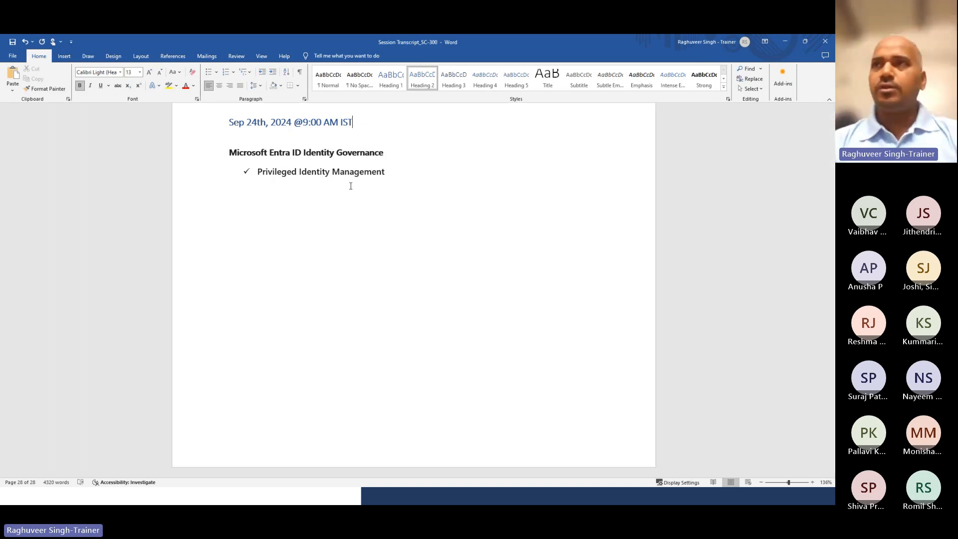
Type 'Privileged' and 'Identity' on separate new lines under the checklist item.
{"action": "left_click", "coordinate": [239, 213]}
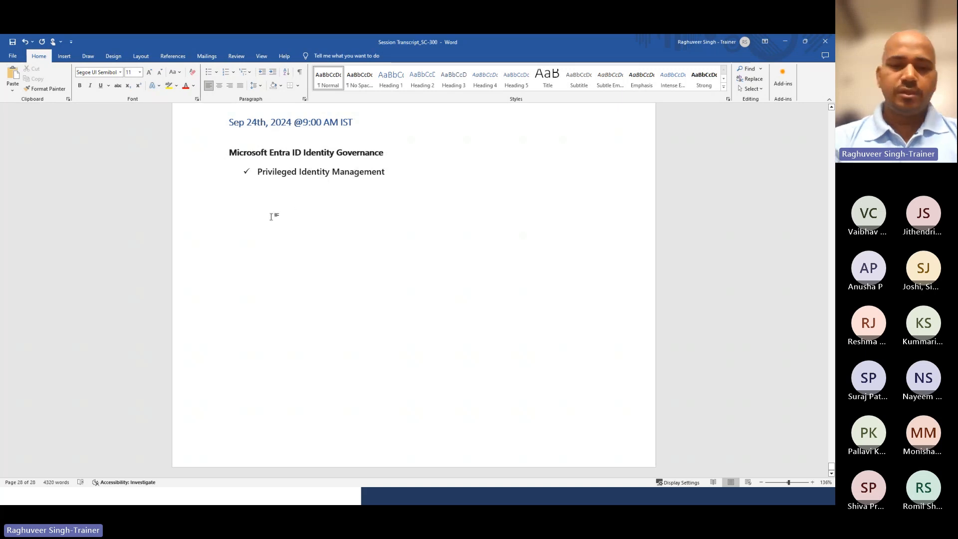
{"action": "type", "text": "Privileged"}
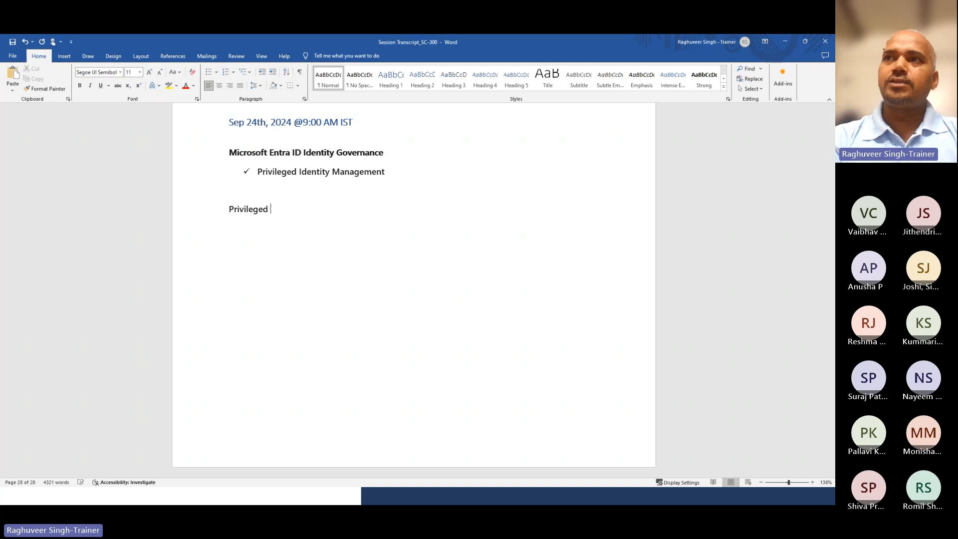
{"action": "key", "text": "Return"}
{"action": "key", "text": "Return"}
{"action": "type", "text": "Identity"}
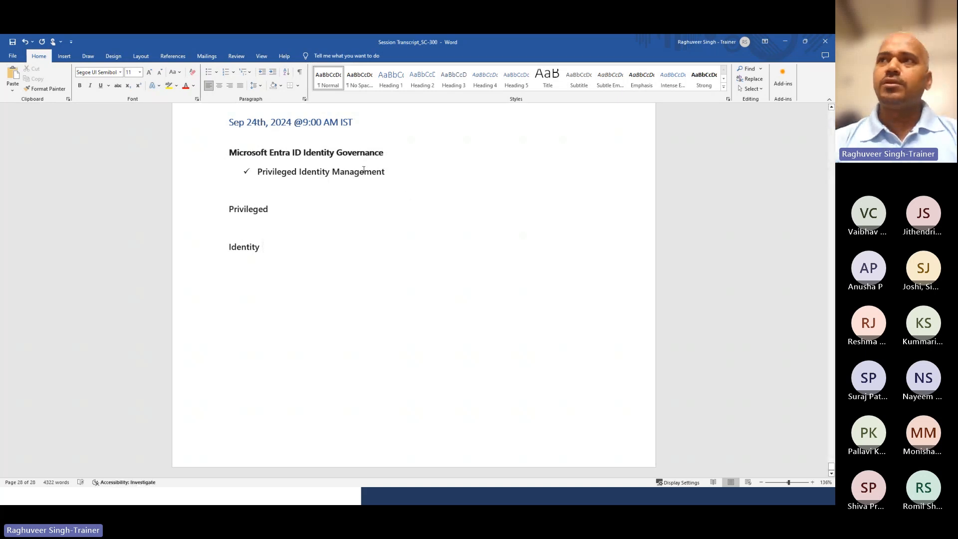
{"action": "left_click_drag", "start_coordinate": [331, 173], "coordinate": [401, 173]}
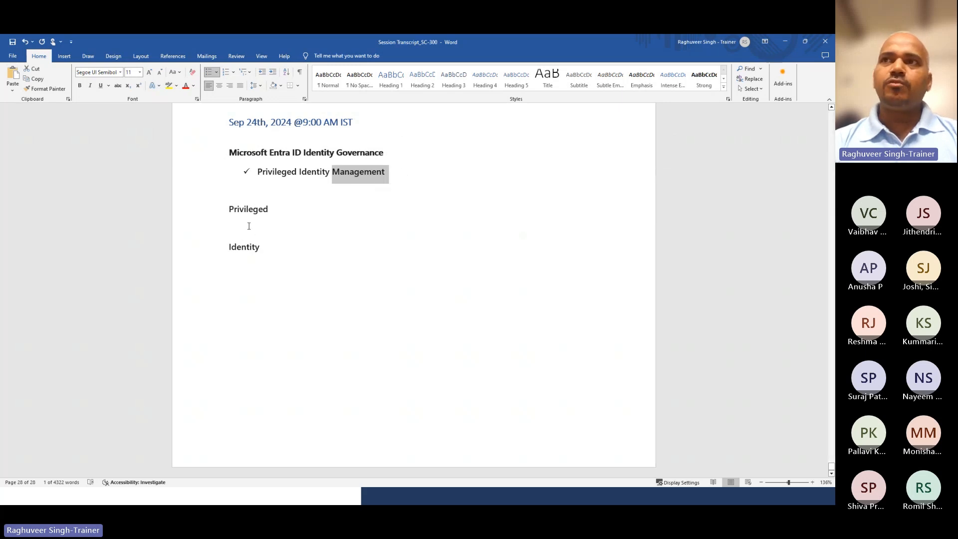
Add '- someone with higher privileges' after Privileged and make that definition bold.
{"action": "left_click", "coordinate": [306, 209]}
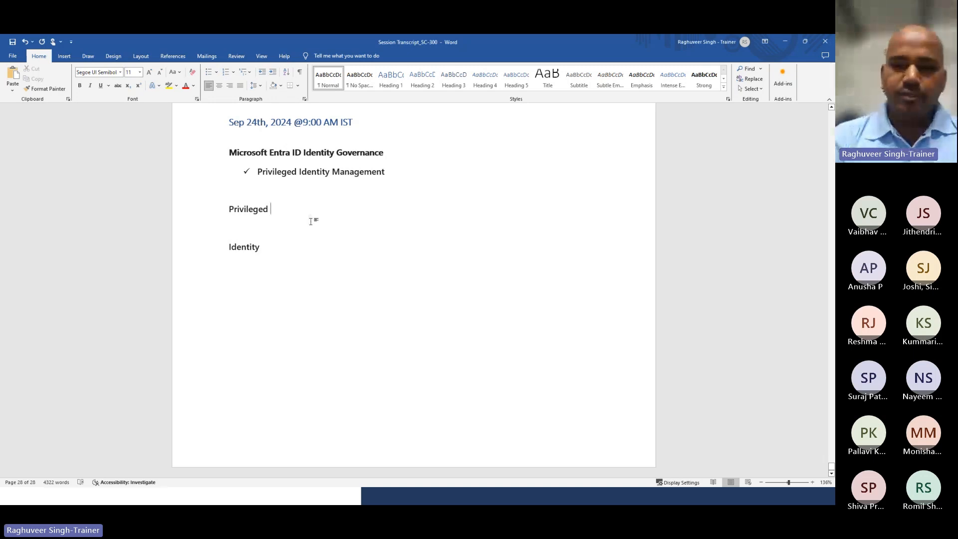
{"action": "type", "text": "-"}
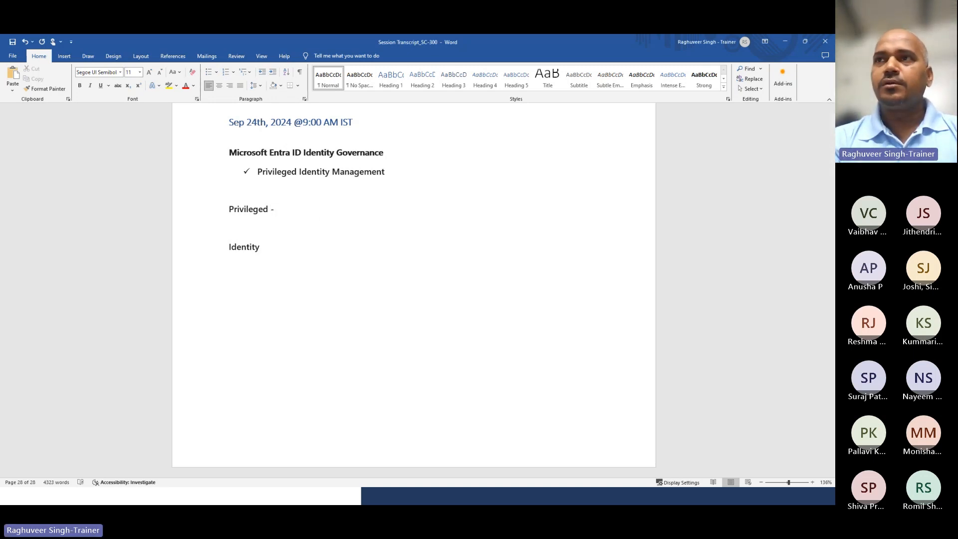
{"action": "type", "text": " some with"}
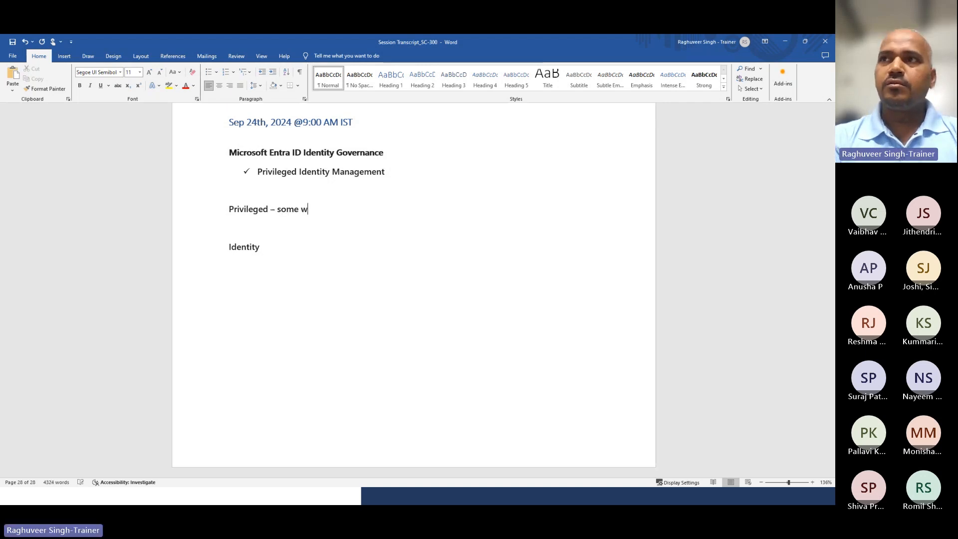
{"action": "key", "text": "BackSpace"}
{"action": "key", "text": "BackSpace"}
{"action": "key", "text": "BackSpace"}
{"action": "key", "text": "BackSpace"}
{"action": "key", "text": "BackSpace"}
{"action": "type", "text": "one"}
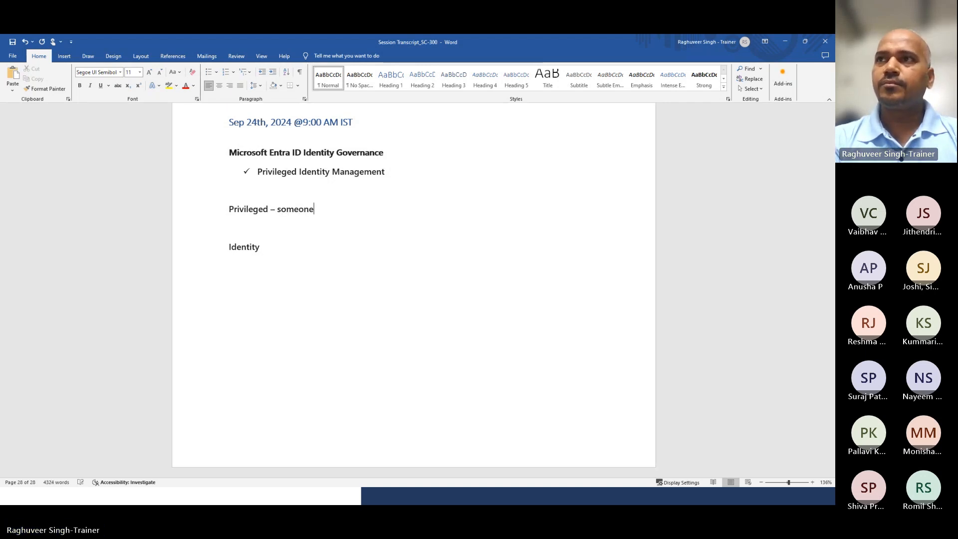
{"action": "type", "text": " with high"}
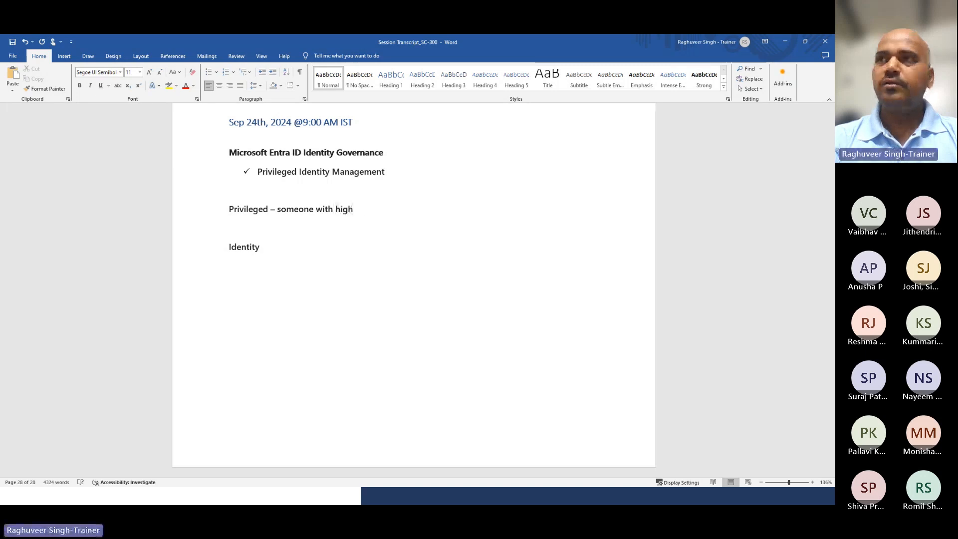
{"action": "type", "text": "er priv"}
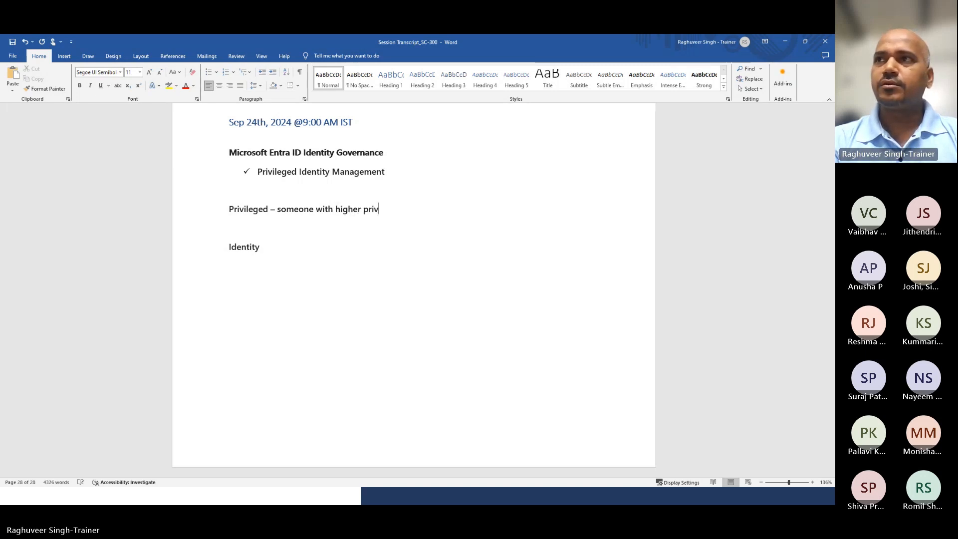
{"action": "type", "text": "ileges"}
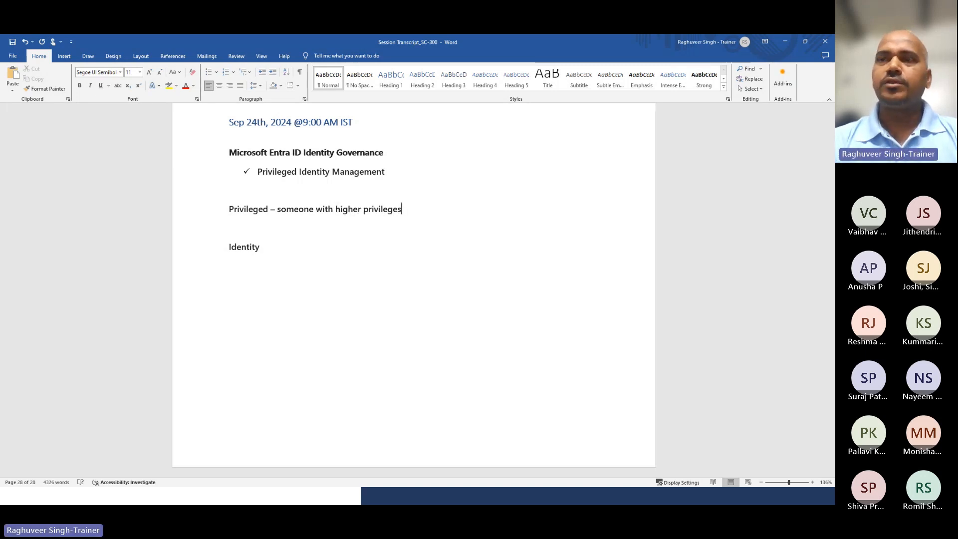
{"action": "left_click_drag", "start_coordinate": [270, 208], "coordinate": [399, 206]}
{"action": "key", "text": "ctrl+b"}
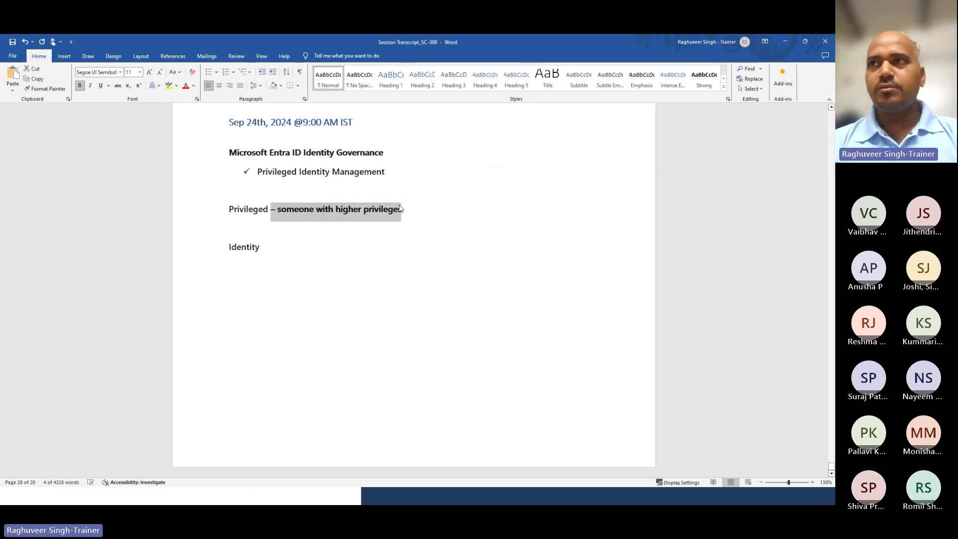
{"action": "left_click", "coordinate": [325, 227]}
{"action": "left_click", "coordinate": [279, 243]}
Define Identity as 'user/device/managed identity/service principal' and remove the blank line above it.
{"action": "type", "text": "- "}
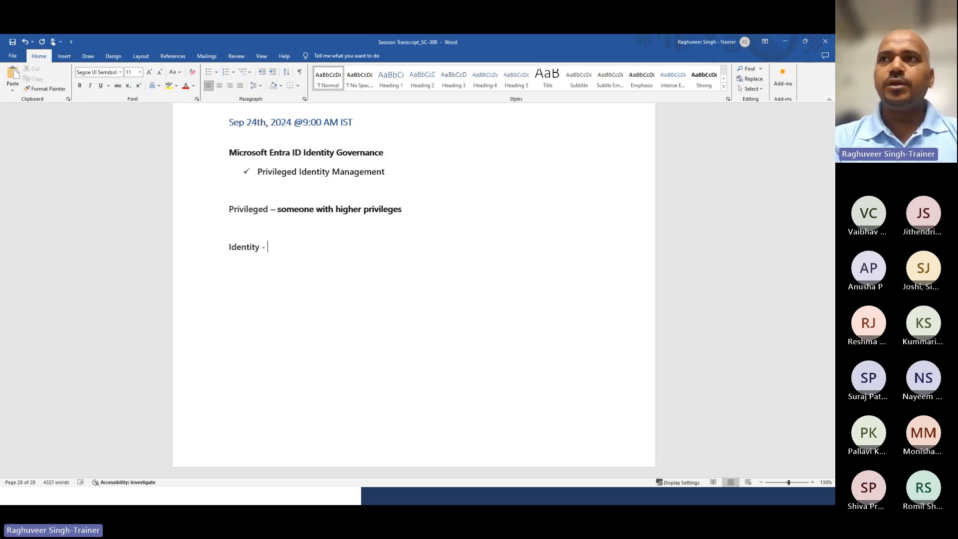
{"action": "type", "text": "user"}
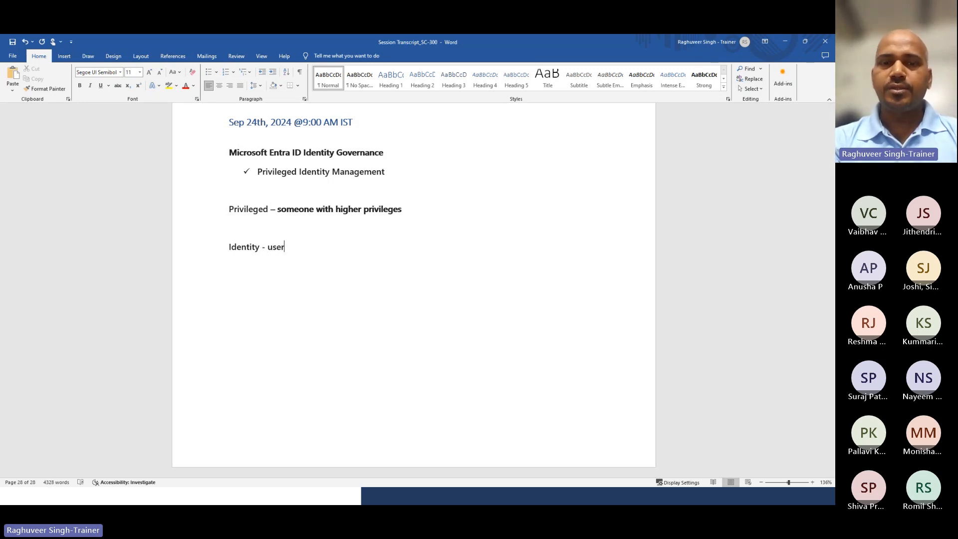
{"action": "type", "text": "/de"}
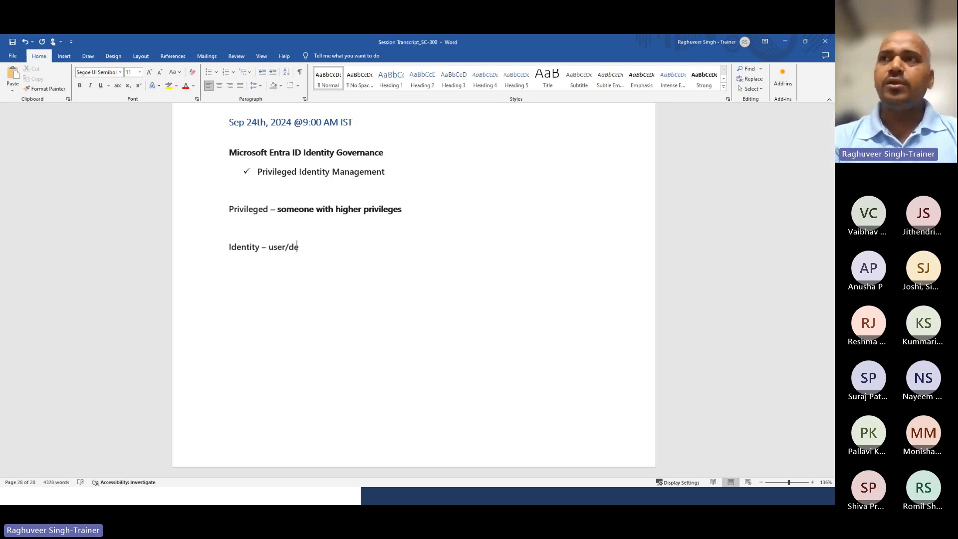
{"action": "type", "text": "vice/"}
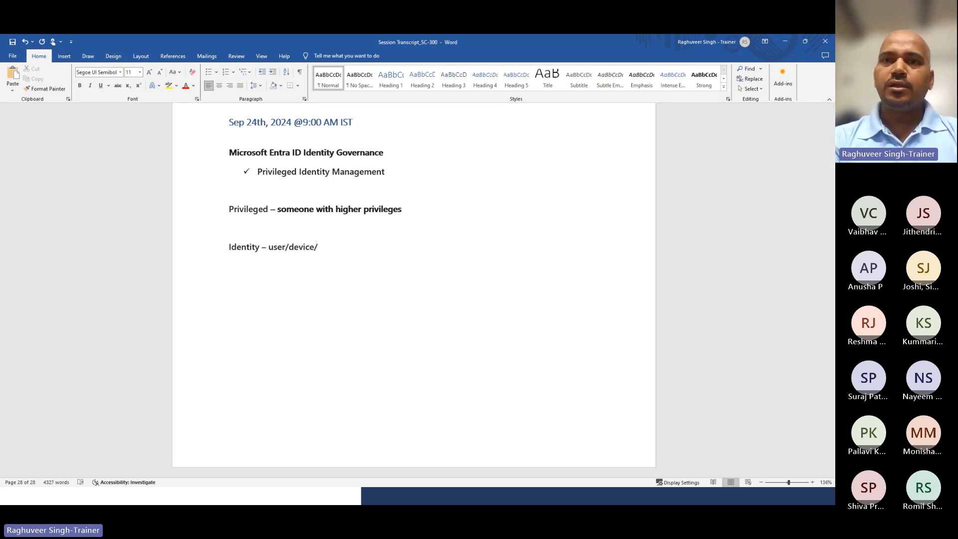
{"action": "type", "text": "applications"}
{"action": "key", "text": "BackSpace"}
{"action": "key", "text": "BackSpace"}
{"action": "key", "text": "BackSpace"}
{"action": "key", "text": "BackSpace"}
{"action": "key", "text": "BackSpace"}
{"action": "key", "text": "BackSpace"}
{"action": "key", "text": "BackSpace"}
{"action": "key", "text": "BackSpace"}
{"action": "key", "text": "BackSpace"}
{"action": "key", "text": "BackSpace"}
{"action": "key", "text": "BackSpace"}
{"action": "key", "text": "BackSpace"}
{"action": "type", "text": "managed "}
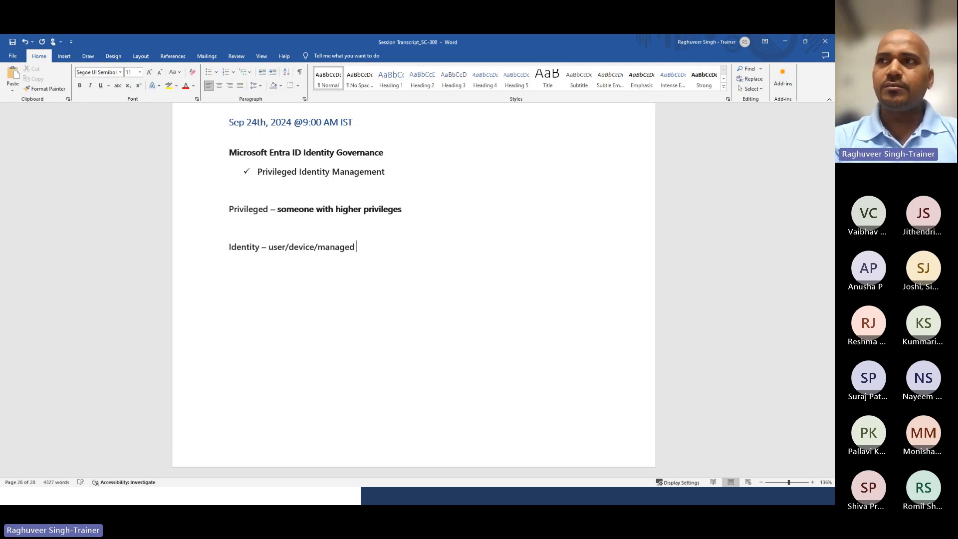
{"action": "type", "text": "identity "}
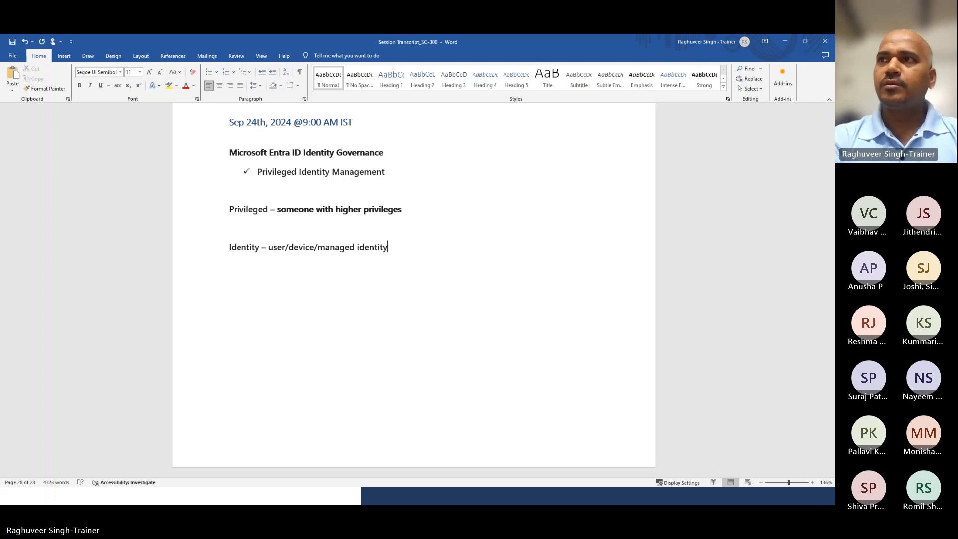
{"action": "type", "text": "/service p"}
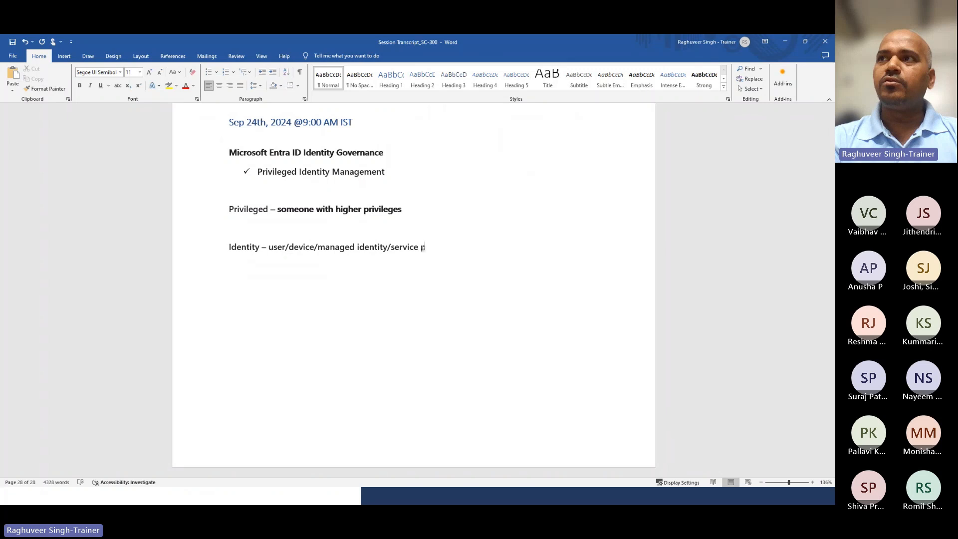
{"action": "type", "text": "rincipla"}
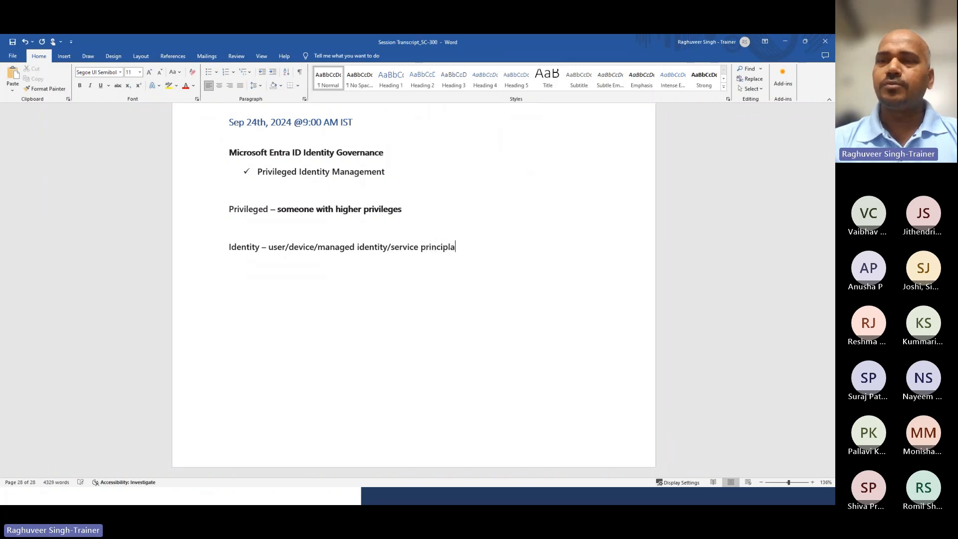
{"action": "key", "text": "BackSpace"}
{"action": "key", "text": "BackSpace"}
{"action": "type", "text": "a"}
{"action": "key", "text": "BackSpace"}
{"action": "type", "text": "al"}
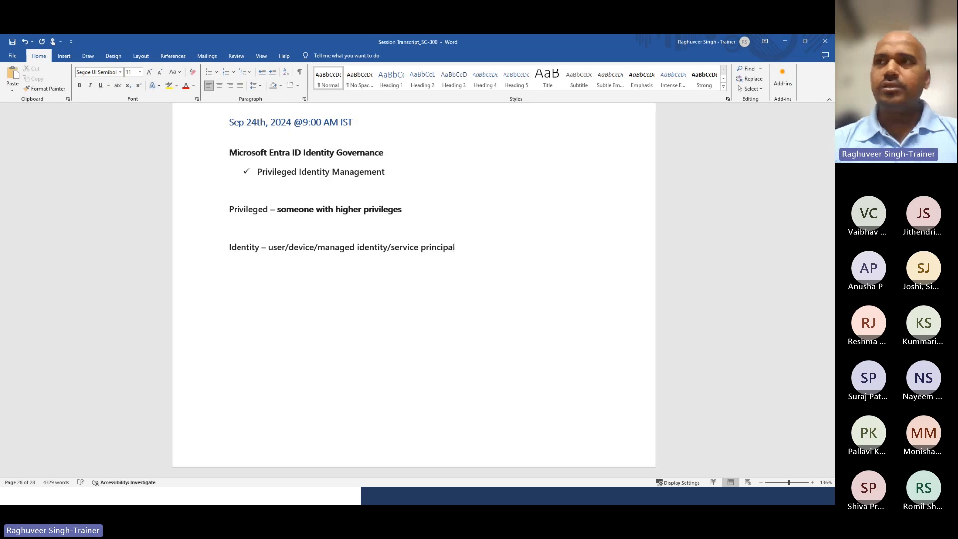
{"action": "left_click", "coordinate": [238, 226]}
{"action": "key", "text": "BackSpace"}
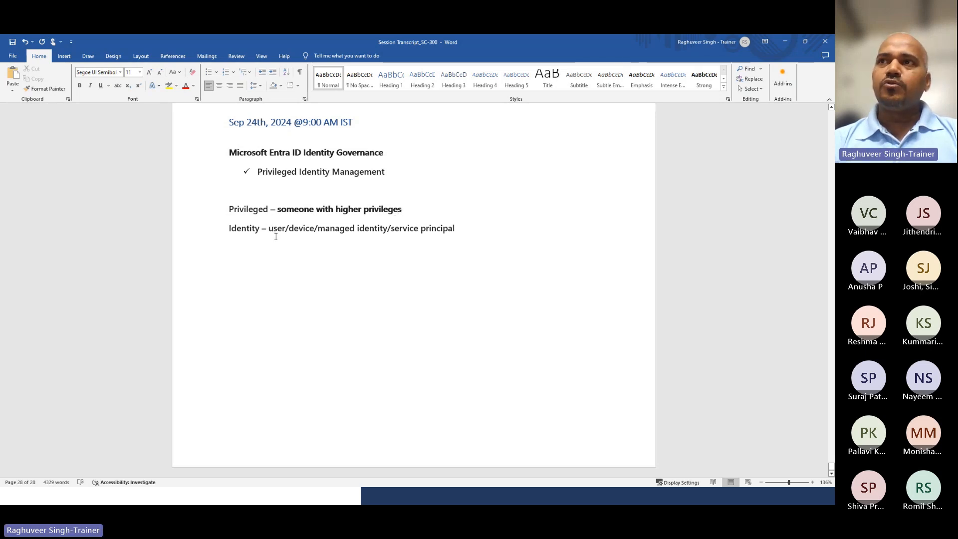
Insert '/group' after device and '(member/guest)' after user, then add a line below.
{"action": "left_click", "coordinate": [315, 228]}
{"action": "type", "text": "/grou"}
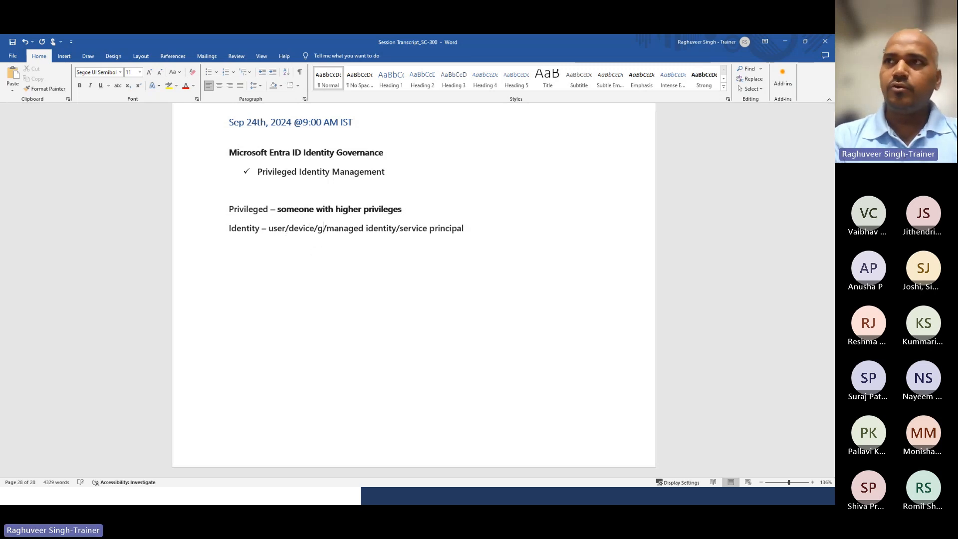
{"action": "type", "text": "p"}
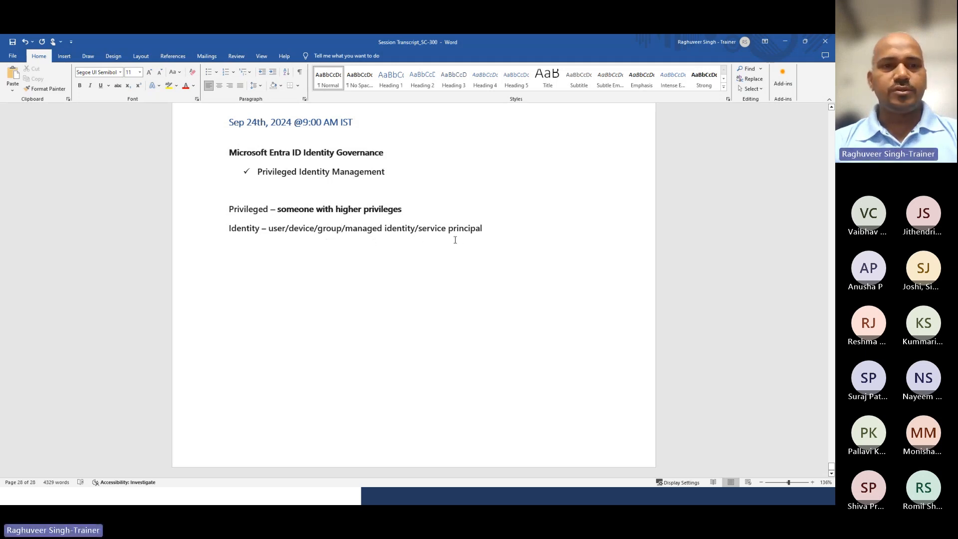
{"action": "left_click", "coordinate": [286, 229]}
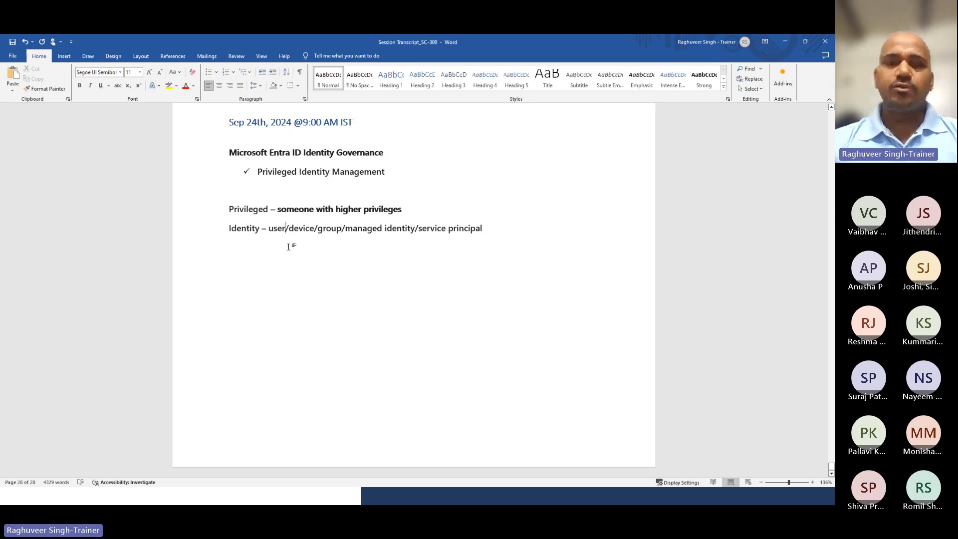
{"action": "type", "text": "(mb"}
{"action": "key", "text": "BackSpace"}
{"action": "type", "text": "ember/guret"}
{"action": "key", "text": "BackSpace"}
{"action": "key", "text": "BackSpace"}
{"action": "key", "text": "BackSpace"}
{"action": "type", "text": "est"}
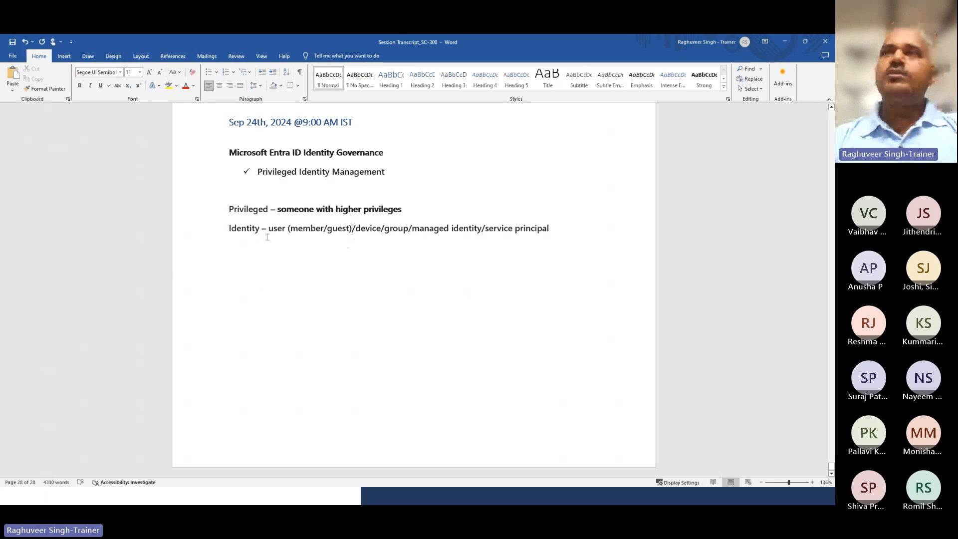
{"action": "left_click", "coordinate": [601, 227]}
{"action": "key", "text": "Return"}
{"action": "key", "text": "Return"}
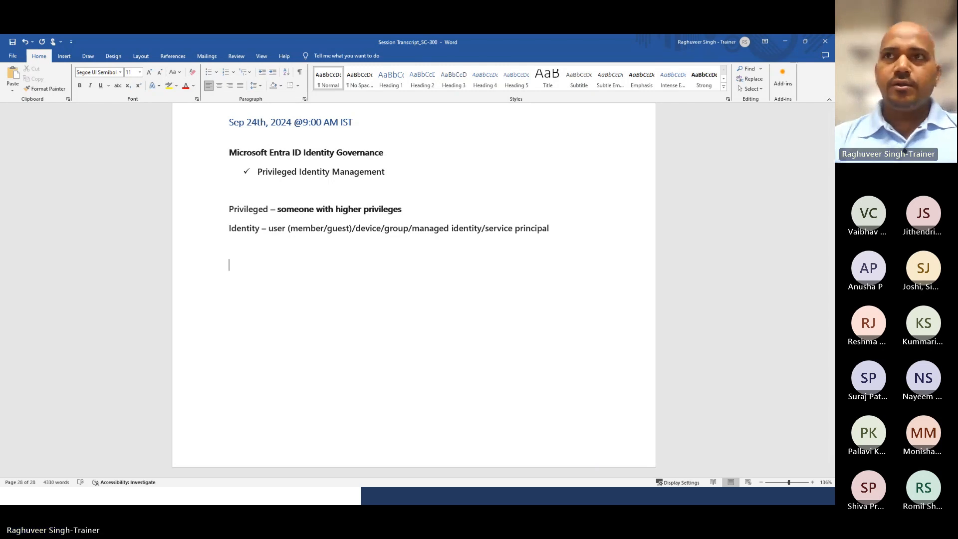
Add an 'IAM Best Practices' heading with a bulleted 'Least Privilege Principle -' item, then leave the list.
{"action": "type", "text": "I"}
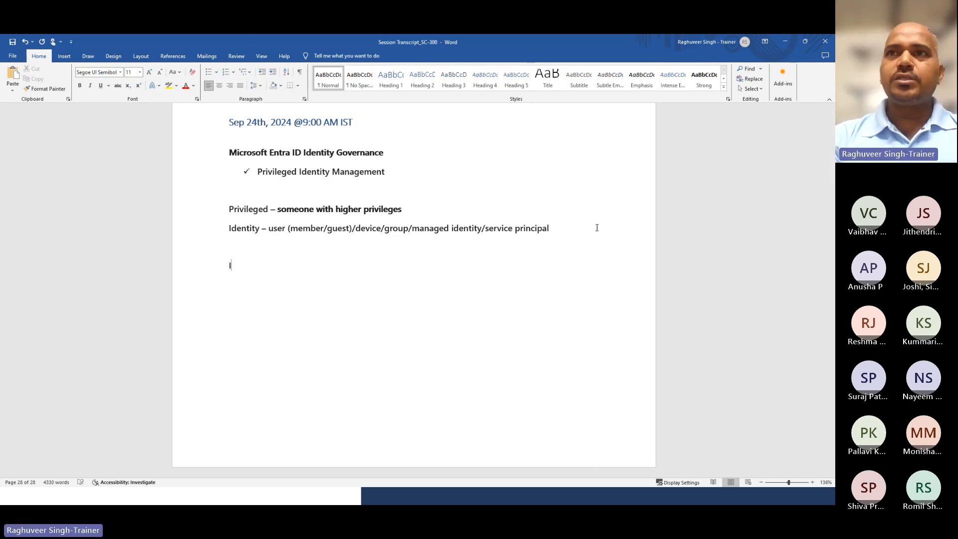
{"action": "type", "text": "AM Best Pra"}
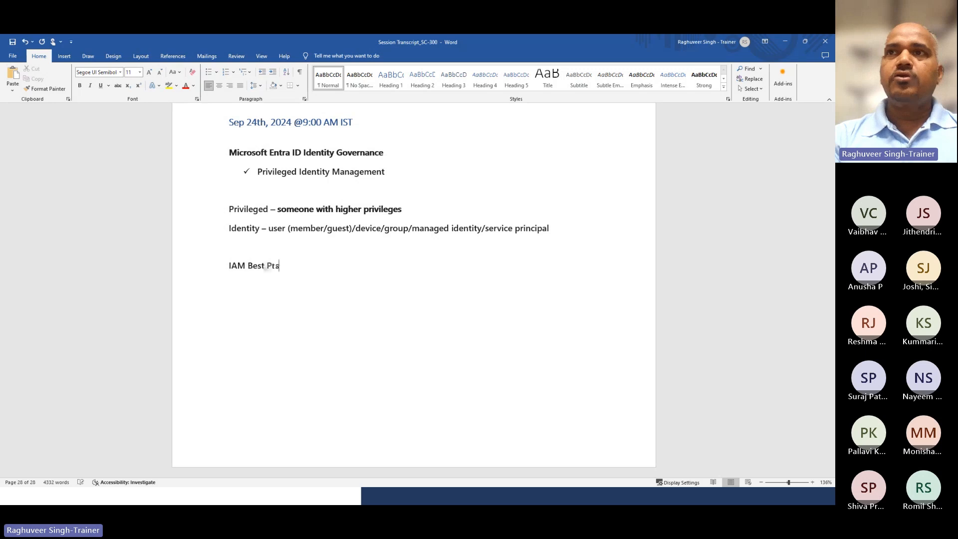
{"action": "type", "text": "ctices"}
{"action": "key", "text": "Return"}
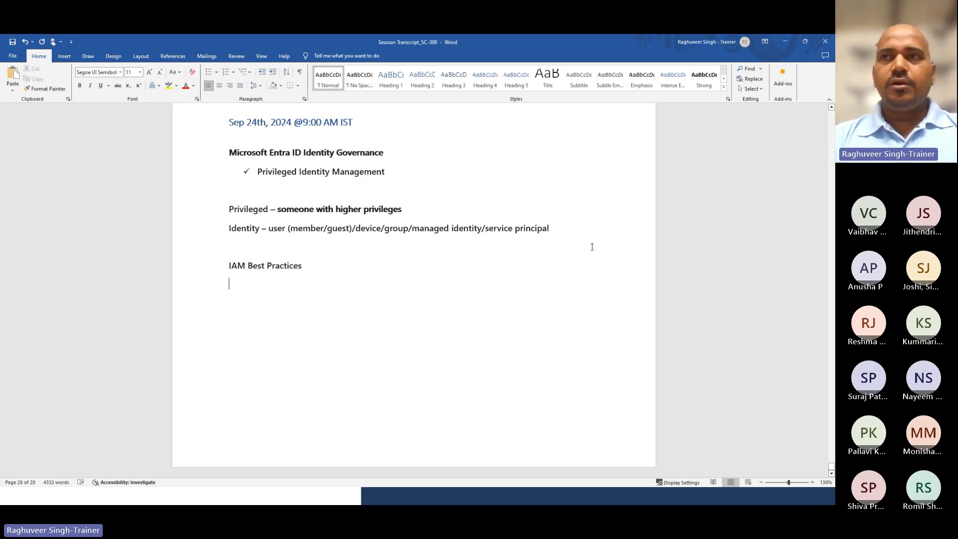
{"action": "left_click", "coordinate": [208, 72]}
{"action": "type", "text": "Lest Pr"}
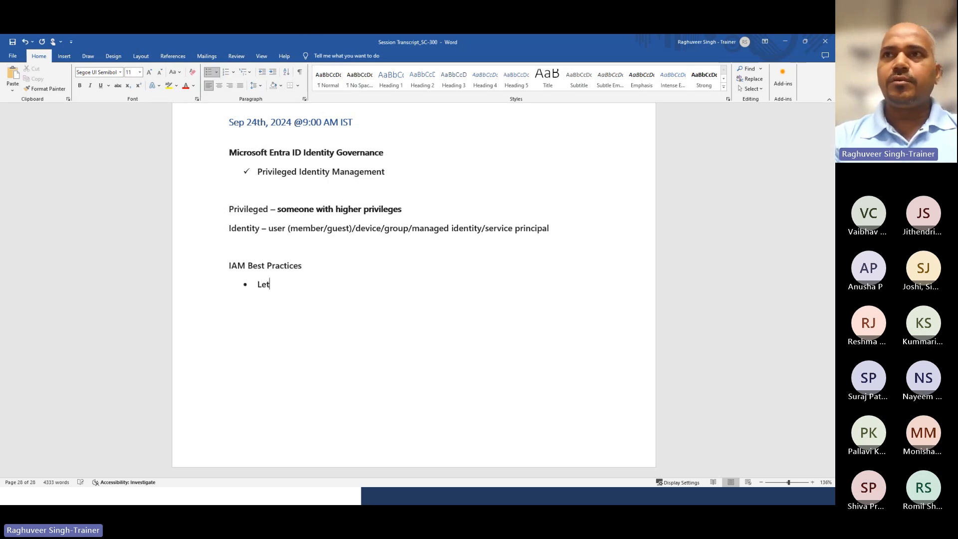
{"action": "key", "text": "BackSpace"}
{"action": "key", "text": "BackSpace"}
{"action": "key", "text": "BackSpace"}
{"action": "key", "text": "BackSpace"}
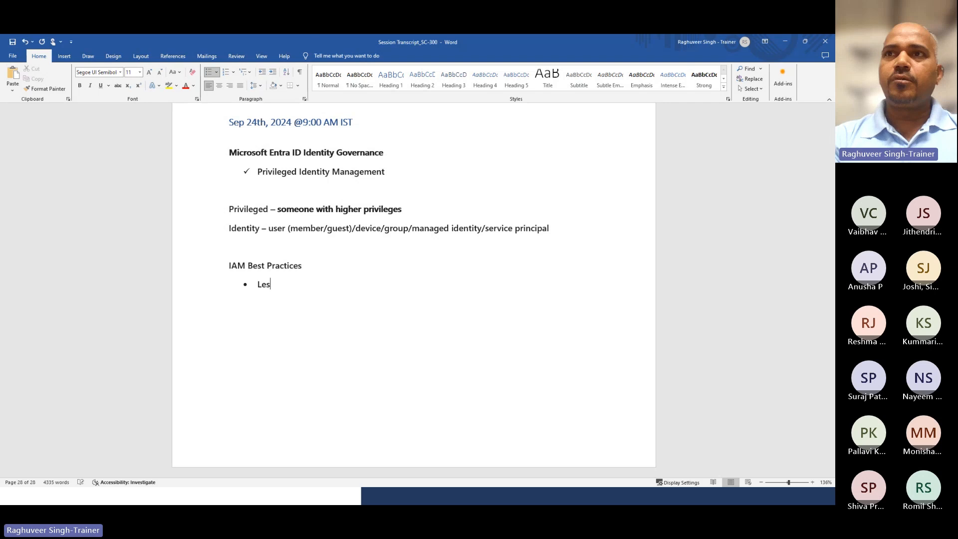
{"action": "type", "text": "t Privil"}
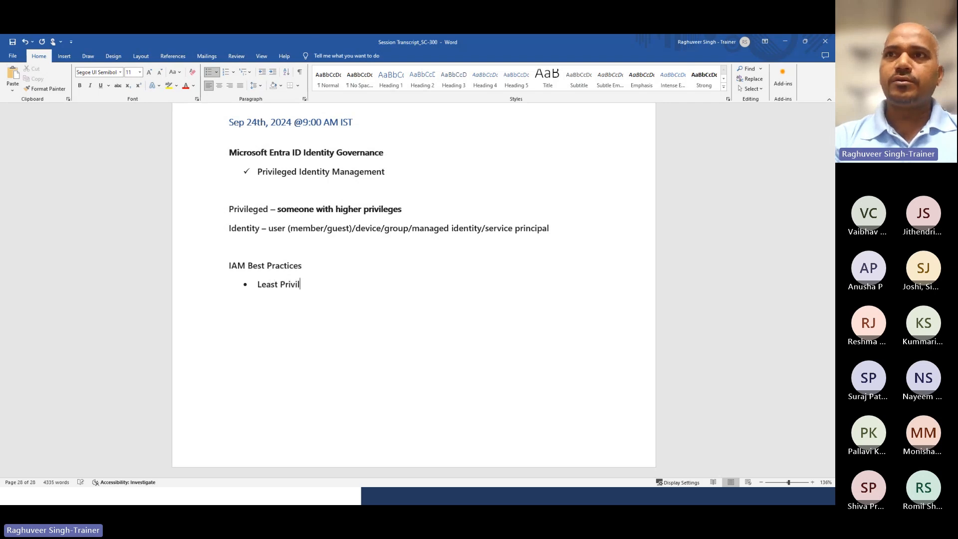
{"action": "type", "text": "ege Principle"}
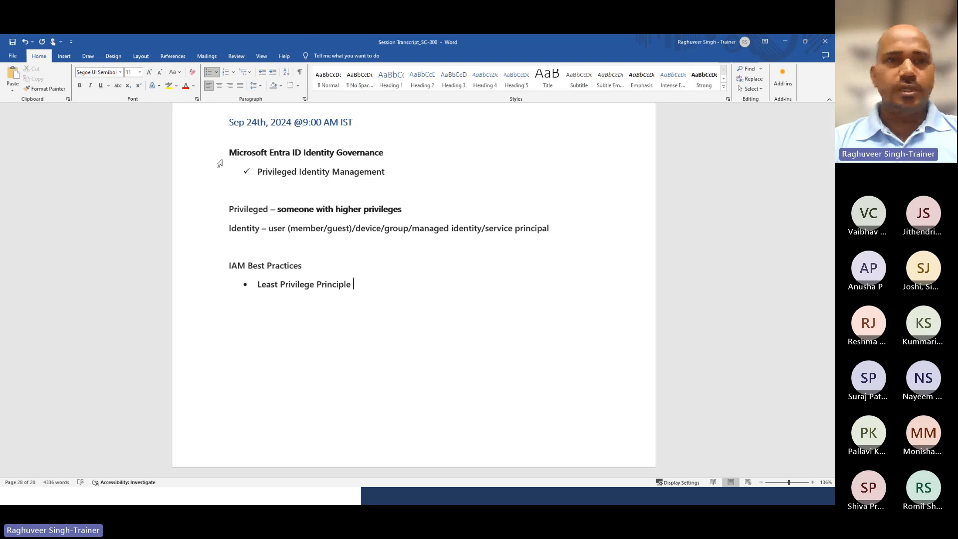
{"action": "type", "text": "-"}
{"action": "key", "text": "Return"}
{"action": "key", "text": "Return"}
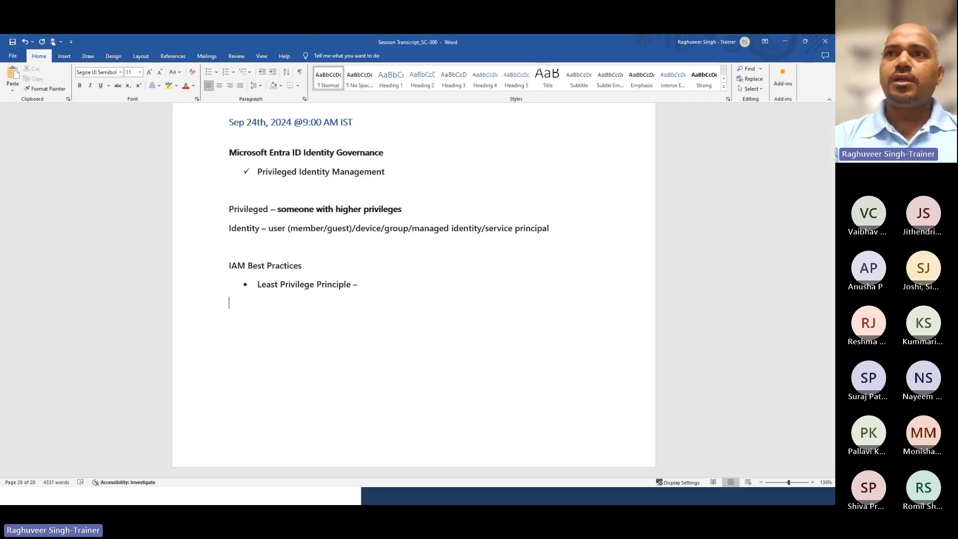
{"action": "key", "text": "Return"}
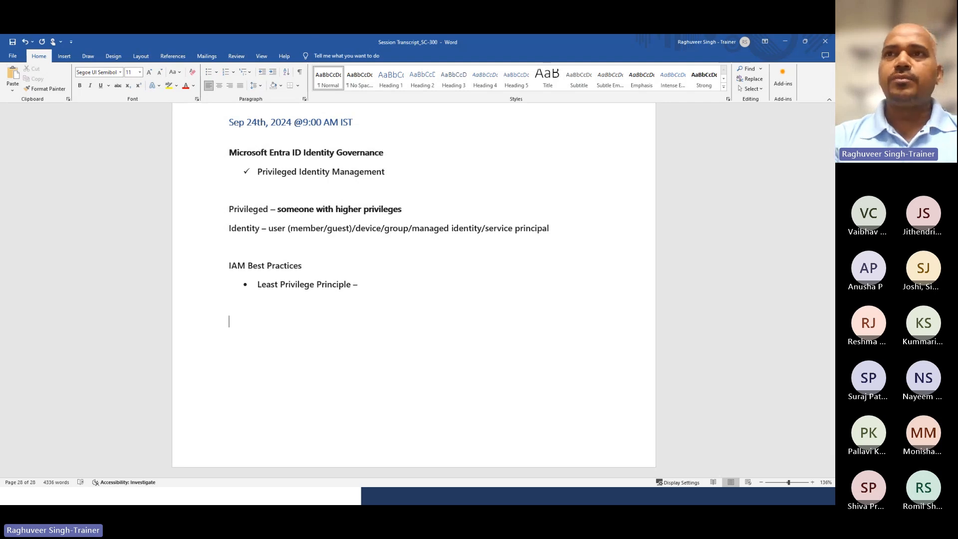
Add 'Entra ID - 60+' and 'Azure Subscription (RBAC)' lines, then drag the roles workbook onscreen.
{"action": "type", "text": "E"}
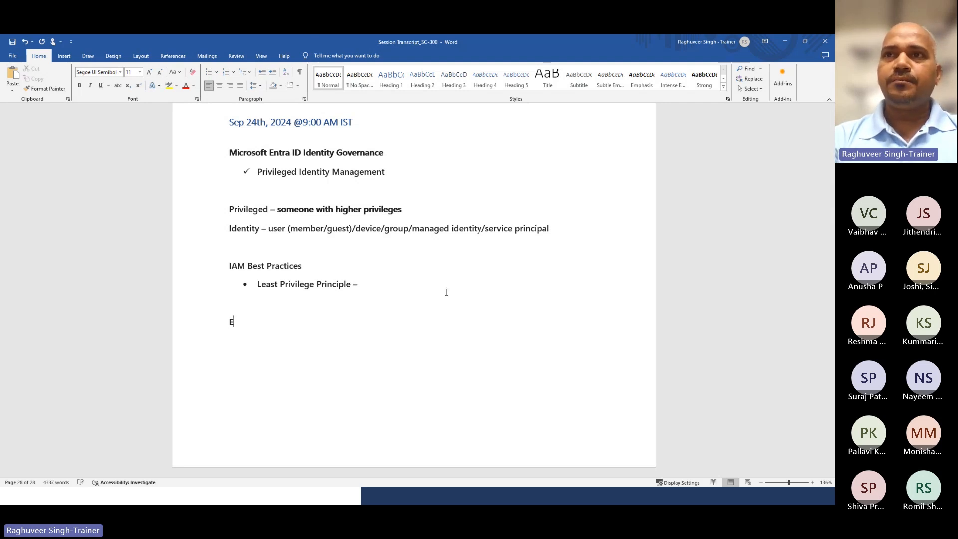
{"action": "type", "text": "ntra ID"}
{"action": "key", "text": "Return"}
{"action": "type", "text": "Azure Subscri"}
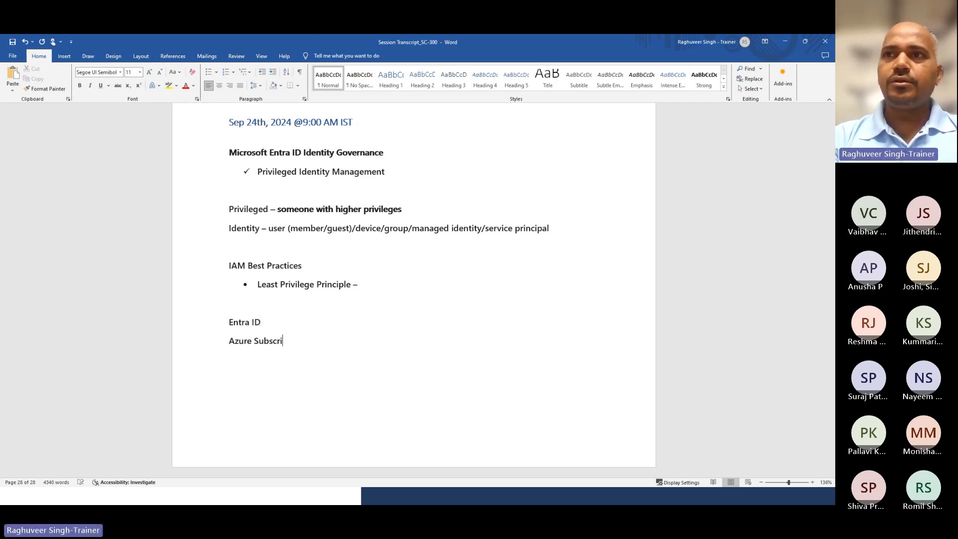
{"action": "type", "text": "ption  RBAC"}
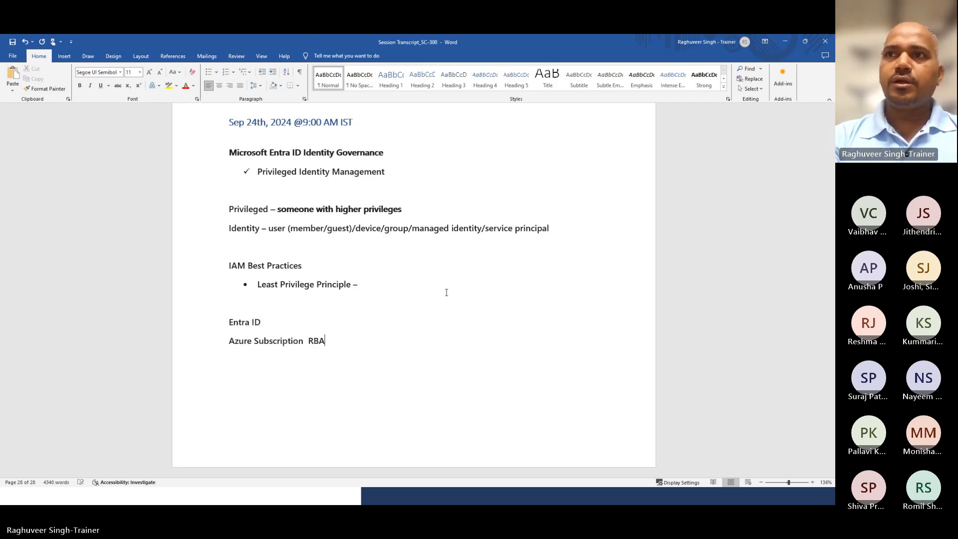
{"action": "left_click", "coordinate": [308, 339]}
{"action": "key", "text": "BackSpace"}
{"action": "type", "text": "(RBAC"}
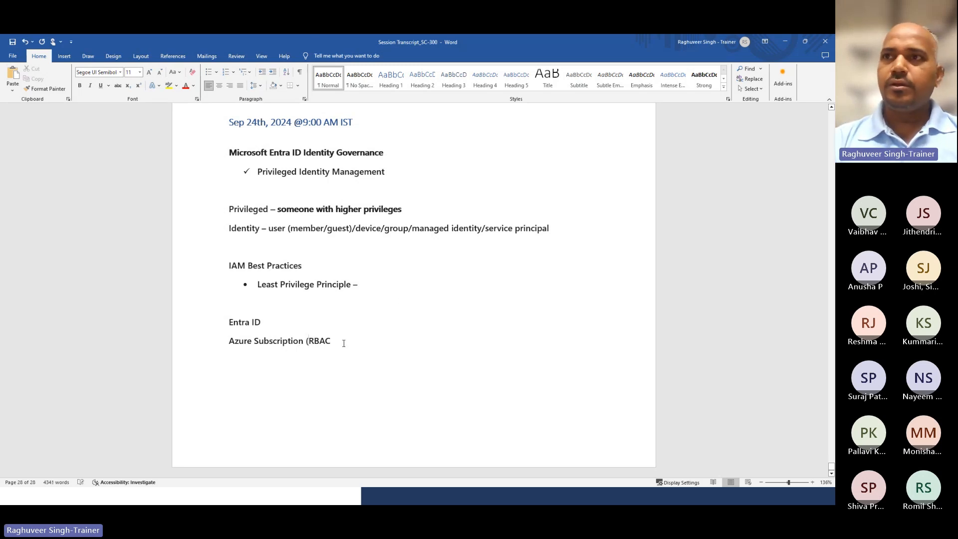
{"action": "type", "text": ")"}
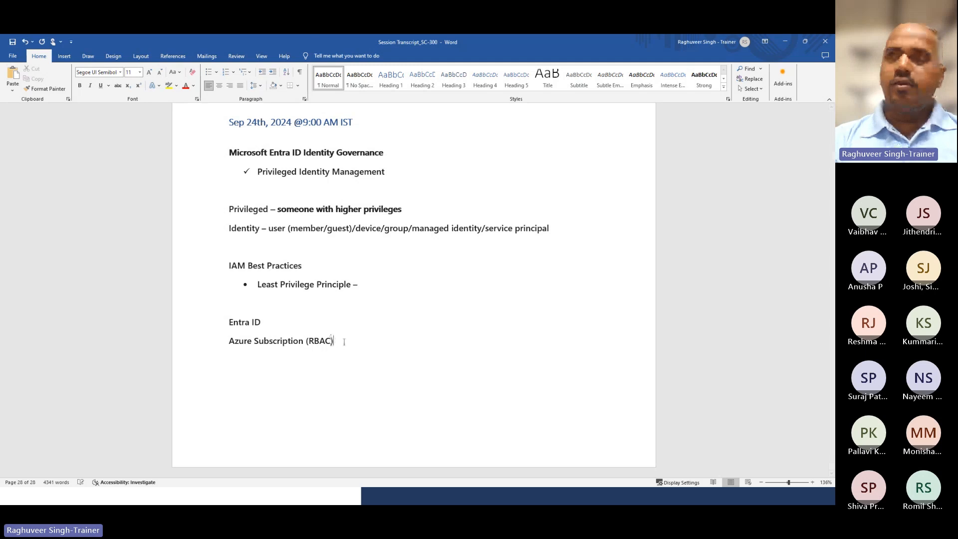
{"action": "left_click", "coordinate": [280, 322]}
{"action": "type", "text": "- "}
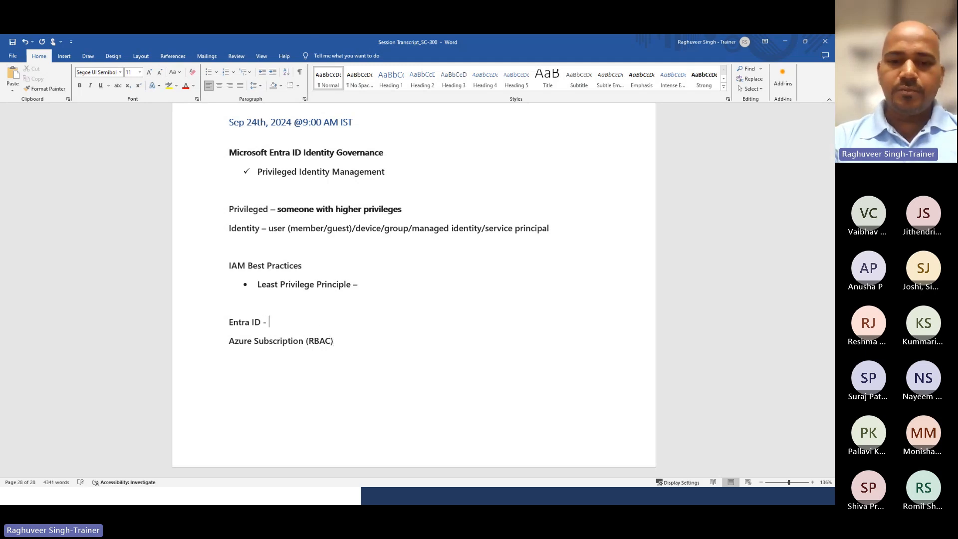
{"action": "type", "text": "60+"}
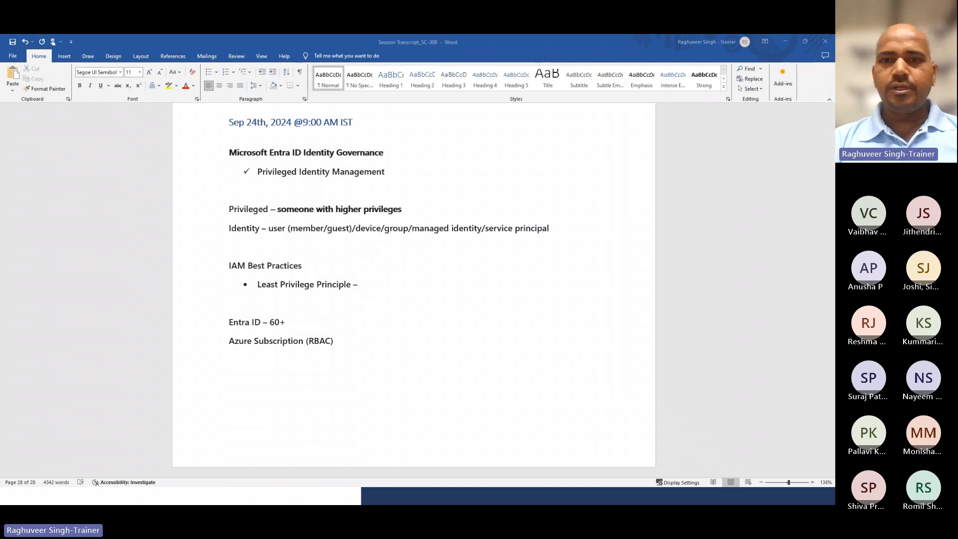
{"action": "left_click_drag", "start_coordinate": [1, 114], "coordinate": [378, 115]}
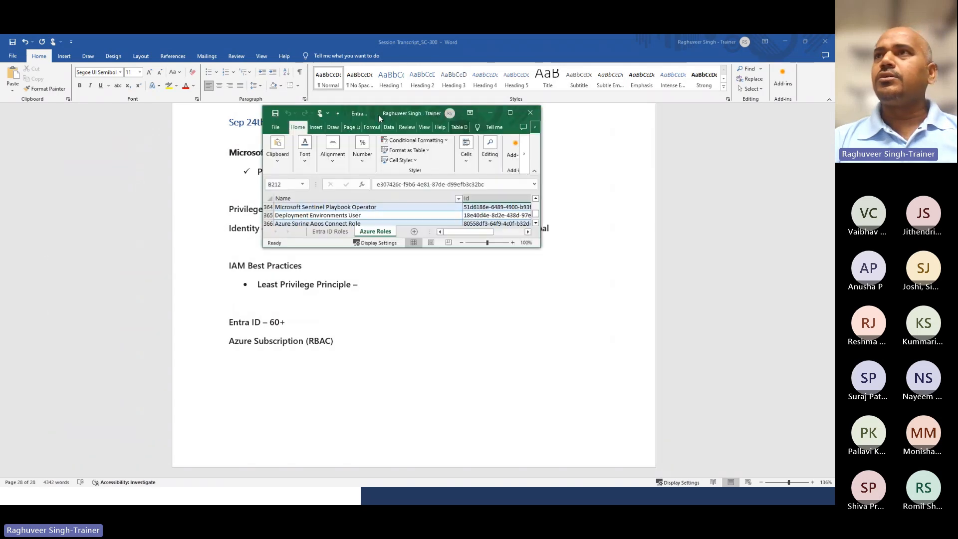
Maximize the workbook, count roles in the Entra ID Roles DisplayName column, then return to Azure Roles.
{"action": "left_click", "coordinate": [510, 112]}
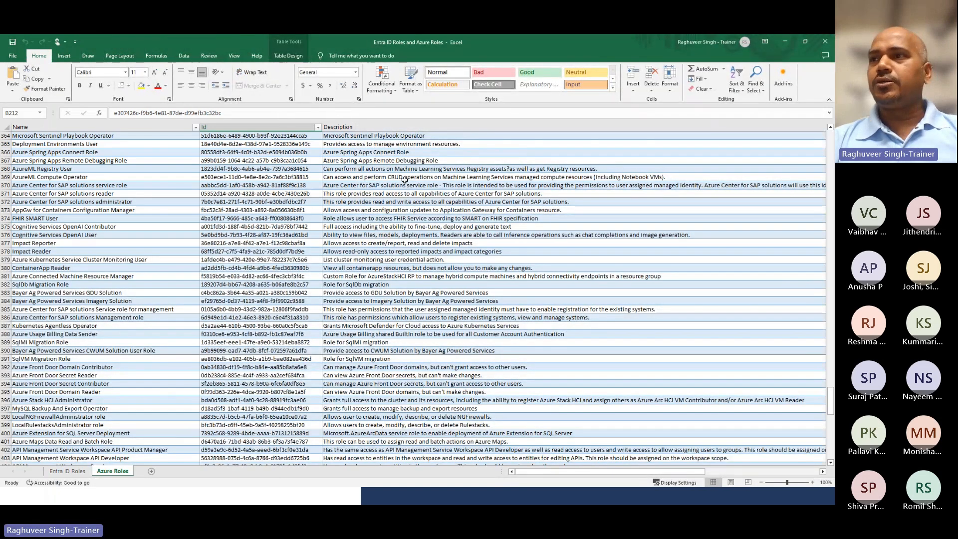
{"action": "scroll", "coordinate": [405, 179], "scroll_direction": "up", "scroll_amount": 20}
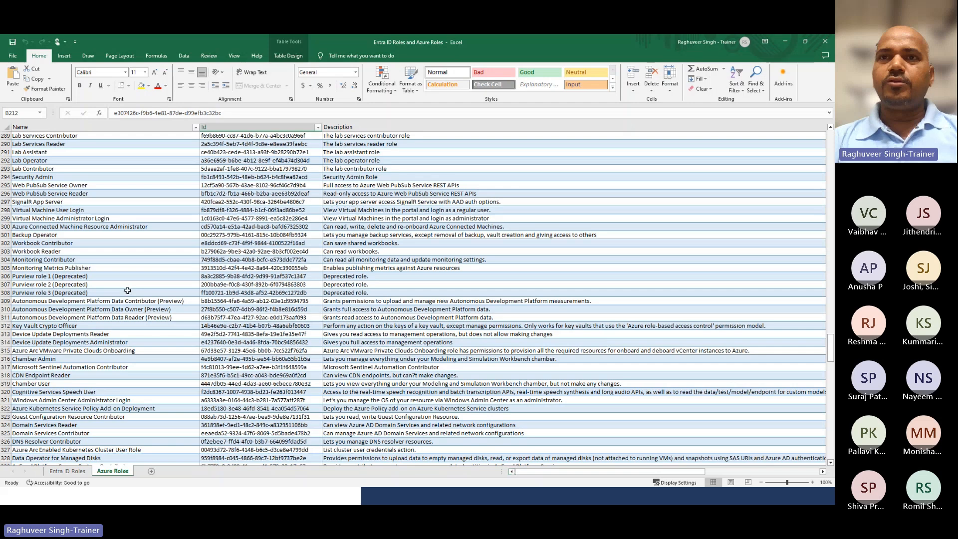
{"action": "key", "text": "ctrl+Page_Up"}
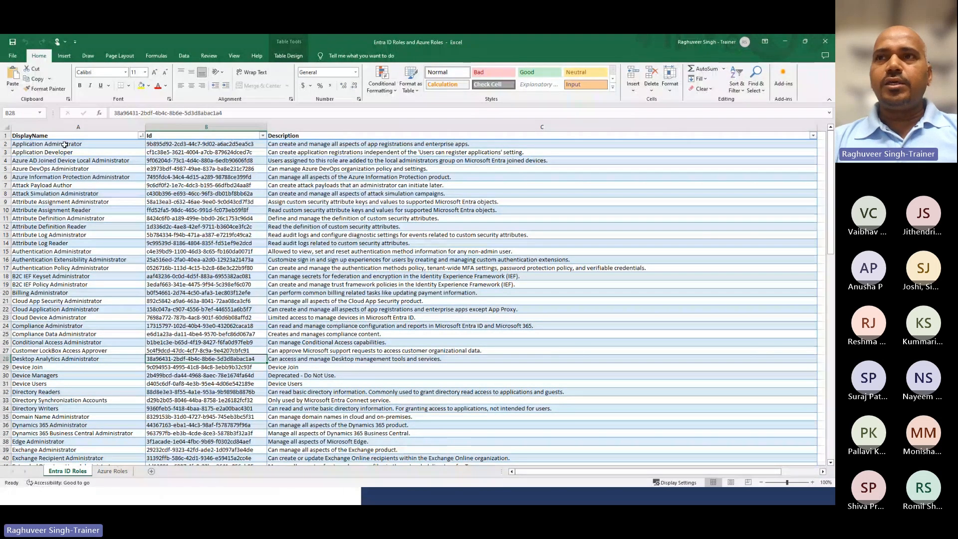
{"action": "left_click", "coordinate": [76, 125]}
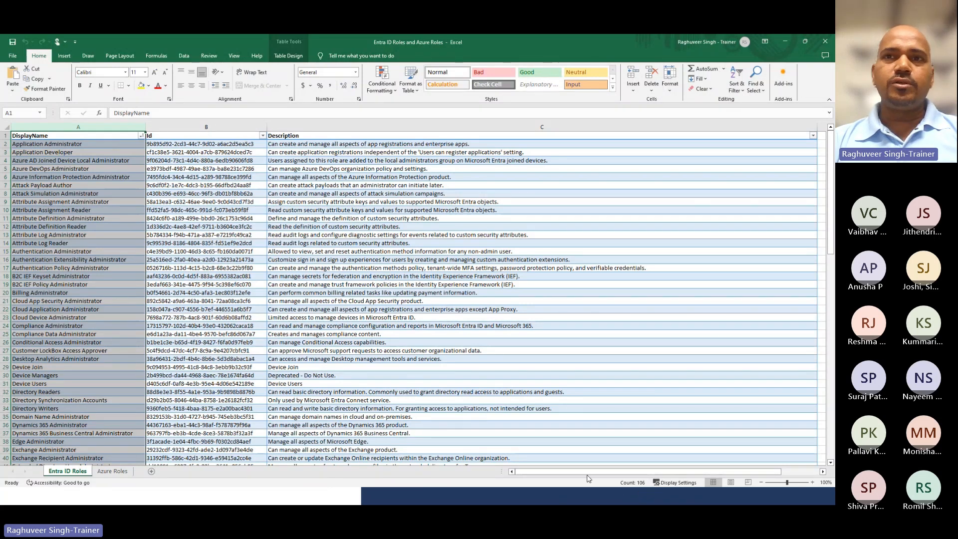
{"action": "left_click", "coordinate": [384, 284]}
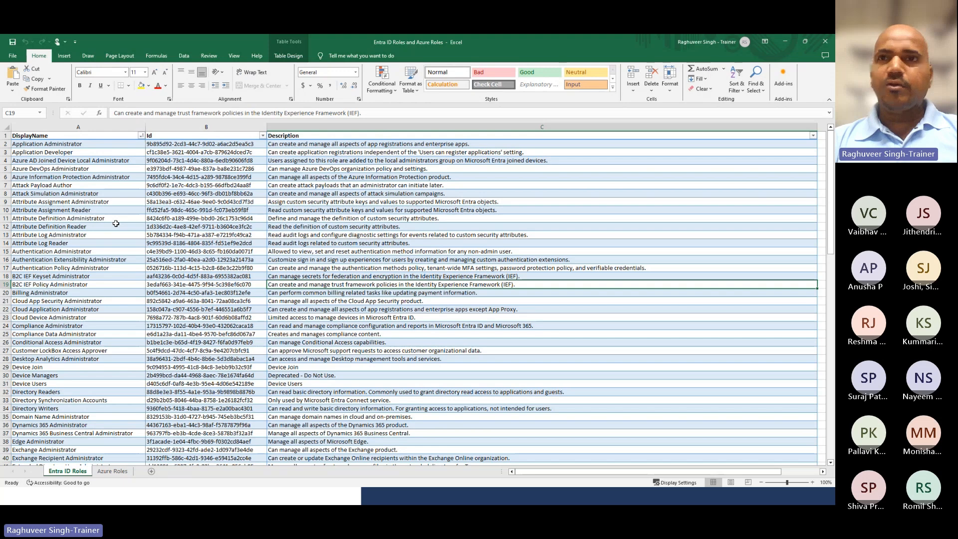
{"action": "left_click", "coordinate": [114, 471]}
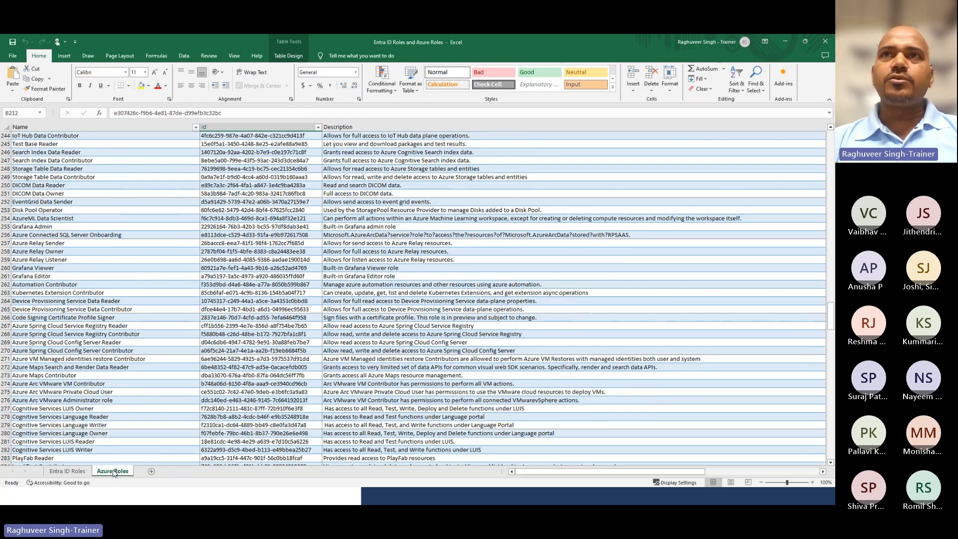
Select the Azure Roles Name column to see the role count, then minimize Excel.
{"action": "scroll", "coordinate": [119, 299], "scroll_direction": "up", "scroll_amount": 7}
{"action": "left_click", "coordinate": [105, 126]}
{"action": "scroll", "coordinate": [489, 355], "scroll_direction": "up", "scroll_amount": 1}
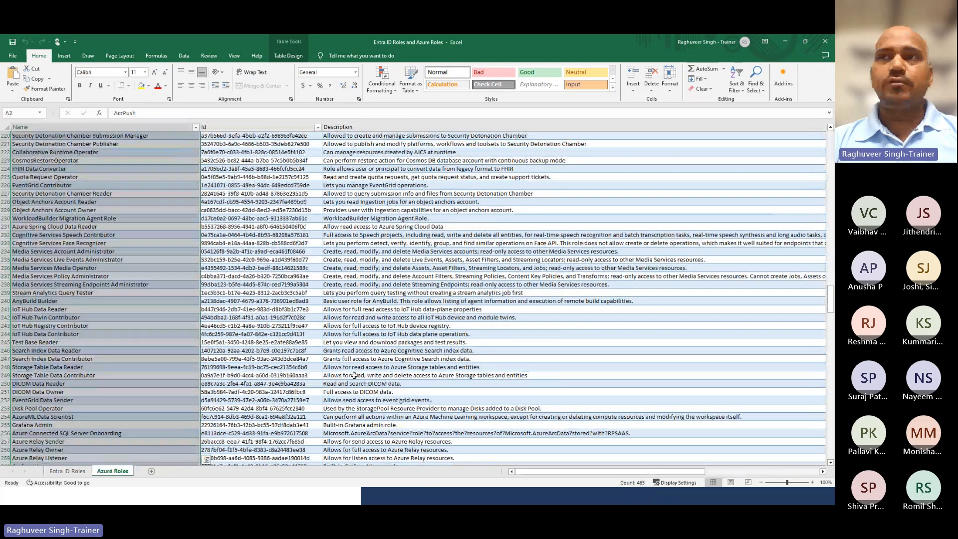
{"action": "scroll", "coordinate": [353, 375], "scroll_direction": "up", "scroll_amount": 4}
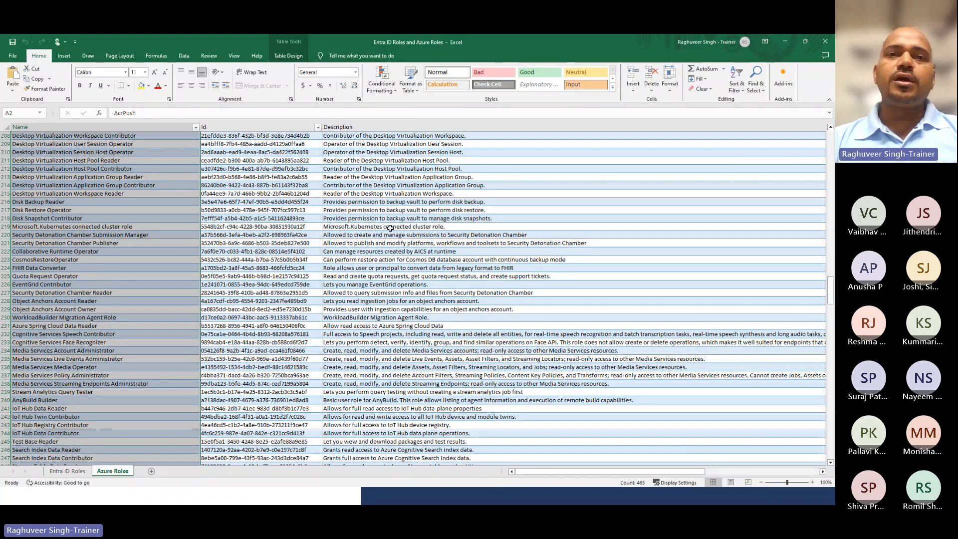
{"action": "scroll", "coordinate": [390, 228], "scroll_direction": "up", "scroll_amount": 1}
{"action": "left_click", "coordinate": [786, 41]}
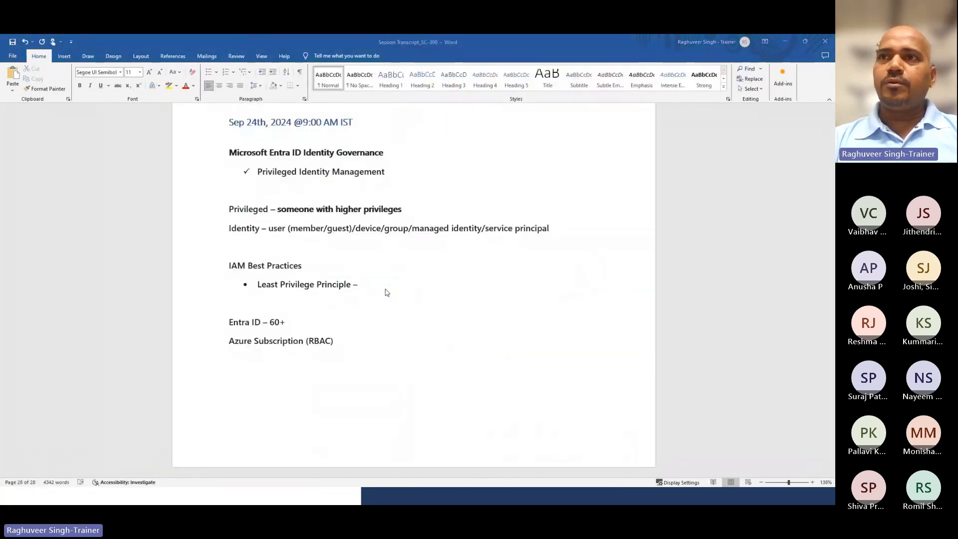
After the Least Privilege Principle dash, add 'Reader/Storage Account Blob Editor/Contributor', correcting Contributor's spelling.
{"action": "left_click", "coordinate": [399, 286]}
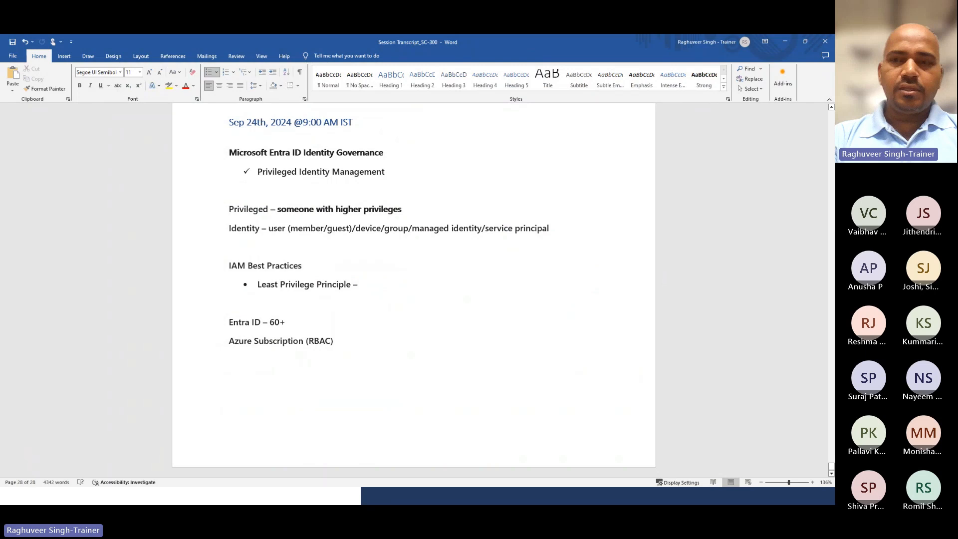
{"action": "type", "text": "Rig"}
{"action": "key", "text": "BackSpace"}
{"action": "key", "text": "BackSpace"}
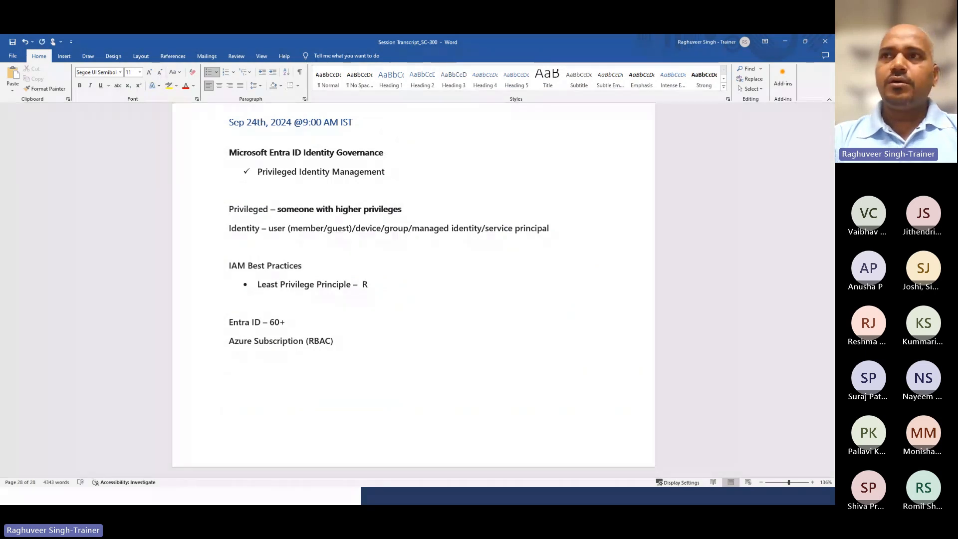
{"action": "type", "text": "eader"}
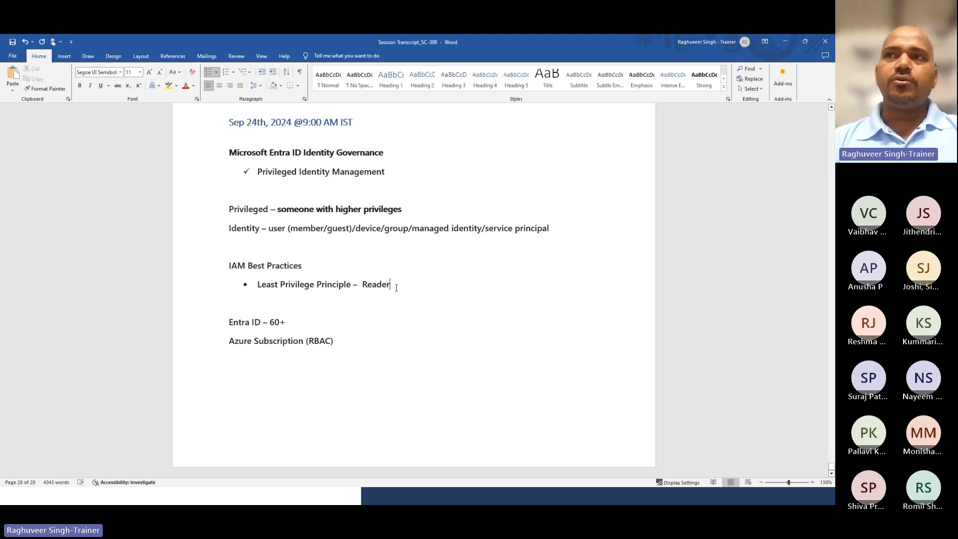
{"action": "type", "text": "/Sto"}
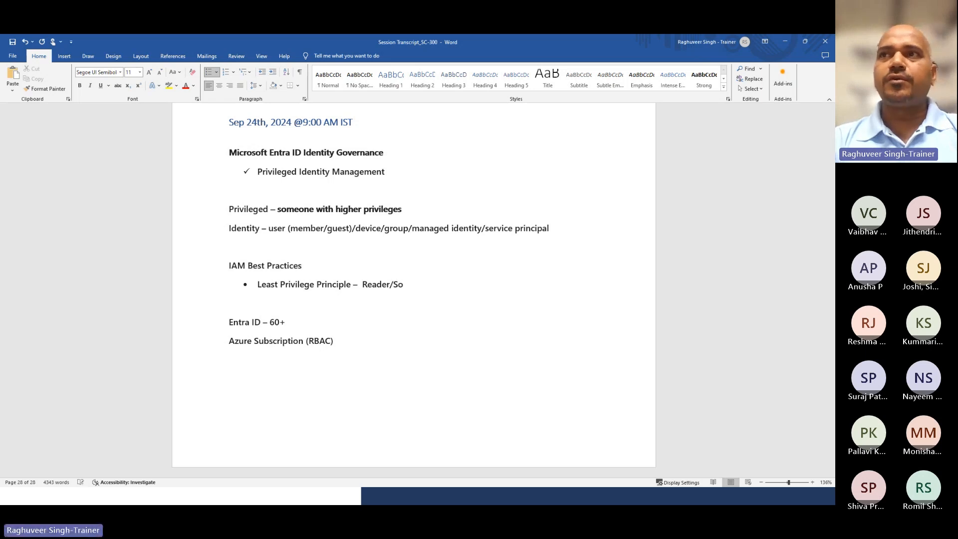
{"action": "type", "text": "rage Account"}
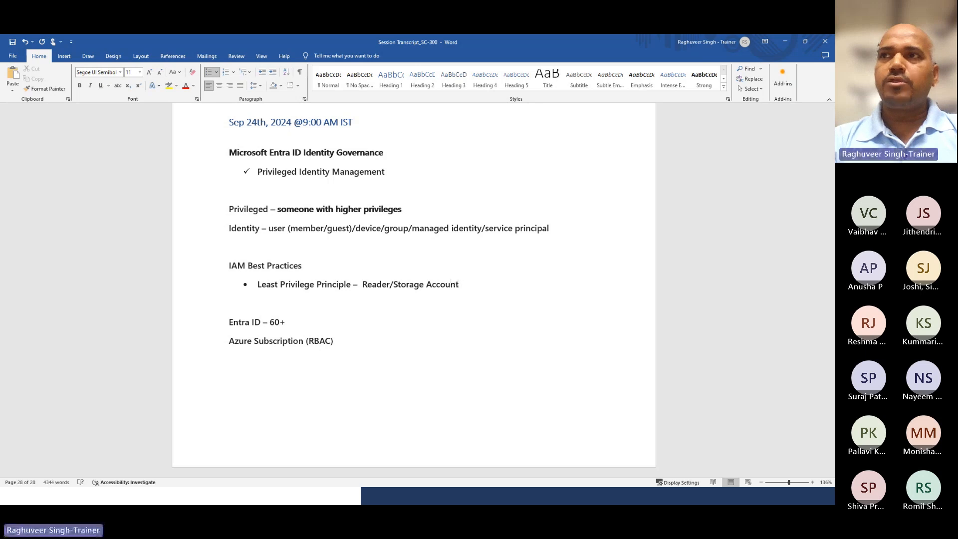
{"action": "type", "text": " Edito"}
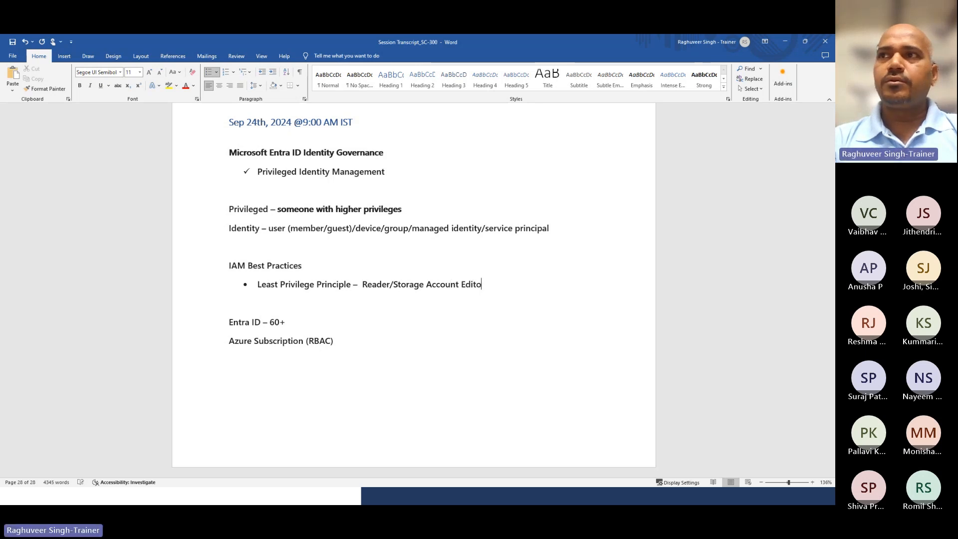
{"action": "type", "text": "r/Conti"}
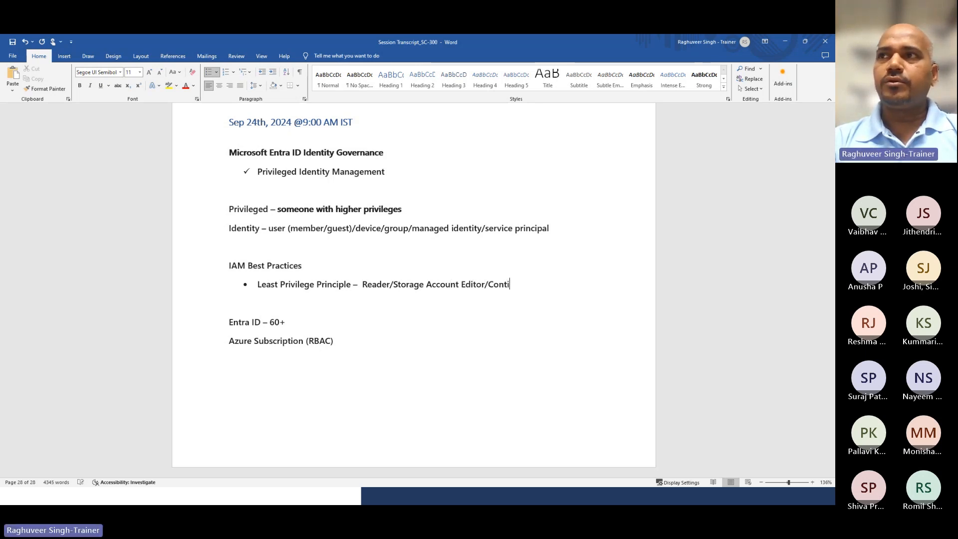
{"action": "type", "text": "butor"}
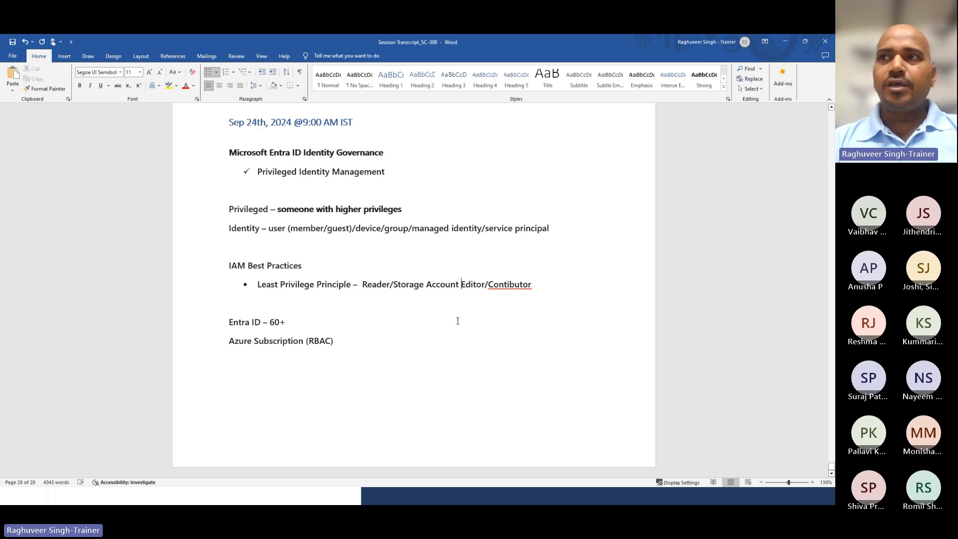
{"action": "type", "text": "Blob"}
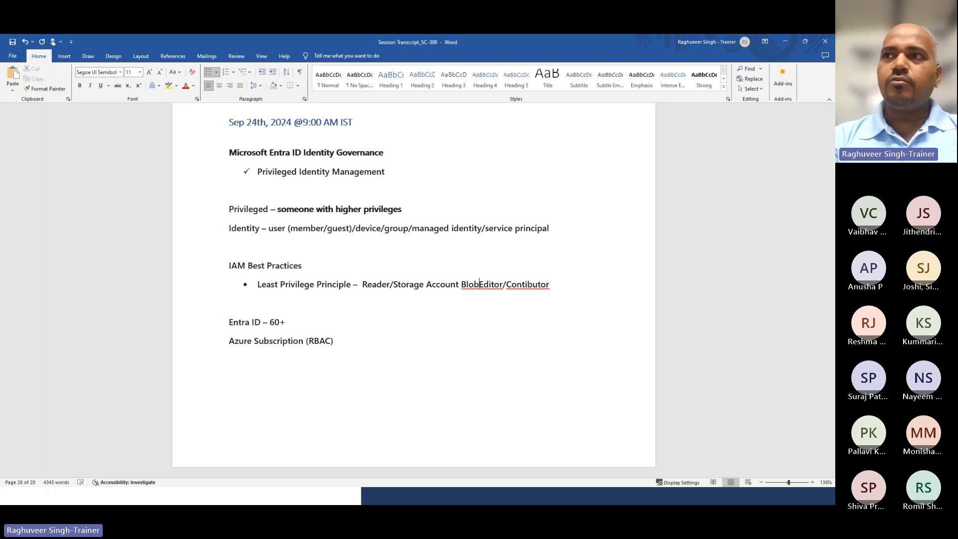
{"action": "right_click", "coordinate": [481, 284]}
{"action": "left_click", "coordinate": [503, 290]}
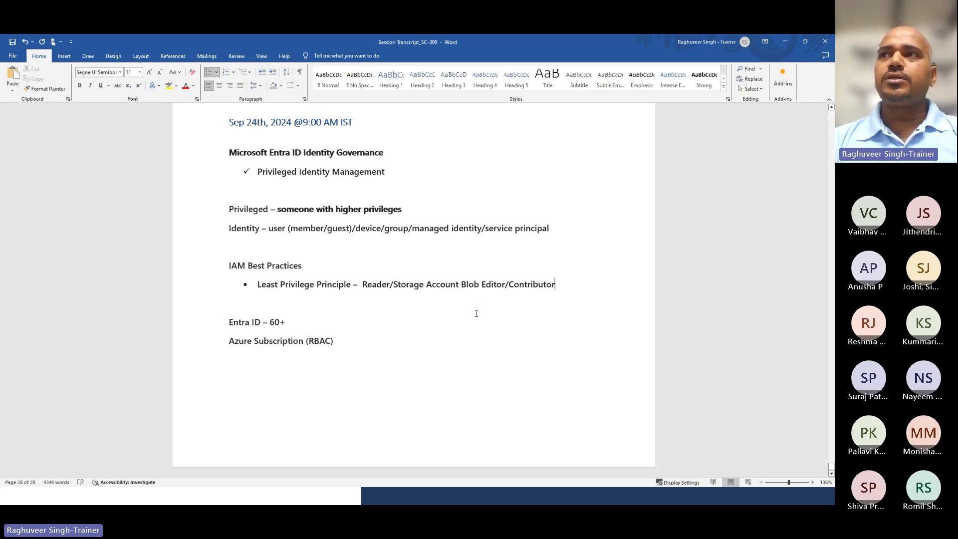
Unbold the role examples, set them to 10 pt, and delete the empty line above Entra ID.
{"action": "left_click_drag", "start_coordinate": [362, 284], "coordinate": [553, 282]}
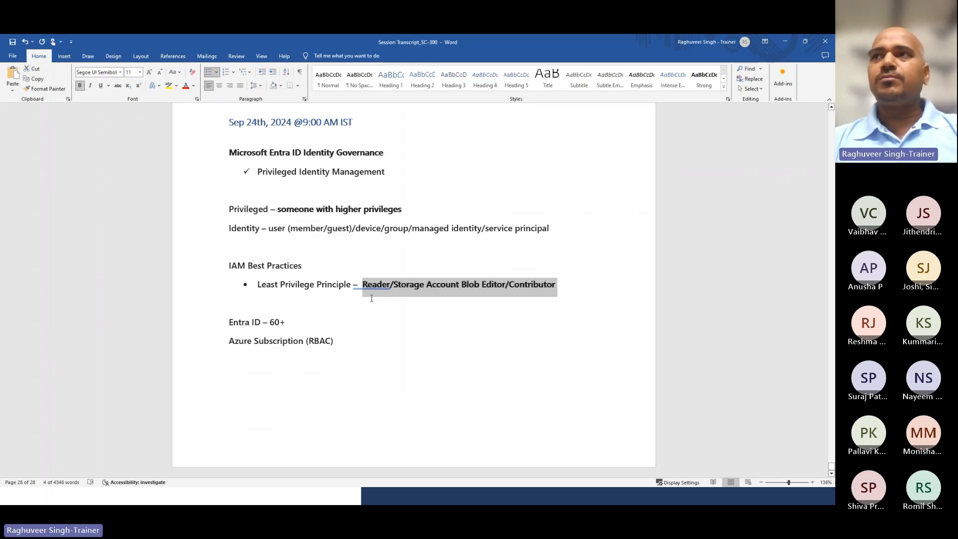
{"action": "key", "text": "ctrl+b"}
{"action": "key", "text": "Left"}
{"action": "key", "text": "BackSpace"}
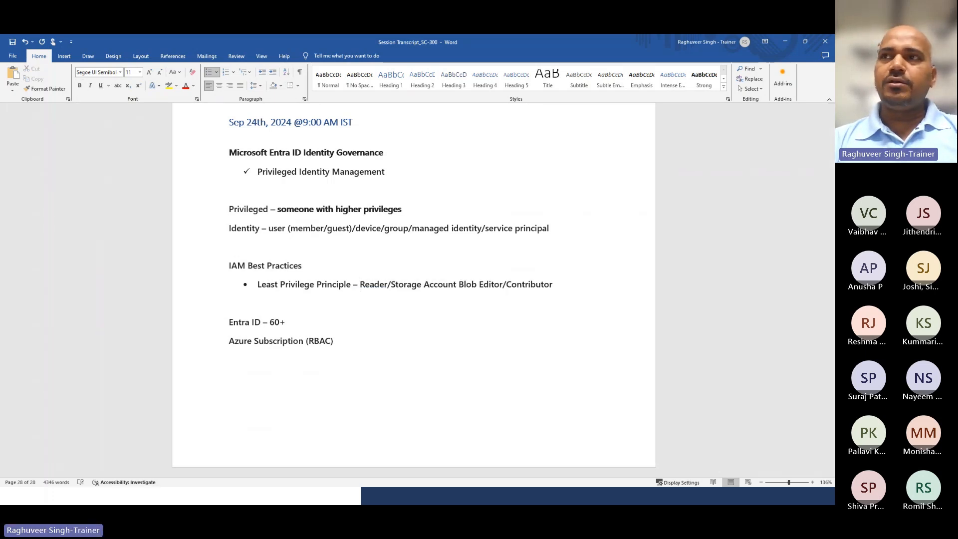
{"action": "left_click", "coordinate": [365, 283]}
{"action": "left_click_drag", "start_coordinate": [361, 284], "coordinate": [556, 285]}
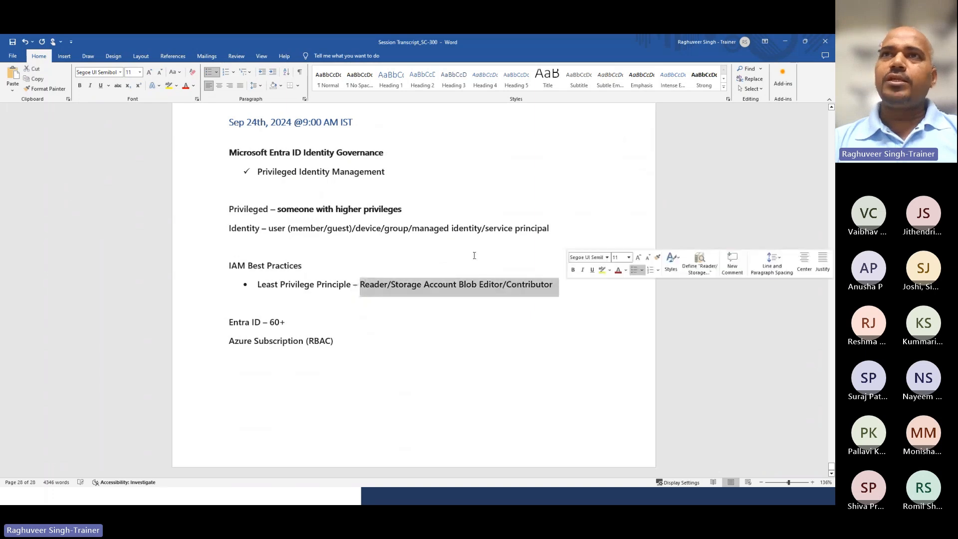
{"action": "left_click", "coordinate": [139, 71]}
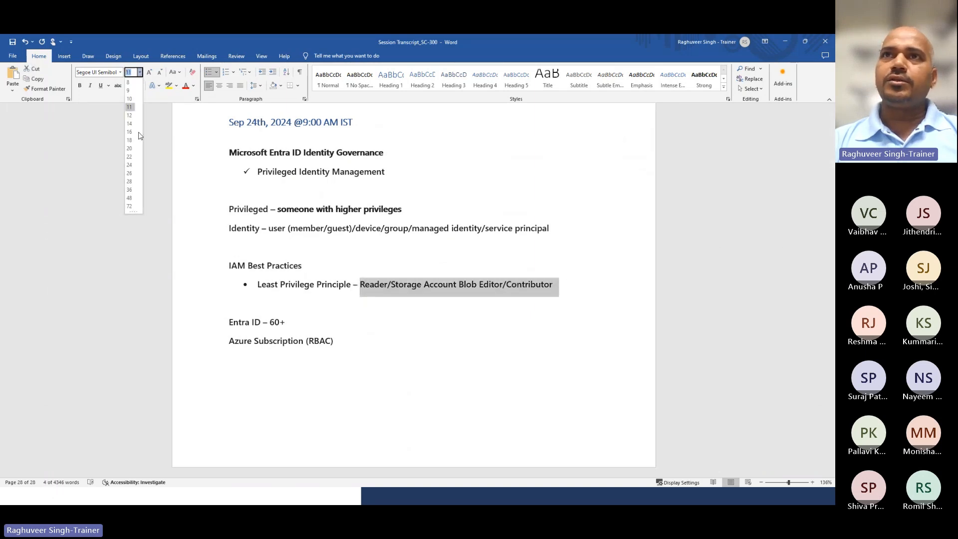
{"action": "left_click", "coordinate": [130, 102]}
{"action": "left_click", "coordinate": [352, 307]}
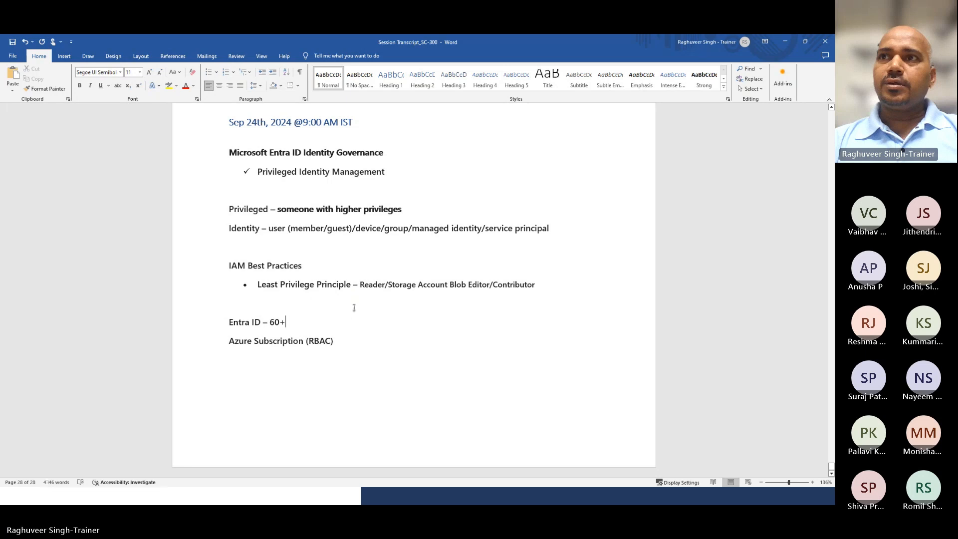
{"action": "left_click", "coordinate": [254, 306]}
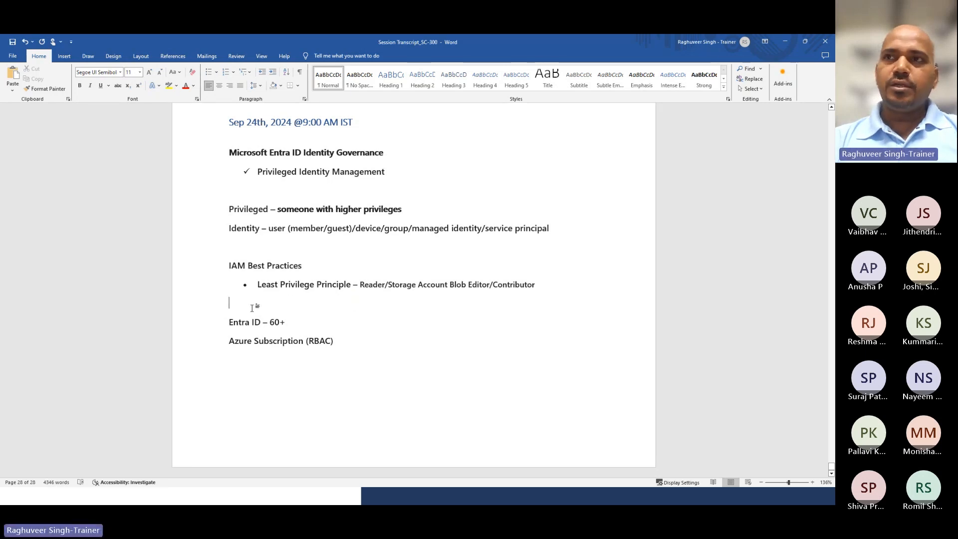
{"action": "key", "text": "BackSpace"}
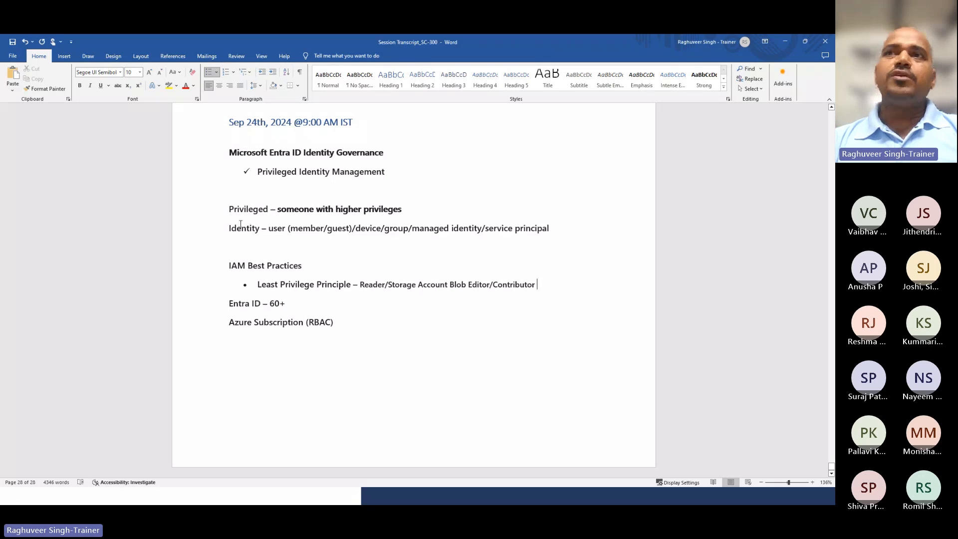
Start a line with the first user's name and 'Security Reader, Reports Reader,' coloured green.
{"action": "left_click", "coordinate": [245, 368]}
{"action": "key", "text": "Return"}
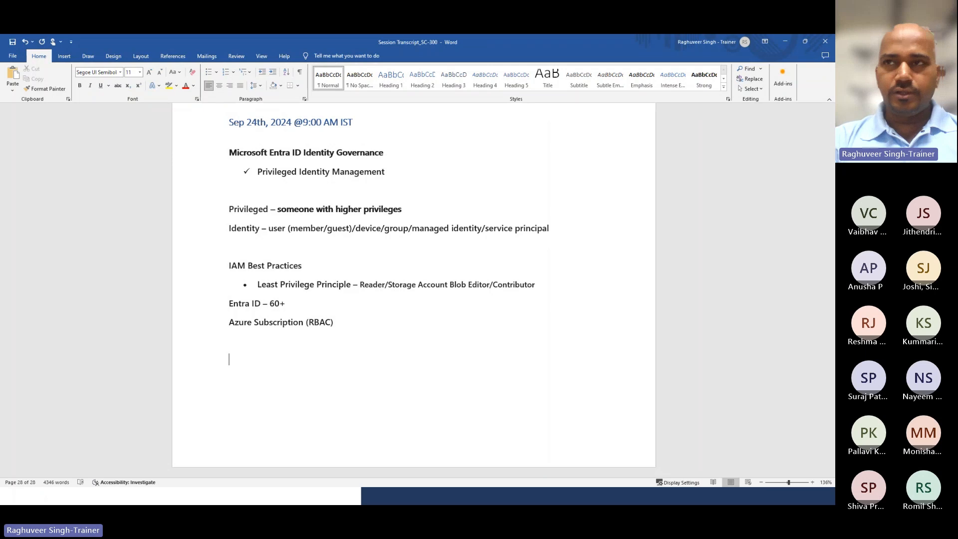
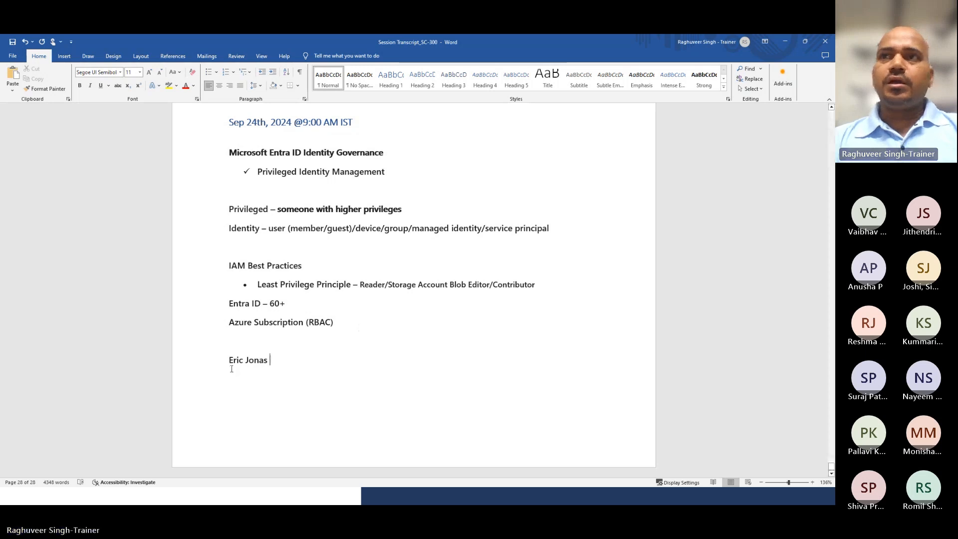
{"action": "type", "text": "- G"}
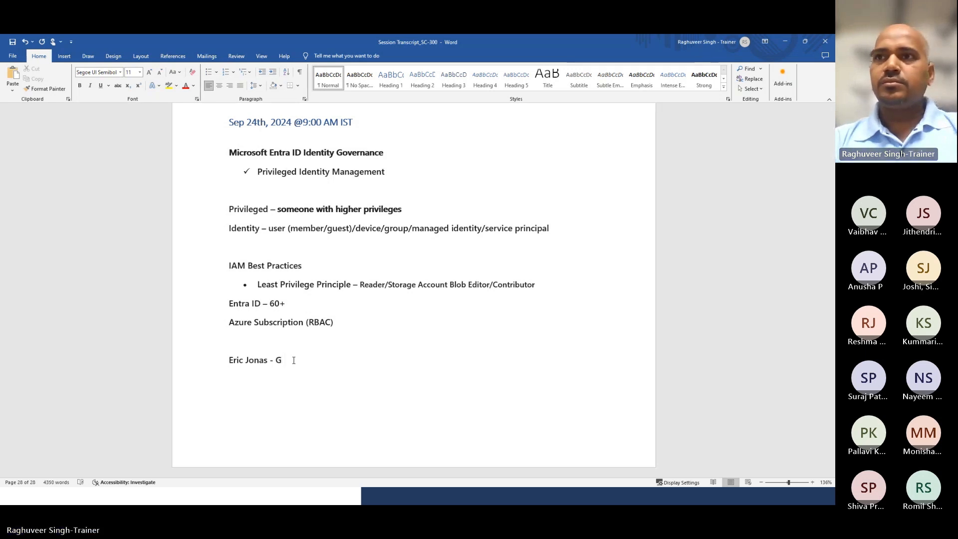
{"action": "key", "text": "BackSpace"}
{"action": "type", "text": "Se"}
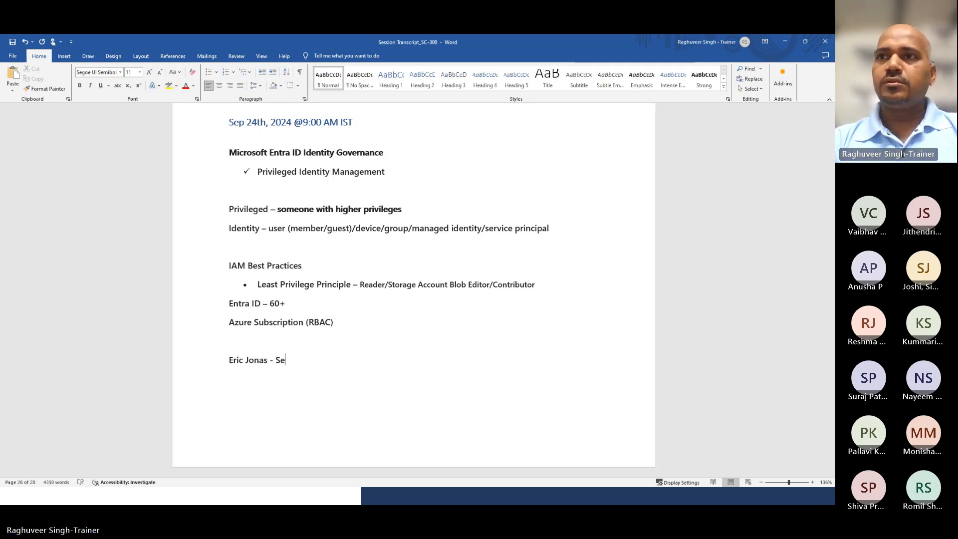
{"action": "type", "text": "curity Reader"}
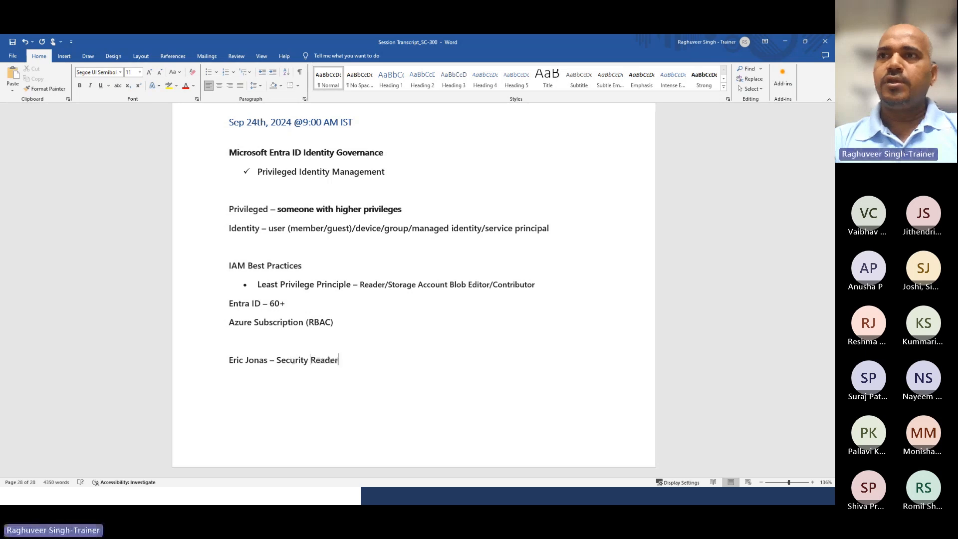
{"action": "type", "text": ", Report"}
{"action": "key", "text": "BackSpace"}
{"action": "type", "text": "s Reader"}
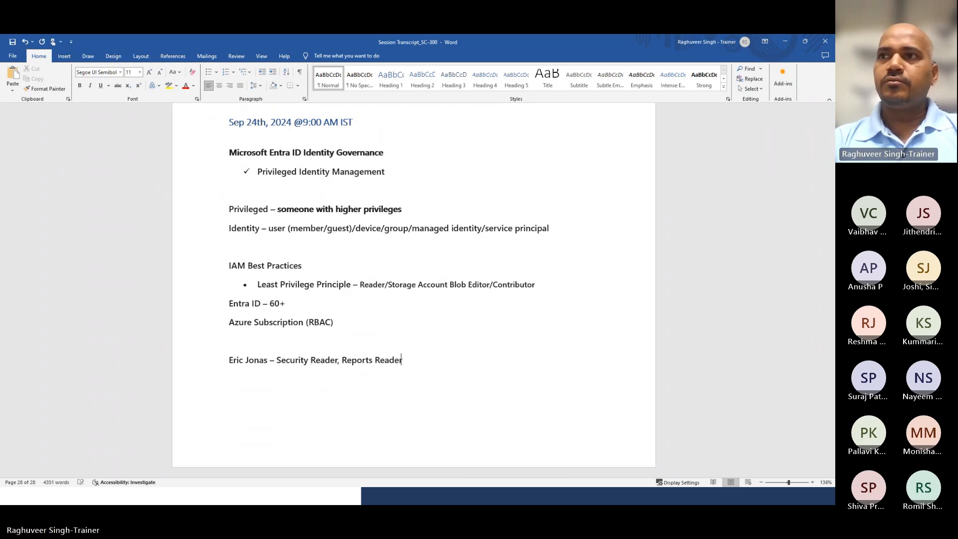
{"action": "type", "text": ","}
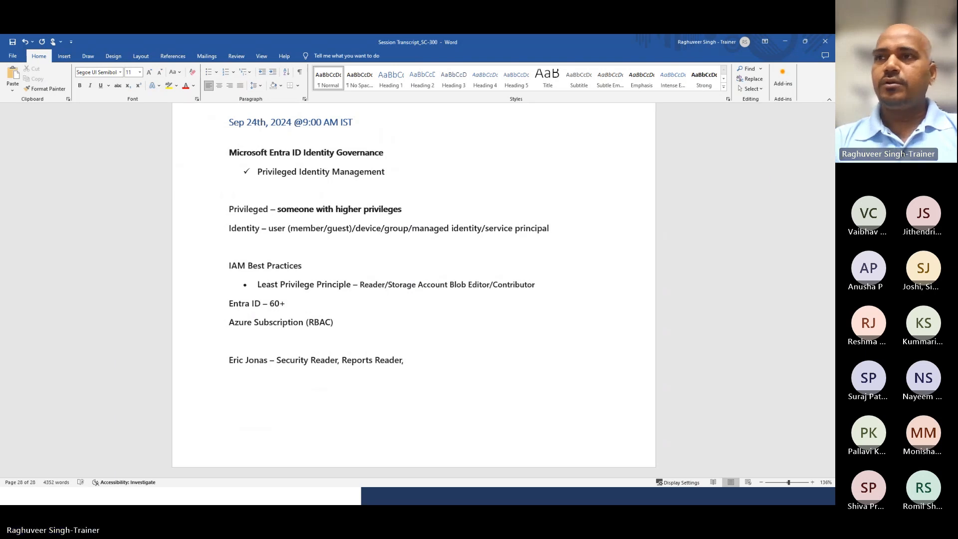
{"action": "left_click_drag", "start_coordinate": [270, 360], "coordinate": [402, 361]}
{"action": "left_click", "coordinate": [289, 361]}
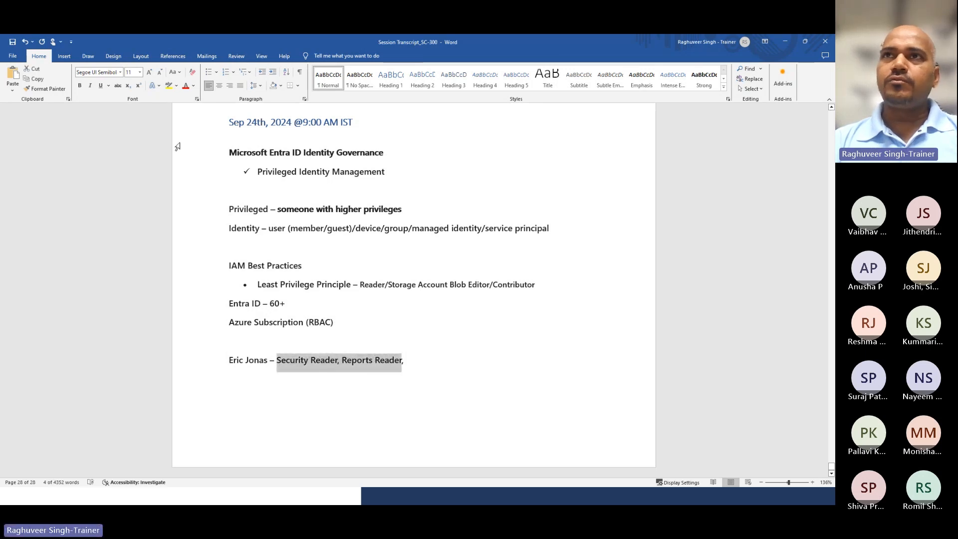
{"action": "left_click", "coordinate": [194, 86]}
{"action": "left_click", "coordinate": [226, 193]}
{"action": "left_click", "coordinate": [417, 360]}
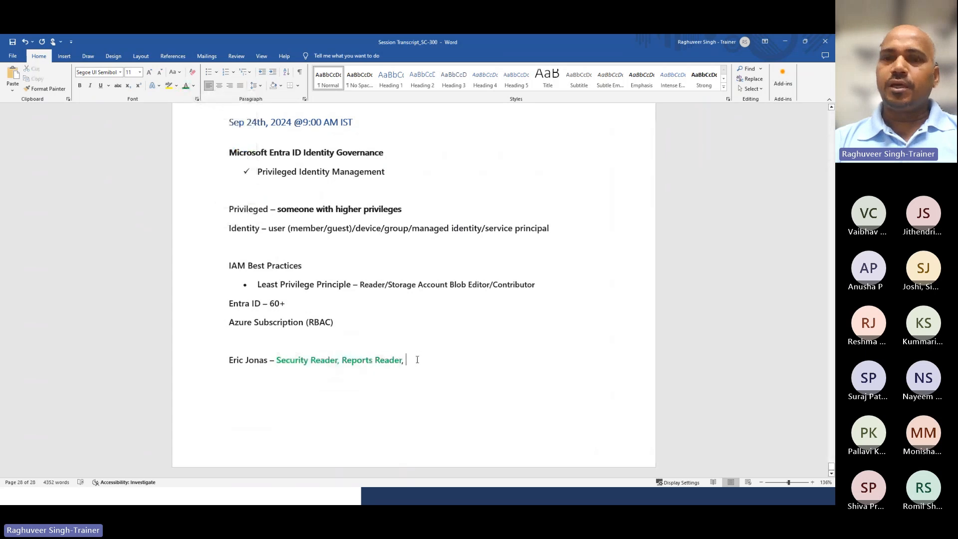
Append 'reader & user access administrator,' to the user line and colour it gold.
{"action": "type", "text": "reader"}
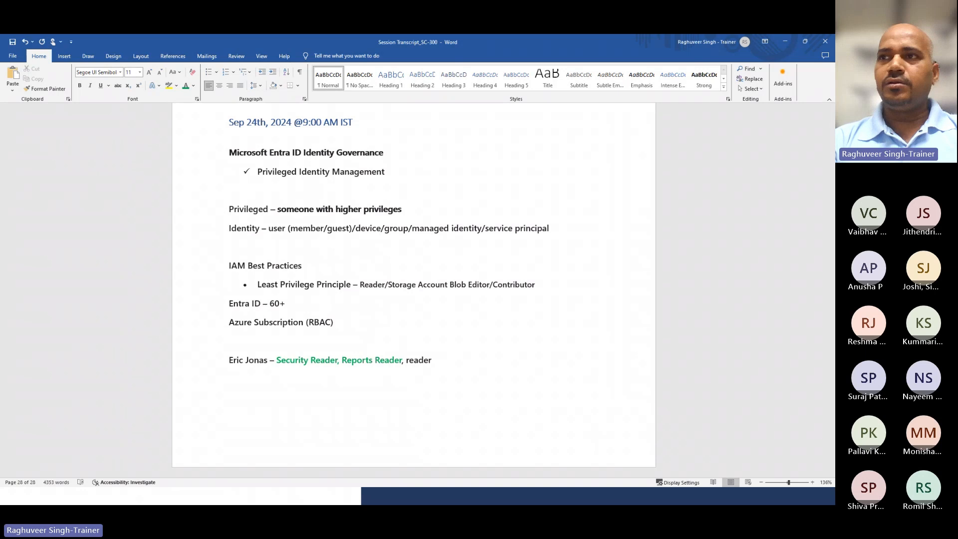
{"action": "type", "text": ", use"}
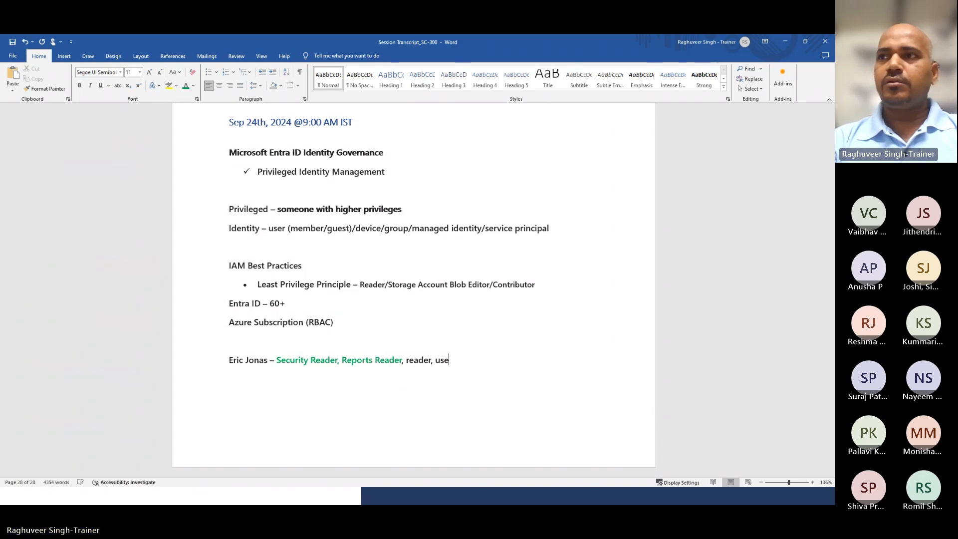
{"action": "type", "text": "r access admin"}
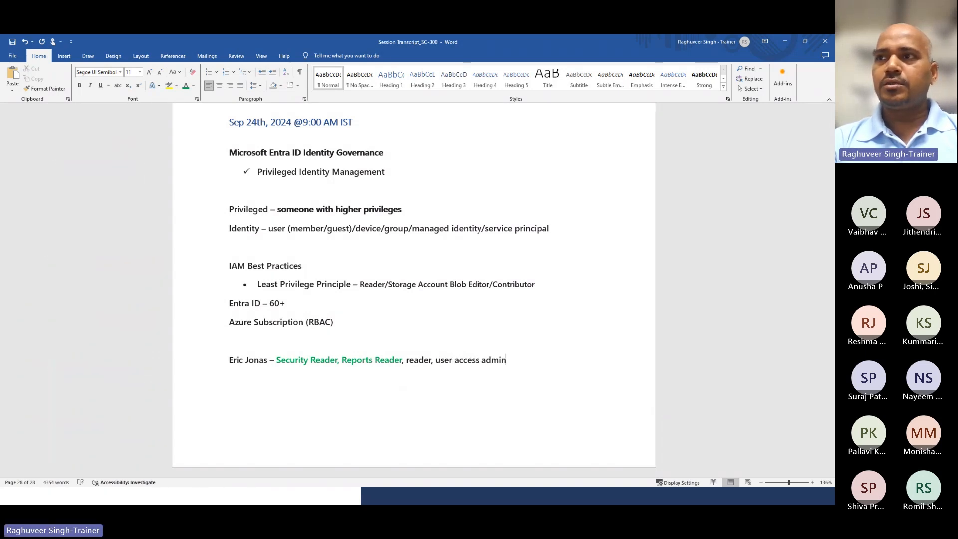
{"action": "type", "text": "istrator,"}
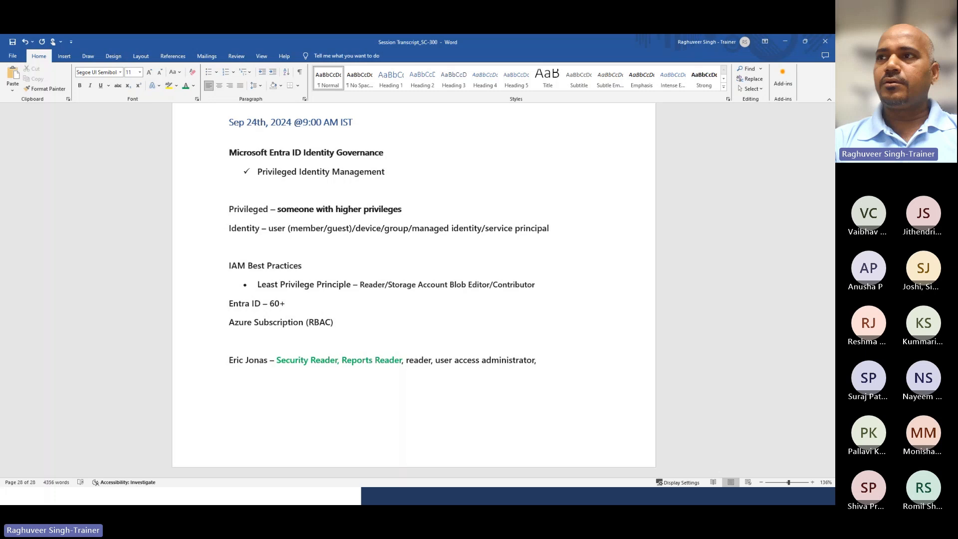
{"action": "left_click", "coordinate": [435, 358]}
{"action": "key", "text": "BackSpace"}
{"action": "key", "text": "BackSpace"}
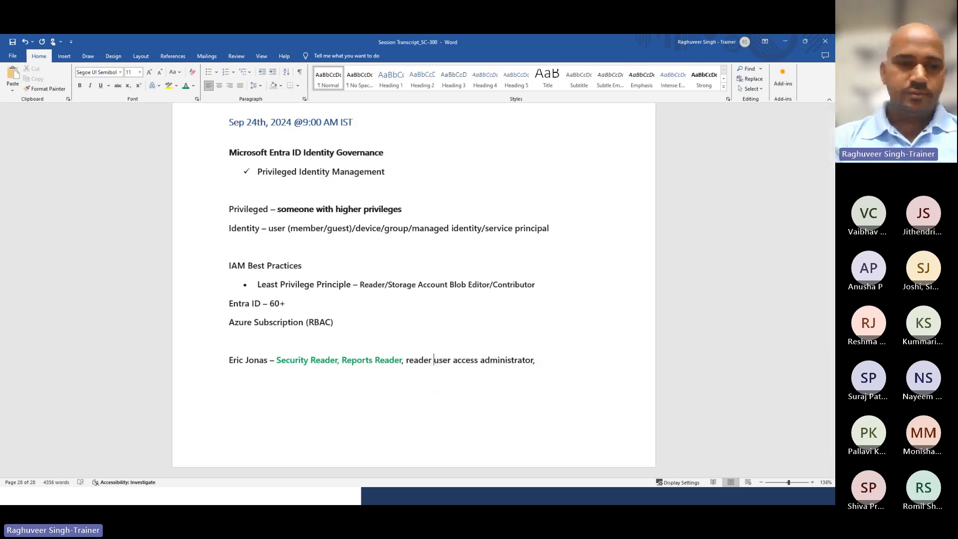
{"action": "type", "text": "&"}
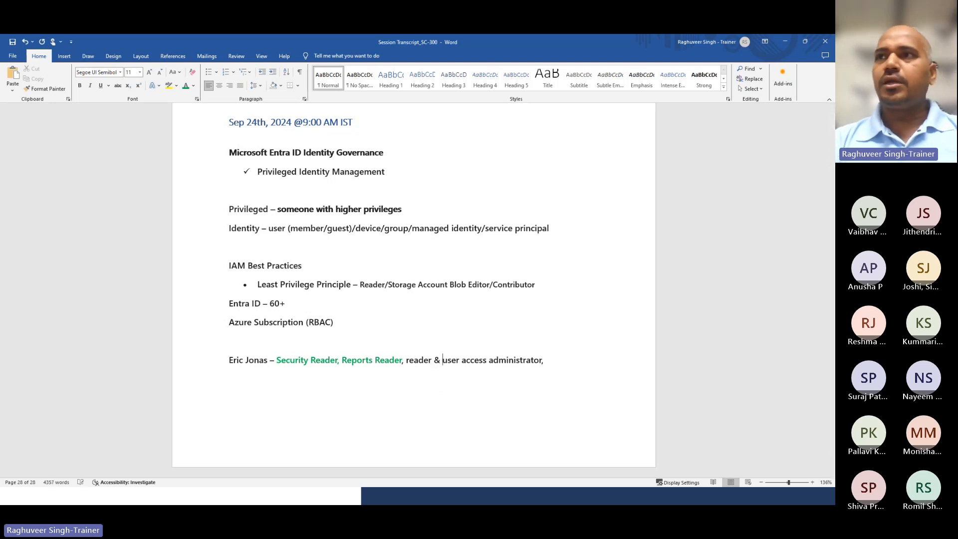
{"action": "left_click_drag", "start_coordinate": [405, 359], "coordinate": [519, 359]}
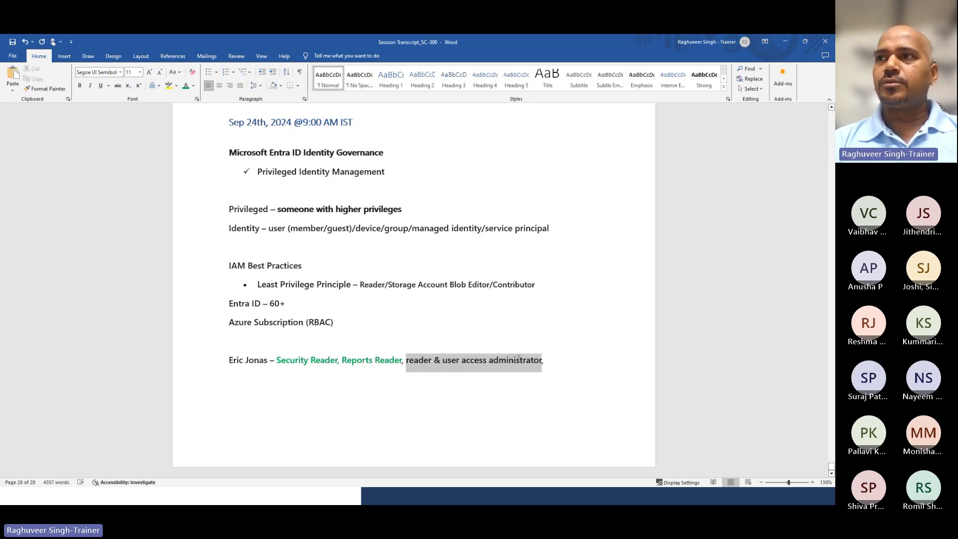
{"action": "left_click", "coordinate": [194, 85]}
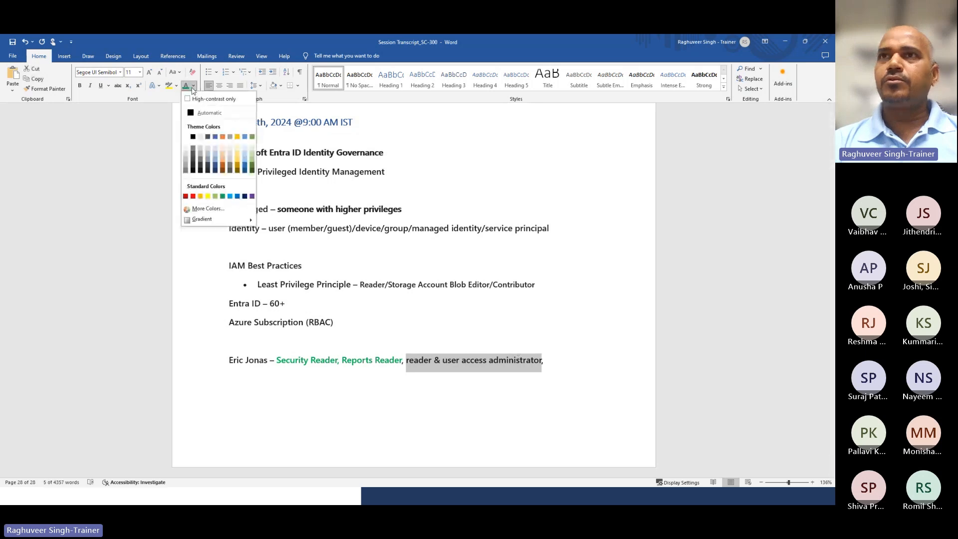
{"action": "left_click", "coordinate": [200, 196]}
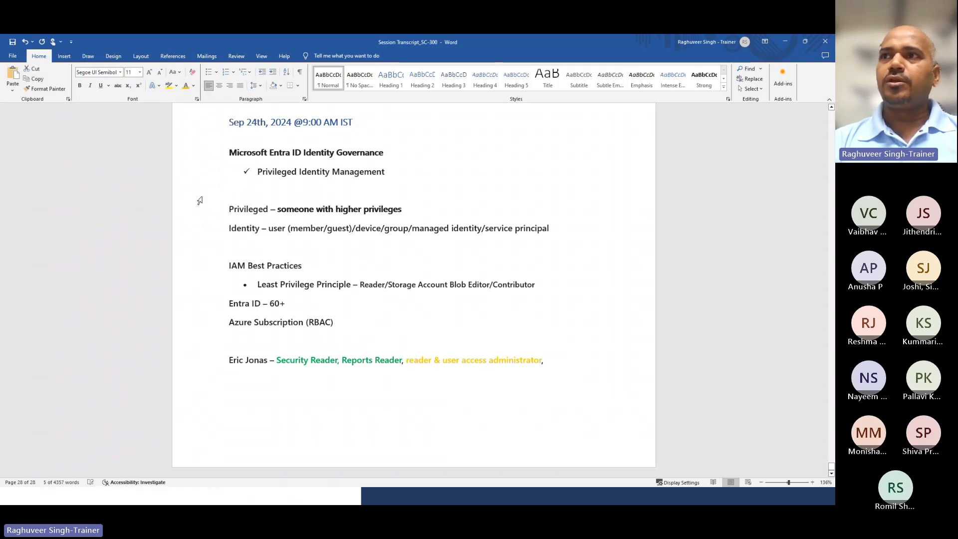
{"action": "left_click", "coordinate": [341, 360]}
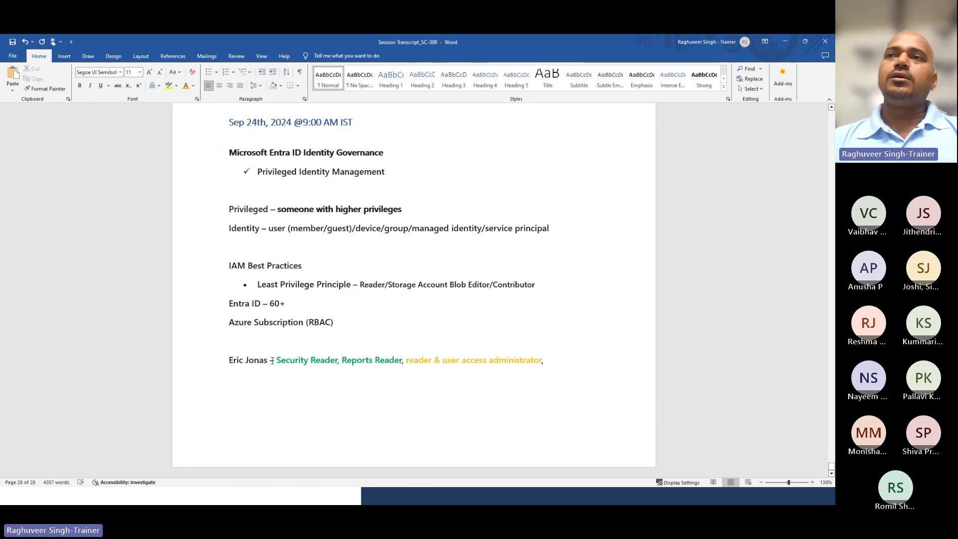
{"action": "left_click_drag", "start_coordinate": [278, 360], "coordinate": [546, 361]}
Add a second user line: the user's name followed by '- Global Admin & Subscription Owner'.
{"action": "left_click", "coordinate": [240, 379]}
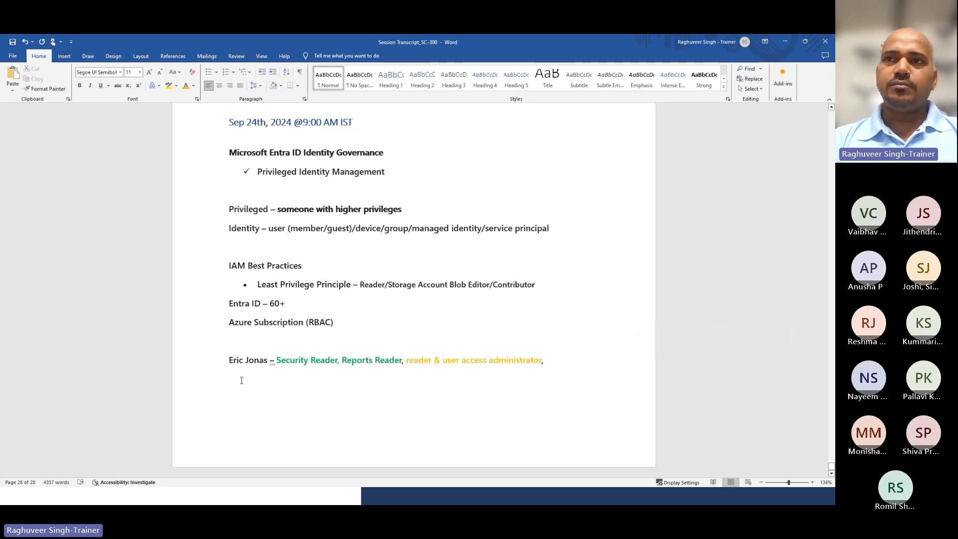
{"action": "left_click", "coordinate": [555, 359]}
{"action": "key", "text": "Return"}
{"action": "type", "text": "Jem"}
{"action": "key", "text": "BackSpace"}
{"action": "type", "text": "ems"}
{"action": "key", "text": "BackSpace"}
{"action": "key", "text": "BackSpace"}
{"action": "type", "text": "es Bond -"}
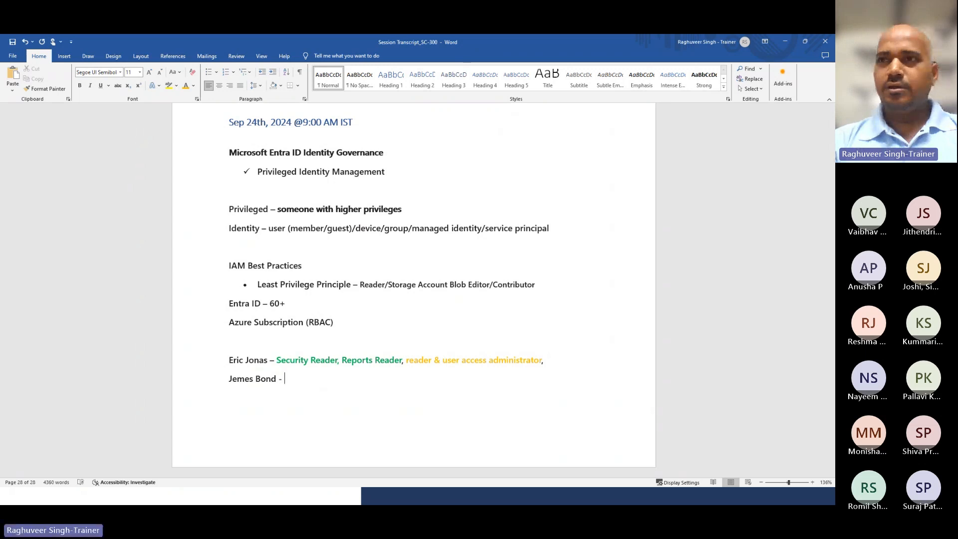
{"action": "type", "text": " Global Admin,"}
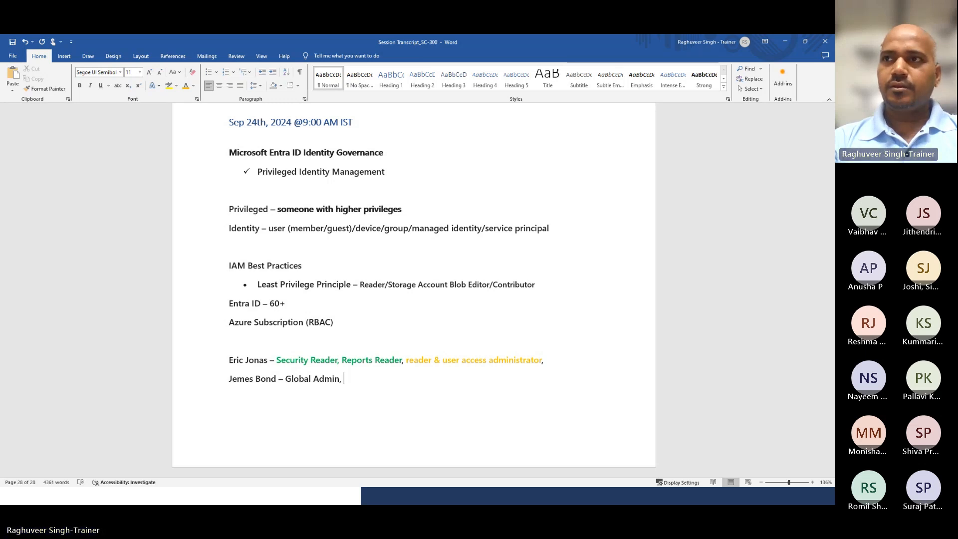
{"action": "type", "text": " Contr"}
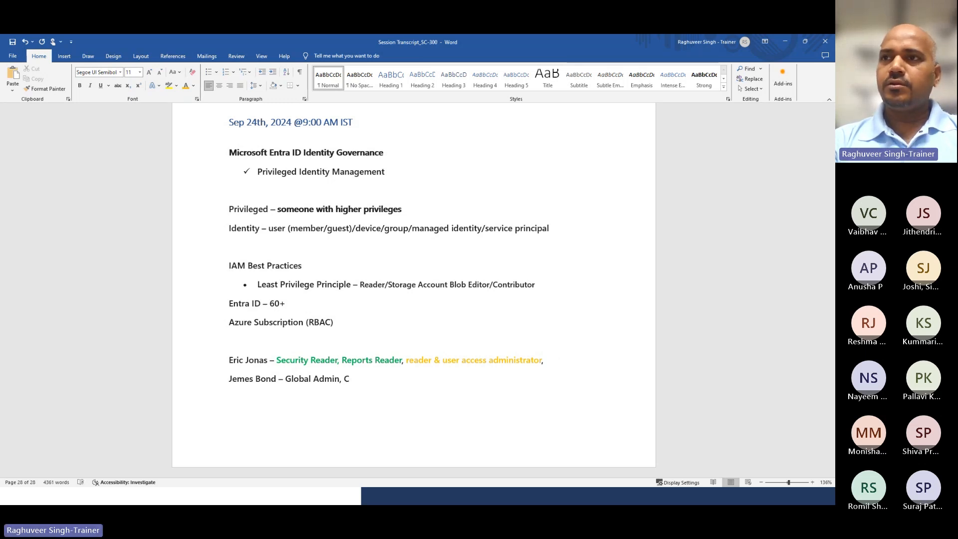
{"action": "key", "text": "BackSpace"}
{"action": "key", "text": "BackSpace"}
{"action": "key", "text": "BackSpace"}
{"action": "key", "text": "BackSpace"}
{"action": "key", "text": "BackSpace"}
{"action": "key", "text": "BackSpace"}
{"action": "key", "text": "BackSpace"}
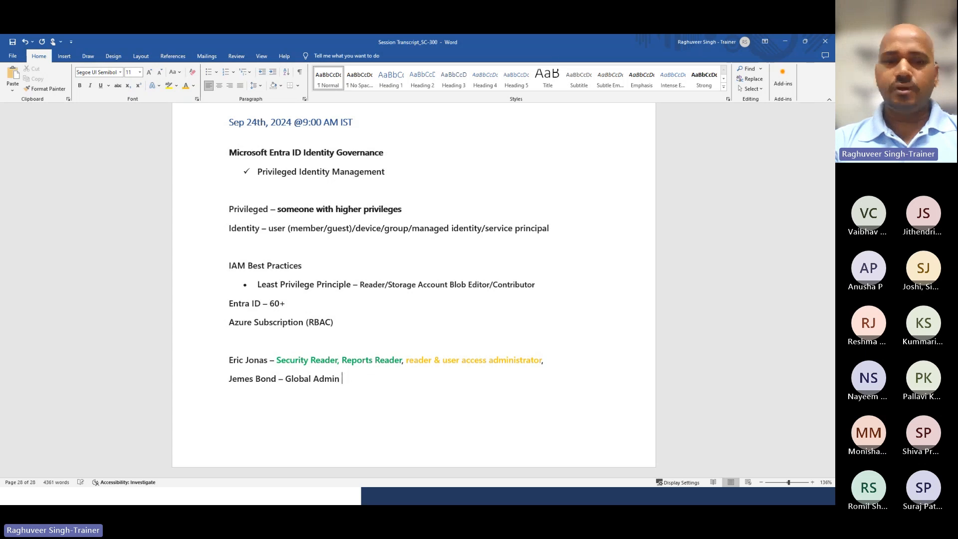
{"action": "type", "text": "& S"}
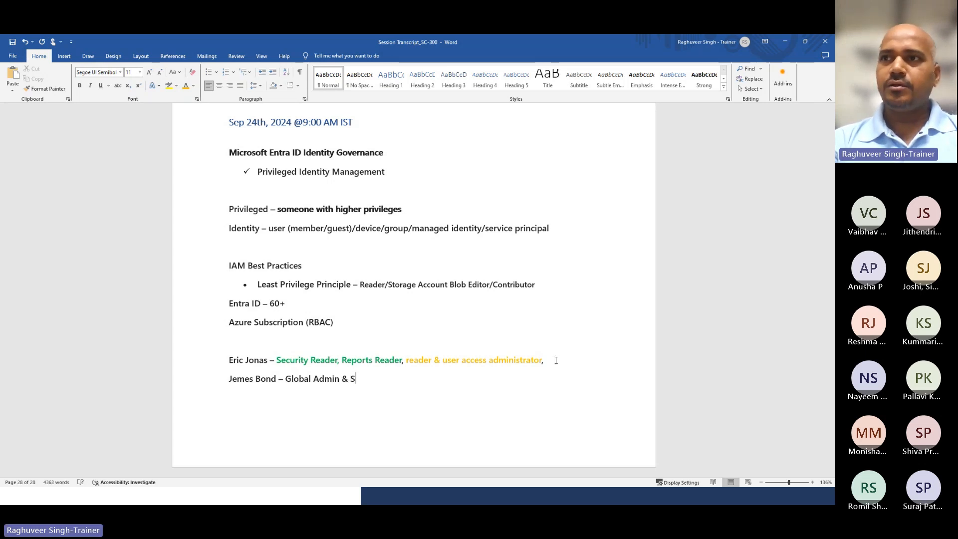
{"action": "type", "text": "ubscription Owner"}
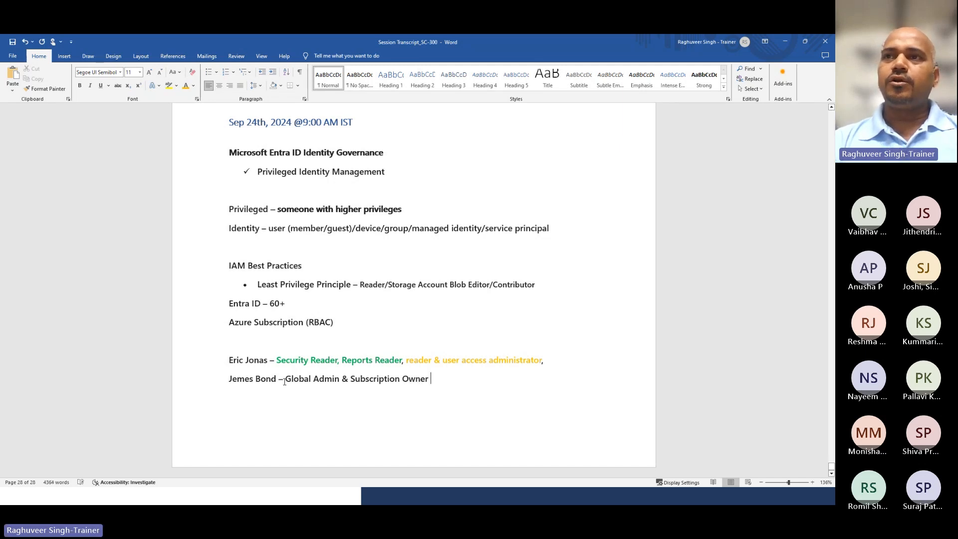
Colour 'Global Admin' green and 'Subscription Owner' orange on the second user's line.
{"action": "left_click_drag", "start_coordinate": [278, 380], "coordinate": [312, 380]}
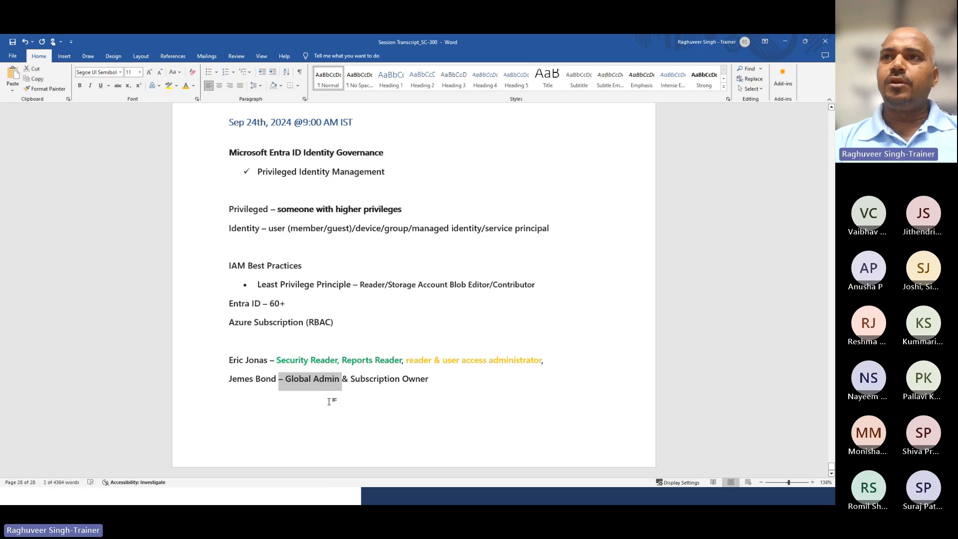
{"action": "left_click", "coordinate": [331, 379]}
{"action": "left_click_drag", "start_coordinate": [287, 380], "coordinate": [342, 379]}
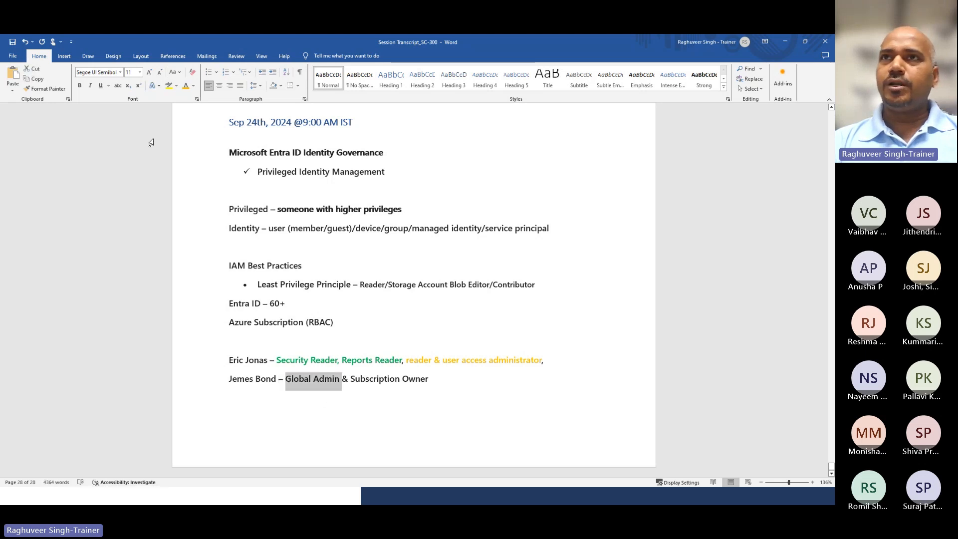
{"action": "left_click", "coordinate": [193, 85]}
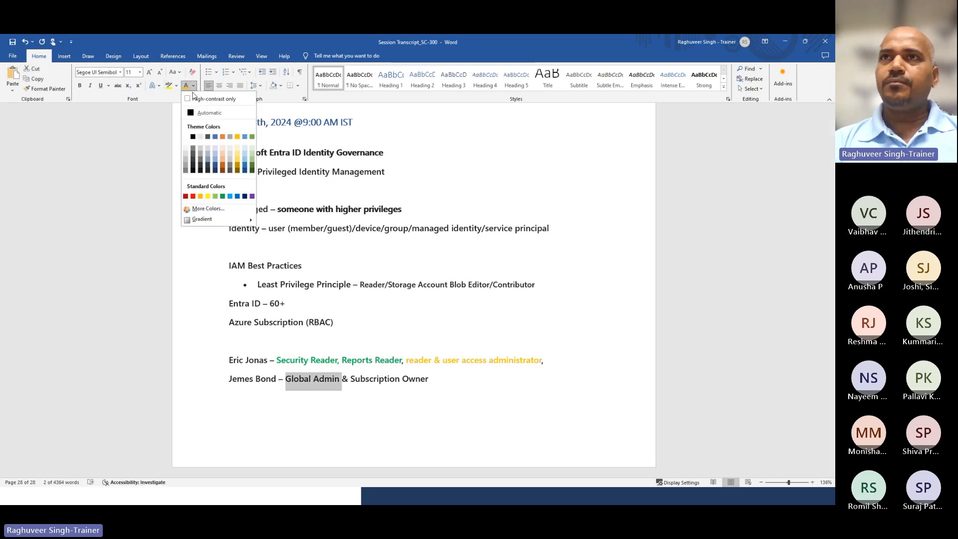
{"action": "left_click", "coordinate": [219, 212]}
{"action": "left_click", "coordinate": [333, 397]}
{"action": "left_click_drag", "start_coordinate": [354, 380], "coordinate": [430, 380]}
{"action": "left_click", "coordinate": [346, 380]}
{"action": "left_click", "coordinate": [193, 85]}
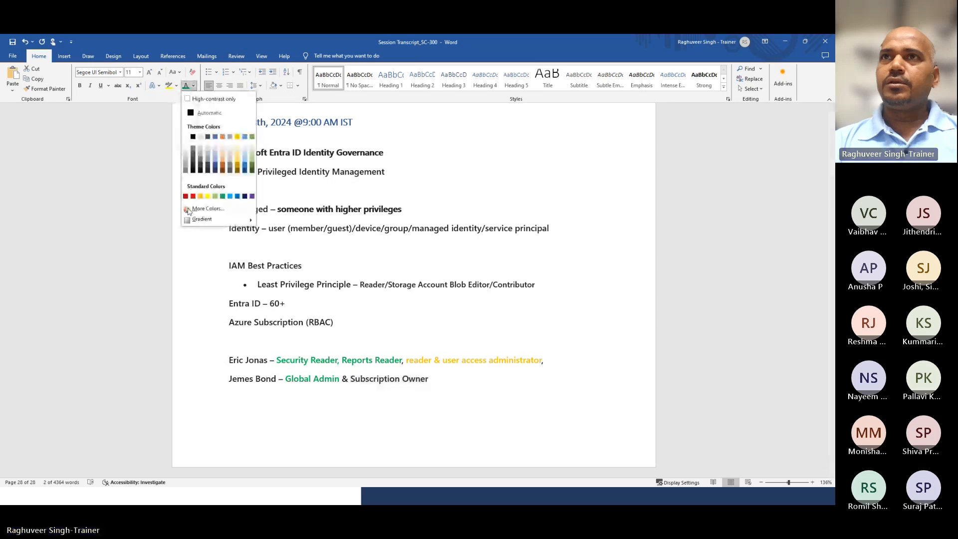
{"action": "left_click", "coordinate": [200, 197]}
{"action": "left_click", "coordinate": [350, 423]}
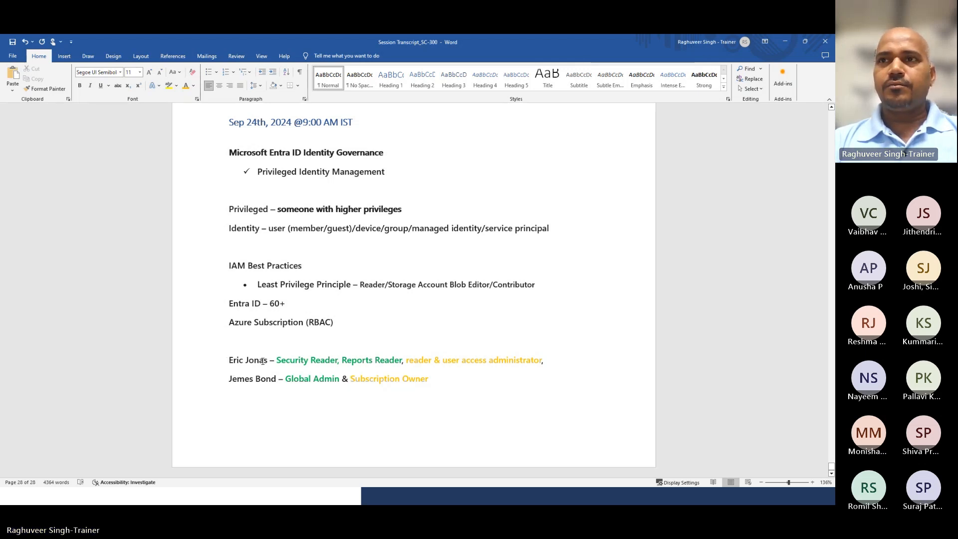
Correct the misspelled letter in the second user's name.
{"action": "left_click", "coordinate": [238, 379]}
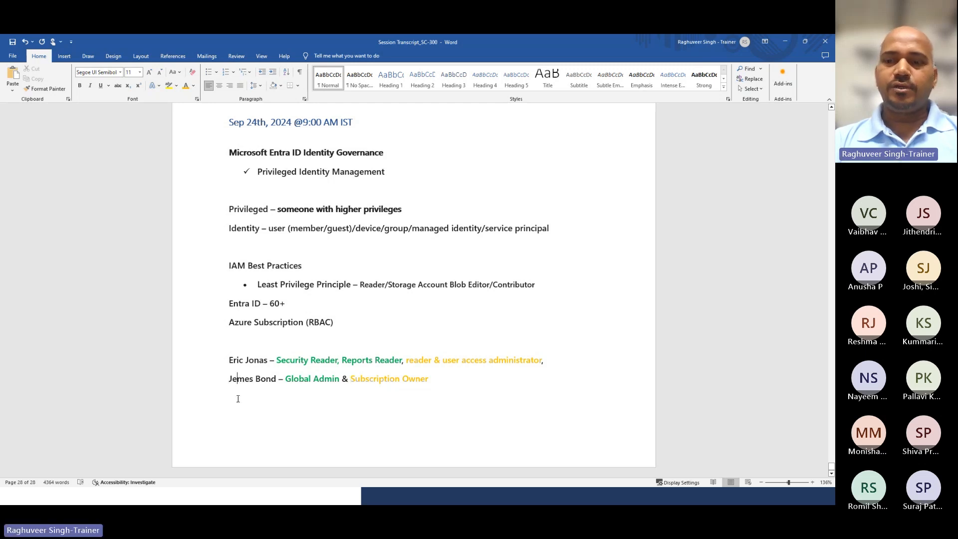
{"action": "key", "text": "BackSpace"}
{"action": "type", "text": "a"}
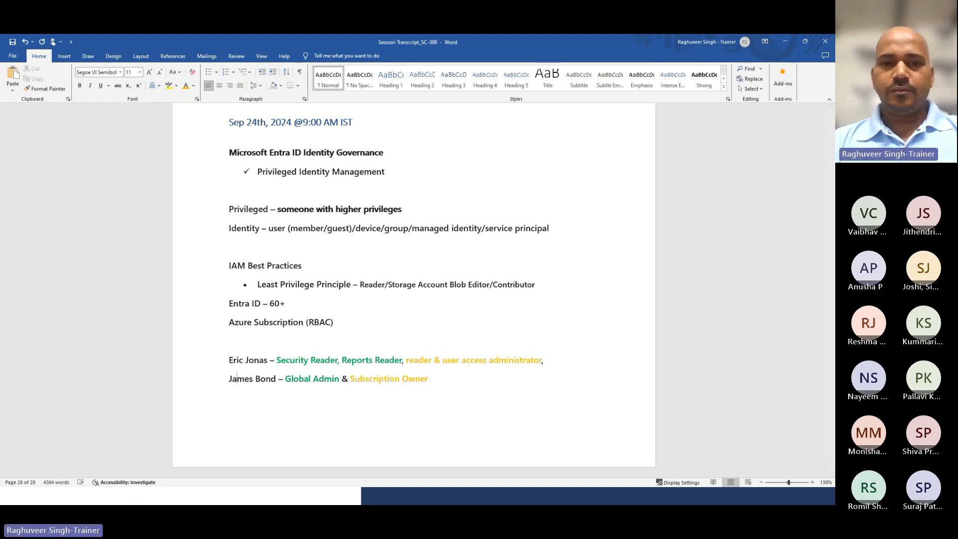
{"action": "key", "text": "alt+Tab"}
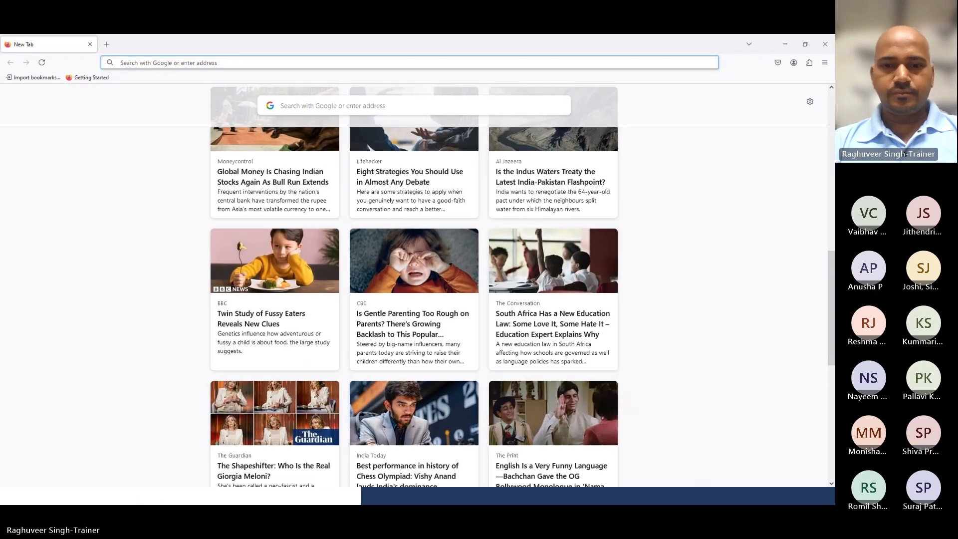
{"action": "key", "text": "alt+Tab"}
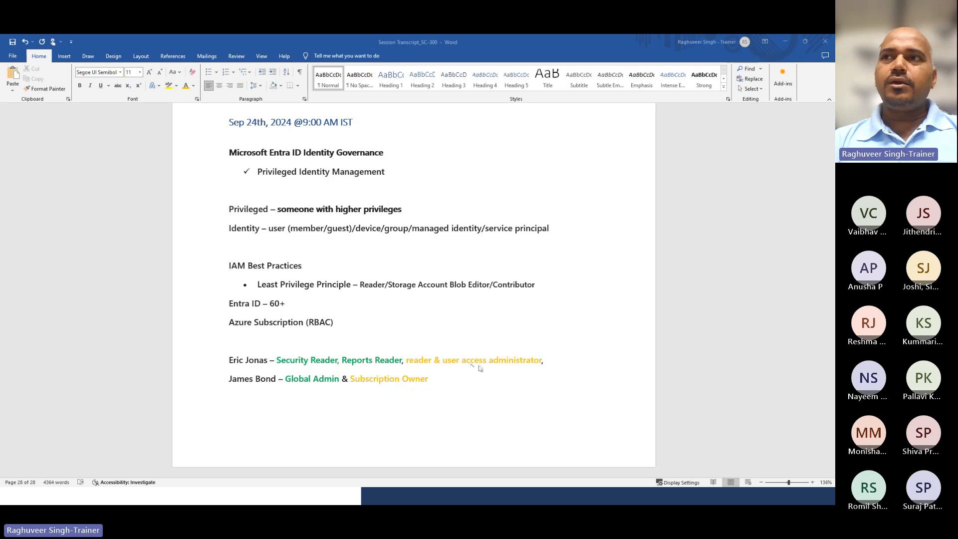
Highlight the user access administrator and Security Reader roles, then switch to the Firefox window.
{"action": "left_click_drag", "start_coordinate": [444, 363], "coordinate": [541, 362]}
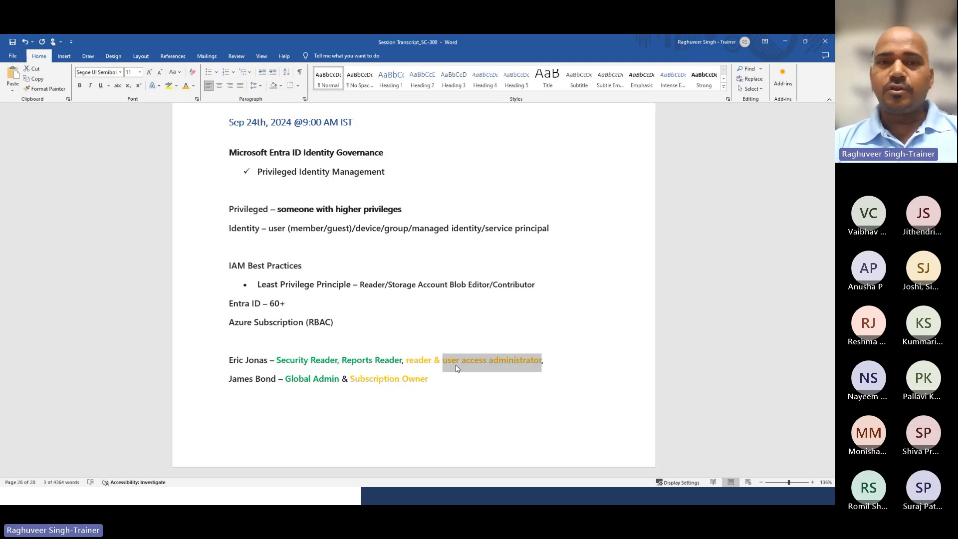
{"action": "left_click", "coordinate": [479, 374]}
{"action": "left_click_drag", "start_coordinate": [276, 360], "coordinate": [337, 360]}
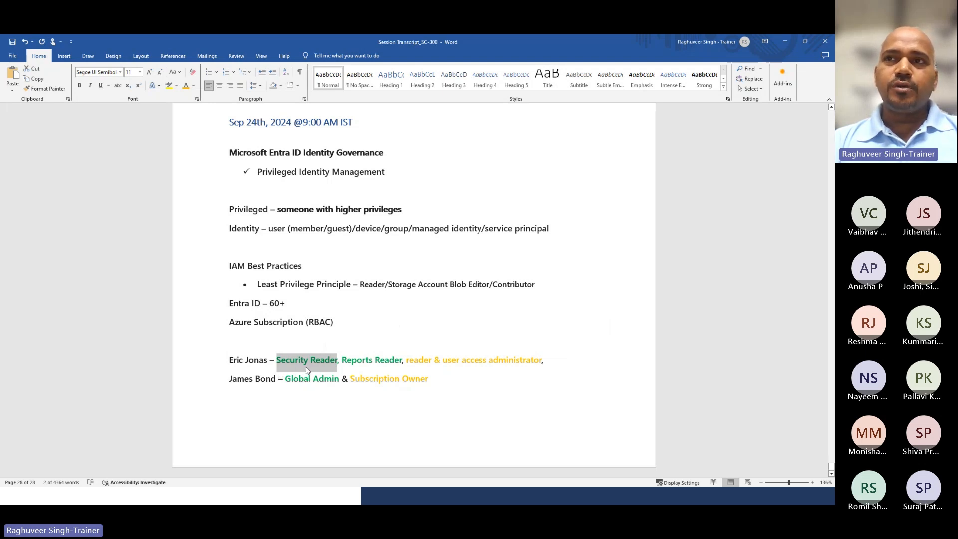
{"action": "left_click", "coordinate": [279, 371]}
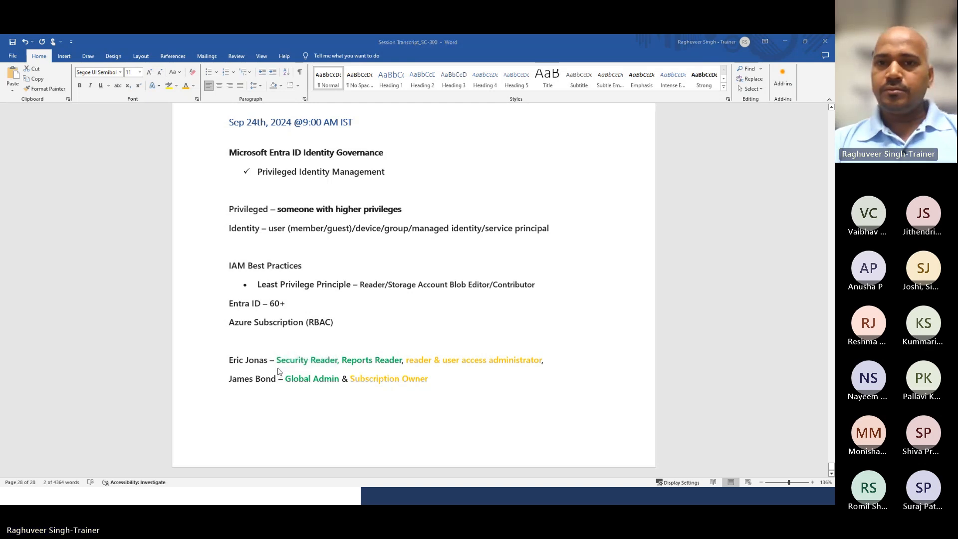
{"action": "left_click", "coordinate": [536, 495]}
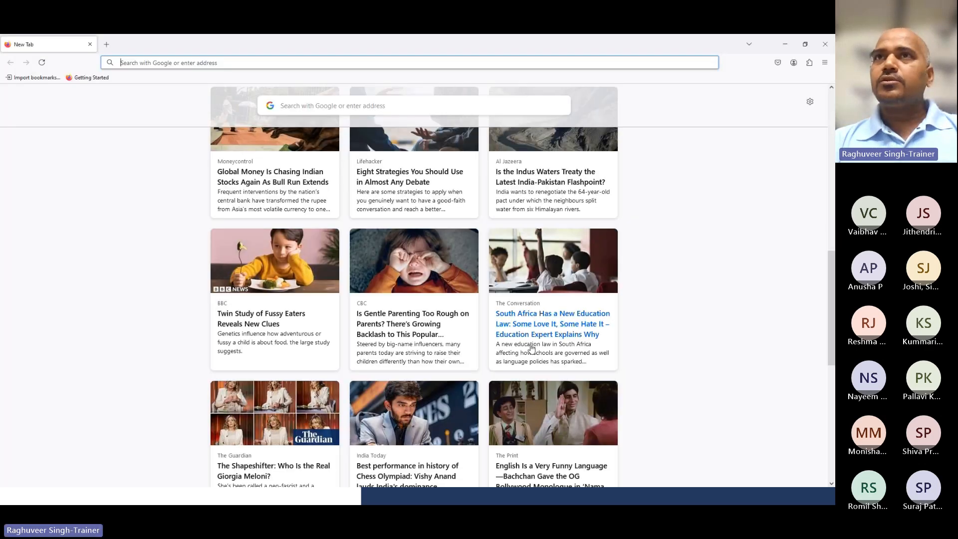
Load entra.microsoft.com in a new browser tab.
{"action": "left_click", "coordinate": [107, 46]}
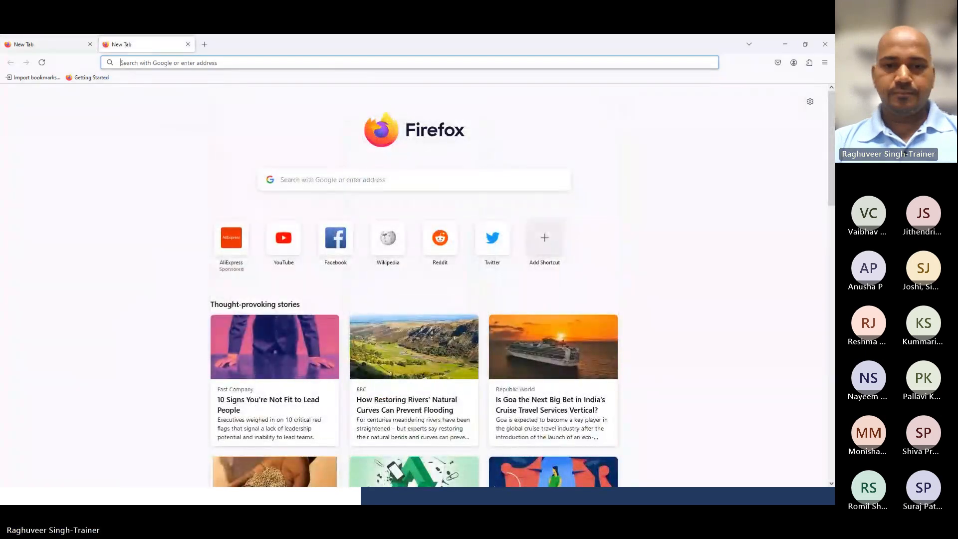
{"action": "left_click", "coordinate": [155, 59]}
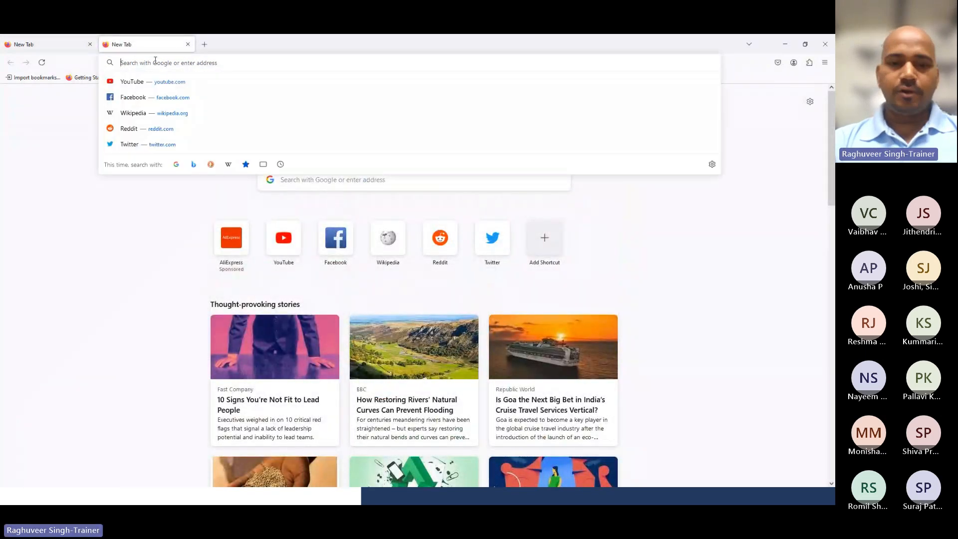
{"action": "type", "text": "por"}
{"action": "key", "text": "BackSpace"}
{"action": "key", "text": "BackSpace"}
{"action": "key", "text": "BackSpace"}
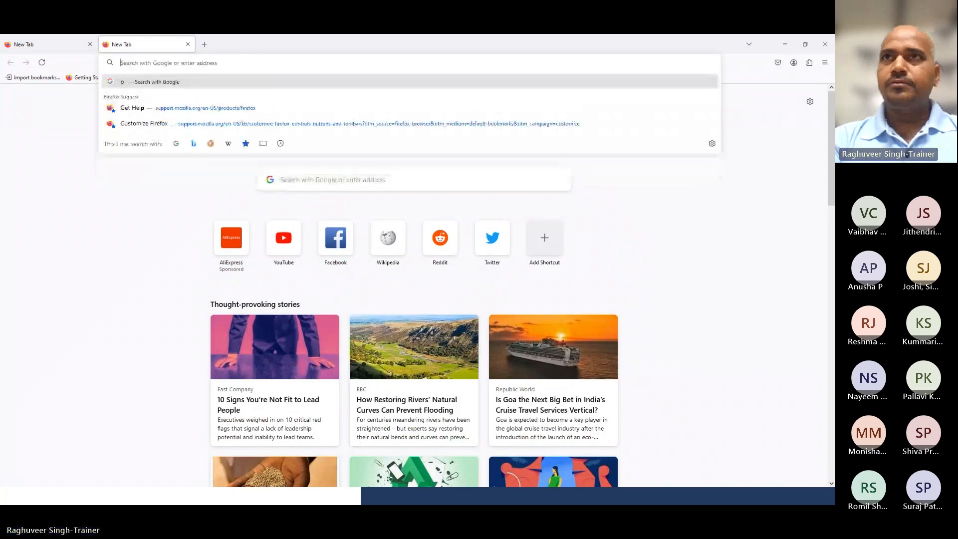
{"action": "type", "text": "entra.ad"}
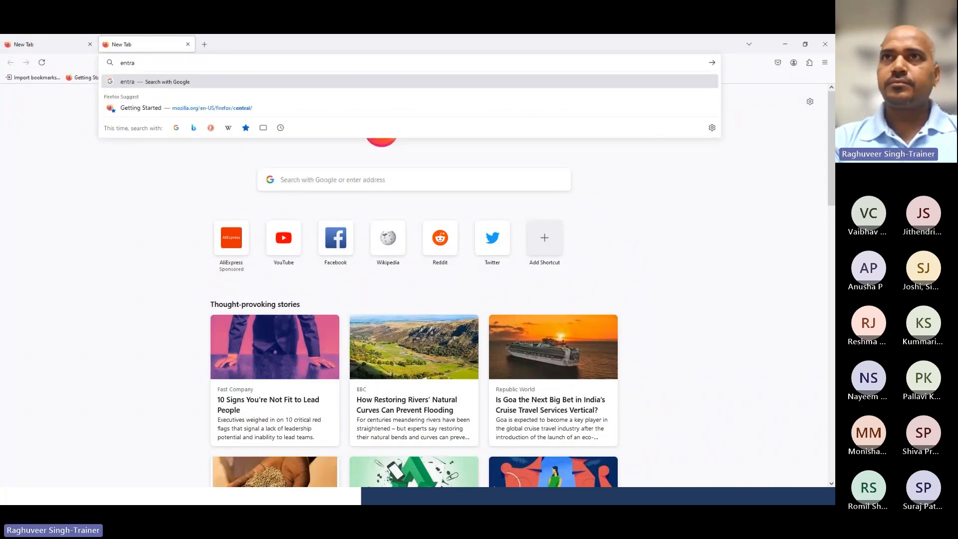
{"action": "key", "text": "BackSpace"}
{"action": "key", "text": "BackSpace"}
{"action": "type", "text": "microsoft."}
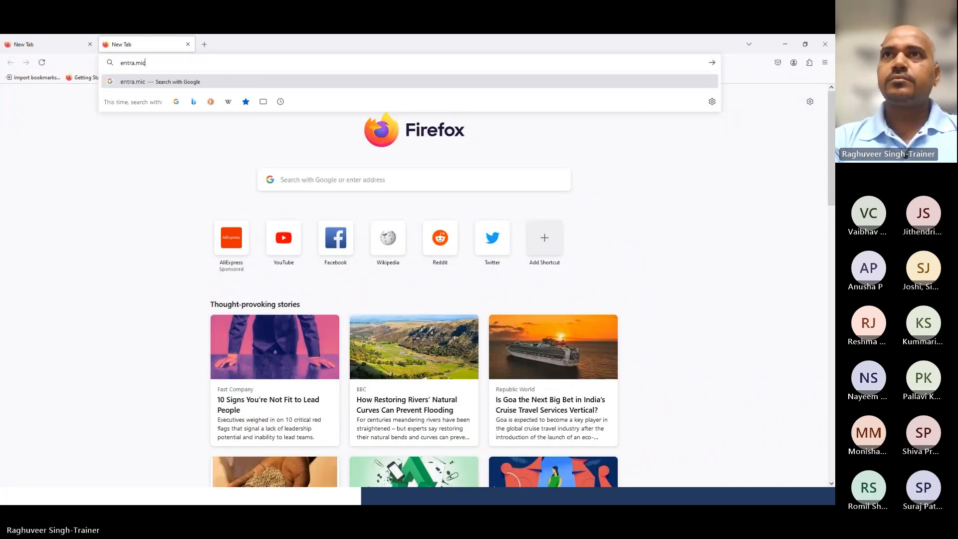
{"action": "type", "text": "com"}
{"action": "key", "text": "Return"}
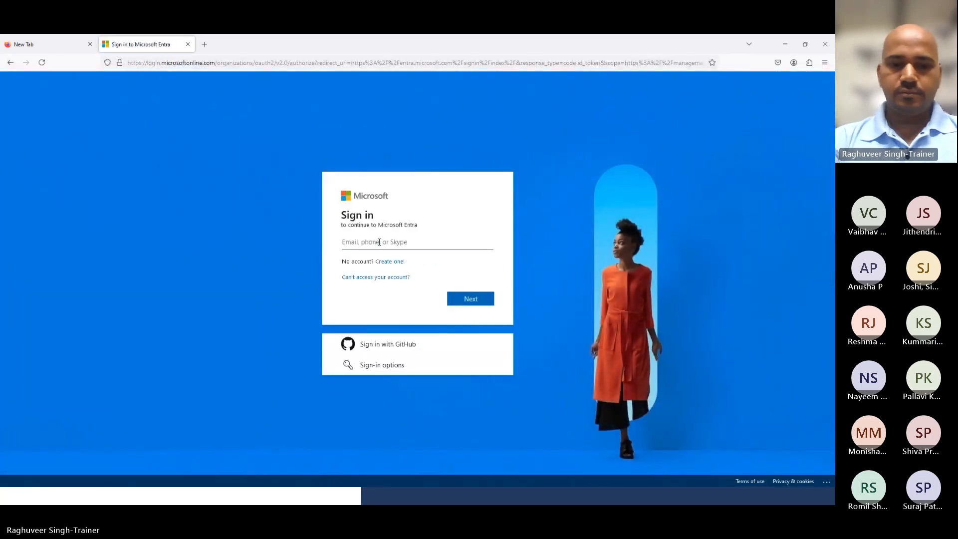
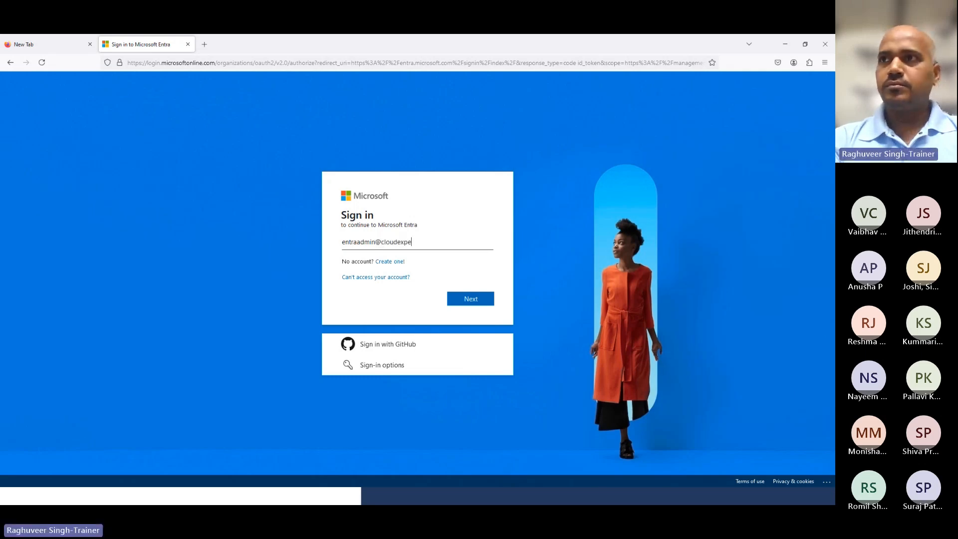
Sign in with the admin account and password, staying signed in without future prompts.
{"action": "key", "text": "Return"}
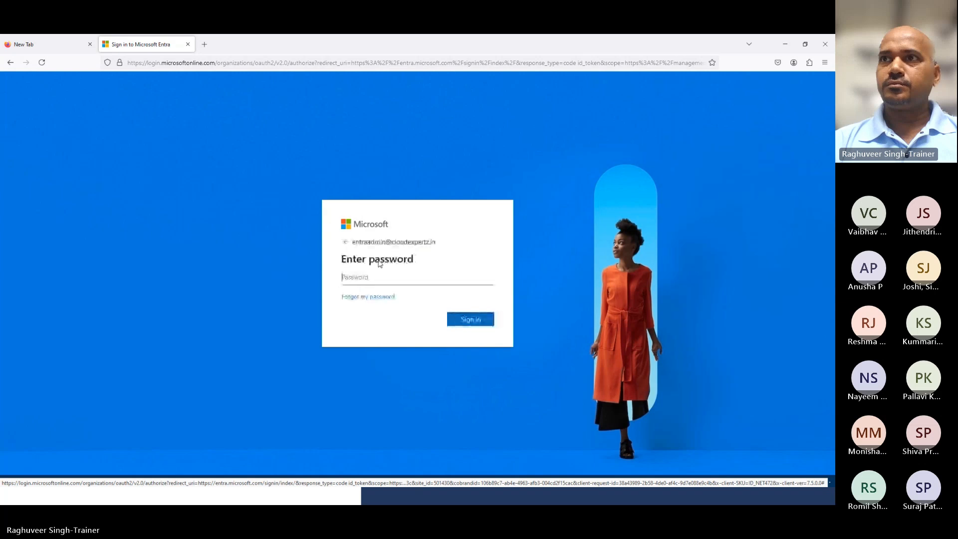
{"action": "type", "text": "•••••"}
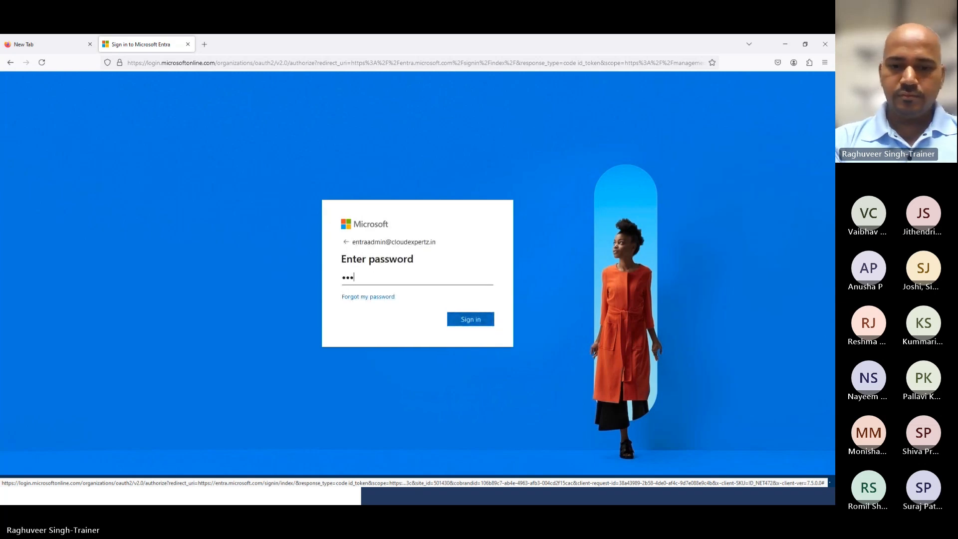
{"action": "type", "text": "•••••••"}
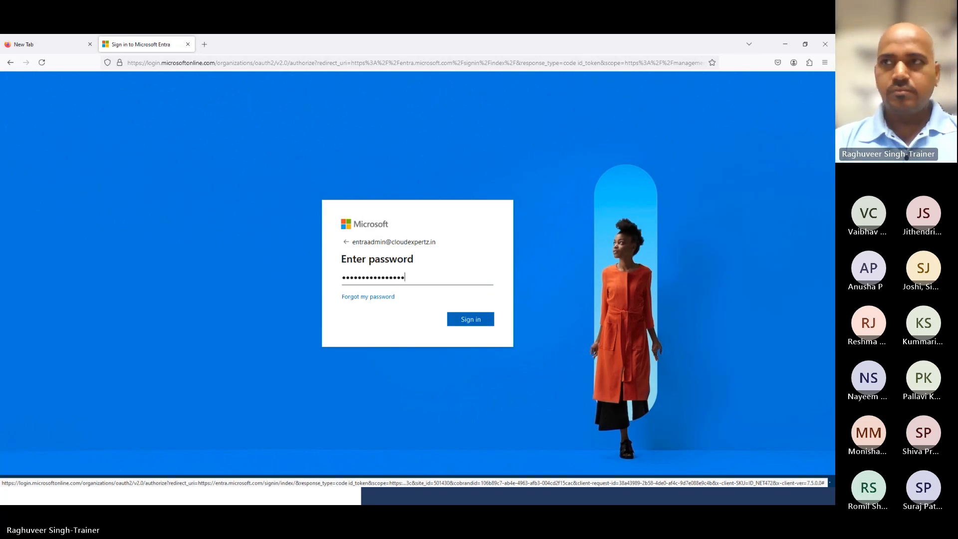
{"action": "left_click", "coordinate": [450, 323]}
{"action": "left_click", "coordinate": [391, 301]}
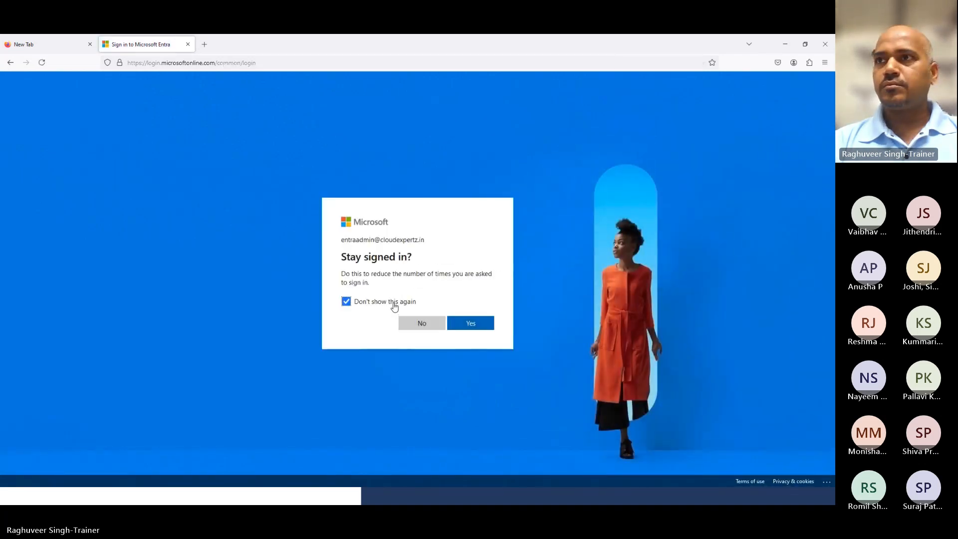
{"action": "left_click", "coordinate": [460, 324]}
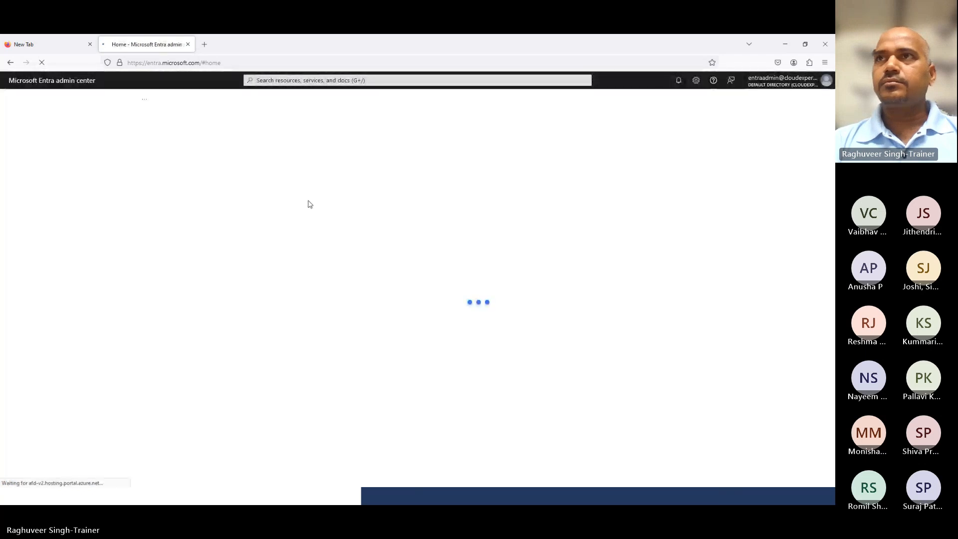
Load portal.azure.com in another new tab.
{"action": "left_click", "coordinate": [204, 44]}
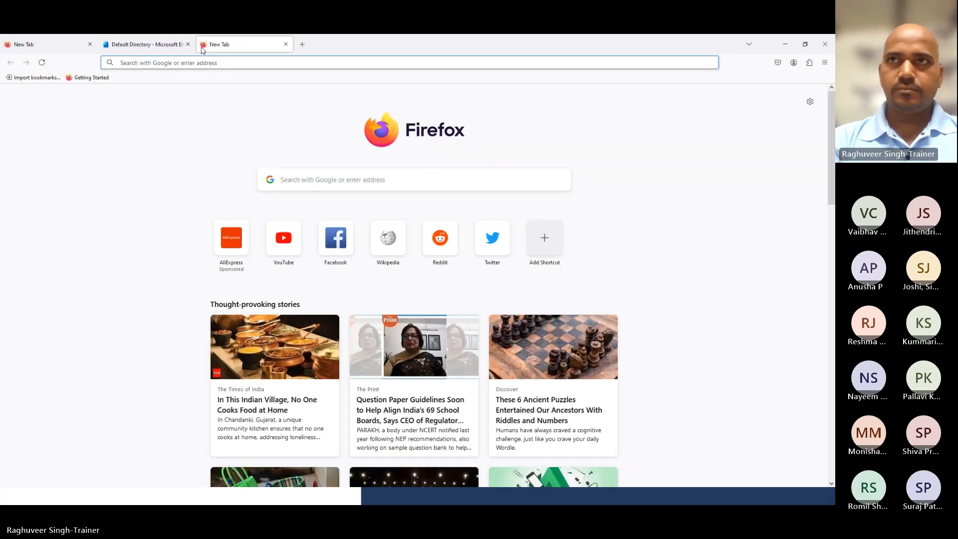
{"action": "type", "text": "portal.azure.com"}
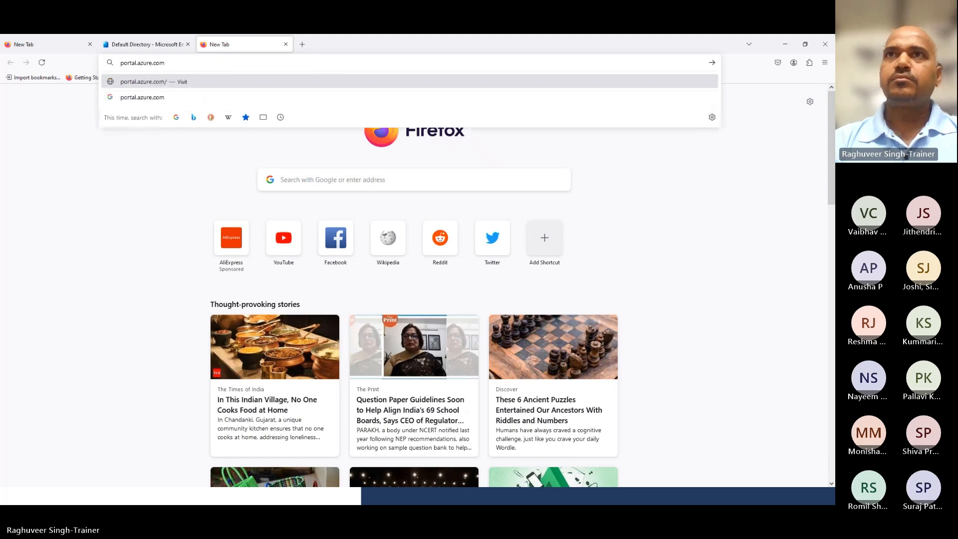
{"action": "key", "text": "Return"}
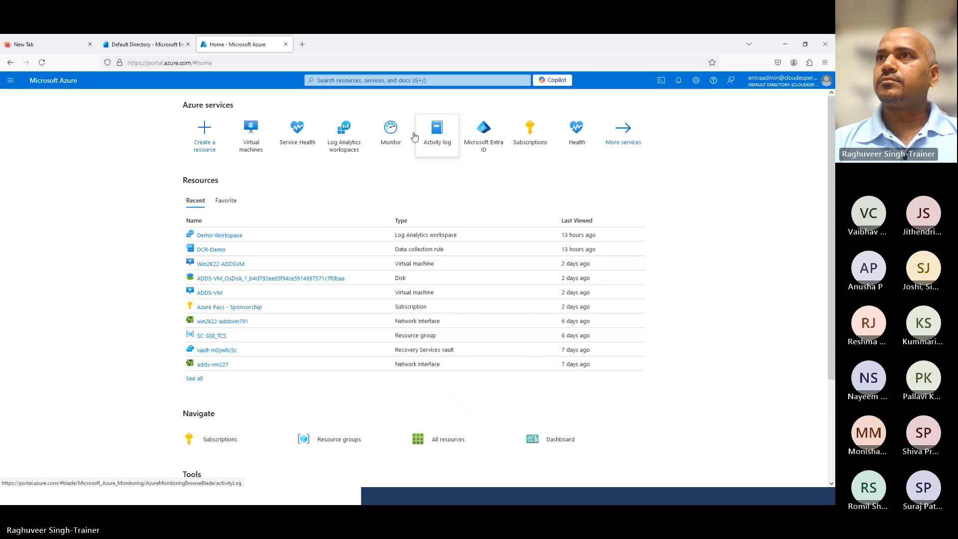
Search 'entra', open Microsoft Entra ID and go to Manage > Roles and administrators.
{"action": "left_click", "coordinate": [339, 81]}
{"action": "type", "text": "entra"}
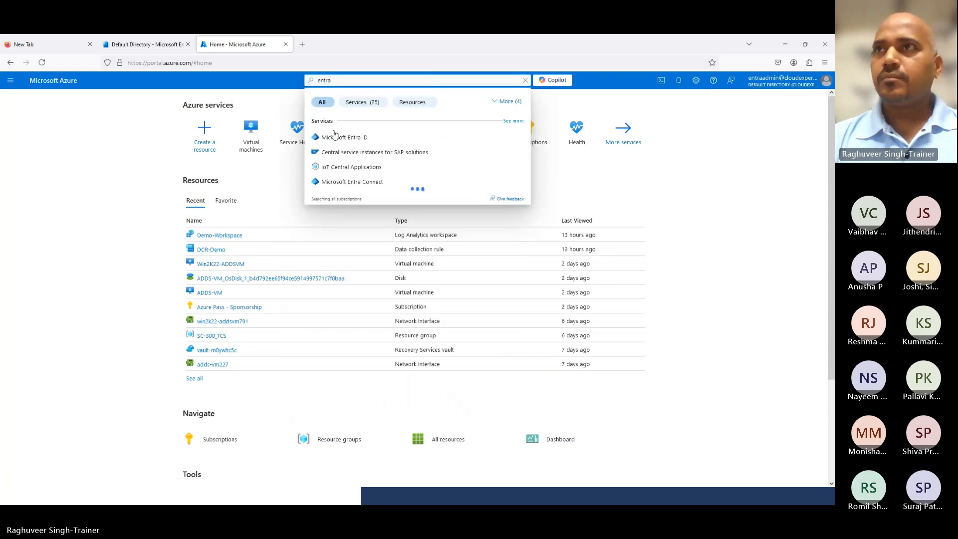
{"action": "left_click", "coordinate": [334, 135]}
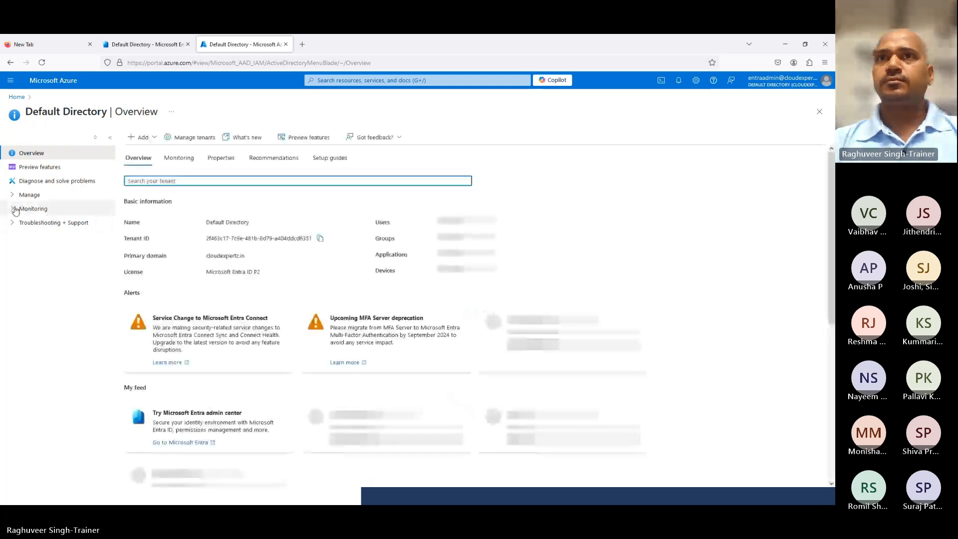
{"action": "left_click", "coordinate": [30, 194]}
{"action": "left_click", "coordinate": [34, 250]}
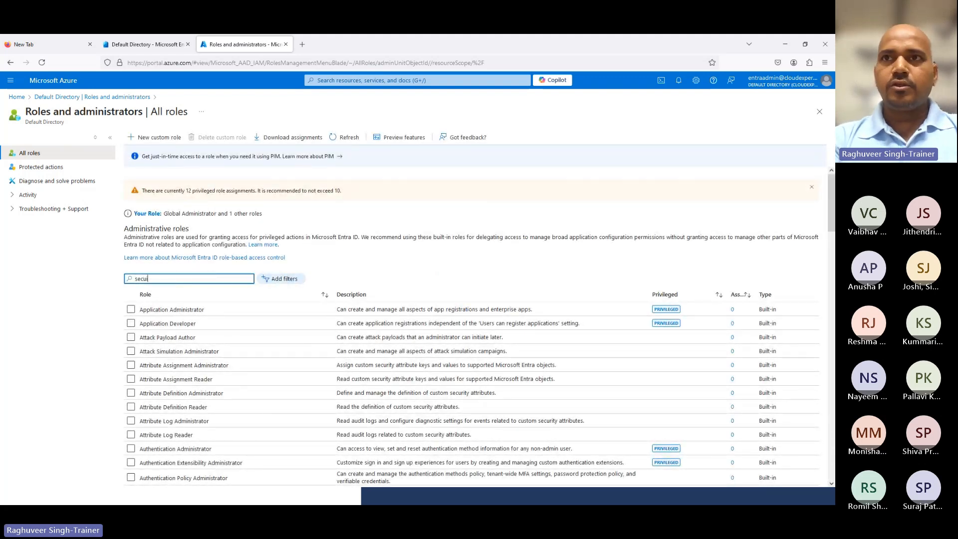
Filter roles by 'security' and tick Security Reader, Security Administrator and Security Operator.
{"action": "type", "text": "y"}
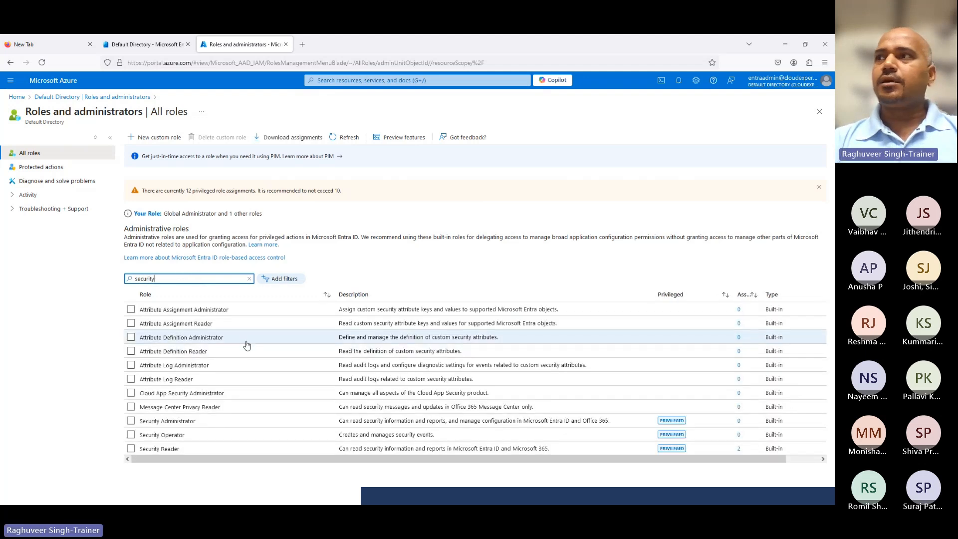
{"action": "left_click", "coordinate": [131, 448]}
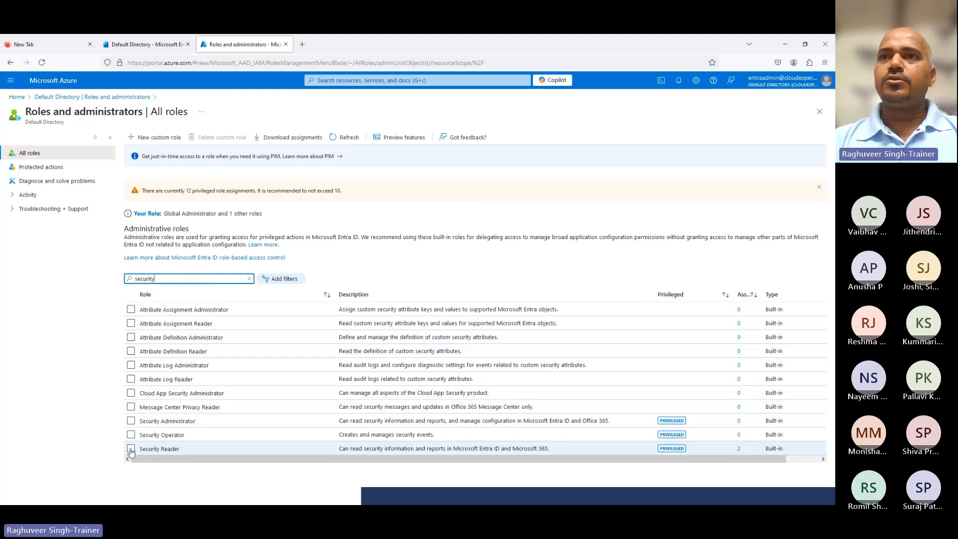
{"action": "left_click_drag", "start_coordinate": [688, 450], "coordinate": [656, 450]}
{"action": "left_click", "coordinate": [131, 421]}
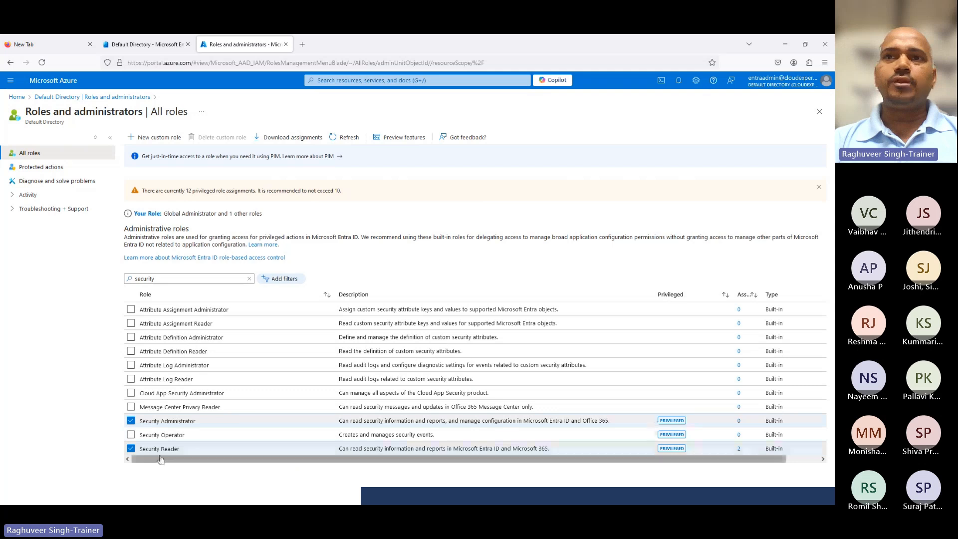
{"action": "left_click", "coordinate": [131, 435]}
{"action": "left_click_drag", "start_coordinate": [693, 438], "coordinate": [657, 438]}
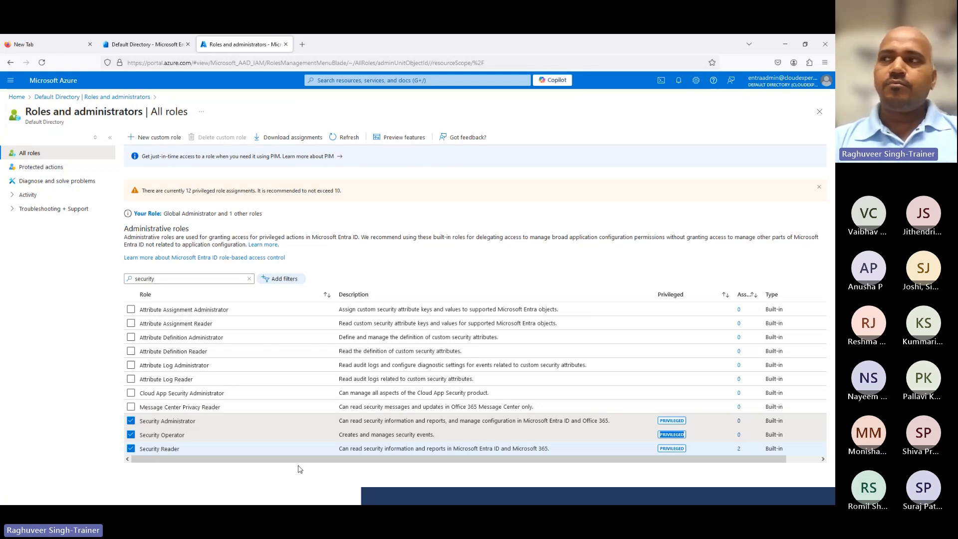
Replace the search with 'global reader' and tick Global Administrator and Global Reader.
{"action": "left_click", "coordinate": [166, 277]}
{"action": "key", "text": "ctrl+a"}
{"action": "type", "text": "go"}
{"action": "key", "text": "BackSpace"}
{"action": "type", "text": "lob"}
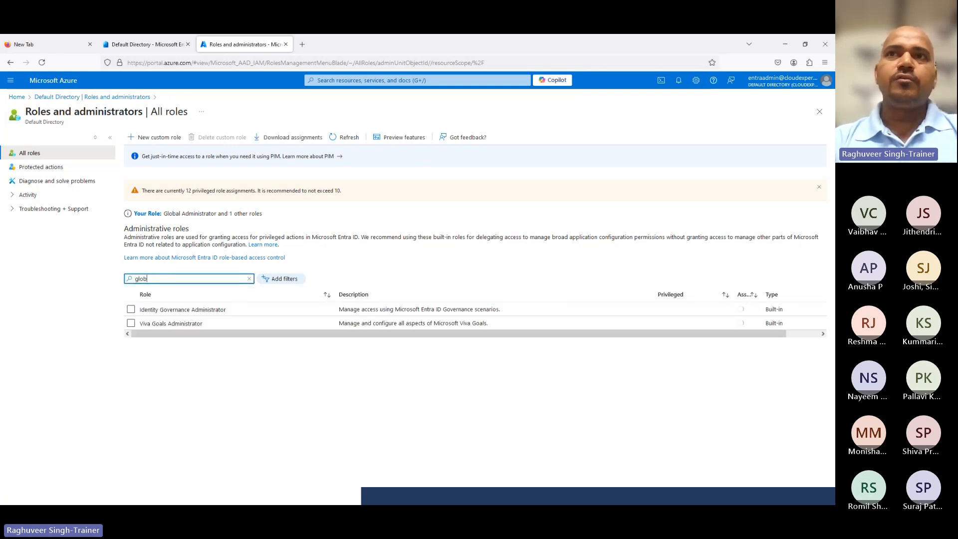
{"action": "type", "text": "al reader"}
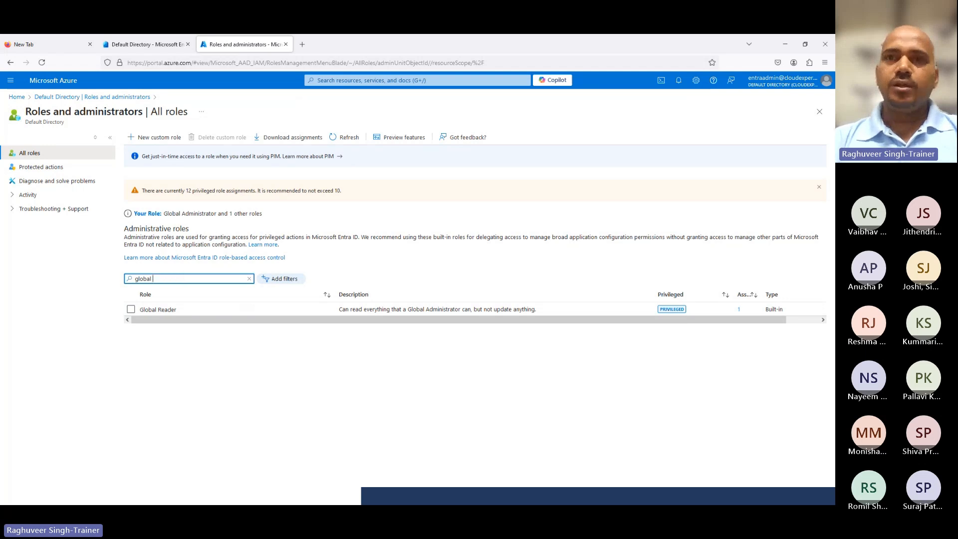
{"action": "key", "text": "BackSpace"}
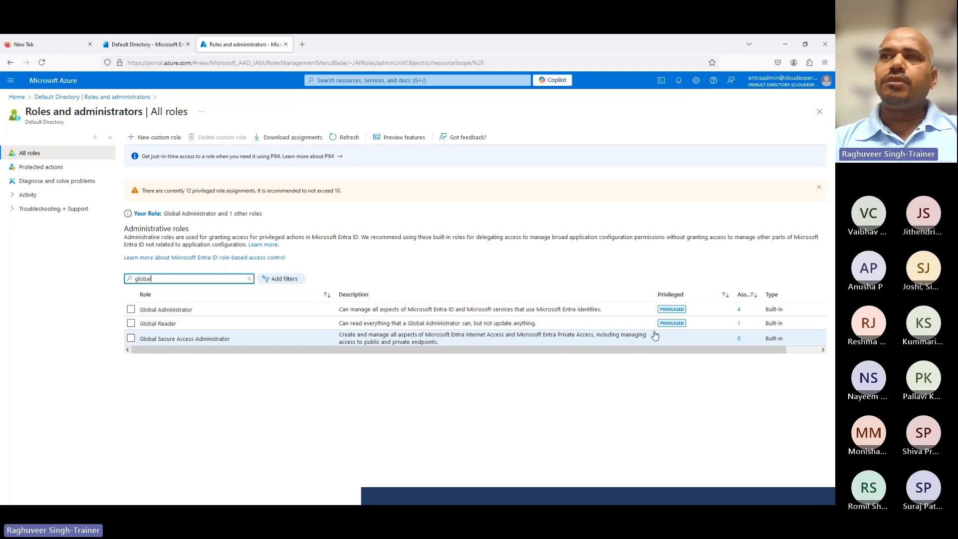
{"action": "left_click", "coordinate": [131, 310]}
{"action": "left_click", "coordinate": [131, 323]}
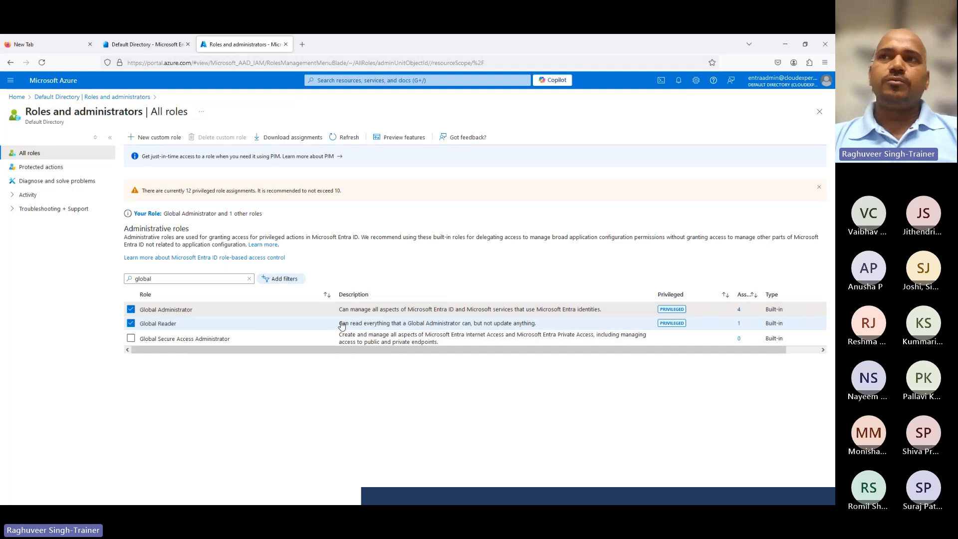
Highlight the Global Administrator and Global Reader descriptions, then clear the search filter.
{"action": "left_click_drag", "start_coordinate": [337, 312], "coordinate": [580, 313]}
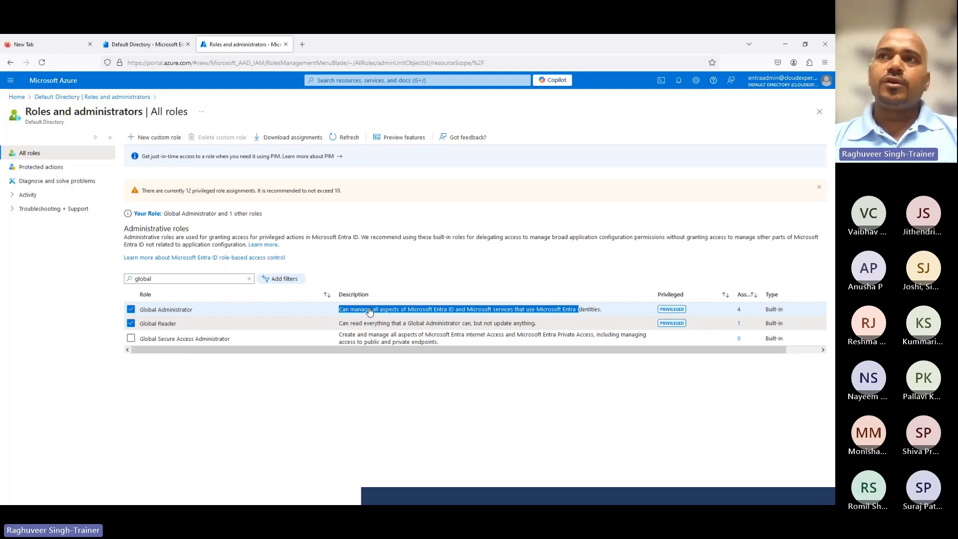
{"action": "left_click_drag", "start_coordinate": [337, 324], "coordinate": [469, 327]}
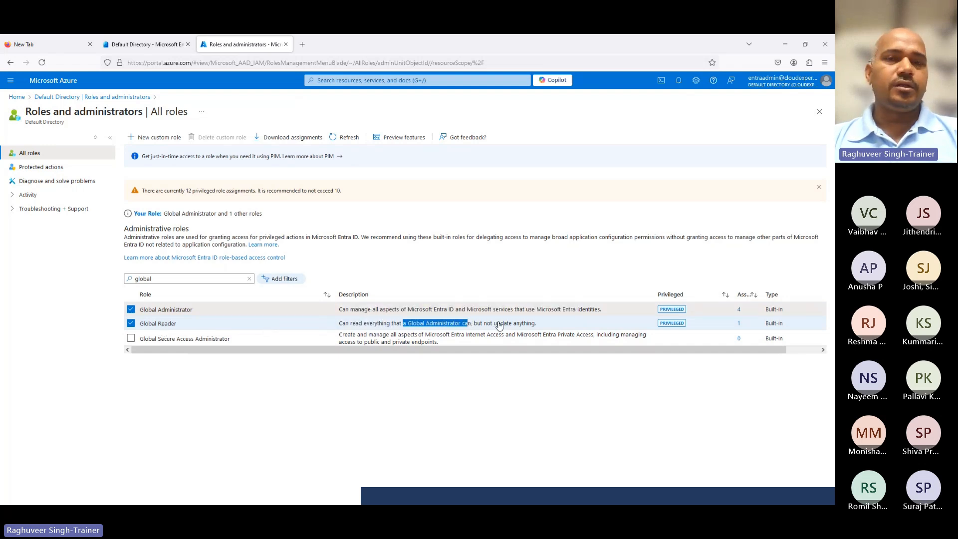
{"action": "left_click_drag", "start_coordinate": [341, 327], "coordinate": [460, 326]}
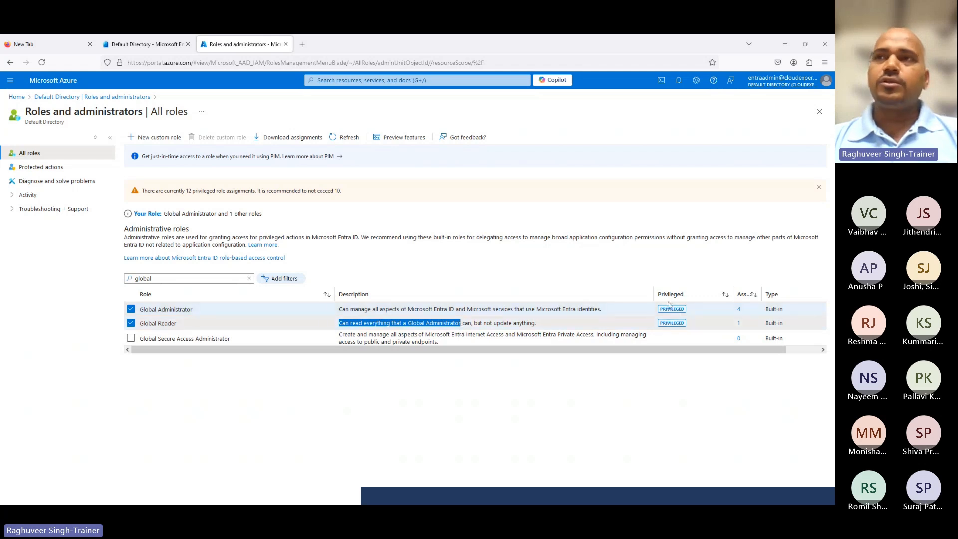
{"action": "left_click", "coordinate": [249, 278]}
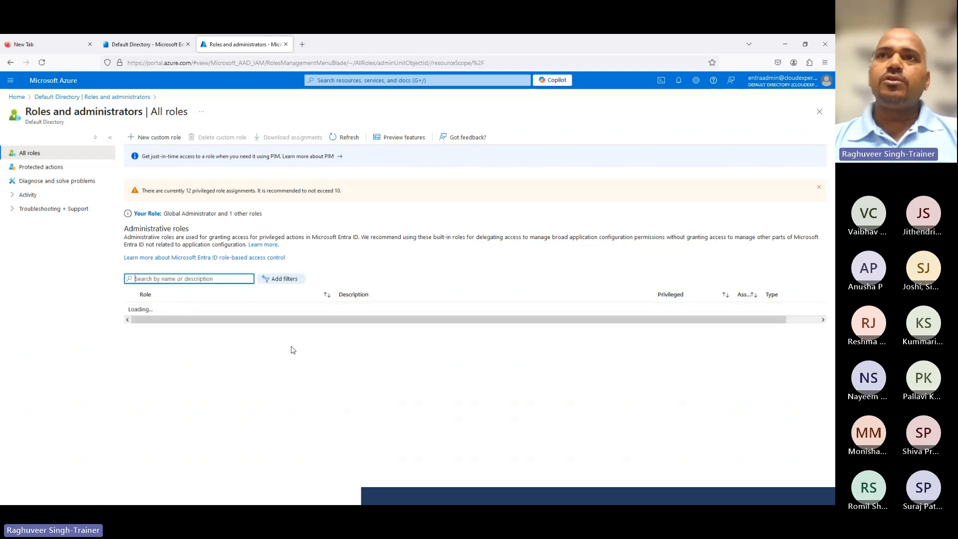
Sort the roles list by the Privileged column so privileged roles come first.
{"action": "left_click", "coordinate": [669, 294]}
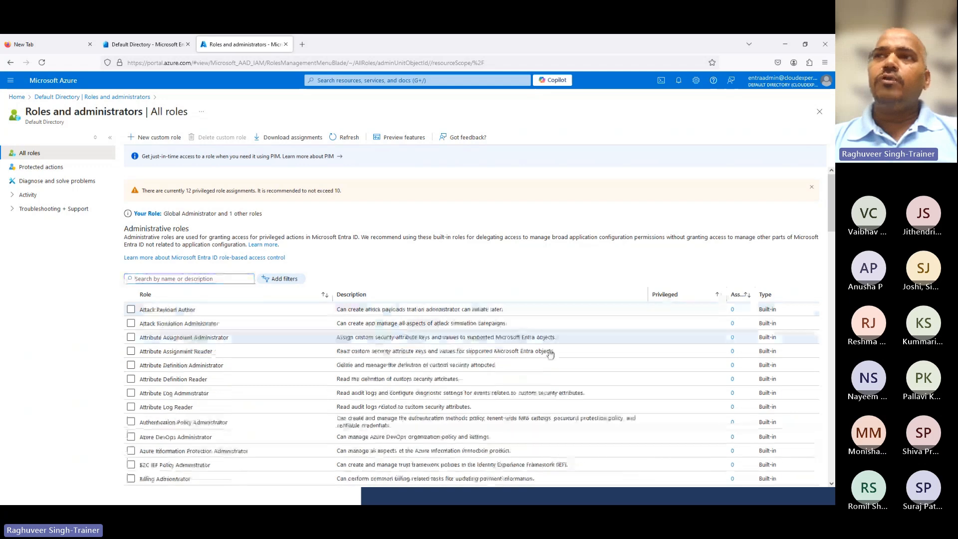
{"action": "scroll", "coordinate": [549, 353], "scroll_direction": "down", "scroll_amount": 8}
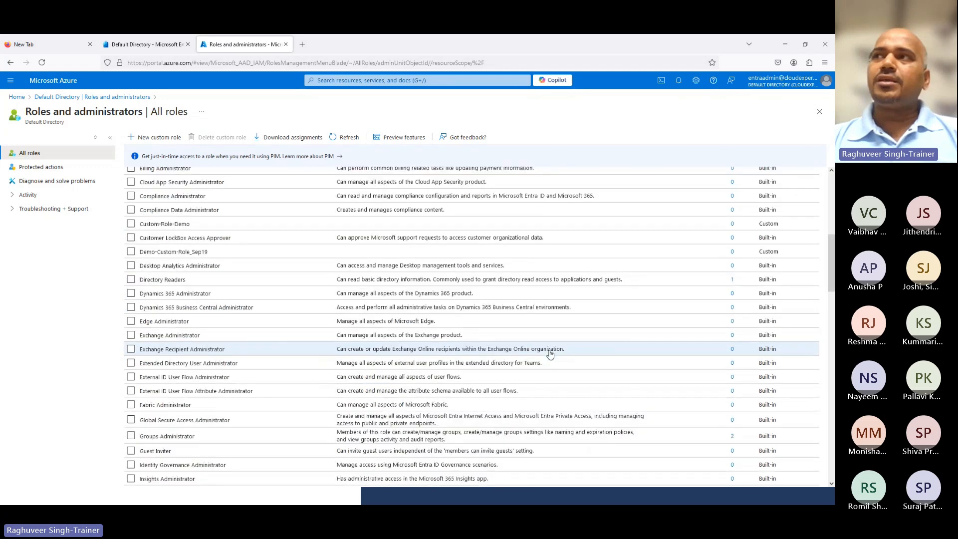
{"action": "scroll", "coordinate": [549, 354], "scroll_direction": "up", "scroll_amount": 8}
{"action": "left_click", "coordinate": [666, 295]}
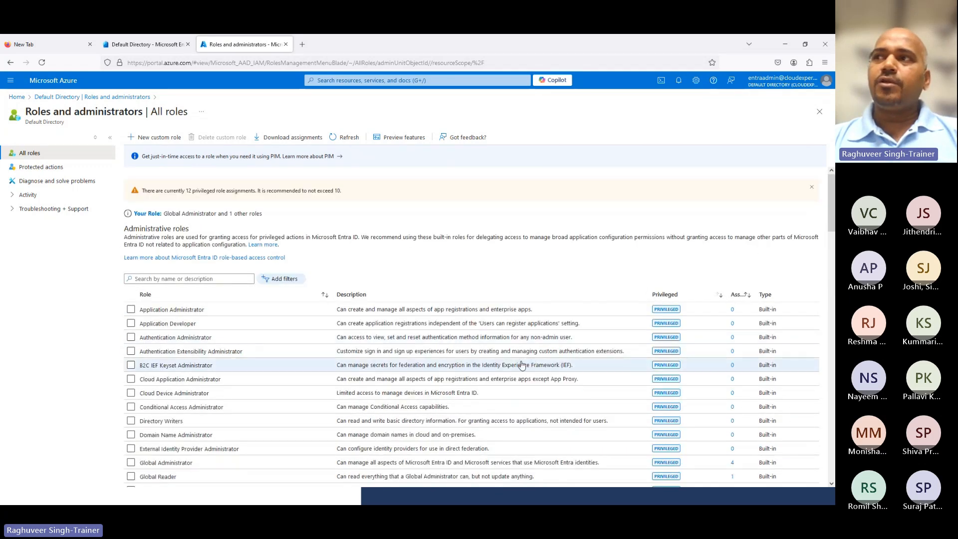
{"action": "scroll", "coordinate": [520, 364], "scroll_direction": "down", "scroll_amount": 5}
{"action": "scroll", "coordinate": [520, 364], "scroll_direction": "down", "scroll_amount": 1}
{"action": "scroll", "coordinate": [521, 364], "scroll_direction": "up", "scroll_amount": 1}
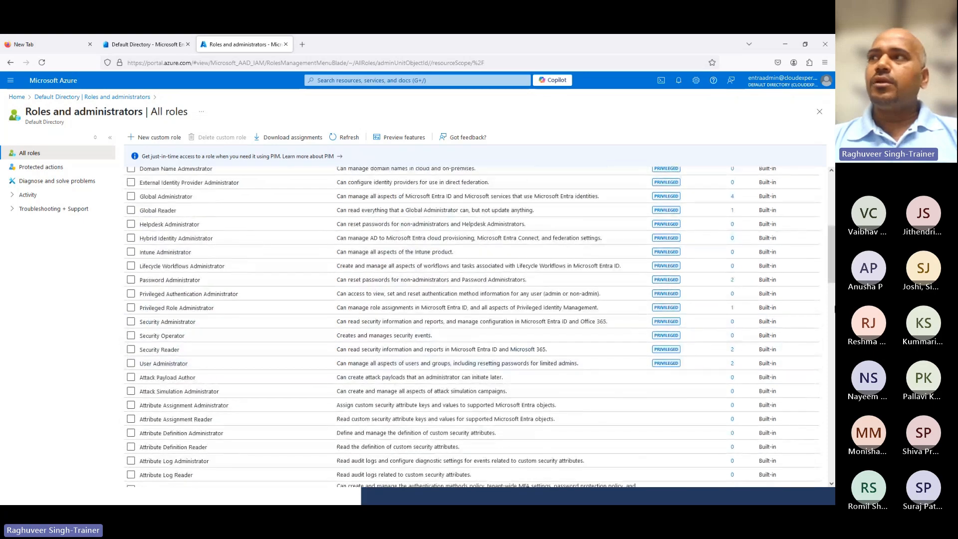
{"action": "left_click_drag", "start_coordinate": [831, 274], "coordinate": [832, 254]}
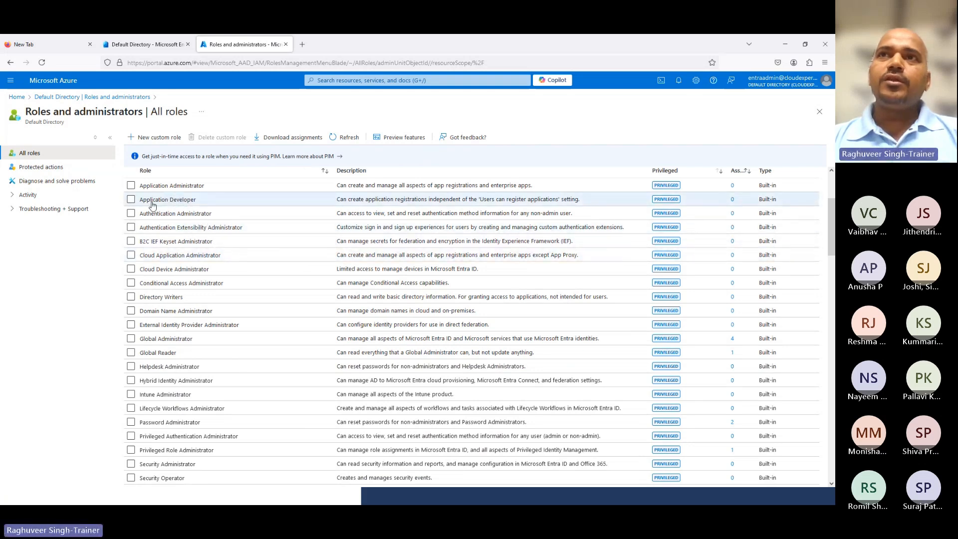
Highlight Application Developer, Directory Writers, Global Reader and Security roles, then open User Administrator.
{"action": "left_click_drag", "start_coordinate": [170, 200], "coordinate": [200, 202]}
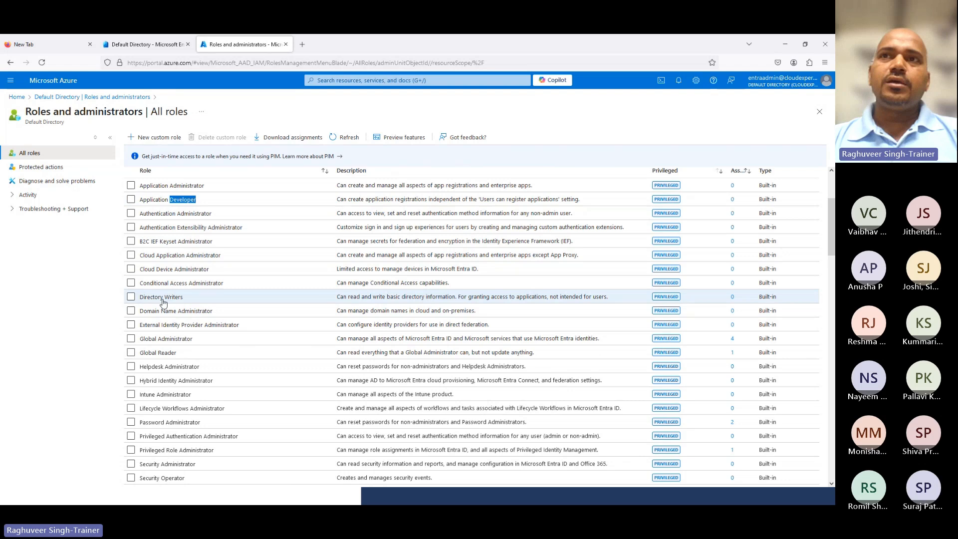
{"action": "left_click_drag", "start_coordinate": [164, 298], "coordinate": [187, 300]}
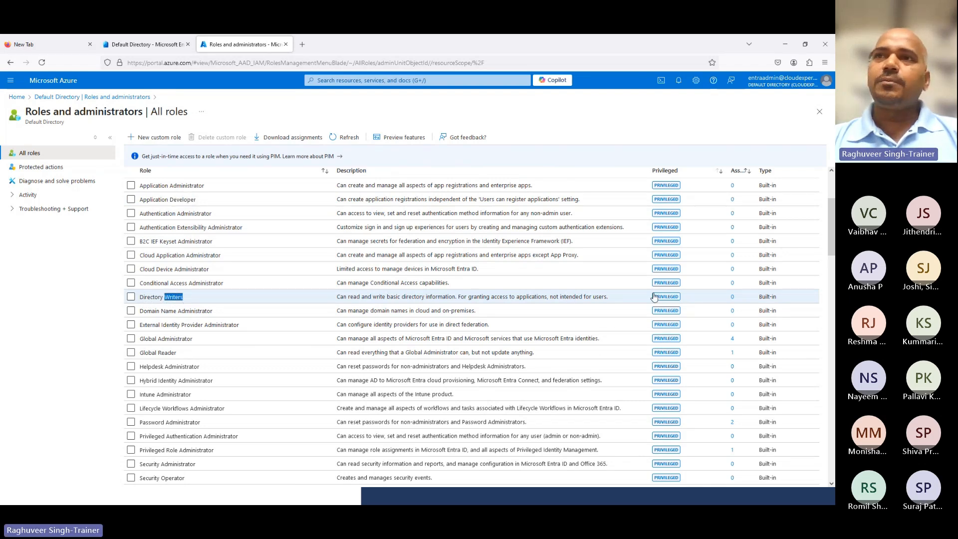
{"action": "scroll", "coordinate": [156, 313], "scroll_direction": "down", "scroll_amount": 2}
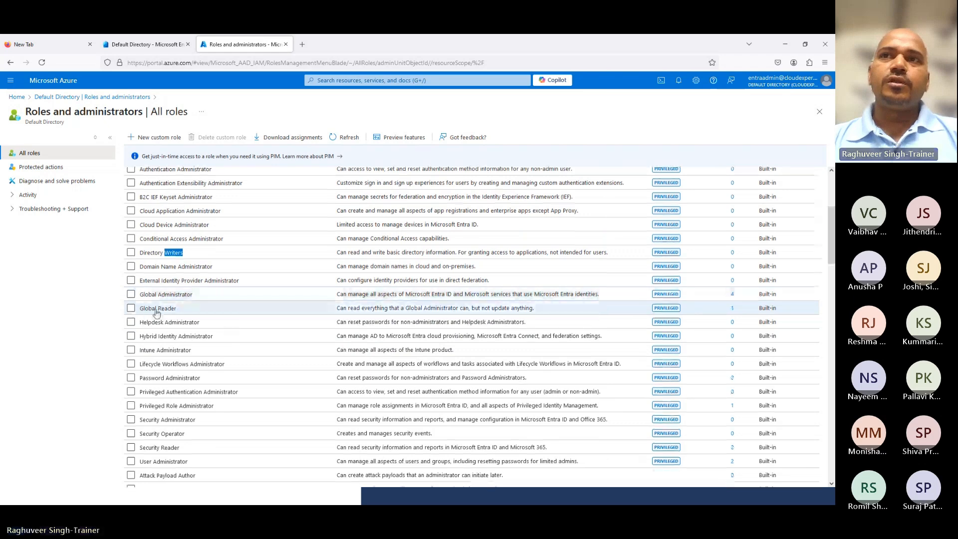
{"action": "left_click_drag", "start_coordinate": [159, 310], "coordinate": [176, 310]}
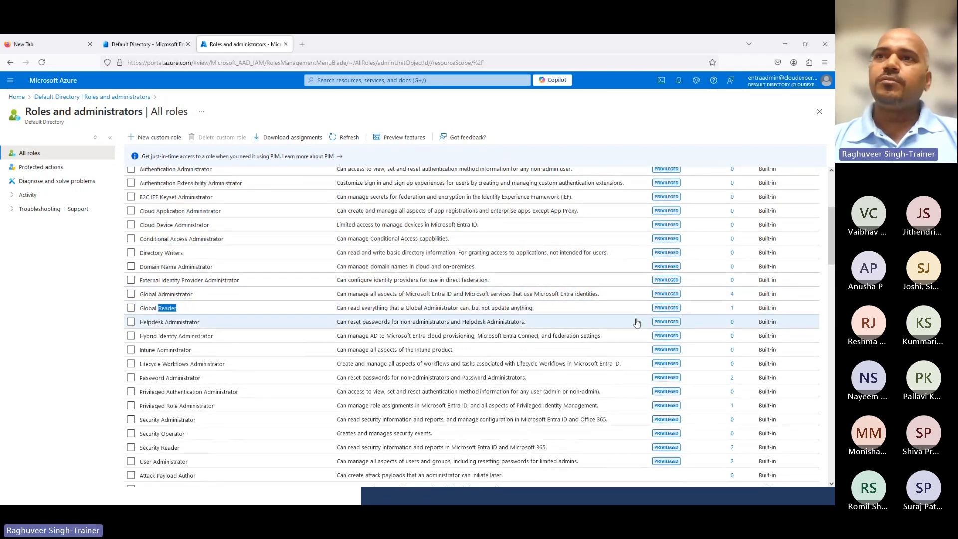
{"action": "scroll", "coordinate": [160, 366], "scroll_direction": "down", "scroll_amount": 3}
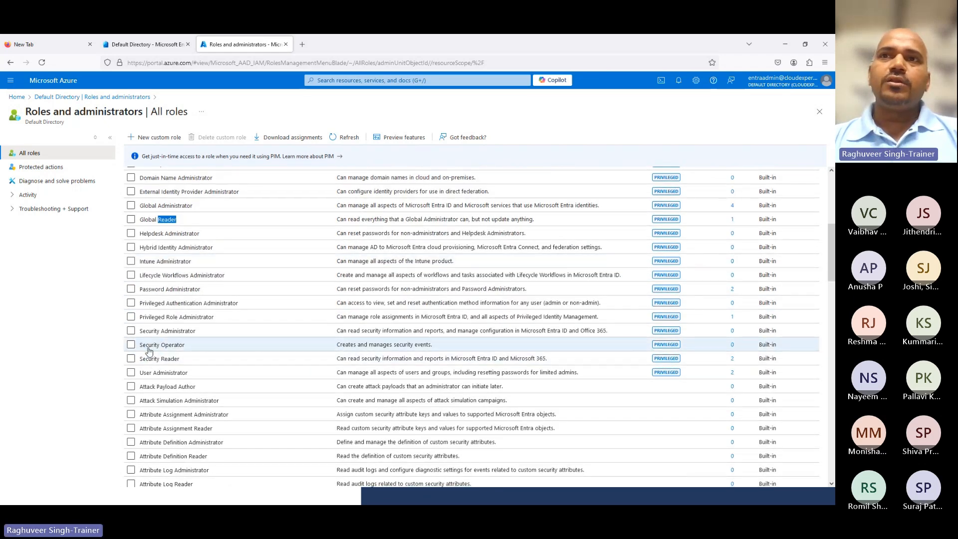
{"action": "left_click_drag", "start_coordinate": [139, 331], "coordinate": [212, 364]}
{"action": "scroll", "coordinate": [149, 334], "scroll_direction": "down", "scroll_amount": 2}
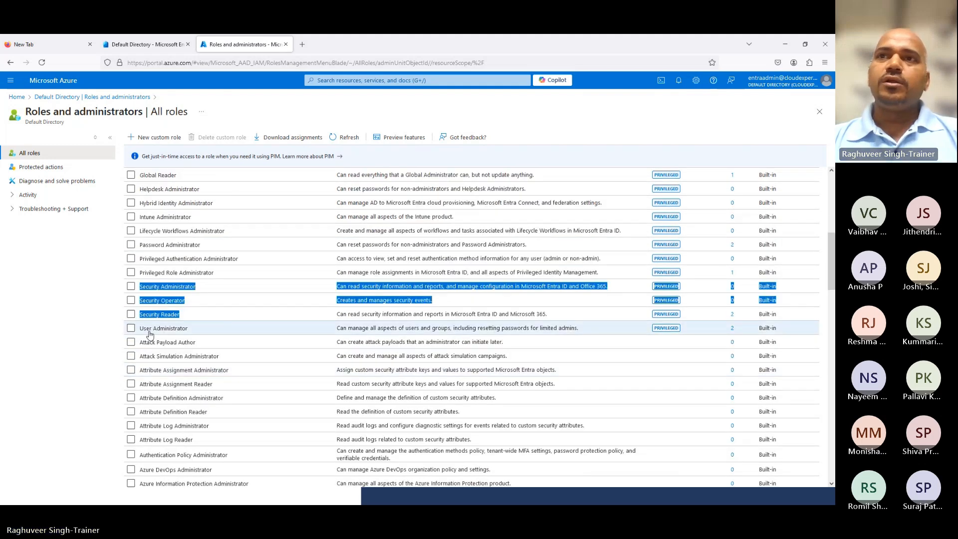
{"action": "left_click", "coordinate": [185, 329]}
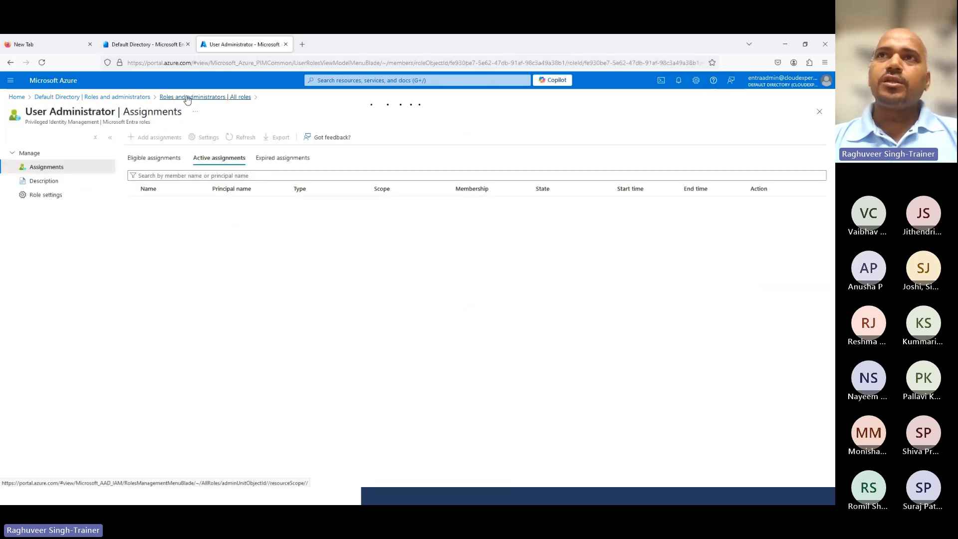
{"action": "left_click", "coordinate": [187, 97]}
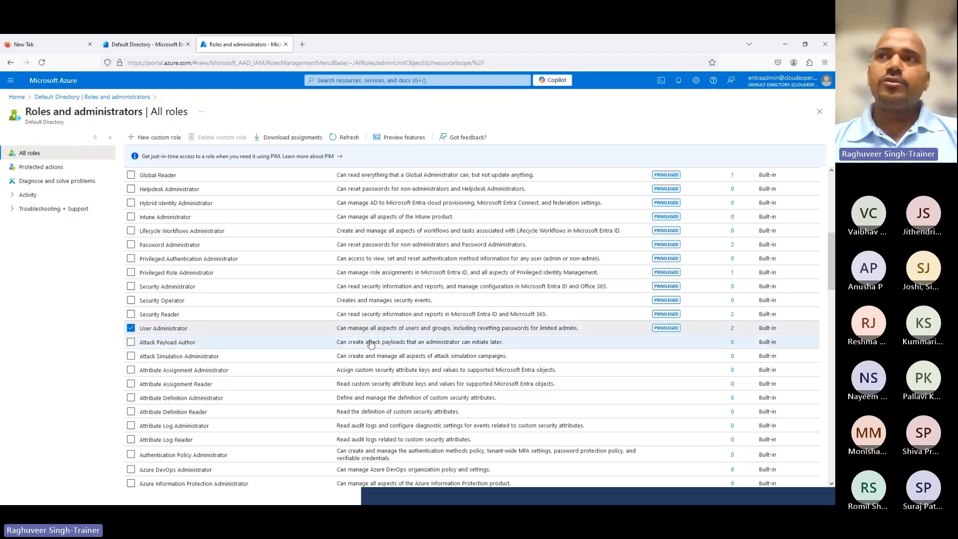
{"action": "left_click_drag", "start_coordinate": [337, 327], "coordinate": [573, 334]}
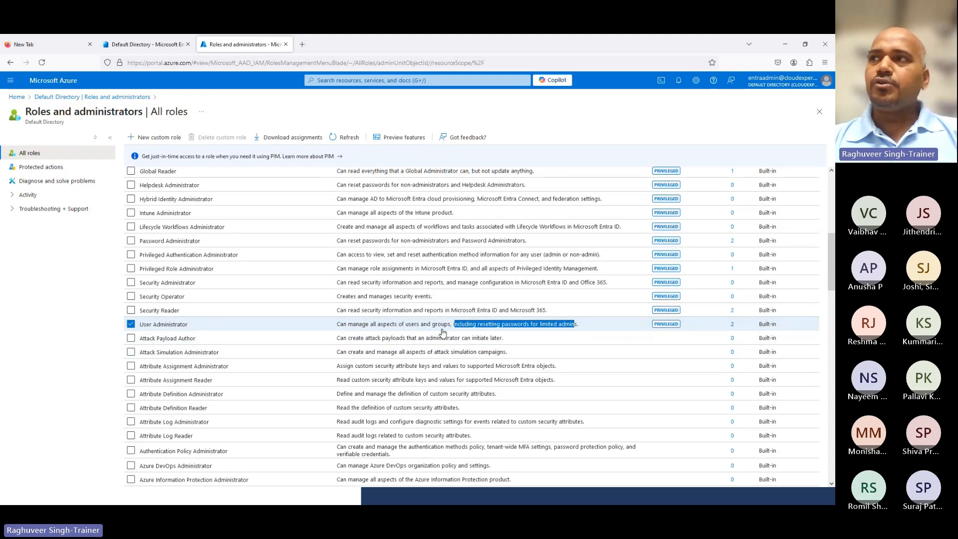
{"action": "scroll", "coordinate": [441, 333], "scroll_direction": "up", "scroll_amount": 5}
{"action": "scroll", "coordinate": [423, 354], "scroll_direction": "down", "scroll_amount": 5}
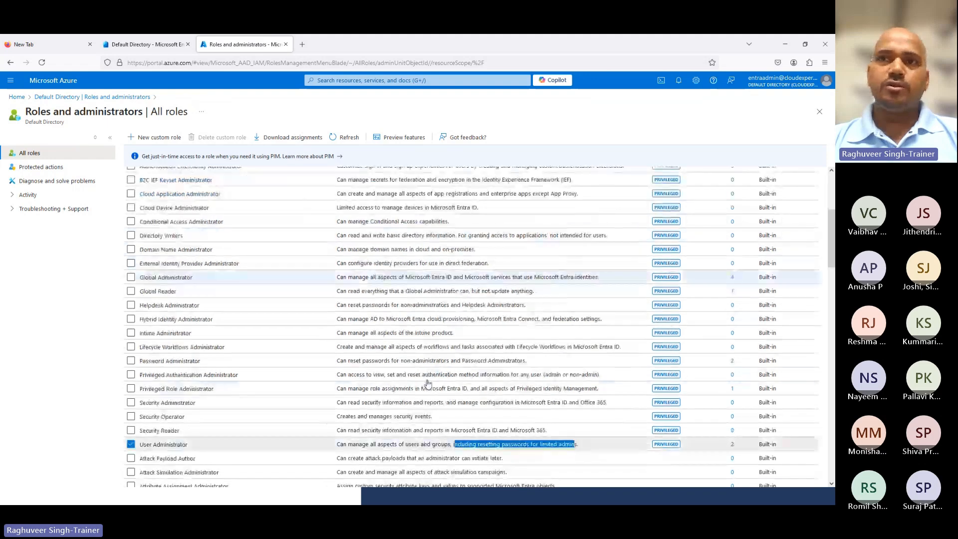
{"action": "scroll", "coordinate": [344, 393], "scroll_direction": "down", "scroll_amount": 1}
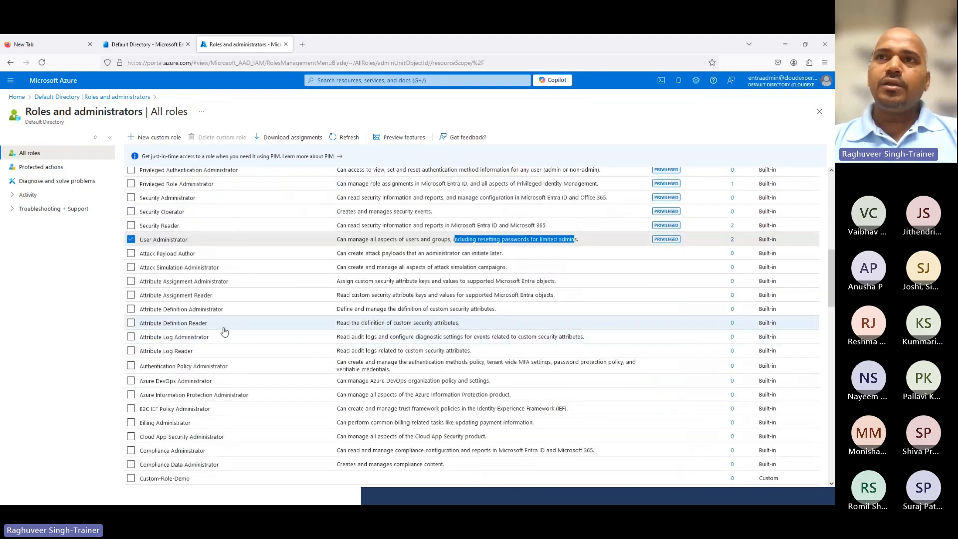
{"action": "double_click", "coordinate": [196, 283]}
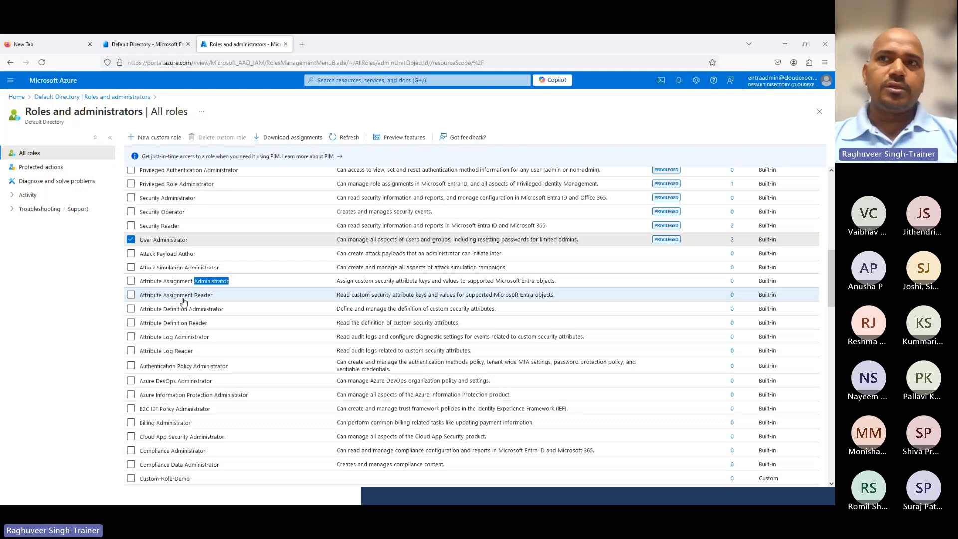
{"action": "scroll", "coordinate": [213, 361], "scroll_direction": "down", "scroll_amount": 3}
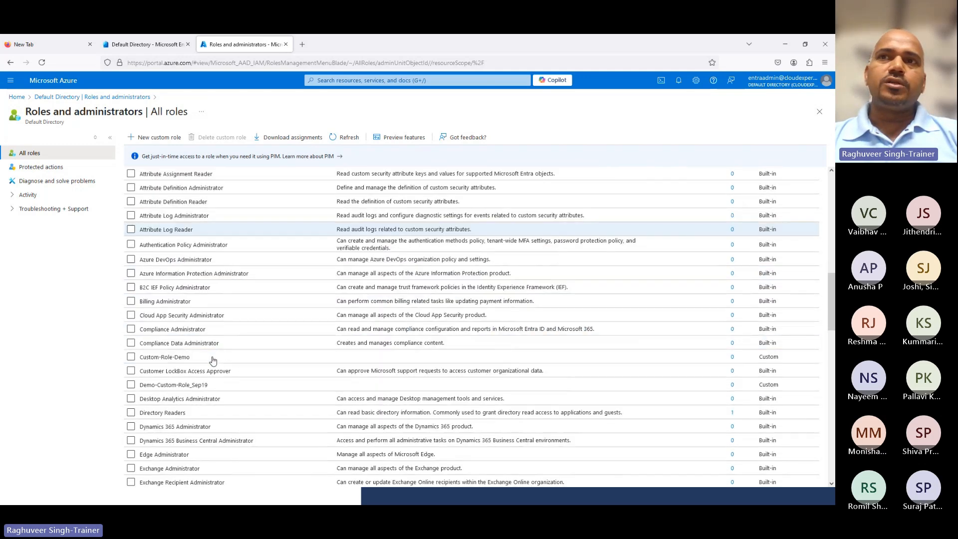
{"action": "left_click_drag", "start_coordinate": [142, 304], "coordinate": [203, 304]}
{"action": "scroll", "coordinate": [144, 377], "scroll_direction": "down", "scroll_amount": 2}
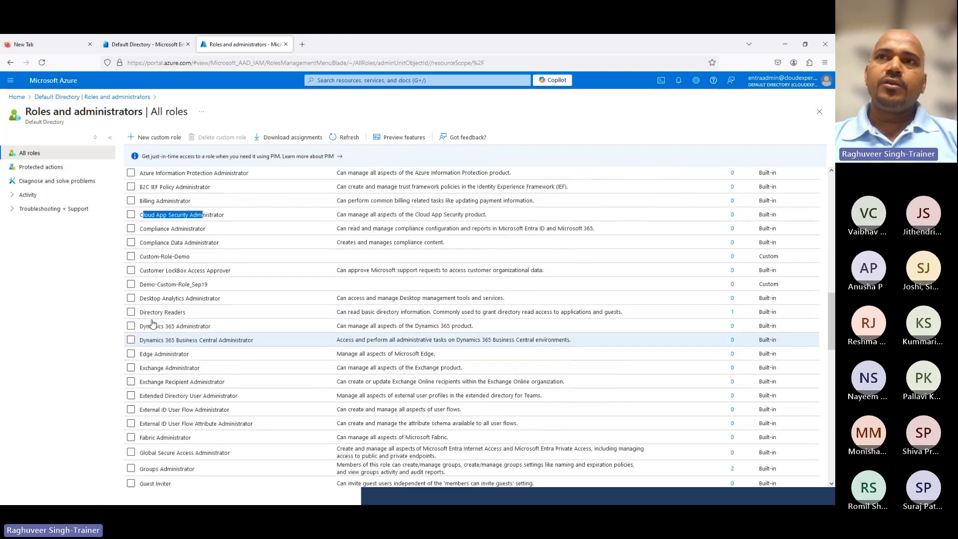
{"action": "left_click_drag", "start_coordinate": [140, 298], "coordinate": [203, 298]}
{"action": "scroll", "coordinate": [171, 350], "scroll_direction": "down", "scroll_amount": 1}
{"action": "scroll", "coordinate": [171, 350], "scroll_direction": "down", "scroll_amount": 1}
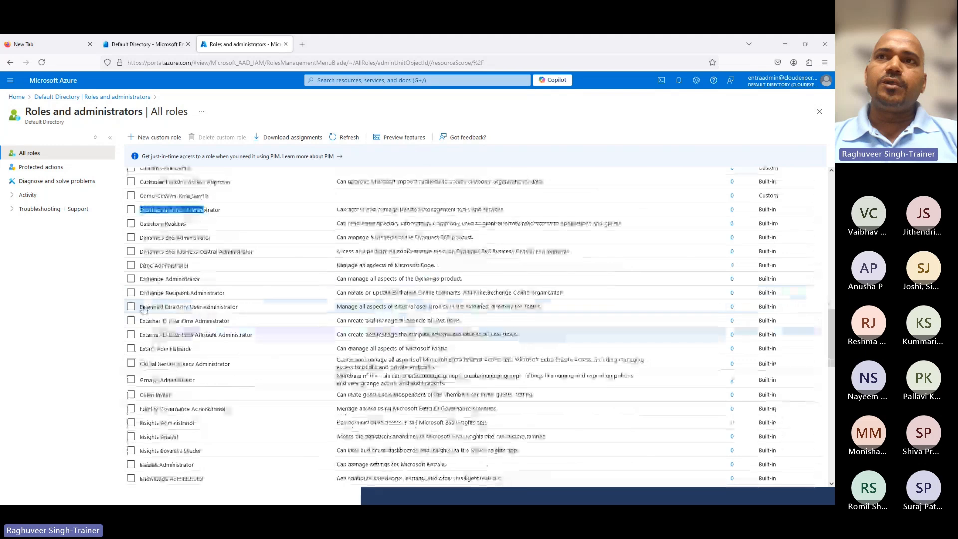
{"action": "left_click_drag", "start_coordinate": [140, 278], "coordinate": [199, 279]}
{"action": "scroll", "coordinate": [159, 342], "scroll_direction": "down", "scroll_amount": 3}
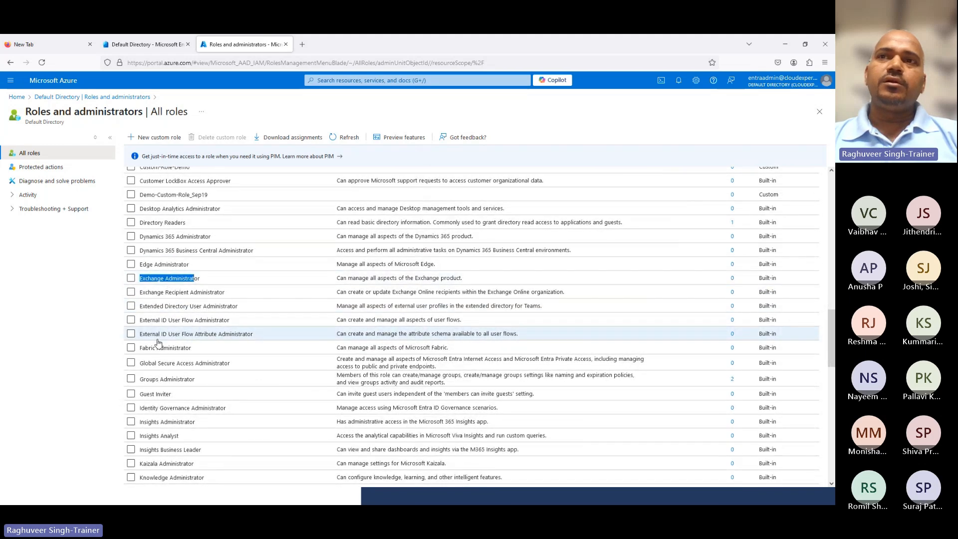
{"action": "left_click_drag", "start_coordinate": [140, 335], "coordinate": [194, 341]}
{"action": "scroll", "coordinate": [194, 341], "scroll_direction": "down", "scroll_amount": 3}
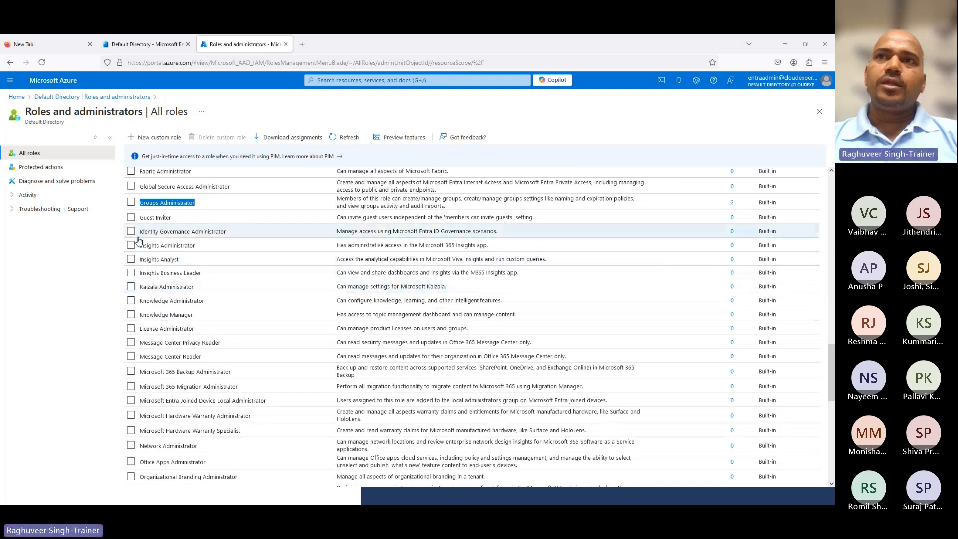
{"action": "left_click_drag", "start_coordinate": [139, 232], "coordinate": [232, 235]}
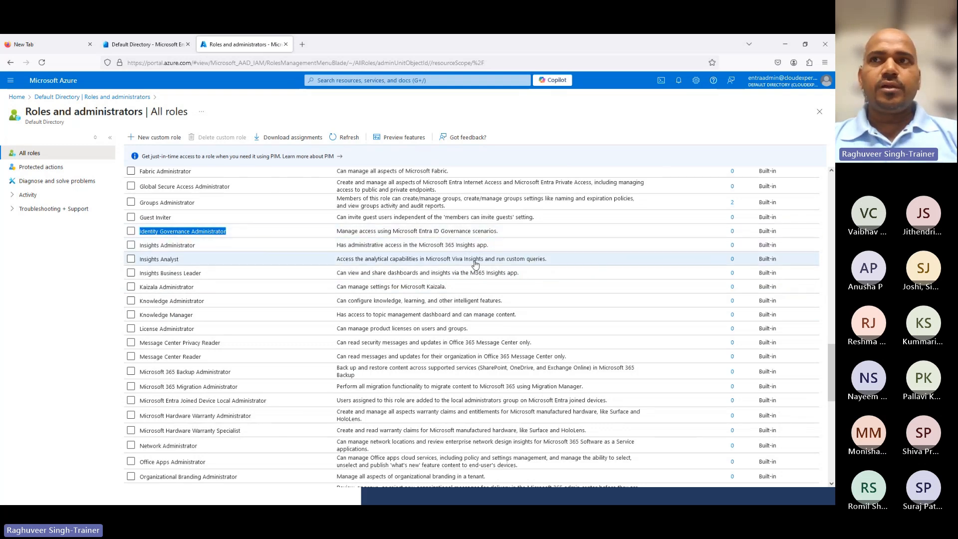
{"action": "scroll", "coordinate": [445, 325], "scroll_direction": "up", "scroll_amount": 5}
{"action": "scroll", "coordinate": [445, 325], "scroll_direction": "up", "scroll_amount": 6}
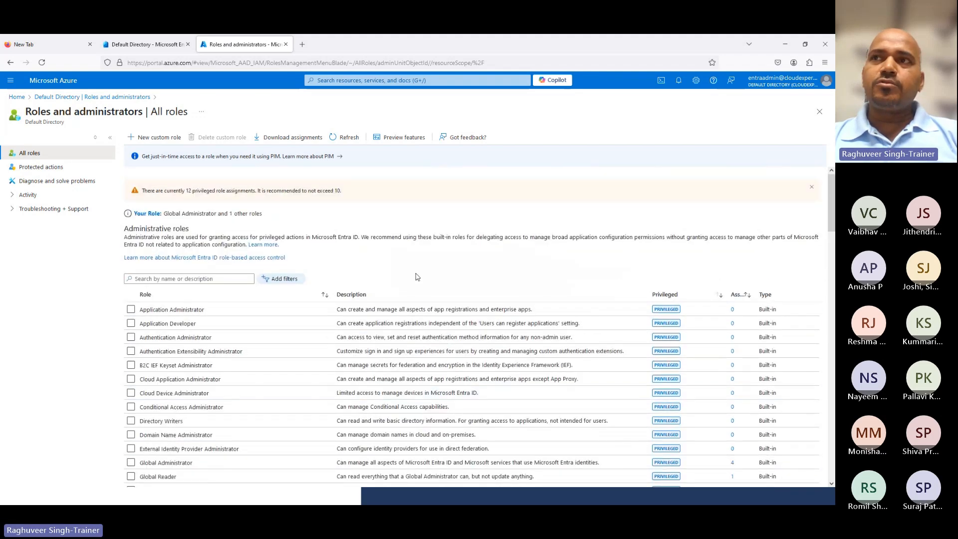
{"action": "scroll", "coordinate": [405, 316], "scroll_direction": "down", "scroll_amount": 1}
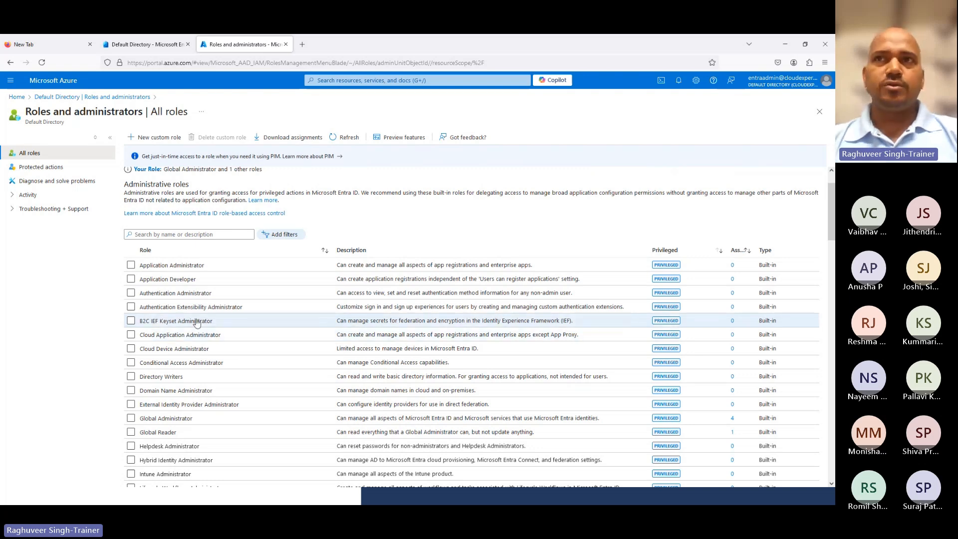
{"action": "scroll", "coordinate": [200, 322], "scroll_direction": "down", "scroll_amount": 14}
{"action": "scroll", "coordinate": [209, 344], "scroll_direction": "down", "scroll_amount": 12}
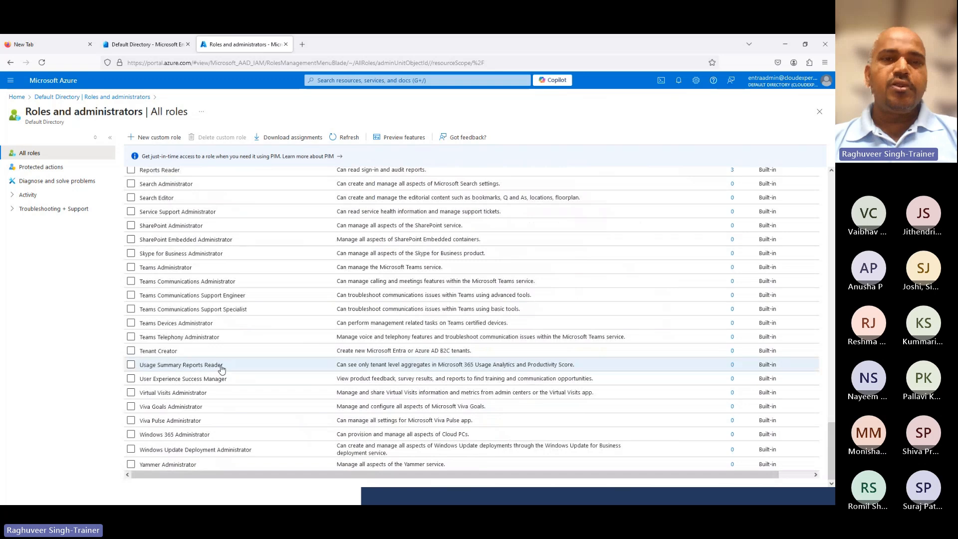
{"action": "scroll", "coordinate": [219, 349], "scroll_direction": "up", "scroll_amount": 15}
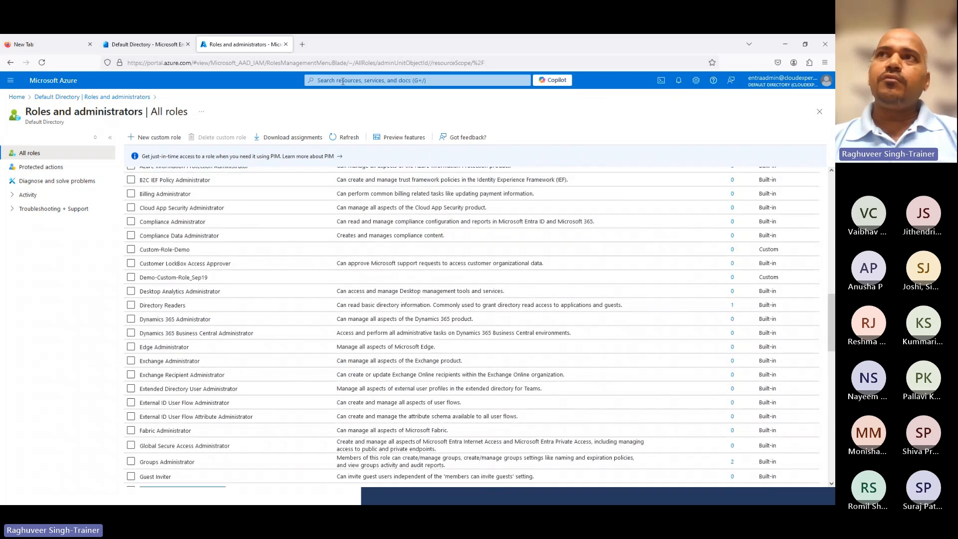
{"action": "left_click", "coordinate": [343, 81]}
Open the Azure Pass - Sponsorship subscription's Access control (IAM) Roles tab and browse the built-in roles.
{"action": "left_click", "coordinate": [372, 248]}
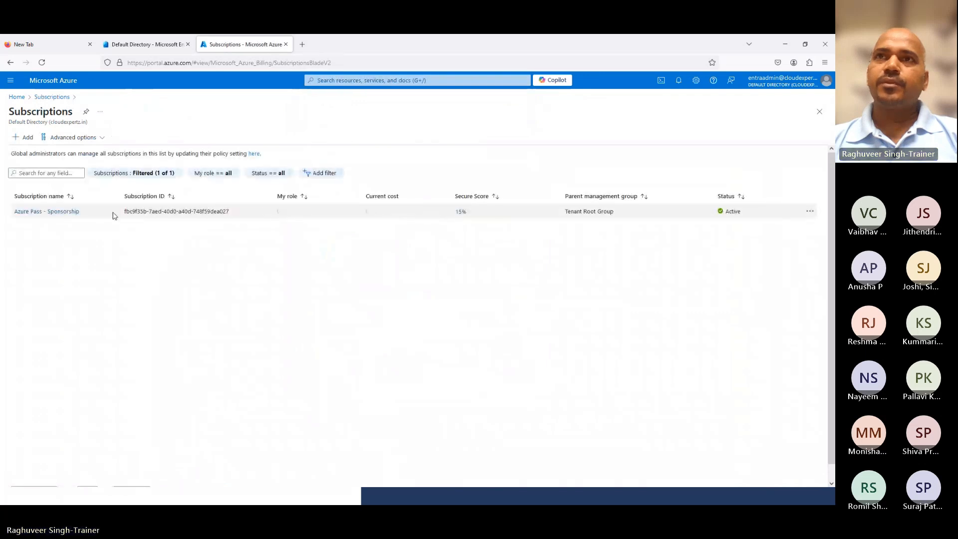
{"action": "left_click", "coordinate": [44, 214]}
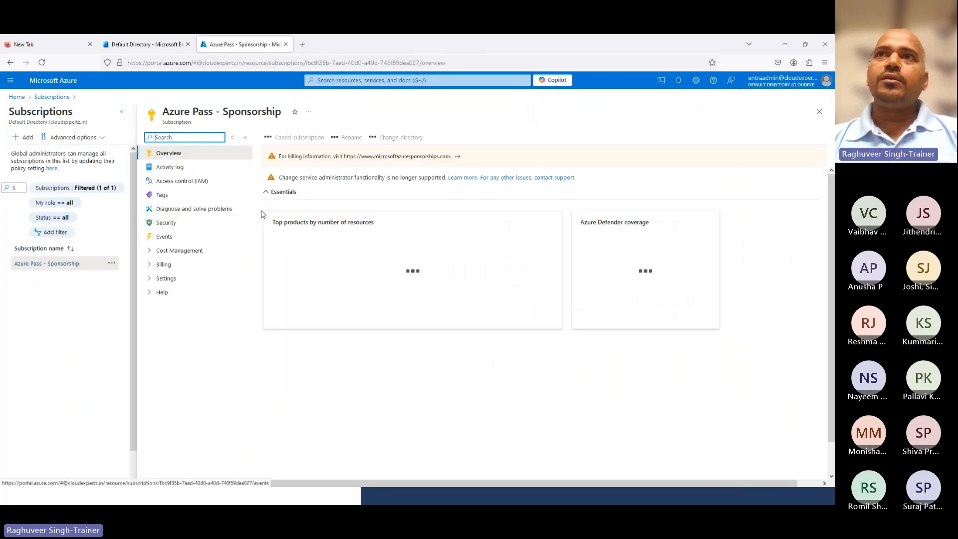
{"action": "left_click", "coordinate": [171, 183]}
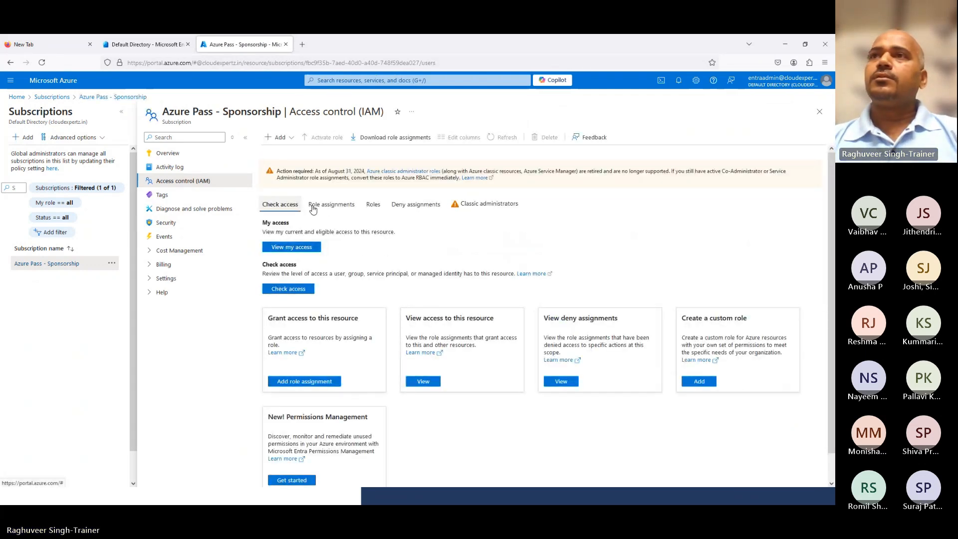
{"action": "left_click", "coordinate": [372, 205]}
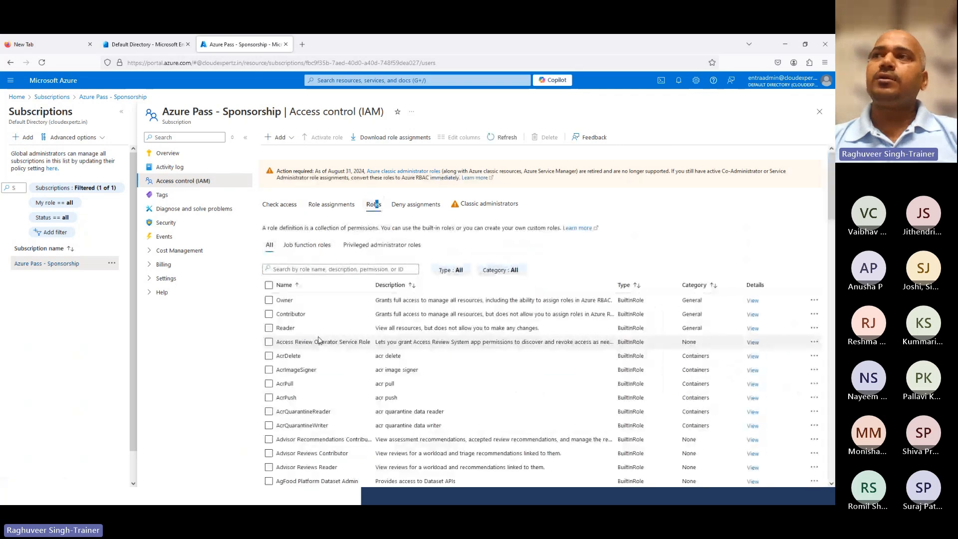
{"action": "scroll", "coordinate": [437, 374], "scroll_direction": "down", "scroll_amount": 2}
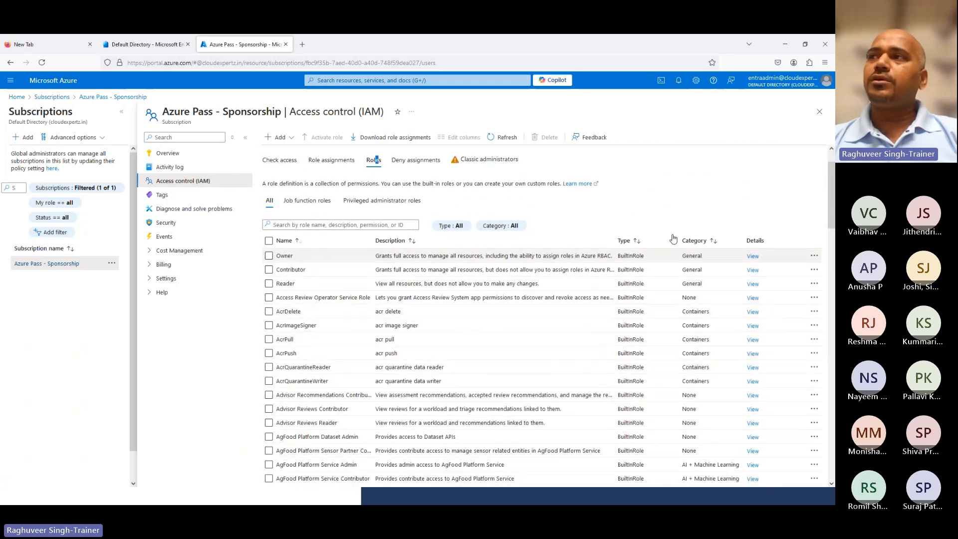
{"action": "scroll", "coordinate": [632, 389], "scroll_direction": "down", "scroll_amount": 1}
{"action": "scroll", "coordinate": [632, 389], "scroll_direction": "down", "scroll_amount": 2}
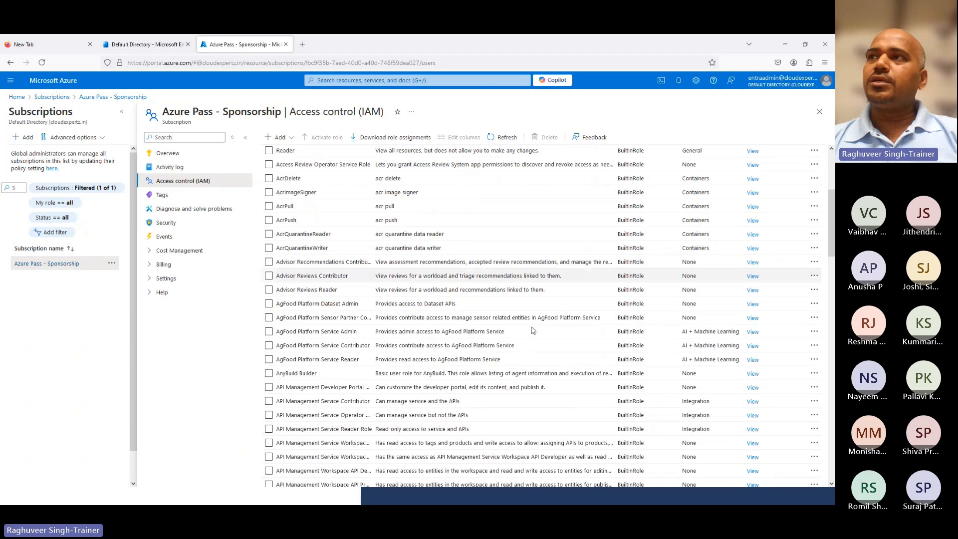
{"action": "scroll", "coordinate": [551, 326], "scroll_direction": "up", "scroll_amount": 5}
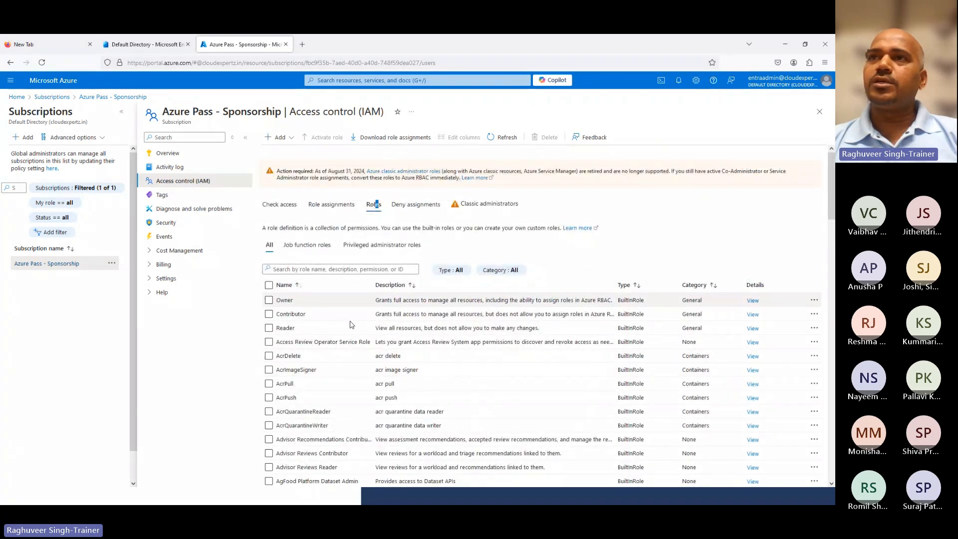
Show the privileged administrator roles, highlight User Access Administrator, then bring the Word notes forward.
{"action": "left_click", "coordinate": [358, 250]}
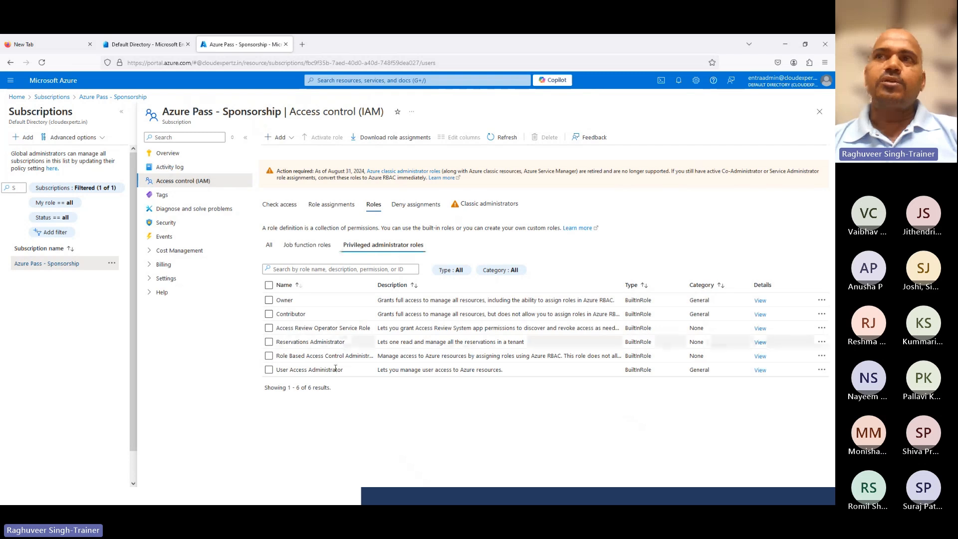
{"action": "left_click_drag", "start_coordinate": [277, 369], "coordinate": [506, 371]}
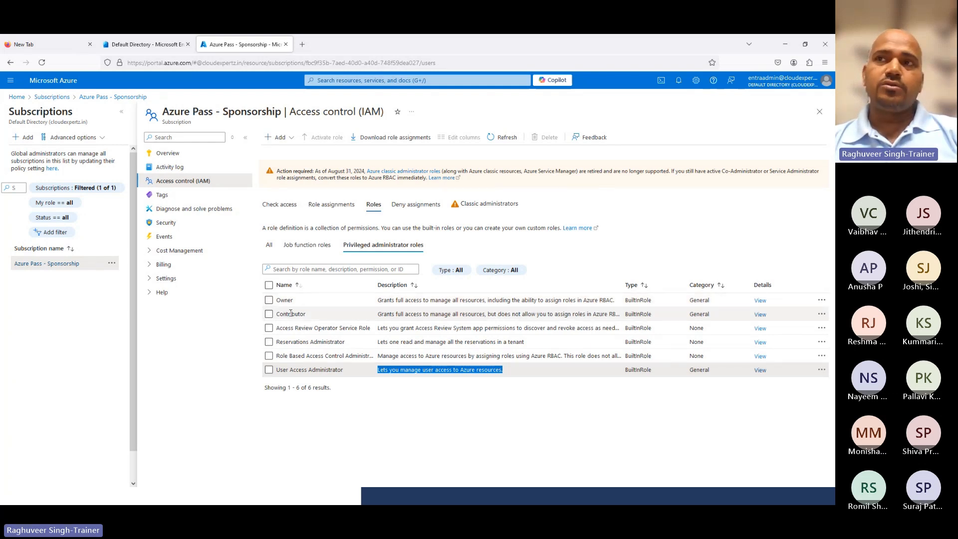
{"action": "left_click_drag", "start_coordinate": [276, 370], "coordinate": [347, 375]}
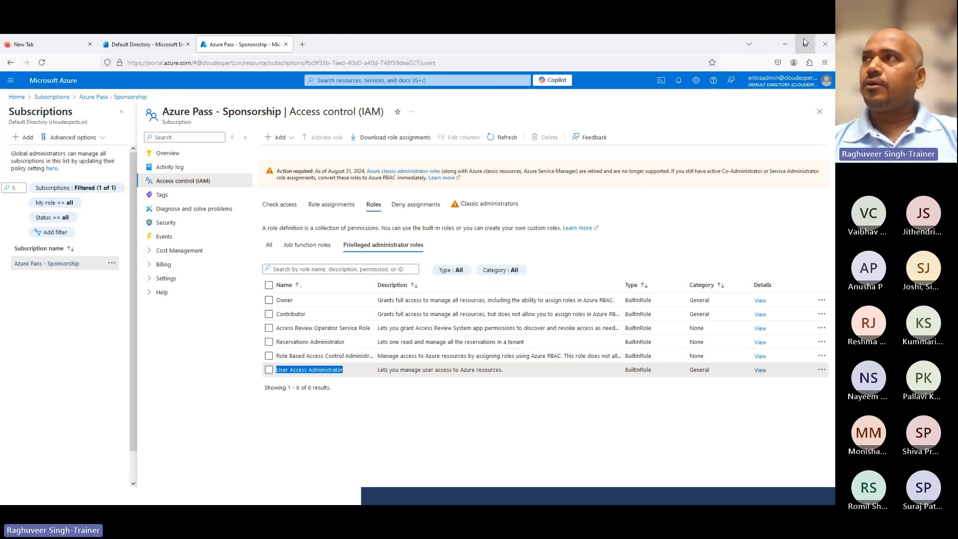
{"action": "left_click", "coordinate": [787, 46]}
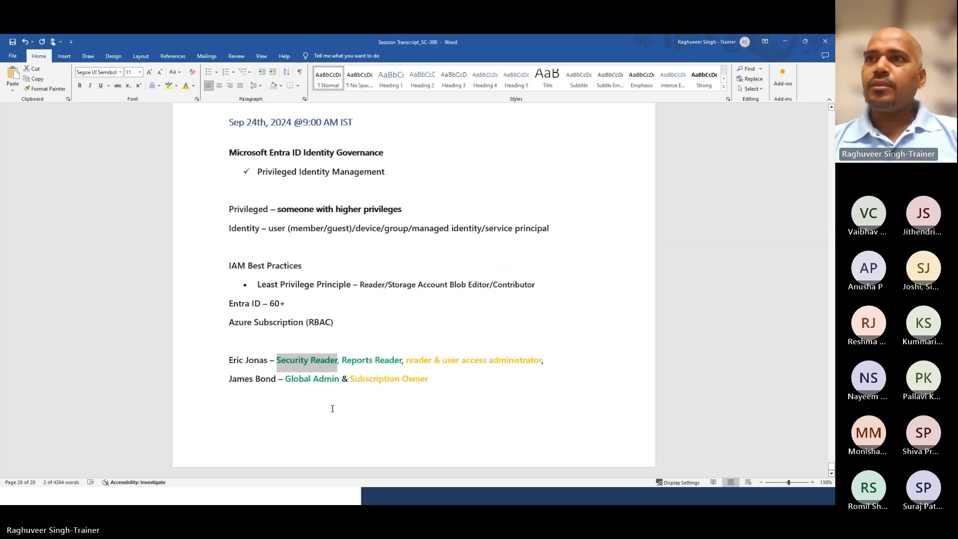
Glance at the portal, then highlight 'Privileged Identity Management' in the Word notes.
{"action": "left_click", "coordinate": [303, 389]}
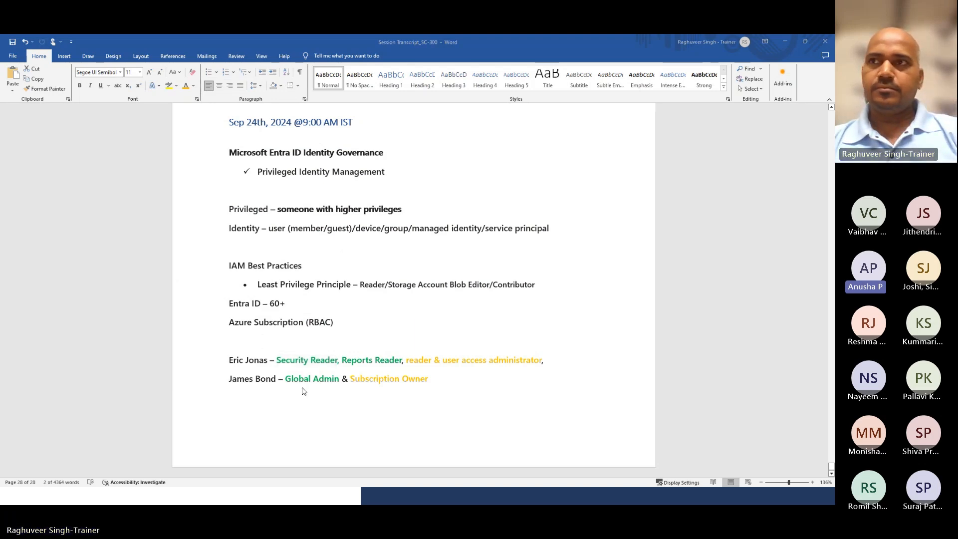
{"action": "key", "text": "alt+Tab"}
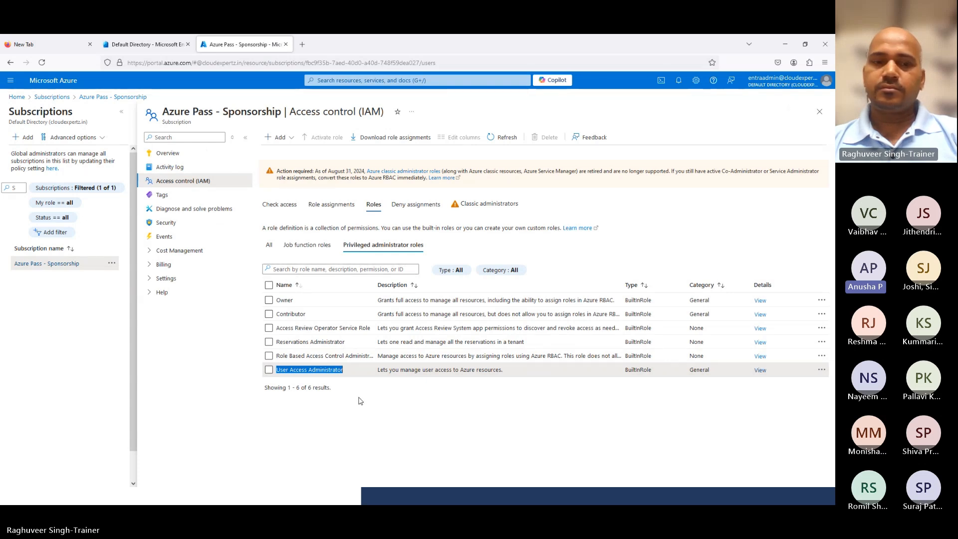
{"action": "key", "text": "alt+Tab"}
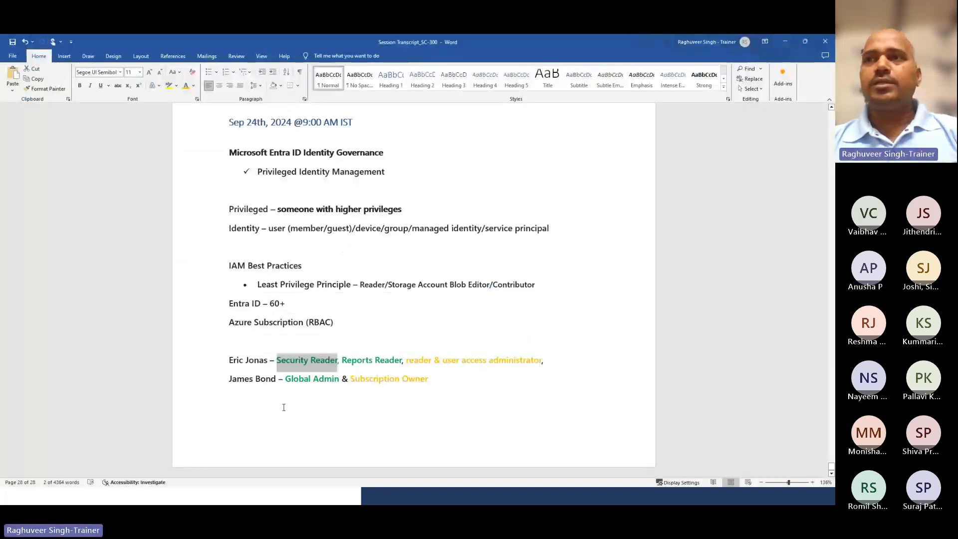
{"action": "left_click", "coordinate": [295, 403]}
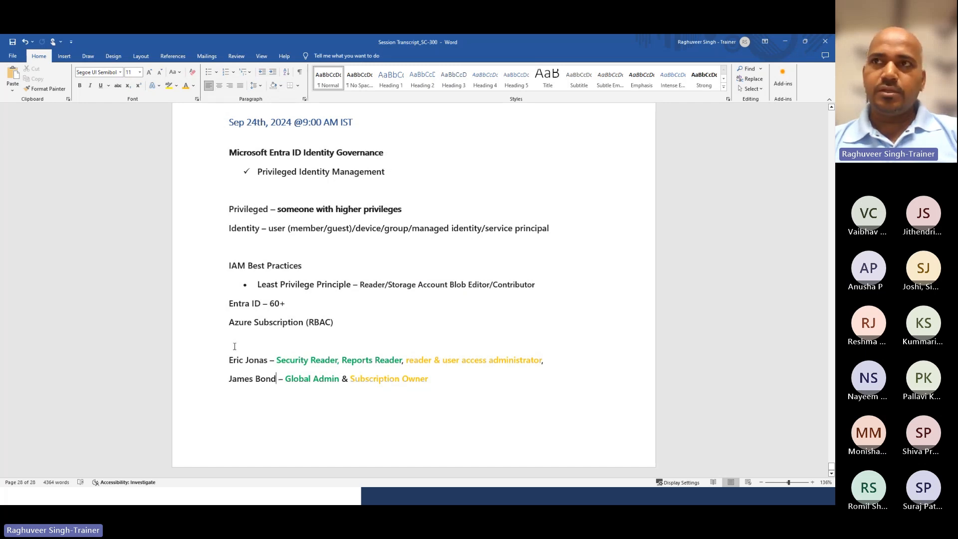
{"action": "scroll", "coordinate": [234, 346], "scroll_direction": "up", "scroll_amount": 3}
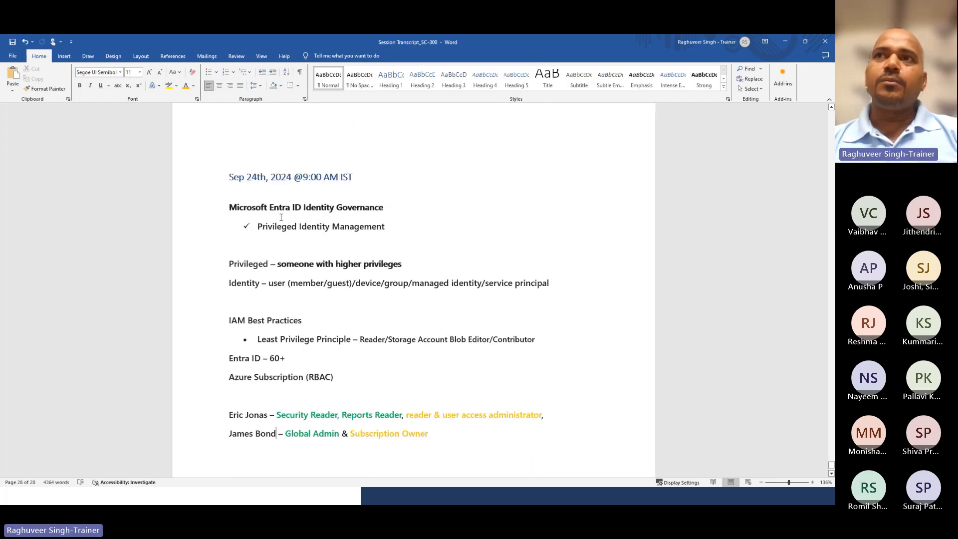
{"action": "left_click_drag", "start_coordinate": [257, 227], "coordinate": [313, 230]}
{"action": "scroll", "coordinate": [320, 219], "scroll_direction": "down", "scroll_amount": 1}
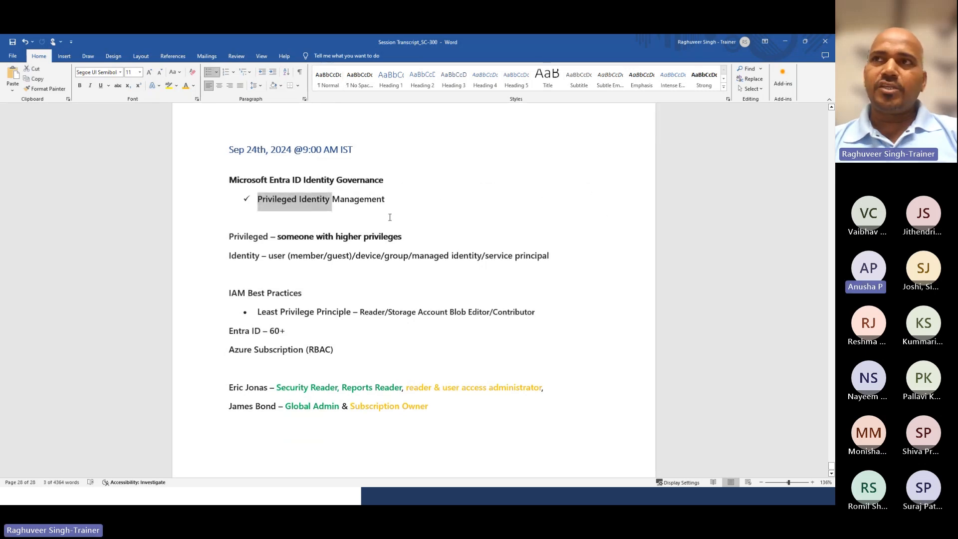
{"action": "left_click_drag", "start_coordinate": [333, 198], "coordinate": [389, 200]}
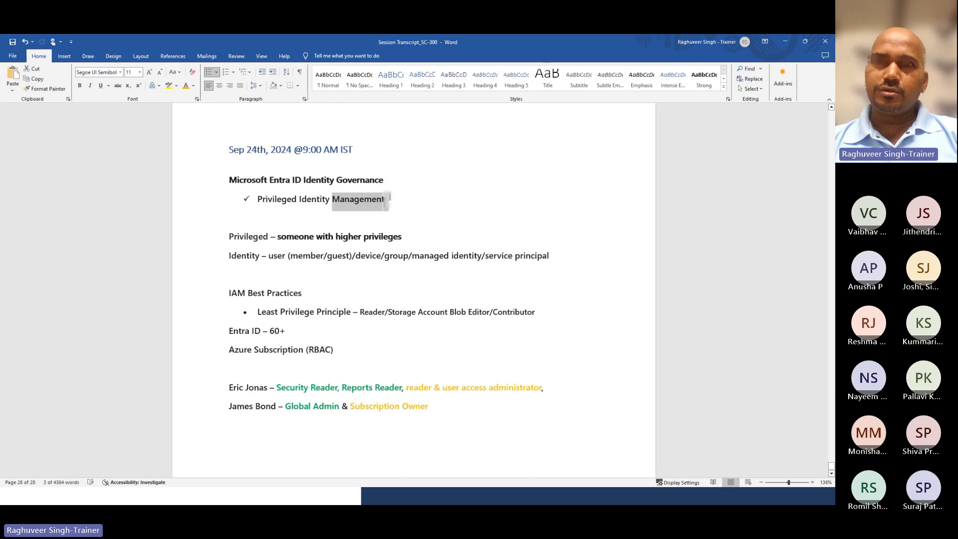
{"action": "left_click_drag", "start_coordinate": [258, 199], "coordinate": [317, 199]}
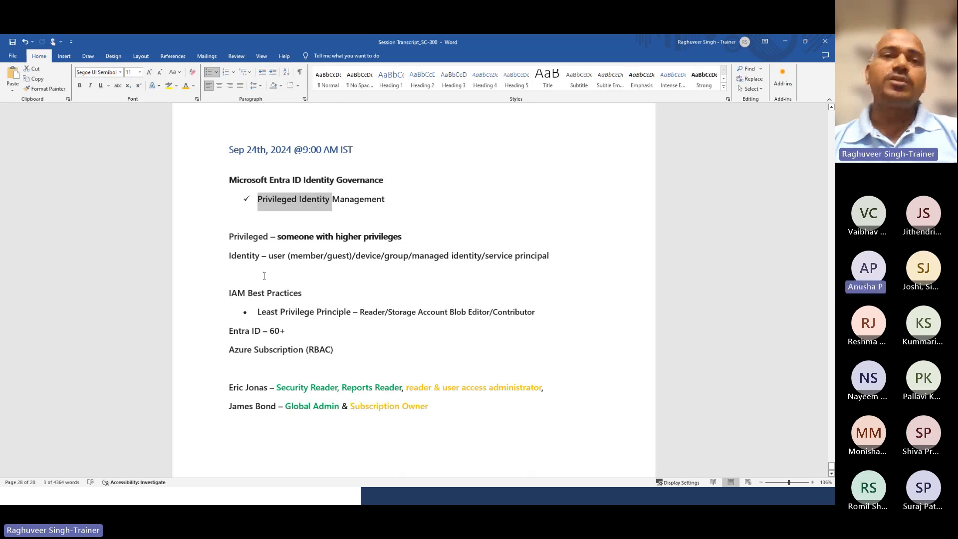
{"action": "scroll", "coordinate": [264, 276], "scroll_direction": "down", "scroll_amount": 1}
Highlight the first two user lines, then the second user's name and Global Admin role.
{"action": "left_click_drag", "start_coordinate": [230, 360], "coordinate": [439, 384]}
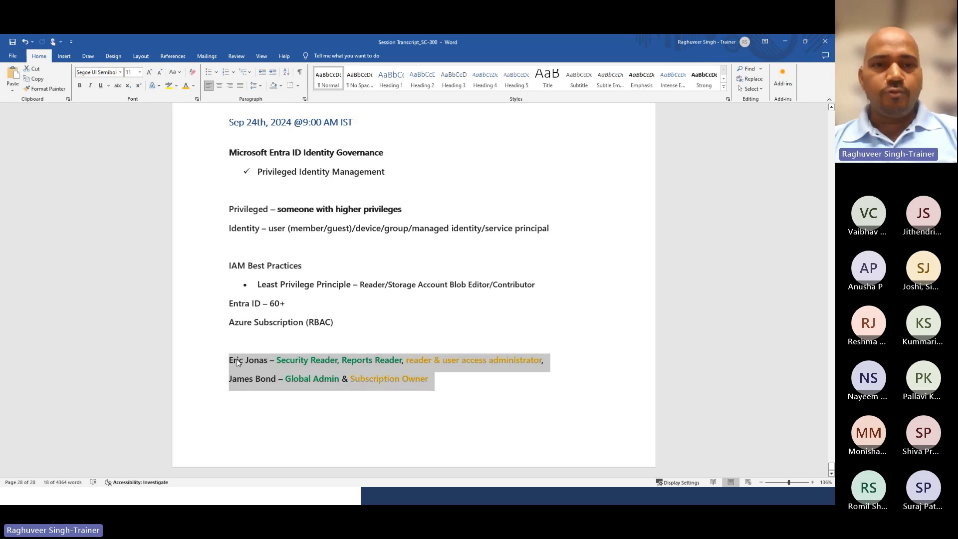
{"action": "left_click", "coordinate": [238, 389]}
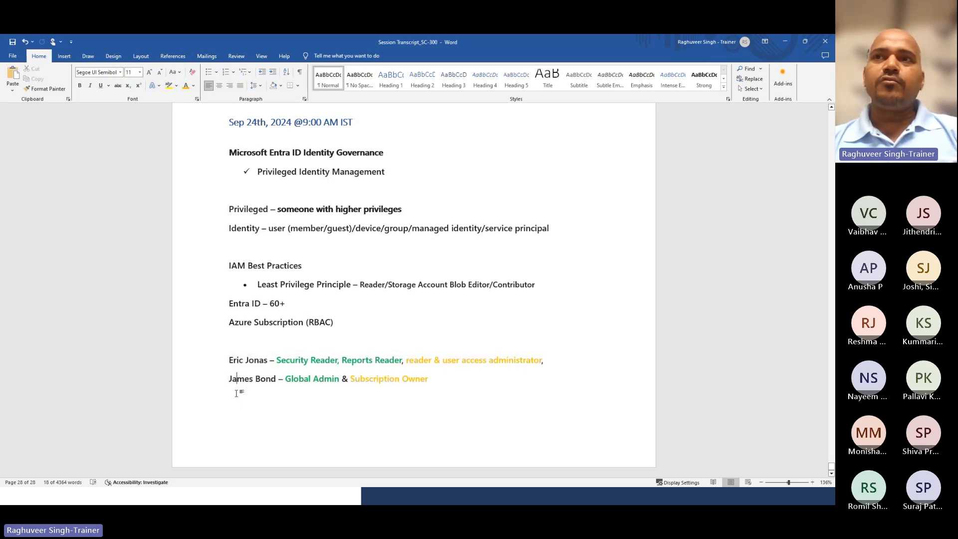
{"action": "left_click_drag", "start_coordinate": [230, 383], "coordinate": [417, 379]}
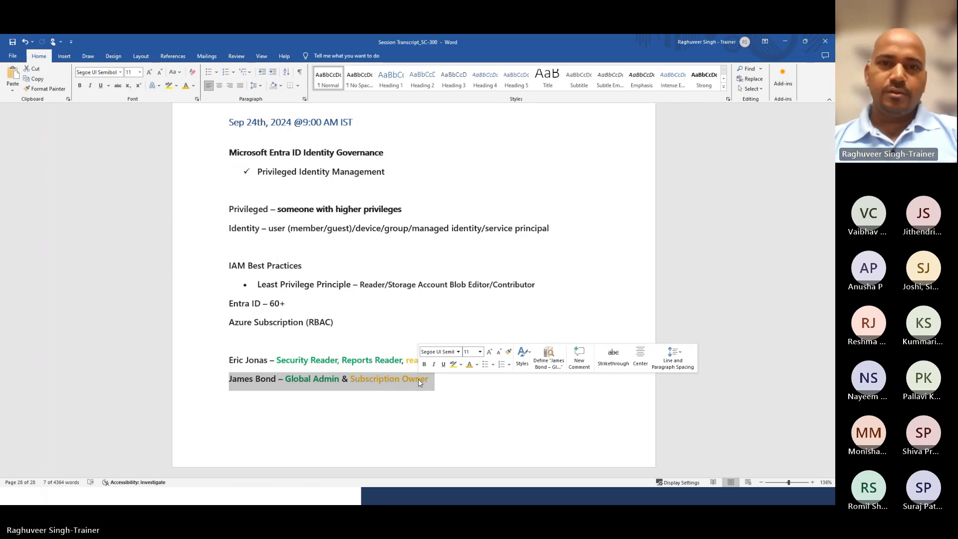
{"action": "left_click_drag", "start_coordinate": [229, 378], "coordinate": [272, 382]}
{"action": "left_click", "coordinate": [267, 399]}
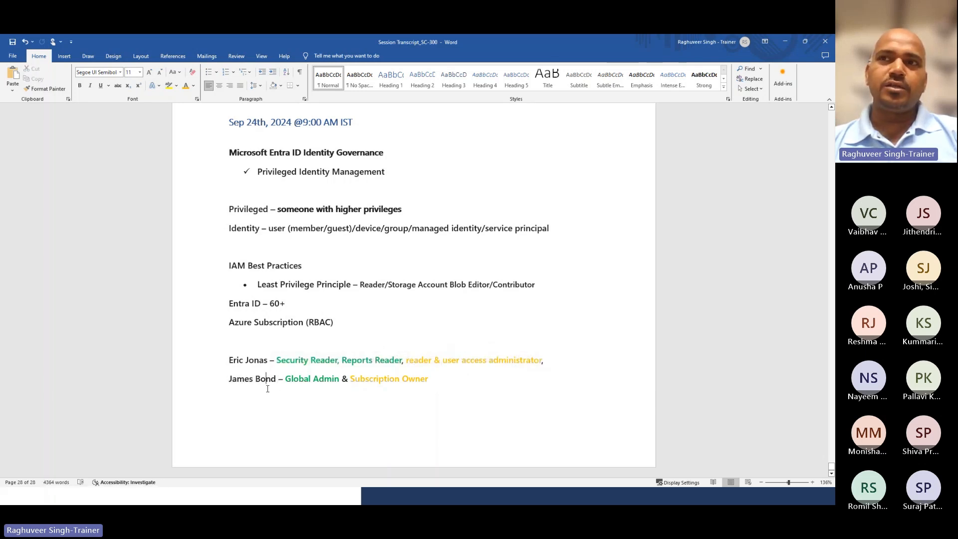
{"action": "left_click_drag", "start_coordinate": [287, 380], "coordinate": [429, 379]}
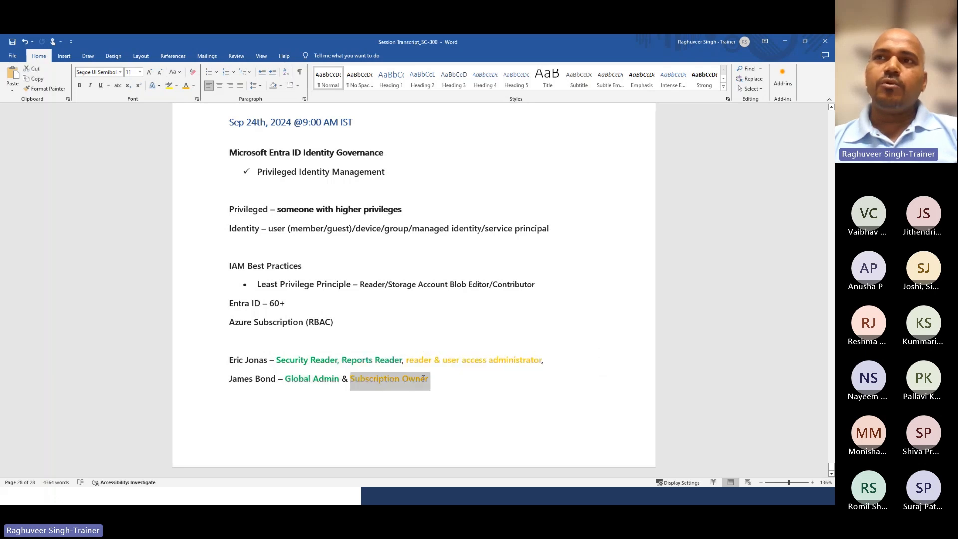
{"action": "left_click_drag", "start_coordinate": [229, 379], "coordinate": [432, 380]}
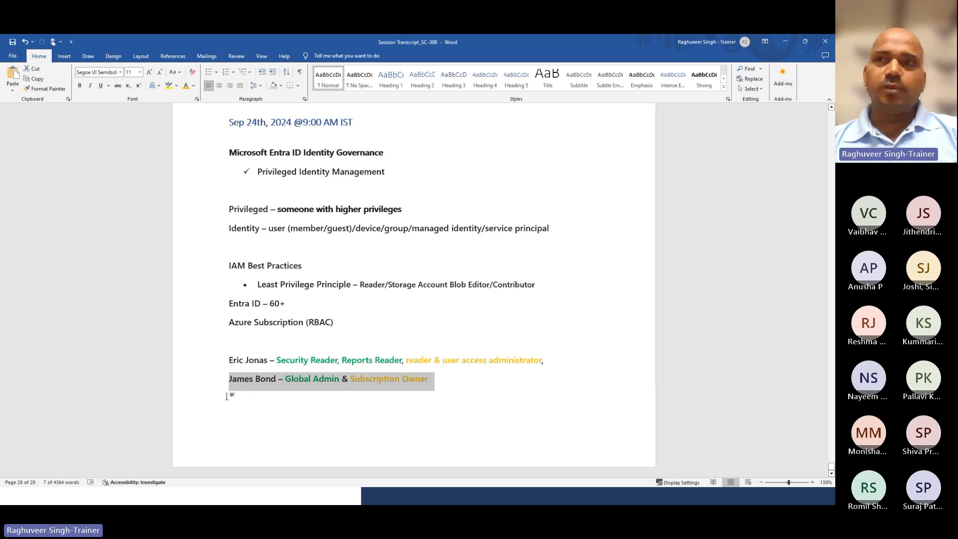
{"action": "left_click", "coordinate": [271, 410]}
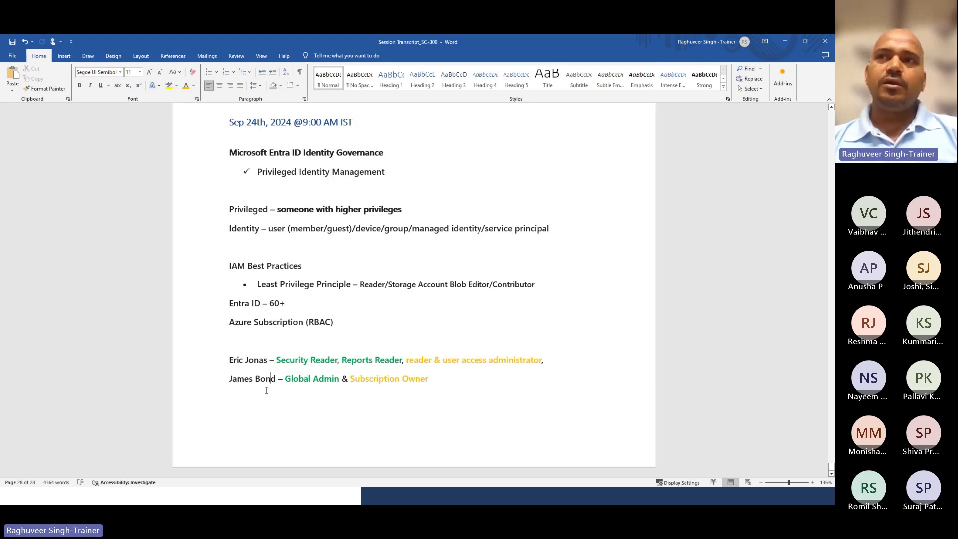
Compare Global Admin and Subscription Owner on the second user's line, then switch to the Azure portal.
{"action": "left_click_drag", "start_coordinate": [285, 381], "coordinate": [428, 380]}
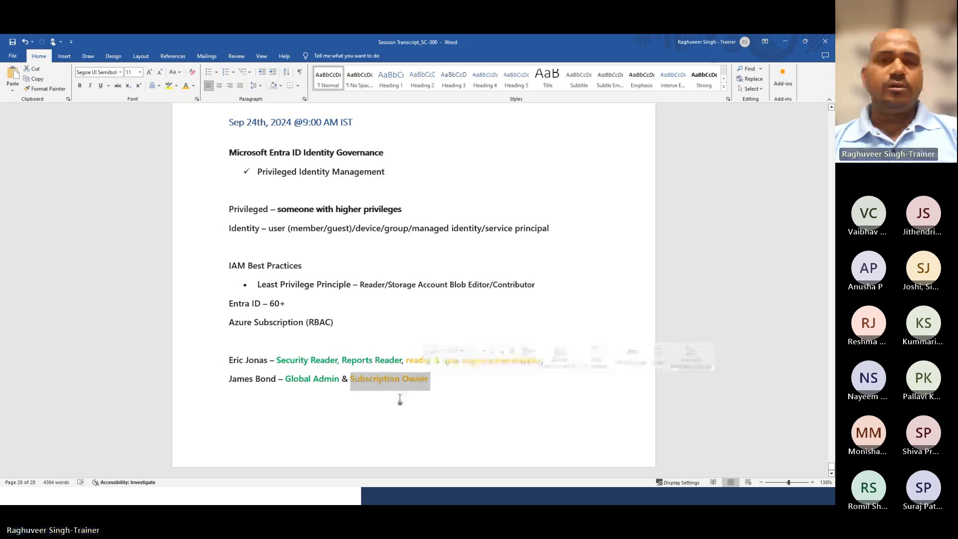
{"action": "left_click_drag", "start_coordinate": [285, 381], "coordinate": [330, 381]}
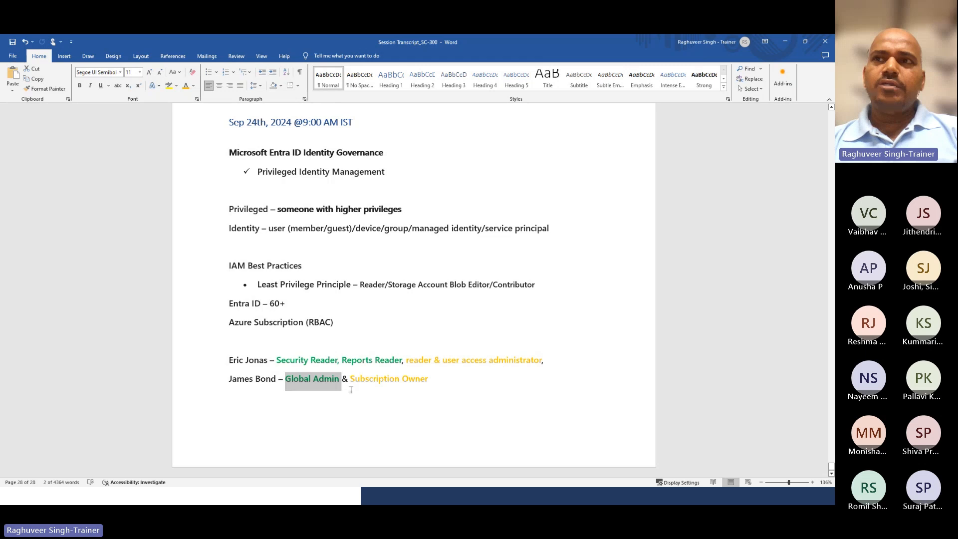
{"action": "left_click_drag", "start_coordinate": [351, 380], "coordinate": [428, 381]}
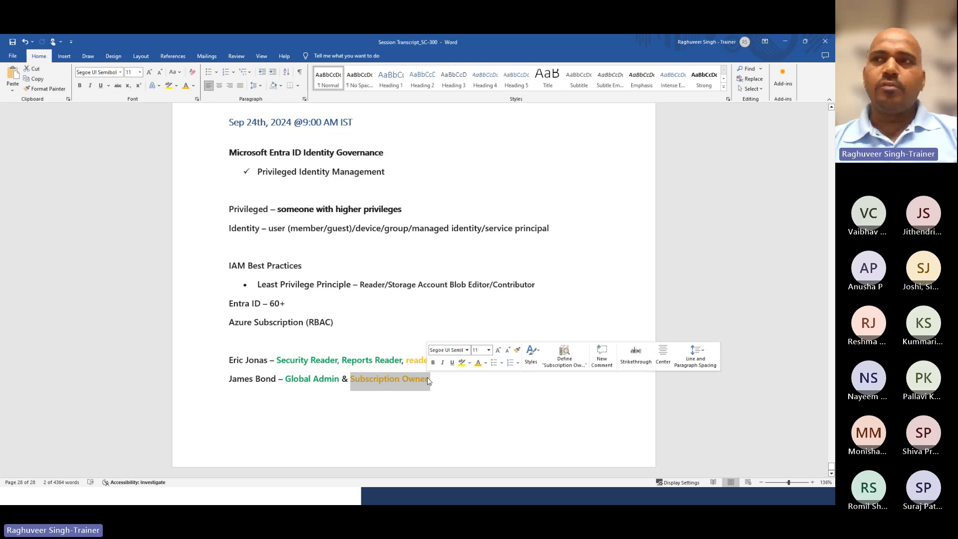
{"action": "left_click", "coordinate": [235, 387]}
{"action": "left_click_drag", "start_coordinate": [228, 379], "coordinate": [272, 379]}
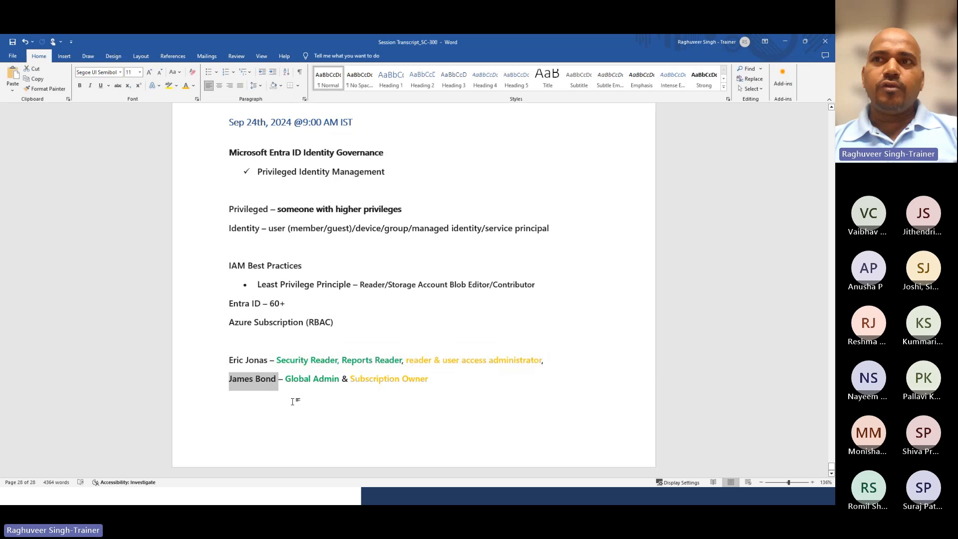
{"action": "left_click", "coordinate": [231, 380]}
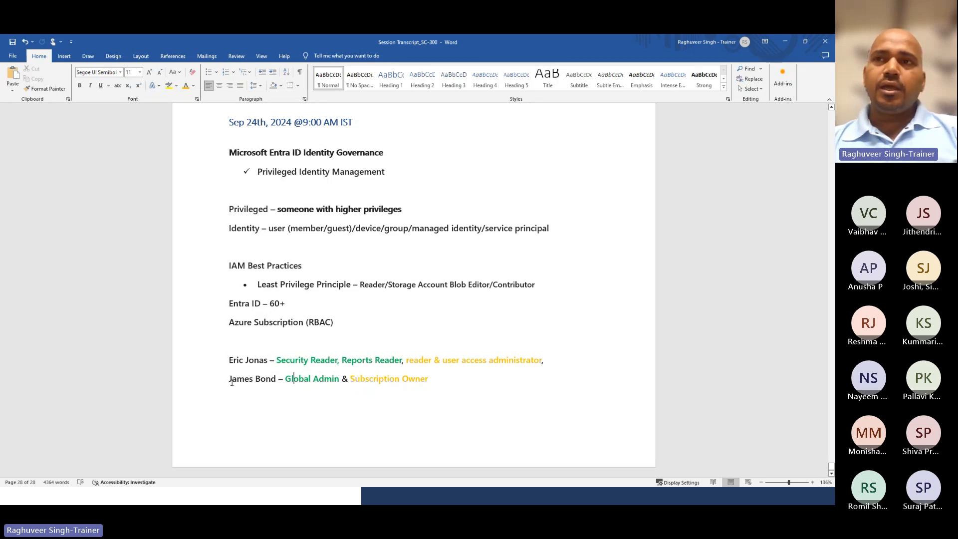
{"action": "left_click_drag", "start_coordinate": [229, 379], "coordinate": [421, 379]}
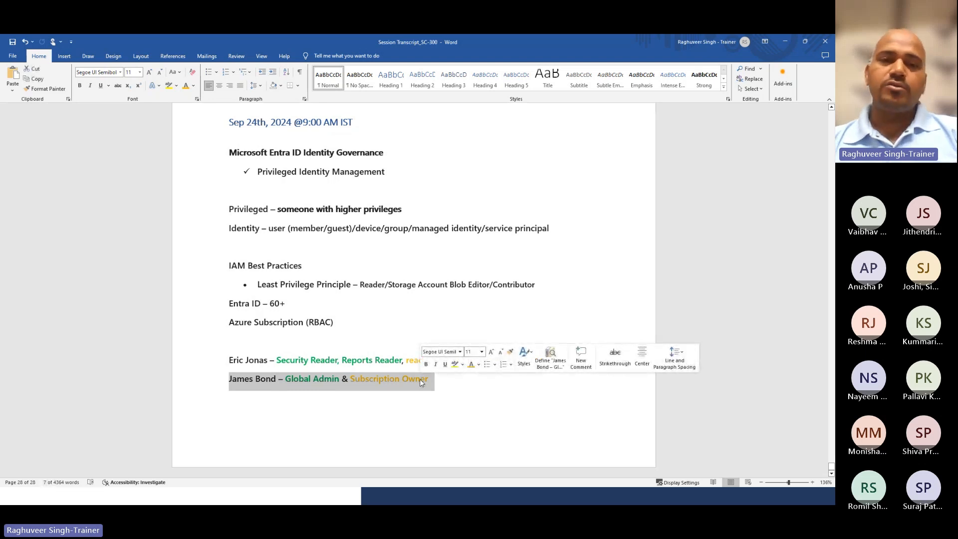
{"action": "left_click", "coordinate": [274, 409]}
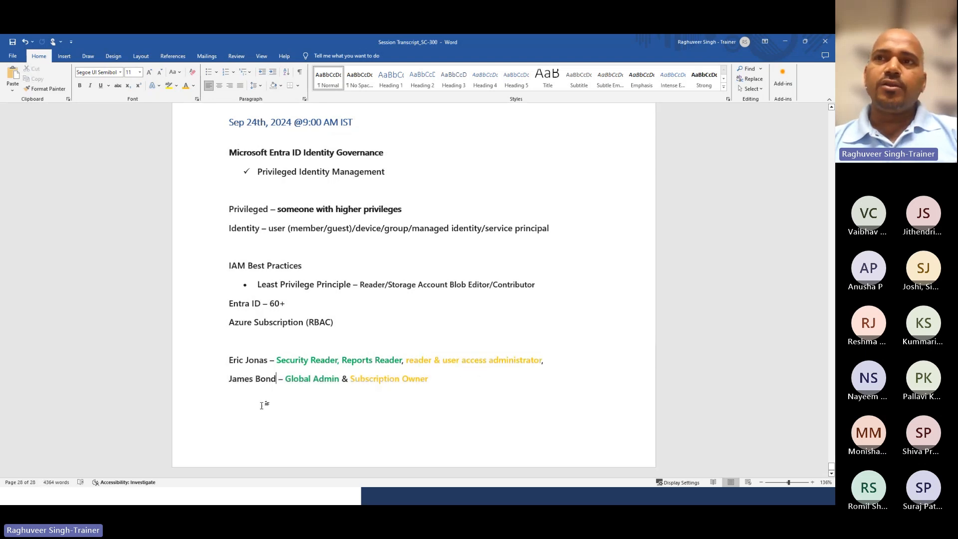
{"action": "left_click_drag", "start_coordinate": [229, 379], "coordinate": [434, 380]}
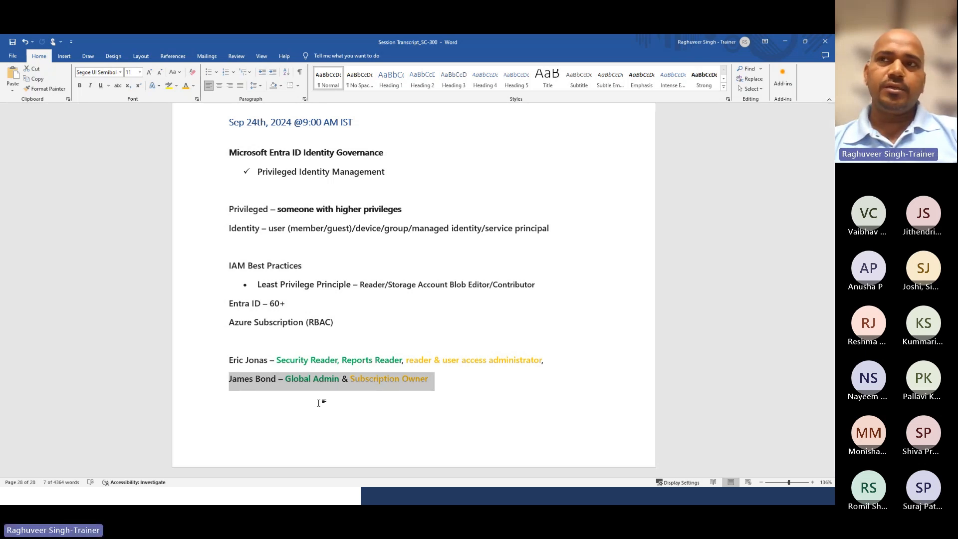
{"action": "left_click", "coordinate": [296, 379]}
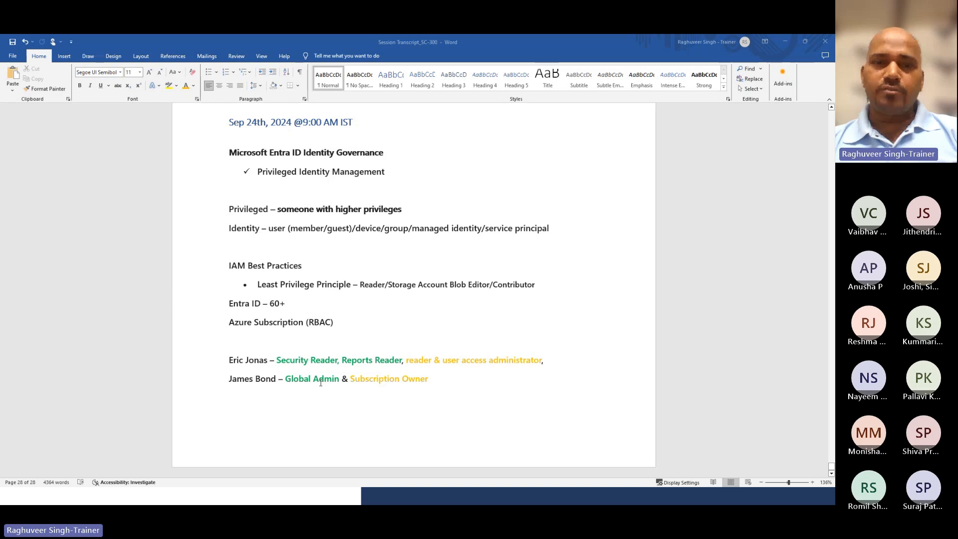
{"action": "key", "text": "alt+Tab"}
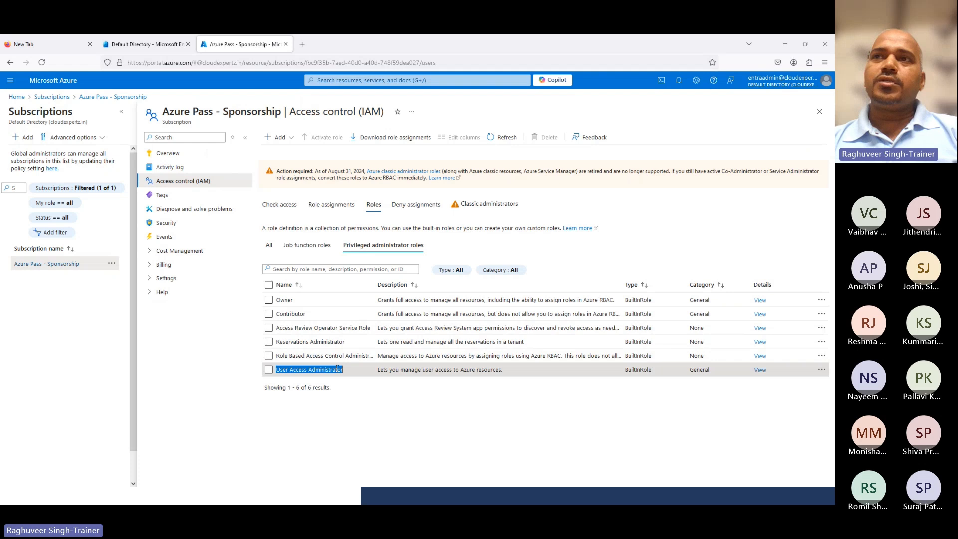
{"action": "left_click", "coordinate": [269, 313]}
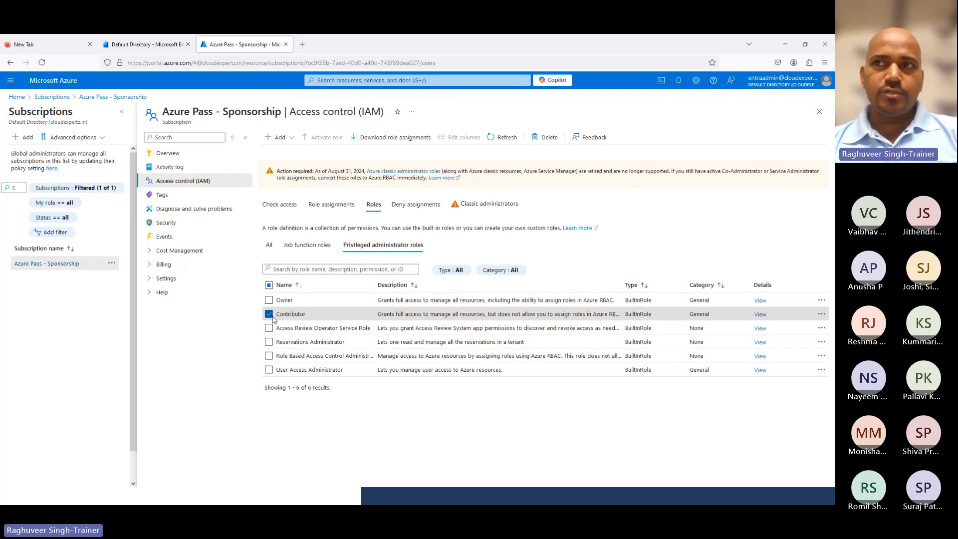
{"action": "left_click", "coordinate": [269, 370]}
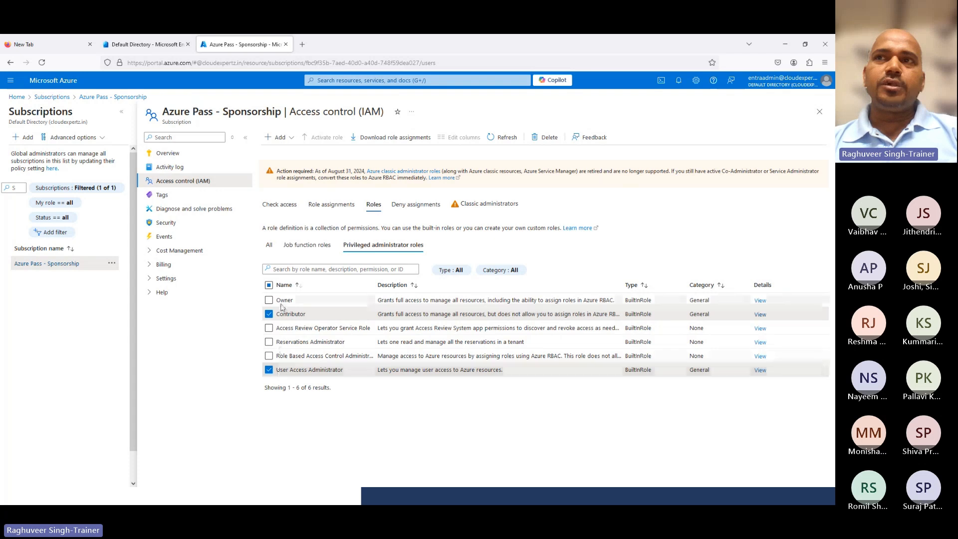
{"action": "left_click", "coordinate": [271, 370]}
{"action": "left_click", "coordinate": [269, 370]}
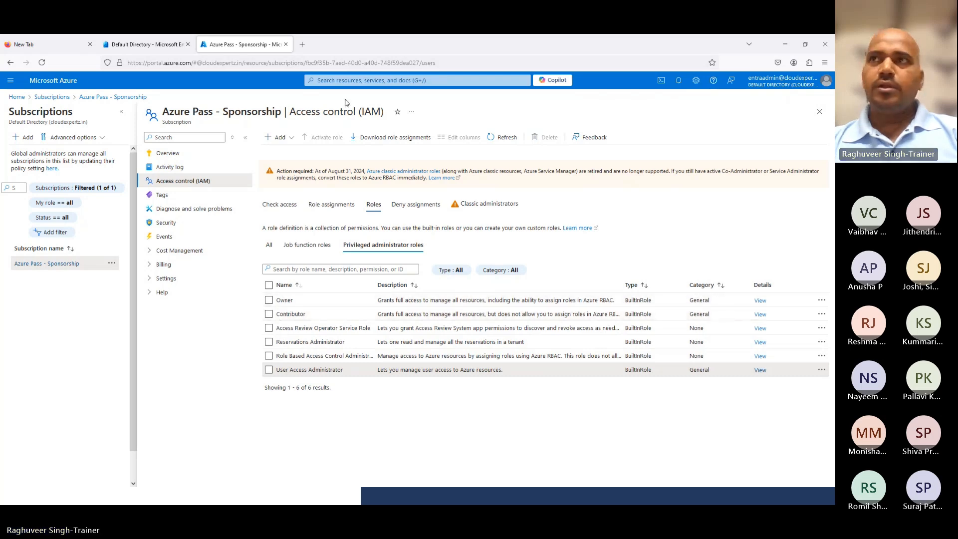
{"action": "left_click", "coordinate": [350, 80]}
Open Entra ID Roles and administrators, filter by 'security admin' and tick Security Administrator.
{"action": "left_click", "coordinate": [374, 208]}
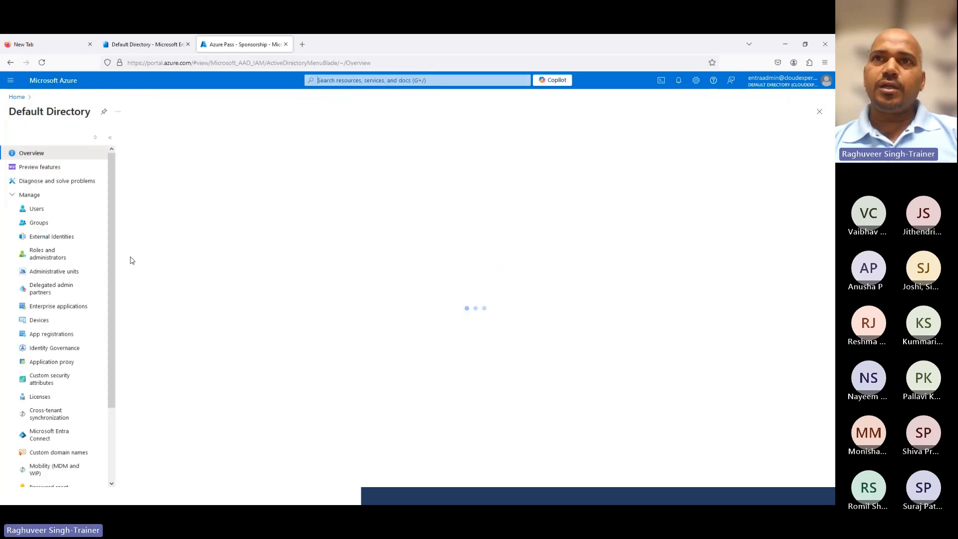
{"action": "left_click", "coordinate": [43, 255]}
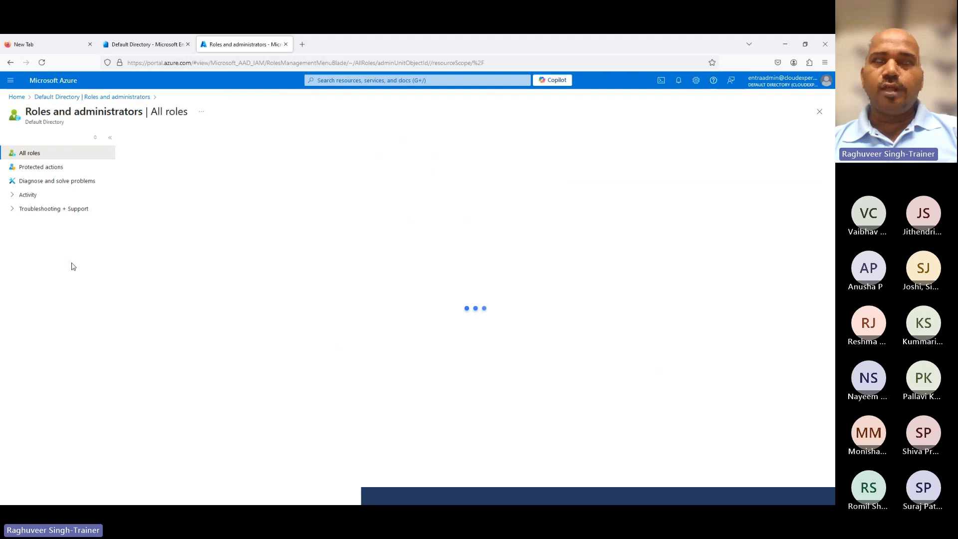
{"action": "left_click", "coordinate": [186, 281]}
{"action": "type", "text": "security admin"}
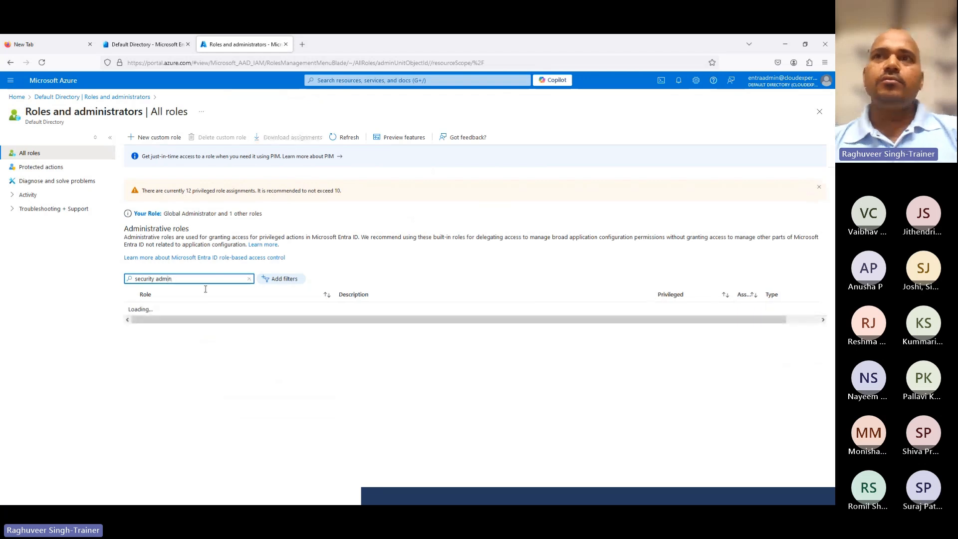
{"action": "left_click", "coordinate": [131, 323]}
{"action": "left_click_drag", "start_coordinate": [334, 327], "coordinate": [617, 328]}
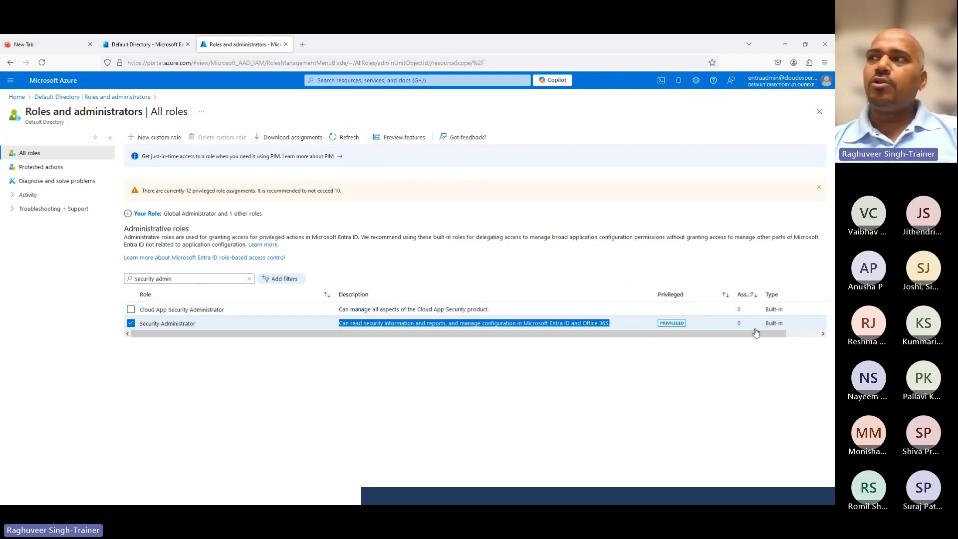
{"action": "left_click", "coordinate": [171, 325]}
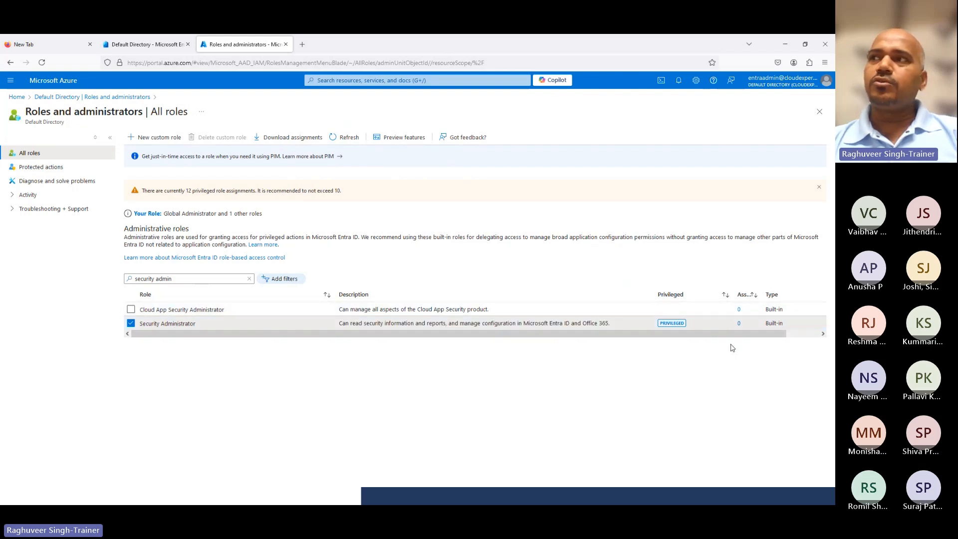
{"action": "left_click_drag", "start_coordinate": [761, 333], "coordinate": [816, 333]}
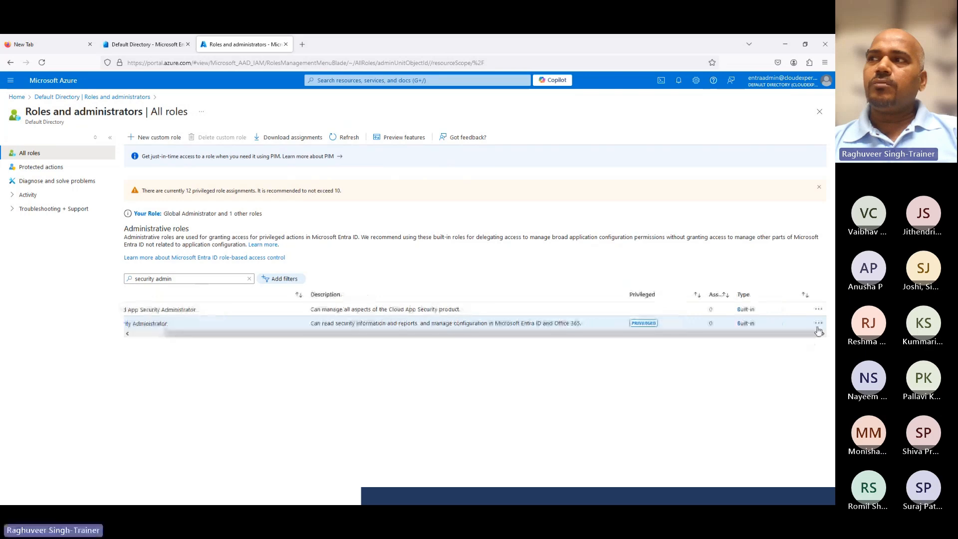
{"action": "left_click", "coordinate": [763, 330]}
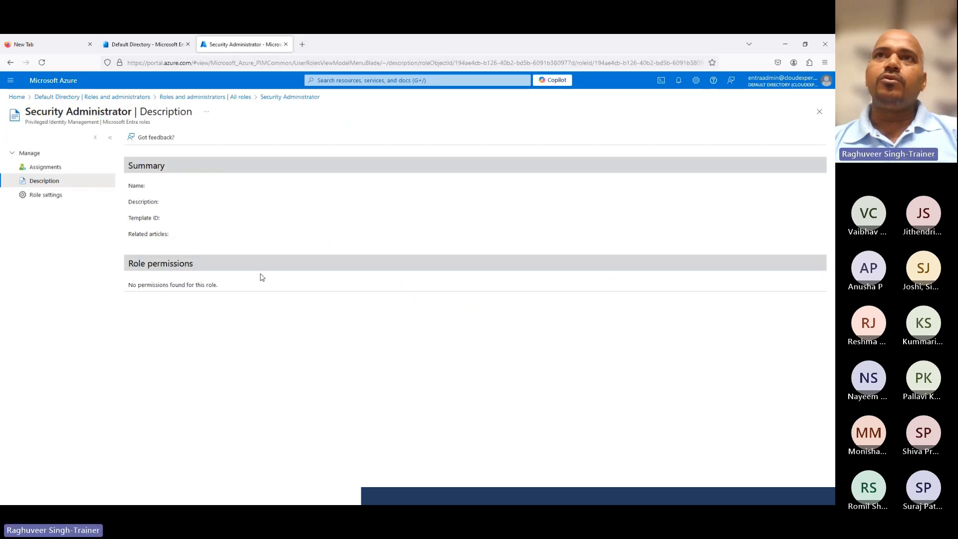
{"action": "scroll", "coordinate": [195, 299], "scroll_direction": "down", "scroll_amount": 3}
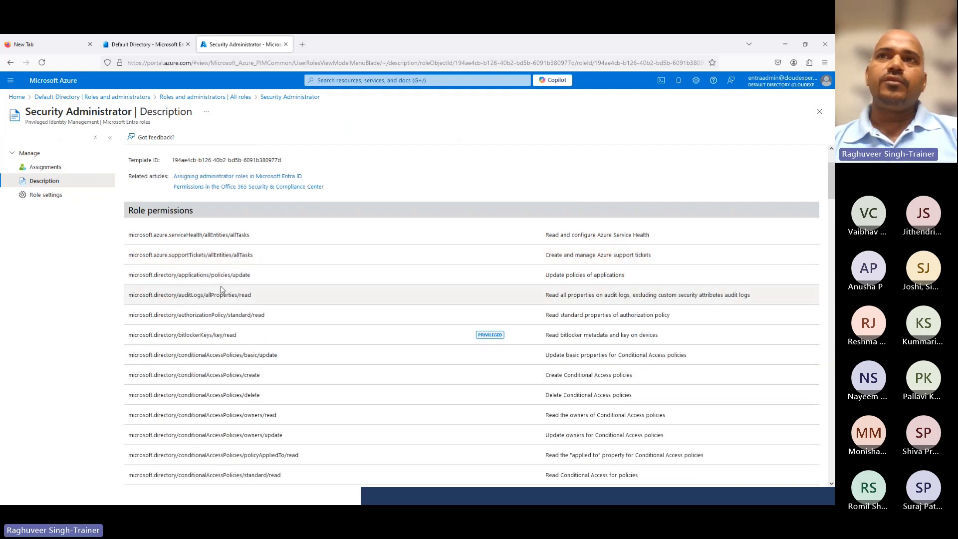
{"action": "scroll", "coordinate": [203, 243], "scroll_direction": "down", "scroll_amount": 3}
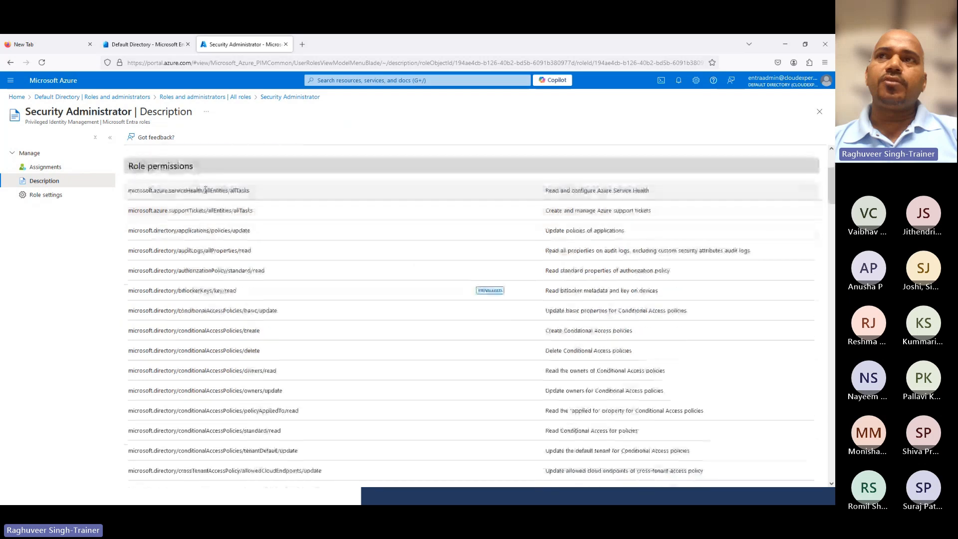
{"action": "scroll", "coordinate": [205, 312], "scroll_direction": "down", "scroll_amount": 10}
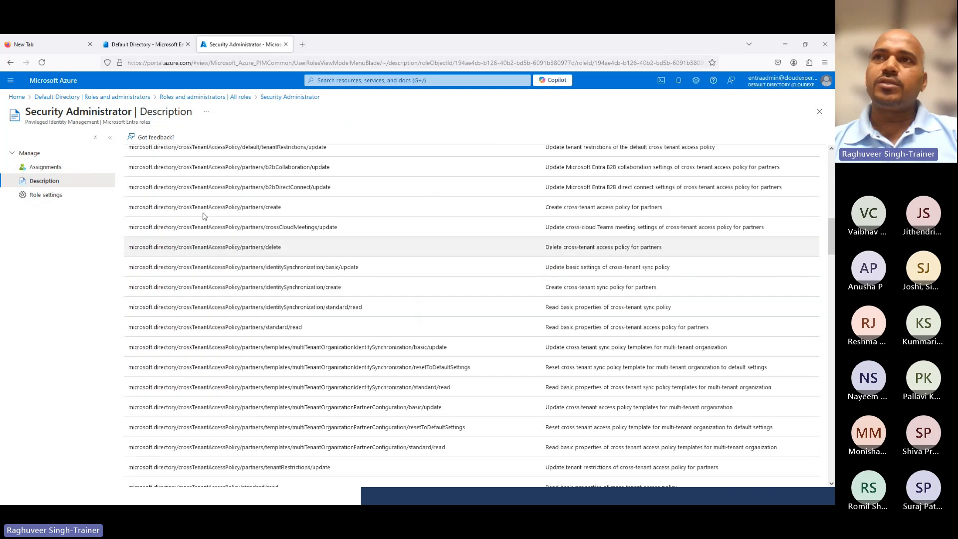
{"action": "scroll", "coordinate": [220, 343], "scroll_direction": "down", "scroll_amount": 10}
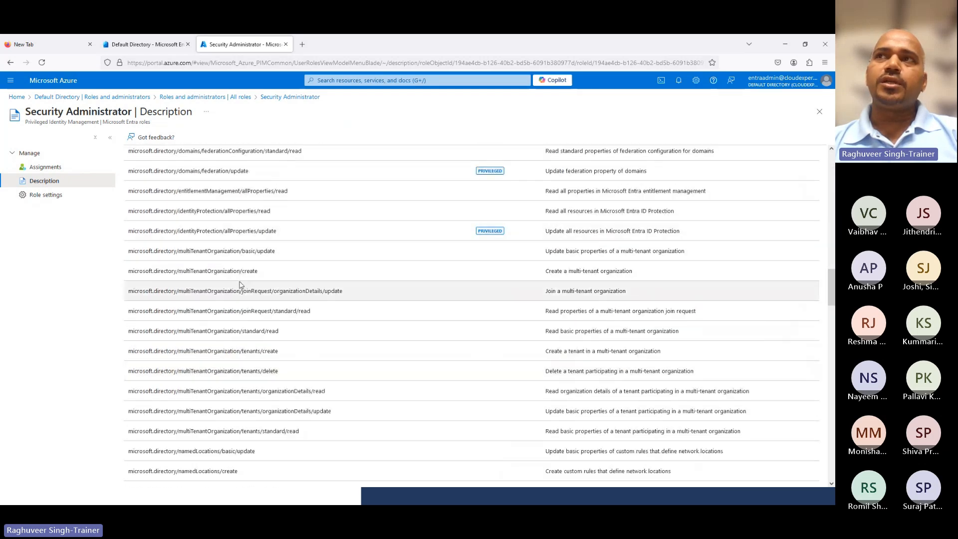
{"action": "left_click_drag", "start_coordinate": [131, 171], "coordinate": [248, 171]}
{"action": "scroll", "coordinate": [240, 379], "scroll_direction": "up", "scroll_amount": 6}
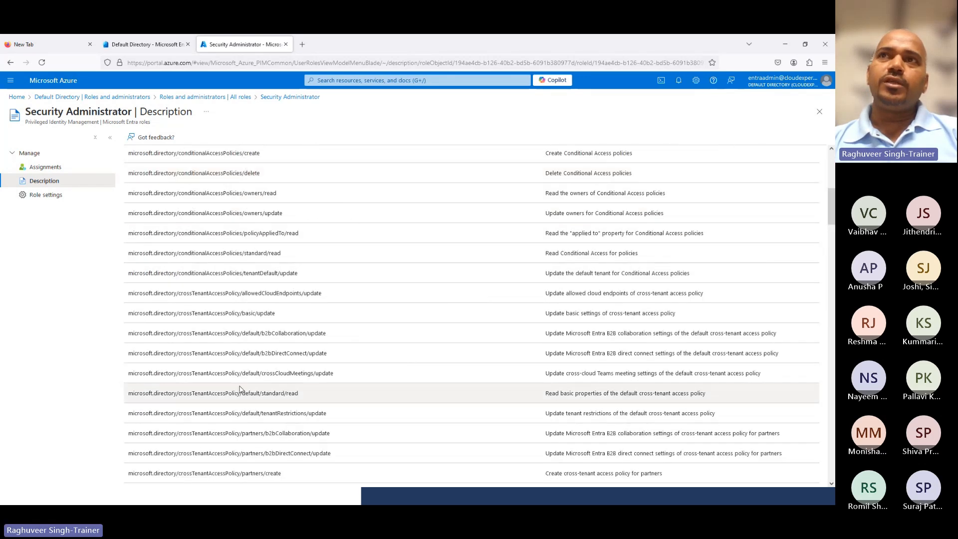
{"action": "scroll", "coordinate": [396, 237], "scroll_direction": "down", "scroll_amount": 6}
{"action": "scroll", "coordinate": [396, 236], "scroll_direction": "up", "scroll_amount": 2}
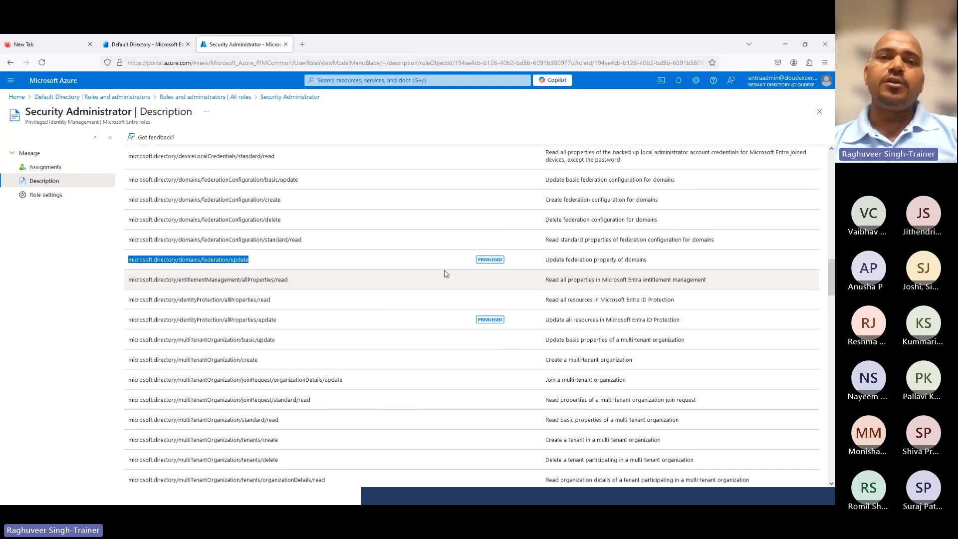
{"action": "left_click", "coordinate": [249, 260]}
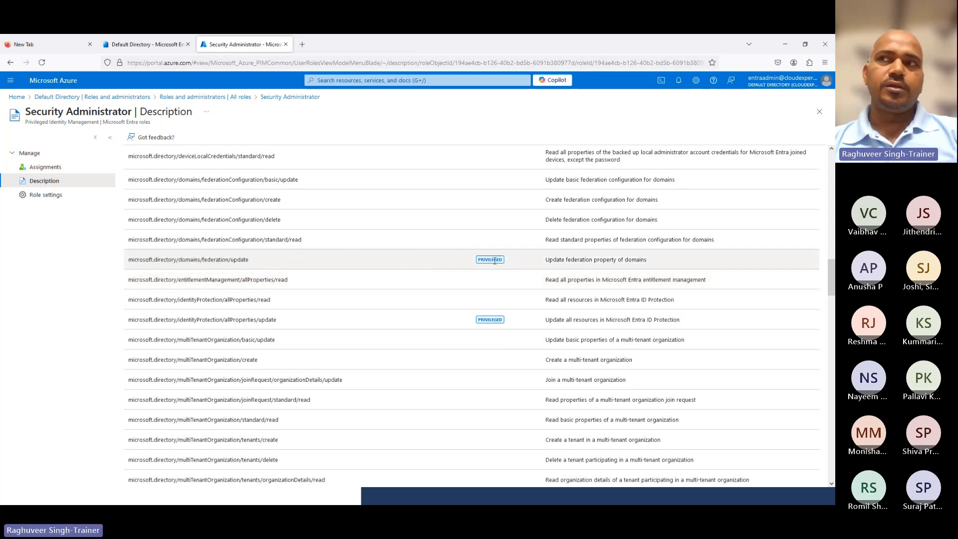
{"action": "scroll", "coordinate": [492, 260], "scroll_direction": "down", "scroll_amount": 1}
{"action": "left_click_drag", "start_coordinate": [290, 236], "coordinate": [274, 236]}
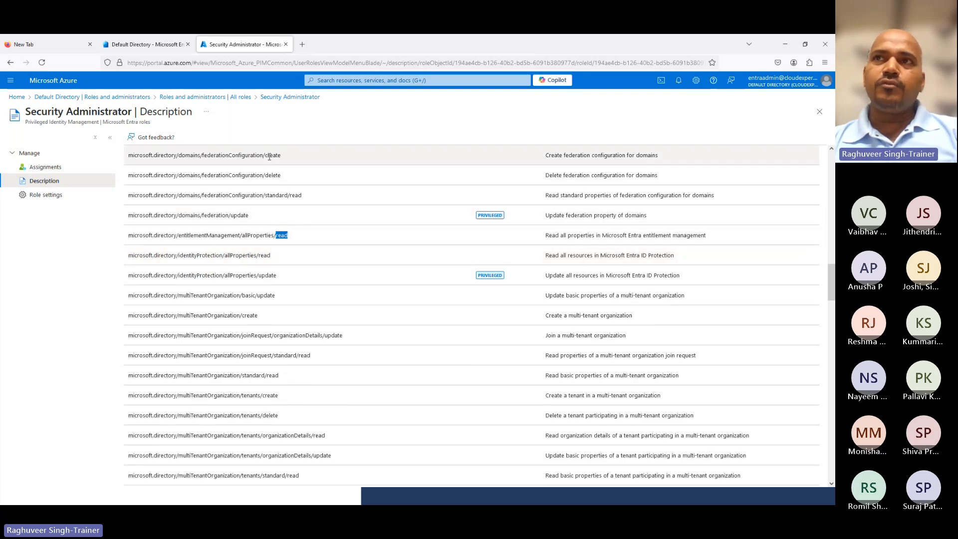
{"action": "scroll", "coordinate": [267, 308], "scroll_direction": "up", "scroll_amount": 5}
{"action": "scroll", "coordinate": [267, 308], "scroll_direction": "up", "scroll_amount": 10}
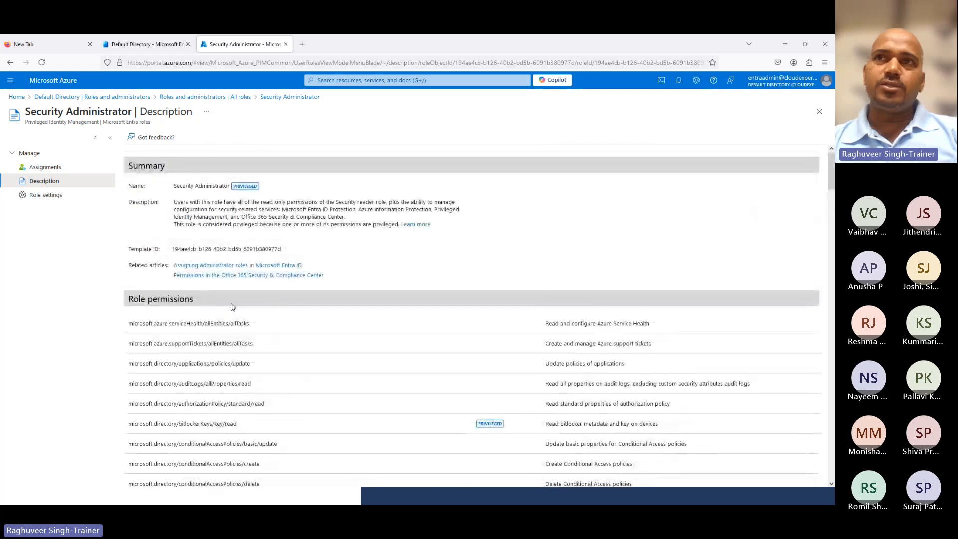
{"action": "scroll", "coordinate": [236, 359], "scroll_direction": "down", "scroll_amount": 10}
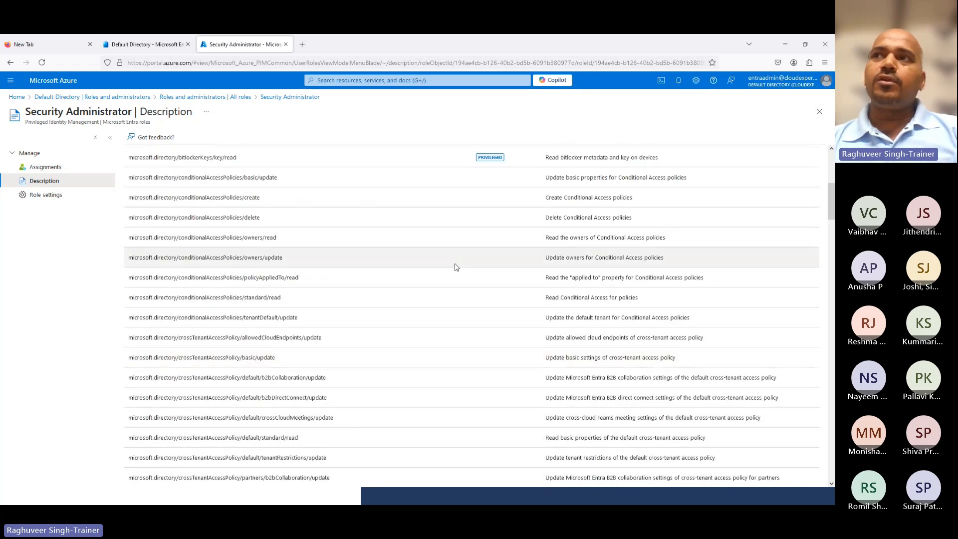
{"action": "scroll", "coordinate": [441, 310], "scroll_direction": "down", "scroll_amount": 10}
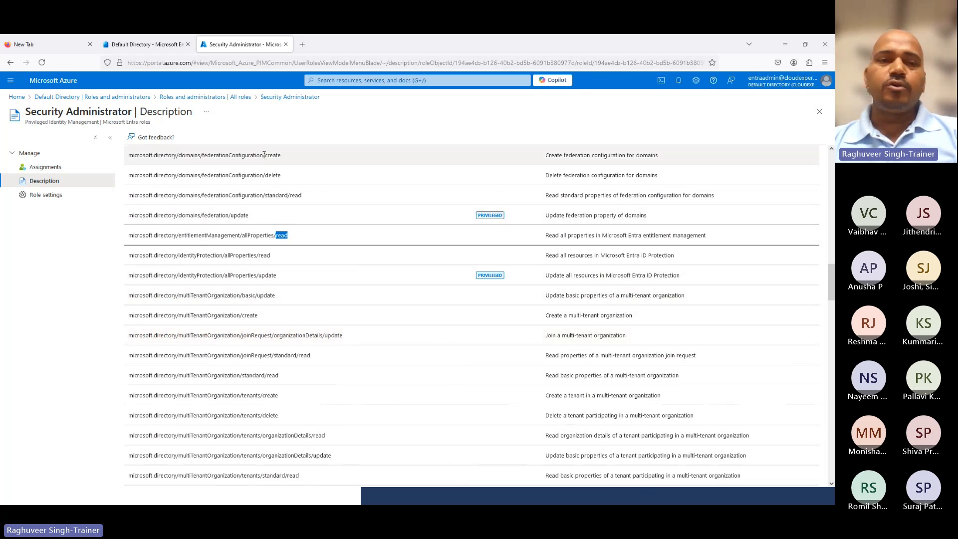
{"action": "scroll", "coordinate": [224, 274], "scroll_direction": "up", "scroll_amount": 10}
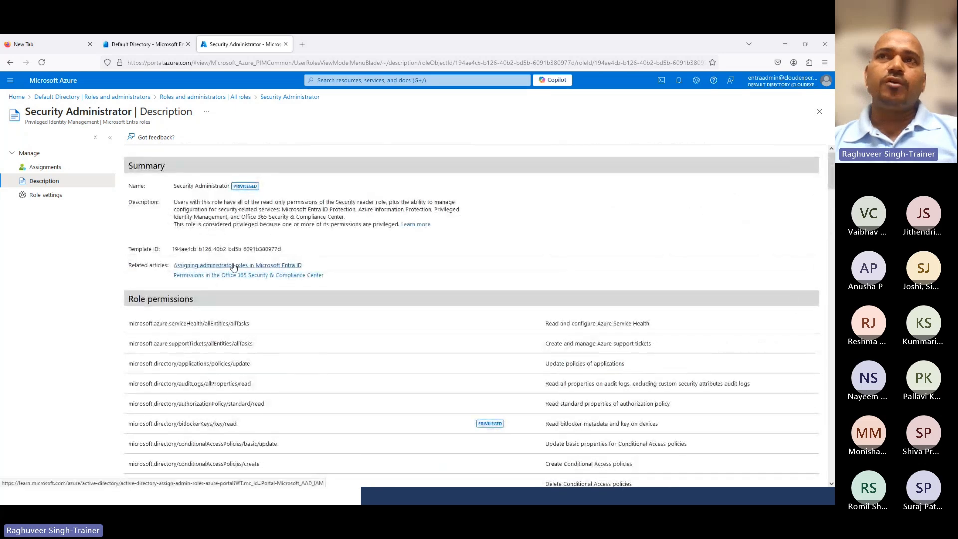
{"action": "scroll", "coordinate": [240, 352], "scroll_direction": "down", "scroll_amount": 4}
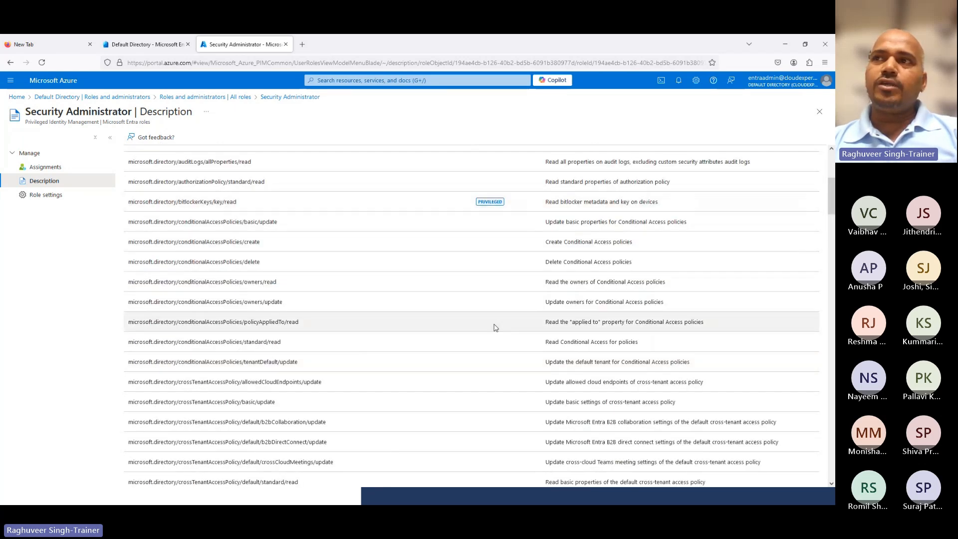
{"action": "scroll", "coordinate": [486, 326], "scroll_direction": "down", "scroll_amount": 10}
{"action": "scroll", "coordinate": [481, 352], "scroll_direction": "down", "scroll_amount": 10}
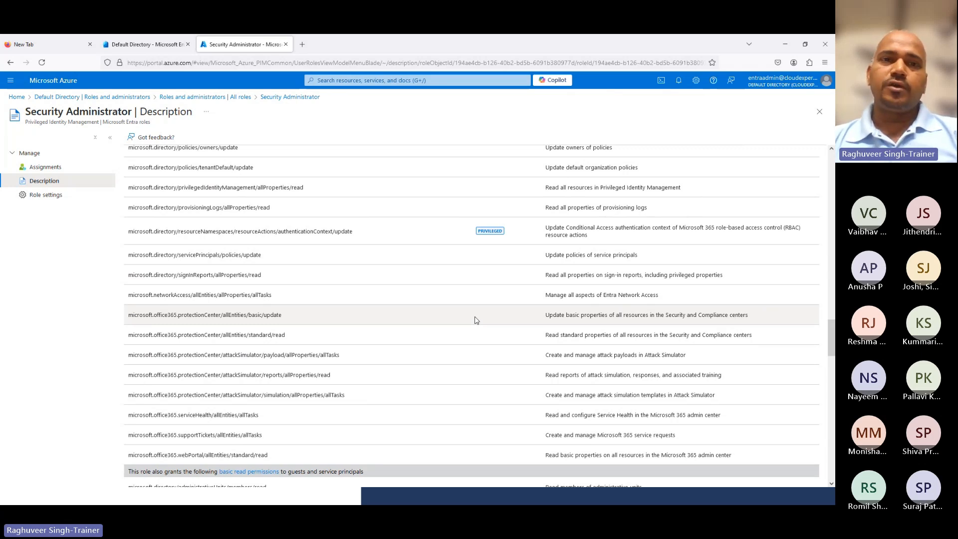
{"action": "scroll", "coordinate": [474, 320], "scroll_direction": "down", "scroll_amount": 20}
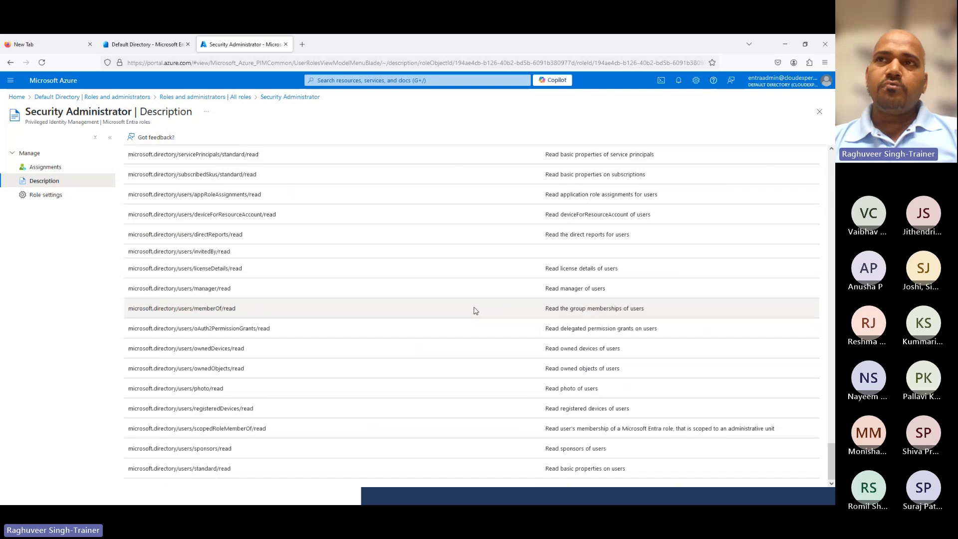
{"action": "scroll", "coordinate": [370, 317], "scroll_direction": "up", "scroll_amount": 8}
{"action": "scroll", "coordinate": [371, 318], "scroll_direction": "up", "scroll_amount": 15}
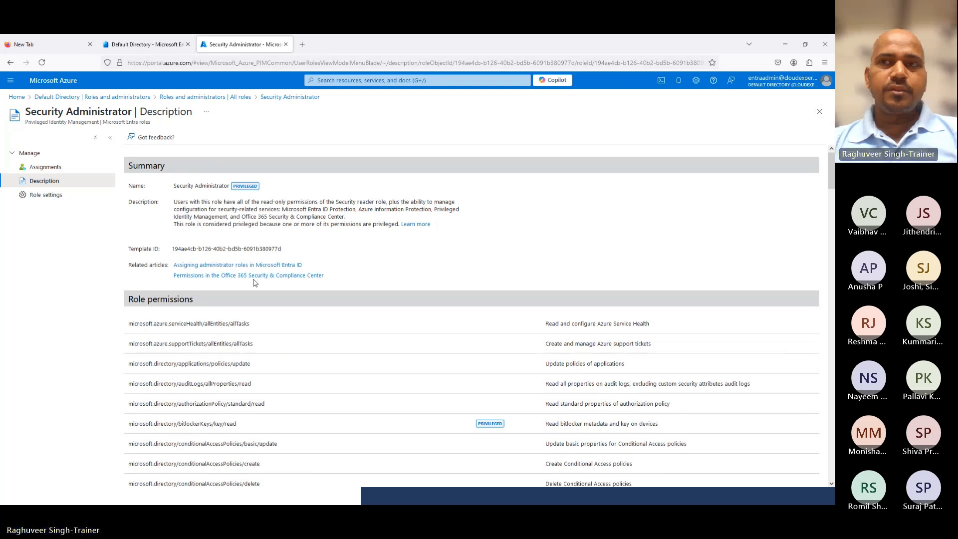
{"action": "scroll", "coordinate": [487, 353], "scroll_direction": "down", "scroll_amount": 3}
{"action": "scroll", "coordinate": [301, 188], "scroll_direction": "up", "scroll_amount": 3}
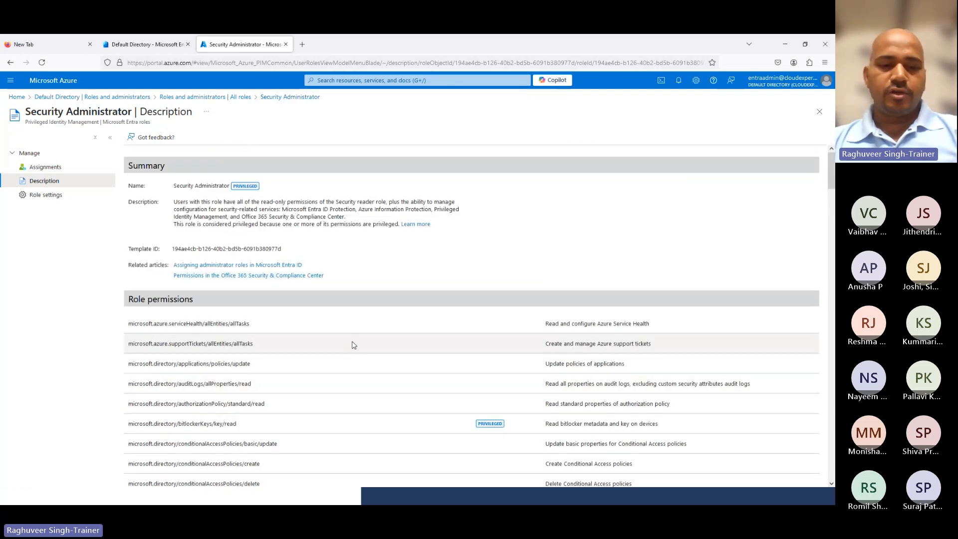
Add a new line with the third user's name, made plain black using Format Painter.
{"action": "key", "text": "alt+Tab"}
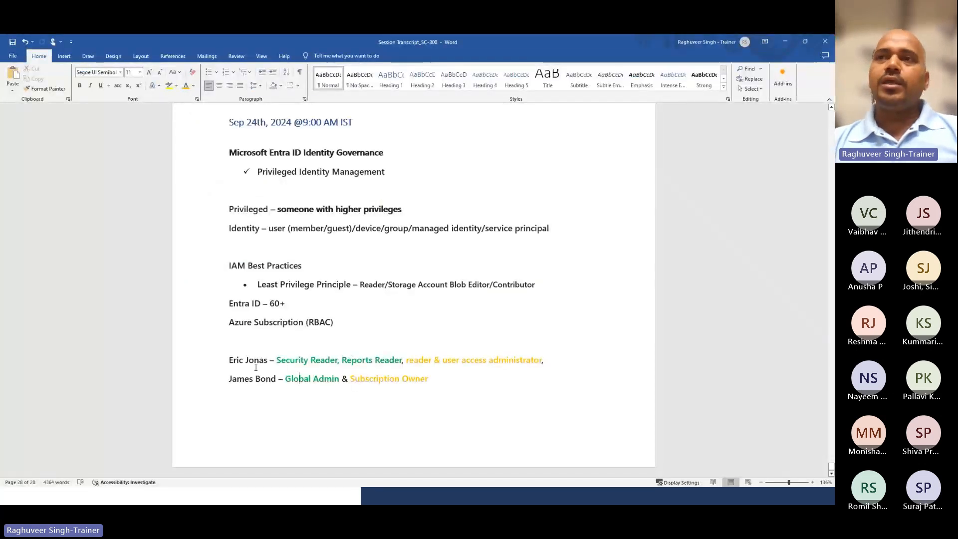
{"action": "left_click", "coordinate": [233, 395]}
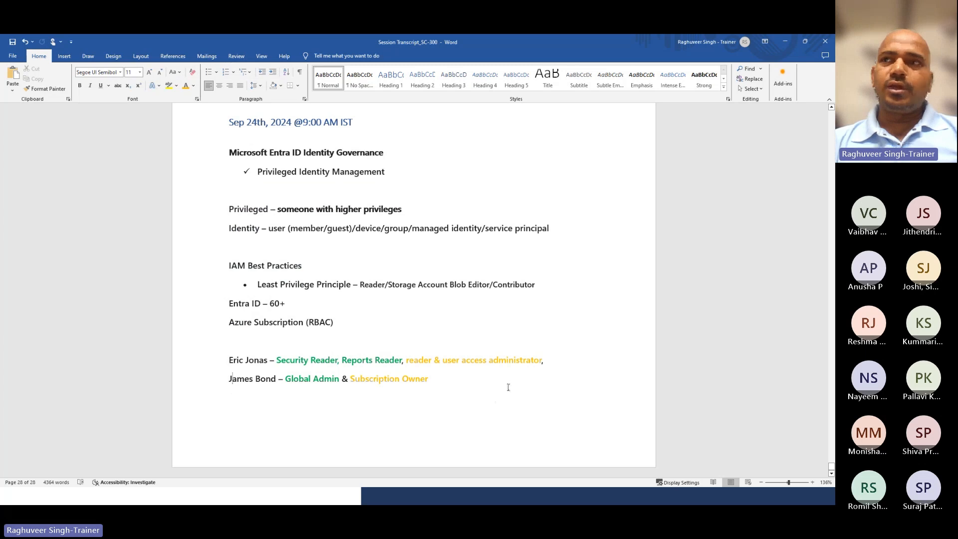
{"action": "key", "text": "Return"}
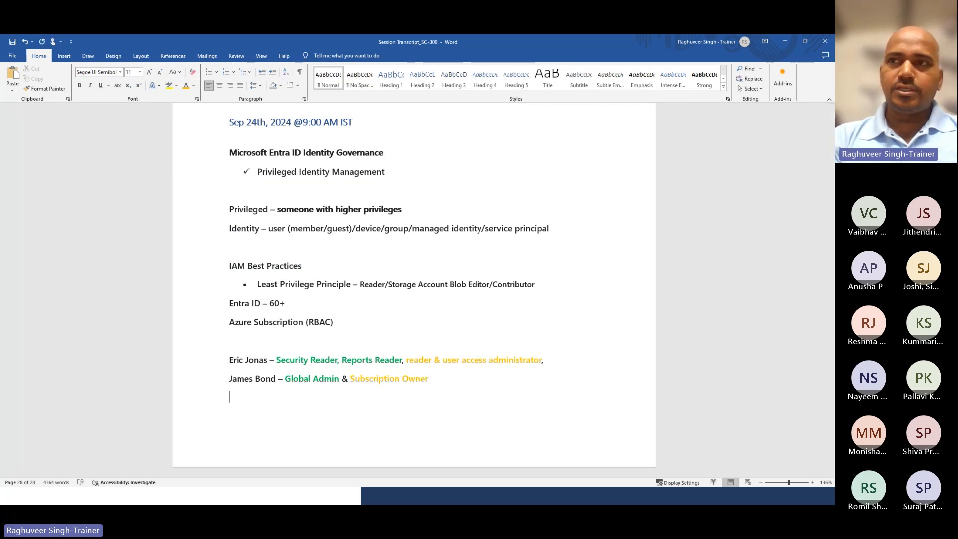
{"action": "type", "text": "R"}
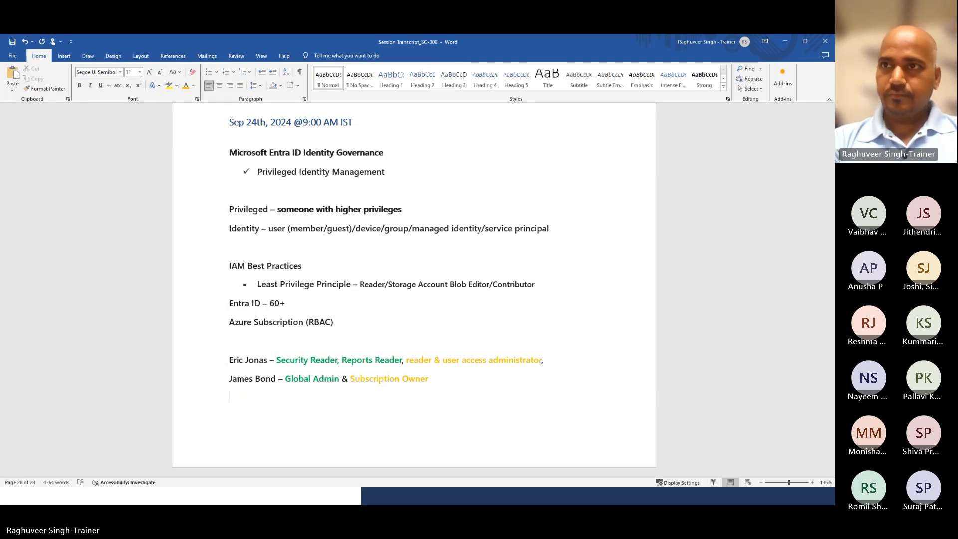
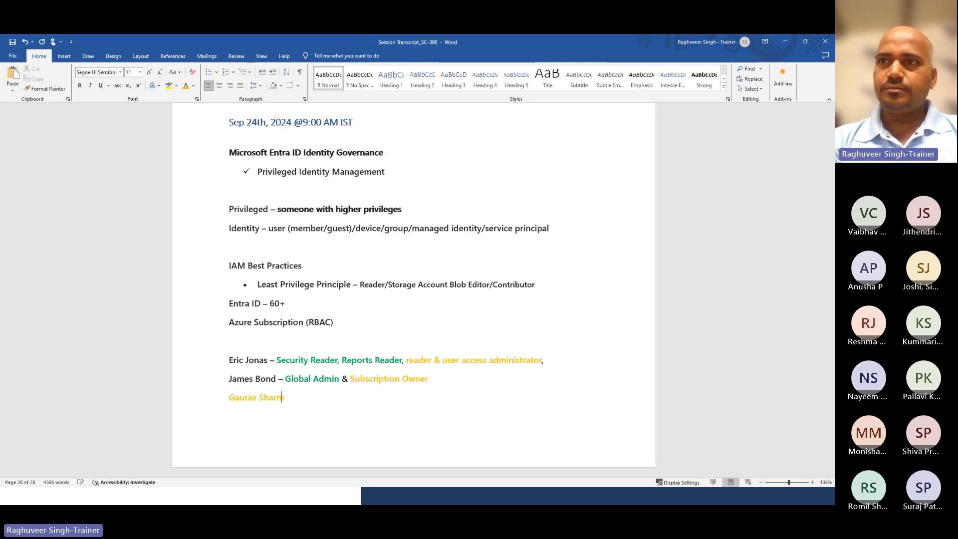
{"action": "left_click", "coordinate": [254, 359]}
{"action": "left_click", "coordinate": [45, 89]}
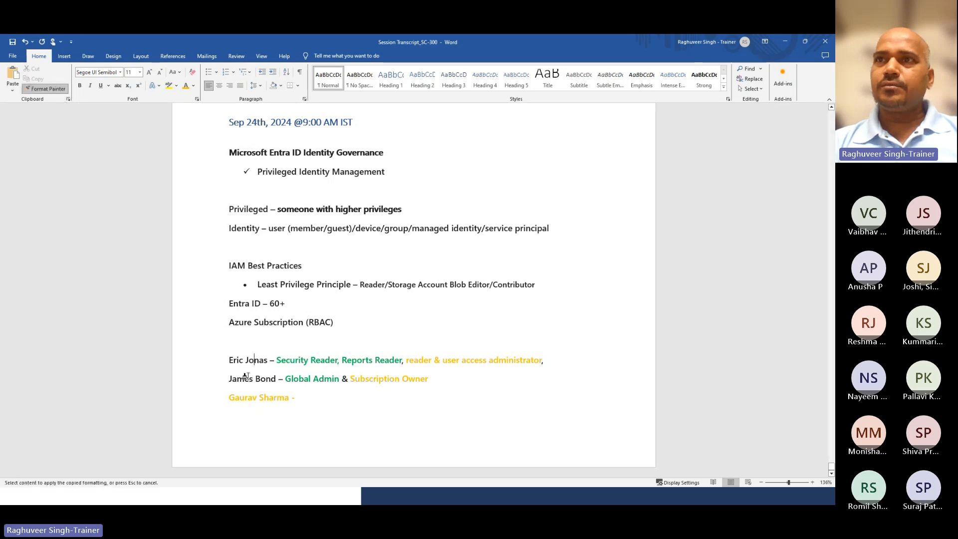
{"action": "left_click_drag", "start_coordinate": [228, 398], "coordinate": [300, 397]}
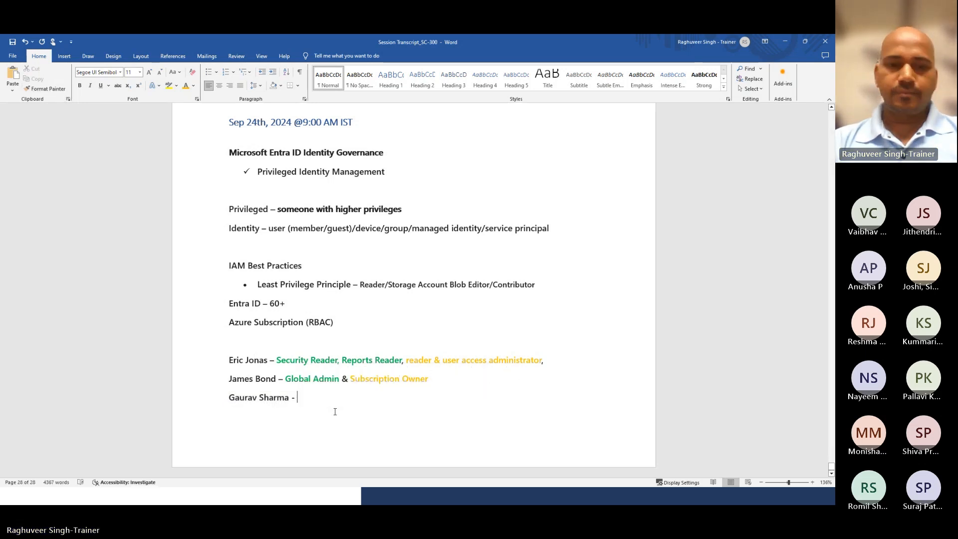
List the roles Reports Reader, Reader and Storage Account Admin, fixing typos and a stray comma.
{"action": "type", "text": "Read"}
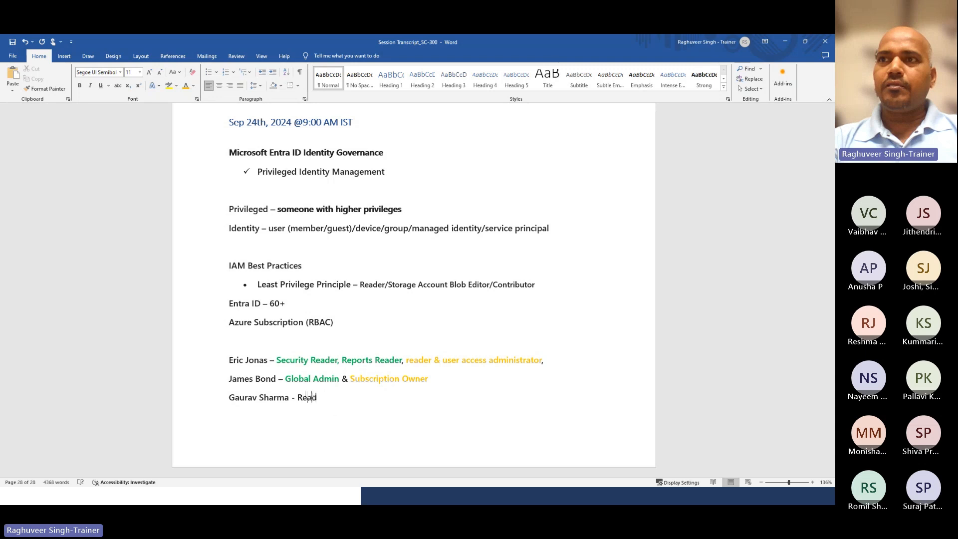
{"action": "type", "text": "er, Stora"}
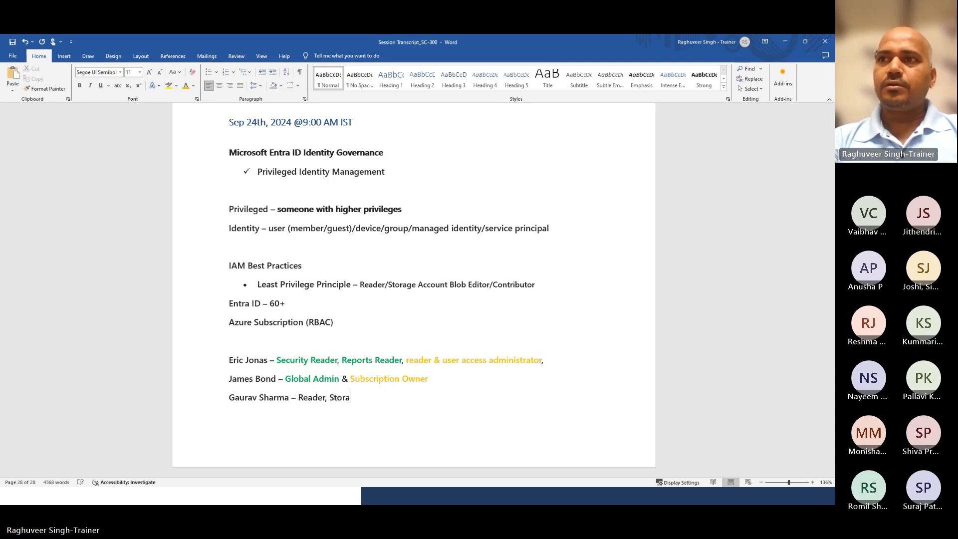
{"action": "type", "text": "ge Account Admin"}
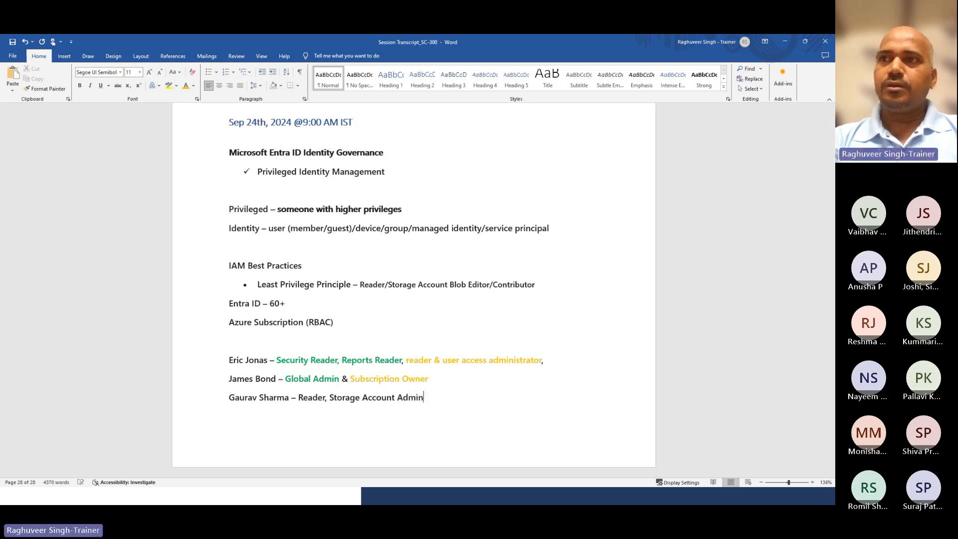
{"action": "scroll", "coordinate": [323, 433], "scroll_direction": "up", "scroll_amount": 1}
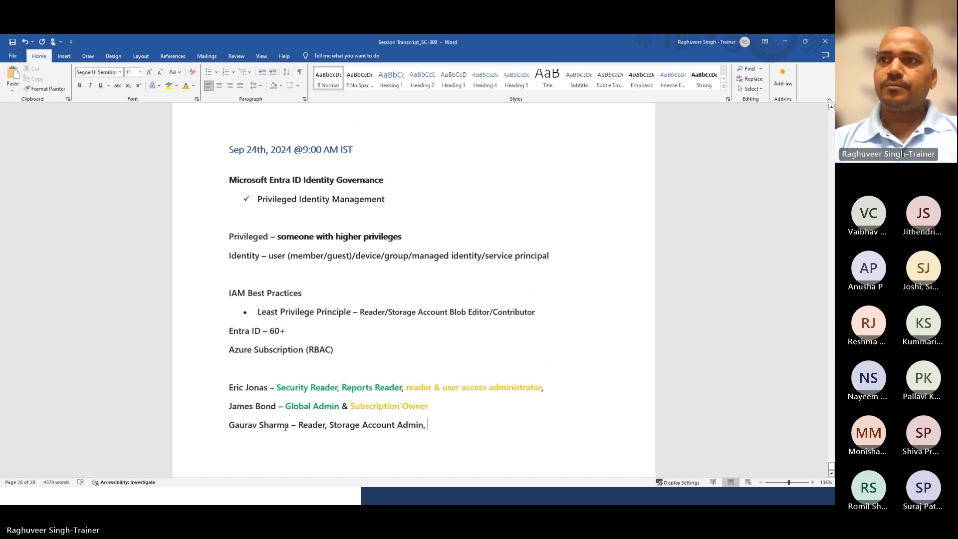
{"action": "scroll", "coordinate": [285, 427], "scroll_direction": "down", "scroll_amount": 1}
{"action": "left_click", "coordinate": [300, 433]}
{"action": "type", "text": "G"}
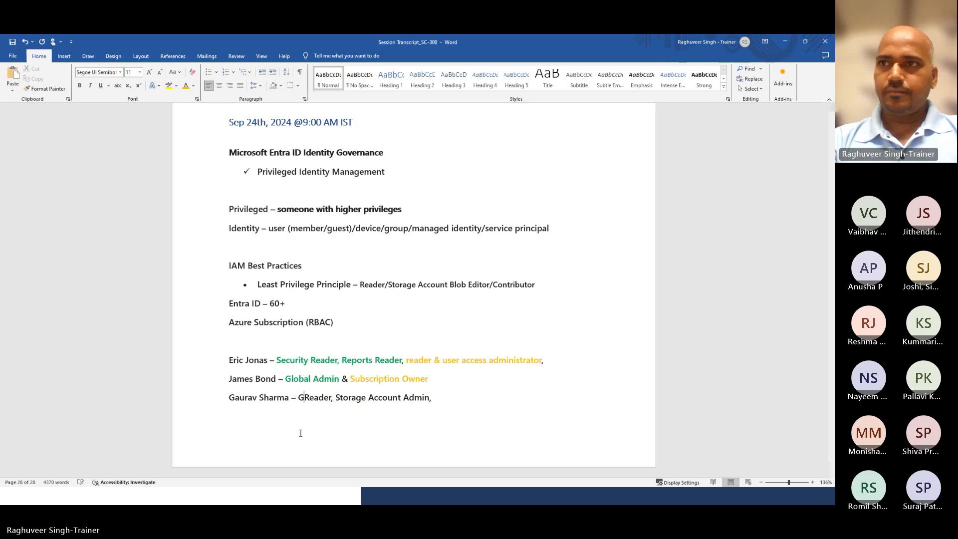
{"action": "key", "text": "BackSpace"}
{"action": "type", "text": "Reports Reader,"}
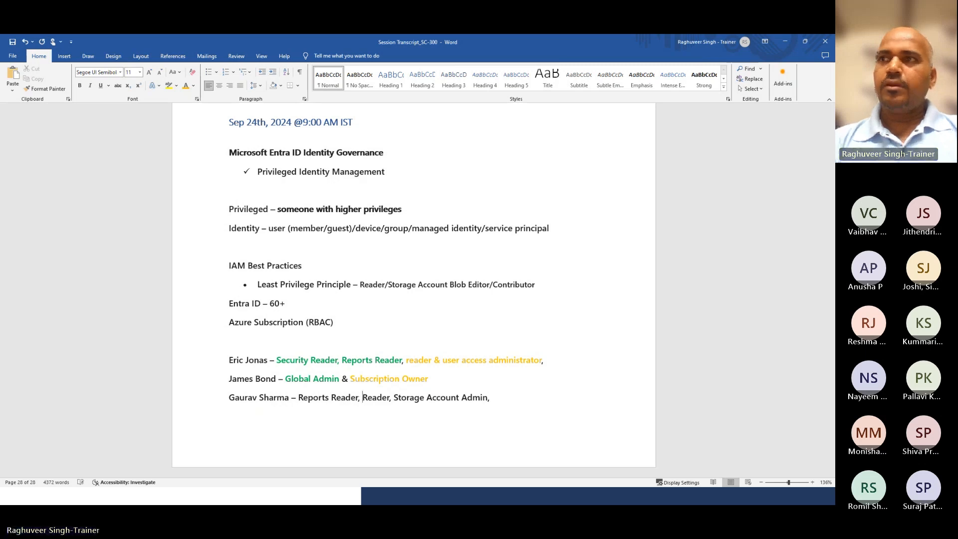
{"action": "left_click", "coordinate": [427, 396]}
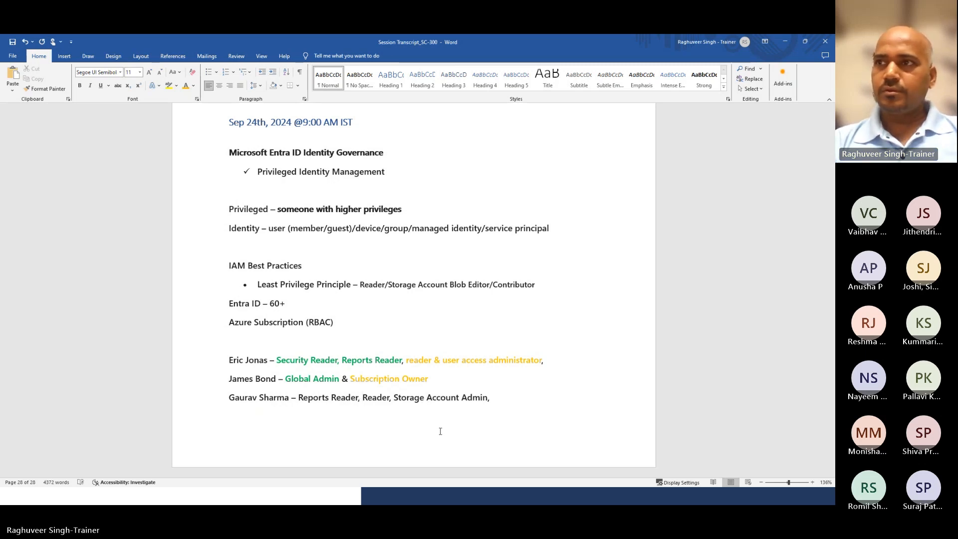
{"action": "key", "text": "BackSpace"}
{"action": "key", "text": "BackSpace"}
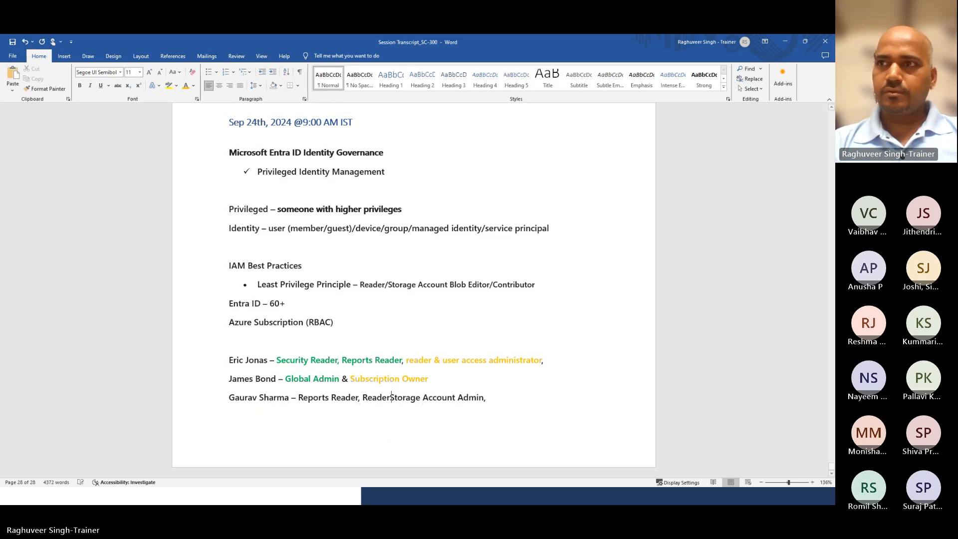
Colour 'Reports Reader' green and 'Reader & Storage Account Admin' orange on the third user's line.
{"action": "type", "text": "&"}
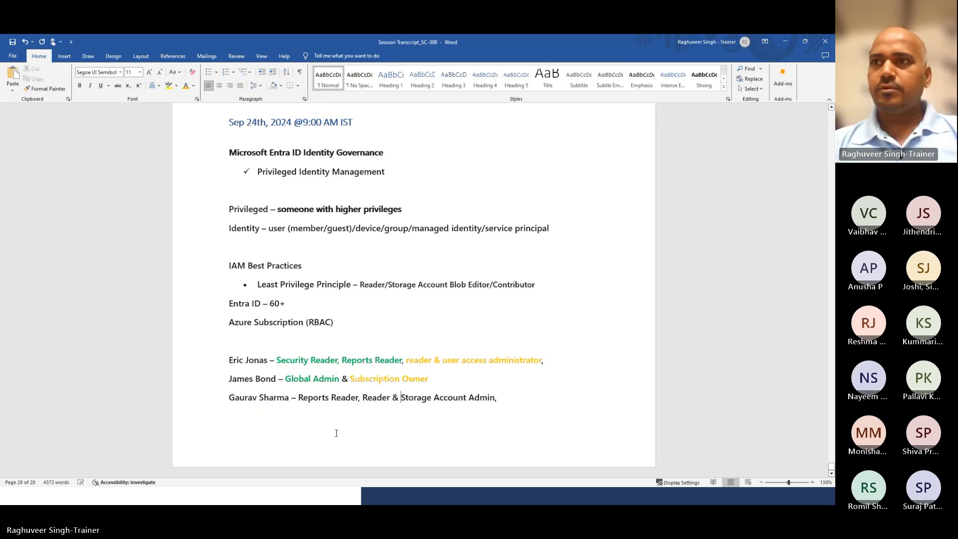
{"action": "left_click_drag", "start_coordinate": [298, 397], "coordinate": [358, 398]}
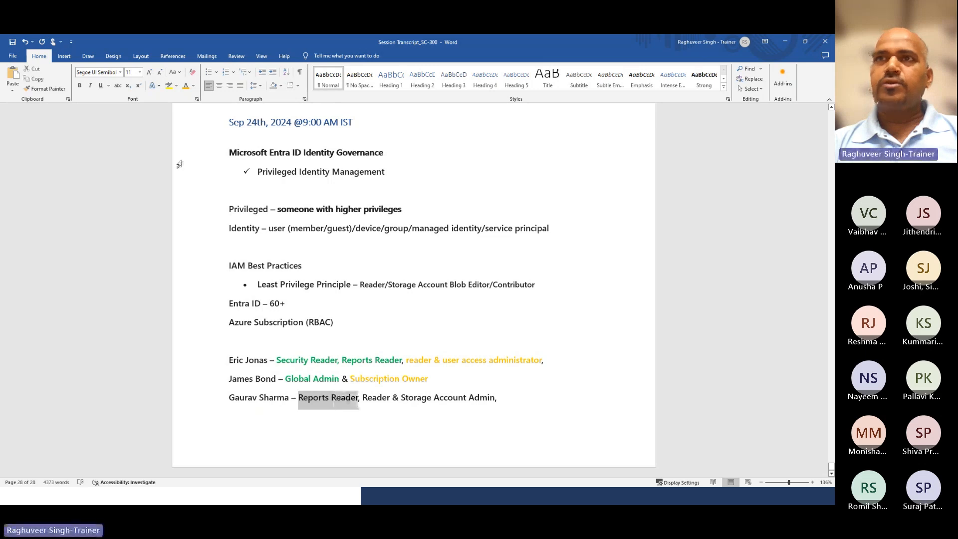
{"action": "left_click", "coordinate": [193, 85]}
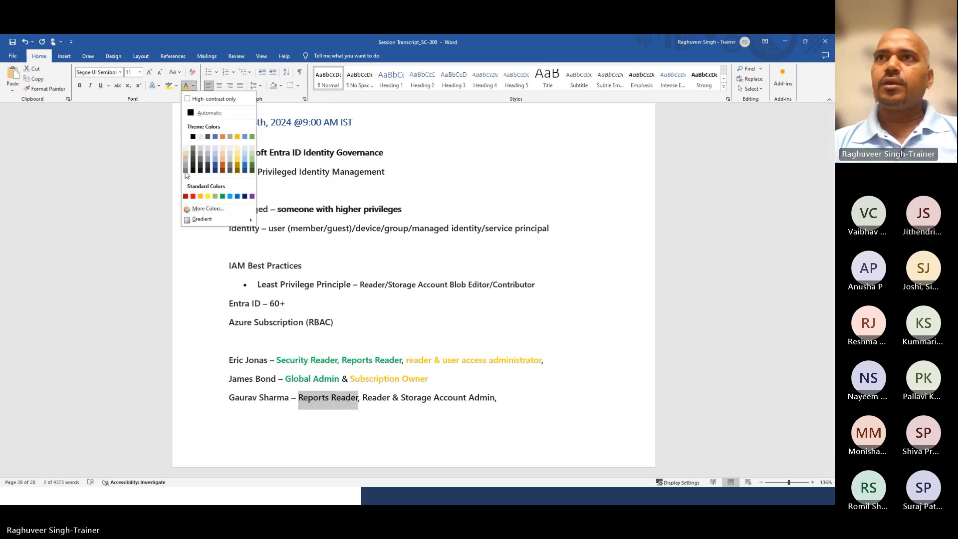
{"action": "left_click", "coordinate": [217, 198]}
{"action": "left_click", "coordinate": [364, 399]}
{"action": "left_click_drag", "start_coordinate": [363, 398], "coordinate": [494, 397]}
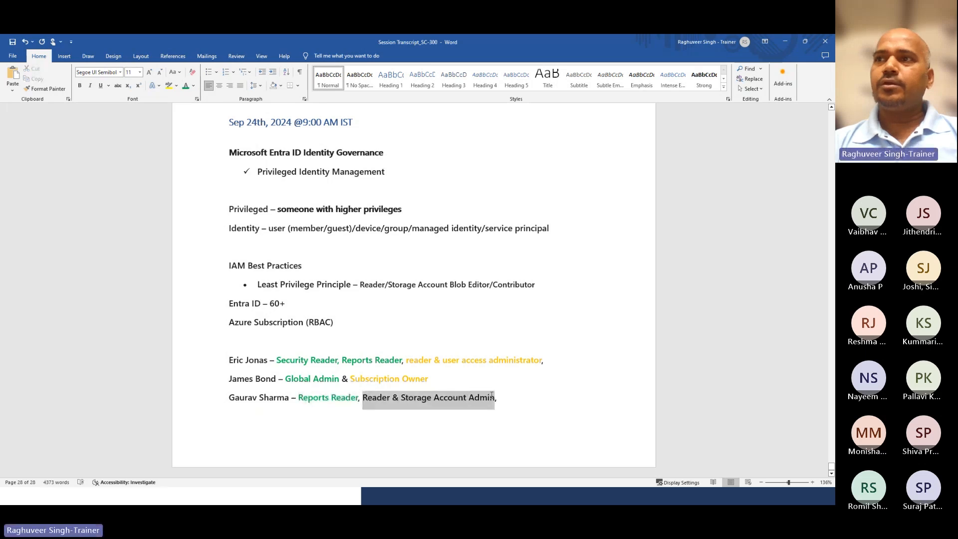
{"action": "left_click", "coordinate": [194, 86]}
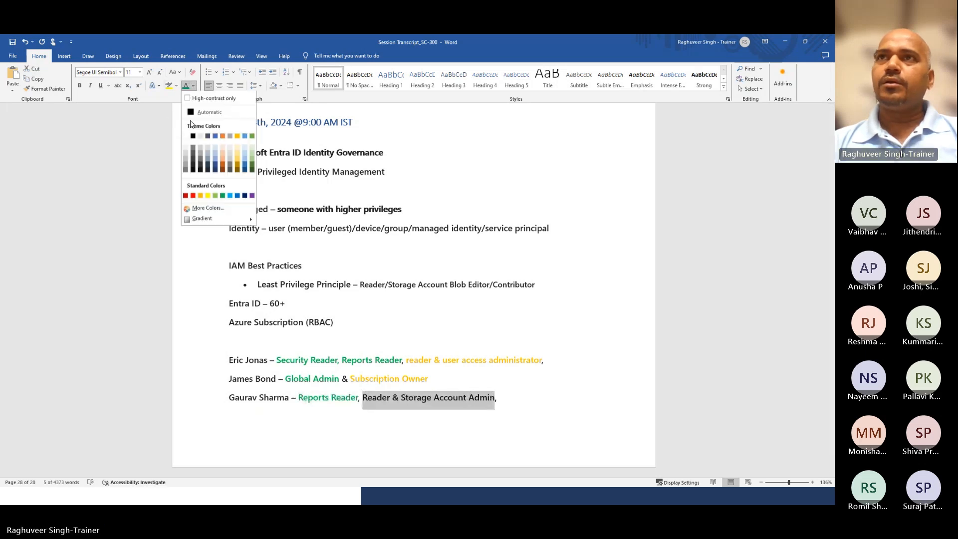
{"action": "left_click", "coordinate": [200, 197]}
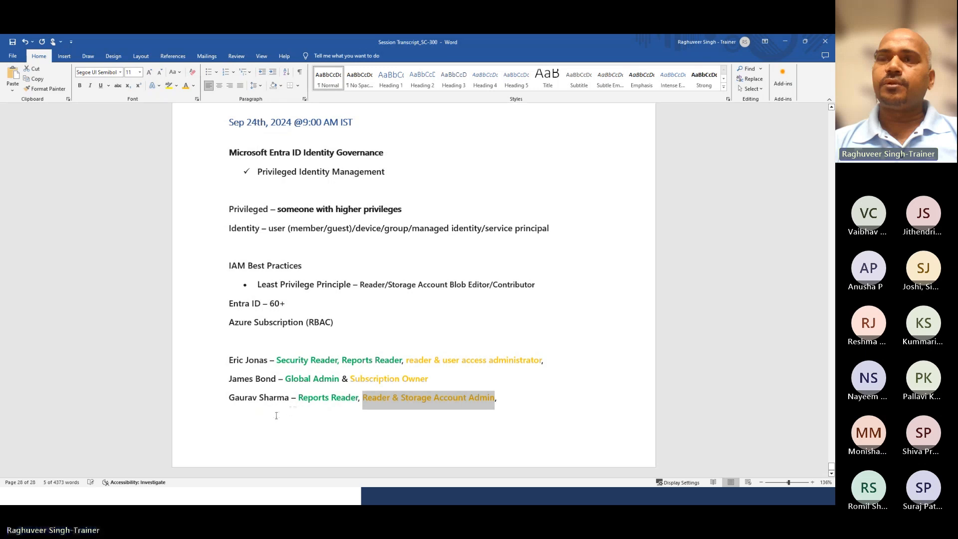
{"action": "left_click", "coordinate": [276, 405]}
Delete the trailing comma at the end of the third user's line.
{"action": "left_click_drag", "start_coordinate": [228, 400], "coordinate": [507, 401]}
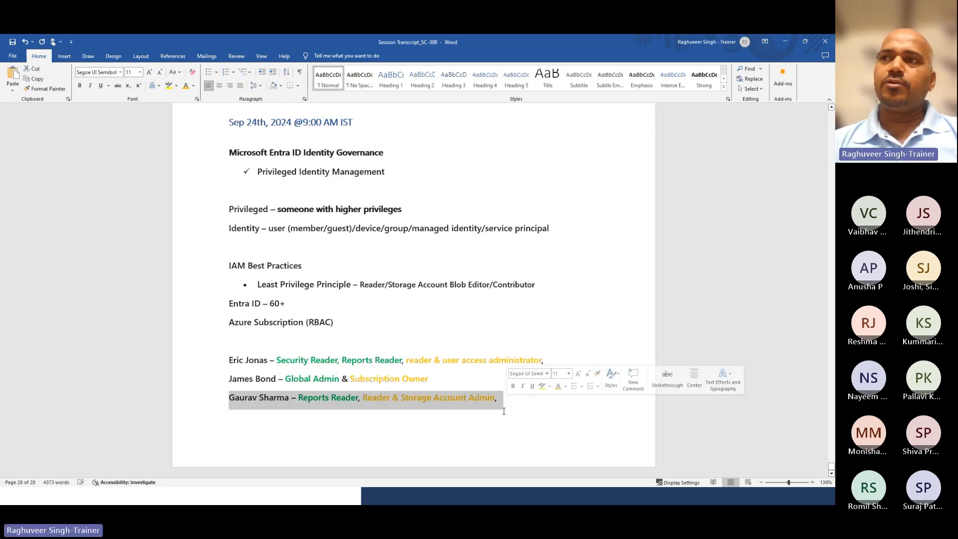
{"action": "left_click", "coordinate": [499, 401]}
{"action": "key", "text": "BackSpace"}
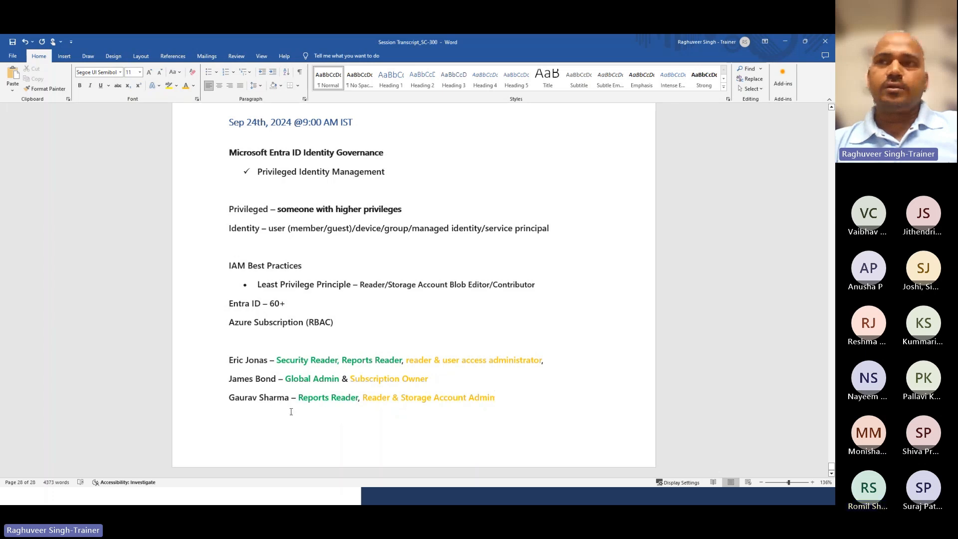
Replace 'Admin' with 'Contributor' so the role reads 'Reader & Storage Account Contributor'.
{"action": "left_click_drag", "start_coordinate": [298, 399], "coordinate": [390, 398]}
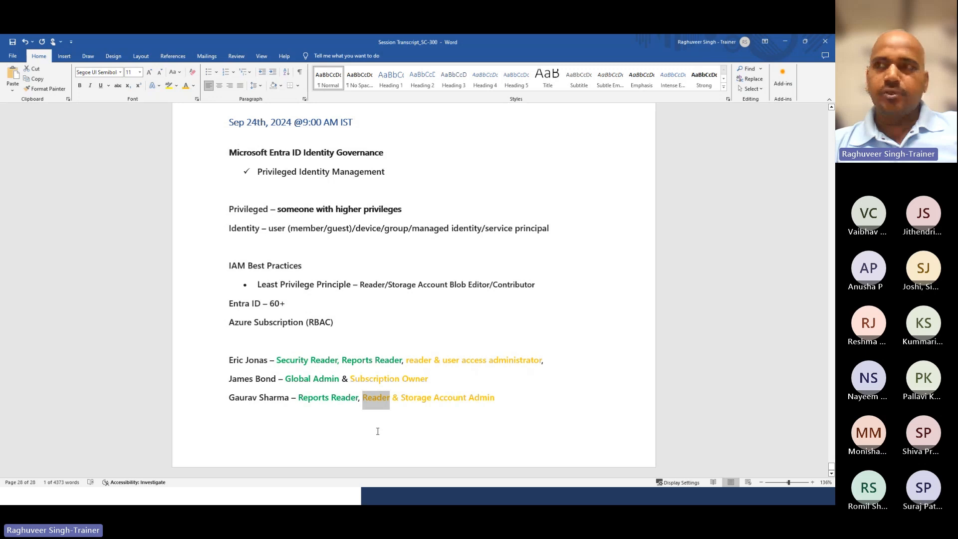
{"action": "left_click", "coordinate": [410, 402]}
{"action": "left_click_drag", "start_coordinate": [400, 398], "coordinate": [483, 396]}
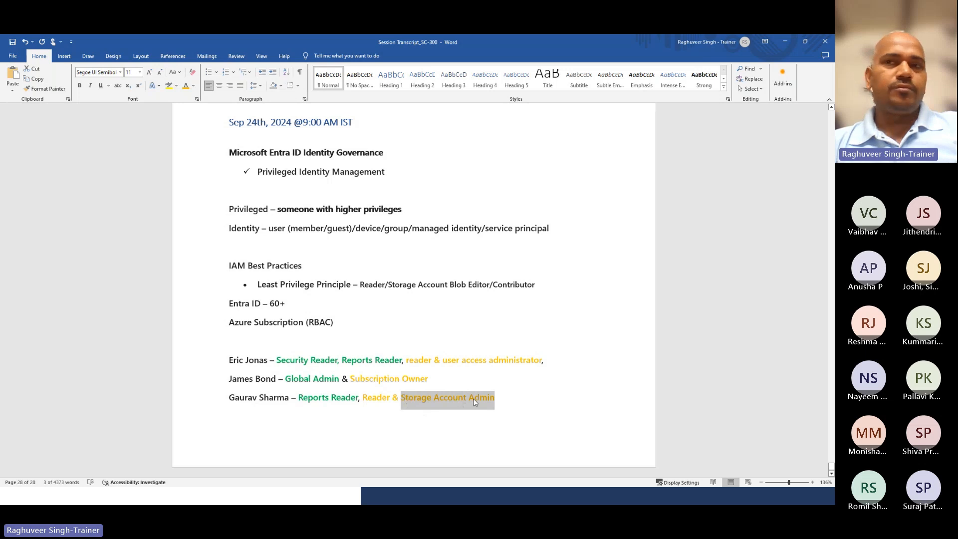
{"action": "left_click_drag", "start_coordinate": [469, 398], "coordinate": [495, 395]}
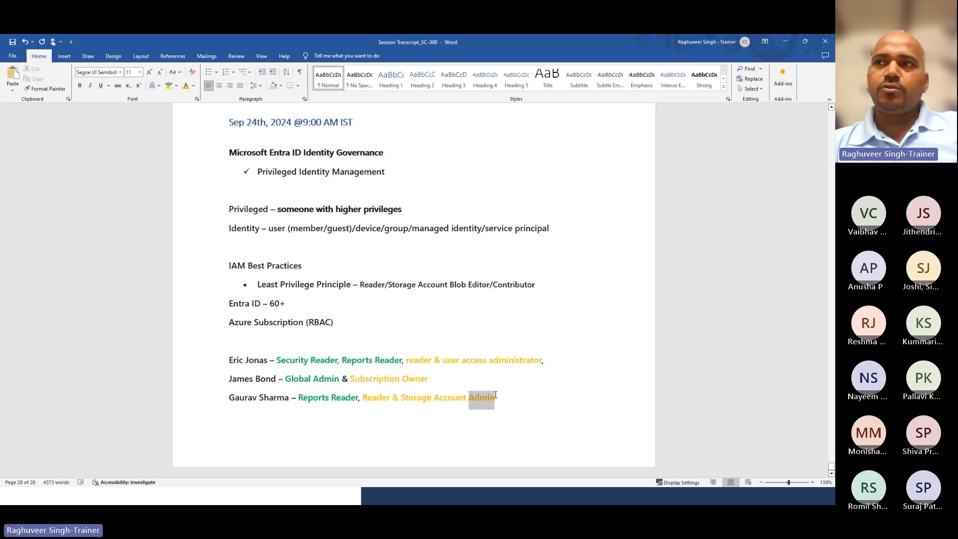
{"action": "type", "text": "Contributor"}
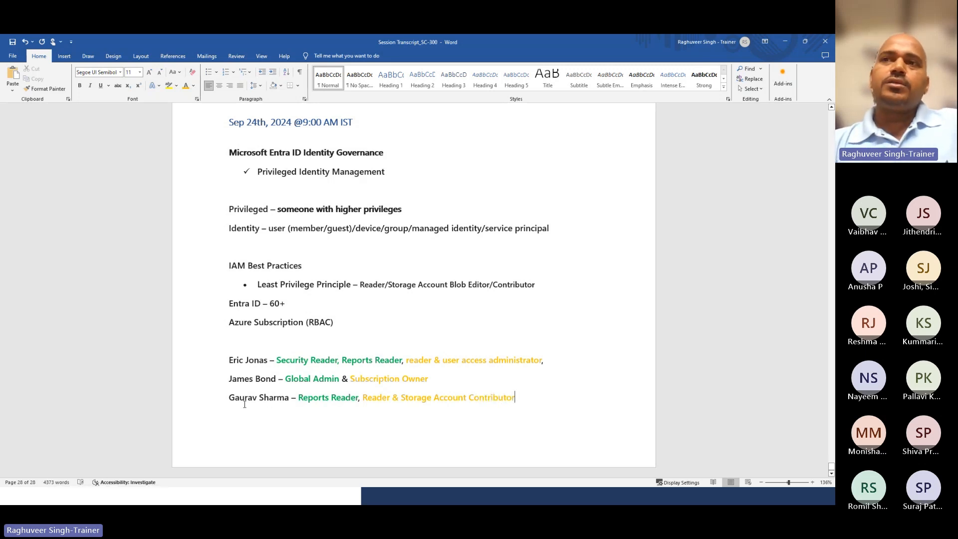
{"action": "left_click_drag", "start_coordinate": [226, 396], "coordinate": [340, 442]}
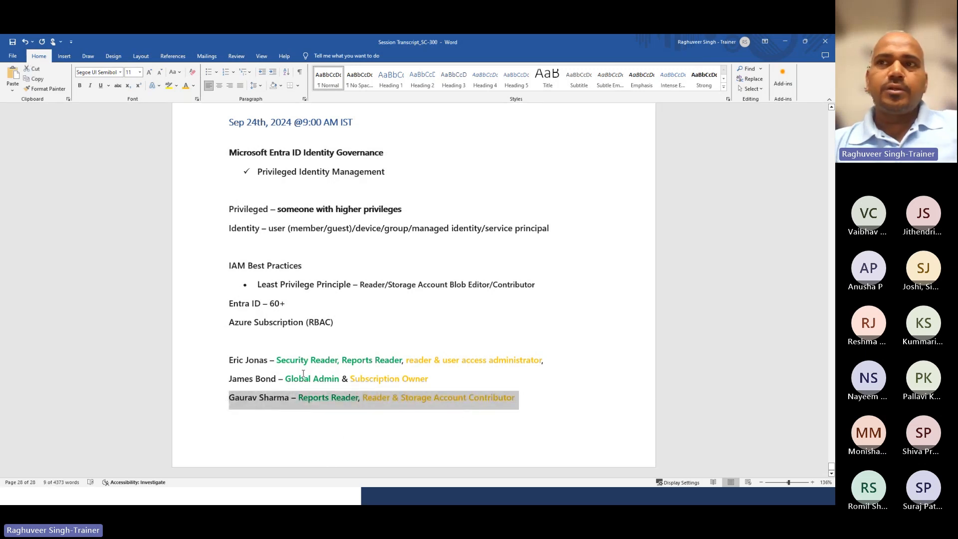
In the Entra All roles list, filter by 'reader' and tick the Reports Reader role.
{"action": "left_click", "coordinate": [283, 436]}
{"action": "key", "text": "alt+Tab"}
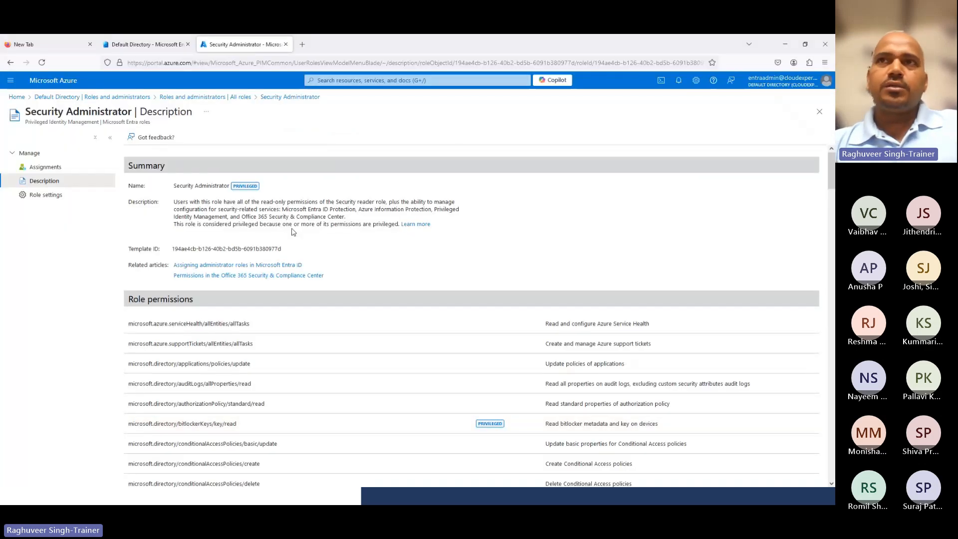
{"action": "left_click", "coordinate": [340, 81]}
{"action": "left_click", "coordinate": [197, 97]}
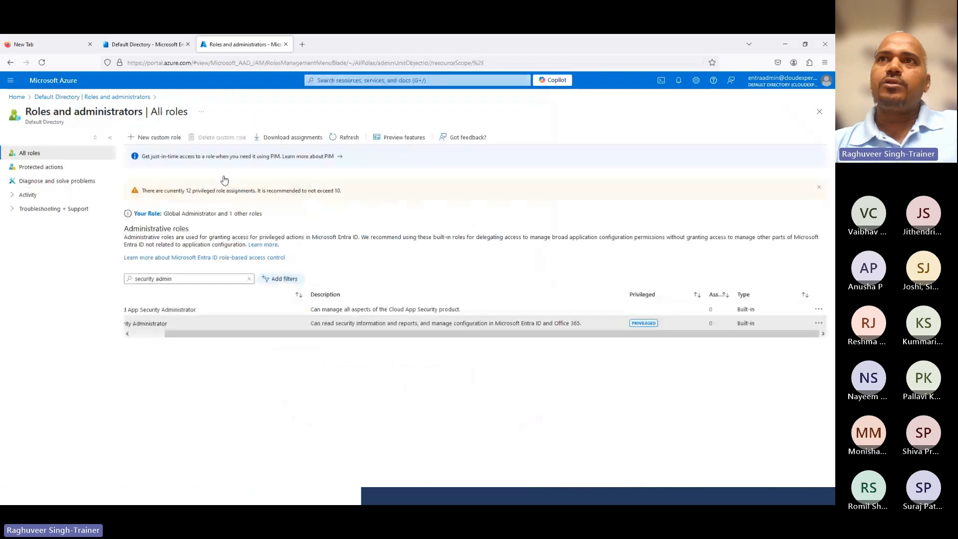
{"action": "key", "text": "ctrl+a"}
{"action": "type", "text": "r"}
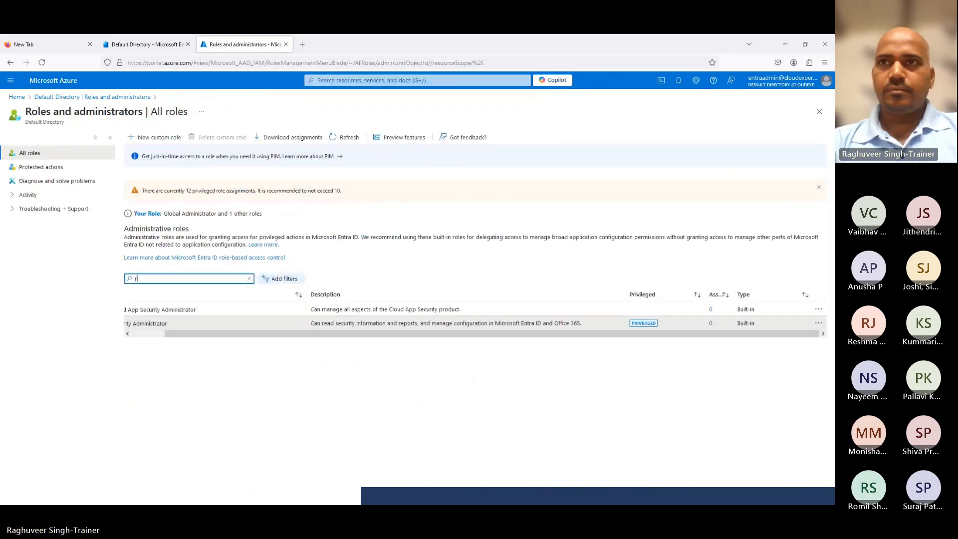
{"action": "type", "text": "eader"}
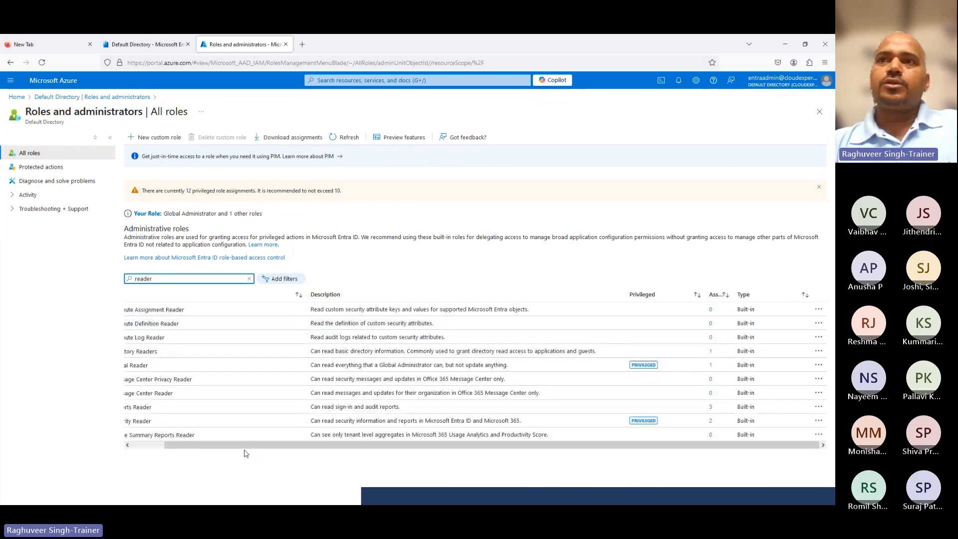
{"action": "left_click_drag", "start_coordinate": [244, 449], "coordinate": [98, 428]}
{"action": "left_click", "coordinate": [131, 406]}
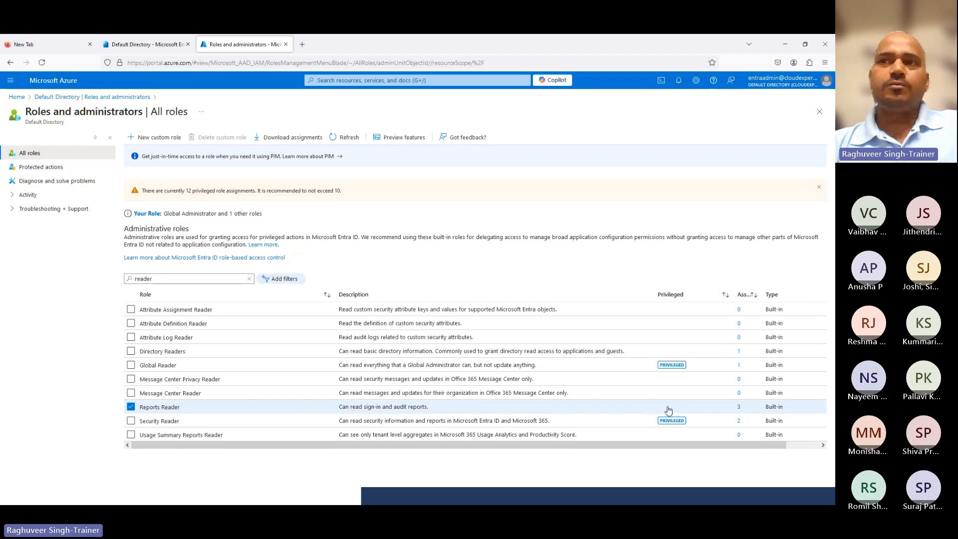
{"action": "left_click", "coordinate": [342, 80]}
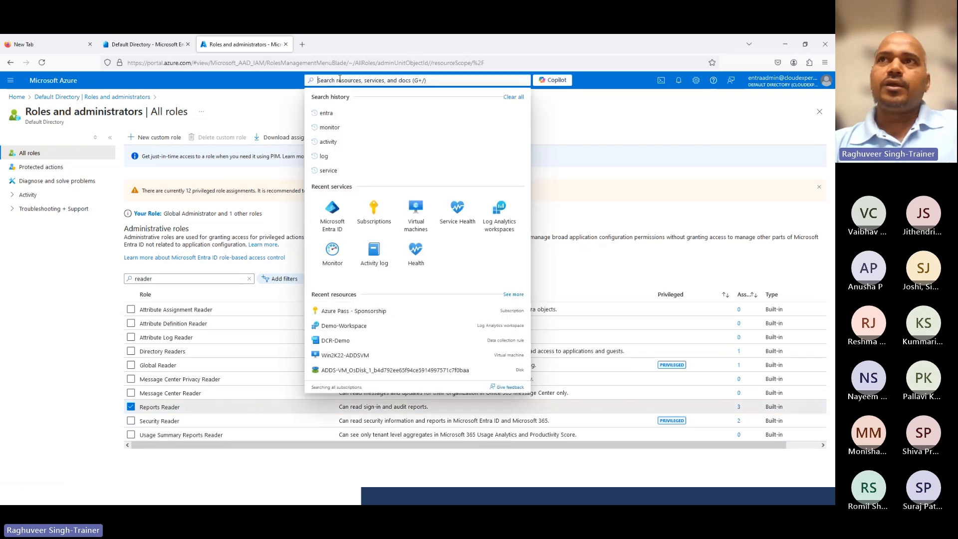
Go through Subscriptions to the Azure Pass - Sponsorship subscription's Access control (IAM) page.
{"action": "left_click", "coordinate": [361, 207]}
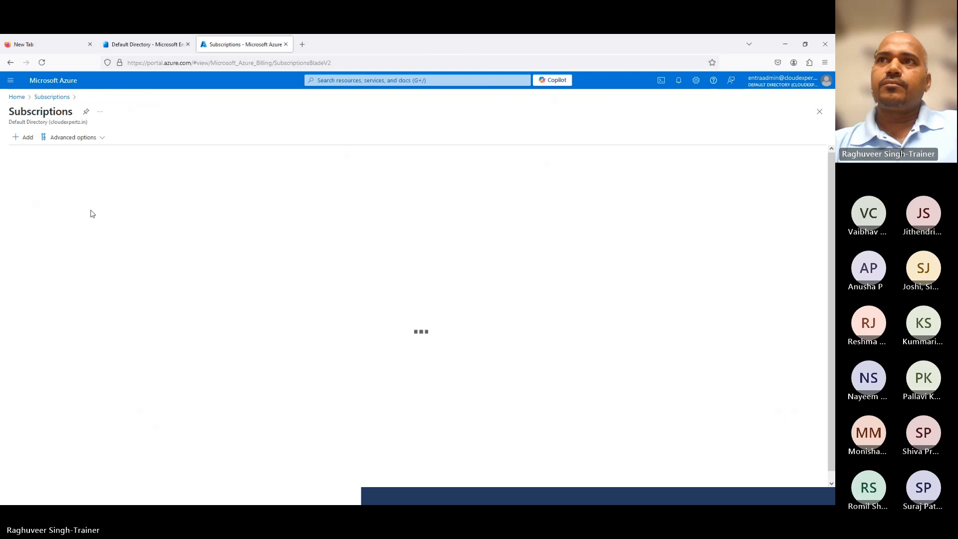
{"action": "left_click", "coordinate": [56, 211]}
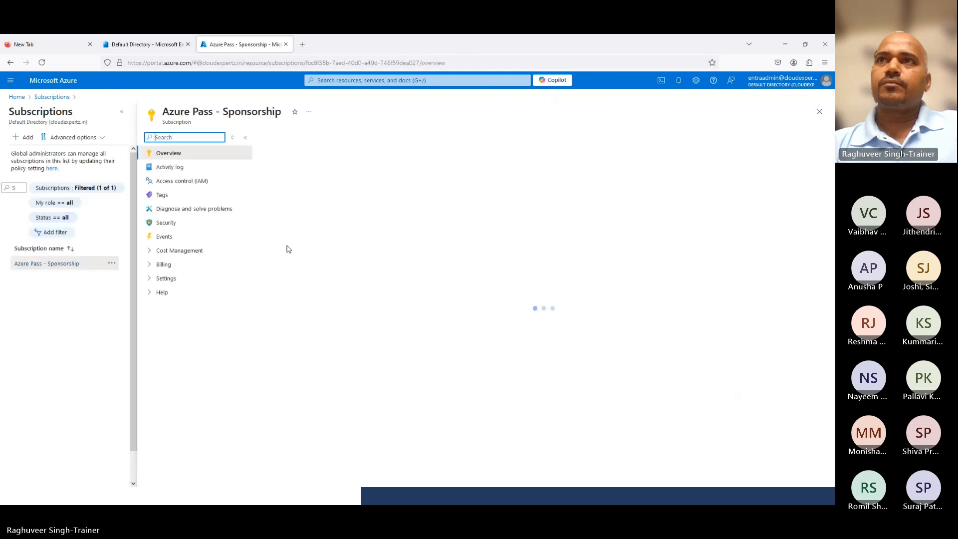
{"action": "left_click", "coordinate": [167, 166]}
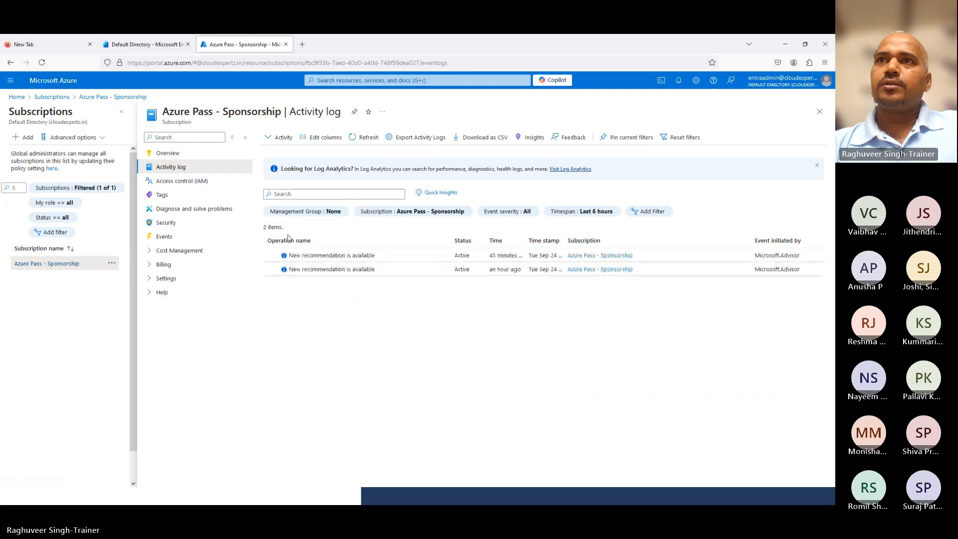
{"action": "left_click", "coordinate": [167, 153]}
{"action": "left_click", "coordinate": [172, 180]}
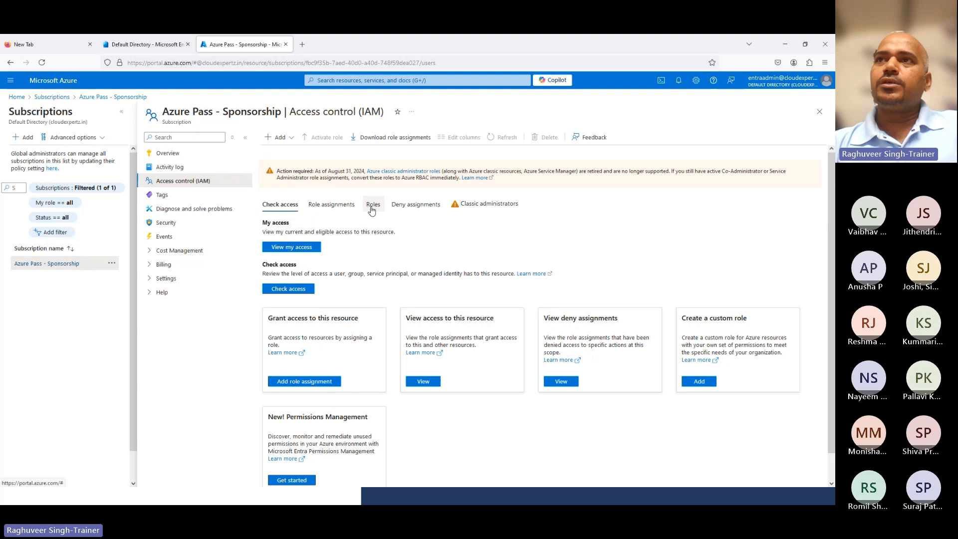
On the Roles tab, view privileged administrator and job function roles, and tick Reader.
{"action": "left_click", "coordinate": [369, 208]}
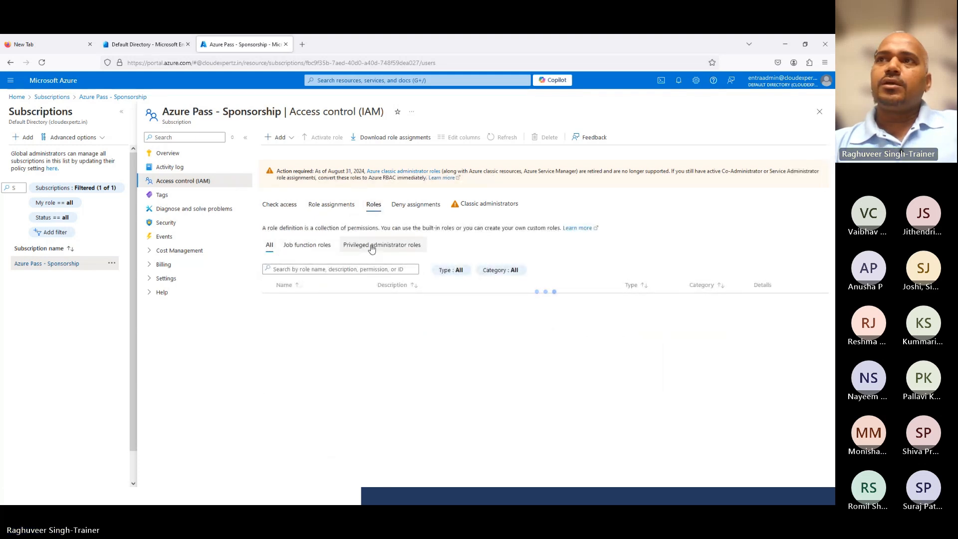
{"action": "left_click", "coordinate": [352, 247]}
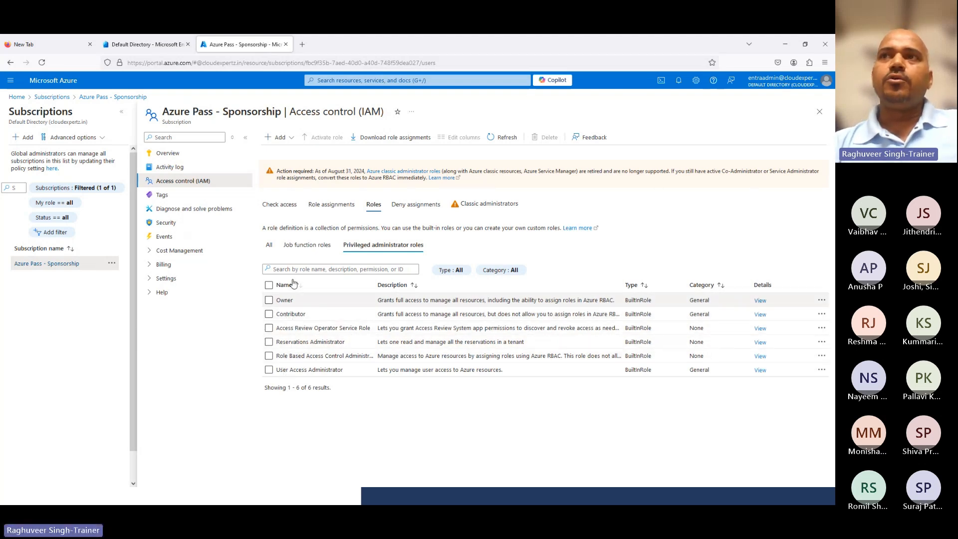
{"action": "left_click", "coordinate": [309, 246]}
{"action": "left_click", "coordinate": [269, 300]}
Search the roles for 'storage' and tick Storage Account Contributor.
{"action": "scroll", "coordinate": [299, 349], "scroll_direction": "down", "scroll_amount": 5}
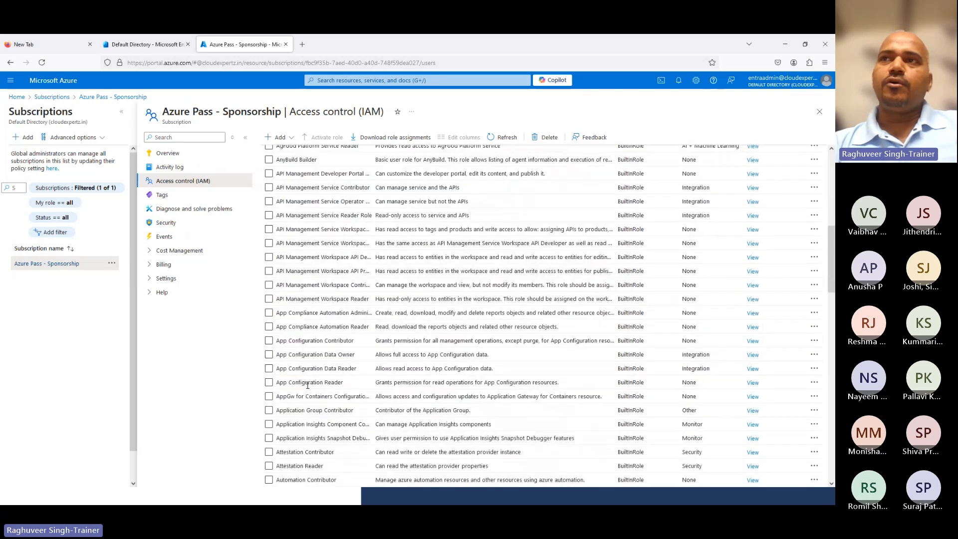
{"action": "scroll", "coordinate": [305, 383], "scroll_direction": "up", "scroll_amount": 5}
{"action": "left_click", "coordinate": [290, 270]}
{"action": "type", "text": "s"}
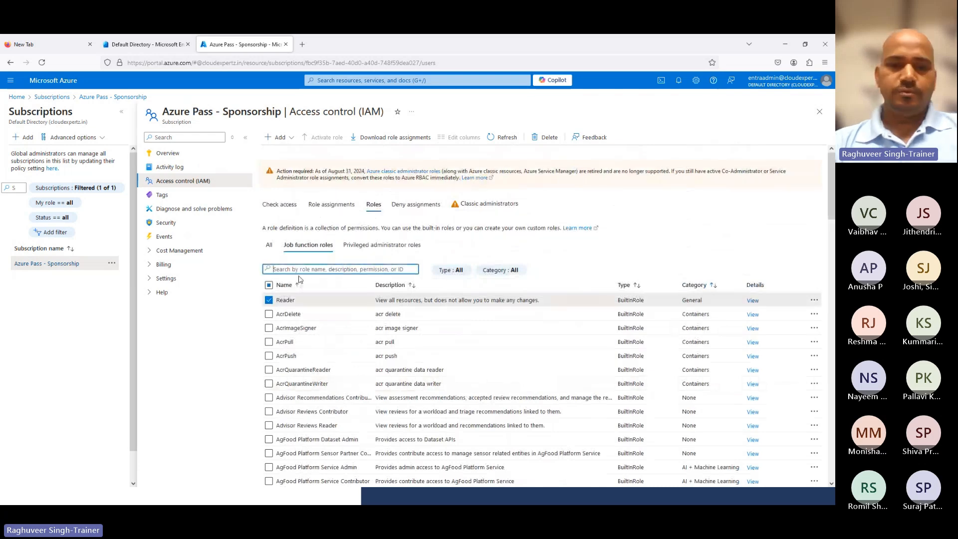
{"action": "type", "text": "troag"}
{"action": "key", "text": "BackSpace"}
{"action": "key", "text": "BackSpace"}
{"action": "key", "text": "BackSpace"}
{"action": "key", "text": "BackSpace"}
{"action": "type", "text": "torage"}
{"action": "scroll", "coordinate": [544, 314], "scroll_direction": "down", "scroll_amount": 5}
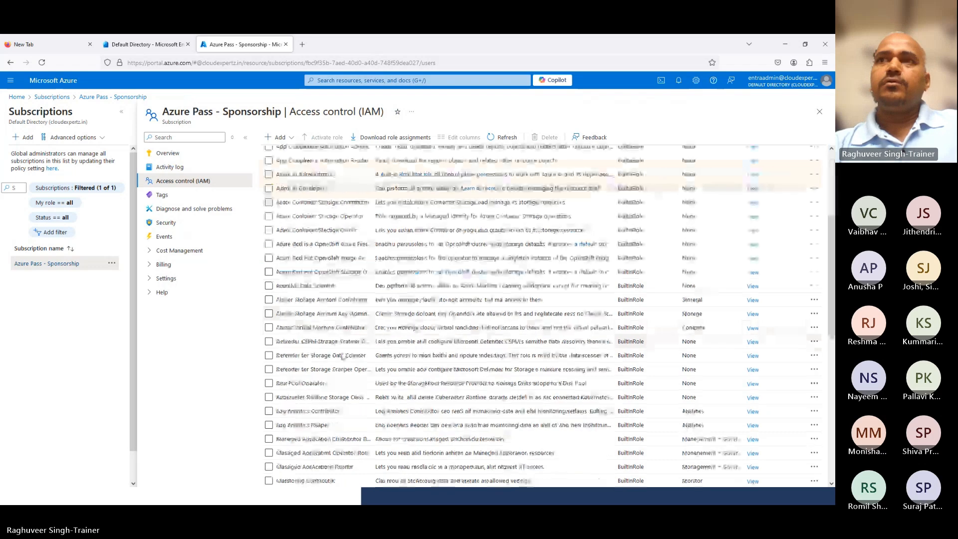
{"action": "scroll", "coordinate": [299, 399], "scroll_direction": "down", "scroll_amount": 5}
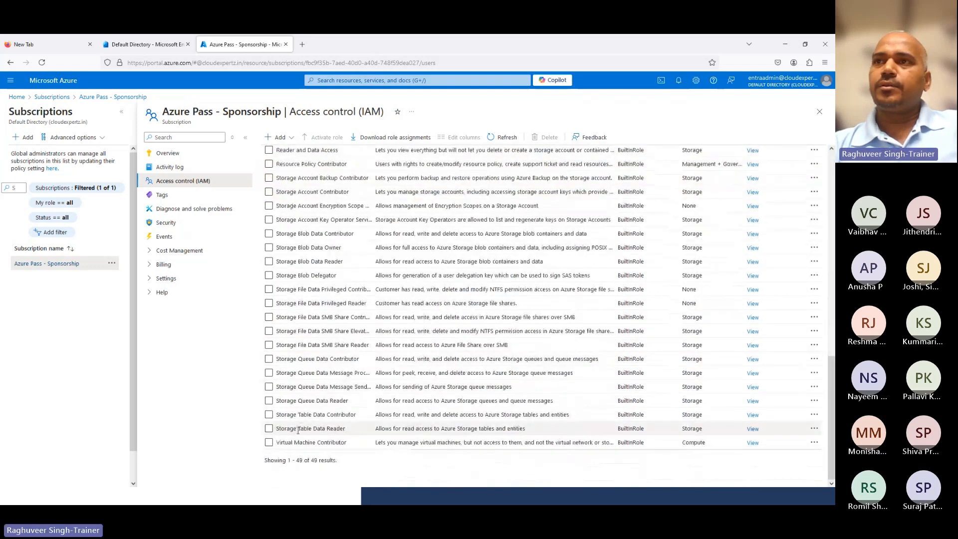
{"action": "scroll", "coordinate": [321, 400], "scroll_direction": "up", "scroll_amount": 1}
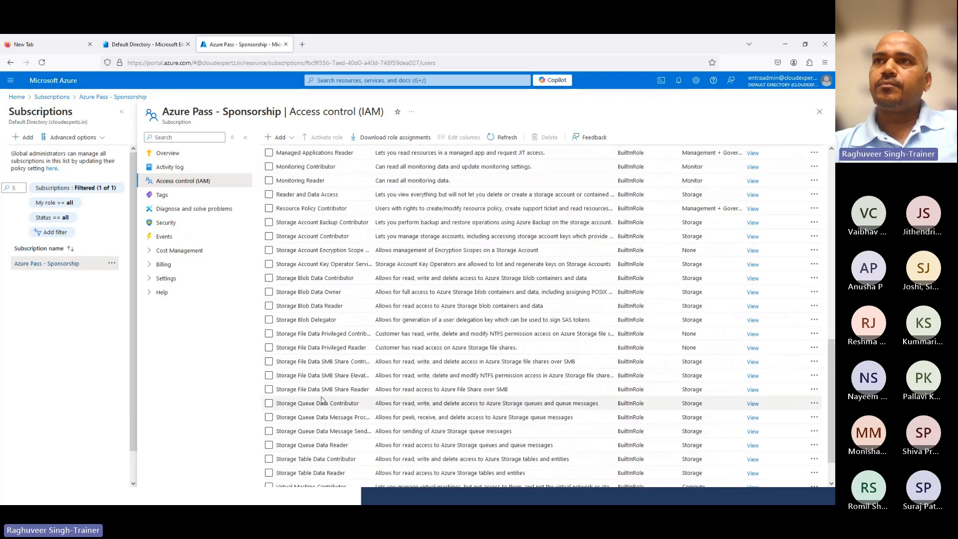
{"action": "left_click", "coordinate": [269, 235]}
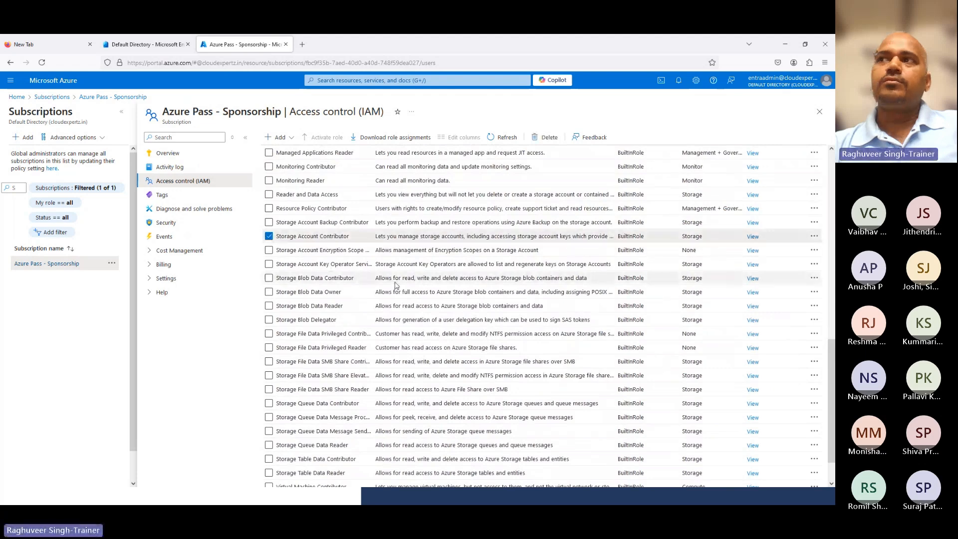
Minimize the browser to return to the Word notes and deselect the last user's line.
{"action": "scroll", "coordinate": [395, 285], "scroll_direction": "up", "scroll_amount": 10}
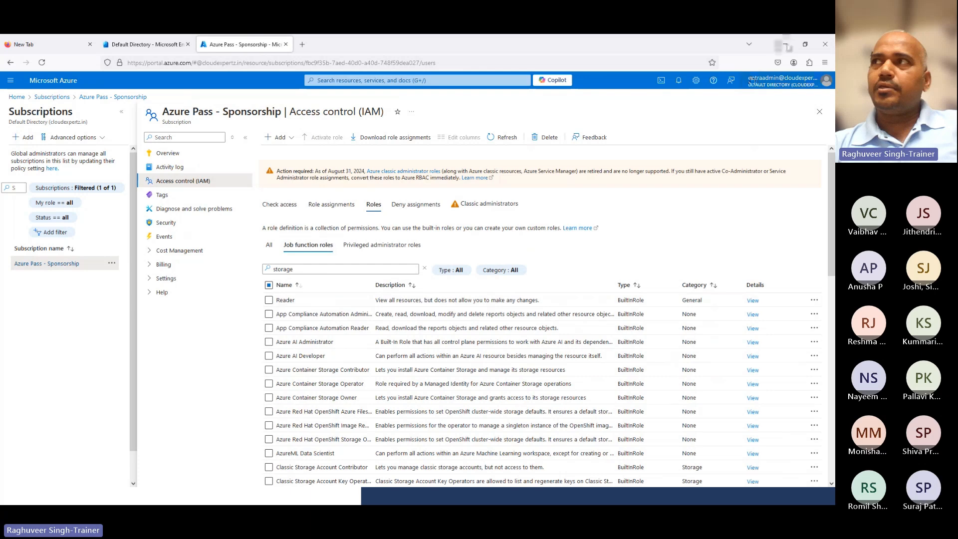
{"action": "left_click", "coordinate": [785, 44]}
{"action": "left_click", "coordinate": [345, 400]}
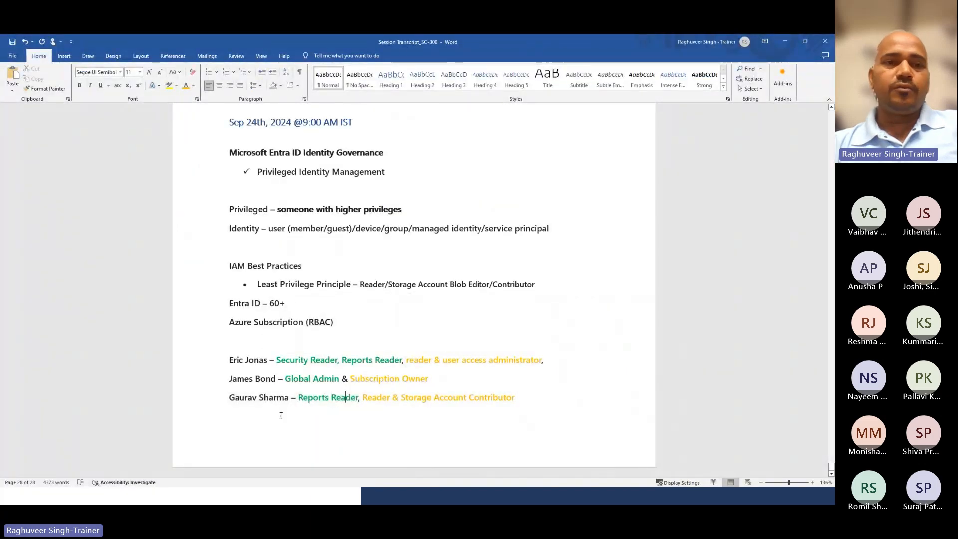
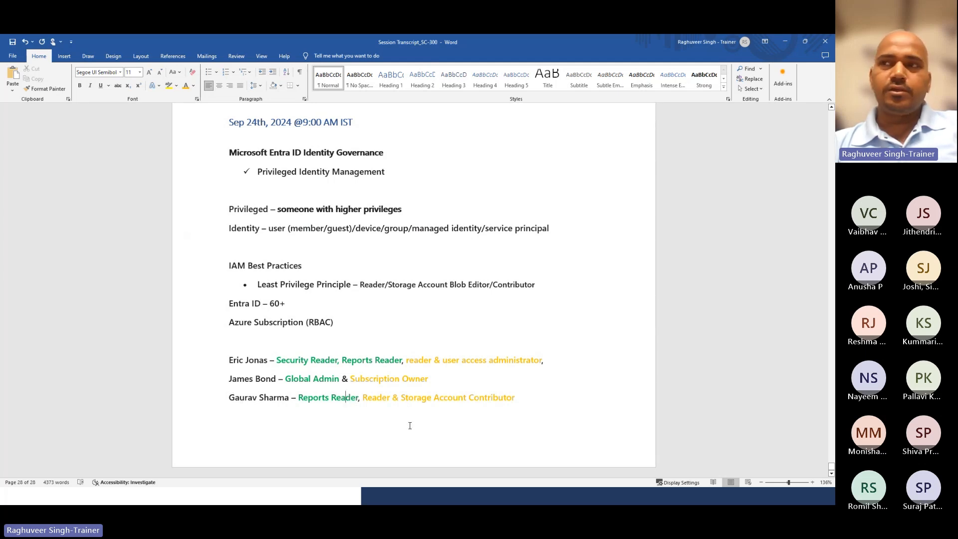
Highlight Storage Account Contributor on the last user line, then return to the Azure roles page.
{"action": "left_click_drag", "start_coordinate": [402, 397], "coordinate": [494, 397]}
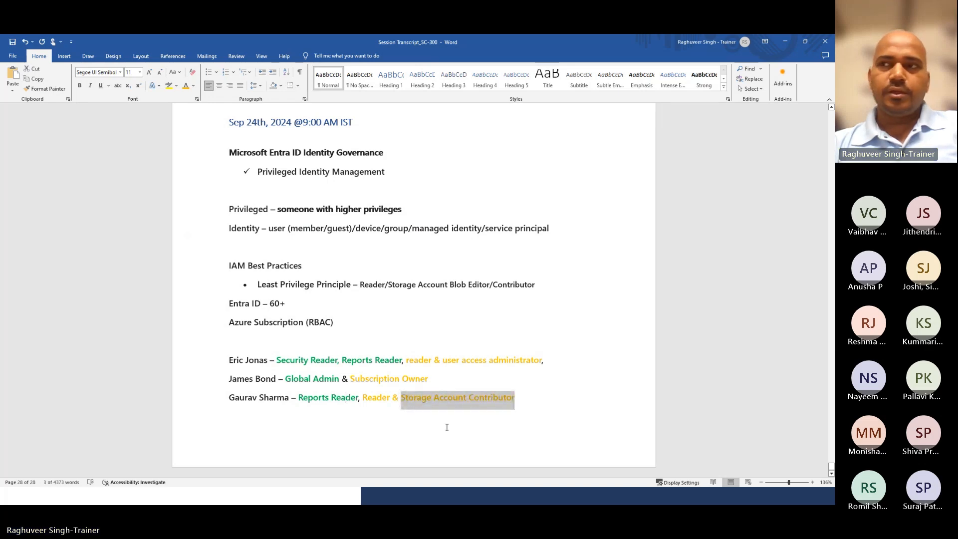
{"action": "key", "text": "alt+Tab"}
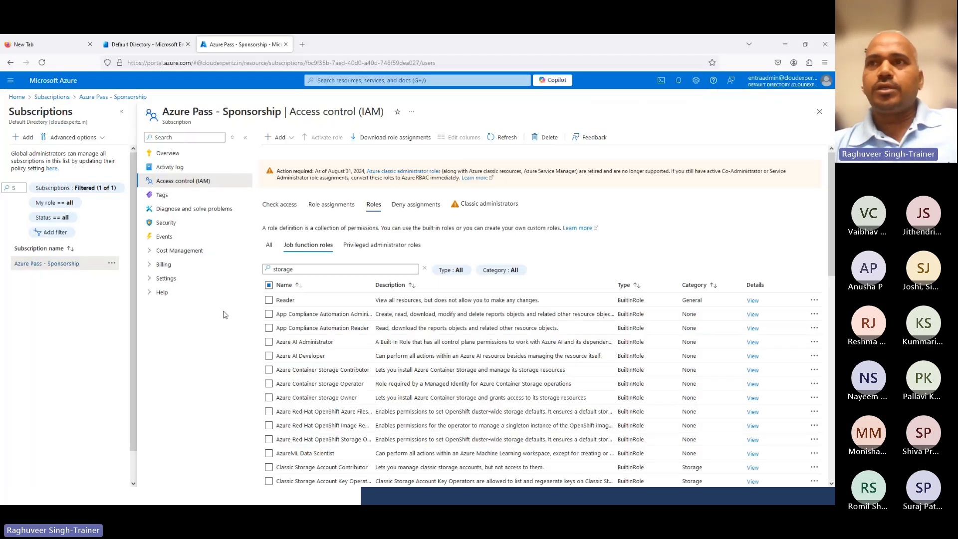
Read through the Storage Account Contributor role description in the storage-filtered list.
{"action": "scroll", "coordinate": [335, 378], "scroll_direction": "down", "scroll_amount": 8}
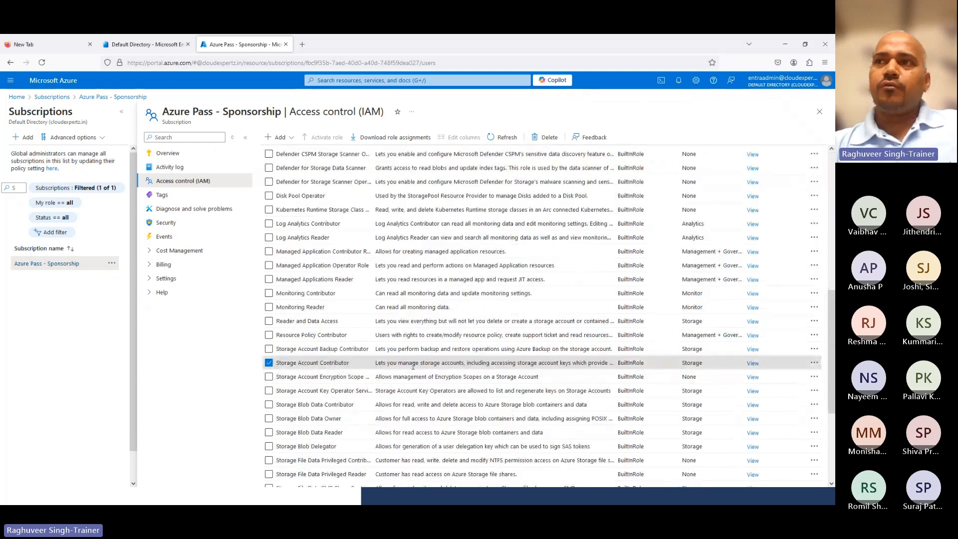
{"action": "left_click_drag", "start_coordinate": [421, 363], "coordinate": [575, 364]}
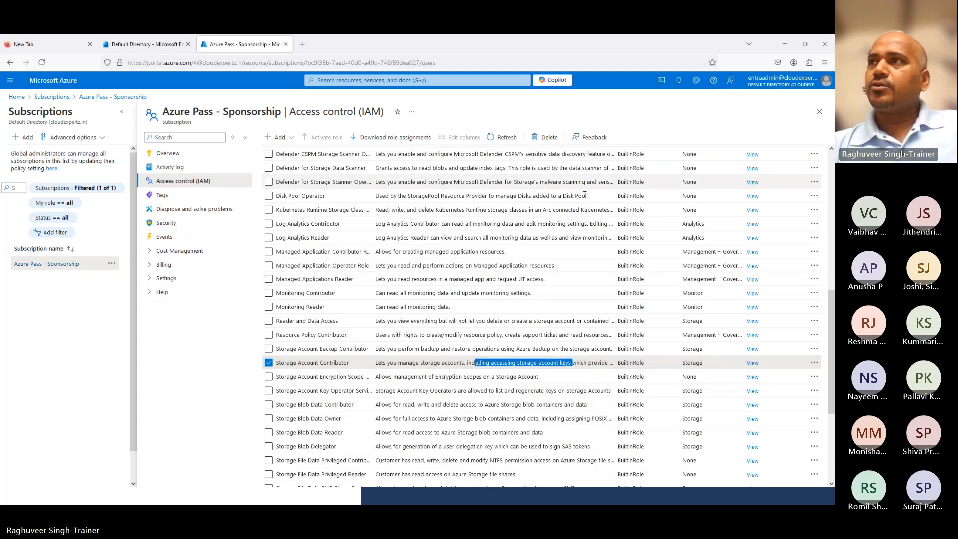
{"action": "scroll", "coordinate": [585, 194], "scroll_direction": "up", "scroll_amount": 10}
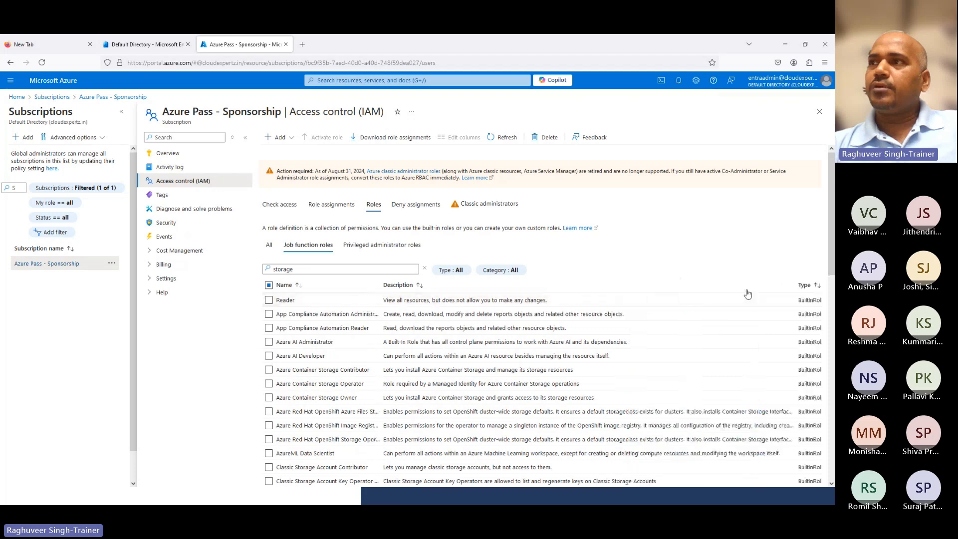
{"action": "scroll", "coordinate": [747, 293], "scroll_direction": "down", "scroll_amount": 10}
{"action": "left_click_drag", "start_coordinate": [601, 363], "coordinate": [703, 363]}
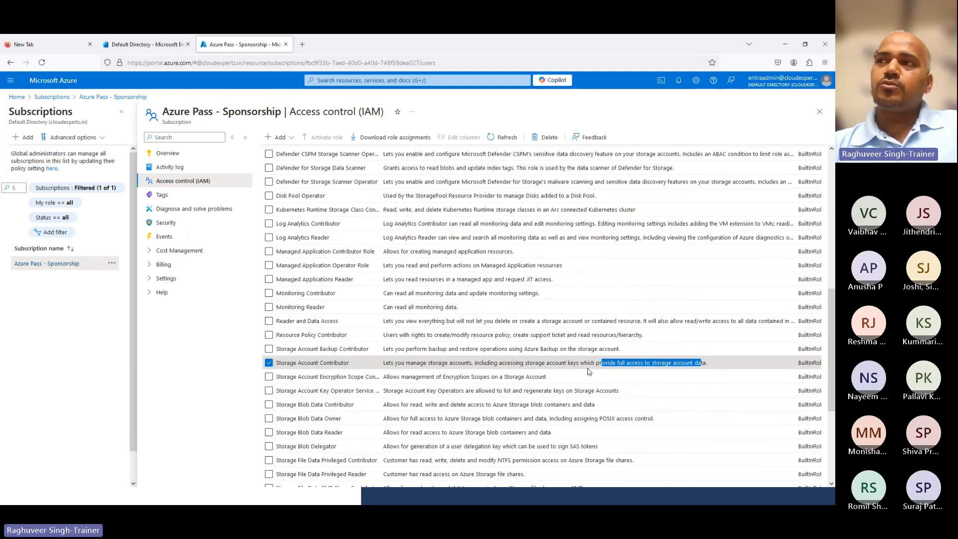
{"action": "scroll", "coordinate": [587, 371], "scroll_direction": "down", "scroll_amount": 3}
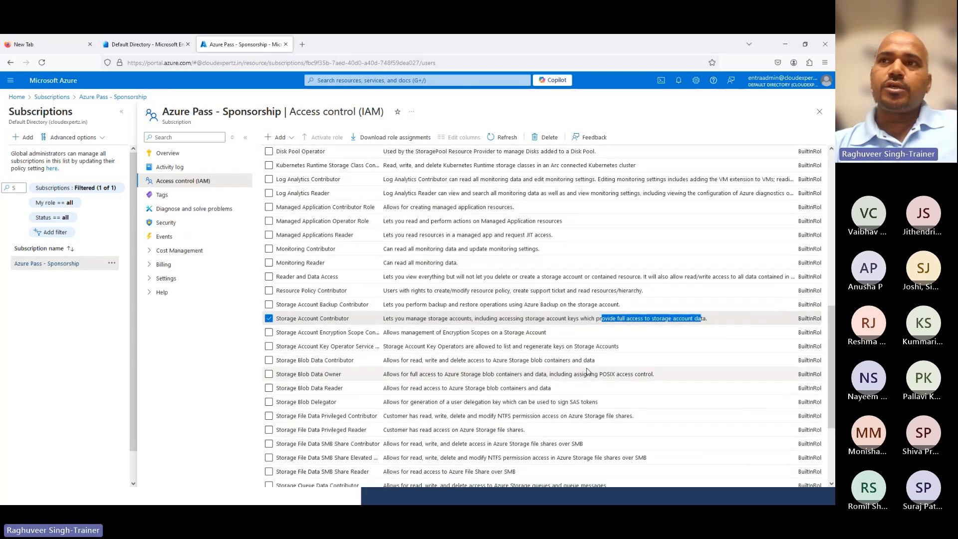
{"action": "scroll", "coordinate": [307, 346], "scroll_direction": "down", "scroll_amount": 2}
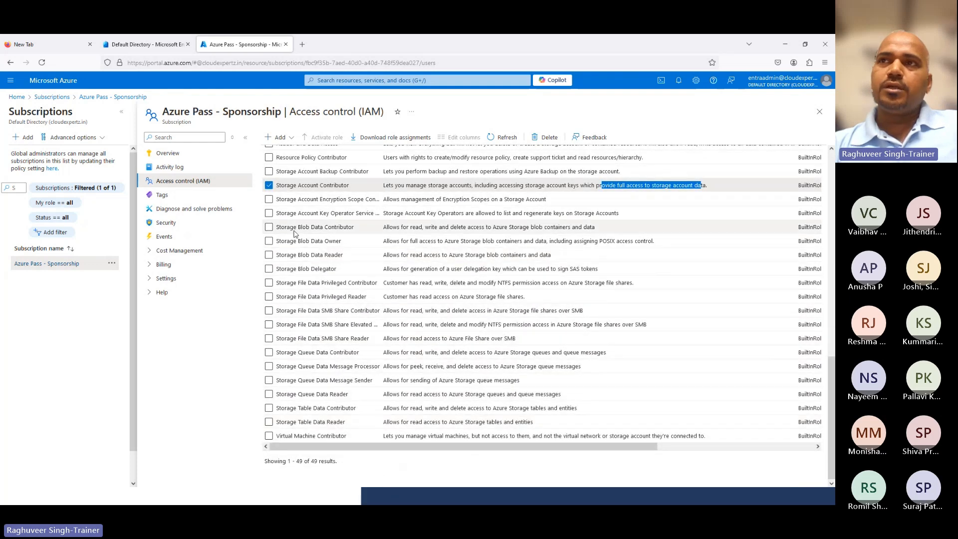
Tick Storage Blob Data, File Data Privileged, Queue Data and Table Data Contributor roles.
{"action": "left_click", "coordinate": [268, 228]}
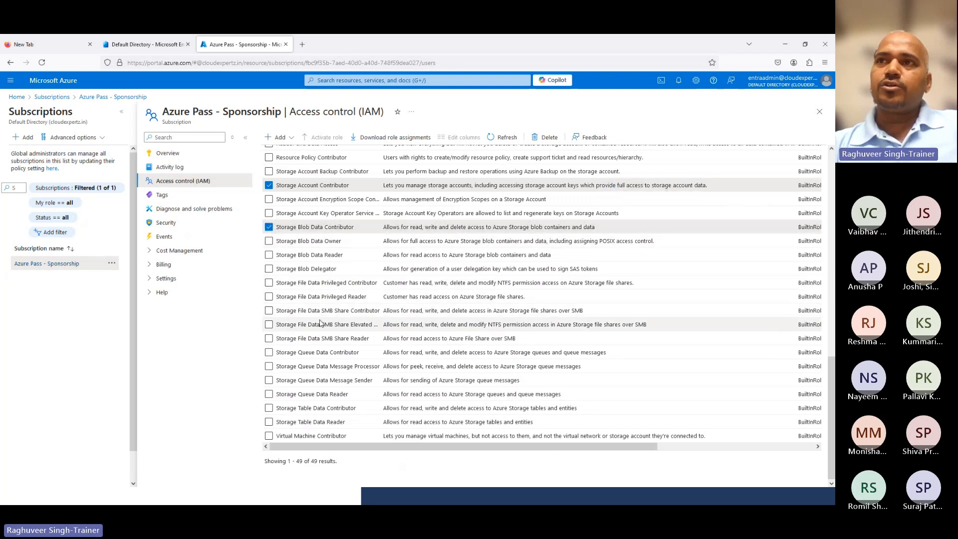
{"action": "left_click", "coordinate": [308, 284]}
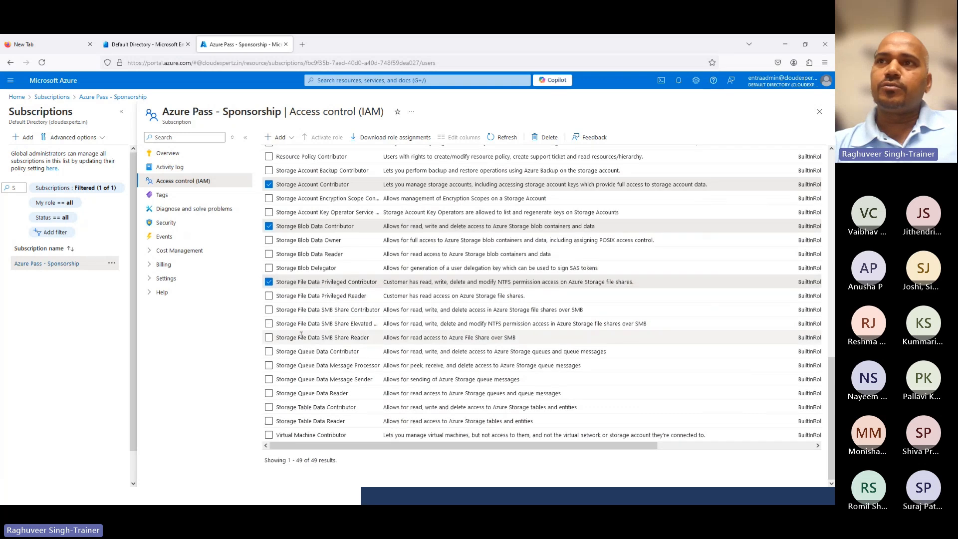
{"action": "left_click", "coordinate": [269, 352]}
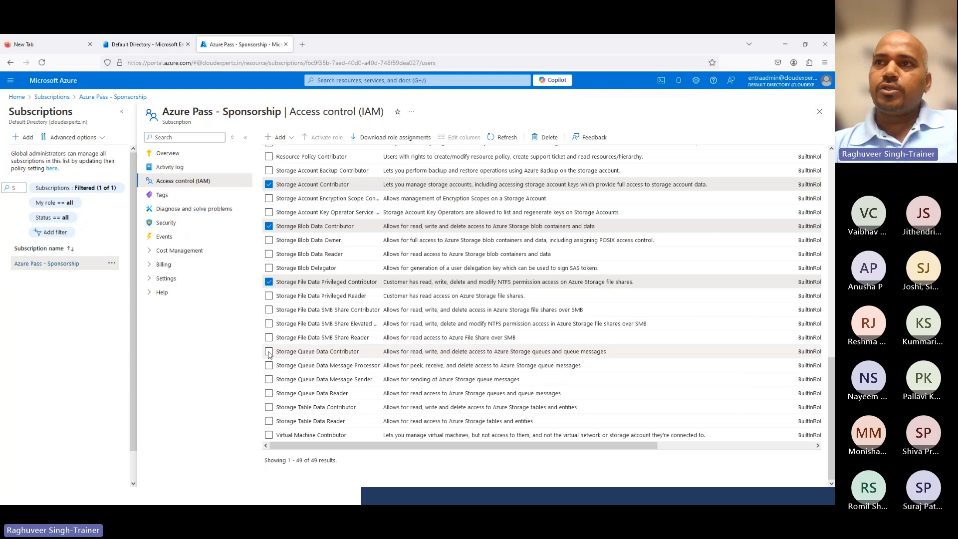
{"action": "left_click", "coordinate": [269, 408]}
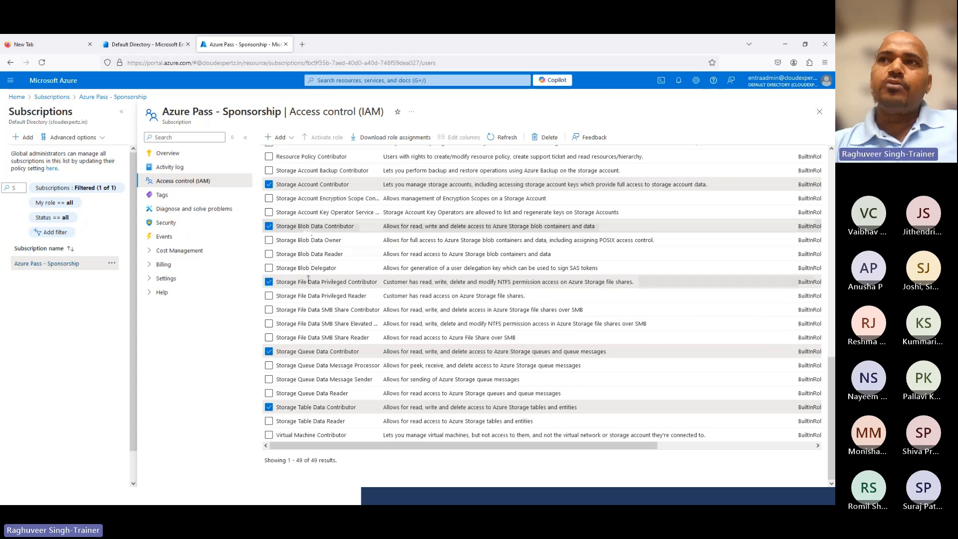
{"action": "scroll", "coordinate": [284, 281], "scroll_direction": "up", "scroll_amount": 3}
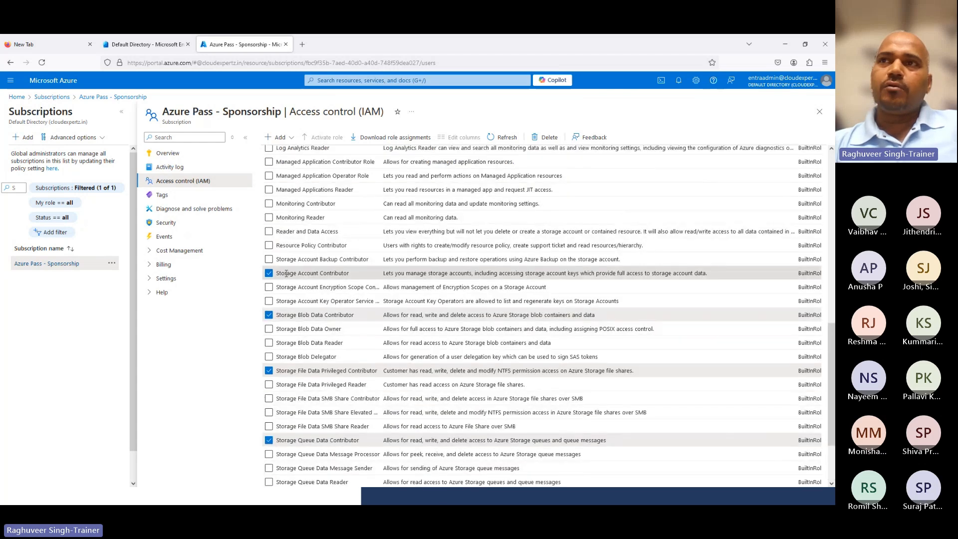
{"action": "left_click_drag", "start_coordinate": [299, 273], "coordinate": [348, 273]}
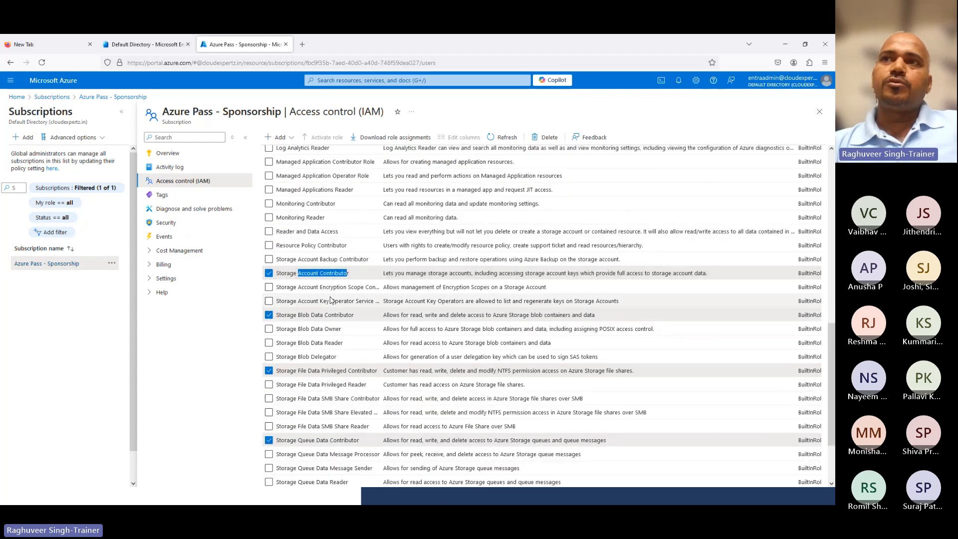
{"action": "scroll", "coordinate": [283, 241], "scroll_direction": "down", "scroll_amount": 3}
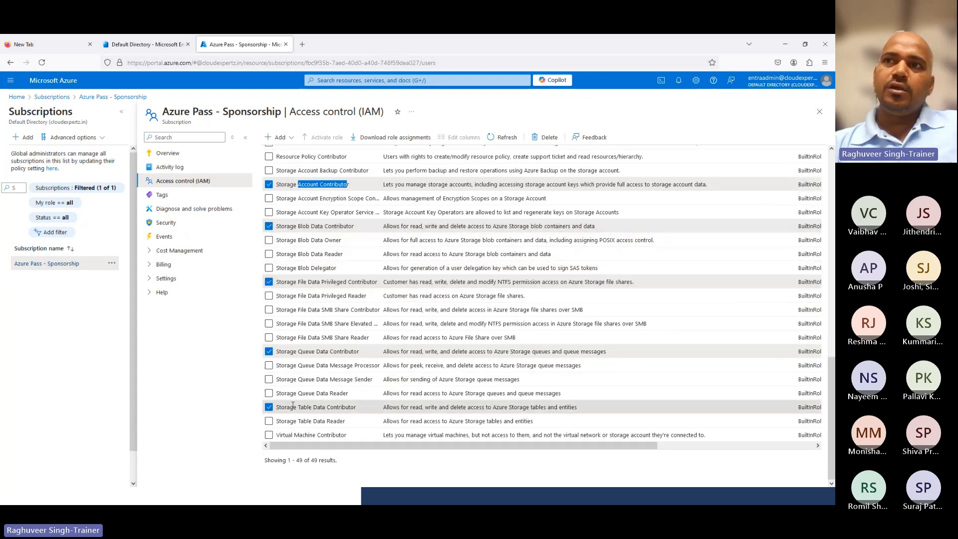
{"action": "left_click_drag", "start_coordinate": [346, 446], "coordinate": [409, 446]}
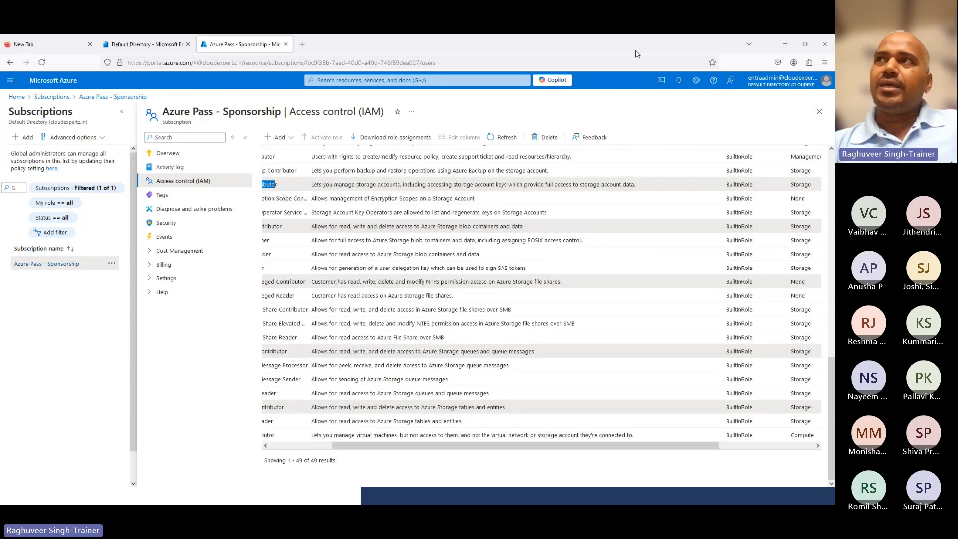
Back in Word, add a new line after the last user's Storage Account Contributor role.
{"action": "left_click", "coordinate": [786, 47]}
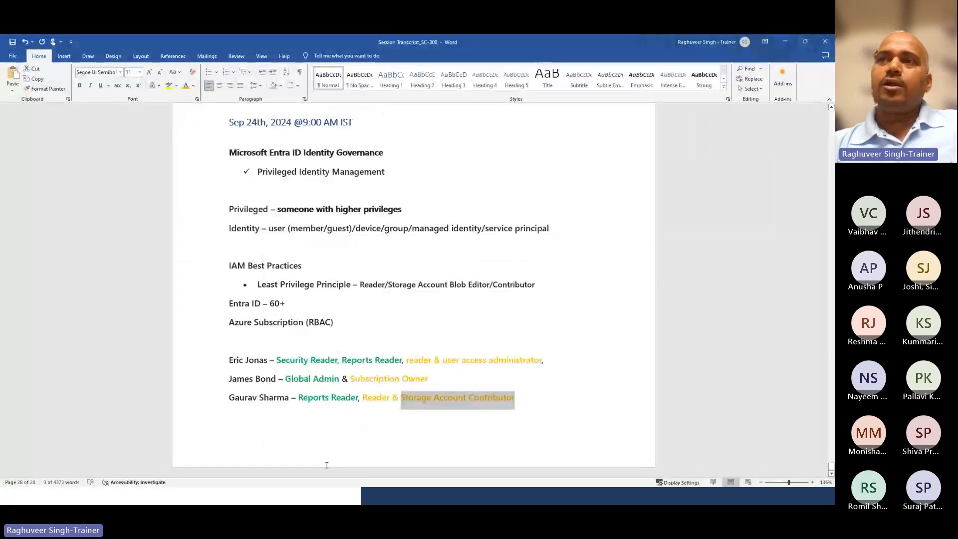
{"action": "left_click", "coordinate": [382, 398]}
{"action": "left_click_drag", "start_coordinate": [401, 398], "coordinate": [515, 399]}
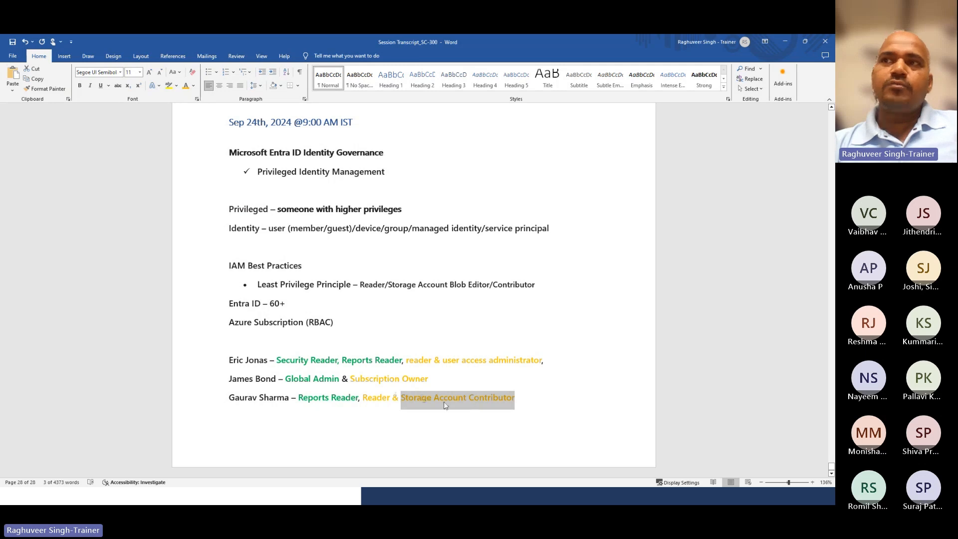
{"action": "left_click", "coordinate": [537, 399]}
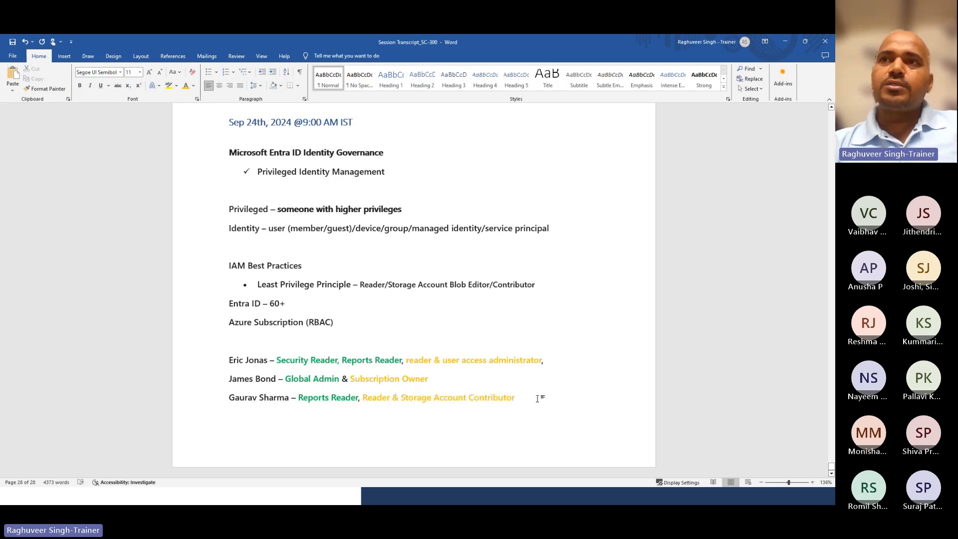
{"action": "key", "text": "Return"}
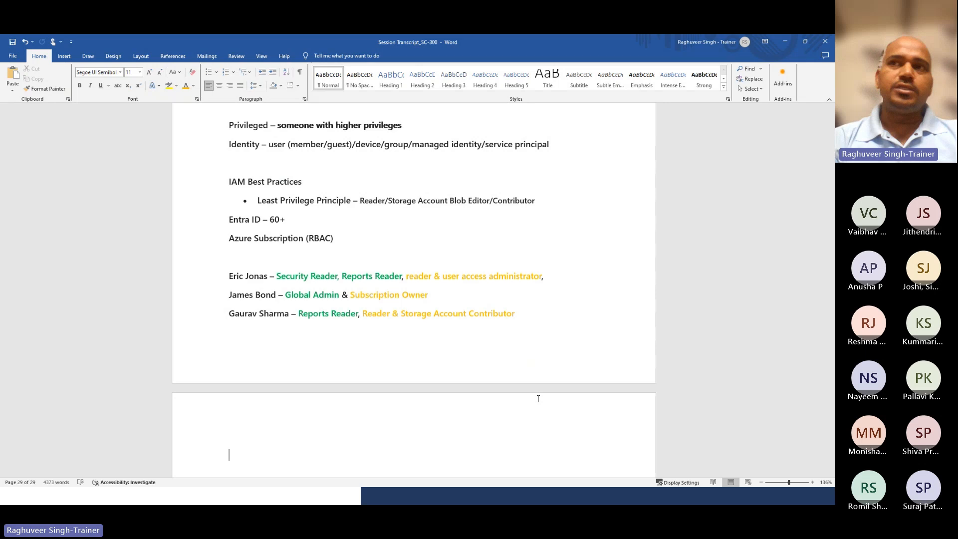
Review the three users' role lines in the Sep 24th, 2024 notes.
{"action": "scroll", "coordinate": [568, 250], "scroll_direction": "up", "scroll_amount": 3}
{"action": "scroll", "coordinate": [568, 249], "scroll_direction": "up", "scroll_amount": 3}
{"action": "scroll", "coordinate": [402, 248], "scroll_direction": "down", "scroll_amount": 2}
{"action": "left_click_drag", "start_coordinate": [258, 281], "coordinate": [388, 281]}
{"action": "scroll", "coordinate": [353, 309], "scroll_direction": "down", "scroll_amount": 2}
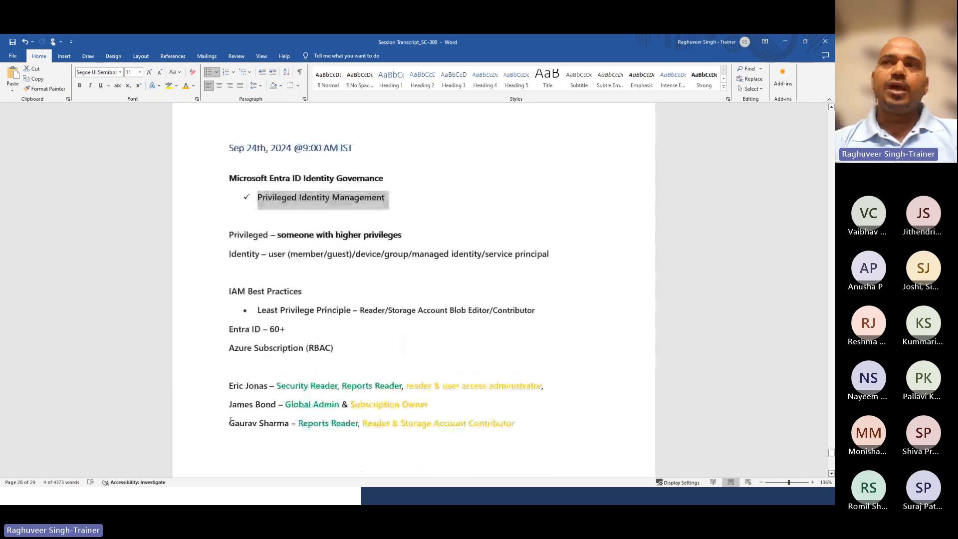
{"action": "left_click_drag", "start_coordinate": [229, 385], "coordinate": [521, 422]}
{"action": "scroll", "coordinate": [275, 364], "scroll_direction": "down", "scroll_amount": 2}
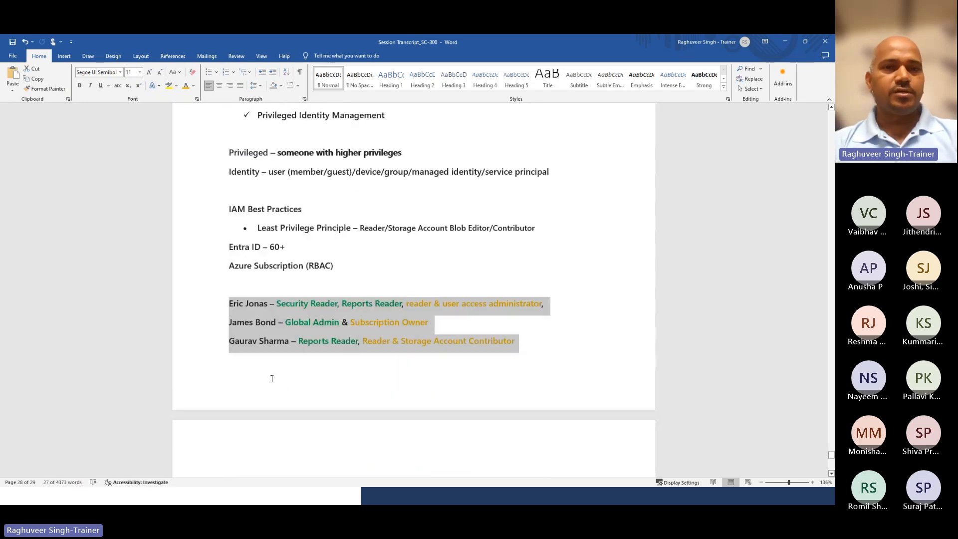
{"action": "left_click", "coordinate": [271, 379]}
Color Storage Account Contributor on the last user's line red.
{"action": "left_click_drag", "start_coordinate": [230, 341], "coordinate": [288, 347]}
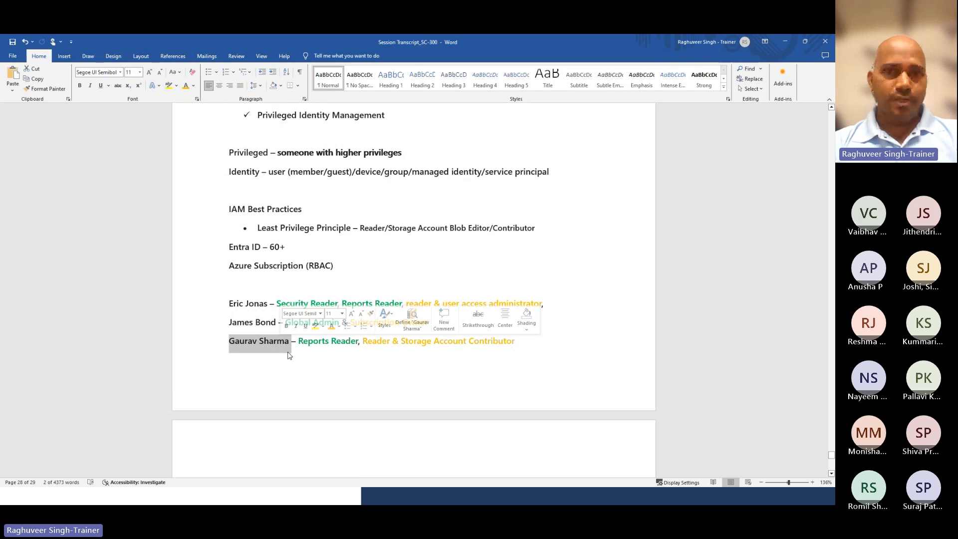
{"action": "left_click", "coordinate": [241, 349]}
{"action": "left_click_drag", "start_coordinate": [229, 342], "coordinate": [291, 341]}
{"action": "left_click_drag", "start_coordinate": [401, 340], "coordinate": [515, 341]}
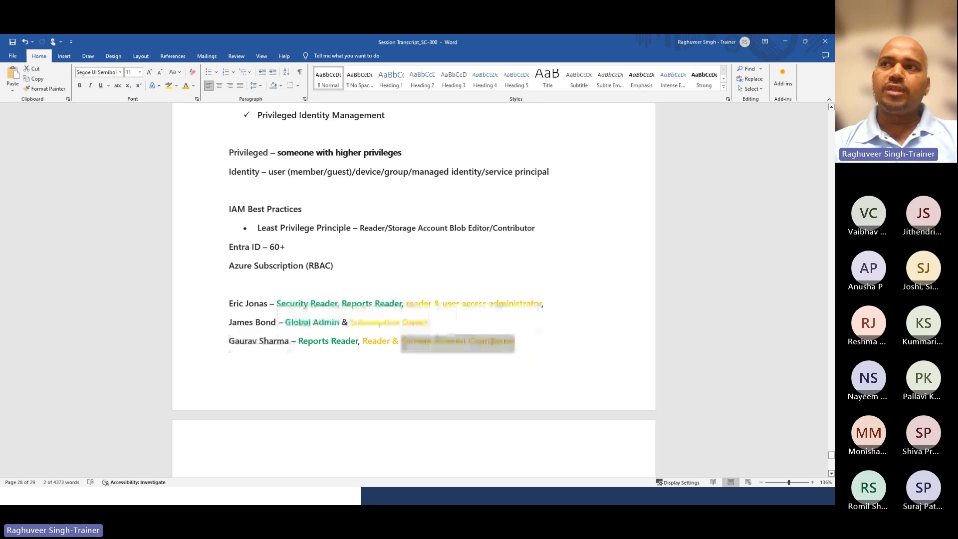
{"action": "left_click", "coordinate": [193, 89]}
{"action": "left_click", "coordinate": [196, 198]}
{"action": "left_click", "coordinate": [356, 367]}
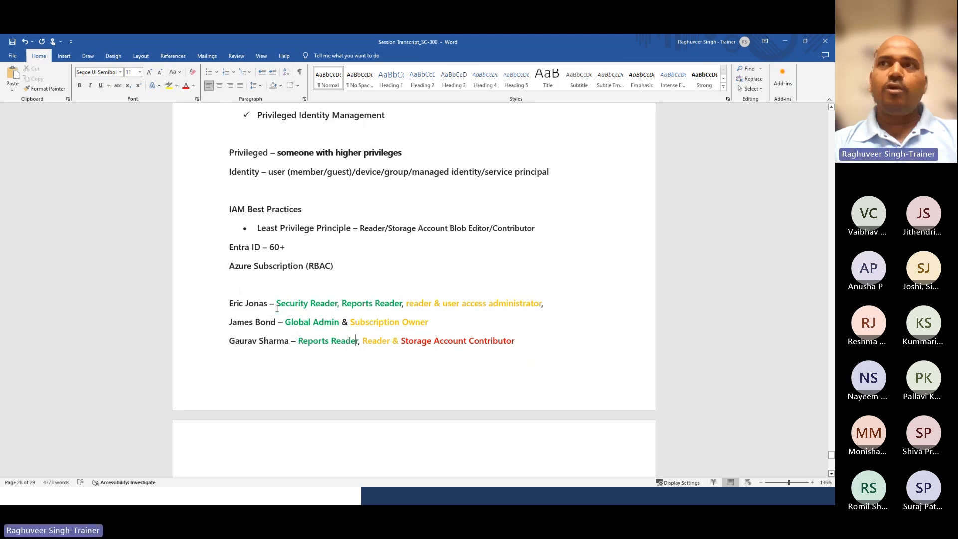
{"action": "scroll", "coordinate": [279, 298], "scroll_direction": "up", "scroll_amount": 3}
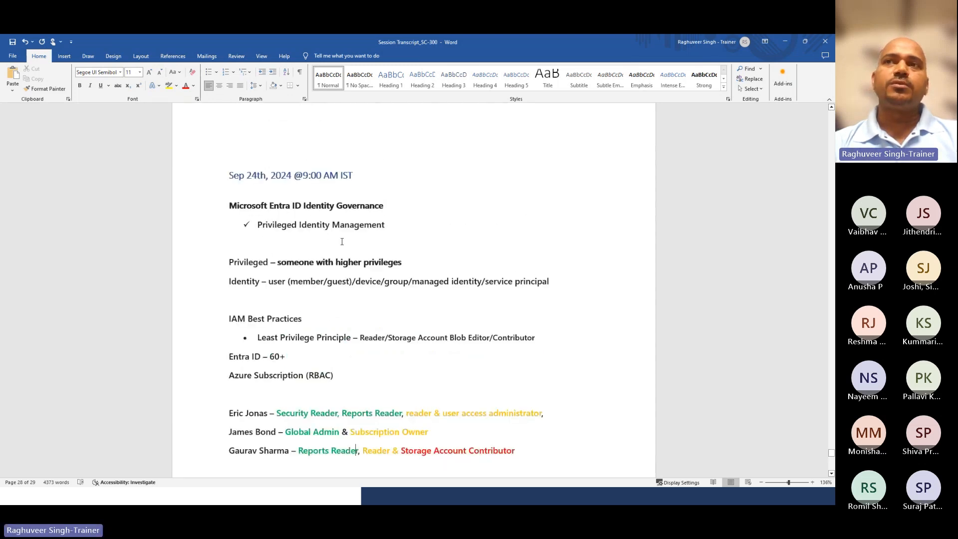
{"action": "scroll", "coordinate": [342, 242], "scroll_direction": "down", "scroll_amount": 1}
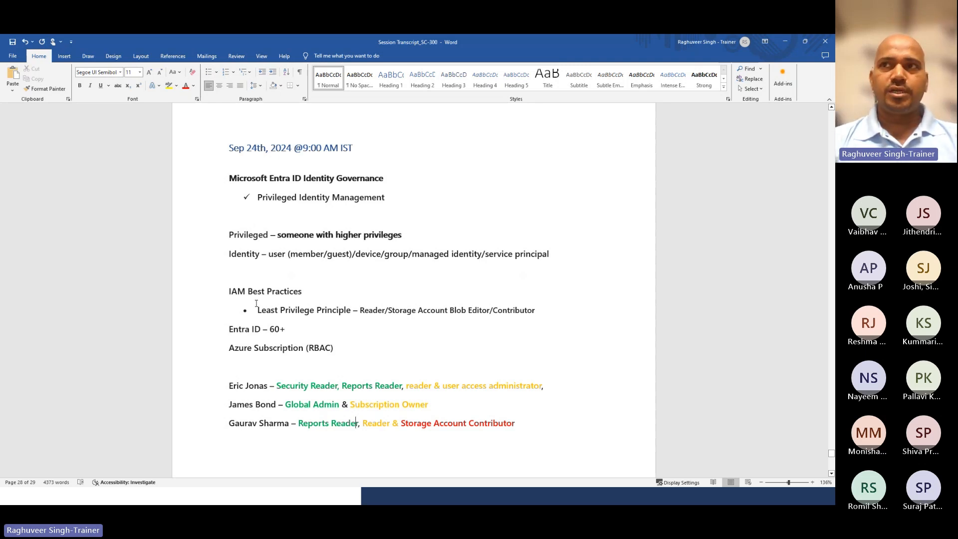
{"action": "scroll", "coordinate": [256, 301], "scroll_direction": "down", "scroll_amount": 2}
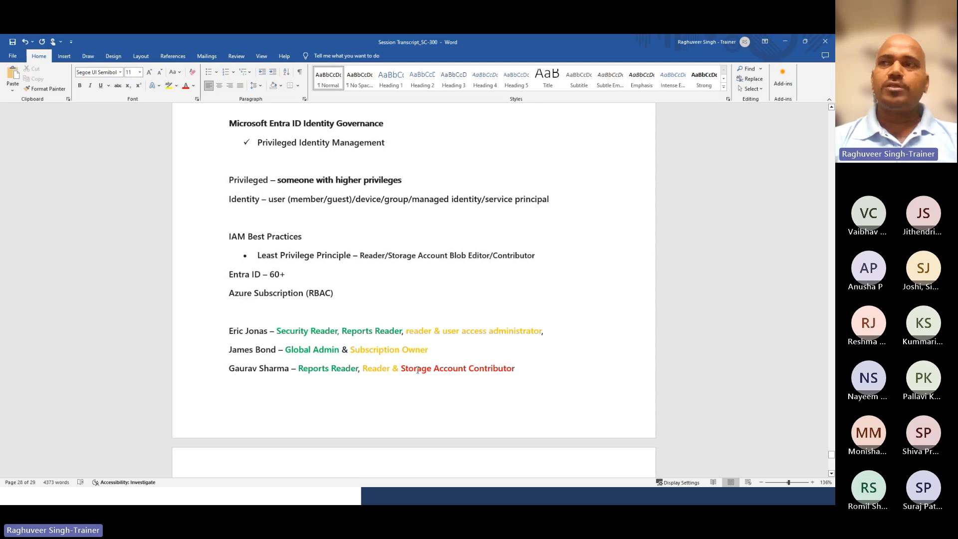
{"action": "scroll", "coordinate": [418, 369], "scroll_direction": "down", "scroll_amount": 2}
Type the new user's full name followed by ' - Reader' on the new page.
{"action": "type", "text": "Reader"}
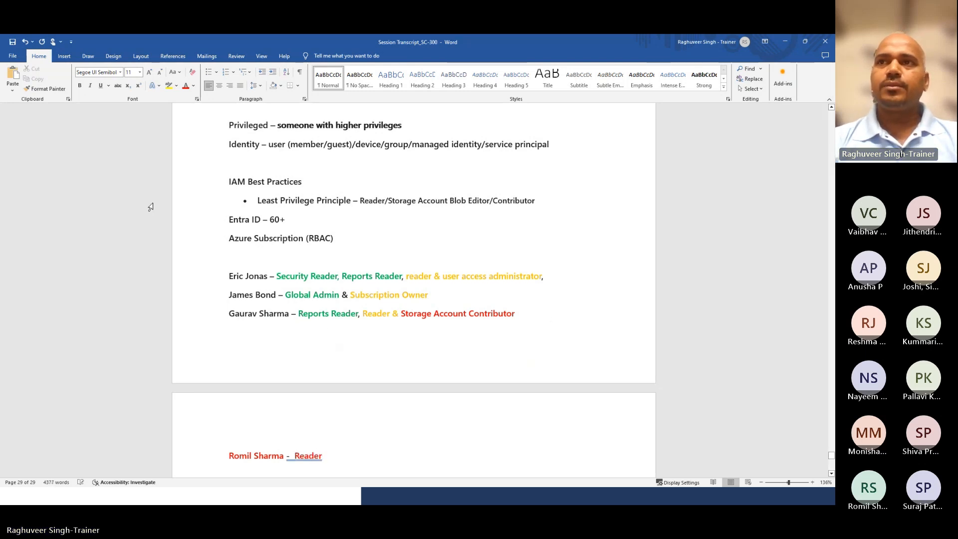
Use Format Painter to make the name black and Reader orange.
{"action": "left_click", "coordinate": [44, 88]}
{"action": "left_click_drag", "start_coordinate": [230, 455], "coordinate": [287, 455]}
{"action": "scroll", "coordinate": [319, 419], "scroll_direction": "down", "scroll_amount": 2}
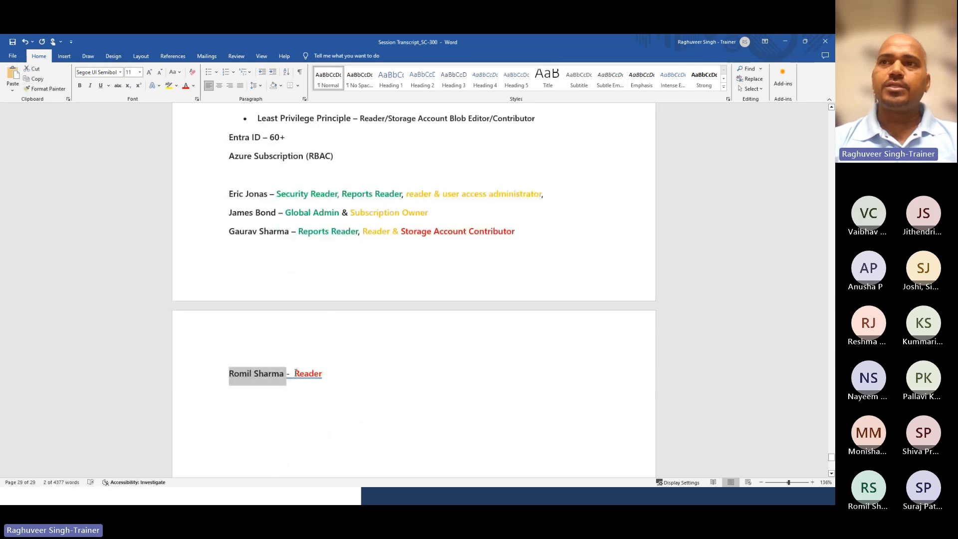
{"action": "left_click", "coordinate": [296, 373]}
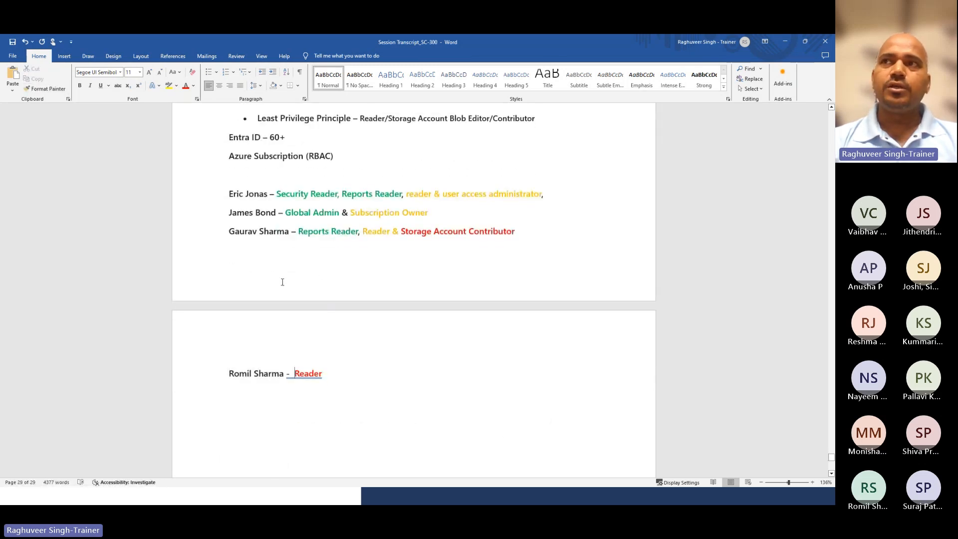
{"action": "left_click", "coordinate": [456, 193]}
{"action": "left_click", "coordinate": [45, 88]}
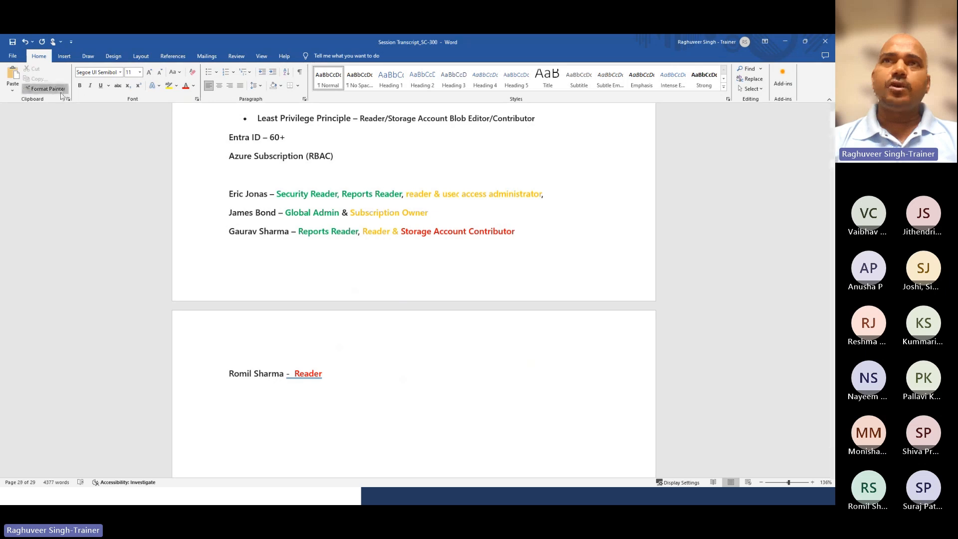
{"action": "left_click_drag", "start_coordinate": [294, 373], "coordinate": [344, 373]}
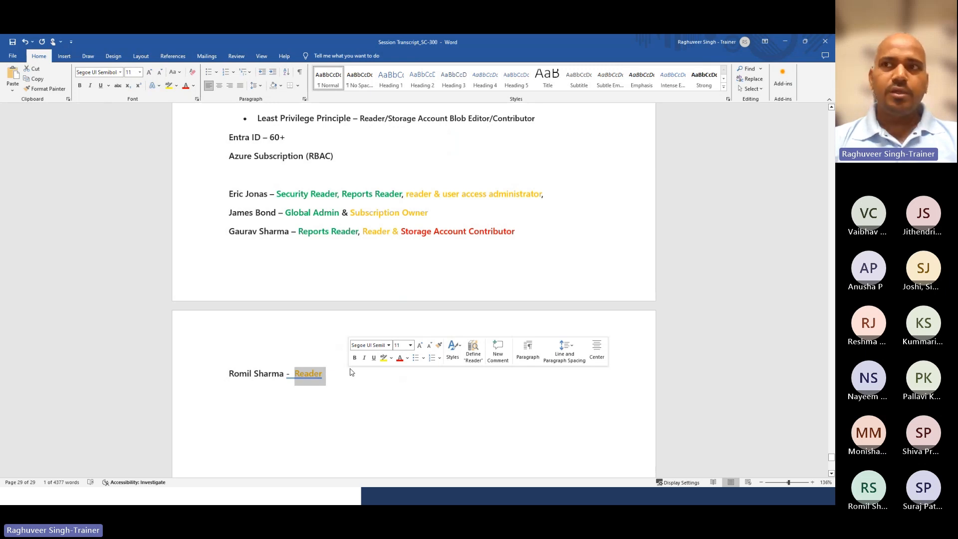
{"action": "left_click", "coordinate": [295, 374]}
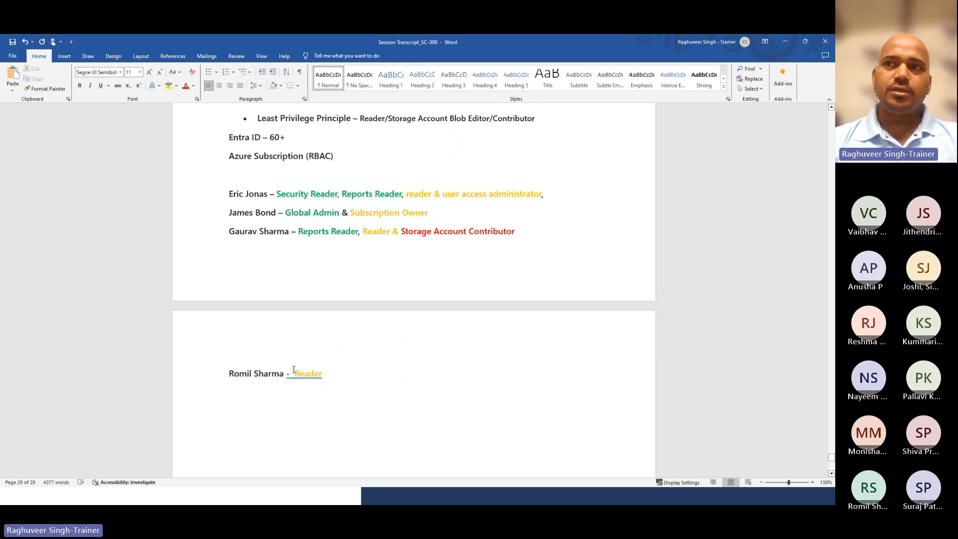
Undo the automatic dash correction and check the formatting of the new Reader line.
{"action": "key", "text": "ctrl+z"}
{"action": "scroll", "coordinate": [291, 393], "scroll_direction": "down", "scroll_amount": 1}
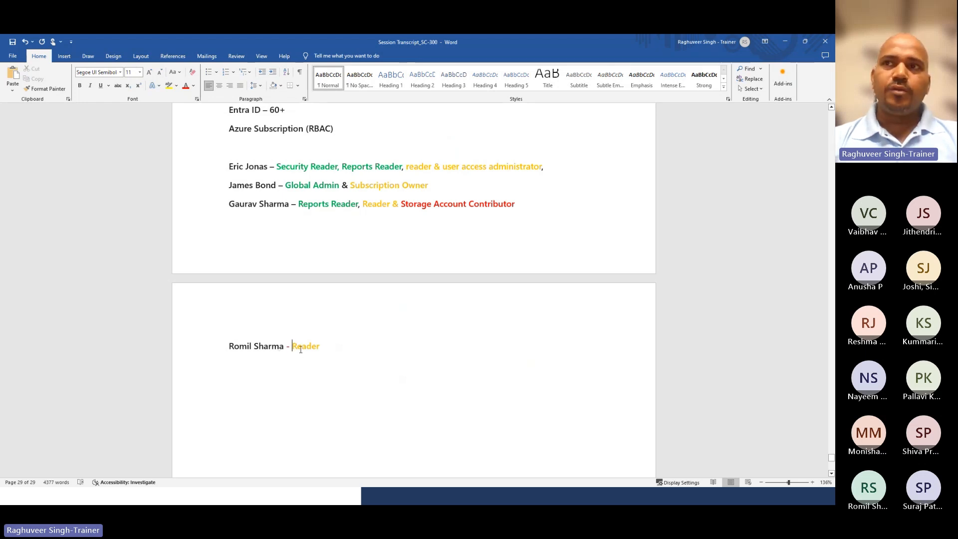
{"action": "left_click_drag", "start_coordinate": [292, 346], "coordinate": [319, 346]}
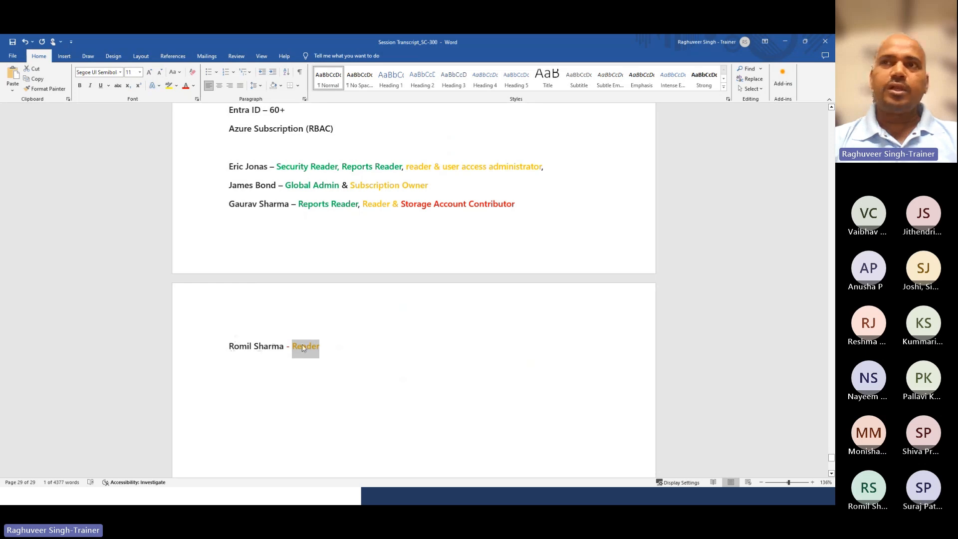
{"action": "left_click", "coordinate": [333, 370]}
{"action": "left_click_drag", "start_coordinate": [292, 346], "coordinate": [320, 345]}
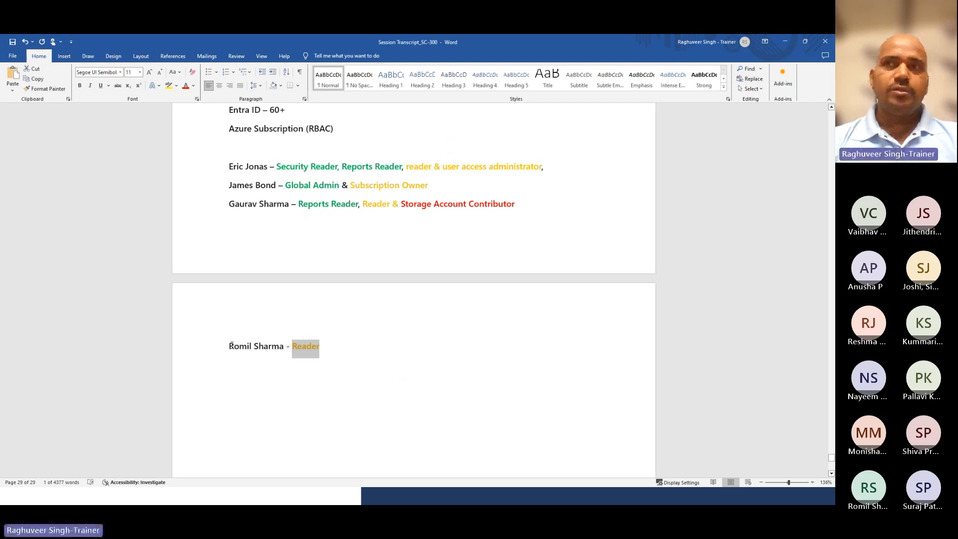
{"action": "scroll", "coordinate": [261, 357], "scroll_direction": "down", "scroll_amount": 1}
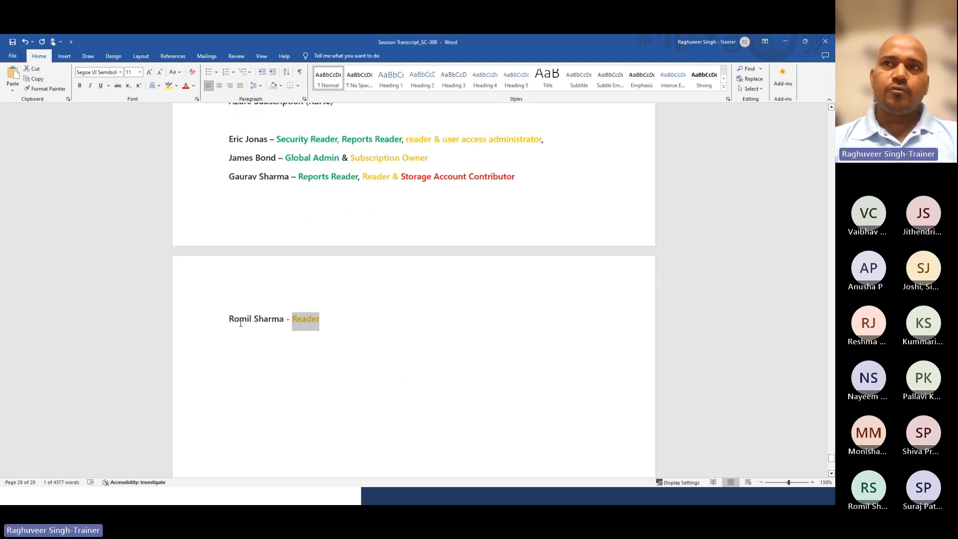
{"action": "left_click_drag", "start_coordinate": [231, 319], "coordinate": [304, 364]}
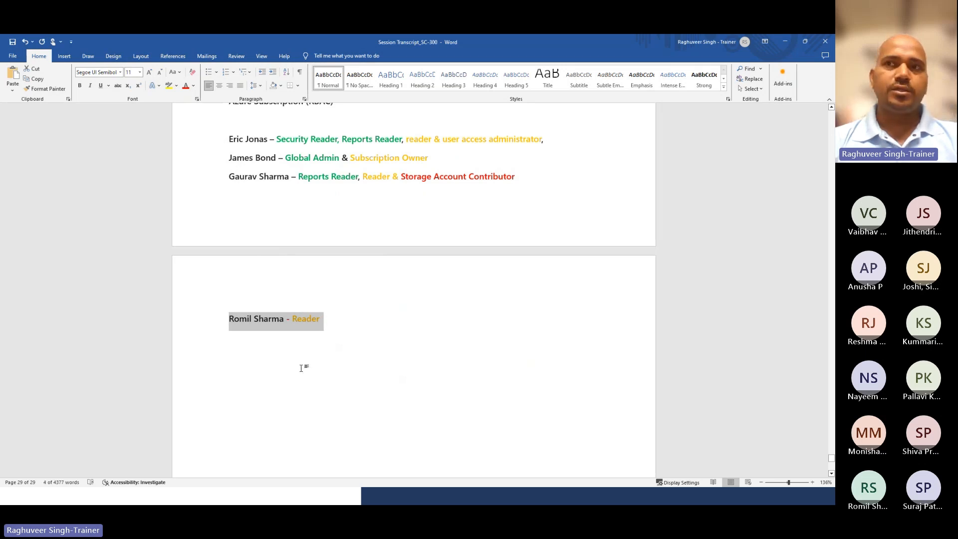
{"action": "scroll", "coordinate": [300, 368], "scroll_direction": "down", "scroll_amount": 1}
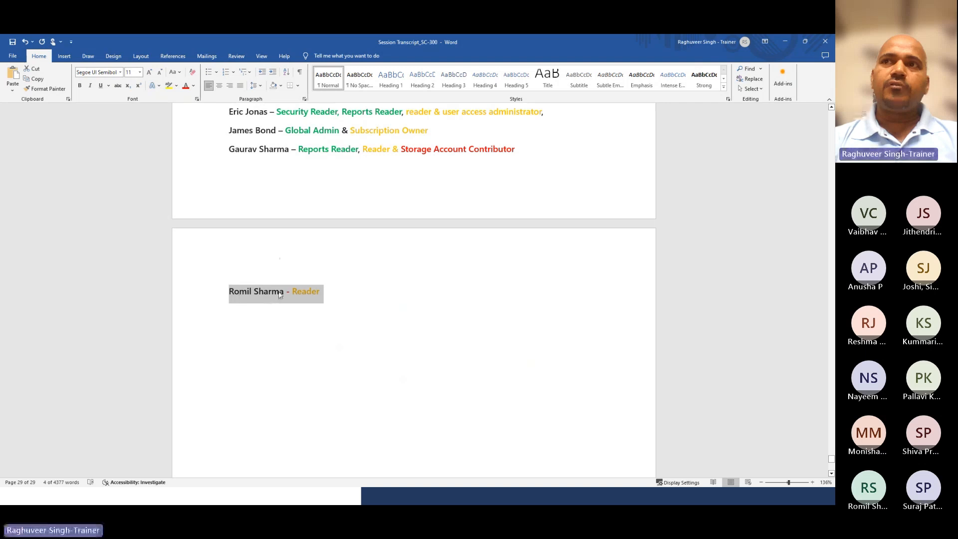
{"action": "left_click", "coordinate": [347, 297]}
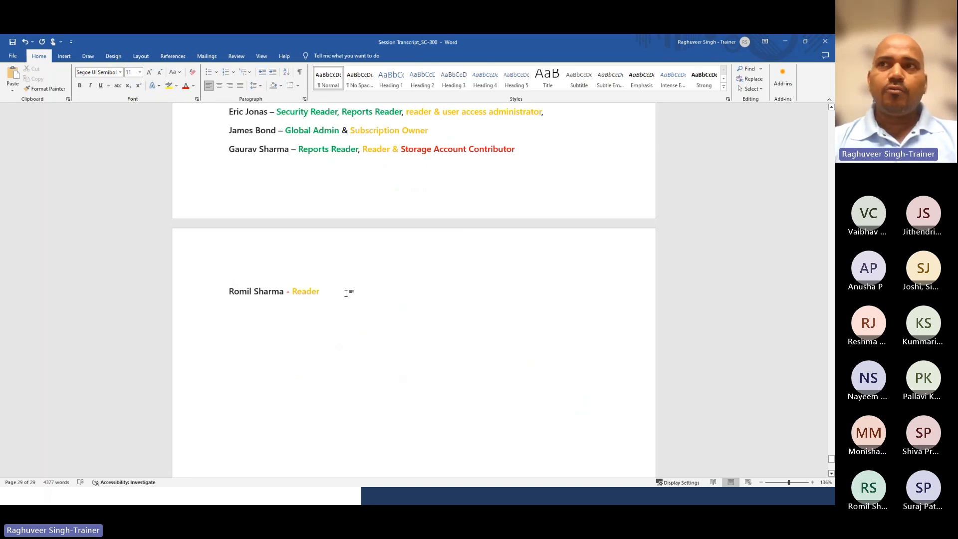
Append ', user administrator' after Reader on the fourth user's line.
{"action": "type", "text": ","}
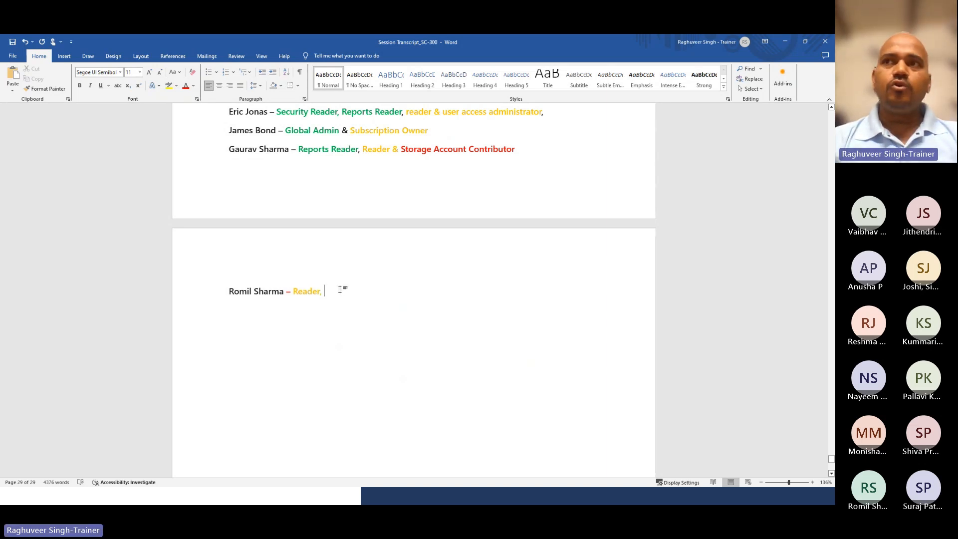
{"action": "left_click_drag", "start_coordinate": [292, 291], "coordinate": [321, 287]}
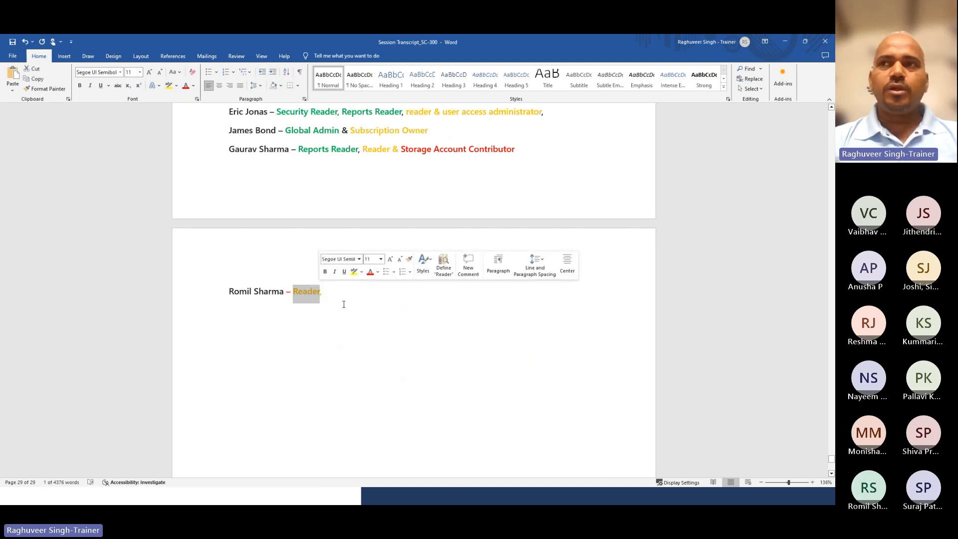
{"action": "left_click", "coordinate": [354, 292]}
{"action": "type", "text": "user"}
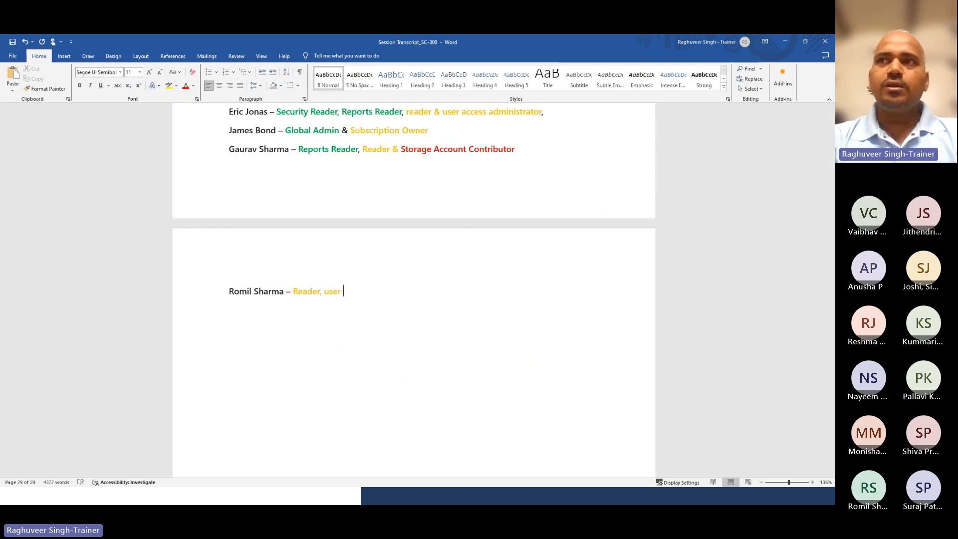
{"action": "type", "text": " administrator"}
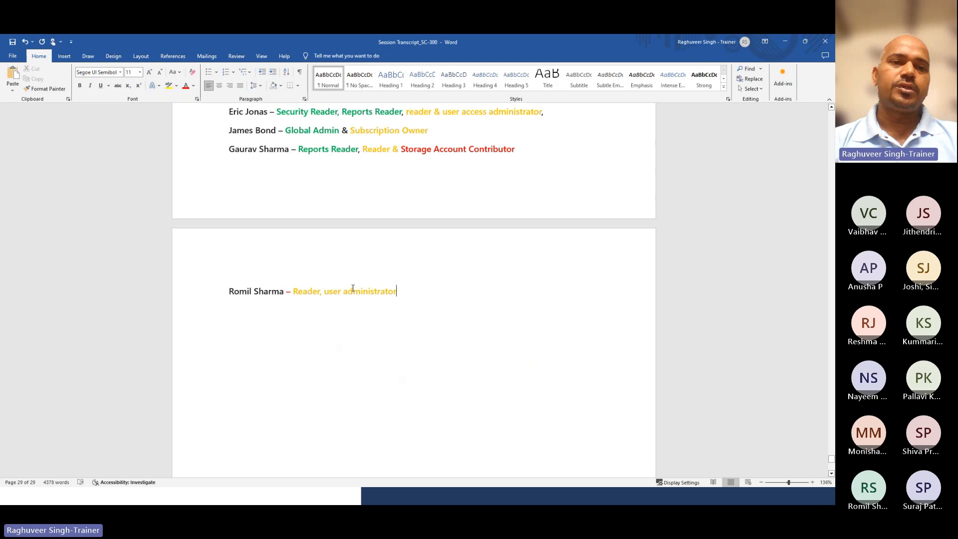
{"action": "left_click_drag", "start_coordinate": [324, 291], "coordinate": [397, 293]}
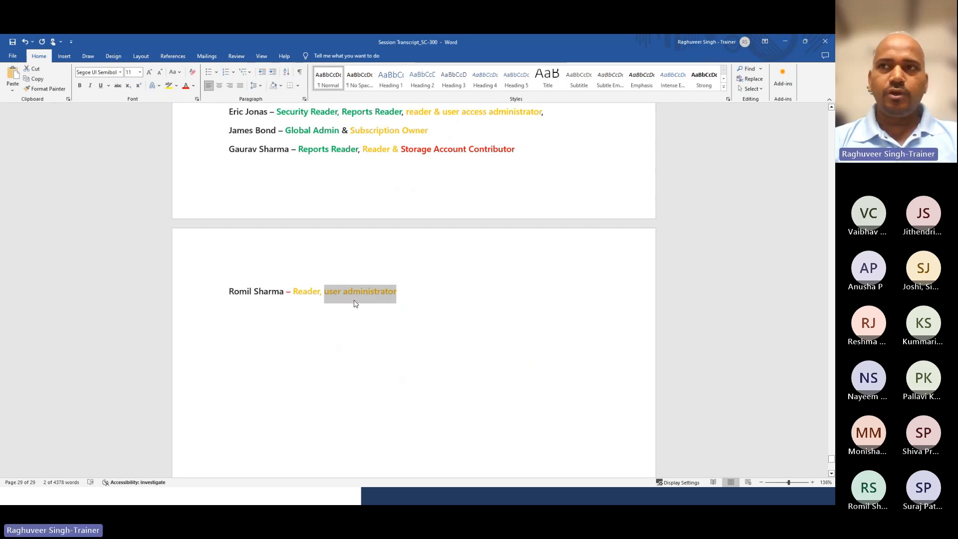
{"action": "left_click", "coordinate": [229, 305]}
Check the user administrator role text, then minimize Word to show the PIM slide.
{"action": "left_click_drag", "start_coordinate": [229, 289], "coordinate": [276, 289]}
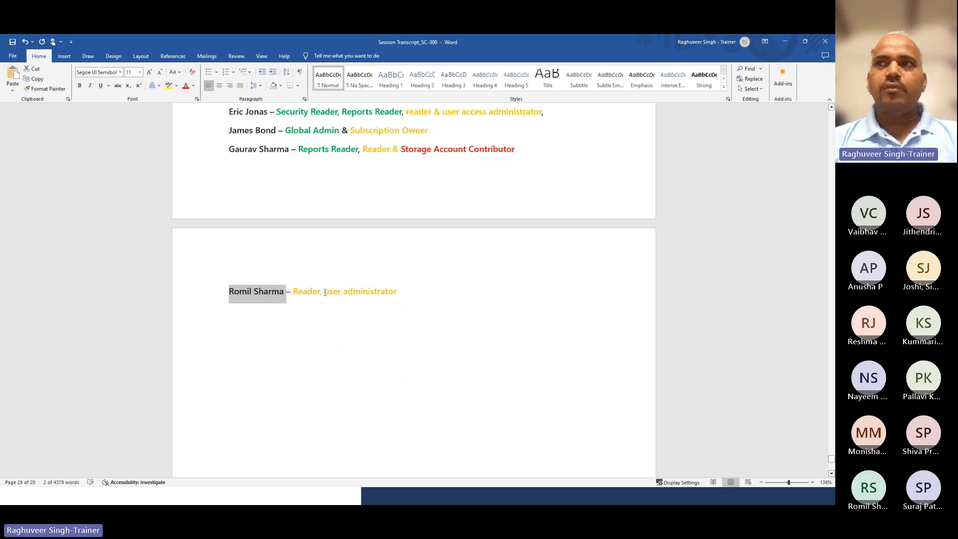
{"action": "left_click_drag", "start_coordinate": [323, 292], "coordinate": [359, 289]}
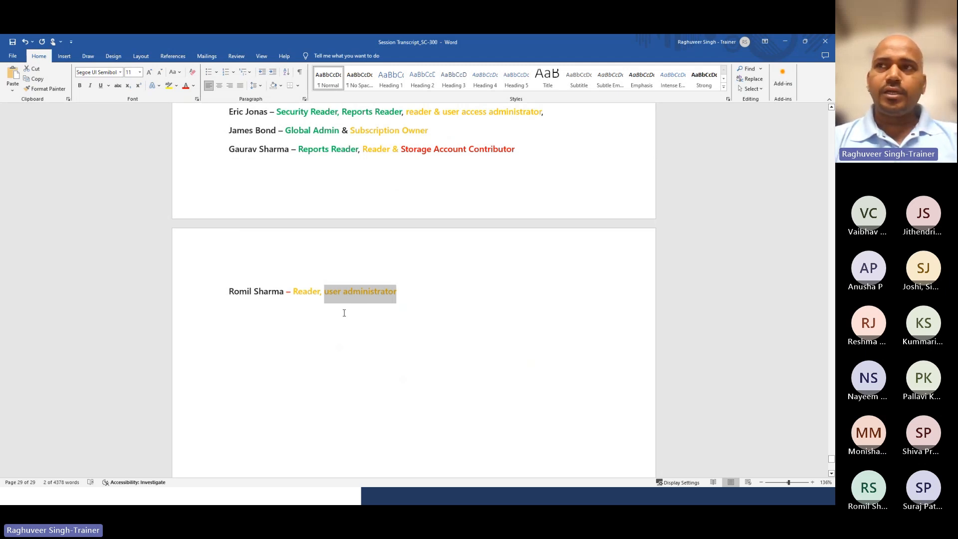
{"action": "left_click", "coordinate": [354, 307]}
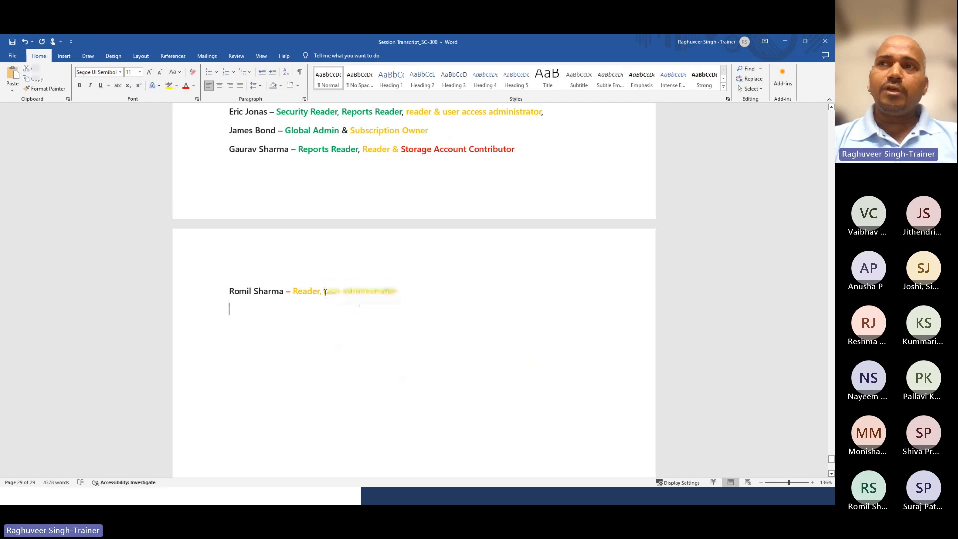
{"action": "left_click_drag", "start_coordinate": [324, 291], "coordinate": [368, 292]}
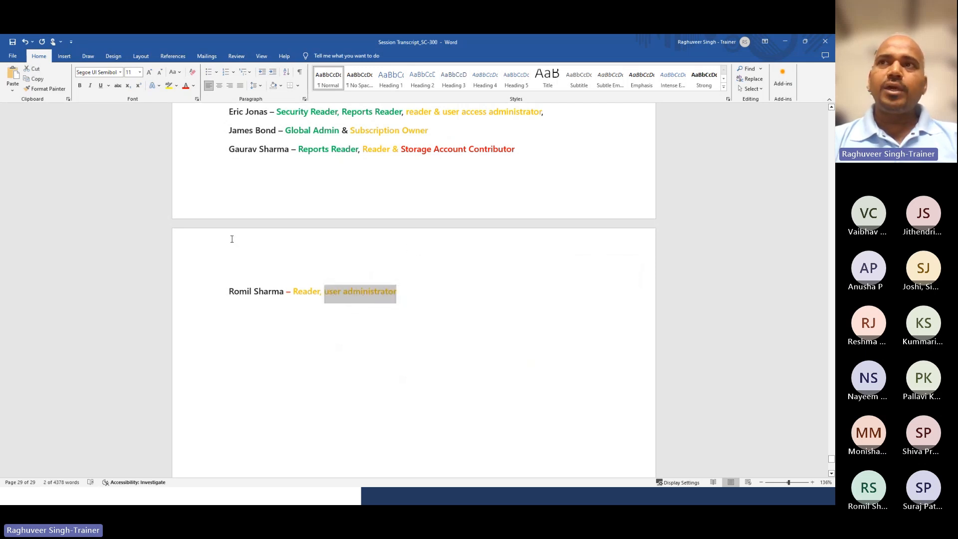
{"action": "left_click", "coordinate": [783, 44]}
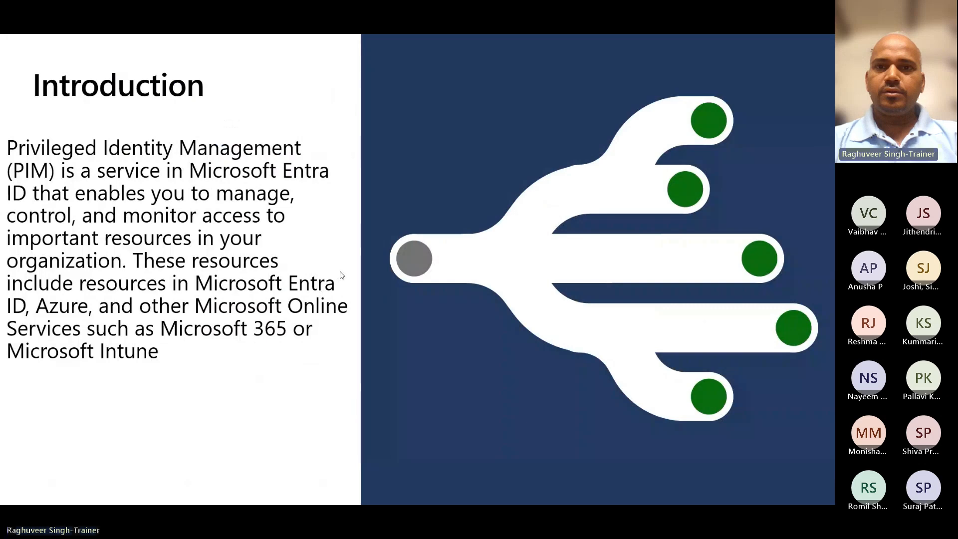
In Entra ID Roles and administrators, search 'user admin' and open User Administrator.
{"action": "key", "text": "alt+Tab"}
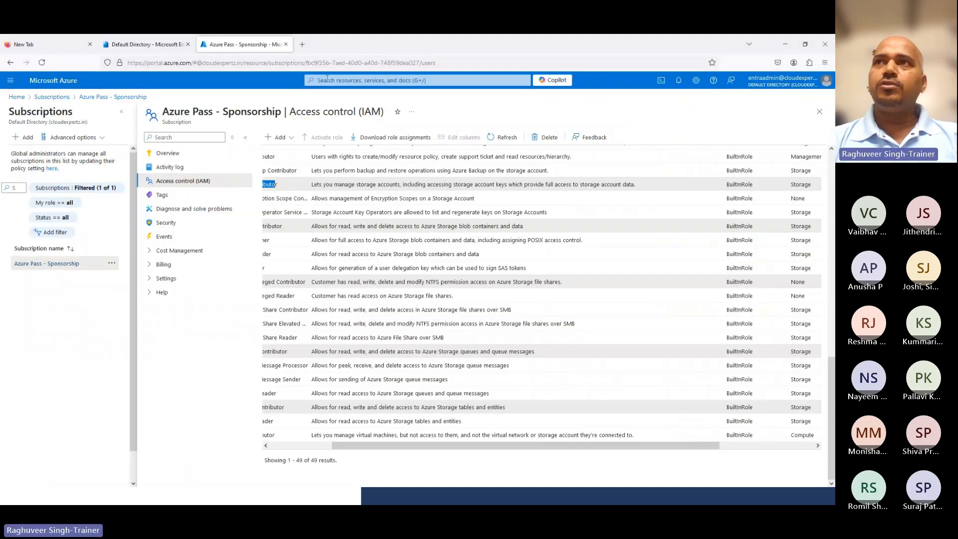
{"action": "left_click", "coordinate": [328, 81]}
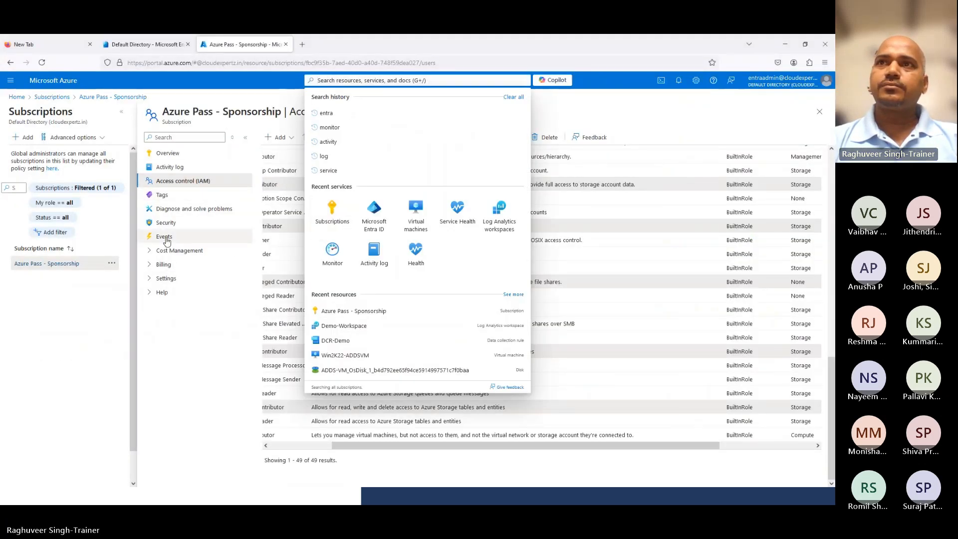
{"action": "left_click", "coordinate": [170, 153]}
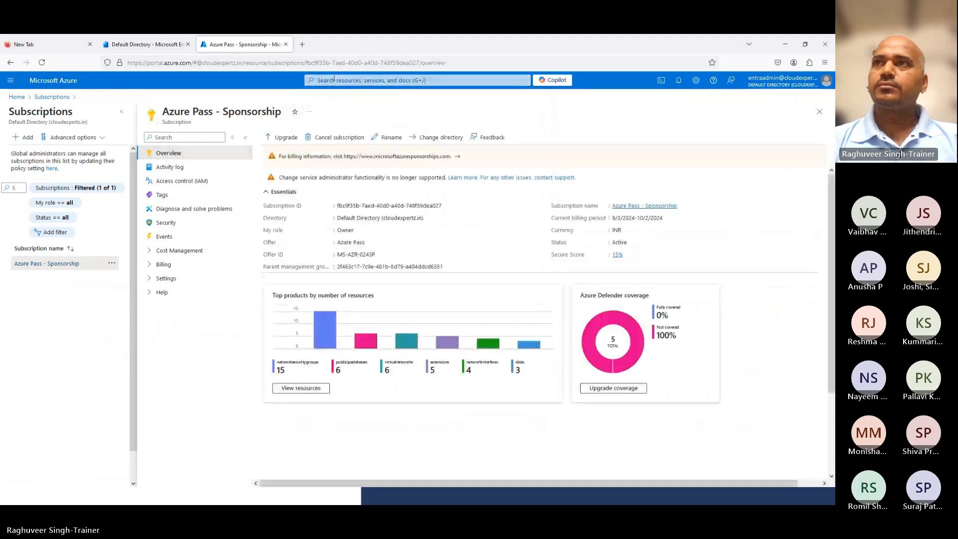
{"action": "left_click", "coordinate": [329, 81]}
{"action": "left_click", "coordinate": [375, 214]}
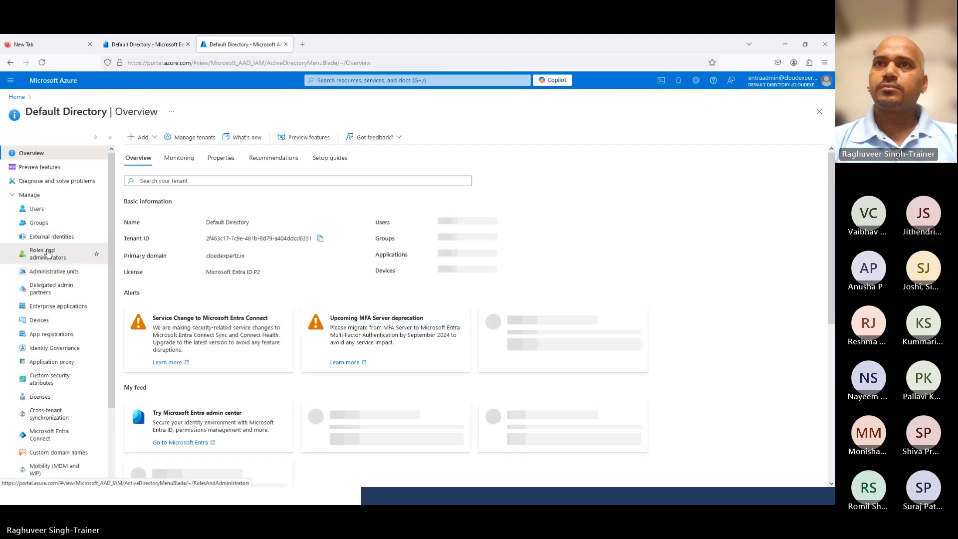
{"action": "left_click", "coordinate": [50, 254]}
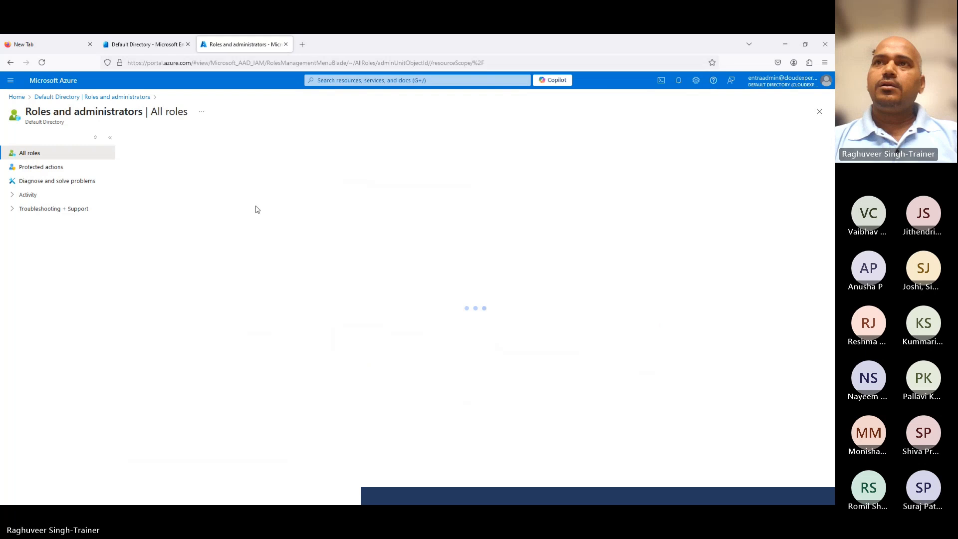
{"action": "left_click", "coordinate": [147, 279]}
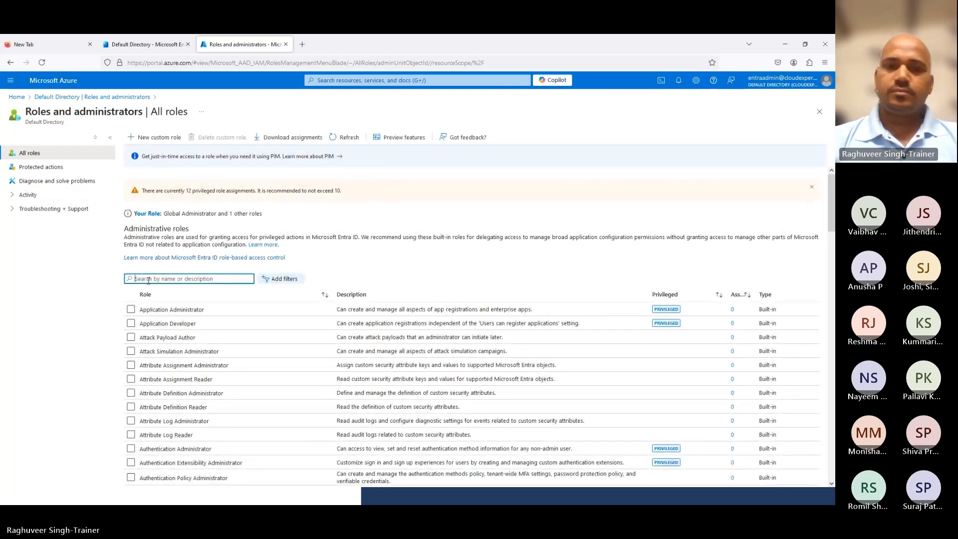
{"action": "type", "text": "user ad"}
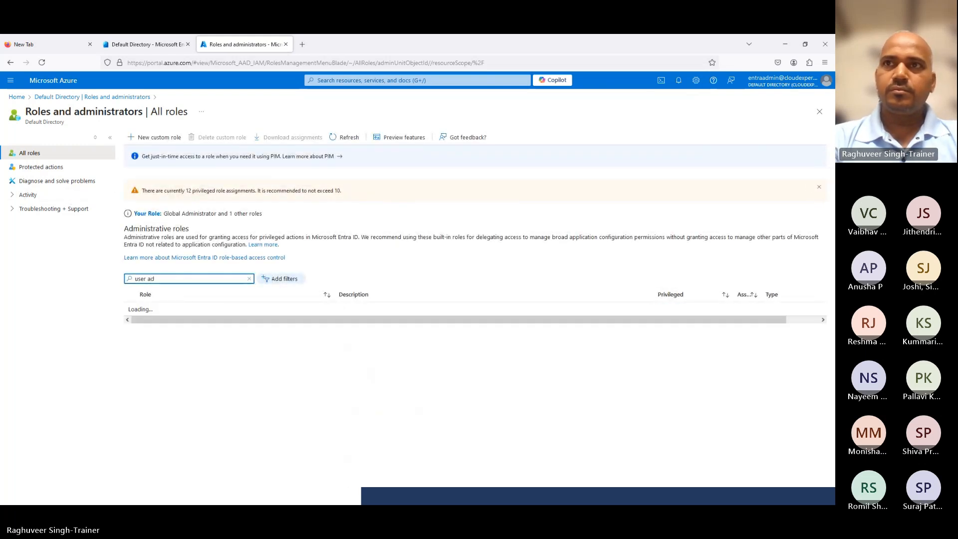
{"action": "type", "text": "min"}
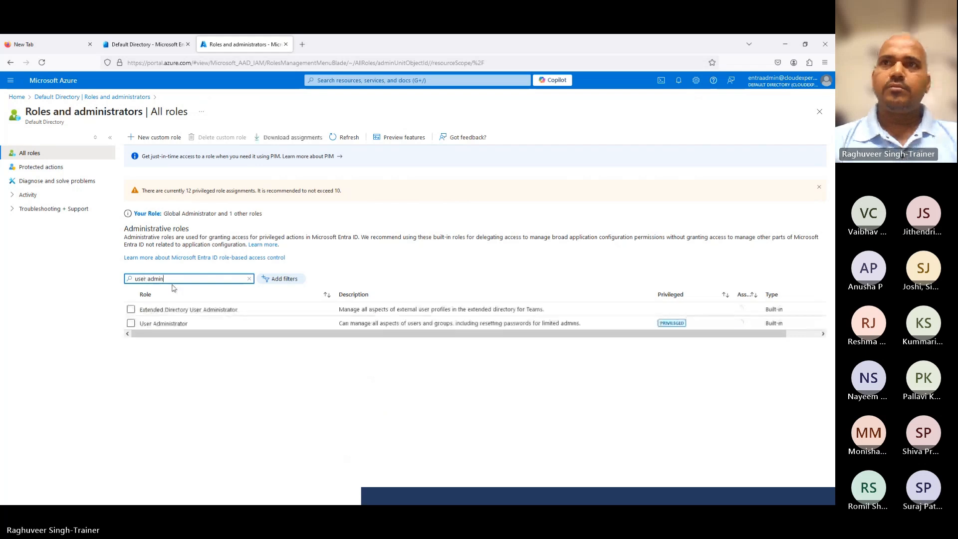
{"action": "left_click", "coordinate": [157, 324]}
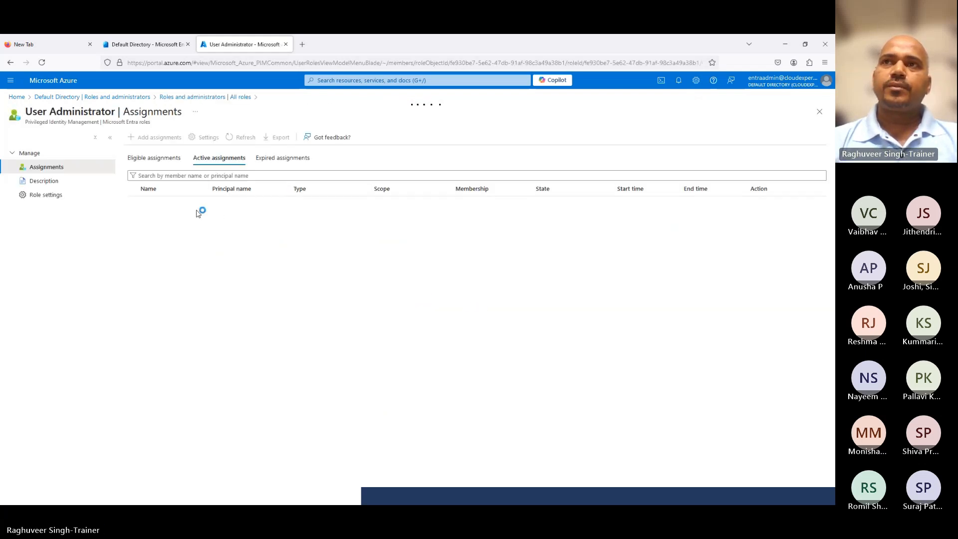
Start a new User Administrator assignment with scope type Directory.
{"action": "left_click", "coordinate": [156, 143]}
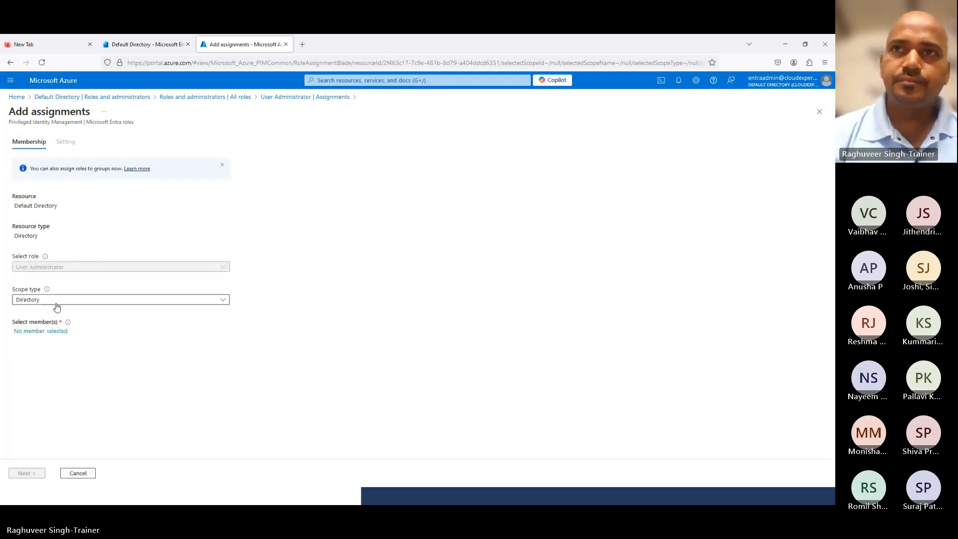
{"action": "left_click", "coordinate": [56, 301]}
{"action": "left_click", "coordinate": [77, 390]}
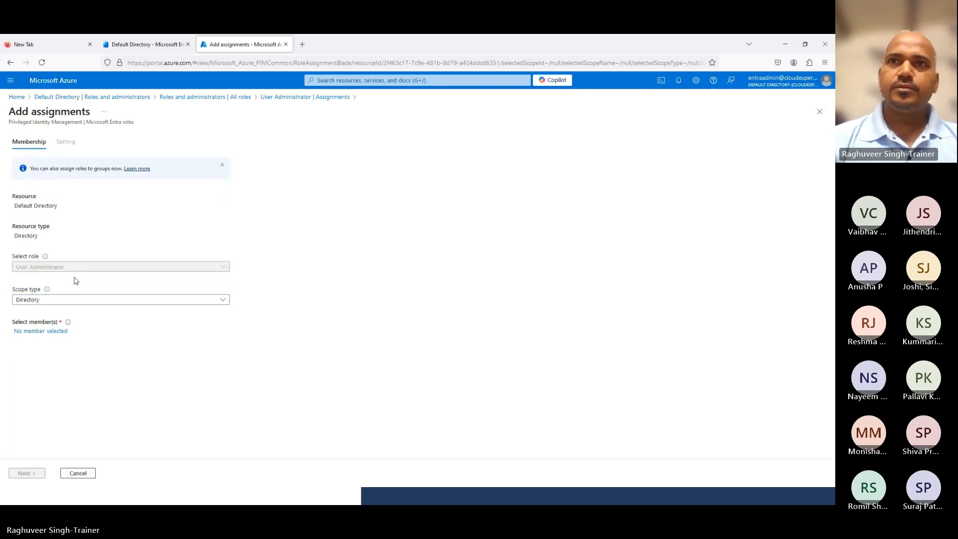
Pick the user as member, then cancel the assignment and minimize the browser.
{"action": "left_click", "coordinate": [52, 332]}
{"action": "left_click", "coordinate": [449, 179]}
{"action": "type", "text": "romil"}
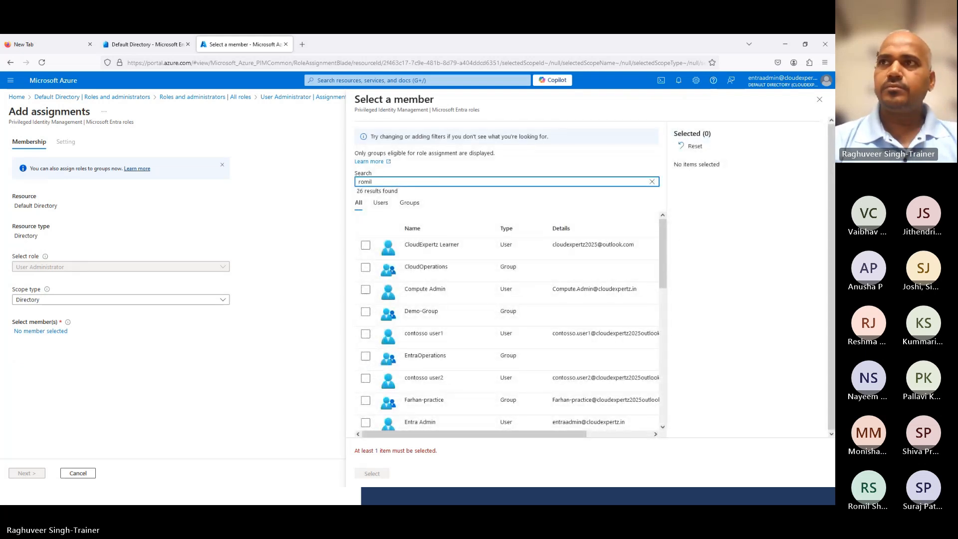
{"action": "left_click", "coordinate": [366, 245]}
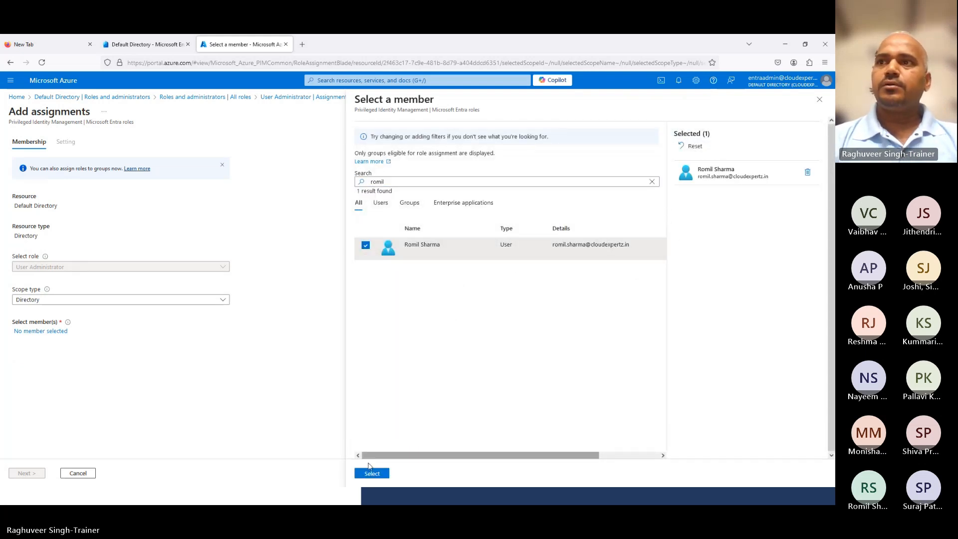
{"action": "left_click", "coordinate": [372, 473]}
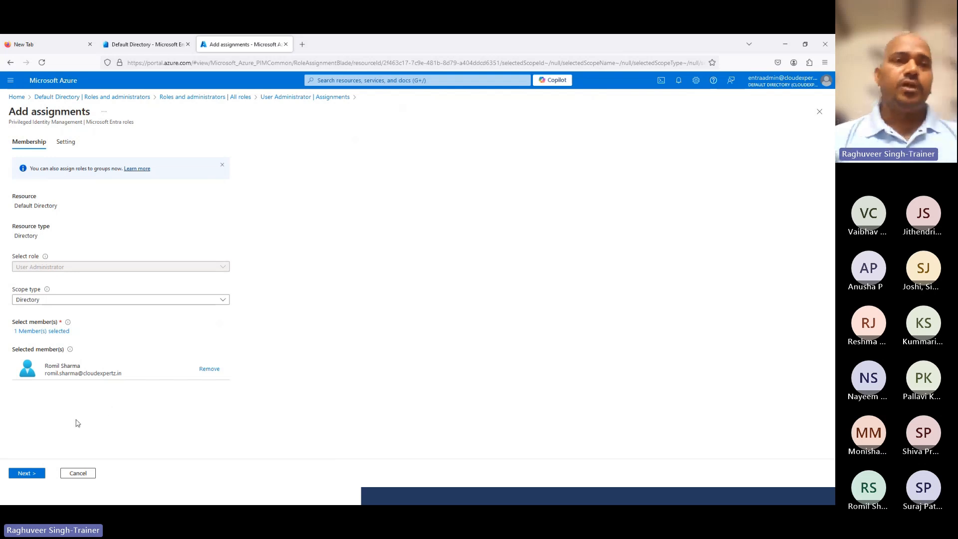
{"action": "left_click", "coordinate": [85, 473]}
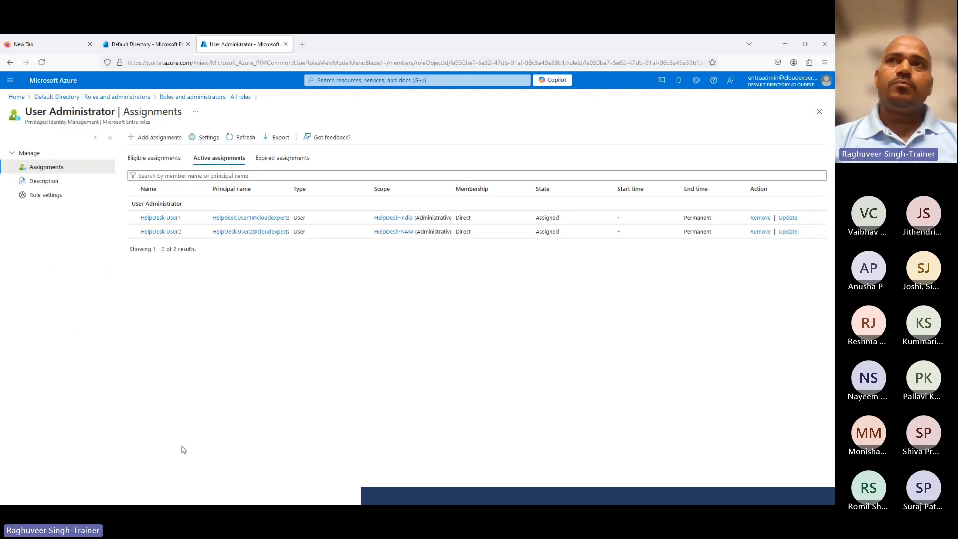
{"action": "left_click", "coordinate": [784, 44]}
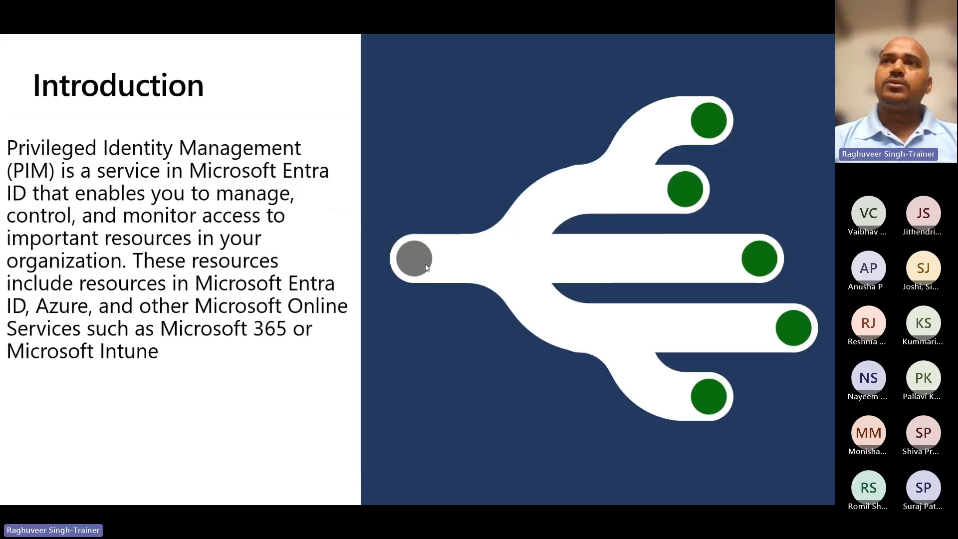
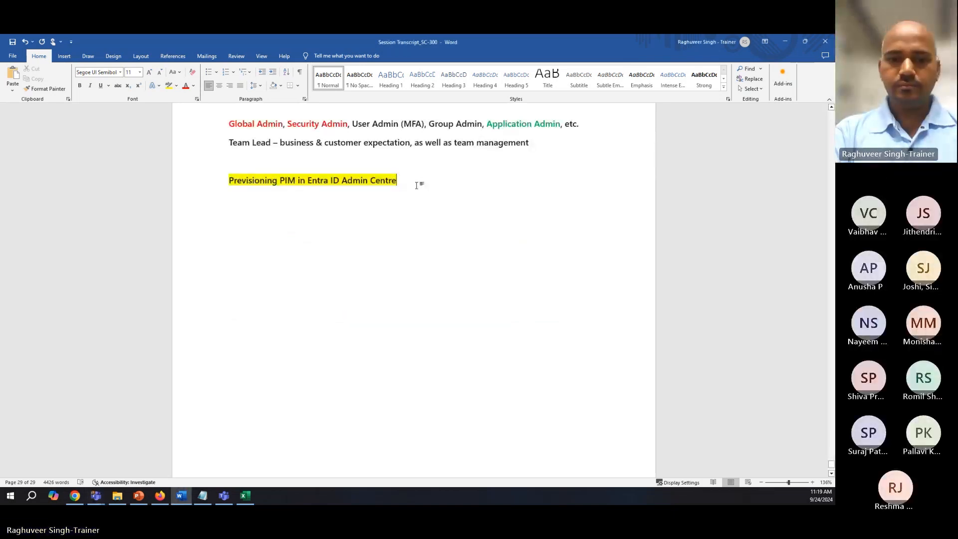
Append '(Demo)' to the PIM heading and type 'Admin Configuration' and 'End User Experience (flow)' below it.
{"action": "type", "text": "(Demo)"}
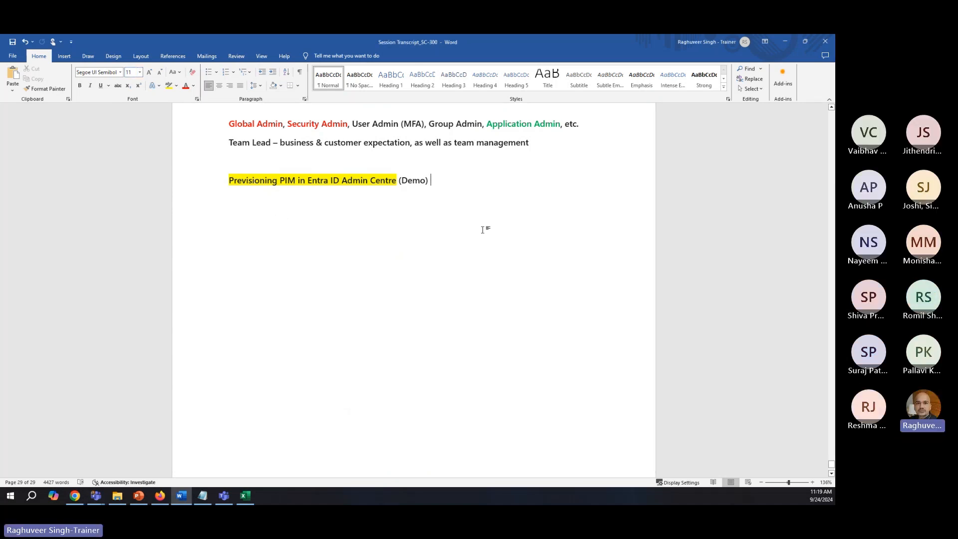
{"action": "left_click", "coordinate": [481, 192]}
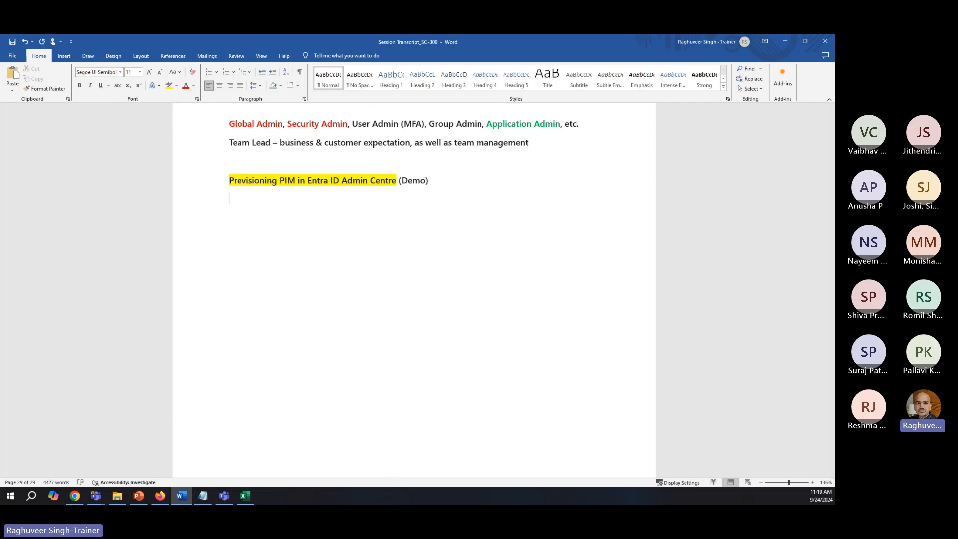
{"action": "type", "text": "Admin Configuration"}
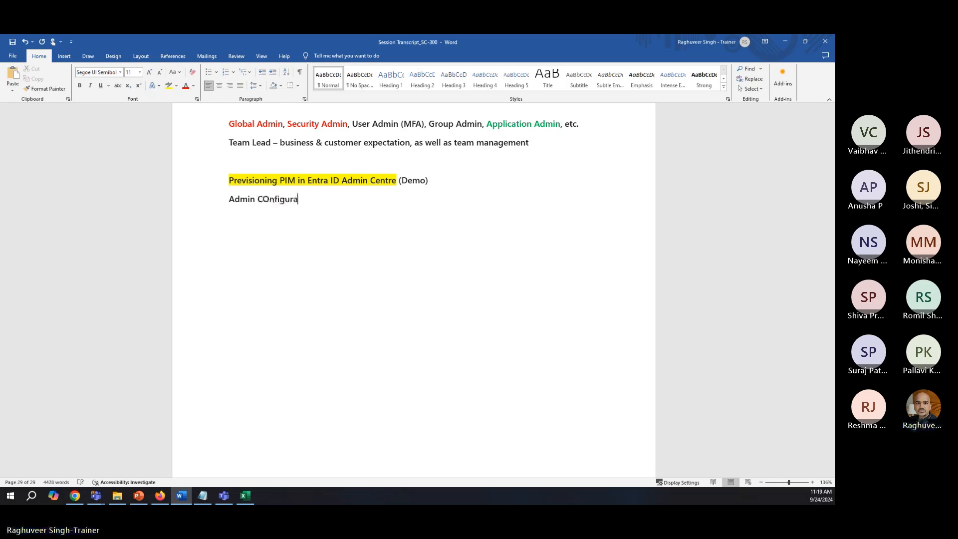
{"action": "key", "text": "Return"}
{"action": "key", "text": "Return"}
{"action": "type", "text": "EN"}
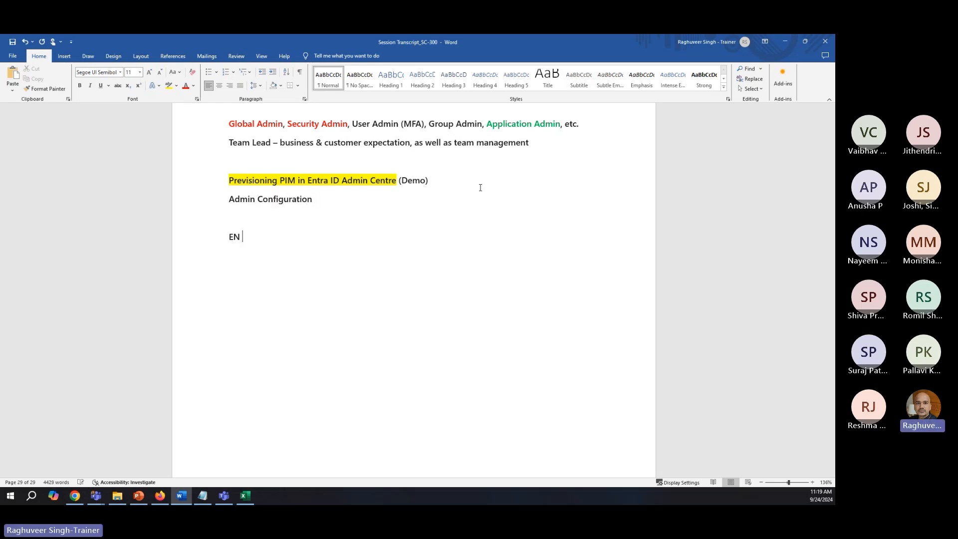
{"action": "key", "text": "BackSpace"}
{"action": "type", "text": "nd User"}
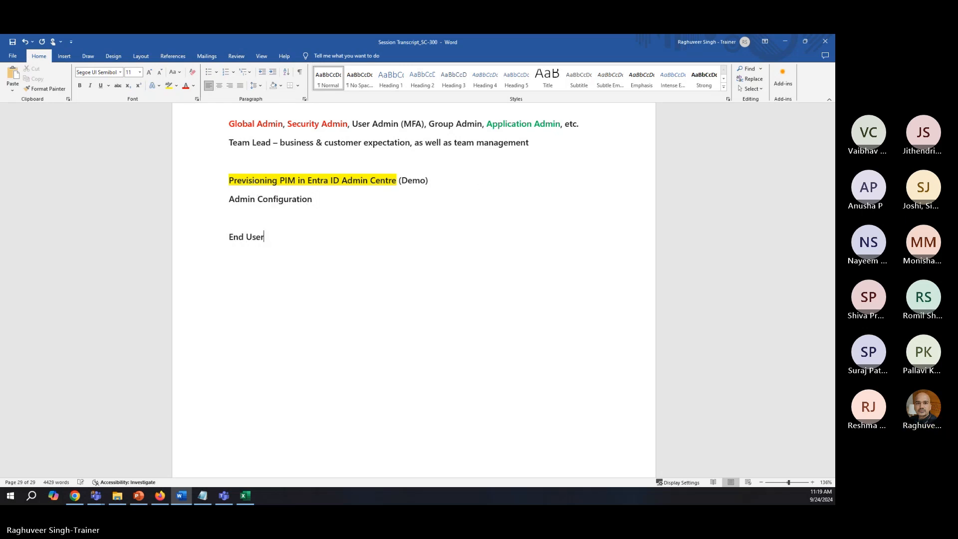
{"action": "type", "text": " Experience (flow"}
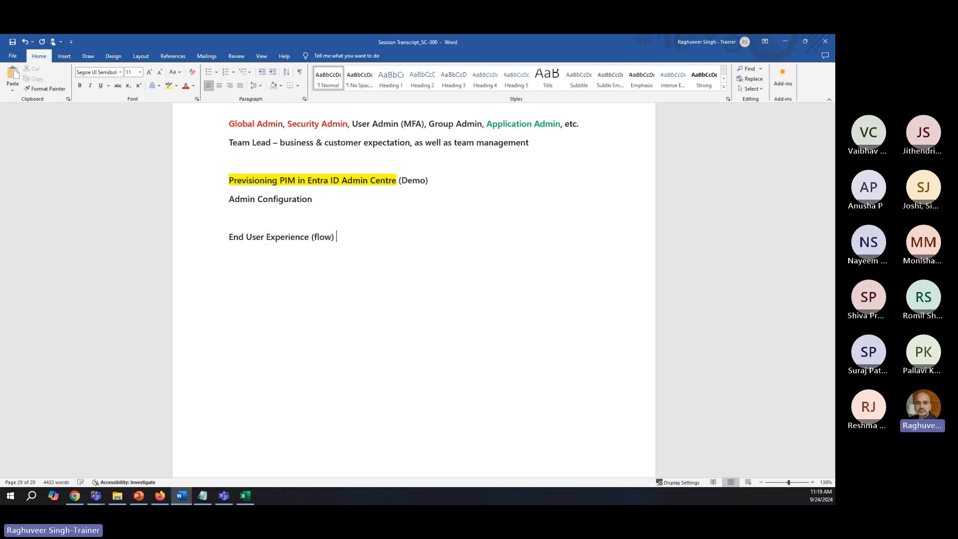
Turn the two lines into a numbered list restarted at 1.
{"action": "left_click_drag", "start_coordinate": [229, 199], "coordinate": [343, 241]}
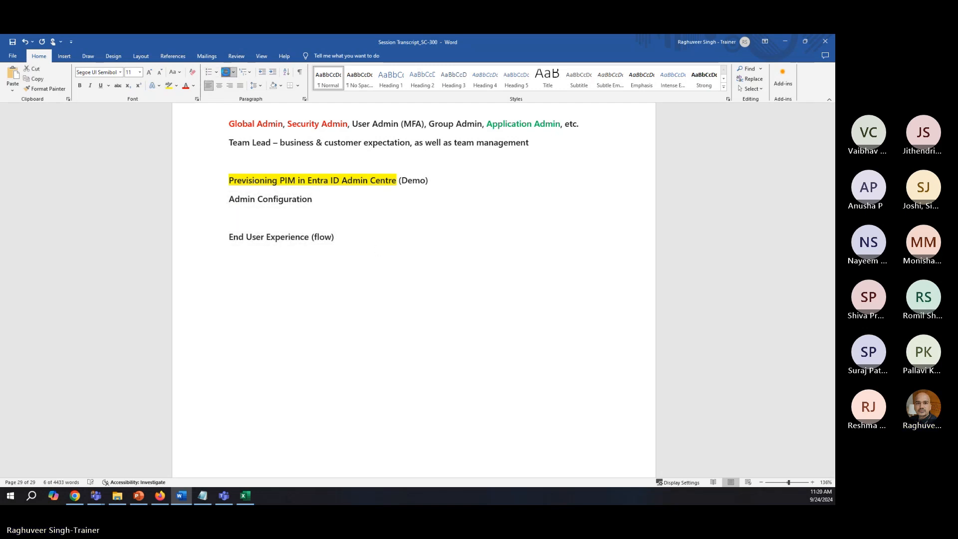
{"action": "left_click", "coordinate": [226, 73]}
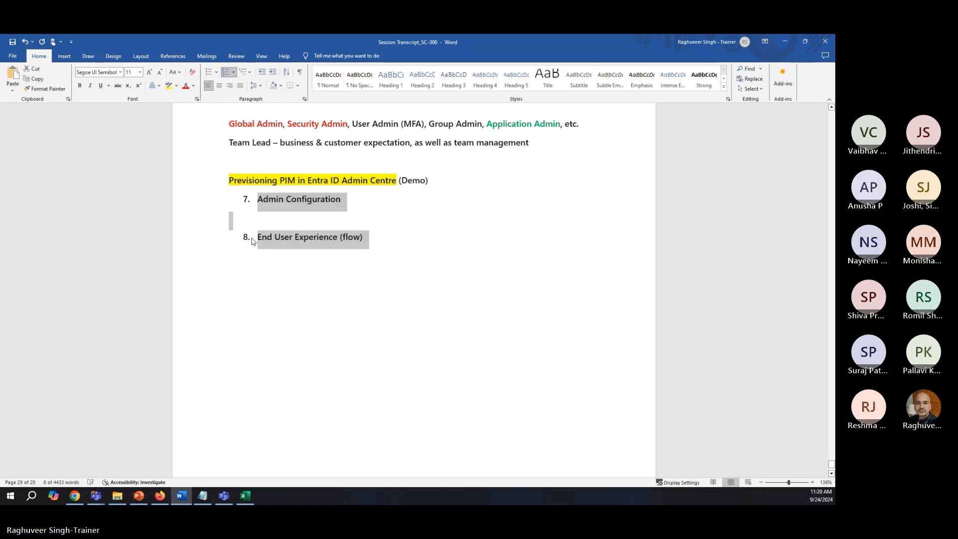
{"action": "left_click", "coordinate": [234, 75]}
{"action": "left_click", "coordinate": [233, 111]}
{"action": "left_click", "coordinate": [260, 238]}
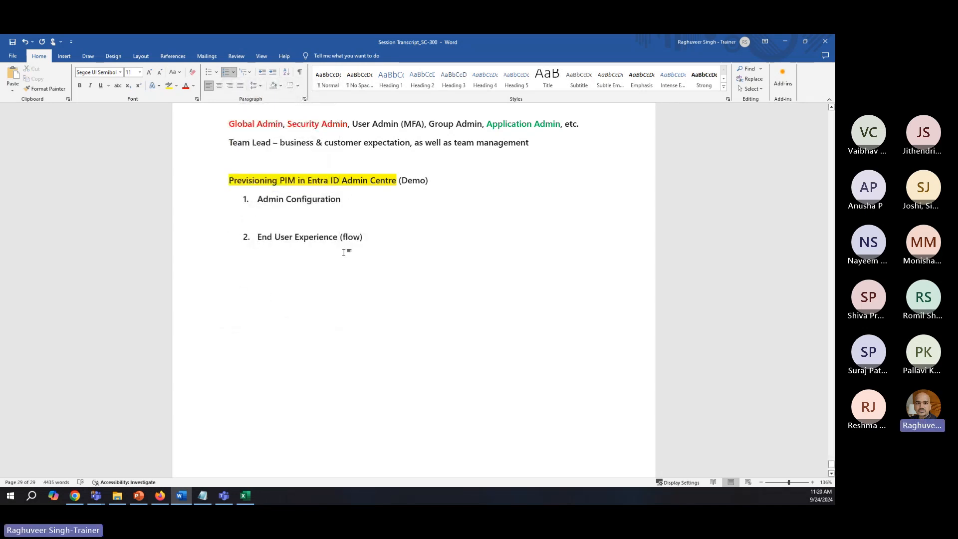
Add an empty indented check-mark sub-bullet under Admin Configuration.
{"action": "key", "text": "Return"}
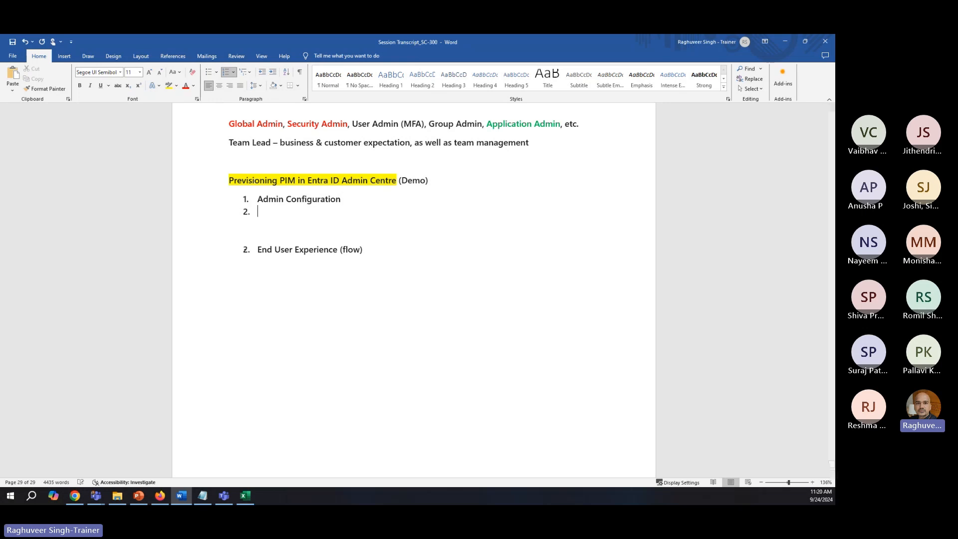
{"action": "key", "text": "BackSpace"}
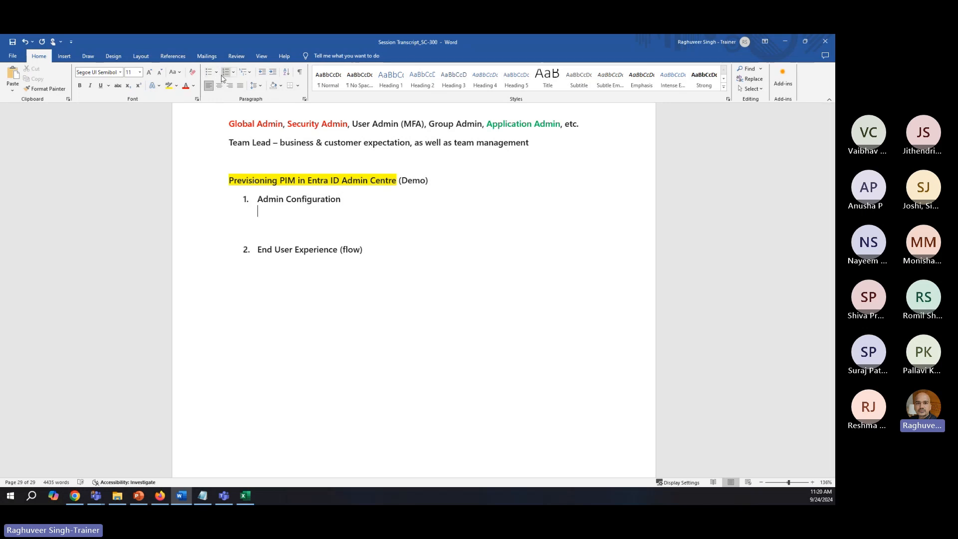
{"action": "left_click", "coordinate": [217, 73]}
{"action": "left_click", "coordinate": [236, 149]}
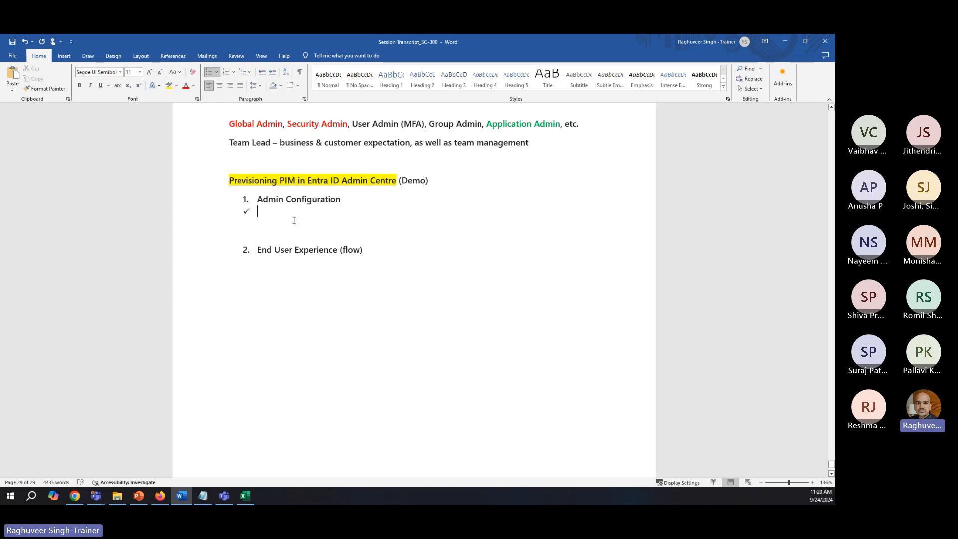
{"action": "left_click", "coordinate": [272, 72]}
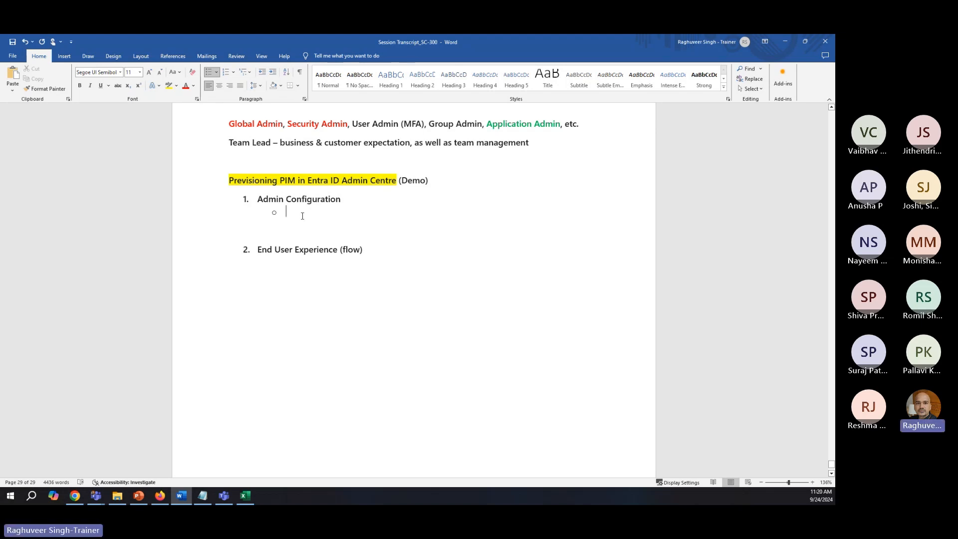
{"action": "scroll", "coordinate": [336, 229], "scroll_direction": "up", "scroll_amount": 20}
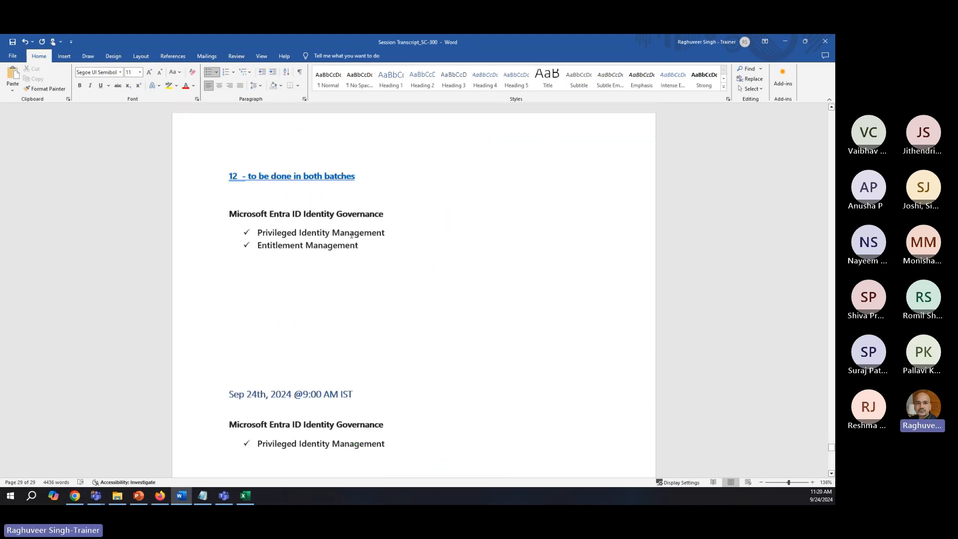
{"action": "scroll", "coordinate": [352, 234], "scroll_direction": "up", "scroll_amount": 1}
{"action": "scroll", "coordinate": [351, 234], "scroll_direction": "down", "scroll_amount": 4}
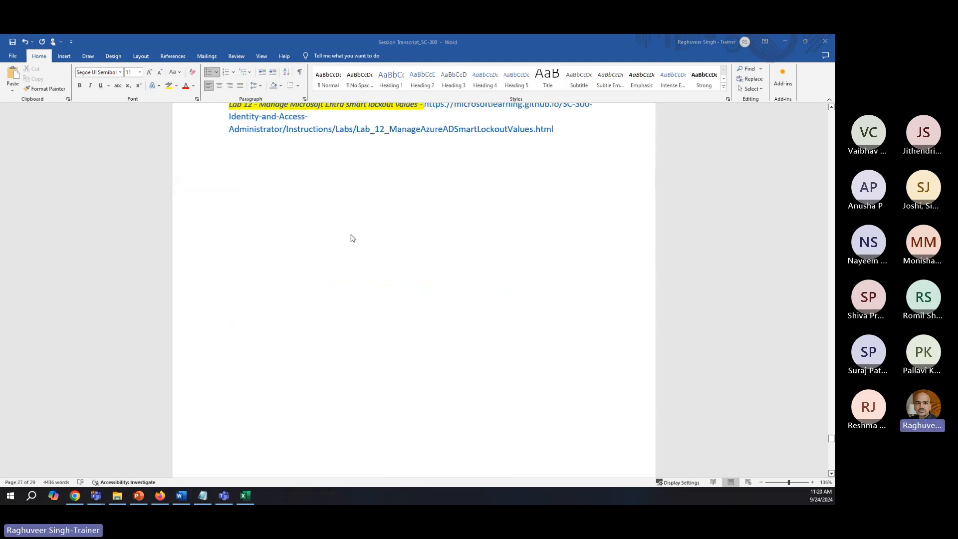
{"action": "key", "text": "alt+Tab"}
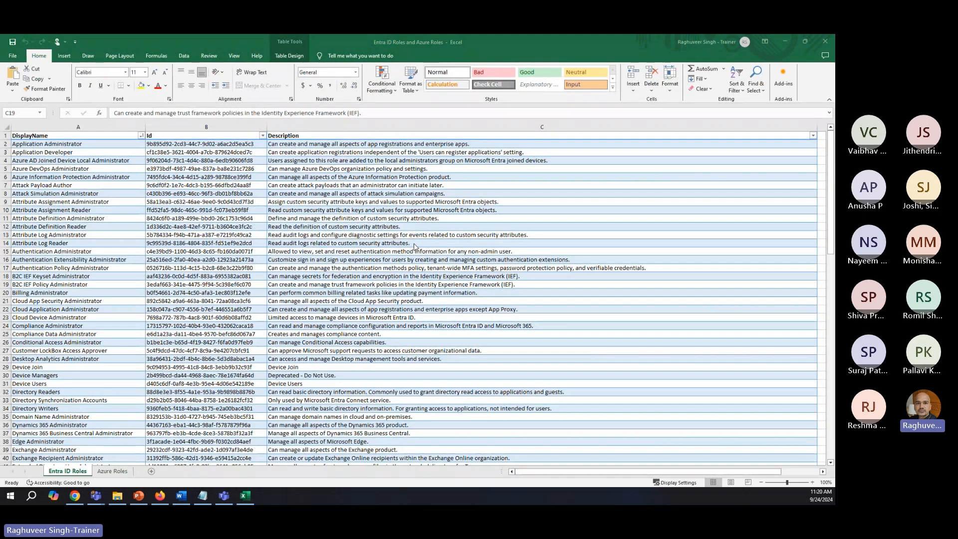
{"action": "key", "text": "alt+Tab"}
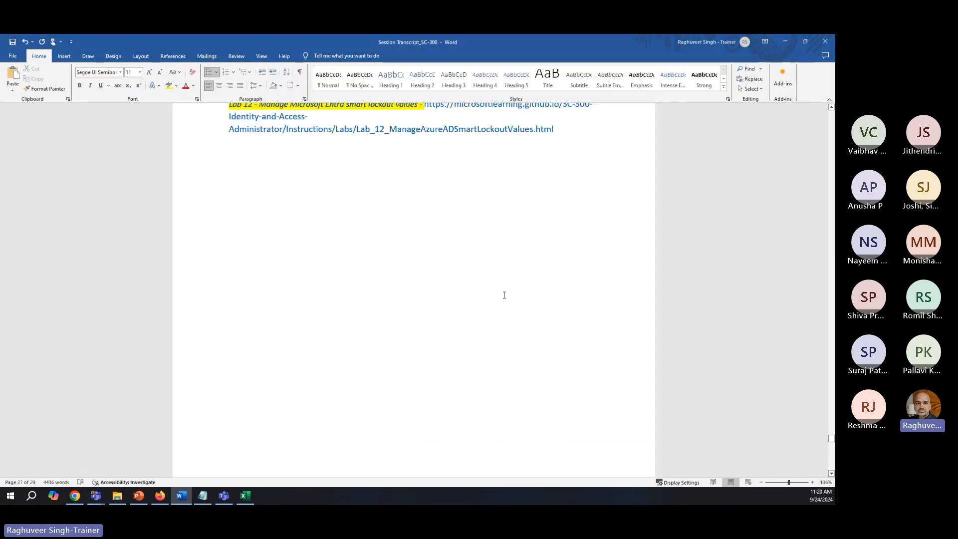
{"action": "scroll", "coordinate": [231, 180], "scroll_direction": "down", "scroll_amount": 20}
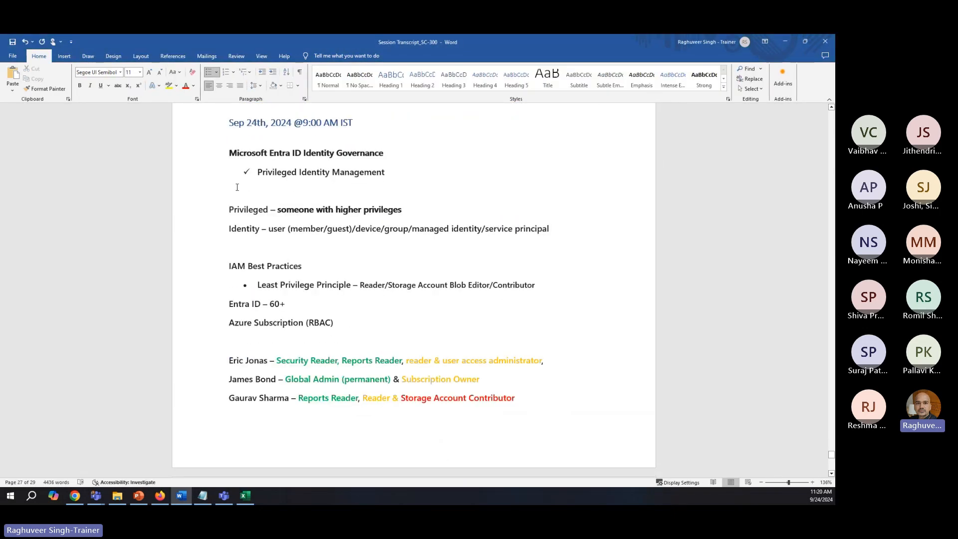
{"action": "scroll", "coordinate": [236, 187], "scroll_direction": "down", "scroll_amount": 6}
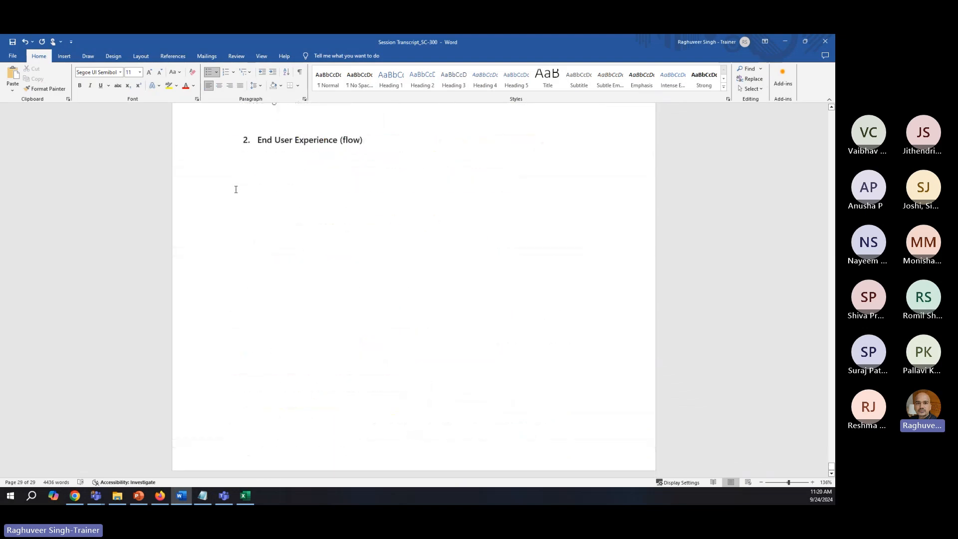
{"action": "scroll", "coordinate": [236, 199], "scroll_direction": "up", "scroll_amount": 2}
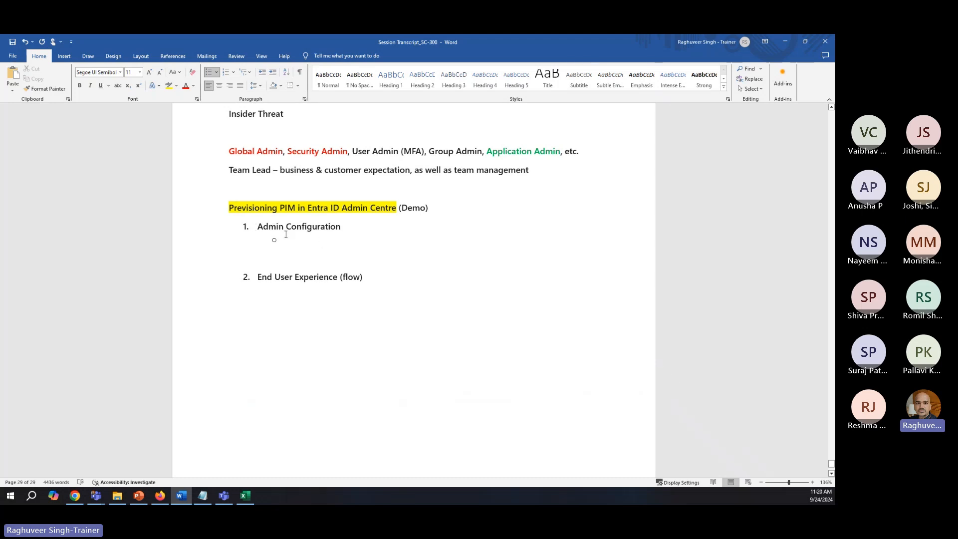
{"action": "scroll", "coordinate": [332, 235], "scroll_direction": "down", "scroll_amount": 1}
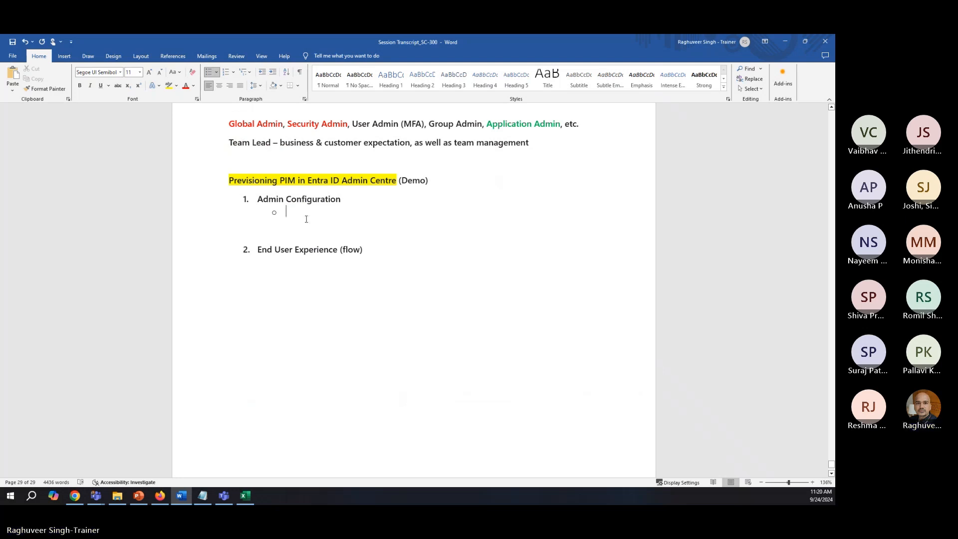
Type sub-bullets 'Entra Role Configuration', 'Azure Resource Configuration' and 'Group Configuration'.
{"action": "type", "text": "A"}
{"action": "key", "text": "BackSpace"}
{"action": "type", "text": "Entra Role "}
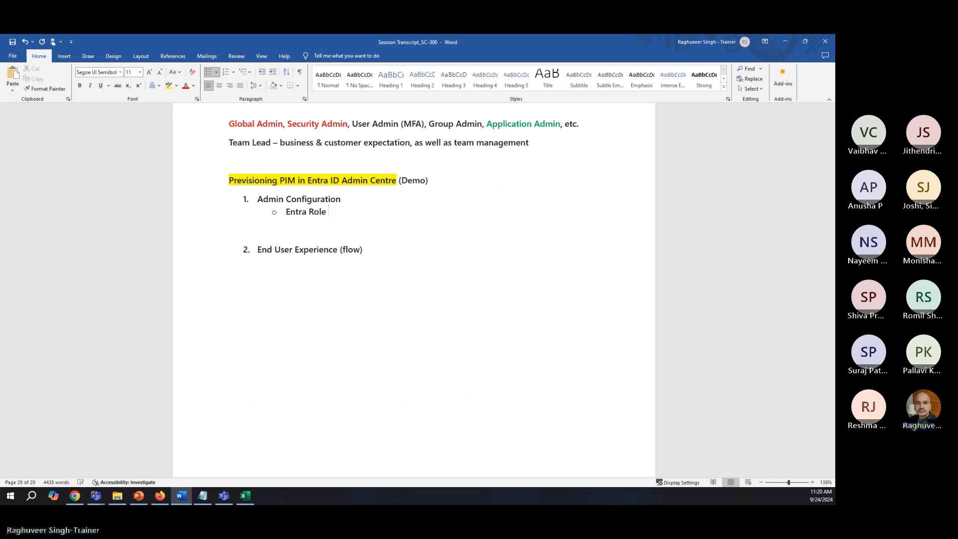
{"action": "type", "text": "Configua"}
{"action": "key", "text": "BackSpace"}
{"action": "type", "text": "ration"}
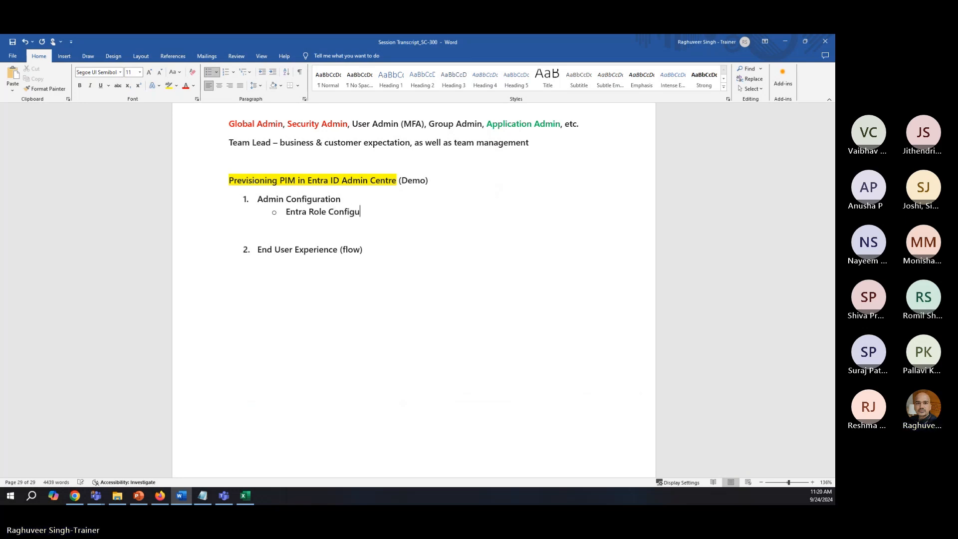
{"action": "key", "text": "Return"}
{"action": "type", "text": "Azu"}
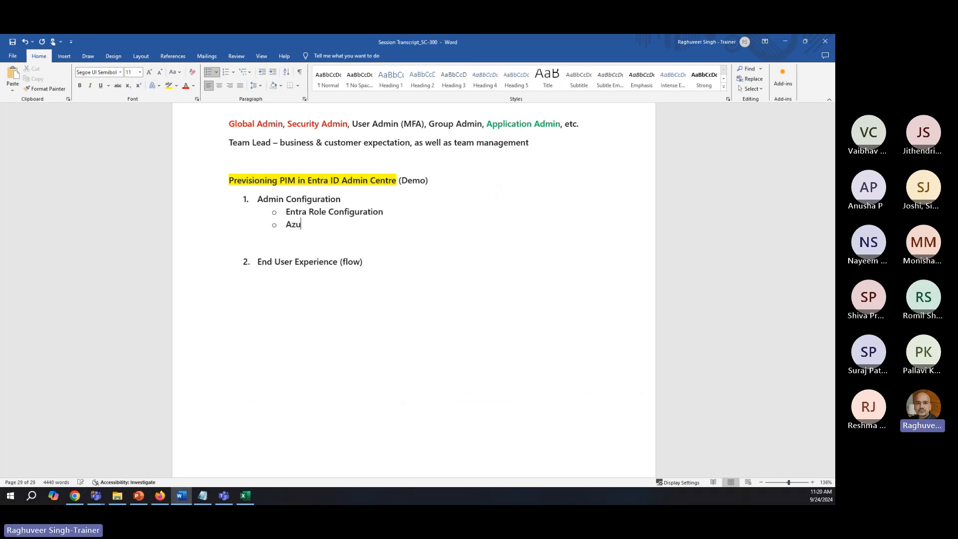
{"action": "type", "text": "re Resource"}
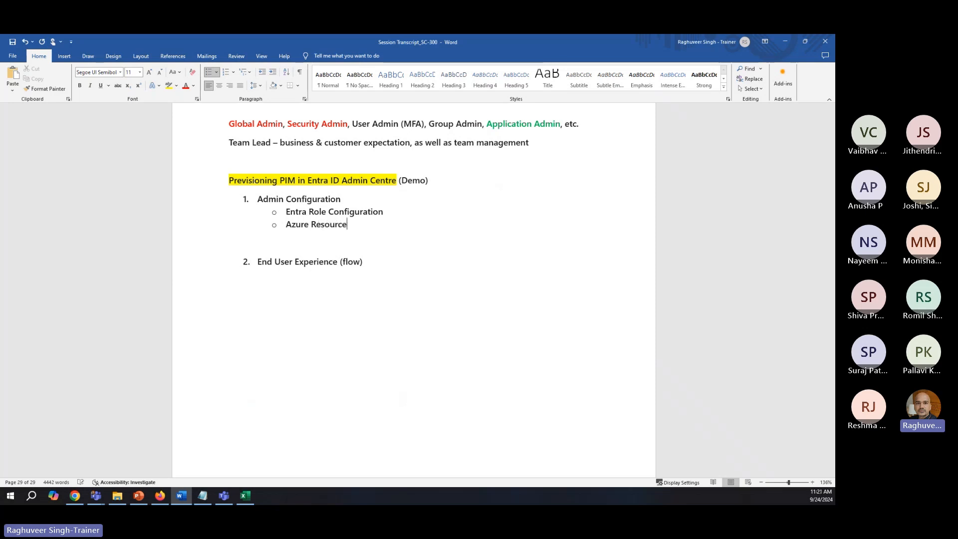
{"action": "type", "text": " Configuration"}
{"action": "key", "text": "Return"}
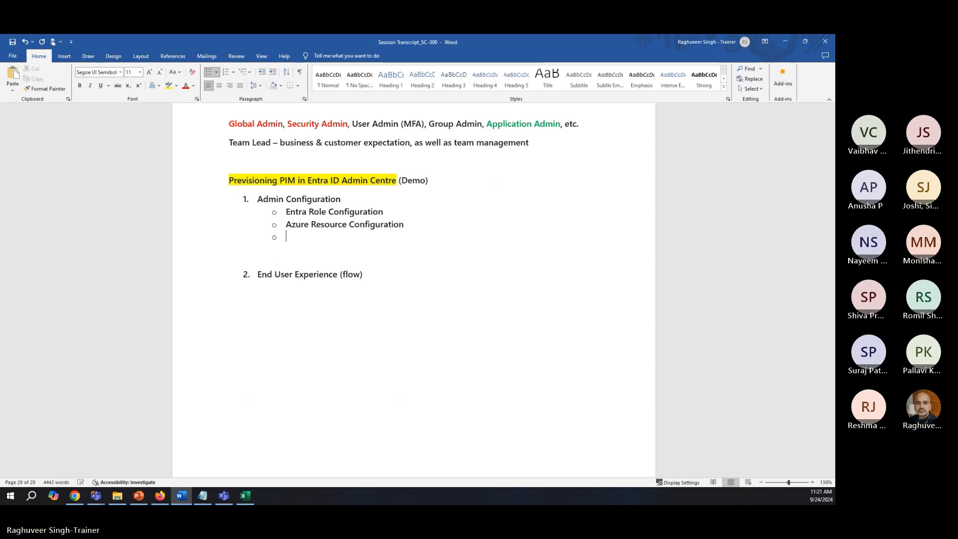
{"action": "type", "text": "Group Configuration"}
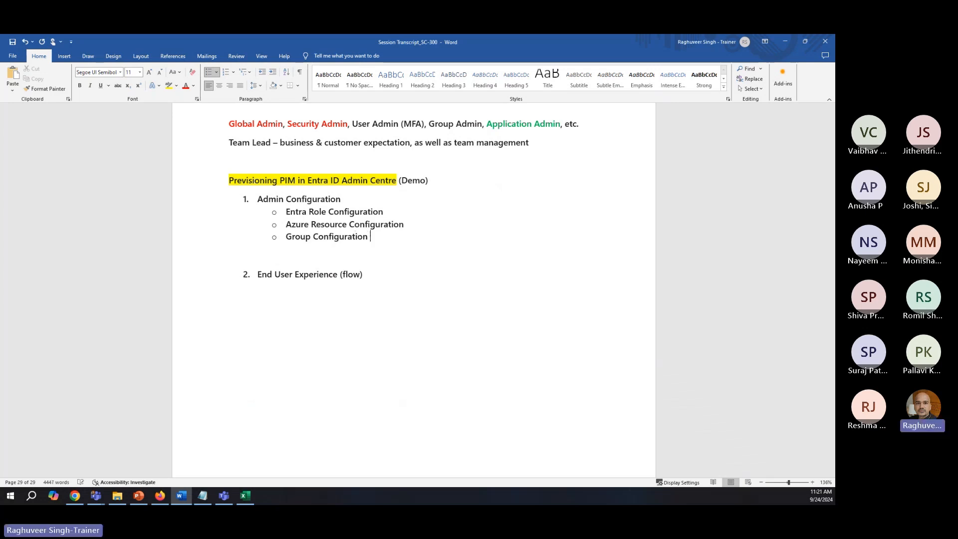
{"action": "key", "text": "BackSpace"}
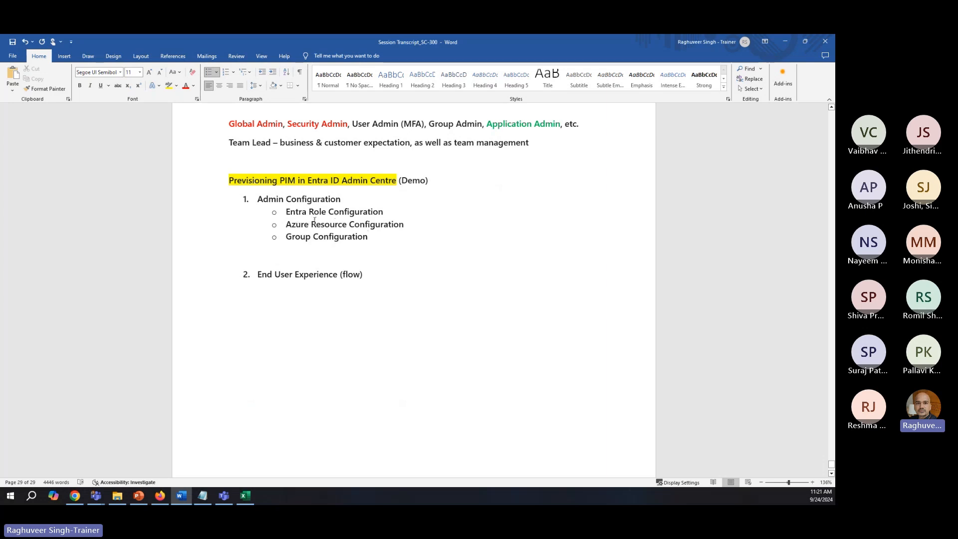
Change the third sub-bullet to 'Group (Entra Role as well as Azure RBAC) Configuration'.
{"action": "left_click", "coordinate": [286, 240]}
{"action": "left_click", "coordinate": [313, 239]}
{"action": "type", "text": "(Entra"}
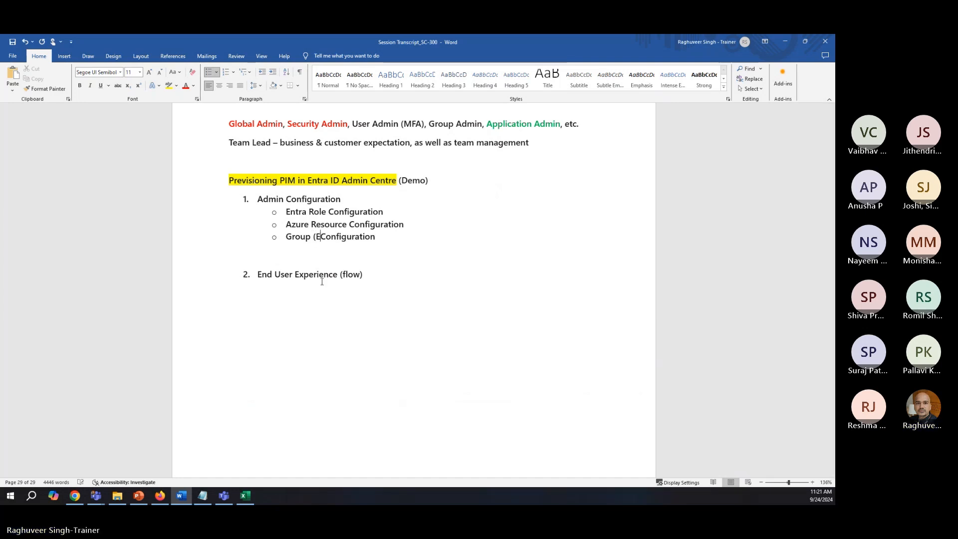
{"action": "type", "text": " Role"}
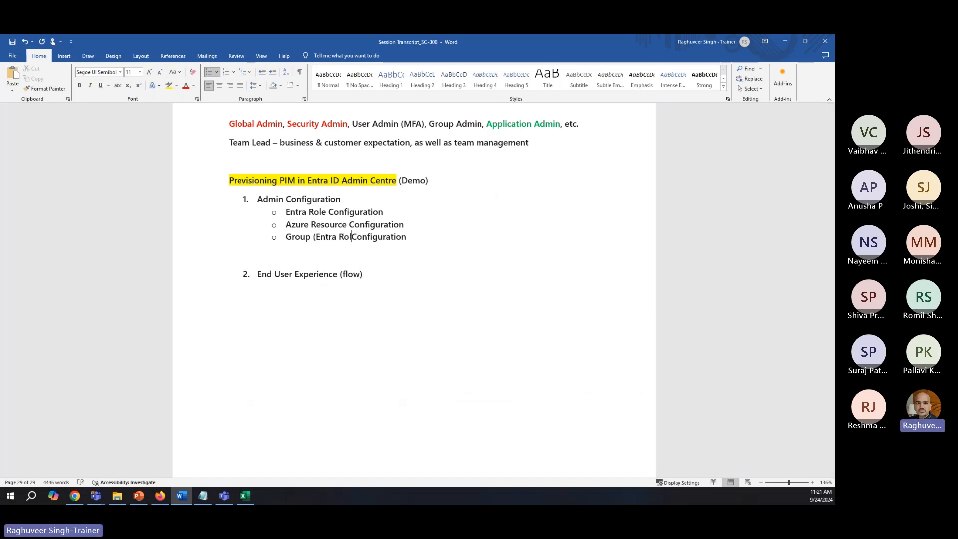
{"action": "type", "text": " as well as Az"}
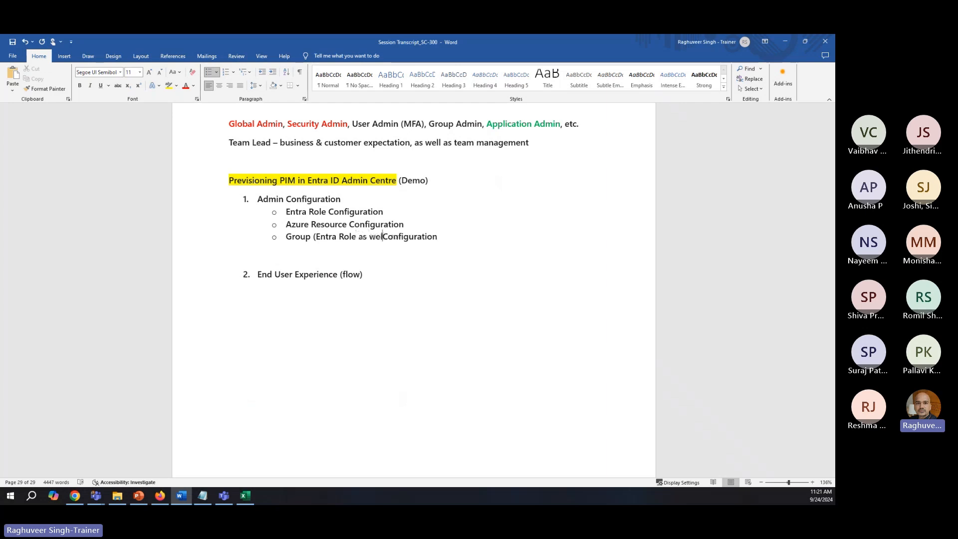
{"action": "type", "text": "ure"}
{"action": "key", "text": "BackSpace"}
{"action": "key", "text": "BackSpace"}
{"action": "key", "text": "BackSpace"}
{"action": "key", "text": "BackSpace"}
{"action": "key", "text": "BackSpace"}
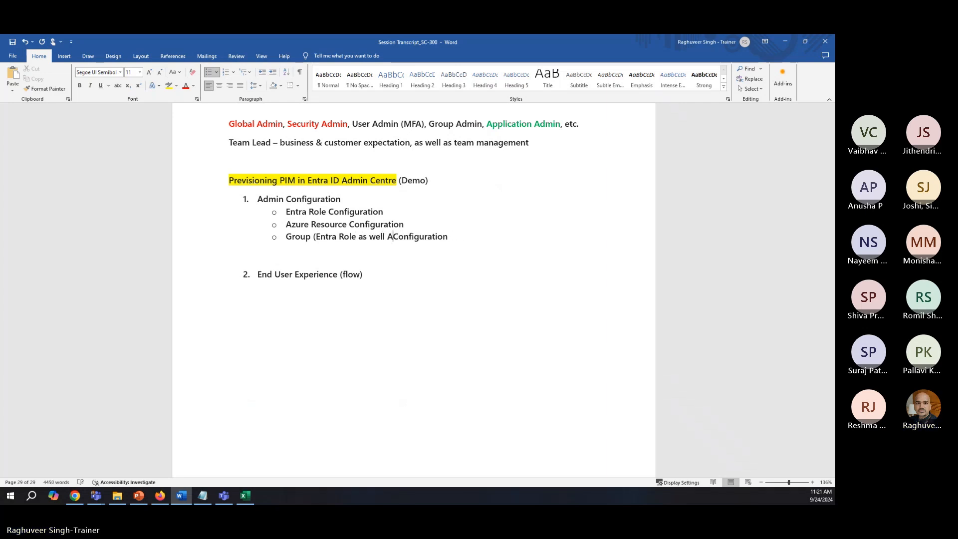
{"action": "type", "text": "as Azure"}
{"action": "type", "text": " RBA"}
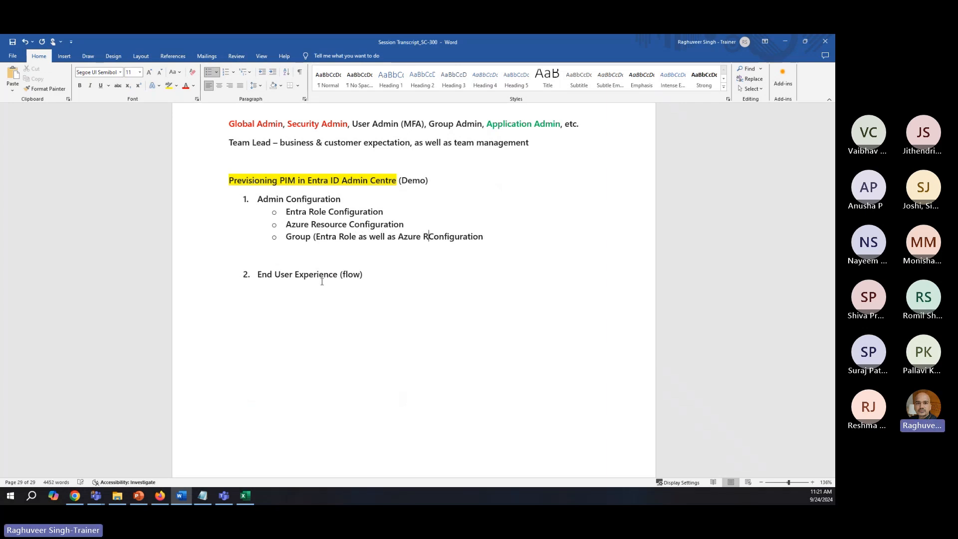
{"action": "type", "text": ")"}
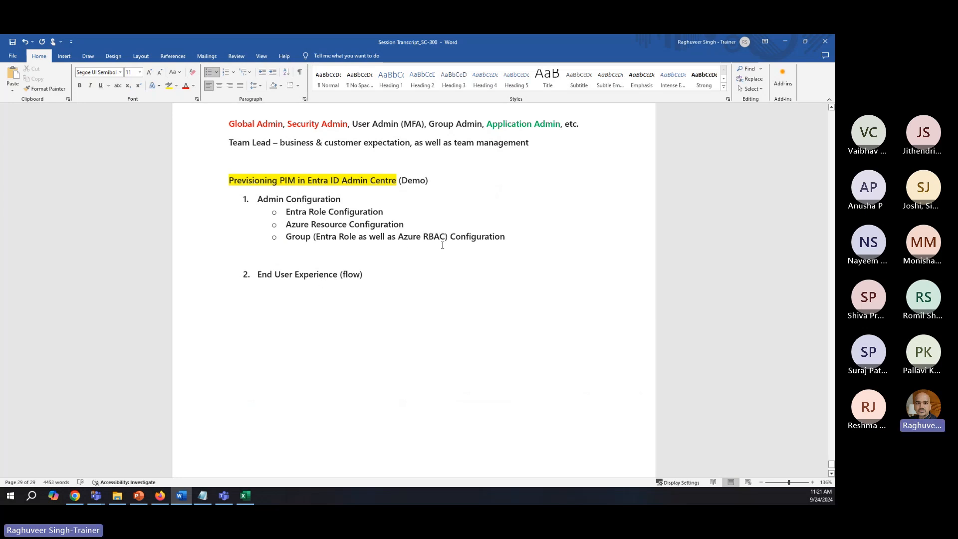
Delete the empty line so item 2 sits directly below the sub-bullets.
{"action": "left_click", "coordinate": [284, 256]}
{"action": "key", "text": "BackSpace"}
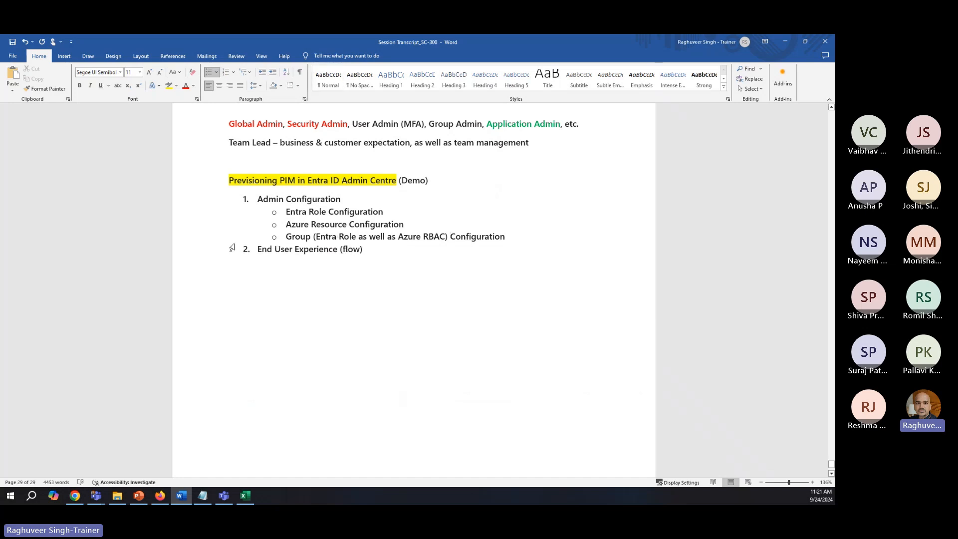
{"action": "left_click_drag", "start_coordinate": [285, 211], "coordinate": [533, 238]}
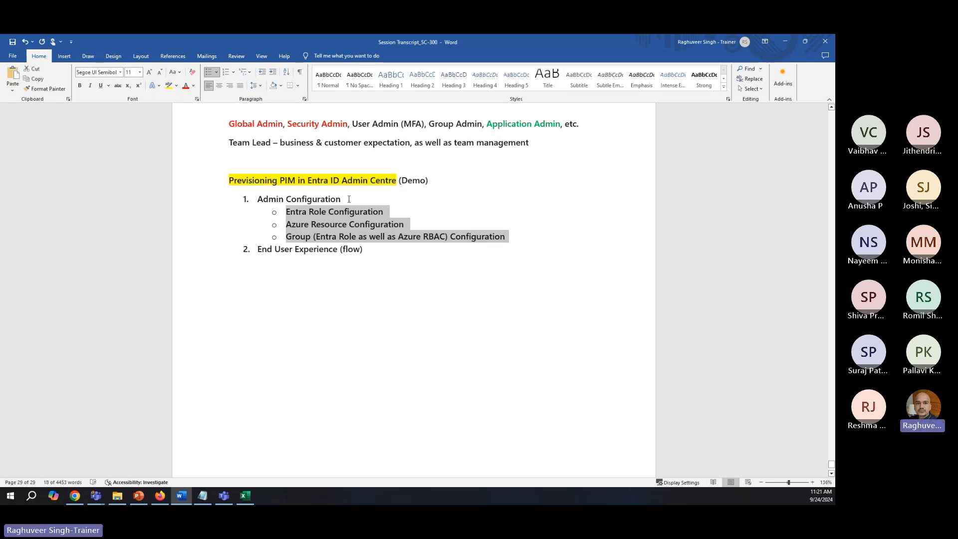
Prefix 'Security' to the Group sub-bullet and set the three sub-bullets to size 10.
{"action": "left_click", "coordinate": [288, 240]}
{"action": "type", "text": "Security"}
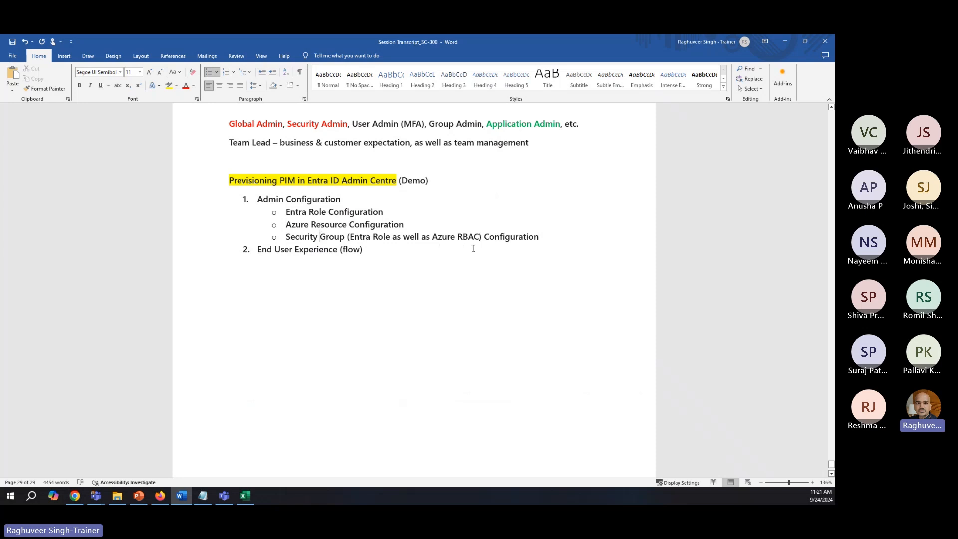
{"action": "left_click_drag", "start_coordinate": [285, 211], "coordinate": [562, 235]}
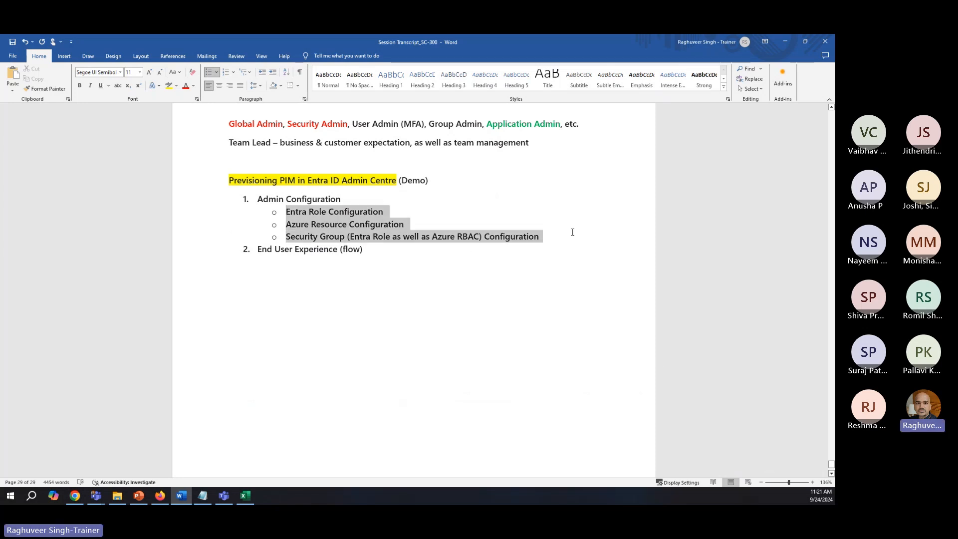
{"action": "left_click", "coordinate": [193, 86]}
{"action": "left_click", "coordinate": [139, 72]}
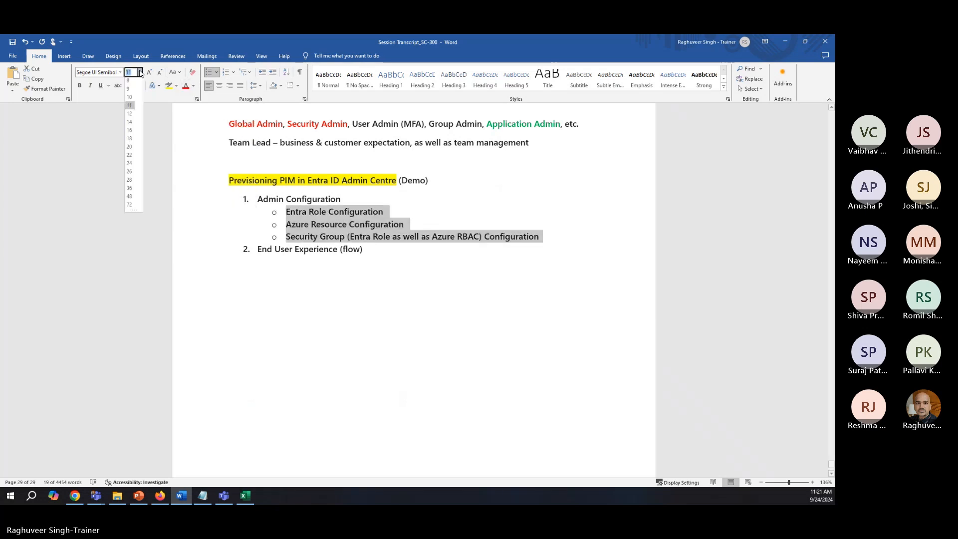
{"action": "left_click", "coordinate": [131, 99]}
{"action": "left_click", "coordinate": [293, 246]}
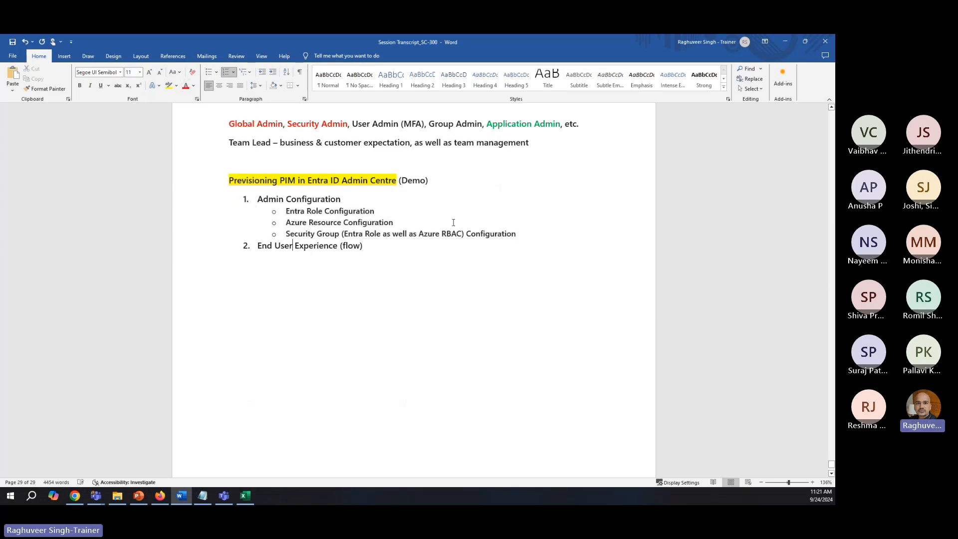
Add '(requires P2 license)' to Admin Configuration and '(no license required)' to End User Experience (flow).
{"action": "left_click", "coordinate": [533, 236]}
{"action": "key", "text": "Return"}
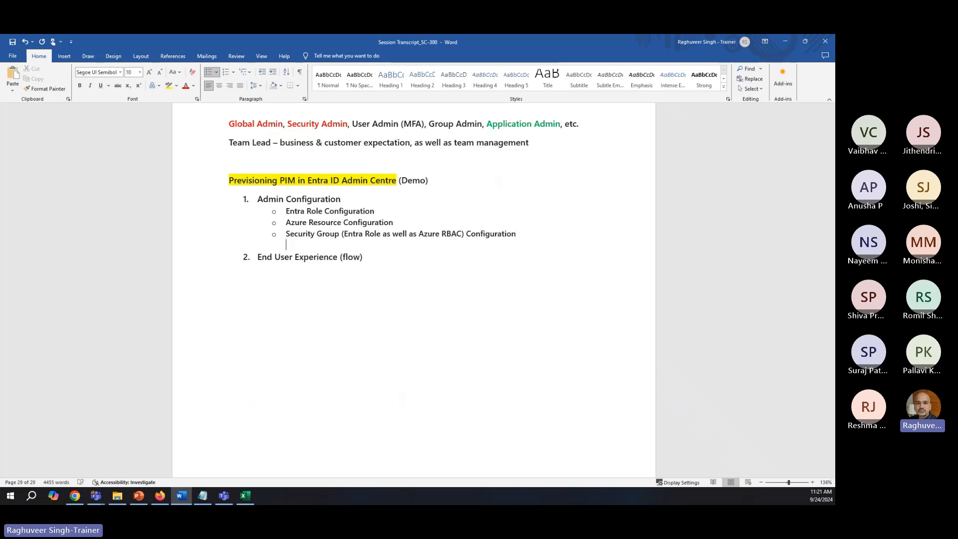
{"action": "left_click", "coordinate": [372, 256]}
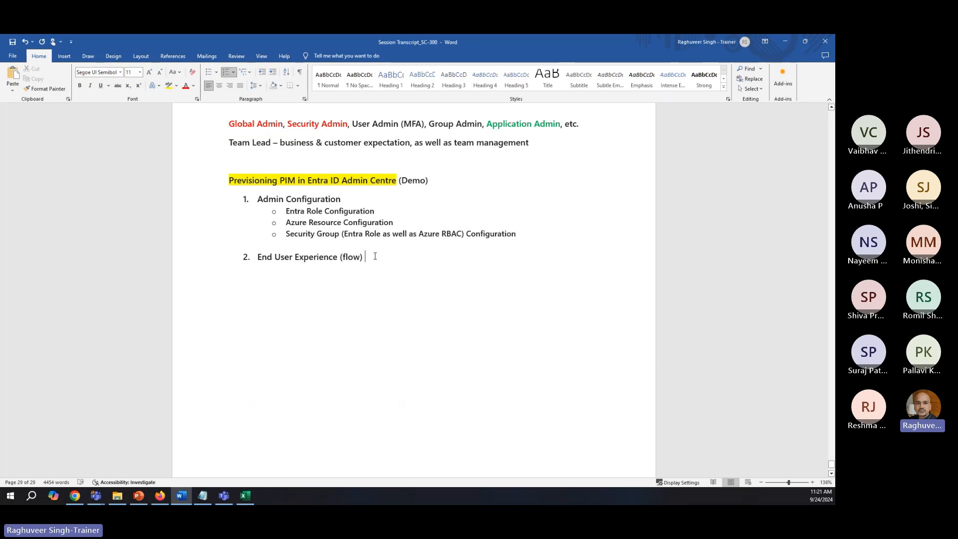
{"action": "key", "text": "Return"}
{"action": "left_click", "coordinate": [285, 211]}
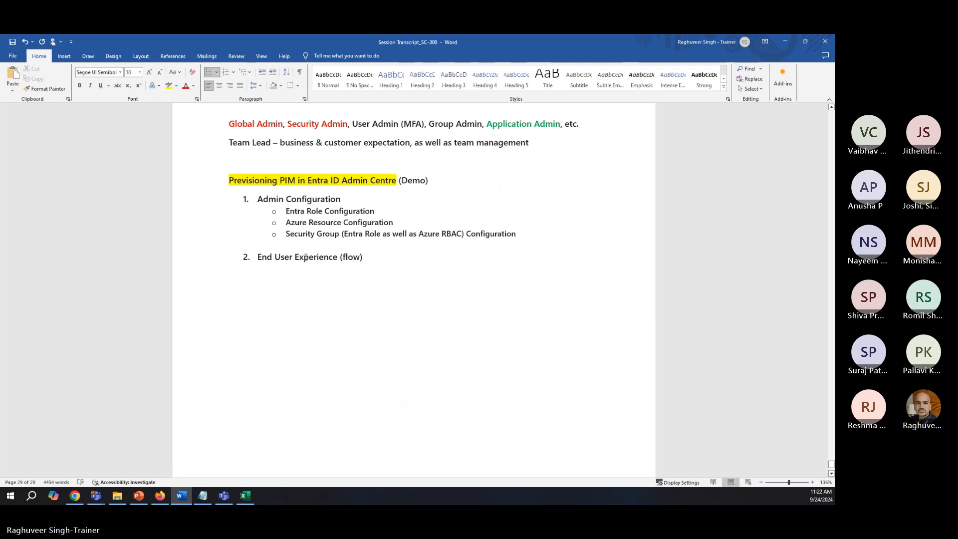
{"action": "left_click", "coordinate": [368, 199]}
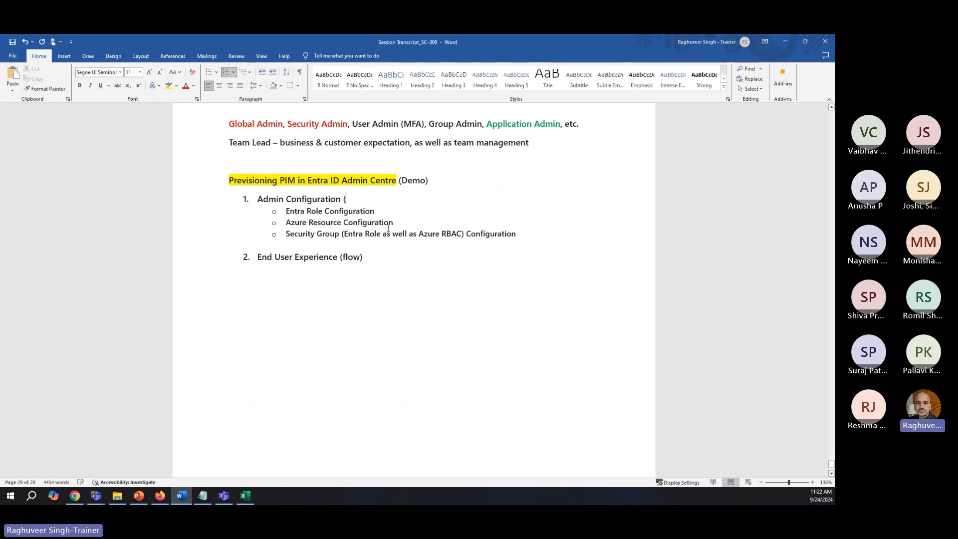
{"action": "type", "text": "(Re"}
{"action": "key", "text": "BackSpace"}
{"action": "key", "text": "BackSpace"}
{"action": "type", "text": "requires "}
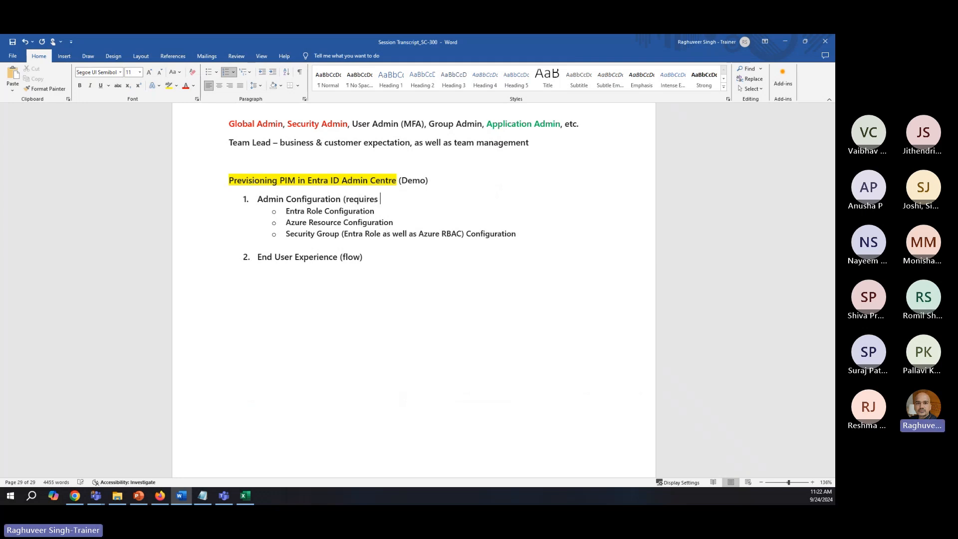
{"action": "type", "text": "P2 lie"}
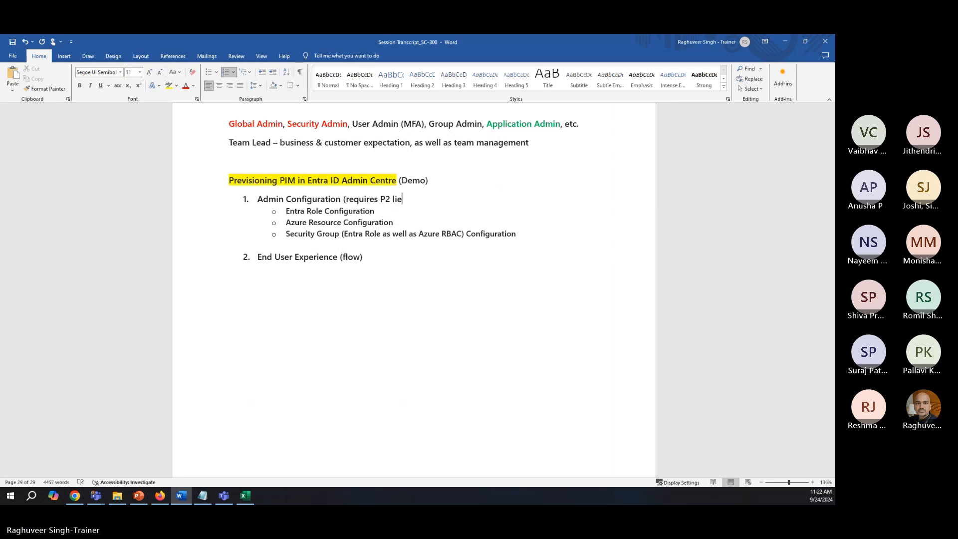
{"action": "type", "text": "nse)"}
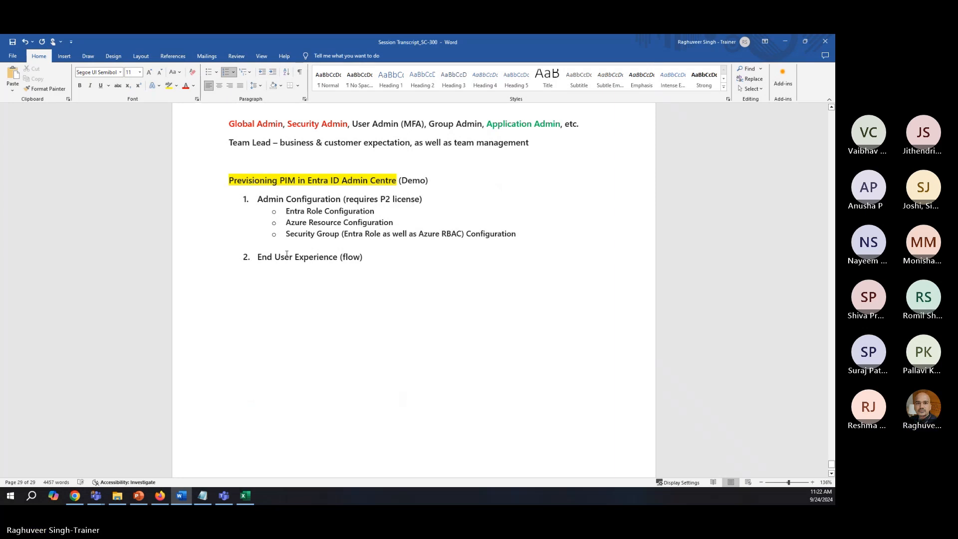
{"action": "type", "text": "(no"}
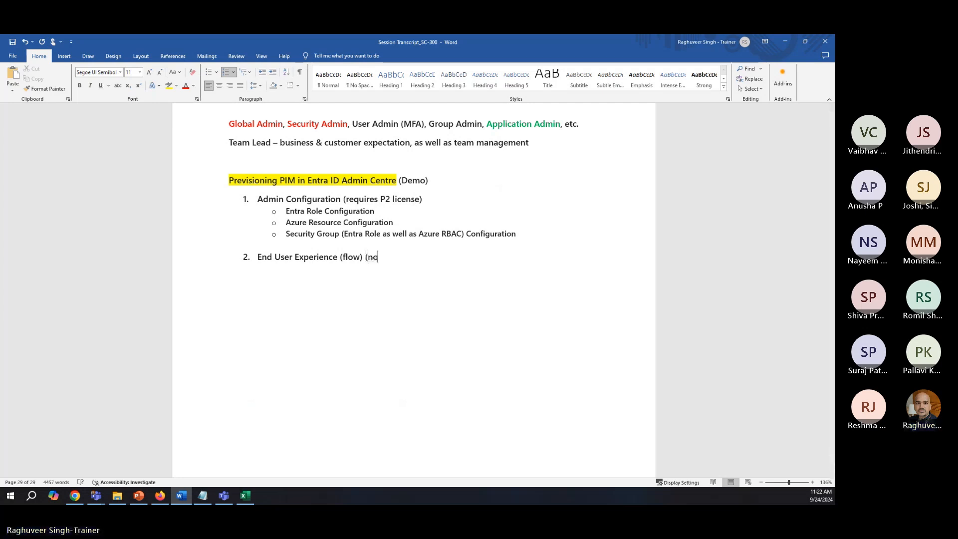
{"action": "type", "text": " license required)"}
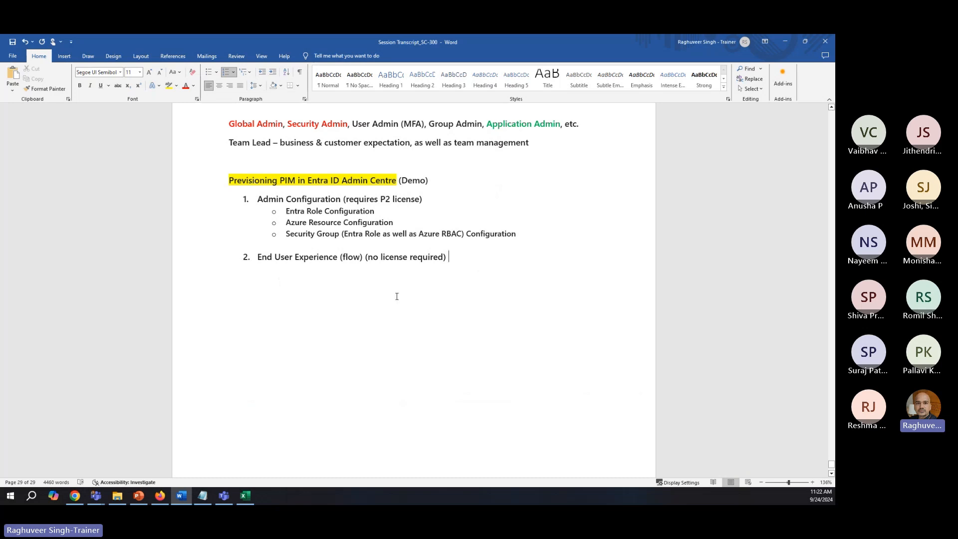
{"action": "key", "text": "Return"}
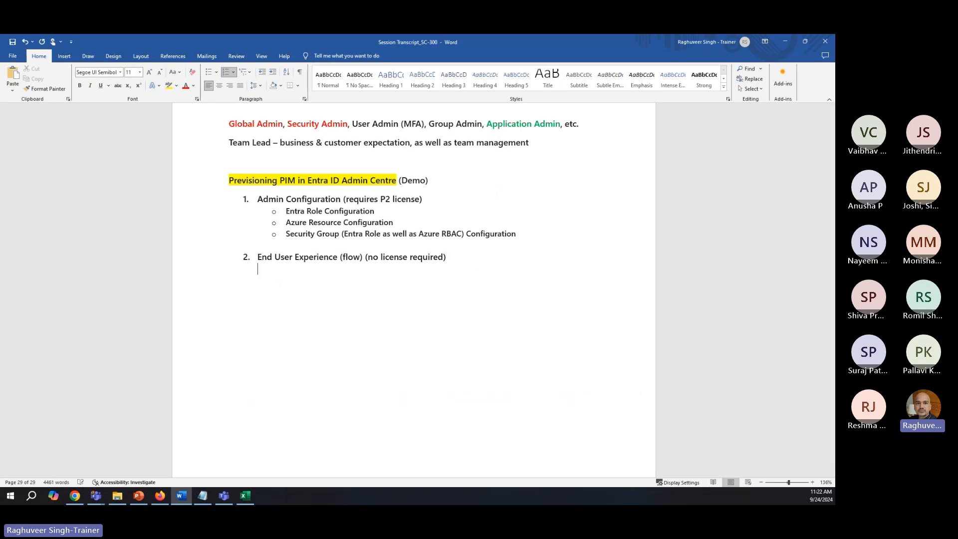
Add an indented check-mark sub-bullet 'Navigating to PIM console' under item 2.
{"action": "left_click", "coordinate": [216, 72]}
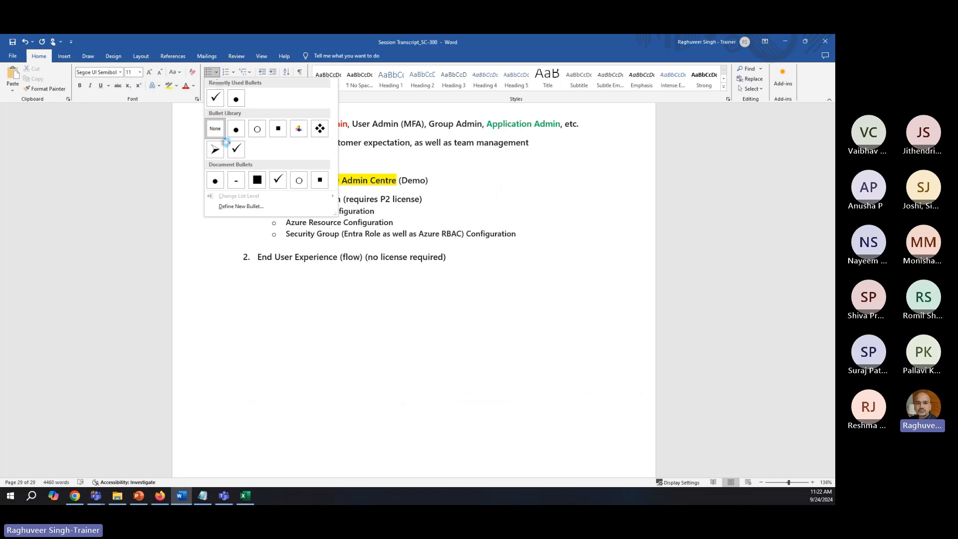
{"action": "left_click", "coordinate": [236, 149]}
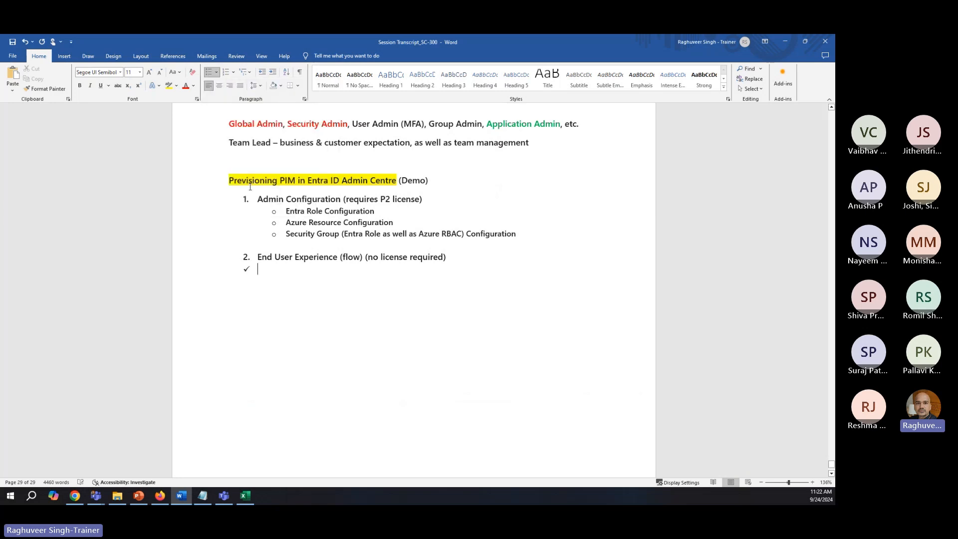
{"action": "left_click", "coordinate": [273, 72]}
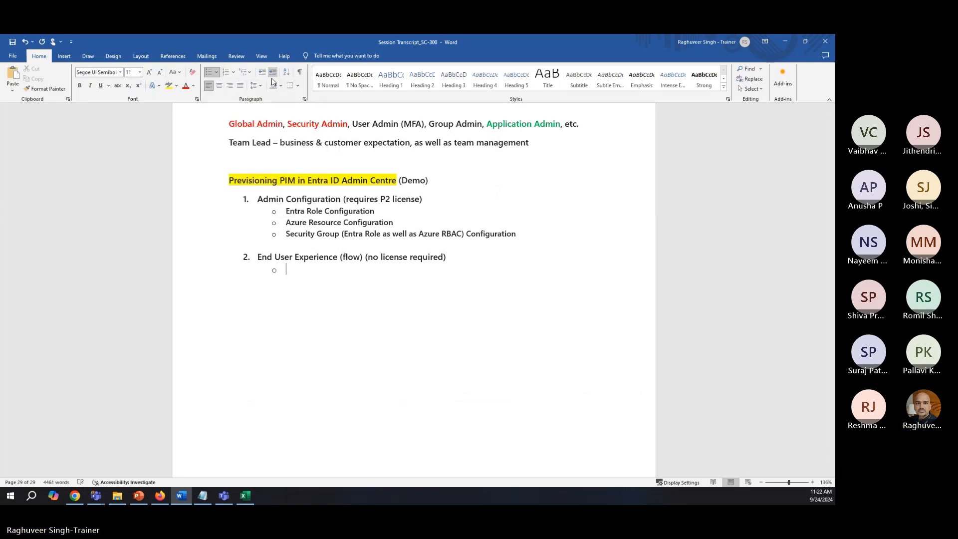
{"action": "type", "text": "Nav"}
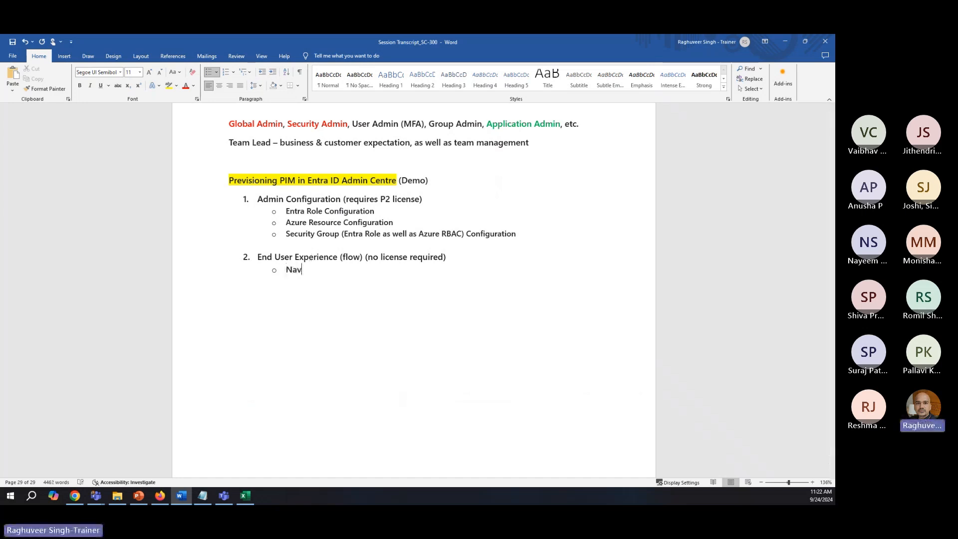
{"action": "type", "text": "igating to PIM console"}
{"action": "key", "text": "Return"}
Add sub-bullets 'Selecting one of the eligible roles' and 'Activating the role', fixing the spelling of roles.
{"action": "type", "text": "Select"}
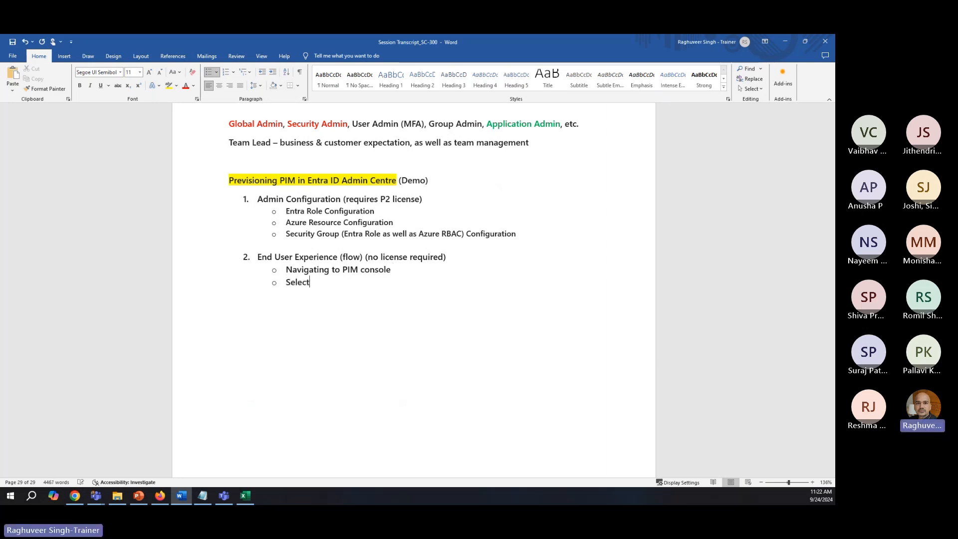
{"action": "type", "text": "ing one of th"}
{"action": "type", "text": "e eligible ro"}
{"action": "type", "text": "les"}
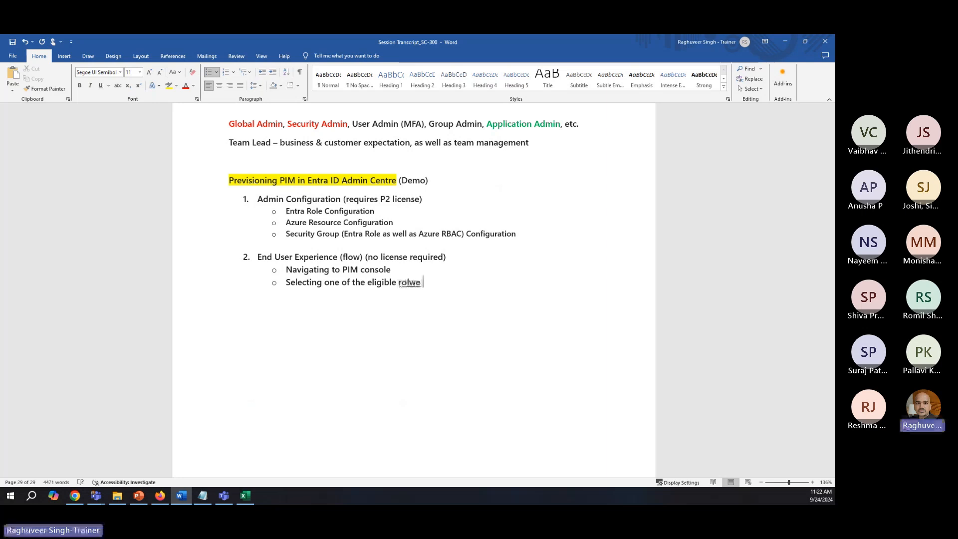
{"action": "key", "text": "BackSpace"}
{"action": "key", "text": "Return"}
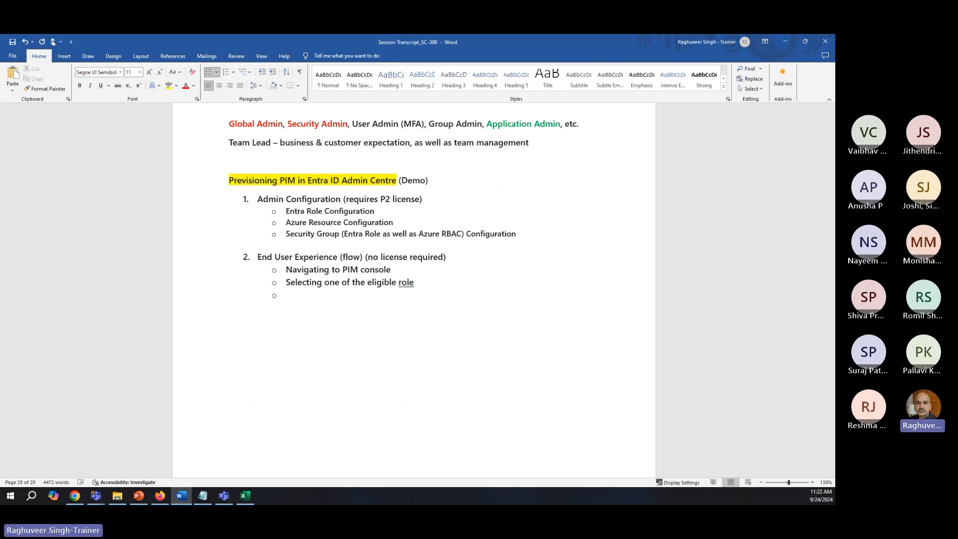
{"action": "key", "text": "BackSpace"}
{"action": "key", "text": "BackSpace"}
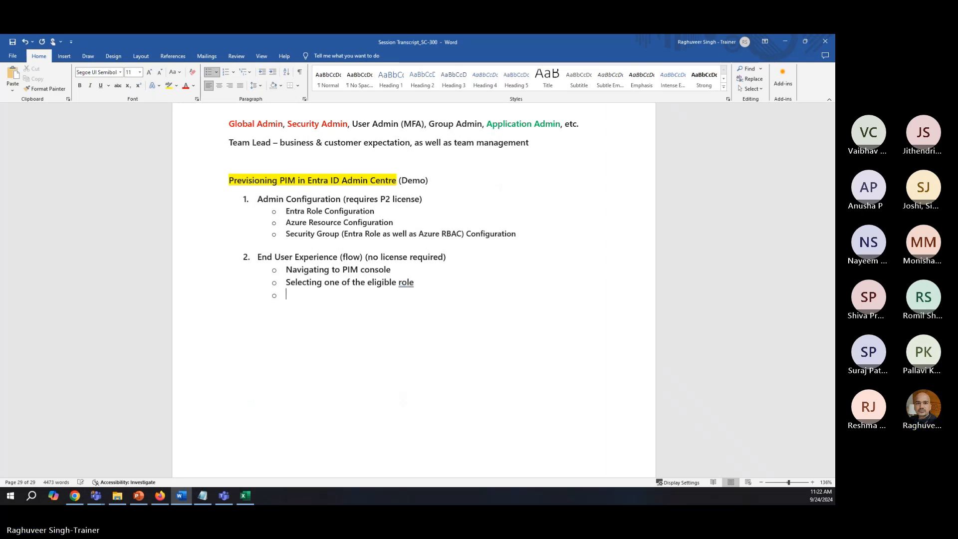
{"action": "right_click", "coordinate": [353, 277]}
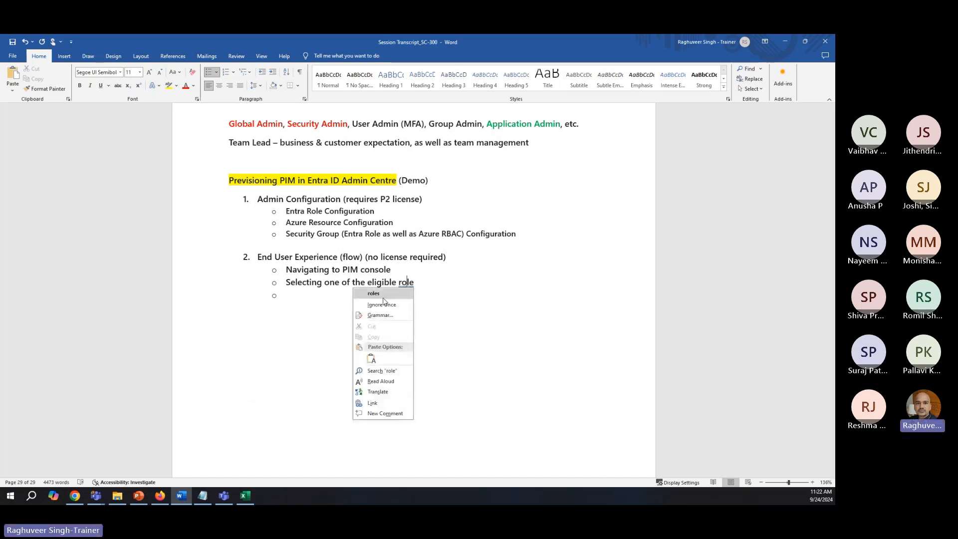
{"action": "left_click", "coordinate": [381, 288]}
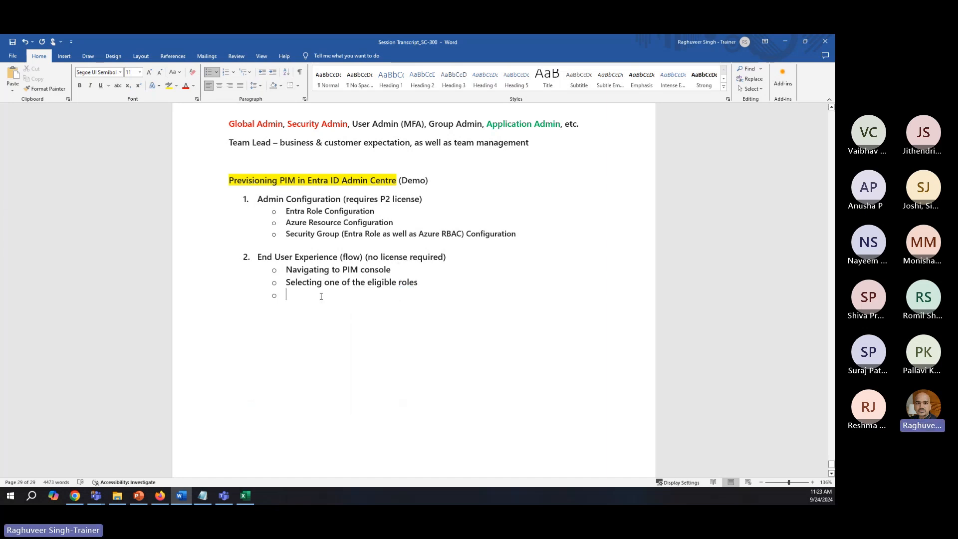
{"action": "type", "text": "Acti"}
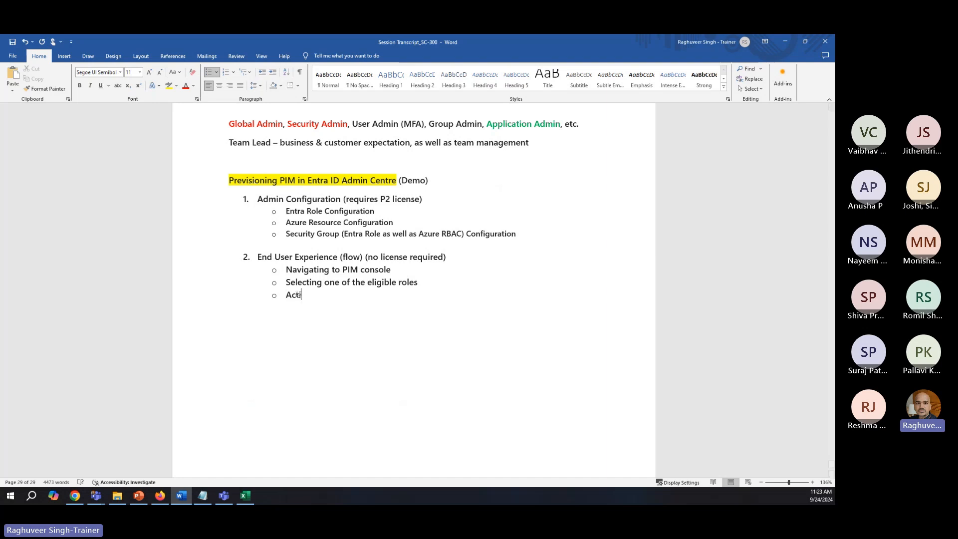
{"action": "type", "text": "vating the role"}
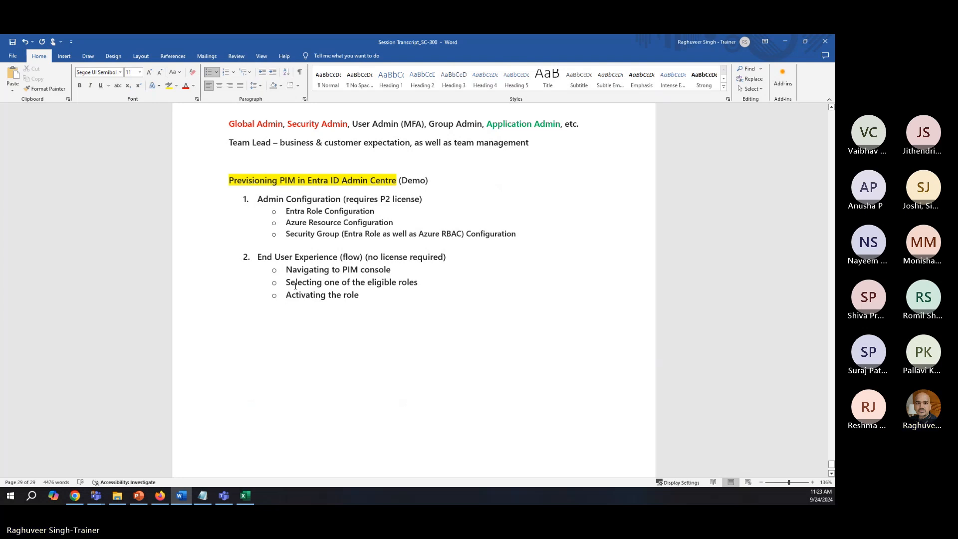
{"action": "key", "text": "alt+Tab"}
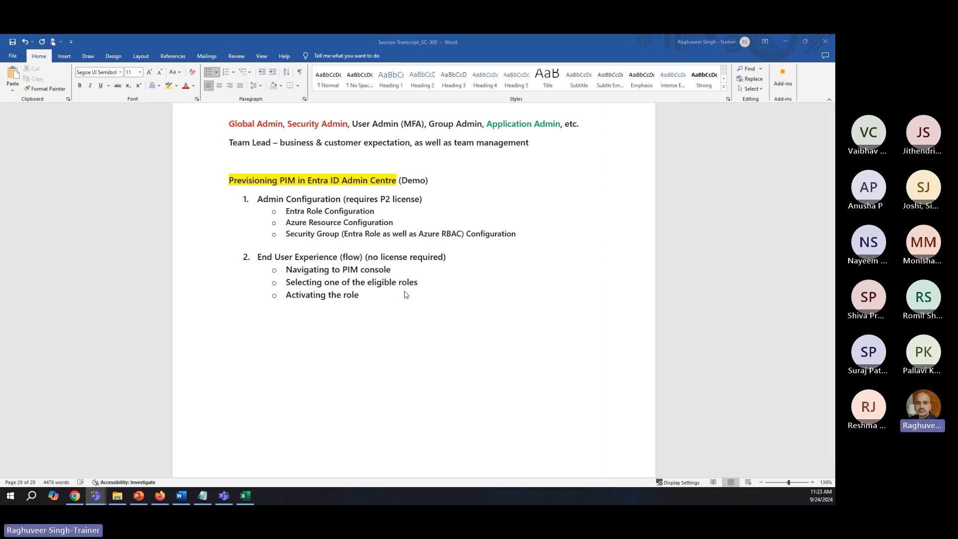
Create a further-indented bullet level under 'Activating the role'.
{"action": "left_click", "coordinate": [362, 300]}
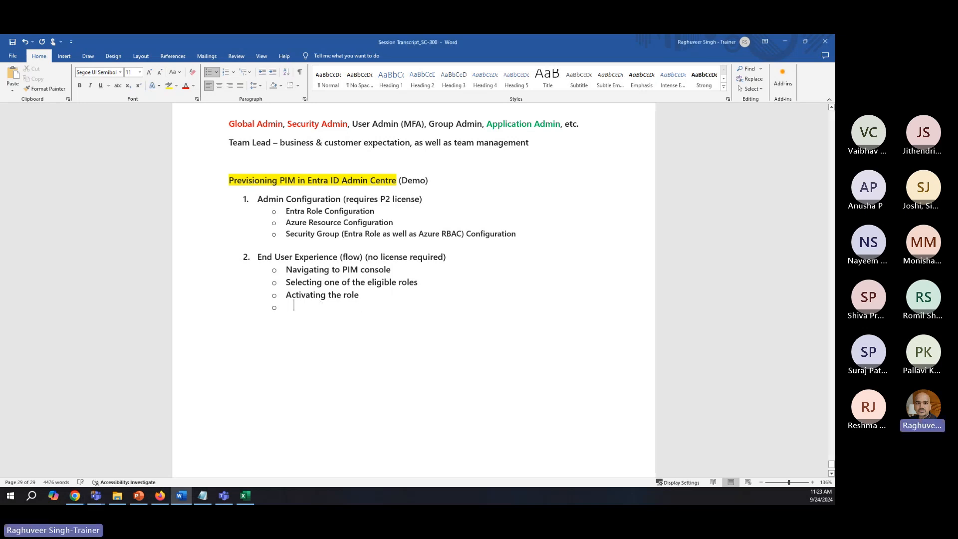
{"action": "key", "text": "BackSpace"}
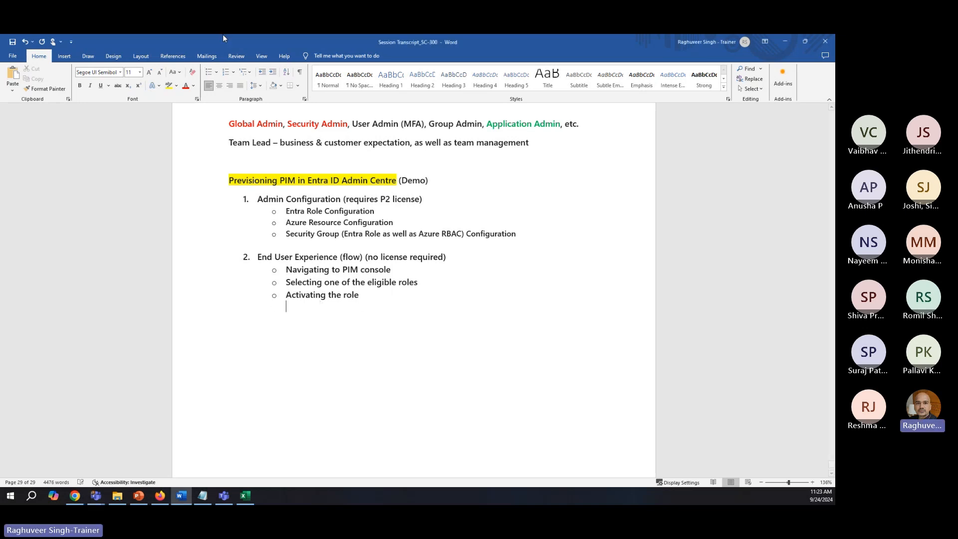
{"action": "left_click", "coordinate": [217, 78]}
{"action": "left_click", "coordinate": [250, 169]}
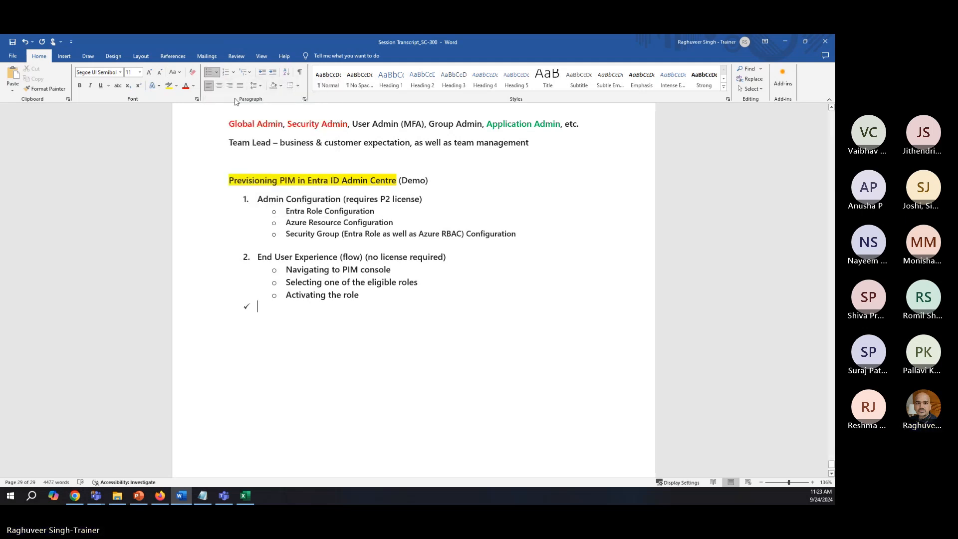
{"action": "left_click", "coordinate": [227, 74]}
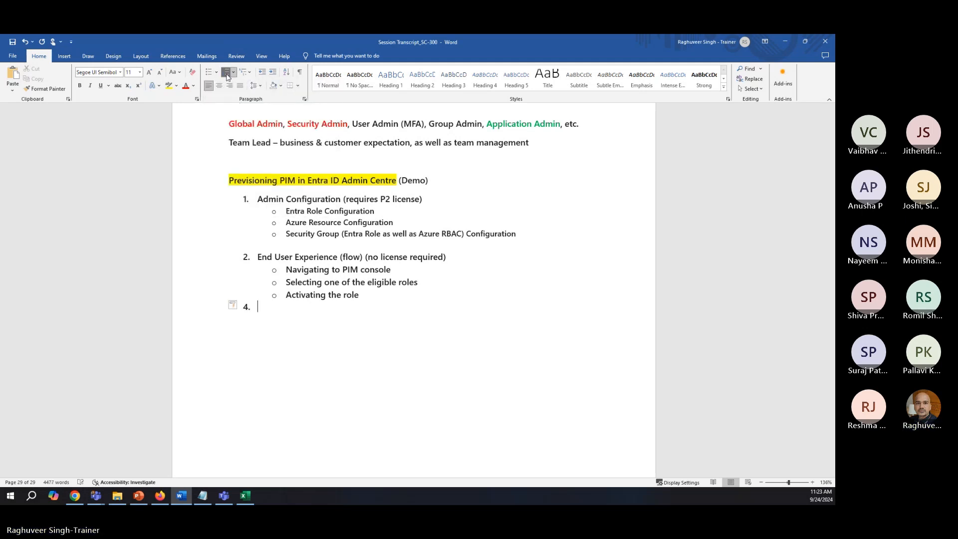
{"action": "key", "text": "ctrl+z"}
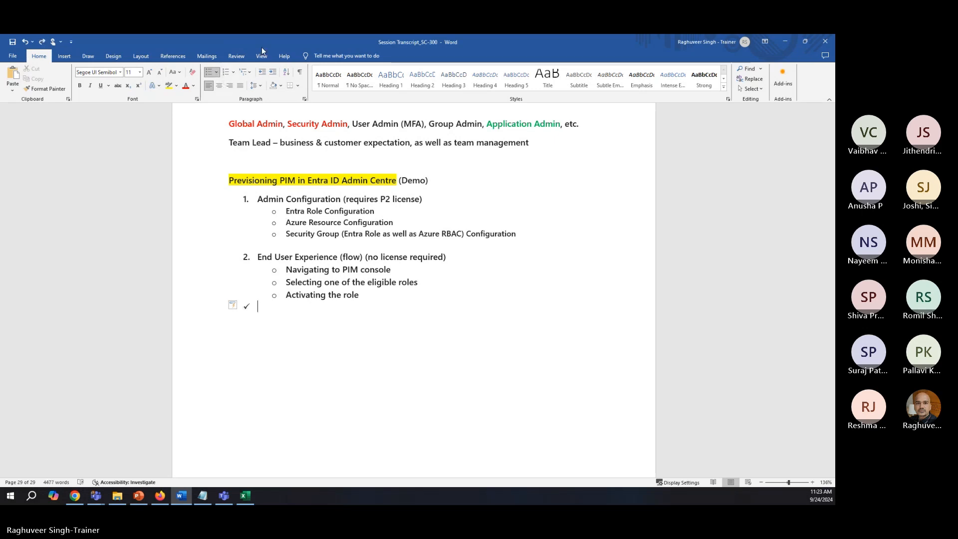
{"action": "scroll", "coordinate": [251, 46], "scroll_direction": "down", "scroll_amount": 6}
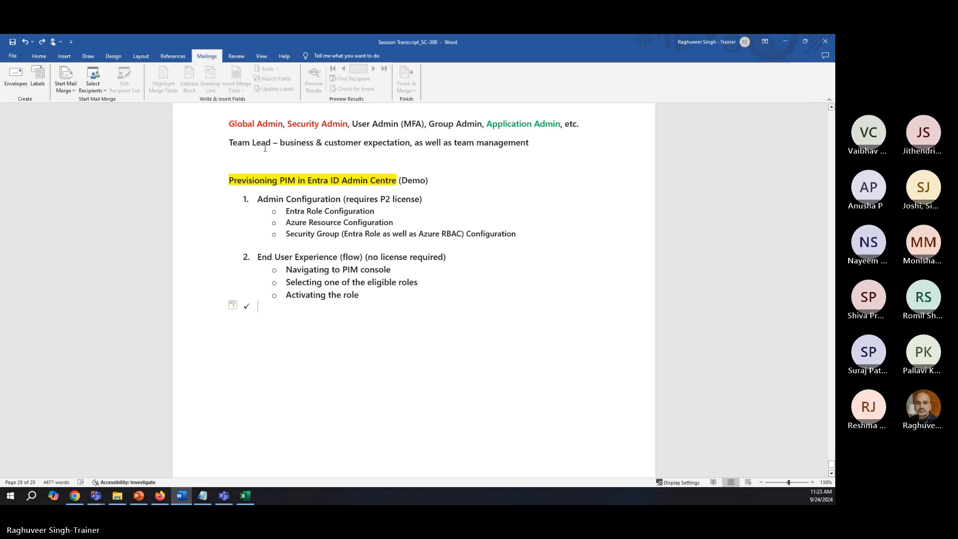
{"action": "scroll", "coordinate": [271, 75], "scroll_direction": "up", "scroll_amount": 6}
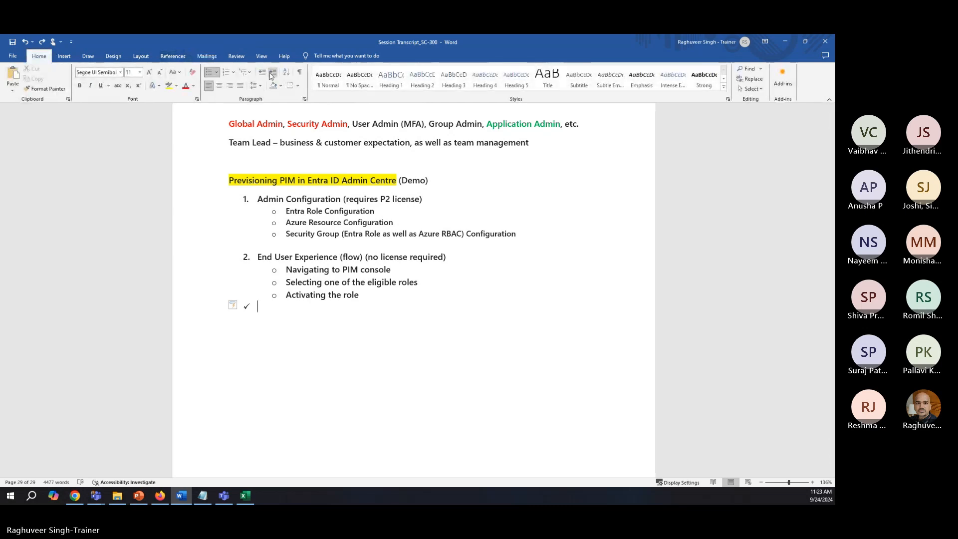
{"action": "left_click", "coordinate": [271, 75]}
Type the 'May or may not…' points on approval workflow, MFA, and justification/ticket number/ITSM Solution information.
{"action": "type", "text": "May or "}
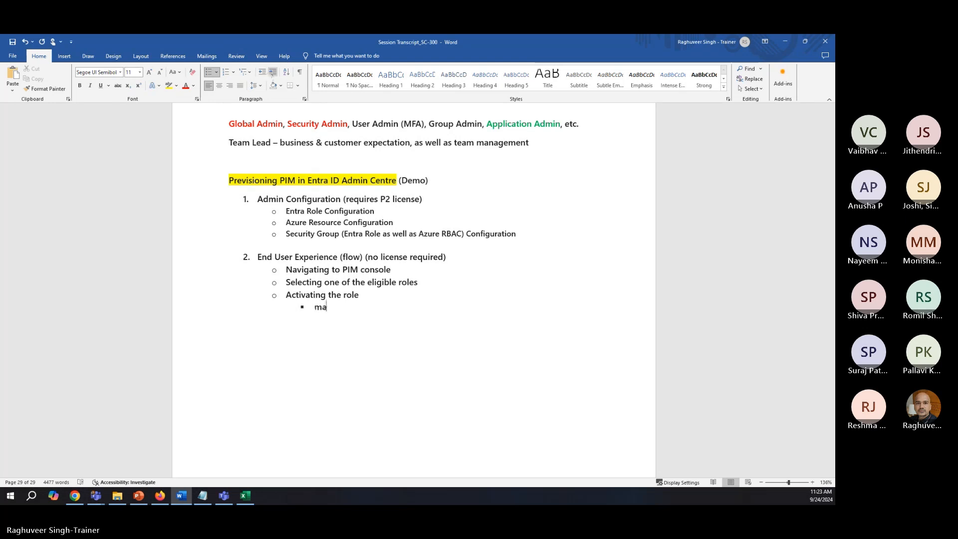
{"action": "type", "text": "may "}
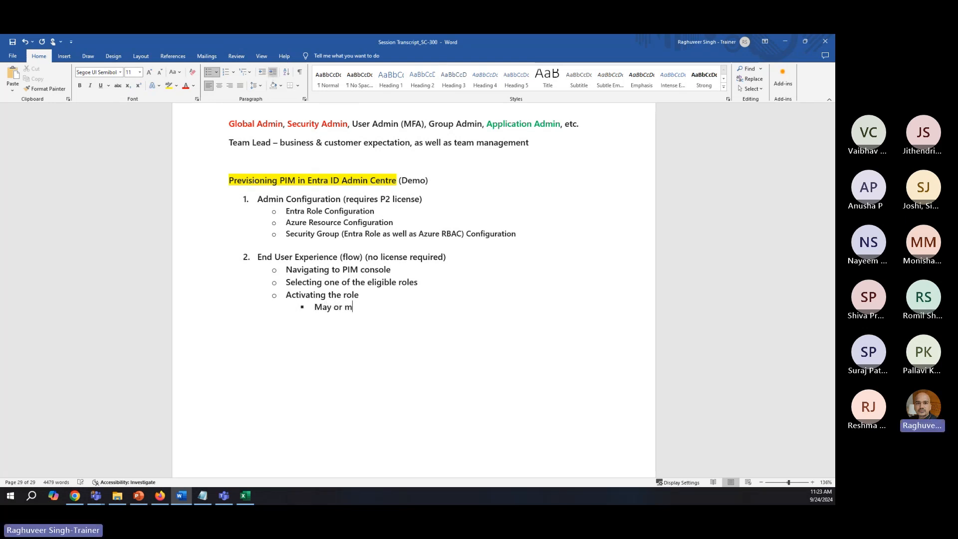
{"action": "type", "text": "not tra"}
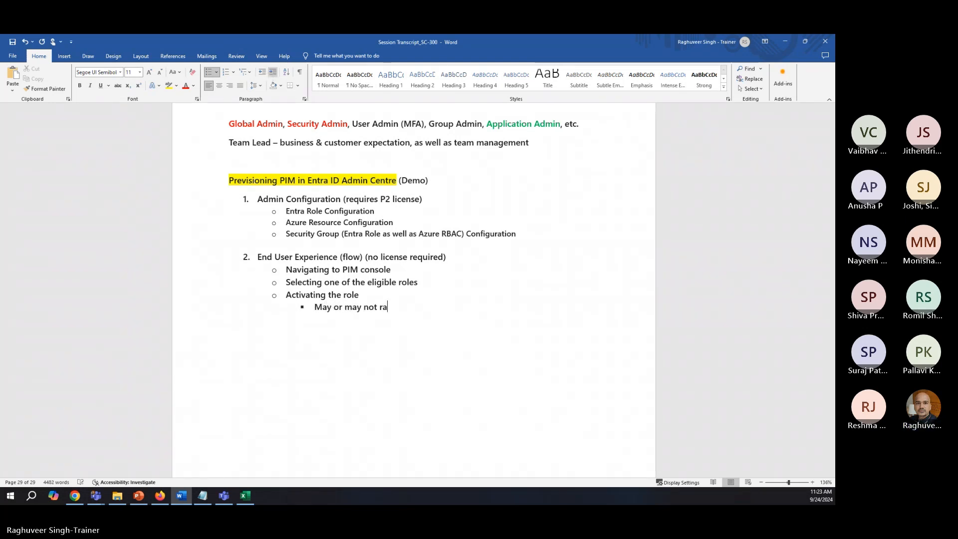
{"action": "key", "text": "BackSpace"}
{"action": "key", "text": "BackSpace"}
{"action": "type", "text": "tra"}
{"action": "type", "text": "igger apporval"}
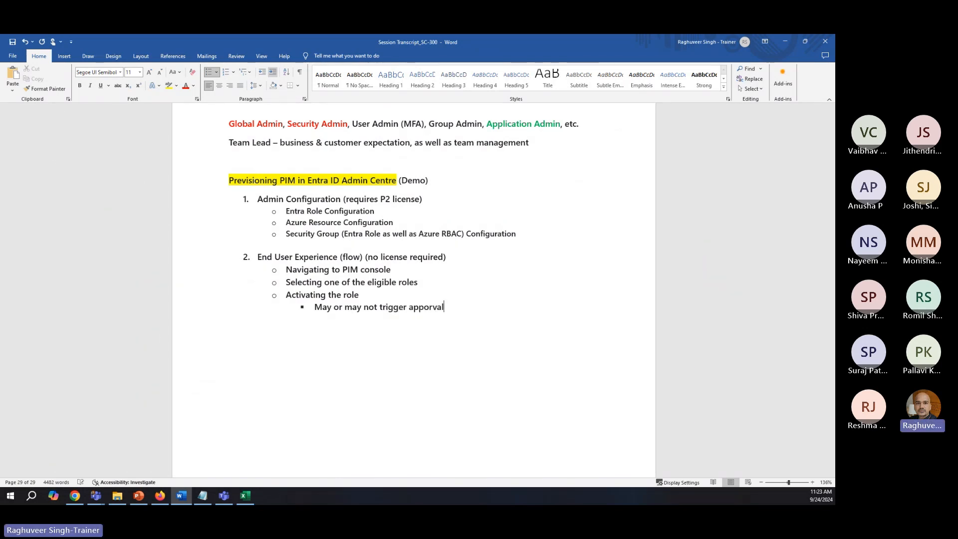
{"action": "key", "text": "BackSpace"}
{"action": "key", "text": "BackSpace"}
{"action": "key", "text": "BackSpace"}
{"action": "key", "text": "BackSpace"}
{"action": "key", "text": "BackSpace"}
{"action": "type", "text": "roval workflow"}
{"action": "key", "text": "Return"}
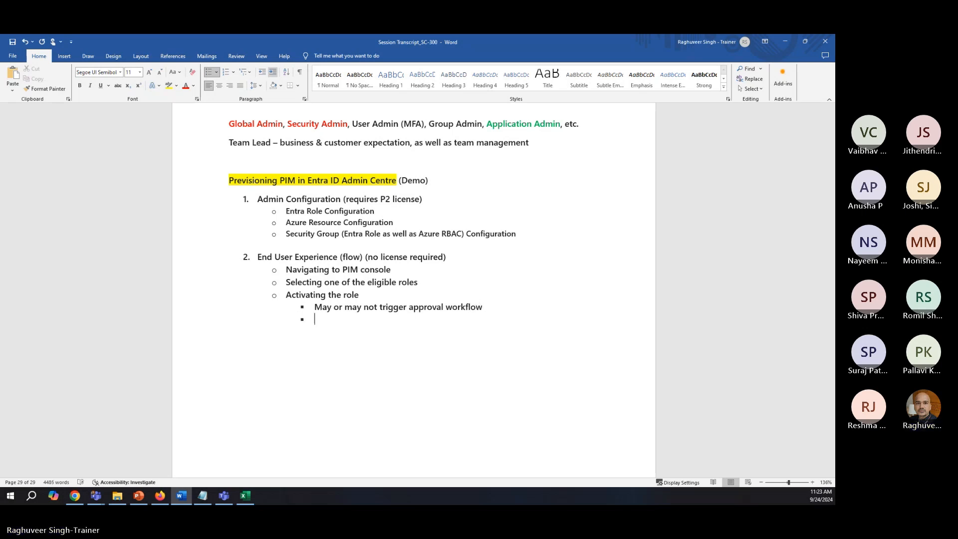
{"action": "type", "text": "May or may "}
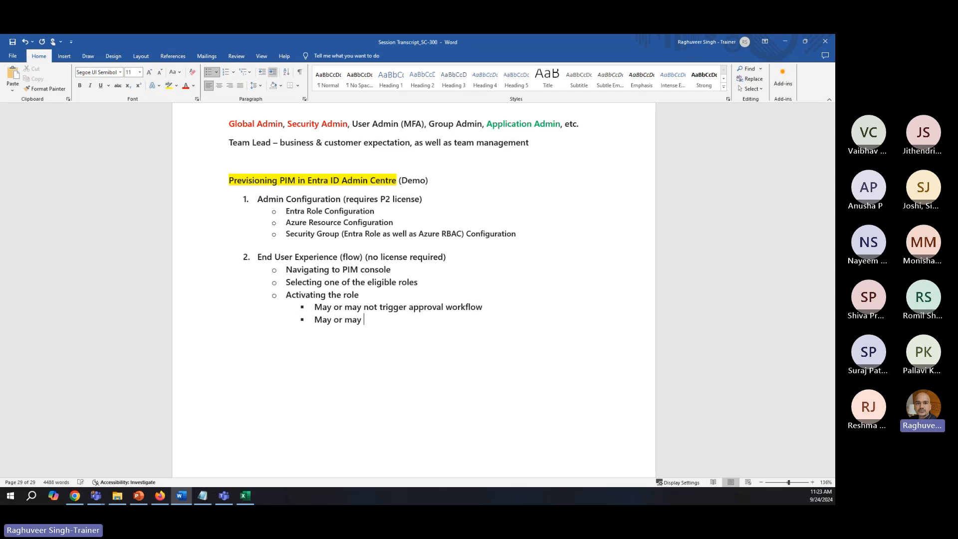
{"action": "type", "text": "not require MFA"}
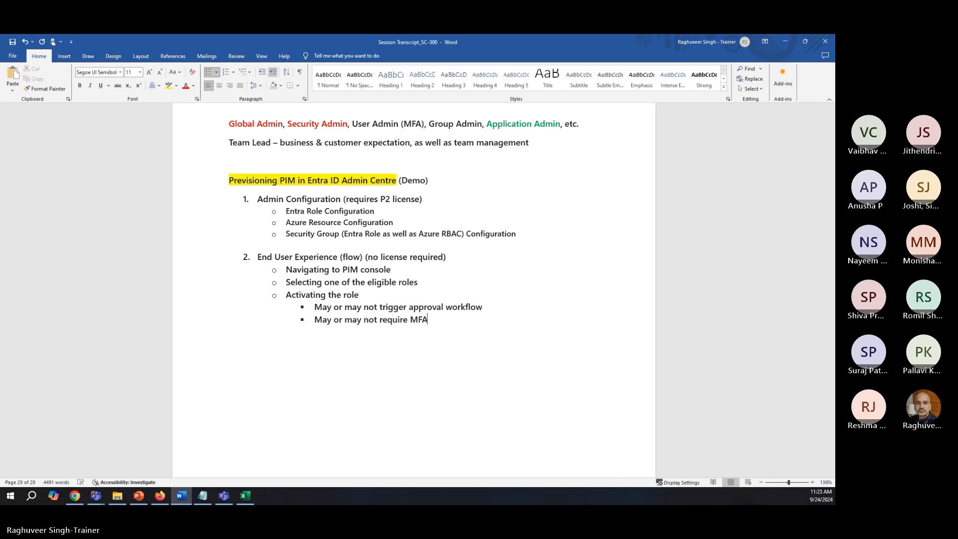
{"action": "type", "text": "May or ma"}
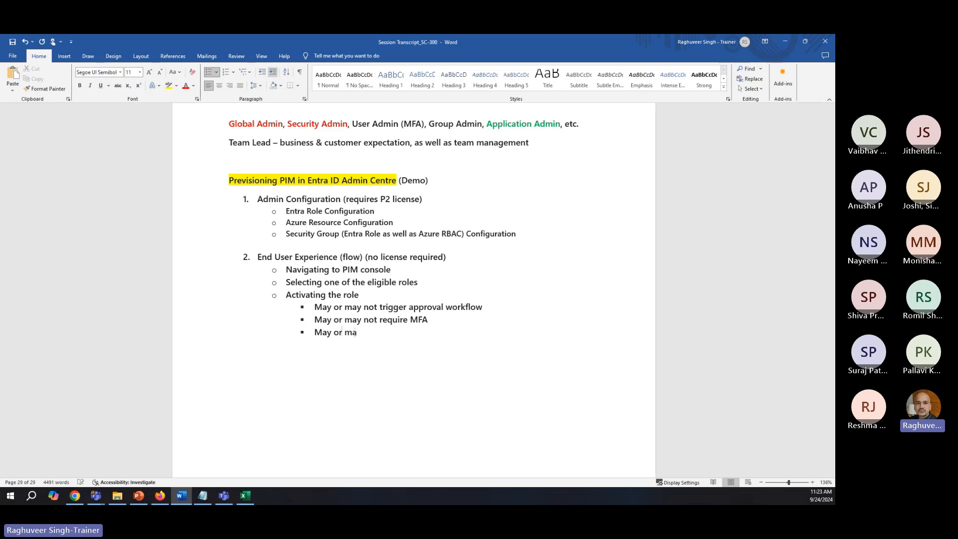
{"action": "type", "text": "y not require "}
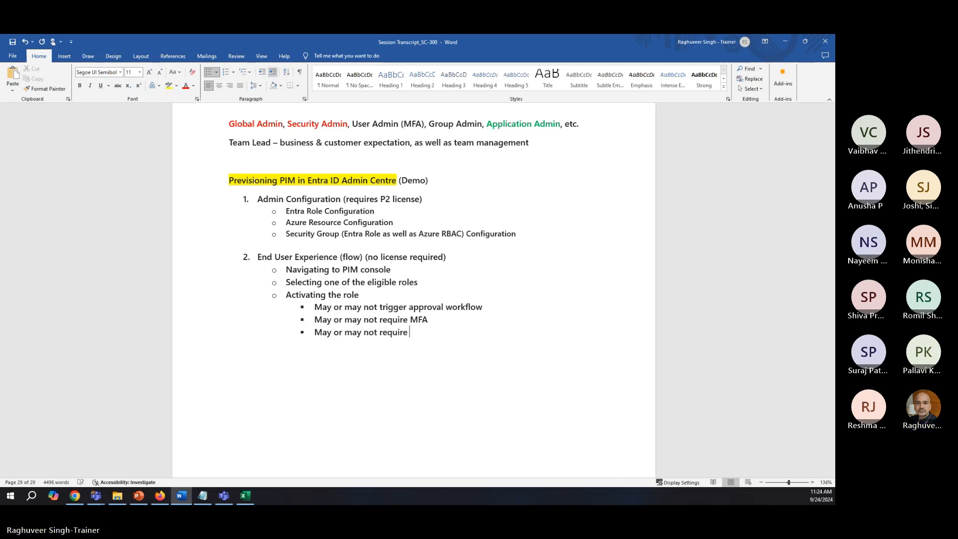
{"action": "type", "text": "justirication "}
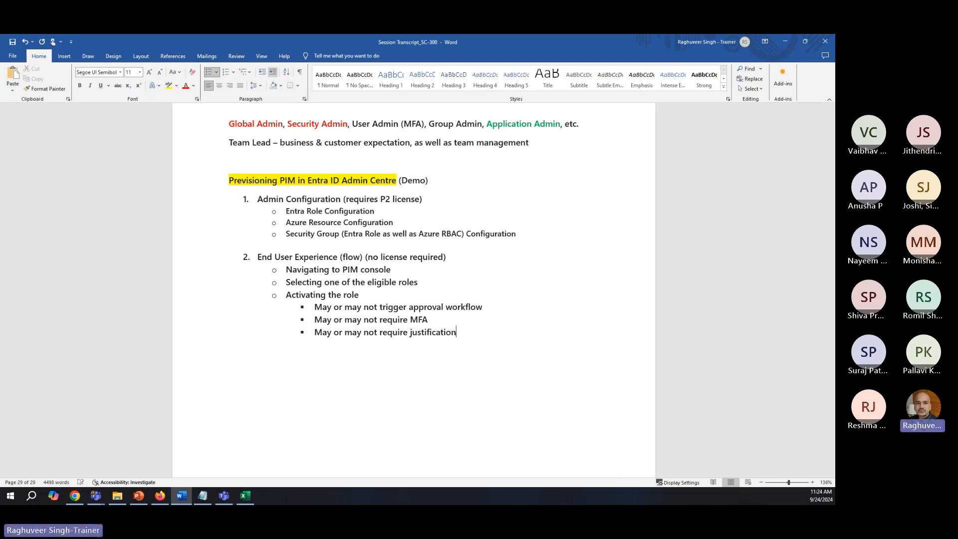
{"action": "type", "text": "/tciket"}
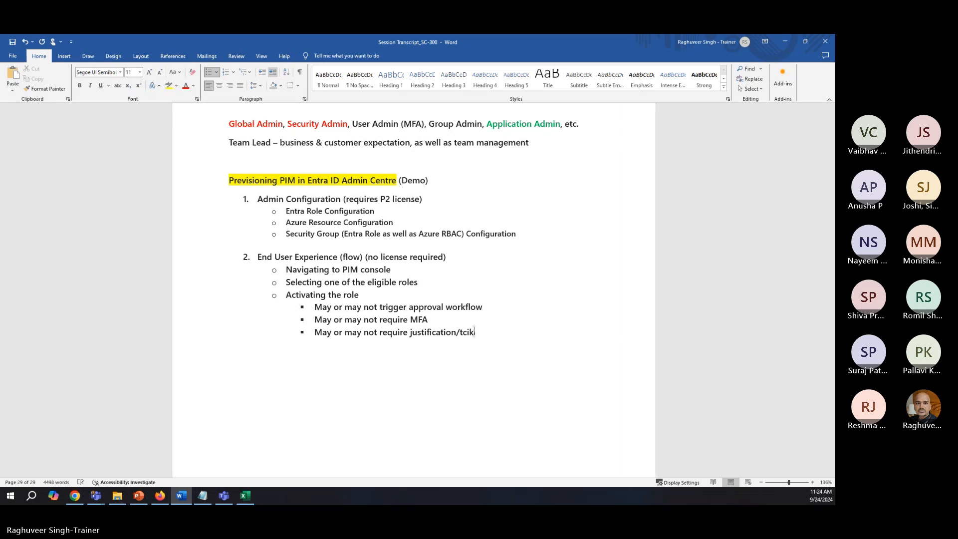
{"action": "key", "text": "BackSpace"}
{"action": "key", "text": "BackSpace"}
{"action": "key", "text": "BackSpace"}
{"action": "key", "text": "BackSpace"}
{"action": "key", "text": "BackSpace"}
{"action": "type", "text": "icket n"}
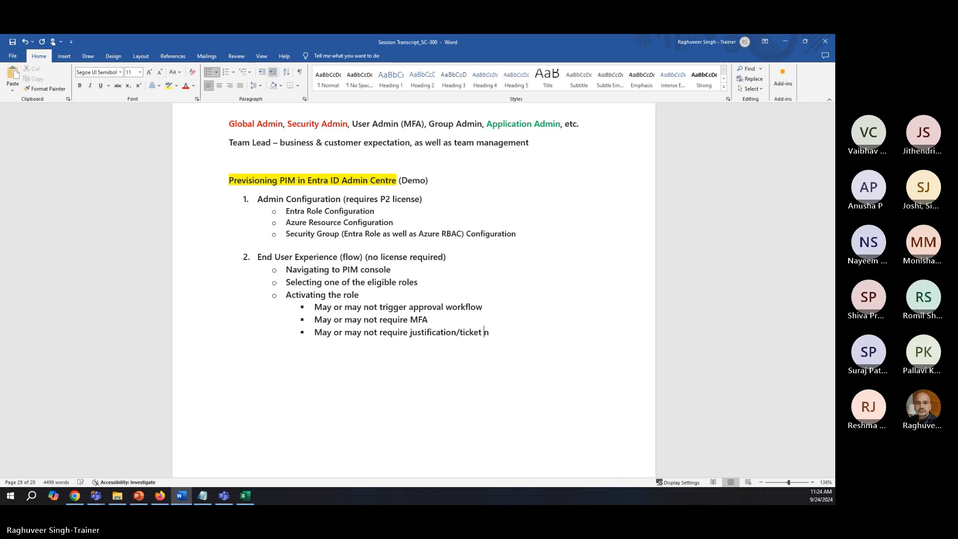
{"action": "type", "text": "umber/"}
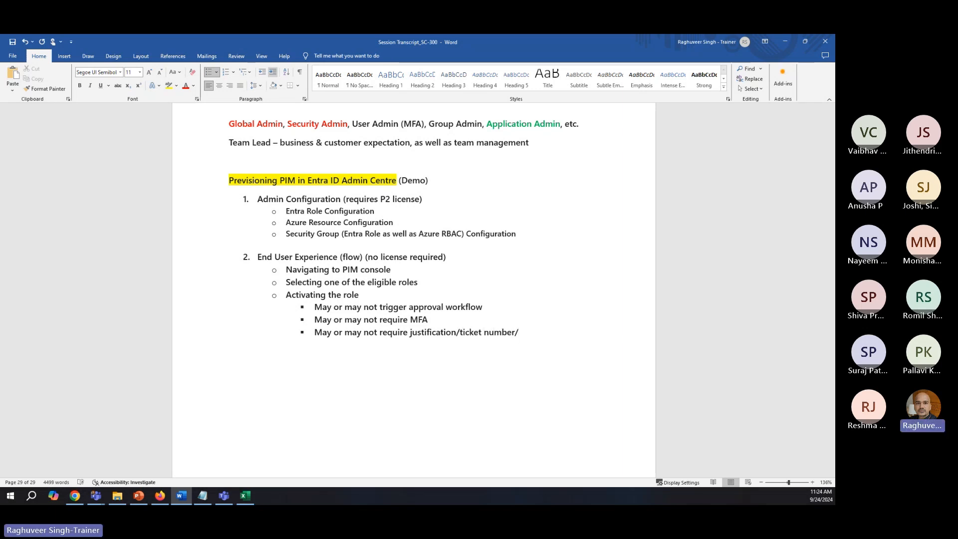
{"action": "type", "text": "ITSM"}
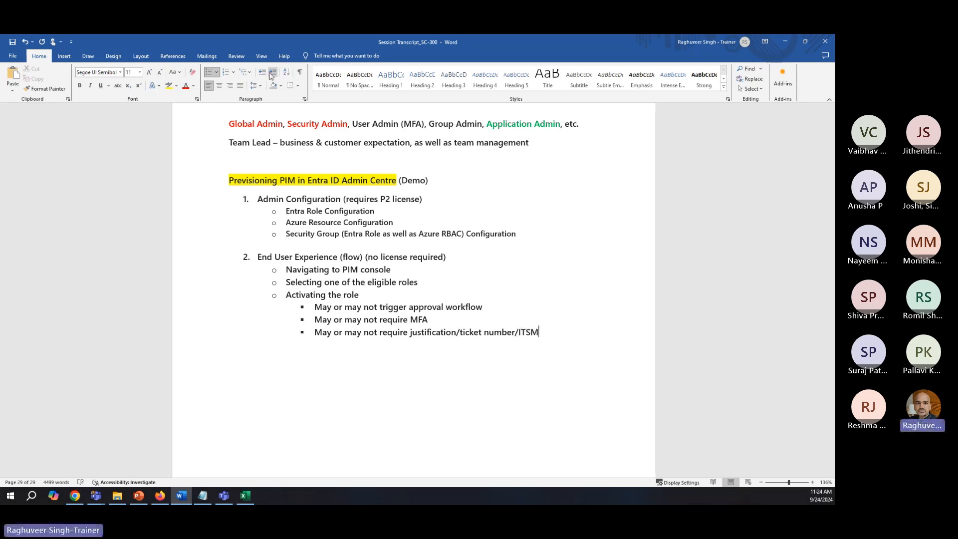
{"action": "type", "text": " Solution information"}
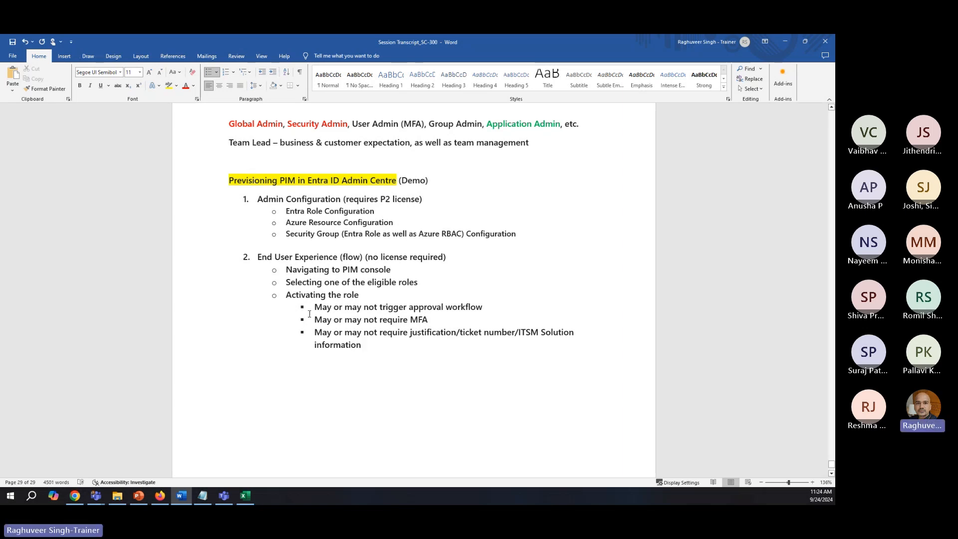
Set the three 'May or may not' sub-bullets to size 10 and start an unbulleted line after them.
{"action": "left_click_drag", "start_coordinate": [314, 307], "coordinate": [368, 349]}
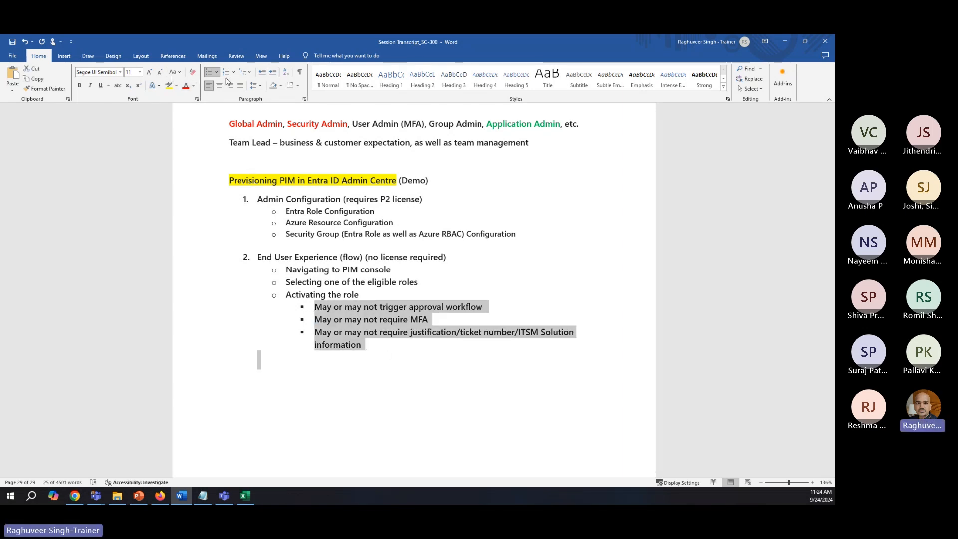
{"action": "left_click", "coordinate": [139, 72]}
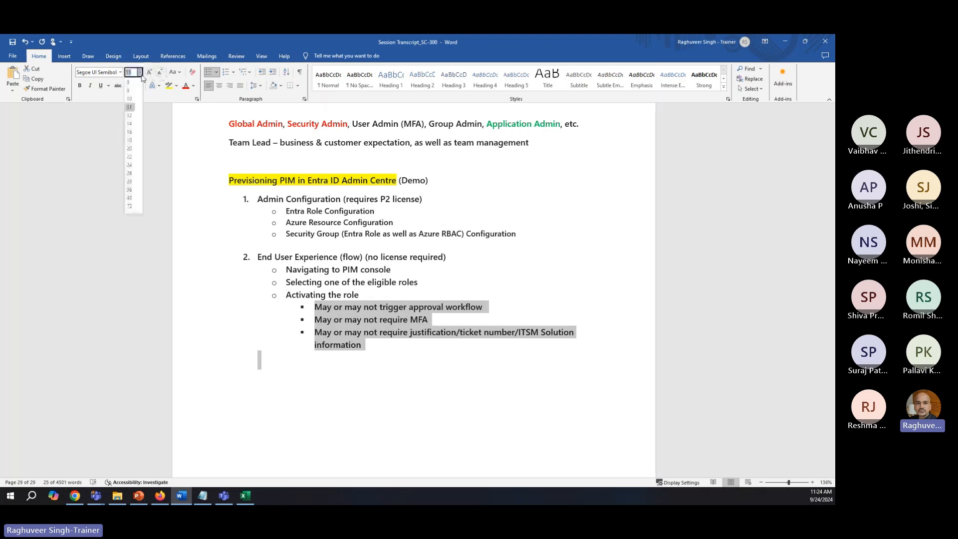
{"action": "left_click", "coordinate": [130, 99]}
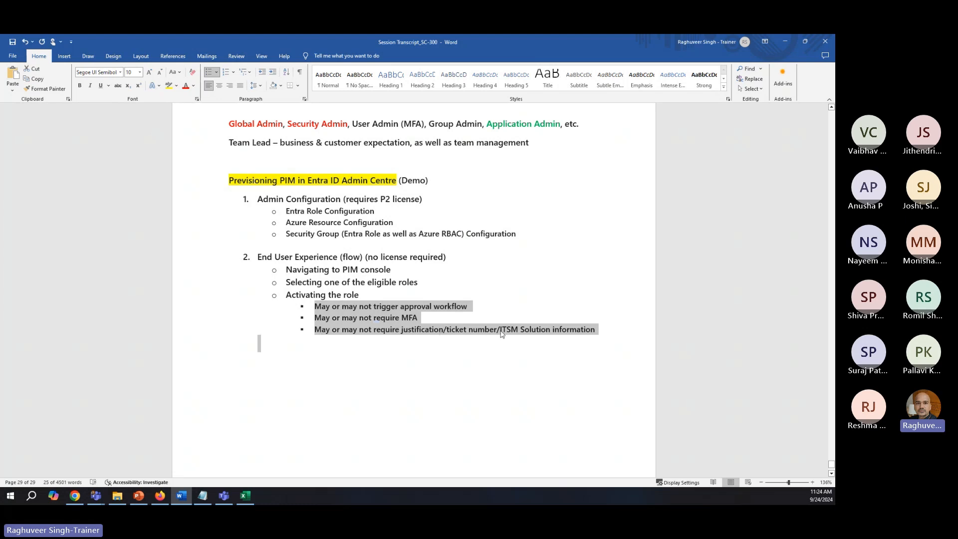
{"action": "left_click", "coordinate": [624, 332]}
{"action": "key", "text": "Return"}
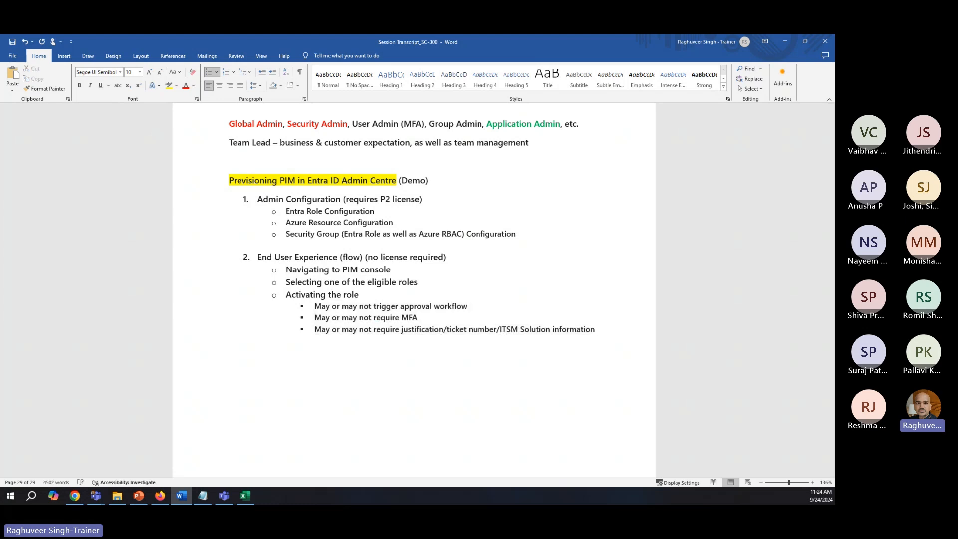
{"action": "key", "text": "BackSpace"}
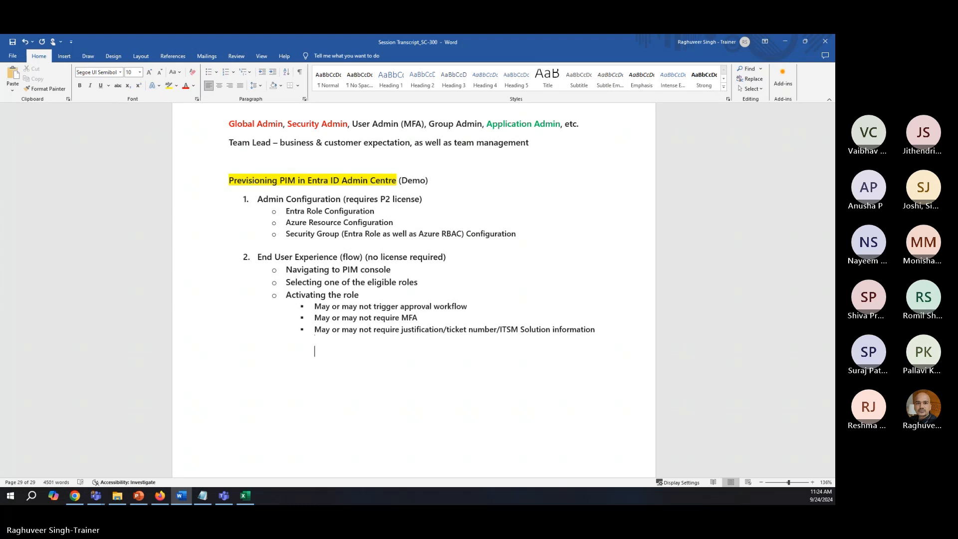
Type 'Perform requested/intended action' on a new unindented line below the list.
{"action": "key", "text": "BackSpace"}
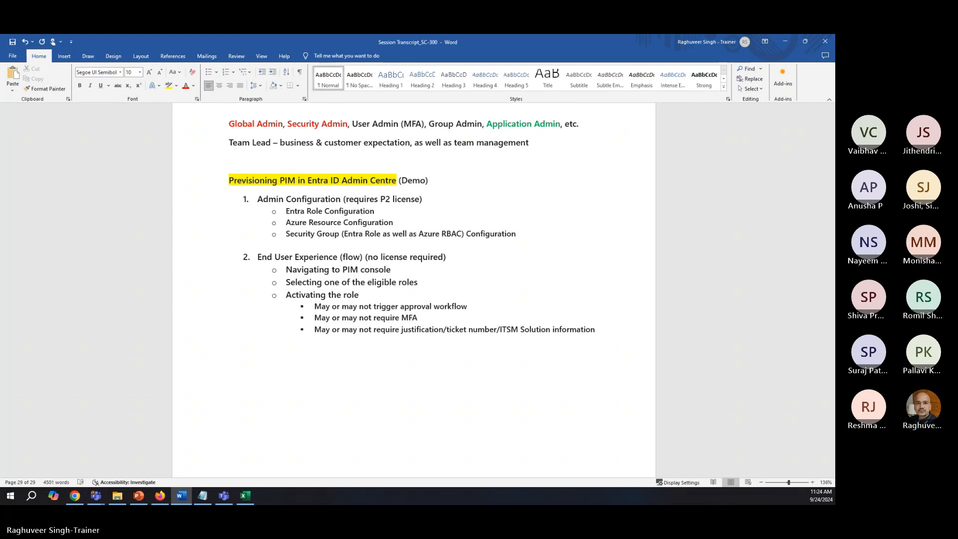
{"action": "type", "text": "Perosna"}
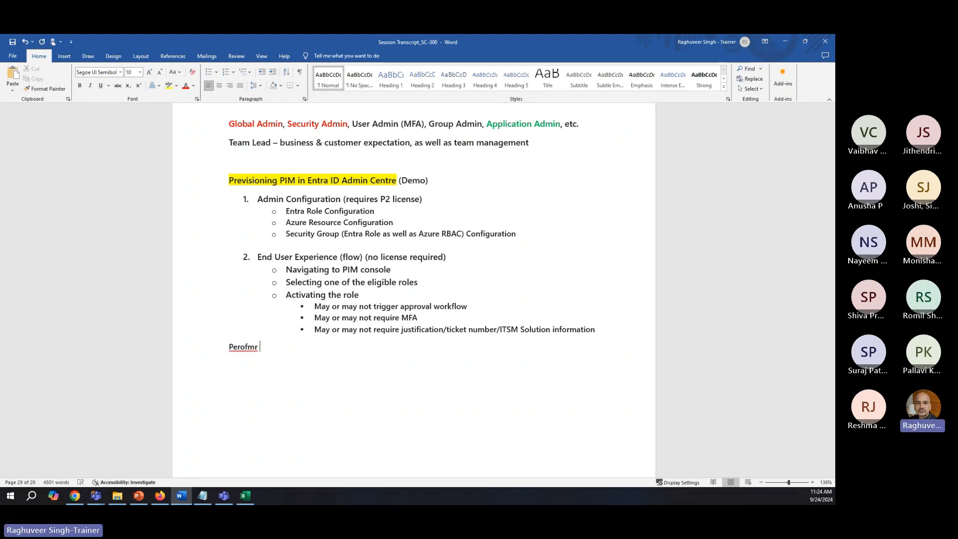
{"action": "key", "text": "BackSpace"}
{"action": "key", "text": "BackSpace"}
{"action": "key", "text": "BackSpace"}
{"action": "key", "text": "BackSpace"}
{"action": "key", "text": "BackSpace"}
{"action": "type", "text": "for"}
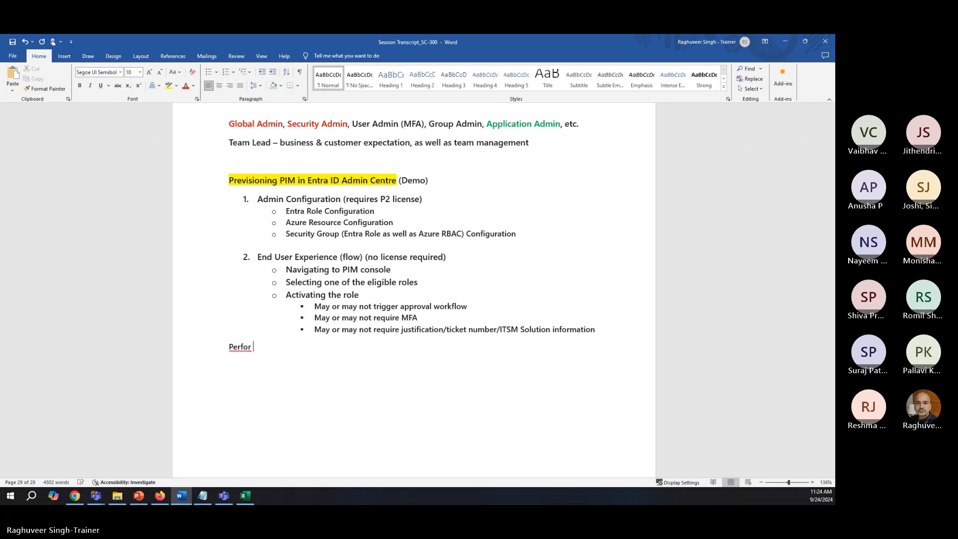
{"action": "key", "text": "BackSpace"}
{"action": "type", "text": "m r"}
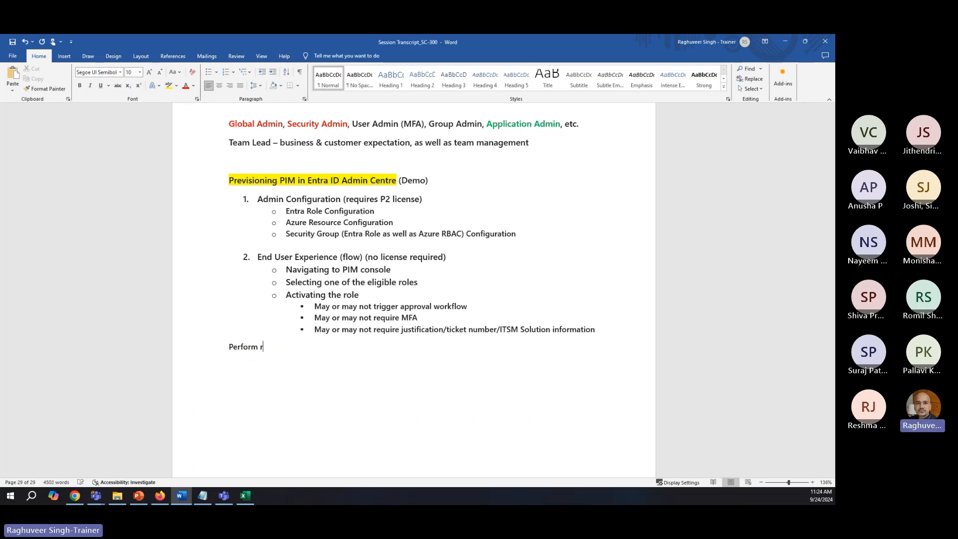
{"action": "type", "text": "equested/inten"}
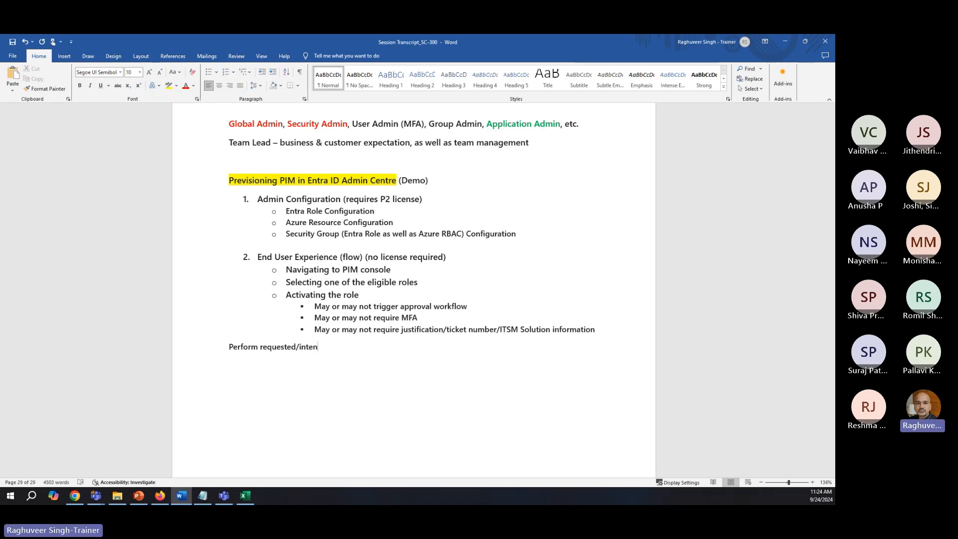
{"action": "type", "text": "ded action"}
{"action": "key", "text": "Return"}
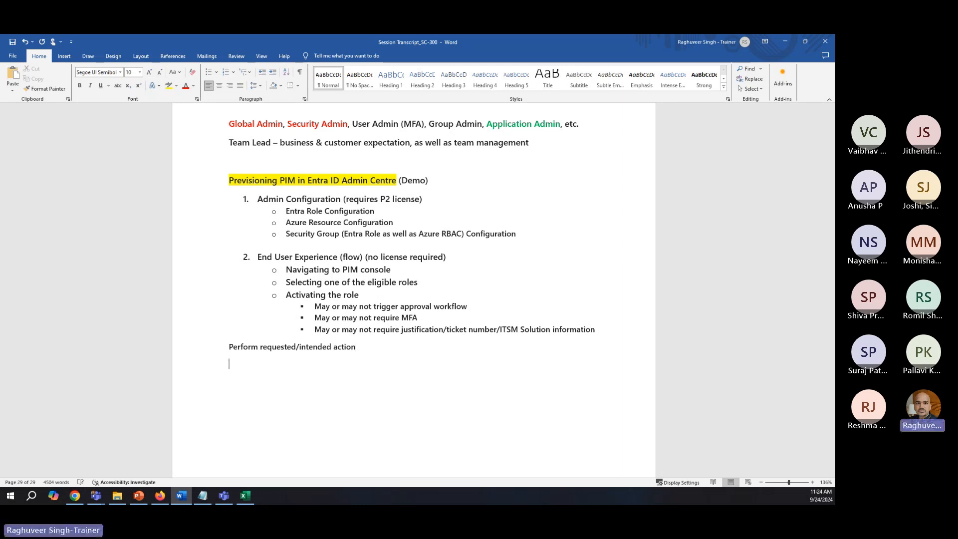
{"action": "type", "text": "Con"}
{"action": "key", "text": "BackSpace"}
{"action": "key", "text": "BackSpace"}
{"action": "key", "text": "BackSpace"}
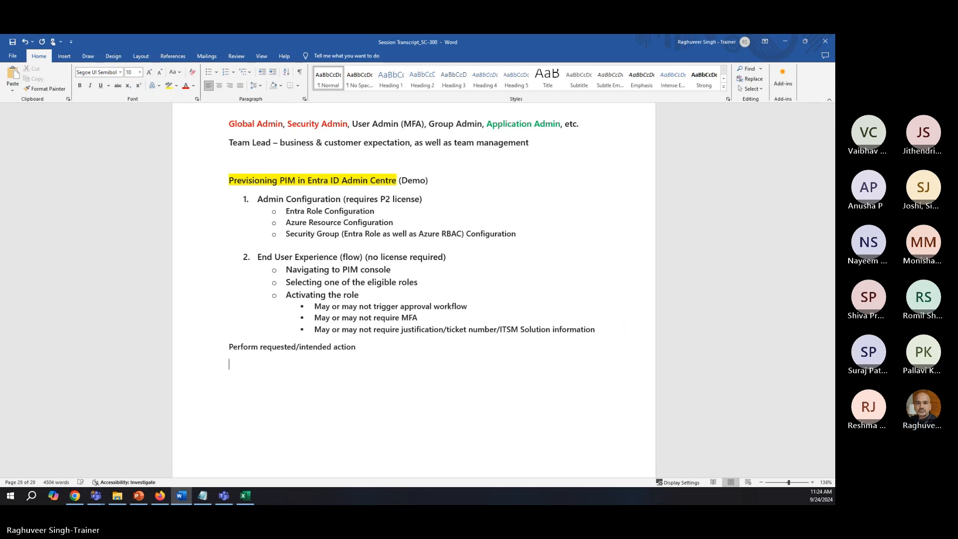
Format Painter it to match 'Activating the role', then add sub-bullet 'Request of extension, if required'.
{"action": "left_click", "coordinate": [299, 292]}
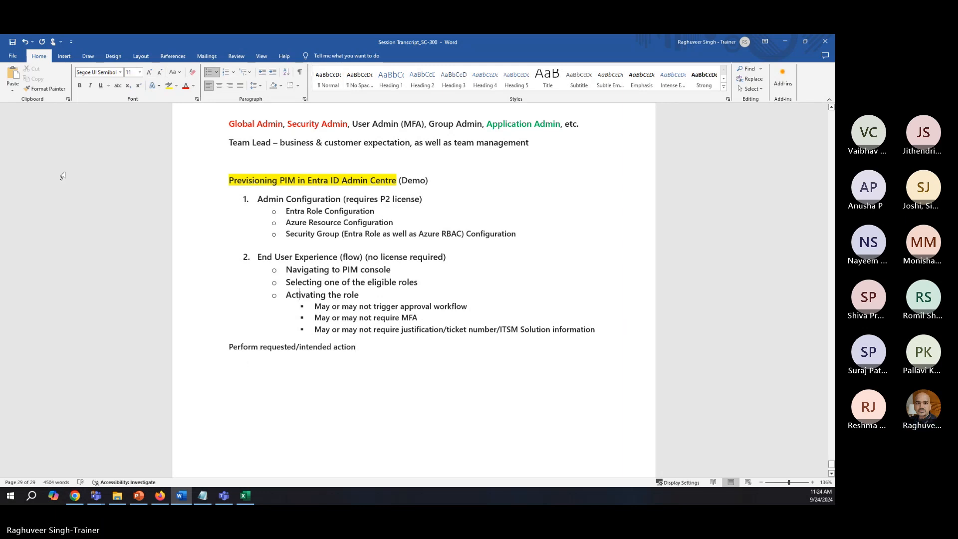
{"action": "left_click", "coordinate": [45, 88]}
{"action": "left_click_drag", "start_coordinate": [224, 349], "coordinate": [368, 346]}
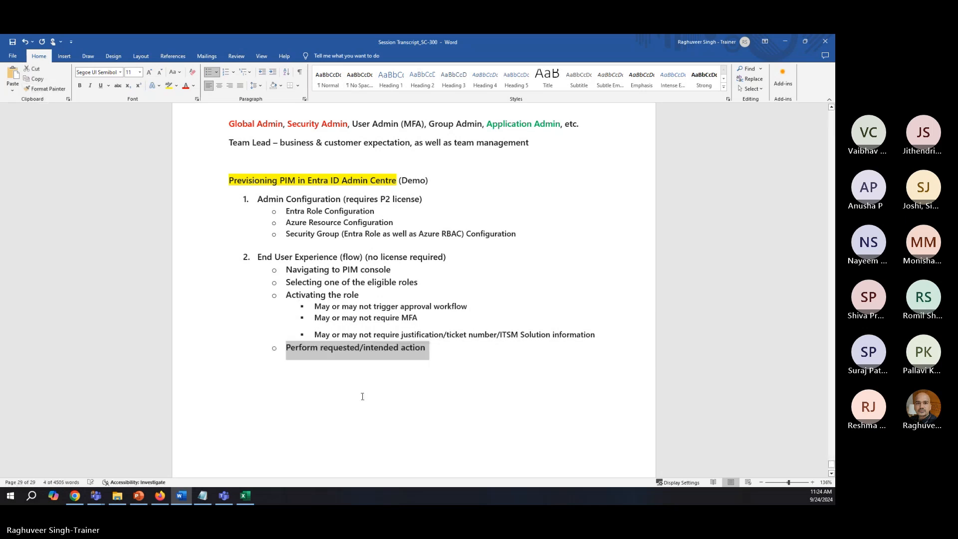
{"action": "left_click", "coordinate": [368, 391]}
{"action": "left_click", "coordinate": [438, 350]}
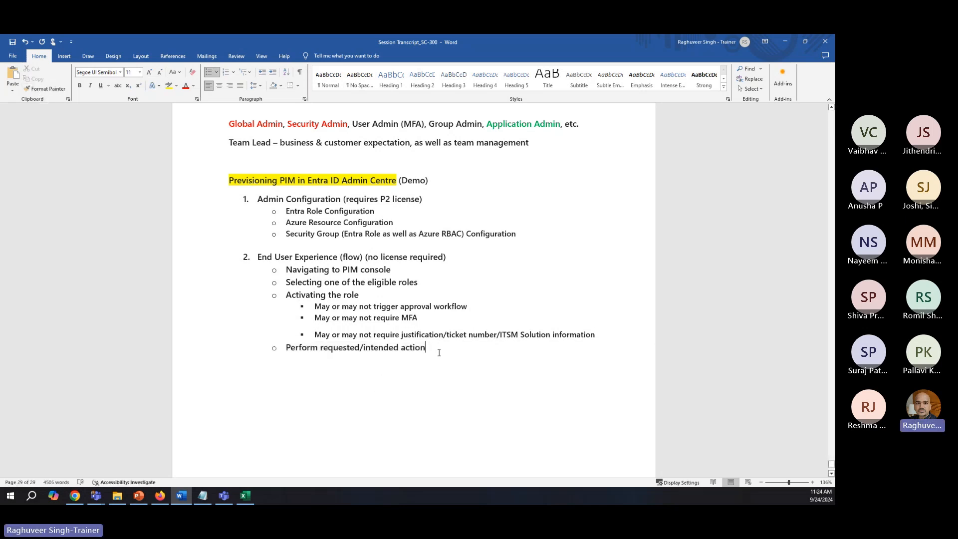
{"action": "key", "text": "Return"}
{"action": "type", "text": "Reque"}
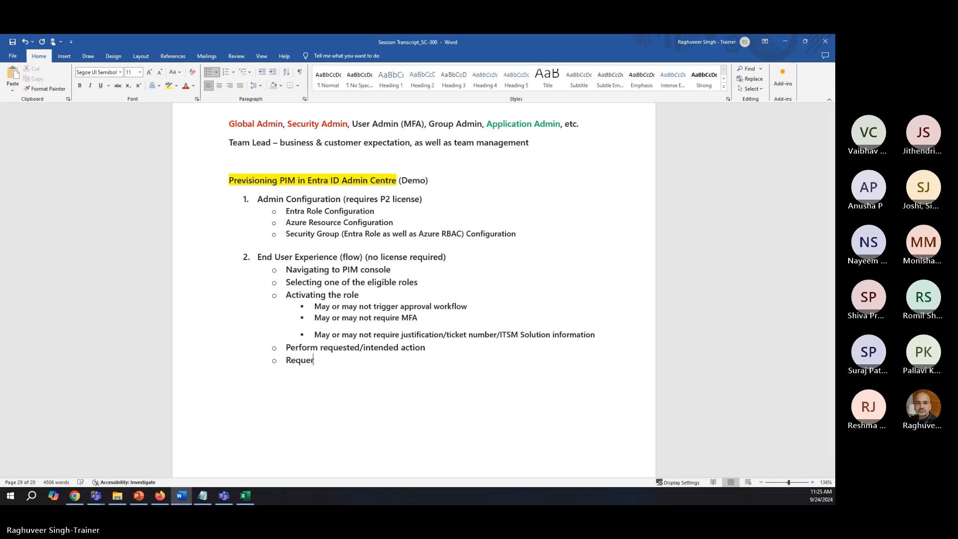
{"action": "type", "text": "st of e"}
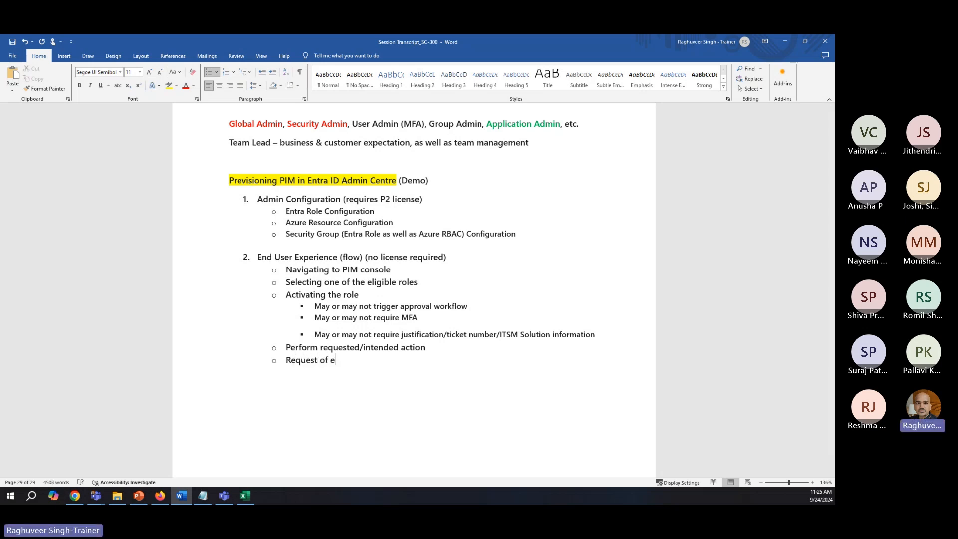
{"action": "type", "text": "xt "}
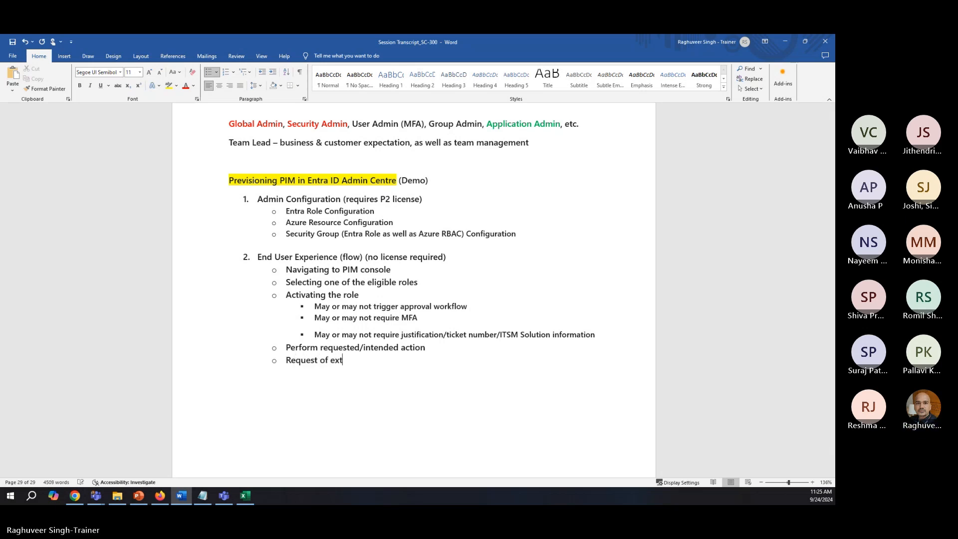
{"action": "type", "text": "en"}
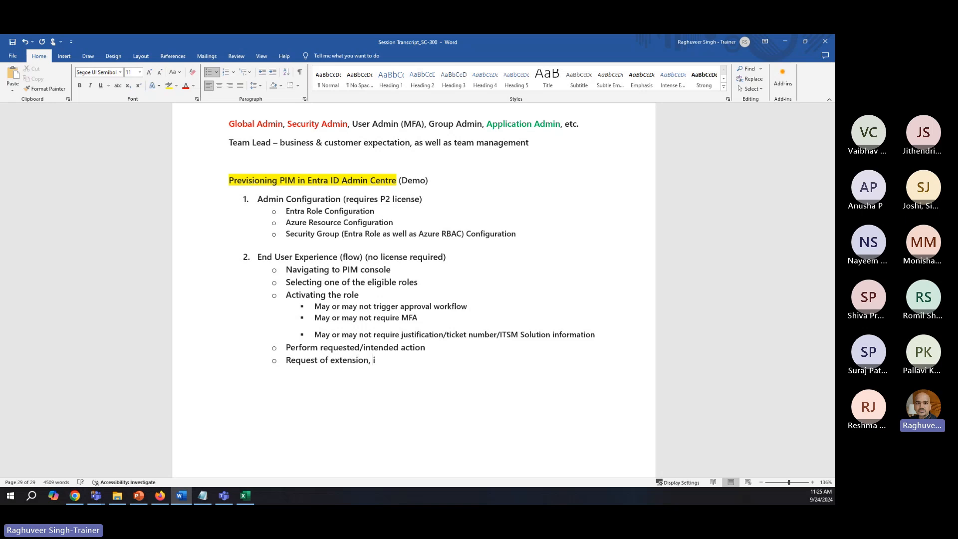
{"action": "type", "text": "sion, if required"}
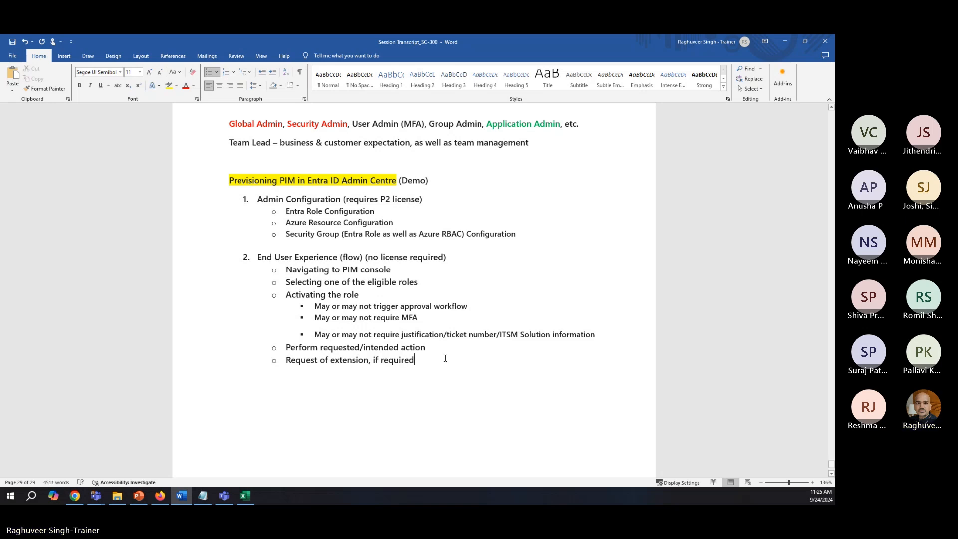
{"action": "left_click", "coordinate": [313, 378]}
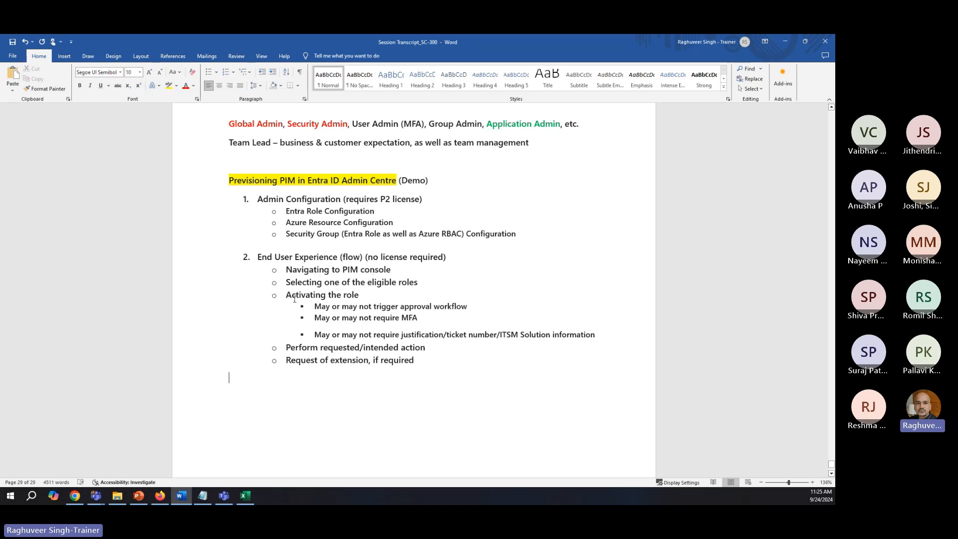
Remove the extra gap before the last 'May or may not' sub-bullet.
{"action": "left_click", "coordinate": [330, 325]}
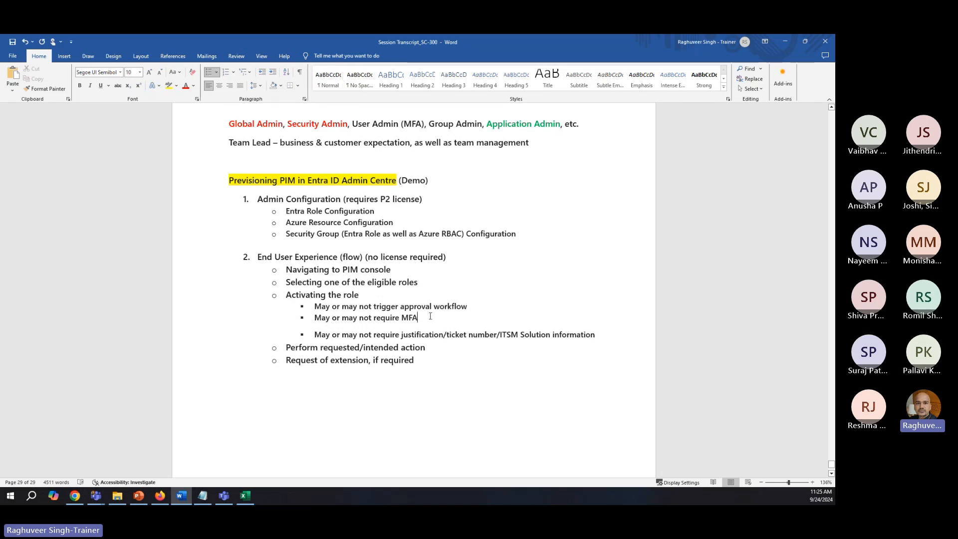
{"action": "key", "text": "Delete"}
{"action": "key", "text": "Return"}
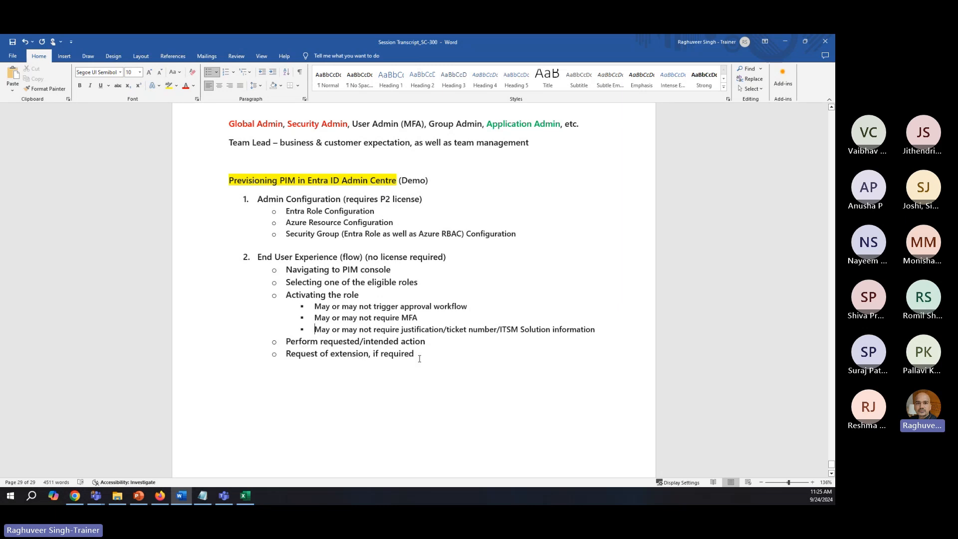
Review the finished outline by highlighting the Admin Configuration and End User Experience sections.
{"action": "scroll", "coordinate": [350, 339], "scroll_direction": "down", "scroll_amount": 1}
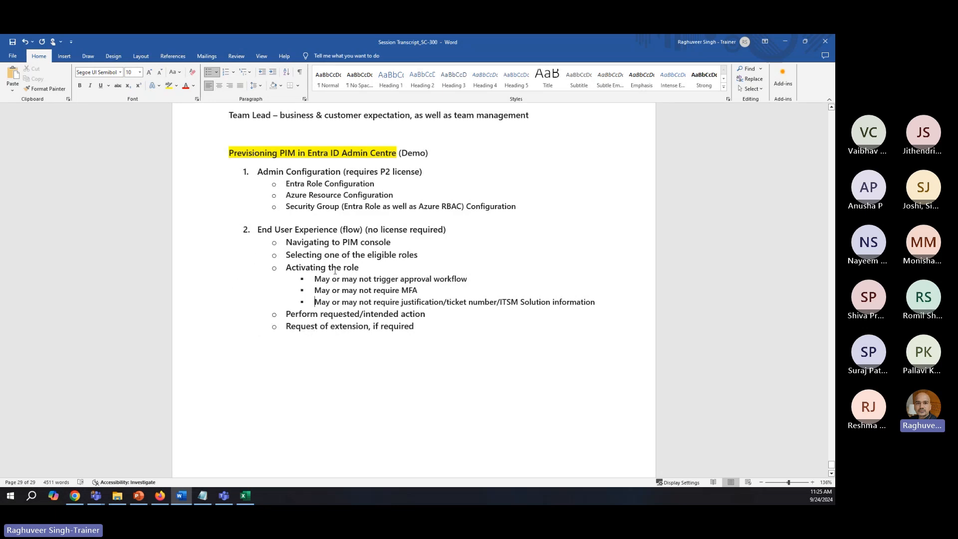
{"action": "left_click_drag", "start_coordinate": [317, 279], "coordinate": [578, 305]}
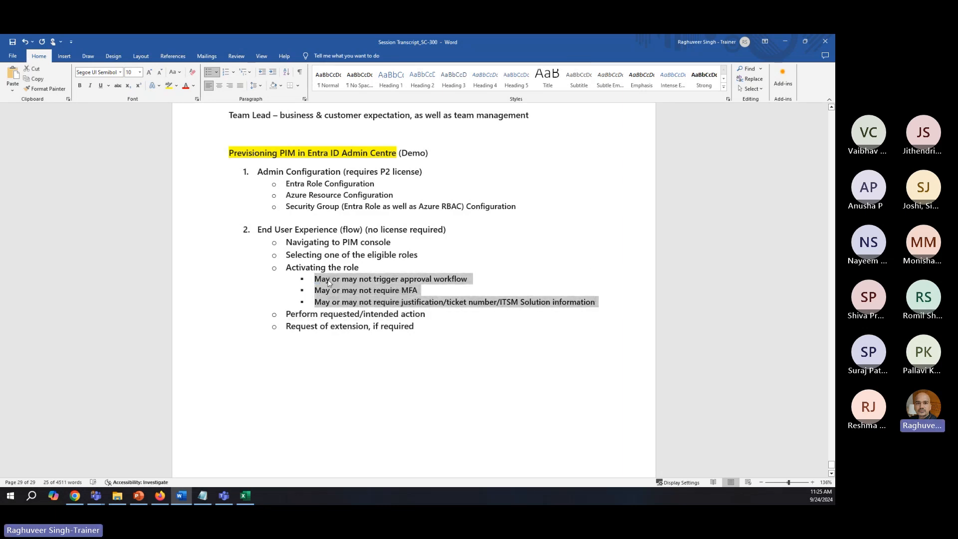
{"action": "scroll", "coordinate": [252, 332], "scroll_direction": "up", "scroll_amount": 2}
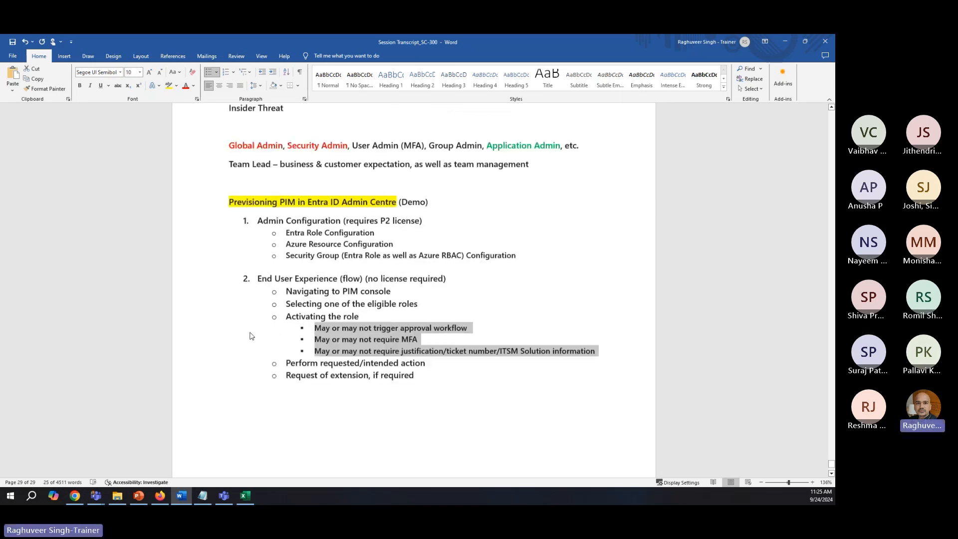
{"action": "left_click_drag", "start_coordinate": [257, 225], "coordinate": [435, 275]}
{"action": "left_click_drag", "start_coordinate": [260, 284], "coordinate": [342, 384]}
{"action": "scroll", "coordinate": [232, 418], "scroll_direction": "down", "scroll_amount": 1}
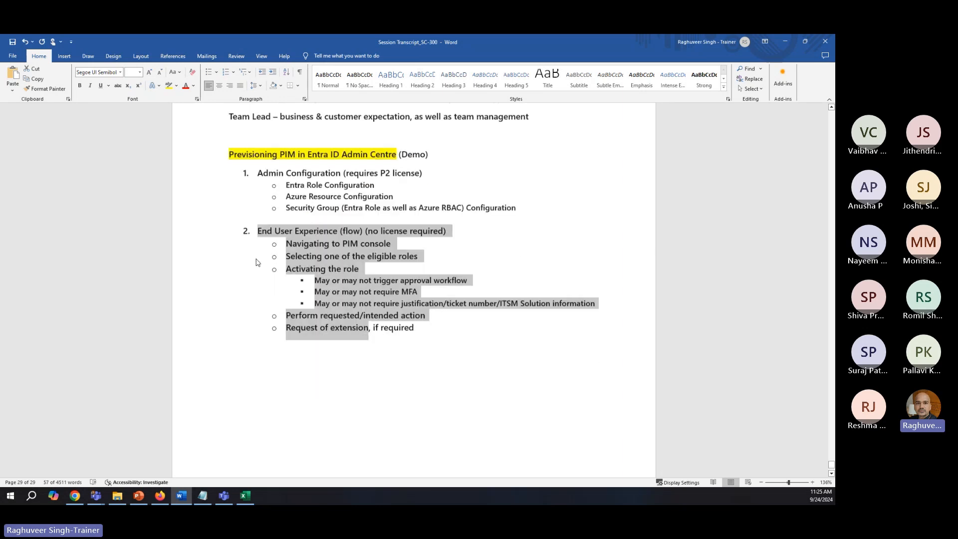
{"action": "left_click_drag", "start_coordinate": [264, 175], "coordinate": [343, 172]}
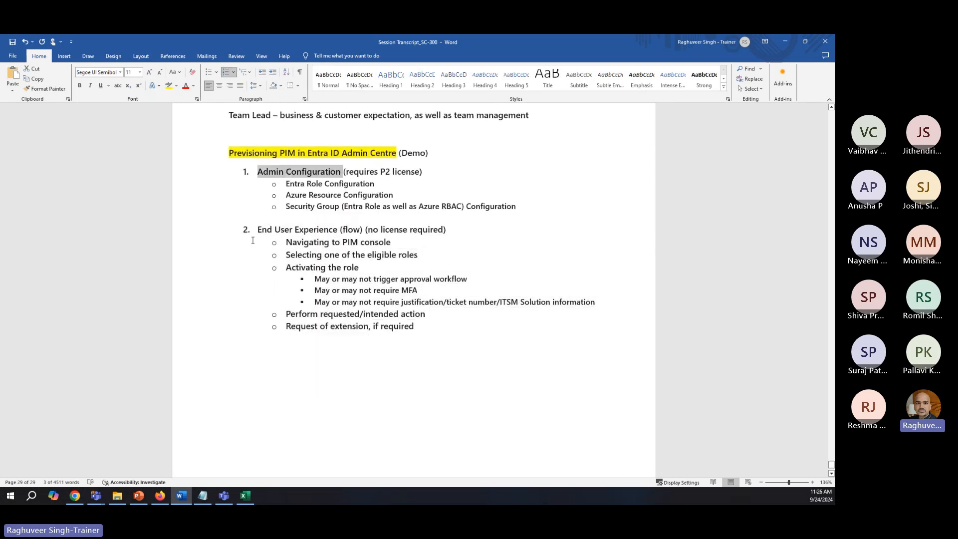
{"action": "scroll", "coordinate": [278, 382], "scroll_direction": "down", "scroll_amount": 1}
{"action": "left_click", "coordinate": [325, 335]}
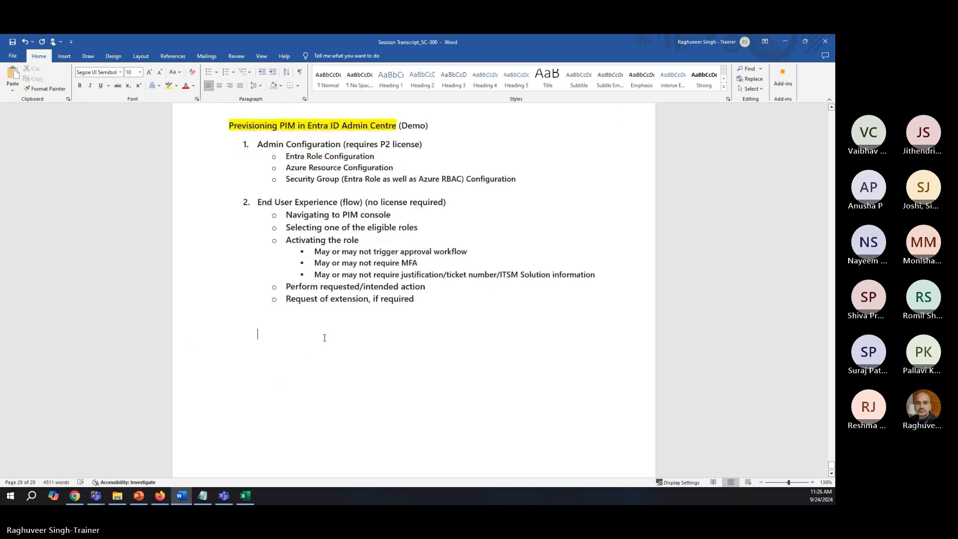
{"action": "left_click", "coordinate": [160, 495]}
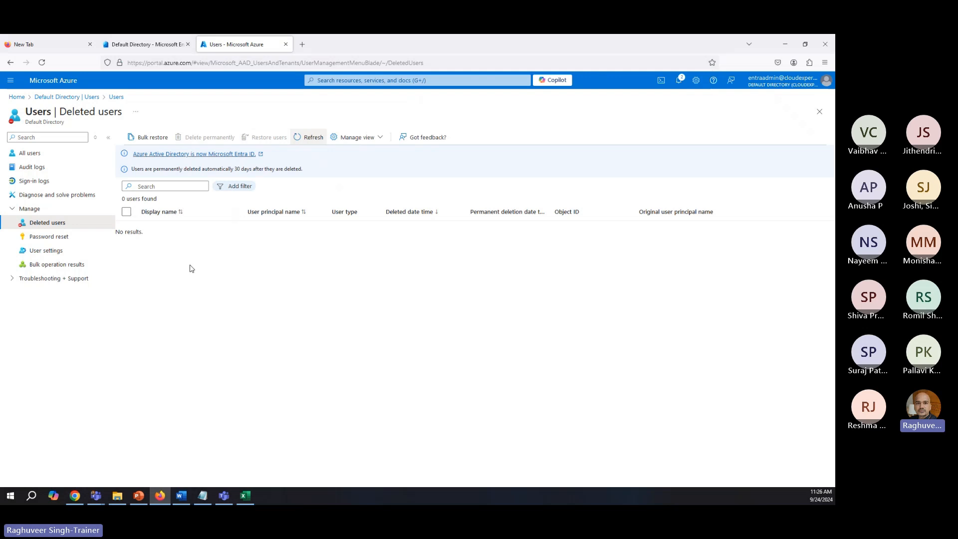
In the Entra admin center, open Users > All users for Default Directory, showing 19 users.
{"action": "left_click", "coordinate": [144, 45]}
{"action": "left_click", "coordinate": [26, 103]}
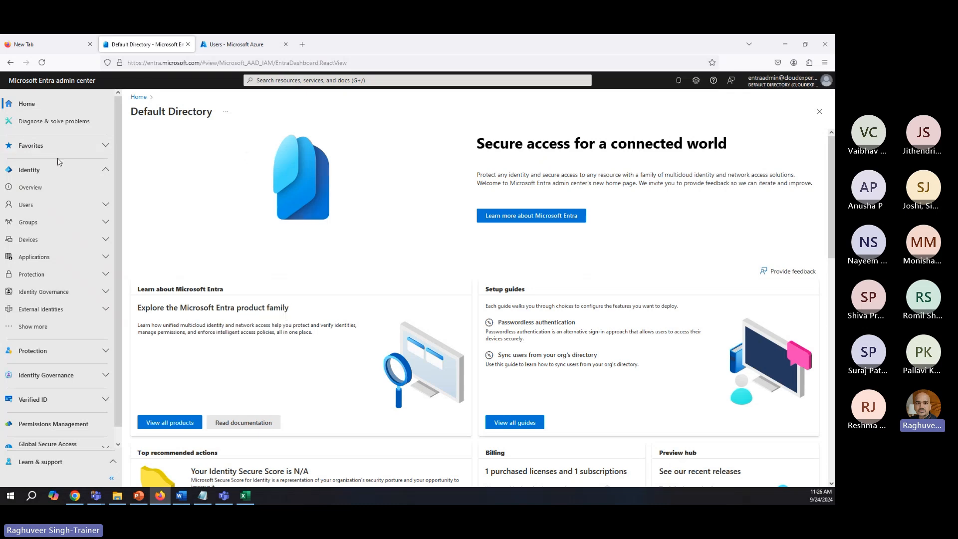
{"action": "left_click", "coordinate": [30, 205]}
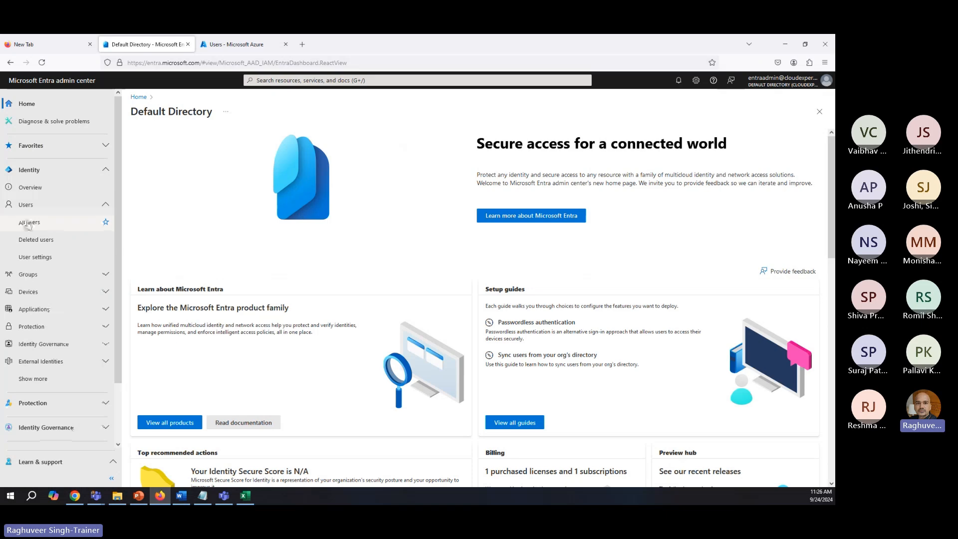
{"action": "left_click", "coordinate": [30, 222]}
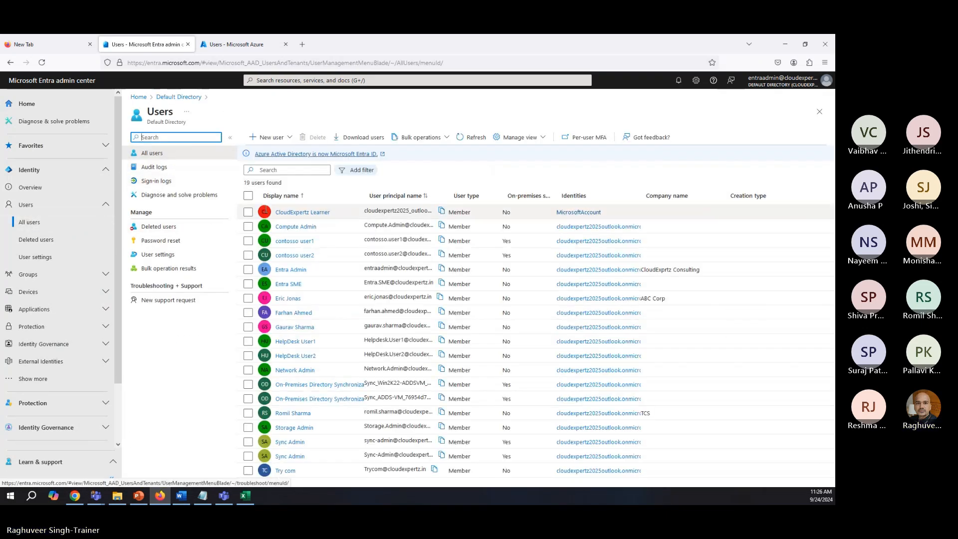
Open the Entra Admin user, confirm its Microsoft Entra ID P2 license, and view its assigned roles.
{"action": "left_click", "coordinate": [256, 169]}
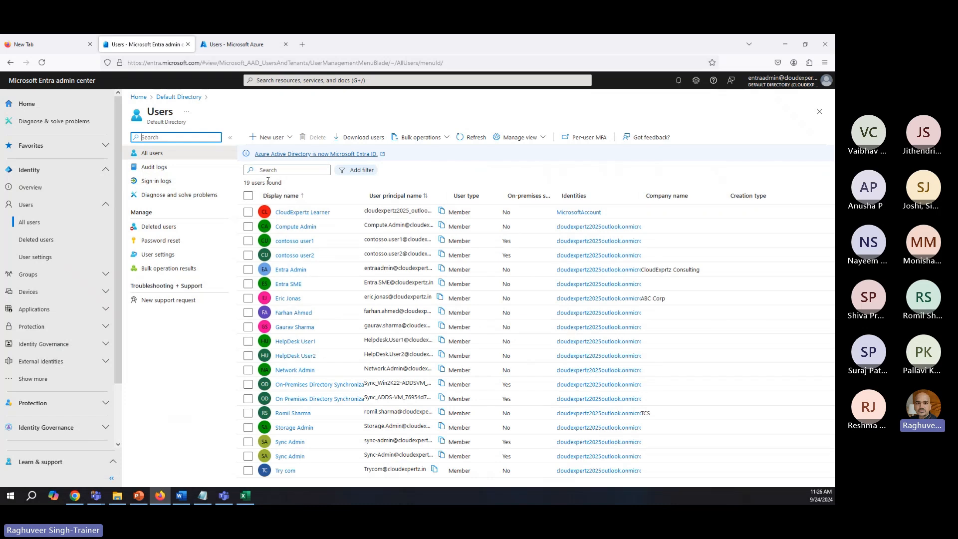
{"action": "type", "text": "entra"}
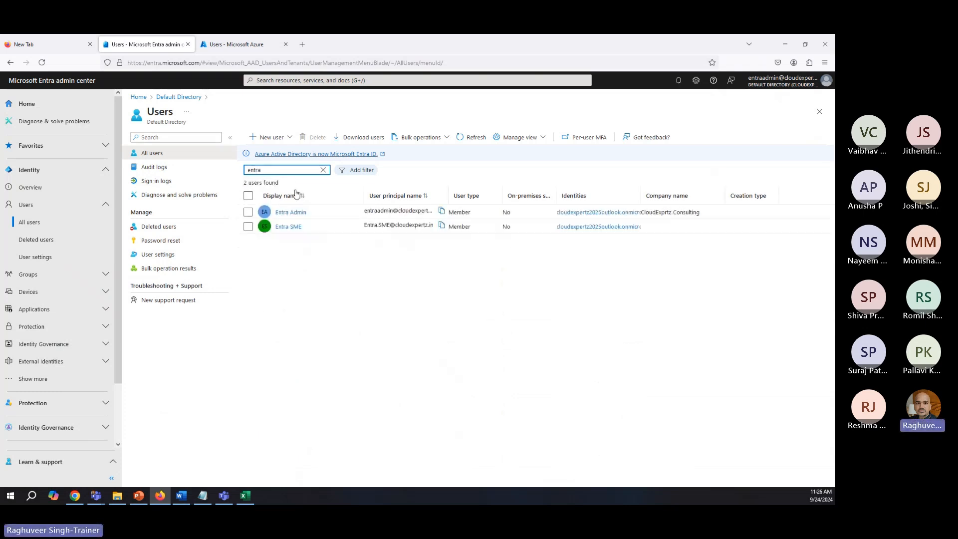
{"action": "left_click", "coordinate": [278, 213]}
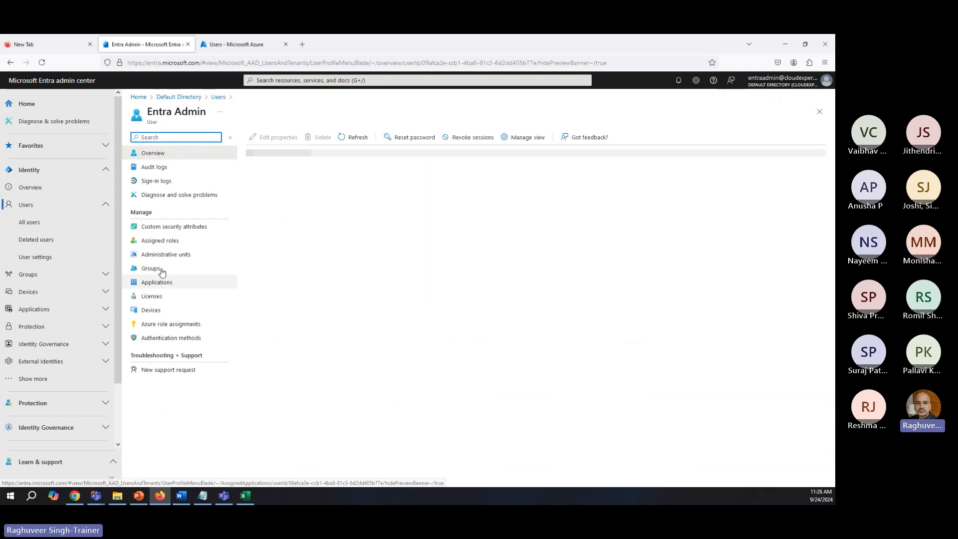
{"action": "left_click", "coordinate": [152, 299]}
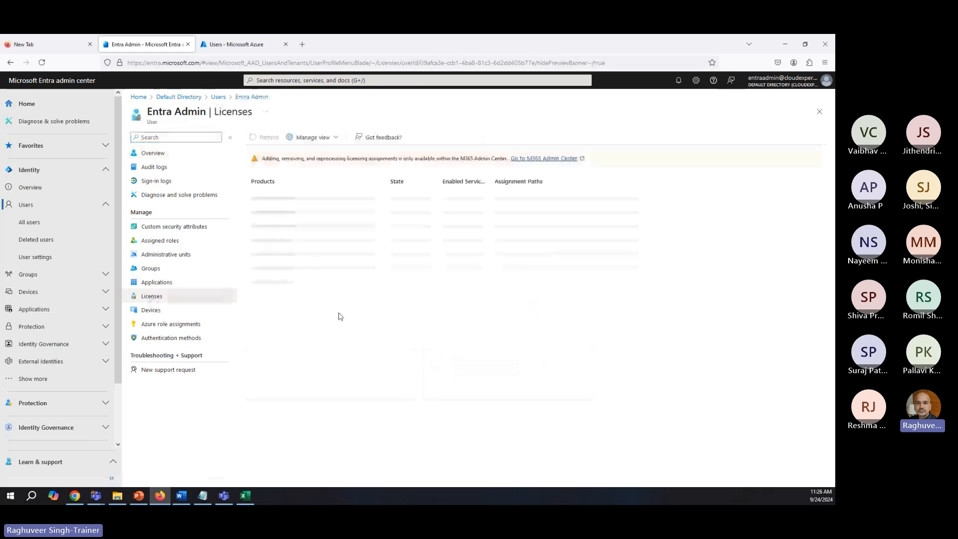
{"action": "left_click_drag", "start_coordinate": [305, 200], "coordinate": [241, 202]}
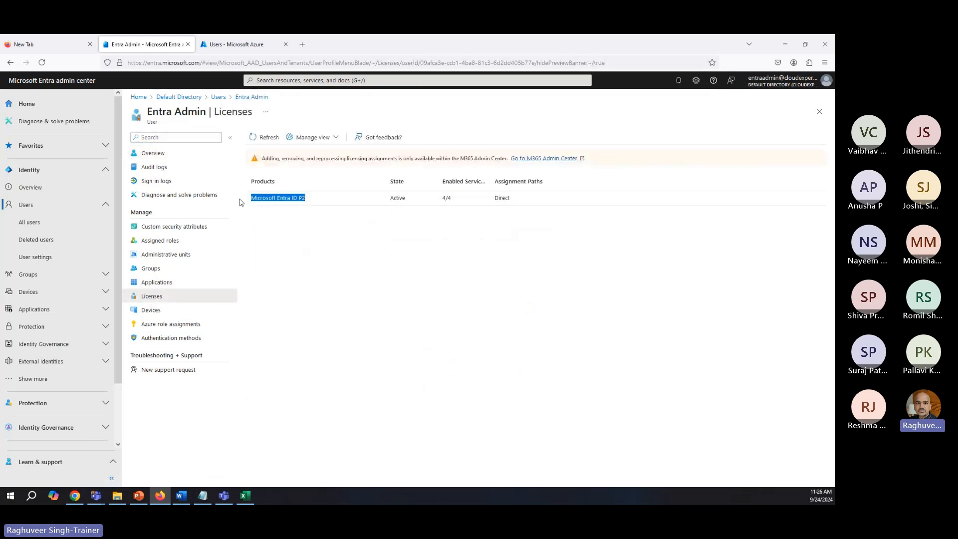
{"action": "left_click", "coordinate": [171, 242]}
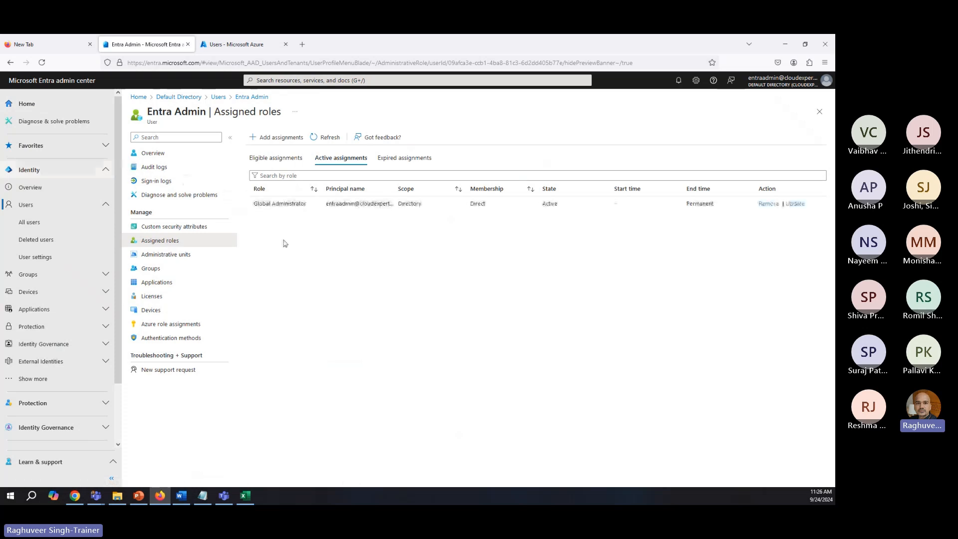
{"action": "left_click_drag", "start_coordinate": [253, 204], "coordinate": [307, 204]}
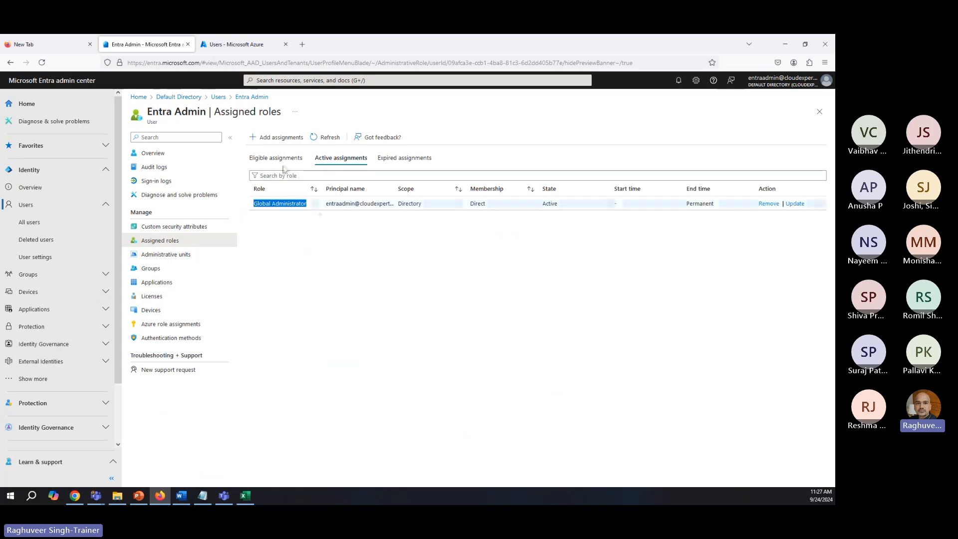
{"action": "left_click", "coordinate": [273, 138]}
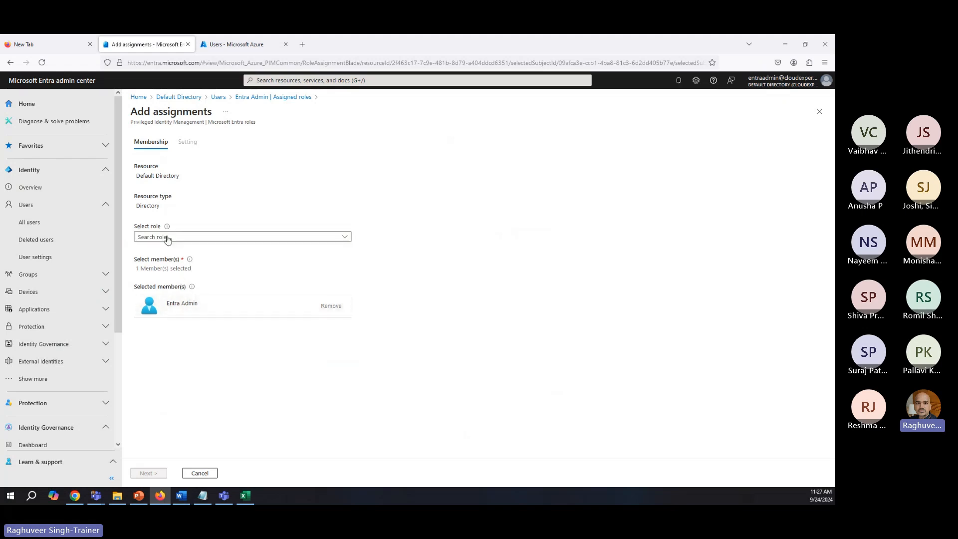
{"action": "left_click", "coordinate": [167, 237]}
{"action": "type", "text": "privi"}
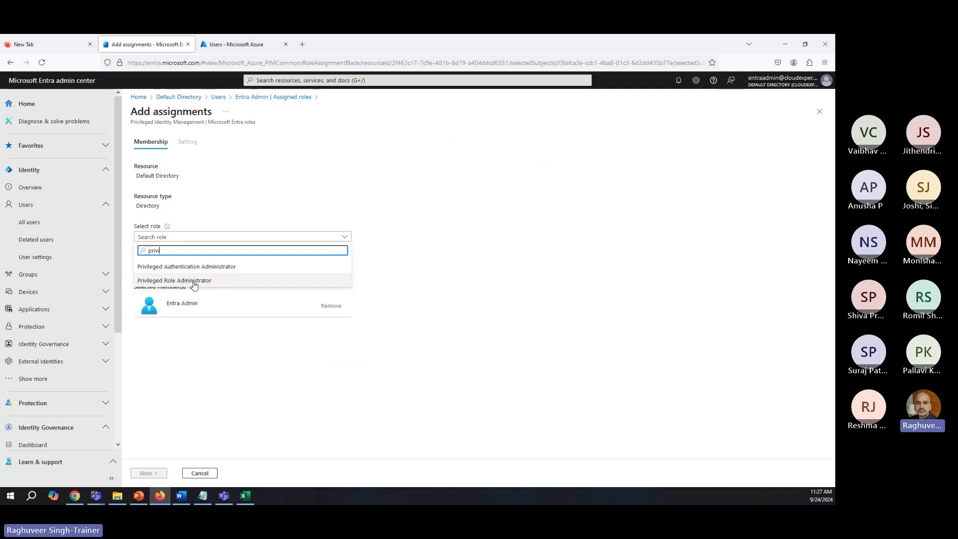
{"action": "left_click", "coordinate": [188, 369]}
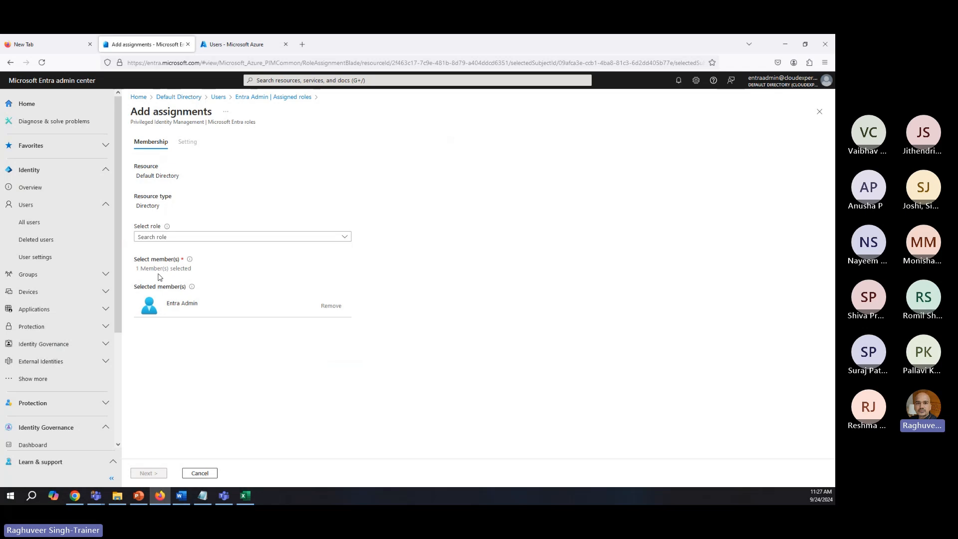
{"action": "left_click", "coordinate": [199, 473]}
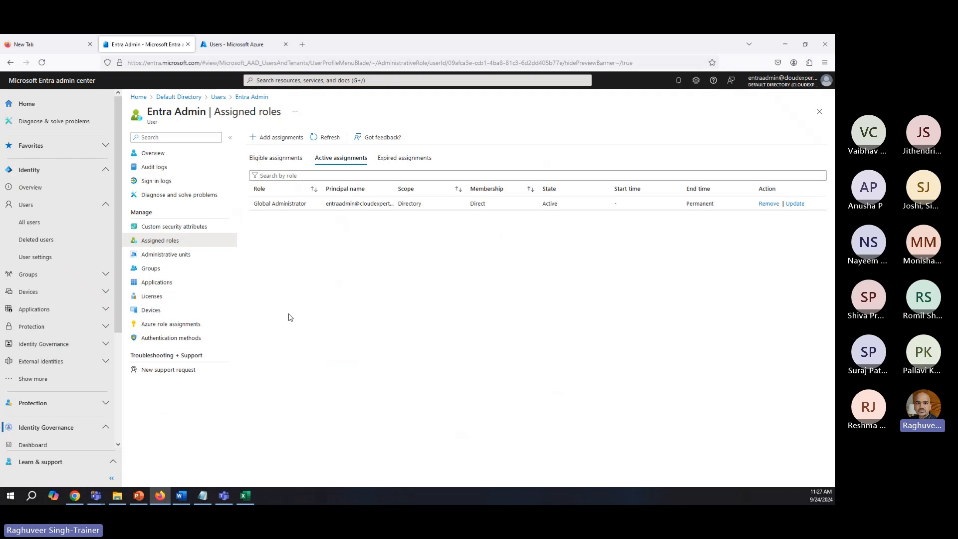
{"action": "left_click", "coordinate": [189, 324]}
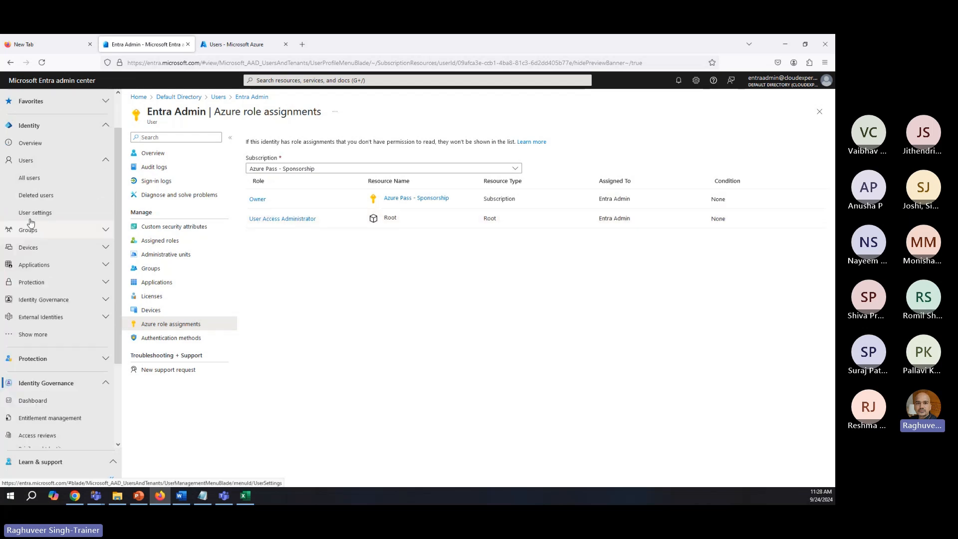
Collapse Identity in the Entra nav and return to the Azure portal's Deleted users page.
{"action": "left_click", "coordinate": [23, 170]}
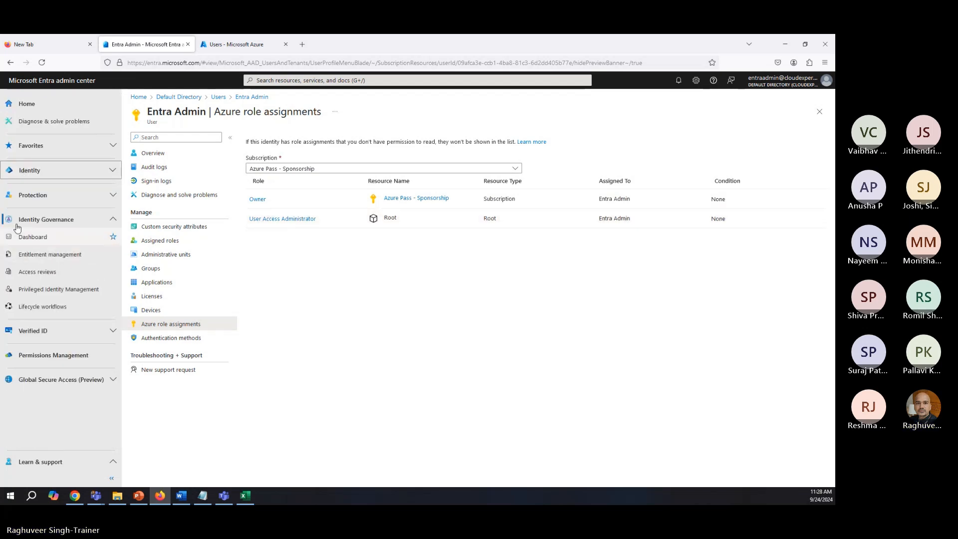
{"action": "left_click", "coordinate": [229, 45]}
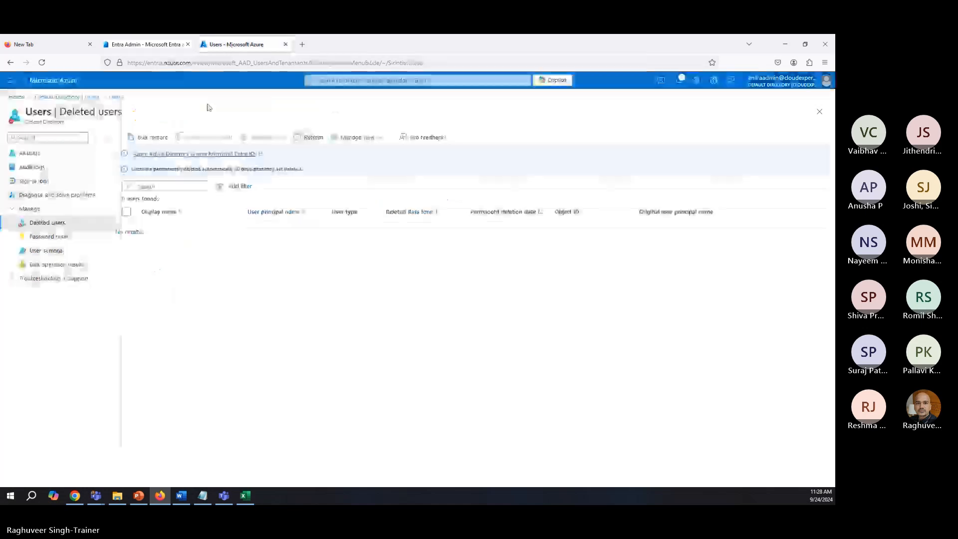
Open Microsoft Entra ID's directory Properties from the Azure portal's recent services.
{"action": "left_click", "coordinate": [337, 81]}
{"action": "left_click", "coordinate": [325, 214]}
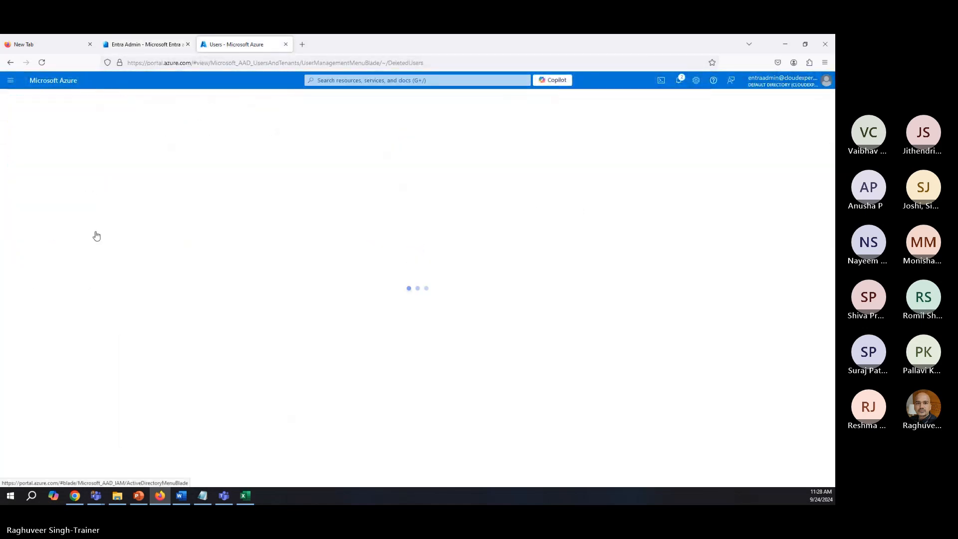
{"action": "left_click", "coordinate": [42, 441]}
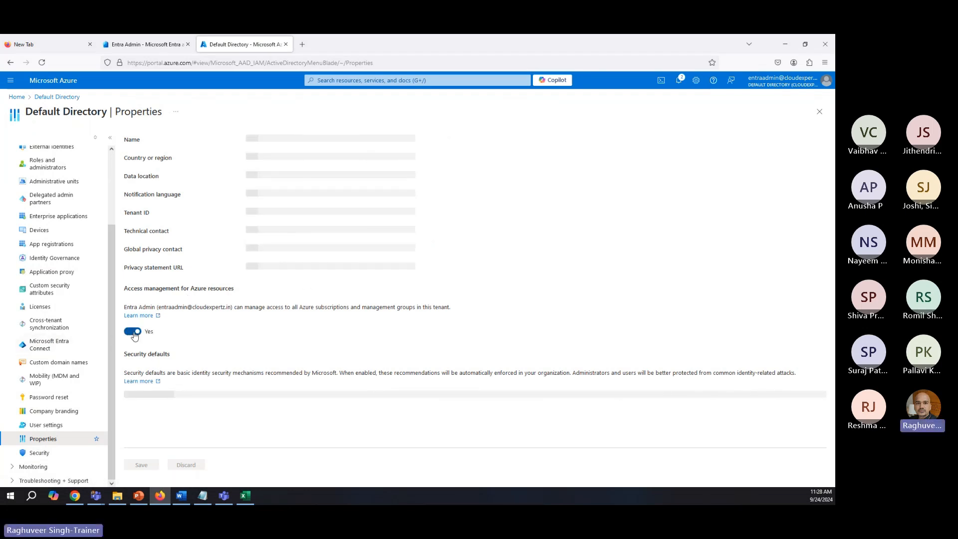
Highlight the access management wording on Azure subscriptions and management groups, then return to Entra admin center.
{"action": "left_click_drag", "start_coordinate": [125, 308], "coordinate": [454, 308]}
{"action": "left_click", "coordinate": [274, 352]}
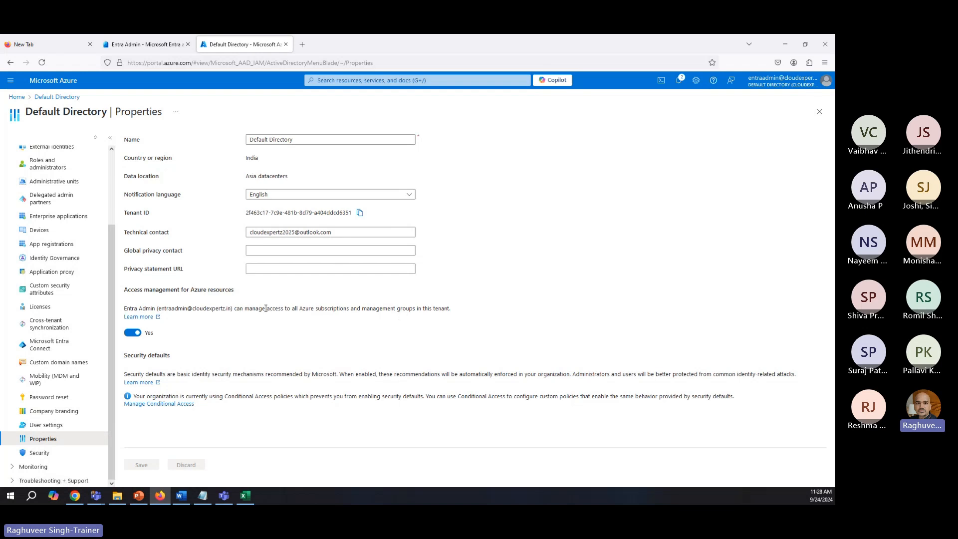
{"action": "left_click_drag", "start_coordinate": [265, 308], "coordinate": [280, 307]}
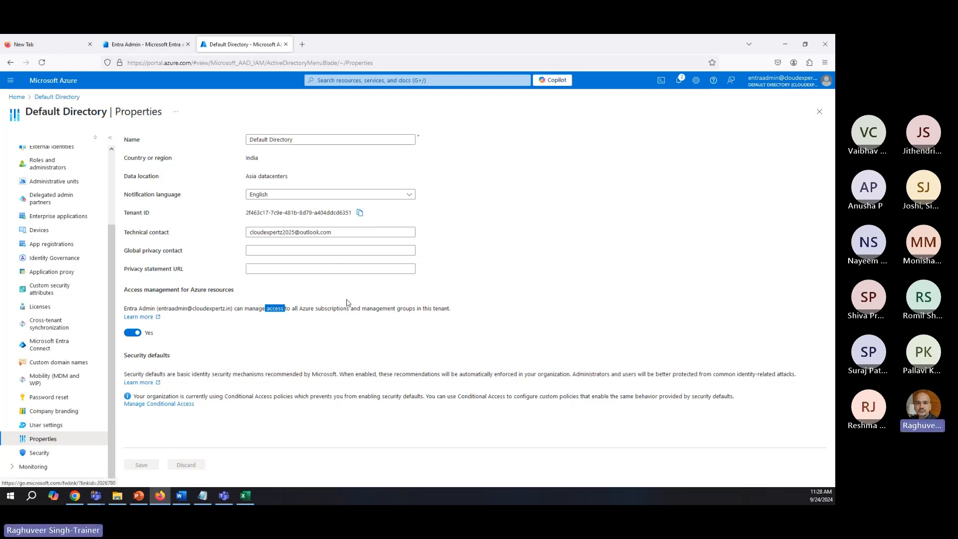
{"action": "left_click_drag", "start_coordinate": [299, 308], "coordinate": [330, 310]}
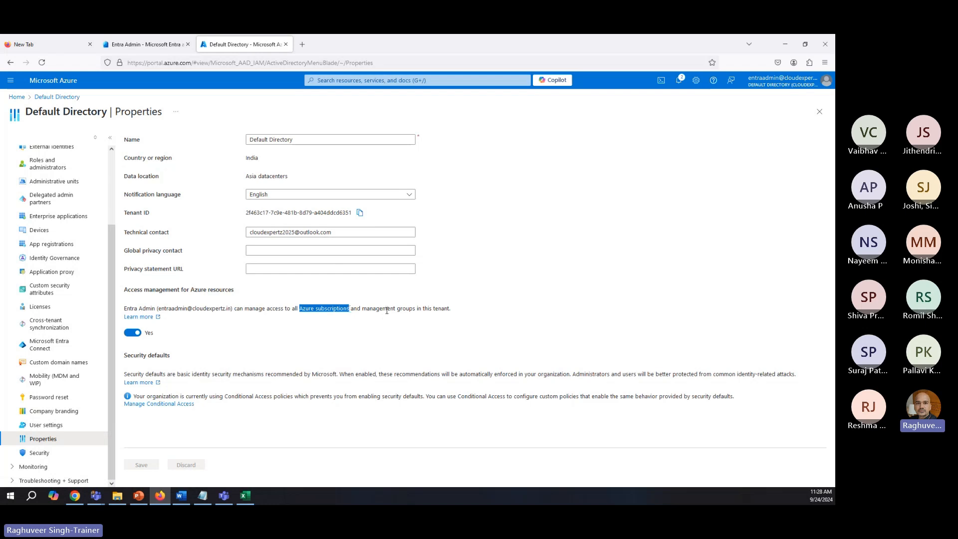
{"action": "left_click_drag", "start_coordinate": [362, 308], "coordinate": [390, 309]}
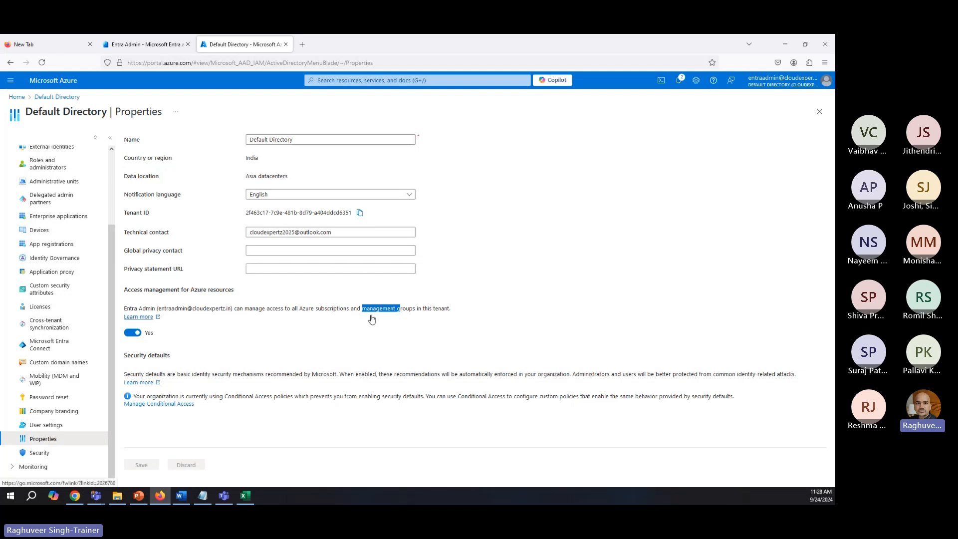
{"action": "left_click_drag", "start_coordinate": [299, 308], "coordinate": [340, 308]}
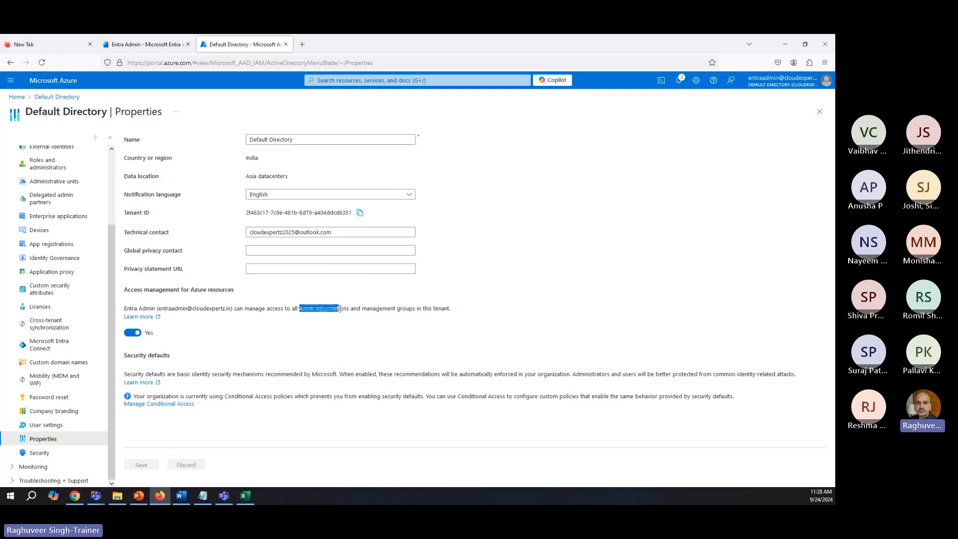
{"action": "left_click", "coordinate": [363, 309]}
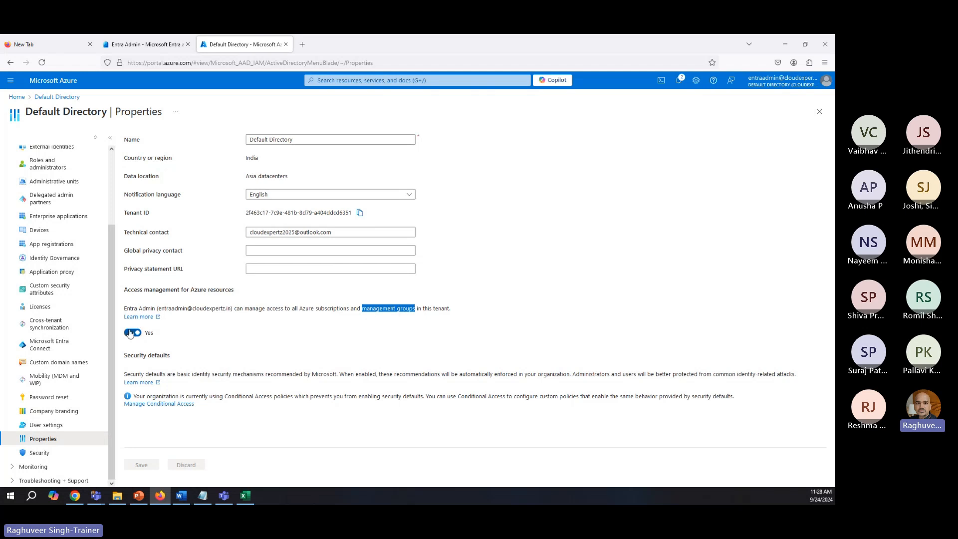
{"action": "left_click", "coordinate": [150, 43]}
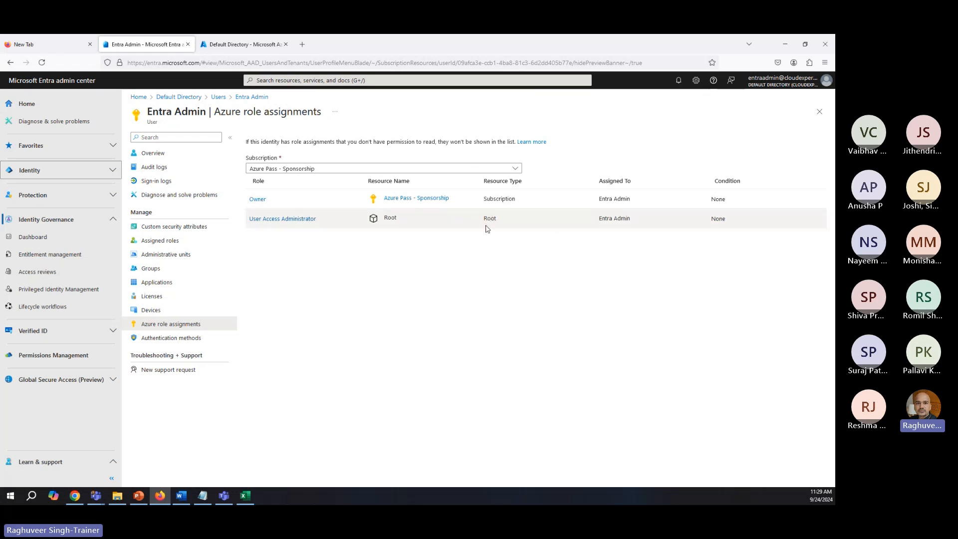
Highlight Entra Admin's Root assignment, then search services for 'pim'.
{"action": "left_click_drag", "start_coordinate": [598, 218], "coordinate": [638, 220]}
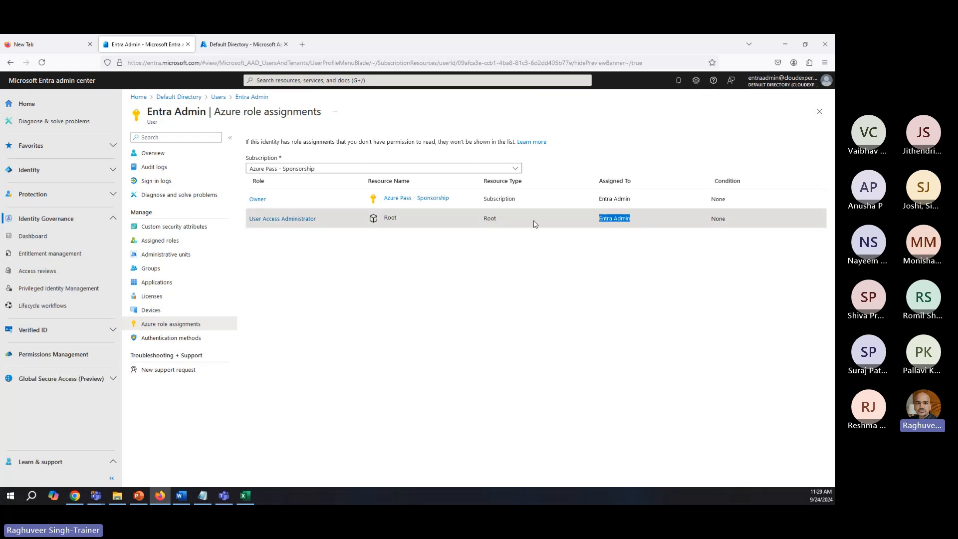
{"action": "left_click_drag", "start_coordinate": [497, 219], "coordinate": [460, 221]}
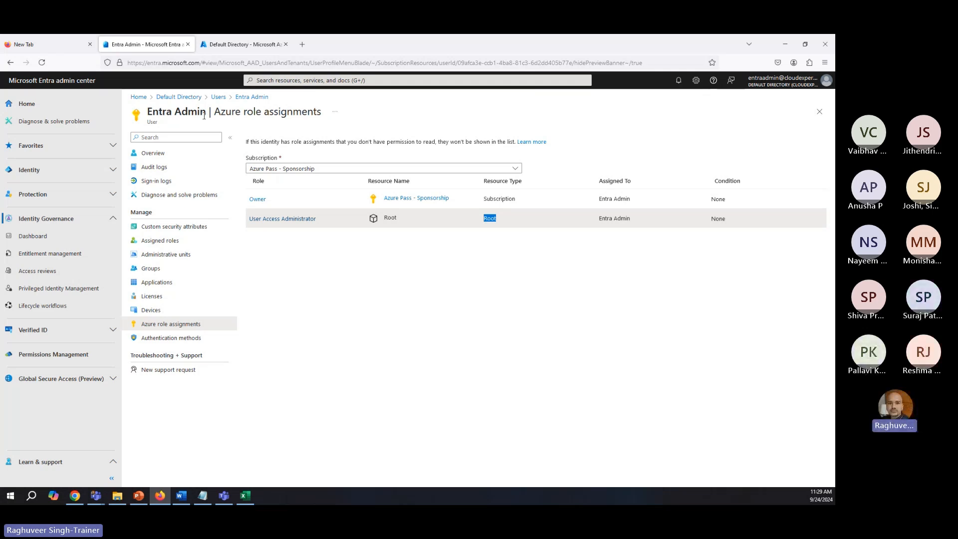
{"action": "left_click", "coordinate": [304, 80]}
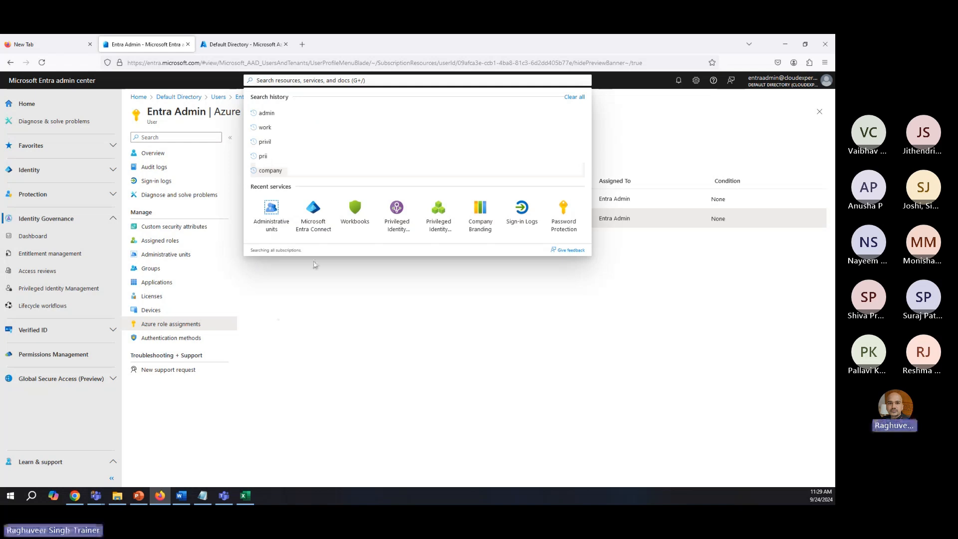
{"action": "left_click", "coordinate": [208, 130]}
{"action": "left_click", "coordinate": [264, 80]}
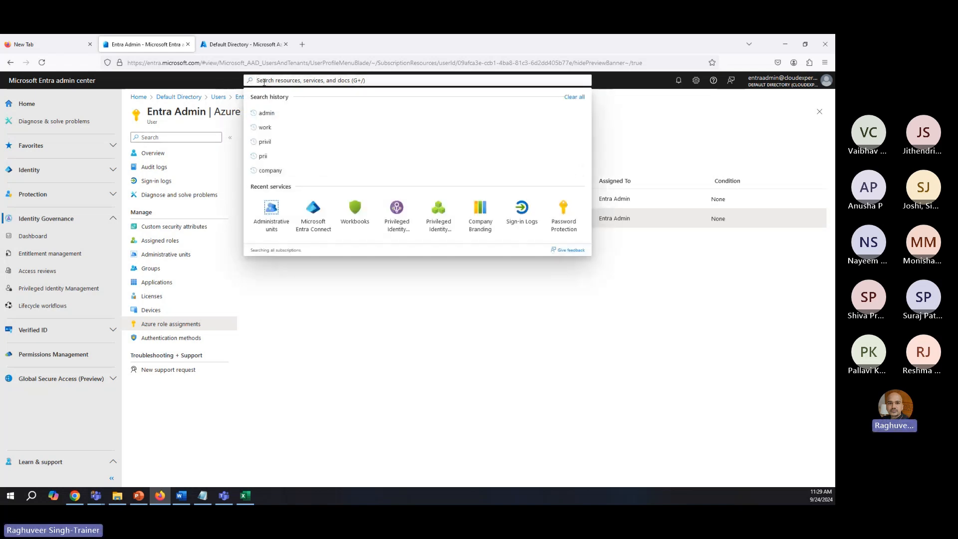
{"action": "type", "text": "pim"}
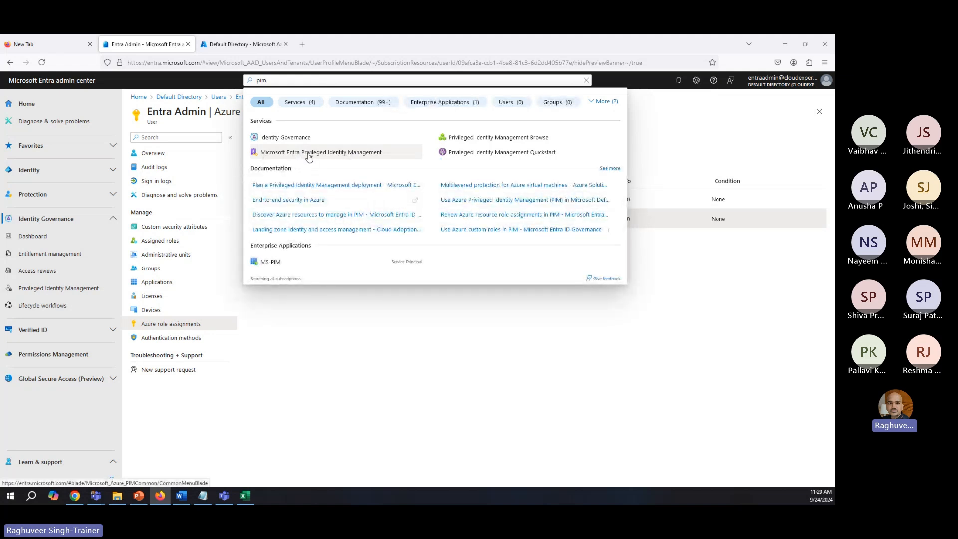
{"action": "left_click", "coordinate": [326, 411]}
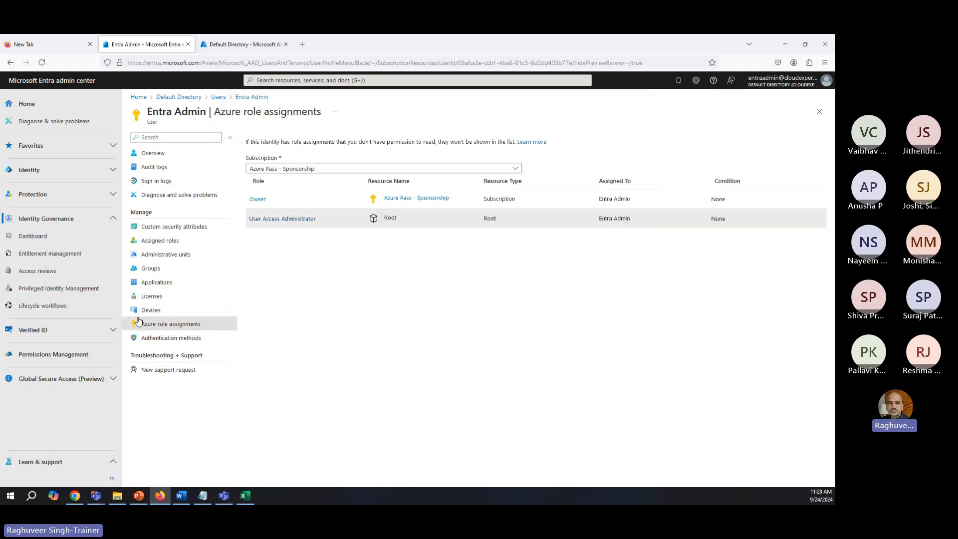
Favourite Privileged Identity Management under Identity Governance and open its Quick start page.
{"action": "left_click", "coordinate": [70, 224]}
{"action": "left_click", "coordinate": [69, 224]}
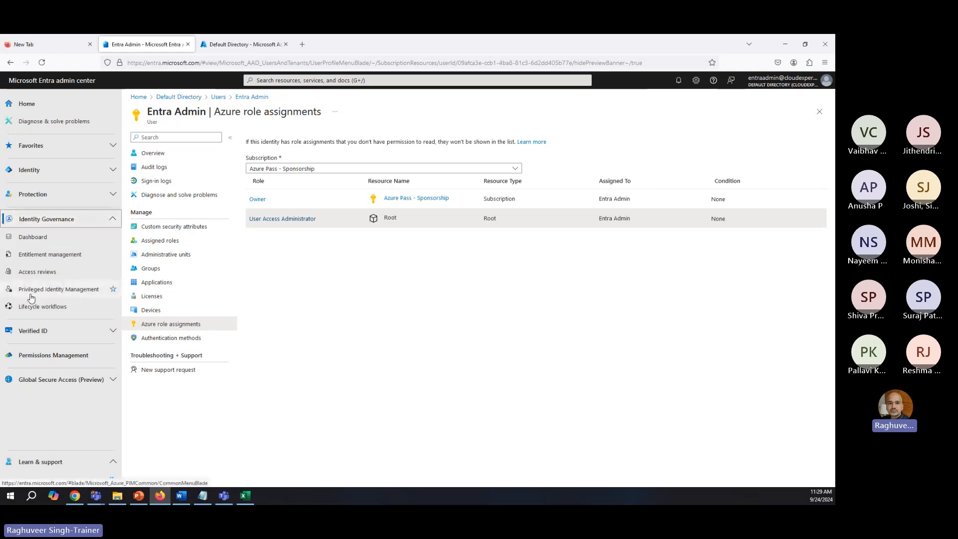
{"action": "left_click", "coordinate": [113, 288]}
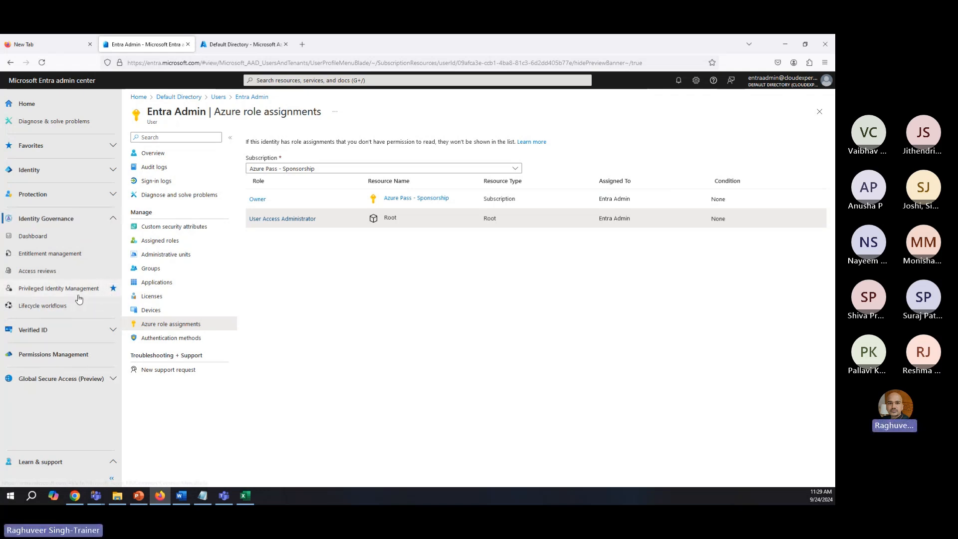
{"action": "left_click", "coordinate": [58, 222]}
{"action": "left_click", "coordinate": [58, 222]}
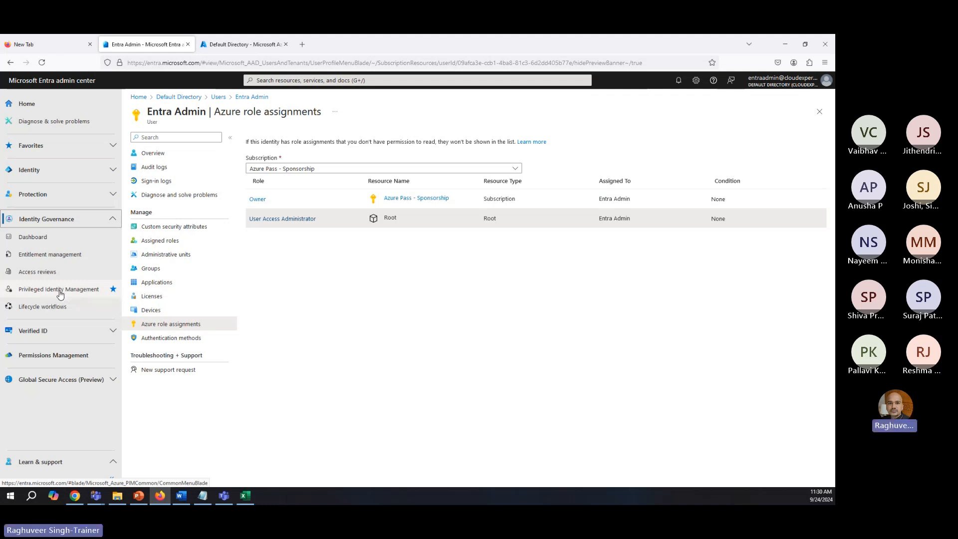
{"action": "left_click", "coordinate": [60, 293]}
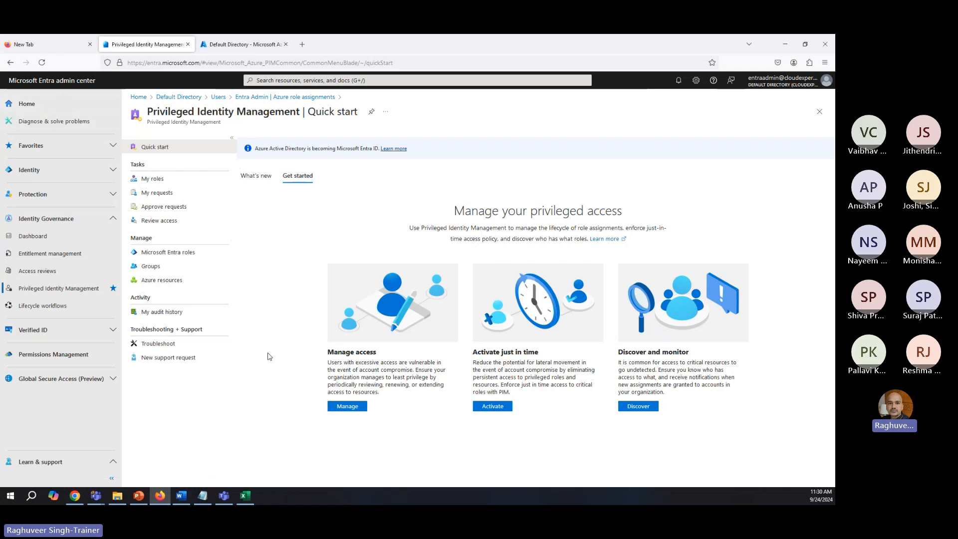
Search 'pim' in the Azure portal and open Privileged Identity Management.
{"action": "left_click", "coordinate": [246, 43]}
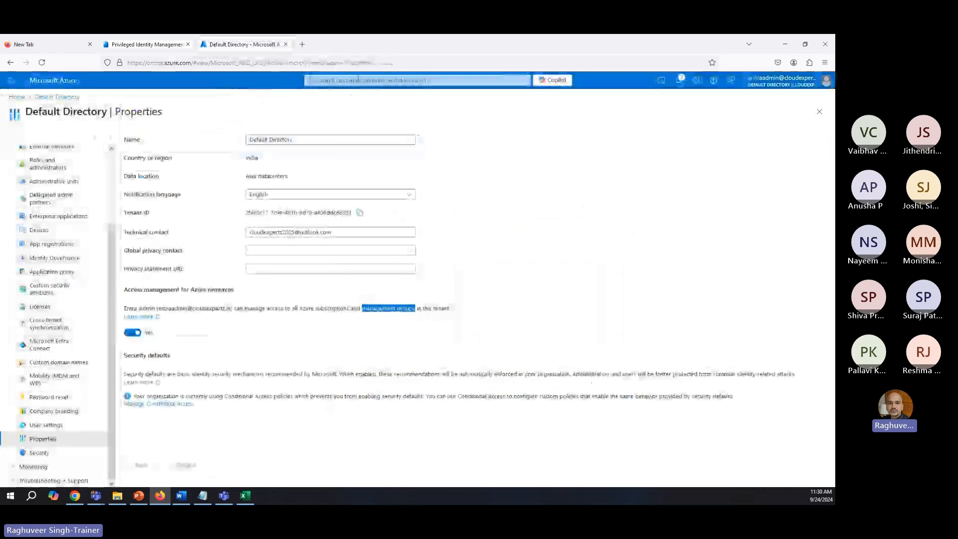
{"action": "left_click", "coordinate": [389, 80]}
{"action": "type", "text": "pun"}
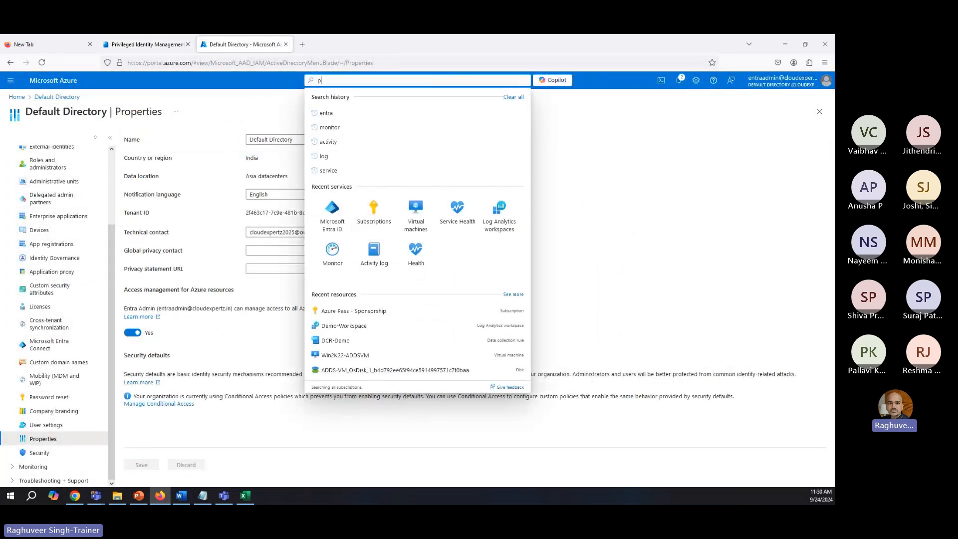
{"action": "key", "text": "BackSpace"}
{"action": "type", "text": "im"}
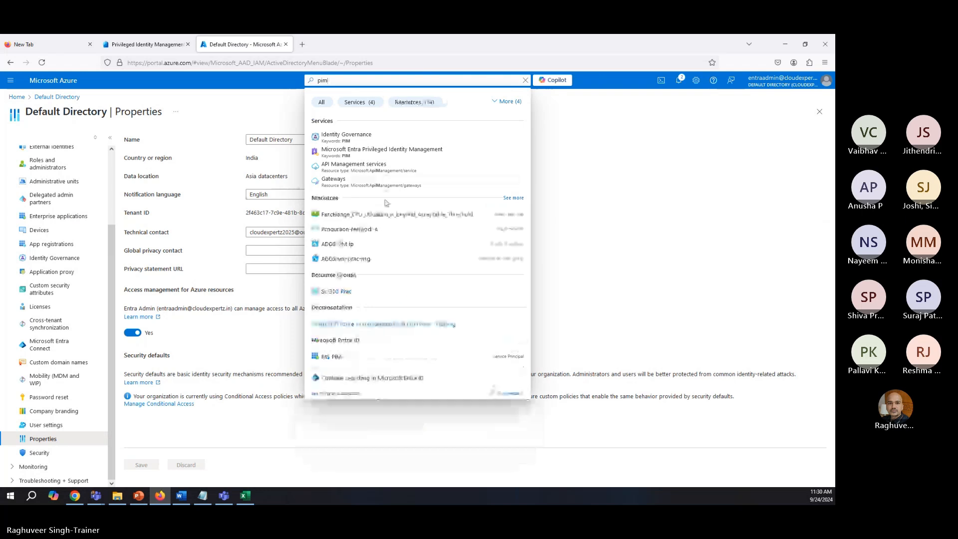
{"action": "left_click", "coordinate": [358, 156]}
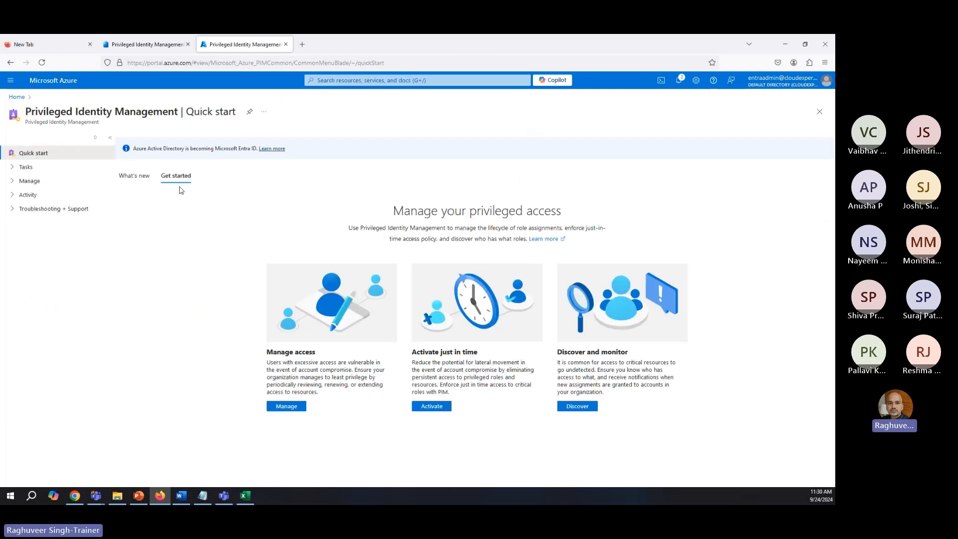
Expand PIM's Manage, Tasks, Activity and Troubleshooting + Support groups and compare with Entra admin center.
{"action": "left_click", "coordinate": [13, 181]}
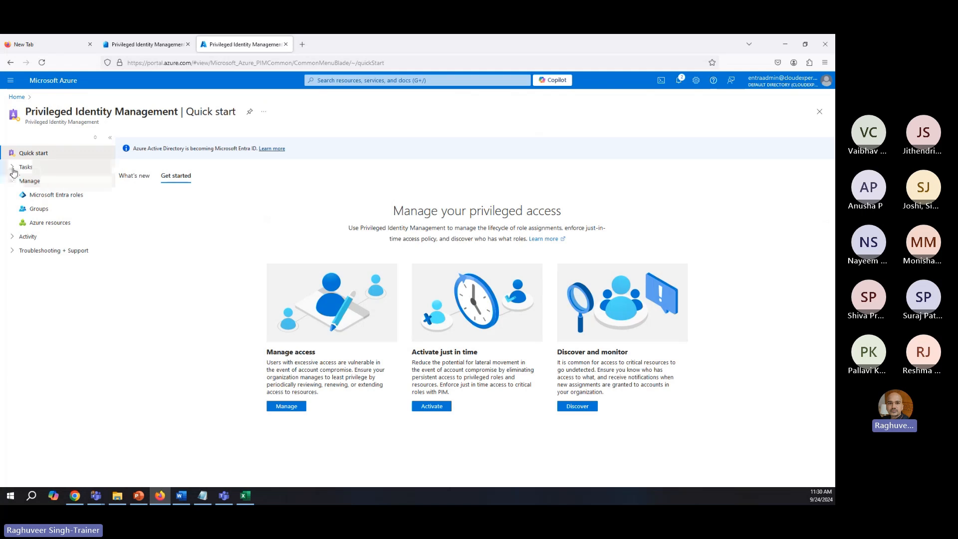
{"action": "left_click", "coordinate": [13, 167]}
{"action": "left_click", "coordinate": [12, 292]}
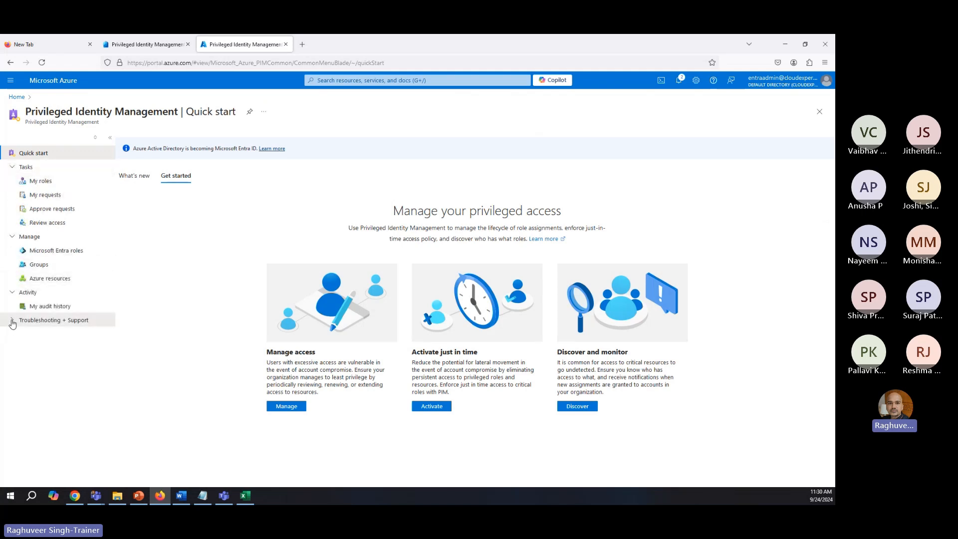
{"action": "left_click", "coordinate": [12, 320]}
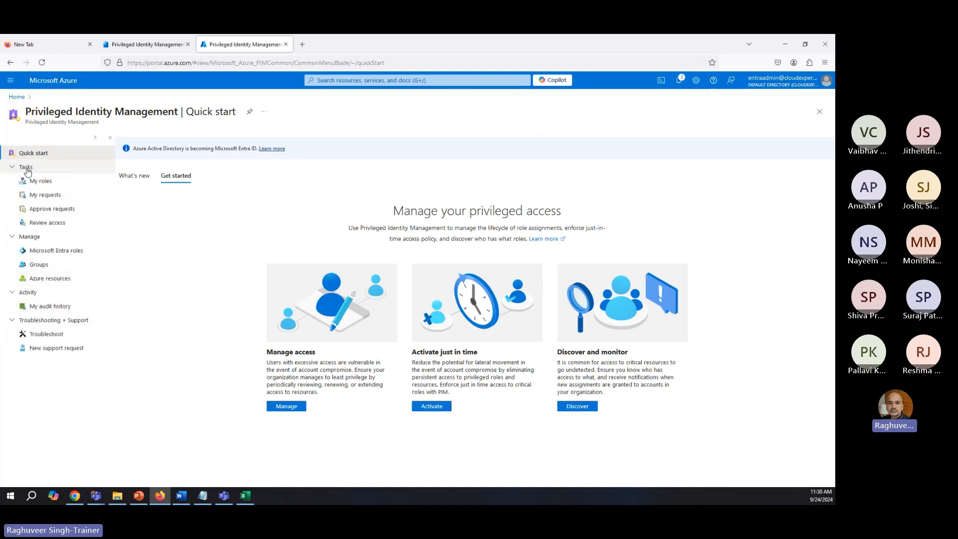
{"action": "left_click", "coordinate": [132, 44]}
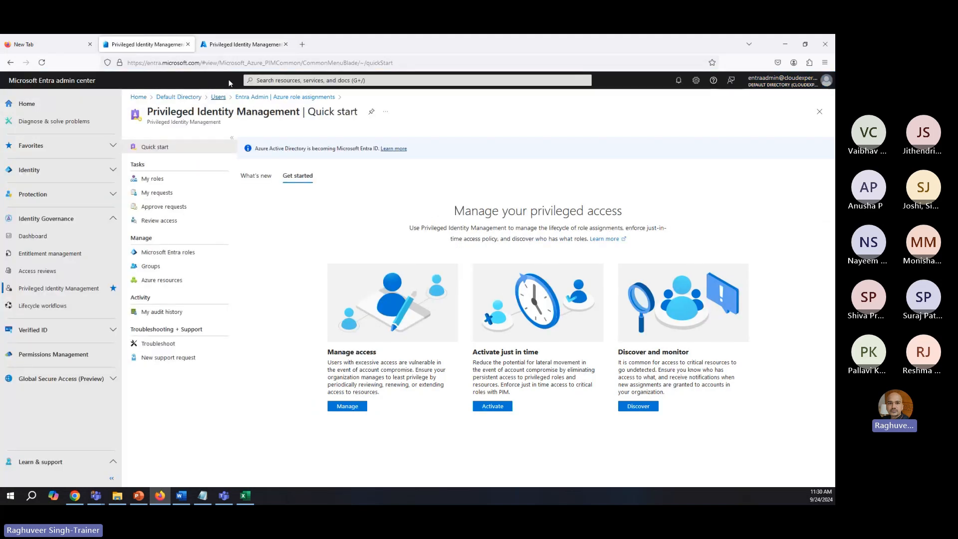
{"action": "left_click", "coordinate": [236, 48]}
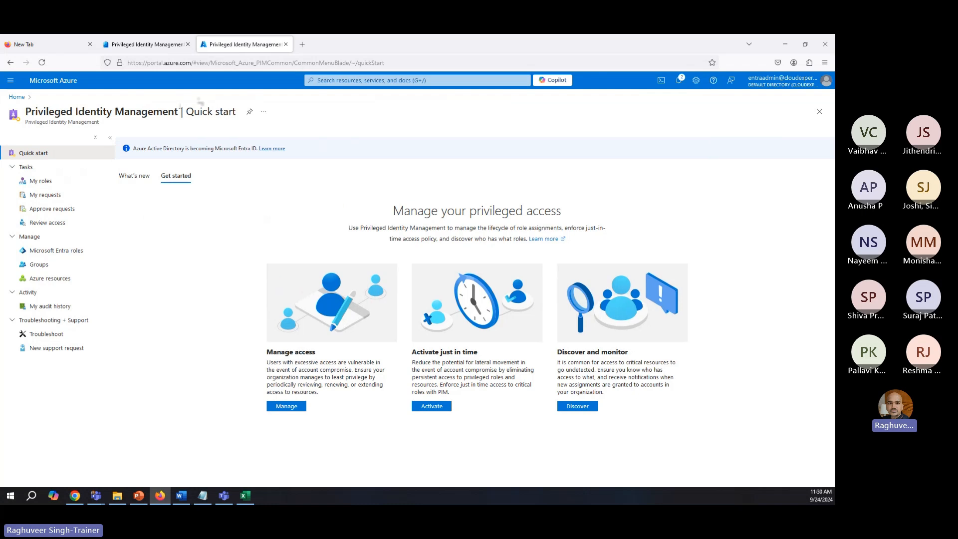
{"action": "left_click", "coordinate": [120, 45]}
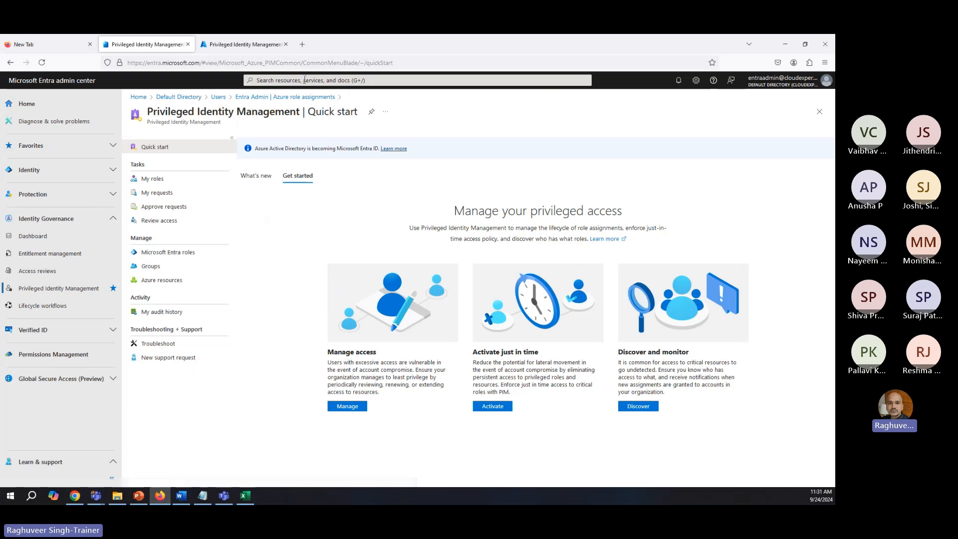
Open Microsoft Entra ID from the Azure portal's recent services.
{"action": "left_click", "coordinate": [278, 81]}
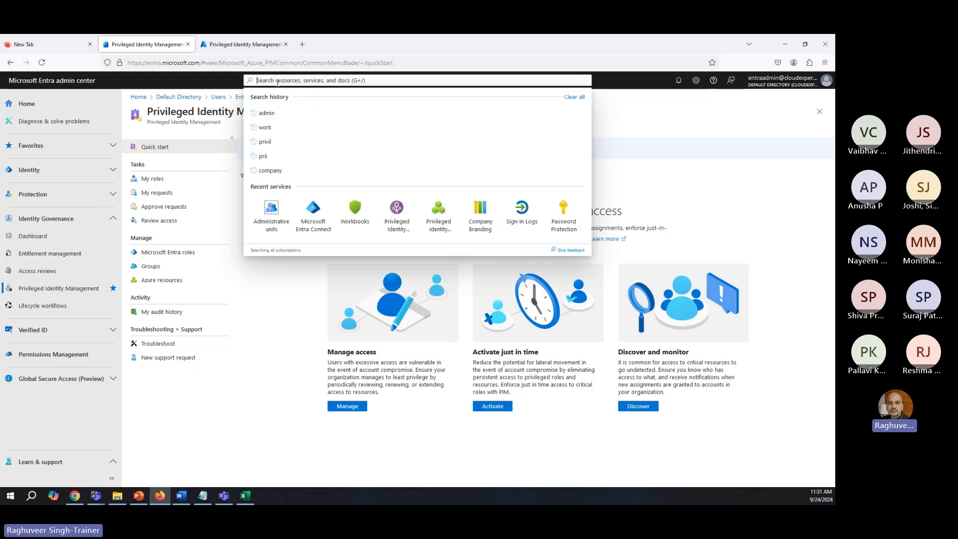
{"action": "left_click", "coordinate": [234, 44]}
{"action": "left_click", "coordinate": [357, 80]}
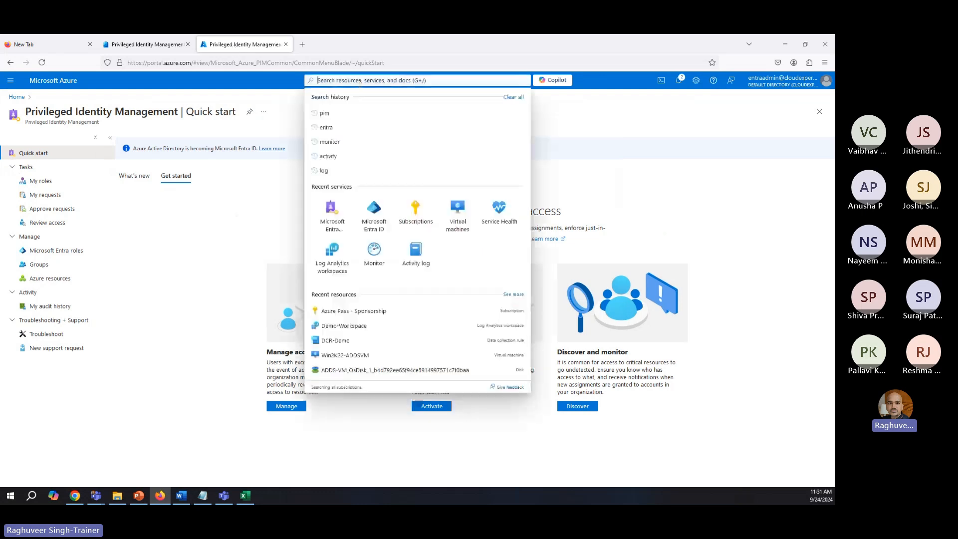
{"action": "left_click", "coordinate": [378, 220]}
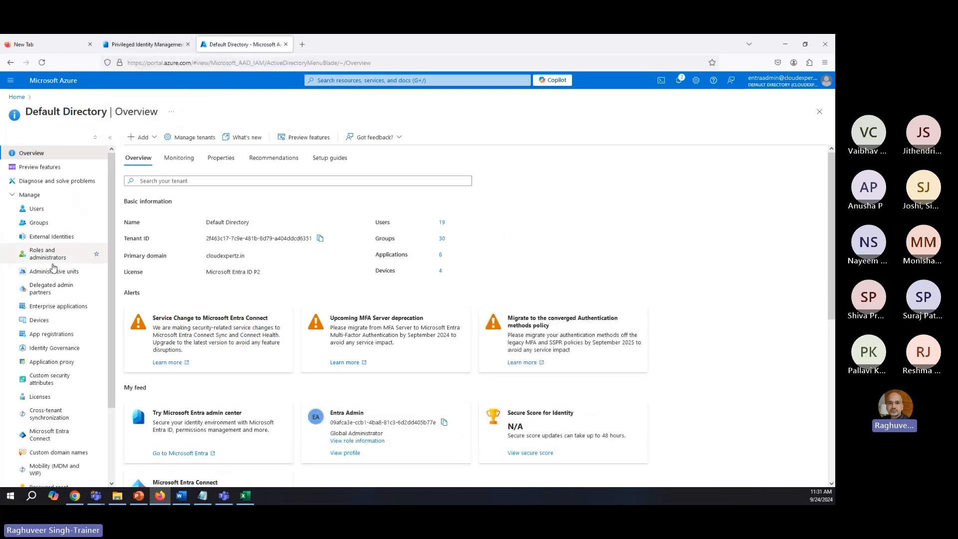
Open the directory's All users list and select Compute Admin, Network Admin and Storage Admin.
{"action": "left_click", "coordinate": [37, 209]}
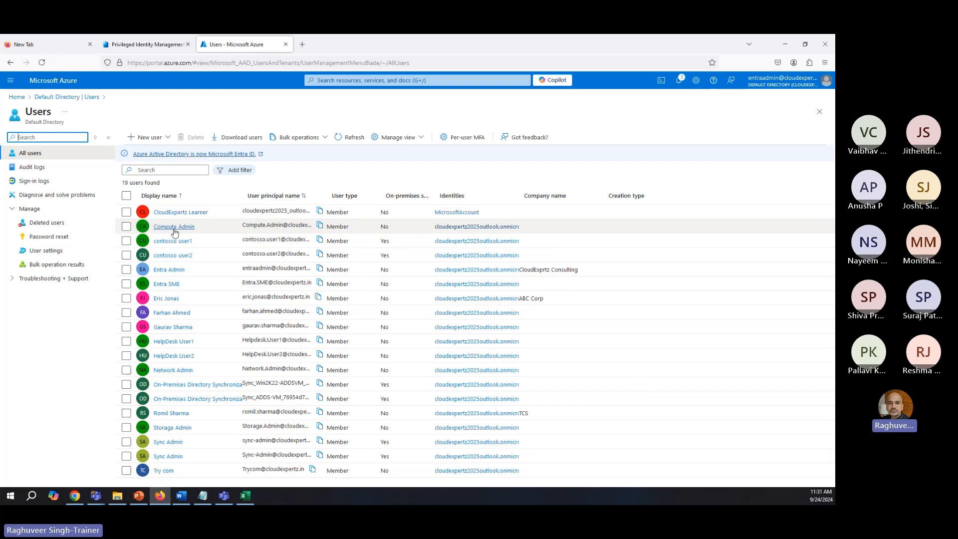
{"action": "left_click", "coordinate": [126, 225]}
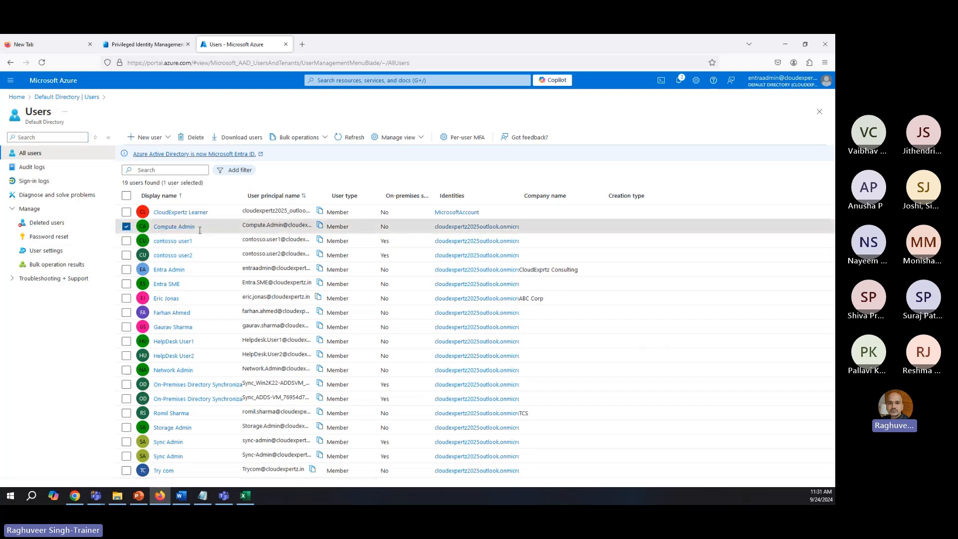
{"action": "left_click", "coordinate": [126, 370]}
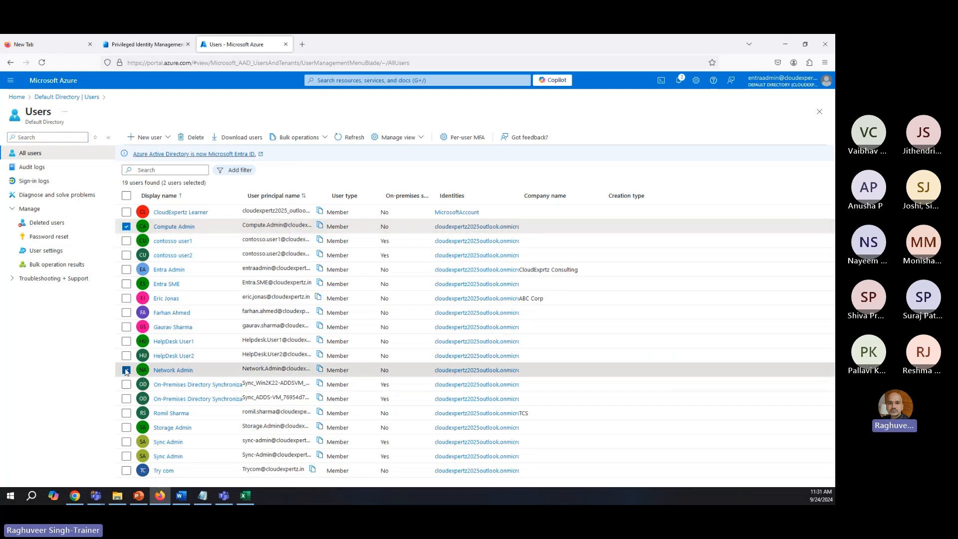
{"action": "left_click", "coordinate": [126, 427]}
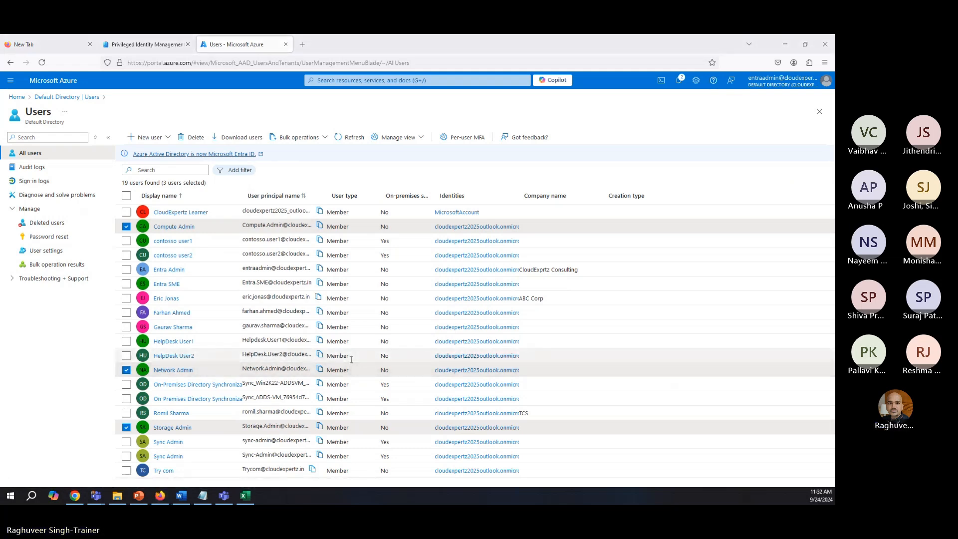
Add the heading 'Identities (in-scope)' in Word and highlight it Bright Green.
{"action": "key", "text": "alt+Tab"}
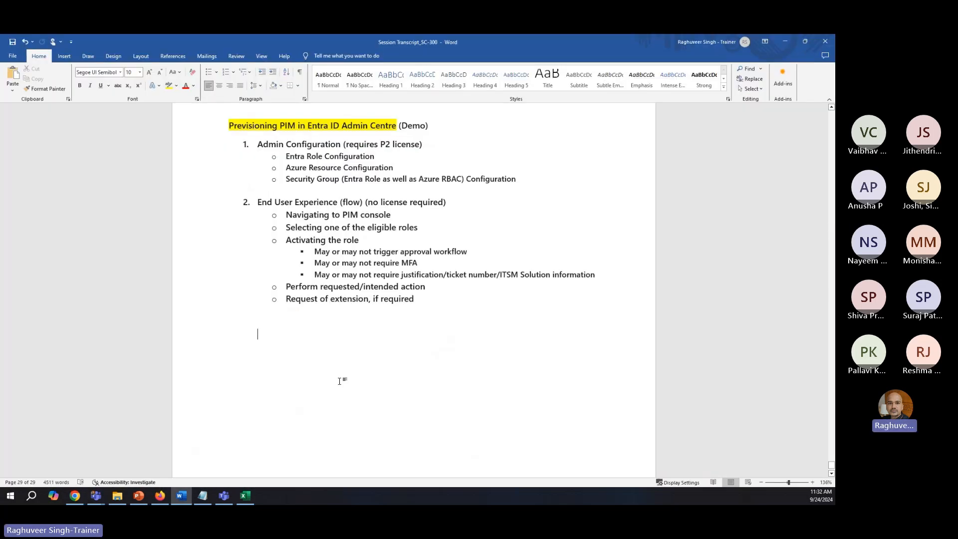
{"action": "key", "text": "Return"}
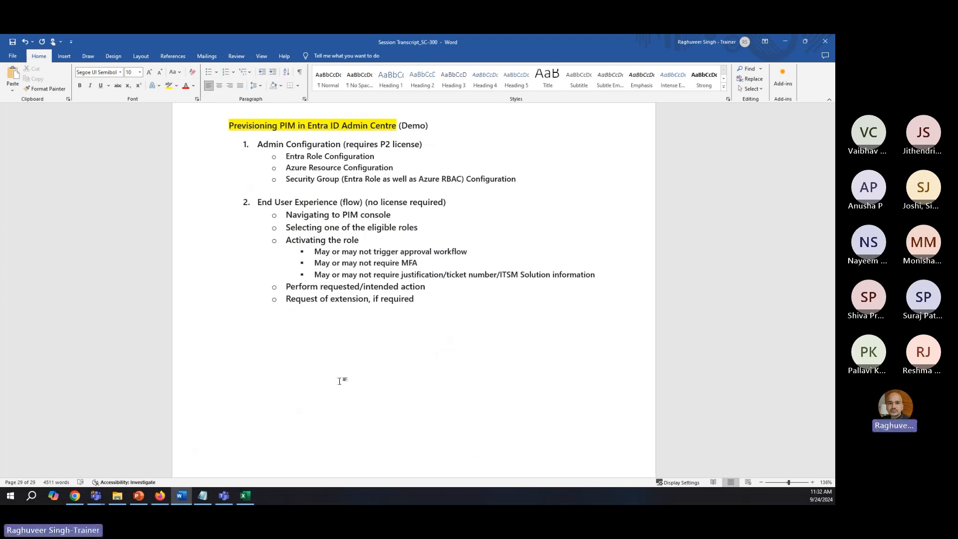
{"action": "type", "text": "Identities (in-scope"}
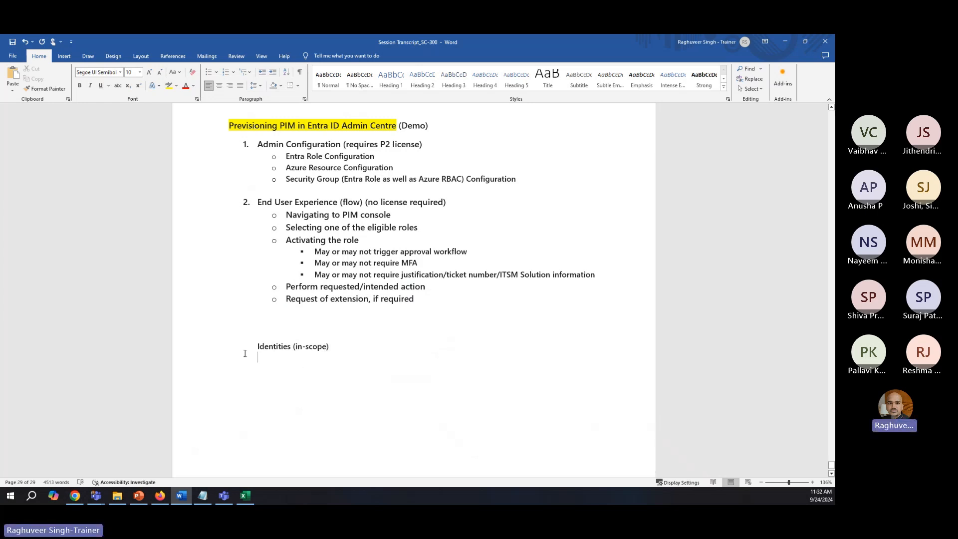
{"action": "key", "text": "BackSpace"}
{"action": "key", "text": "BackSpace"}
{"action": "key", "text": "BackSpace"}
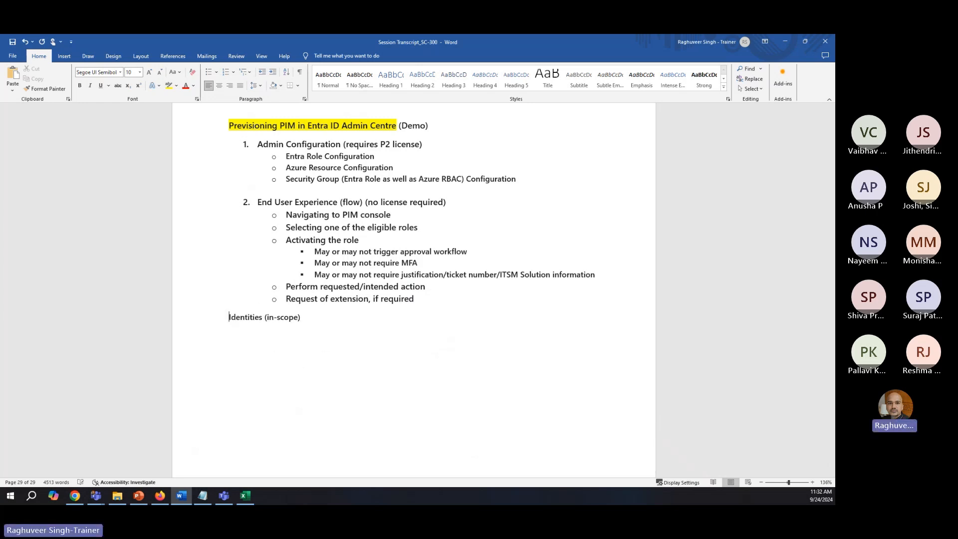
{"action": "left_click_drag", "start_coordinate": [228, 317], "coordinate": [302, 320]}
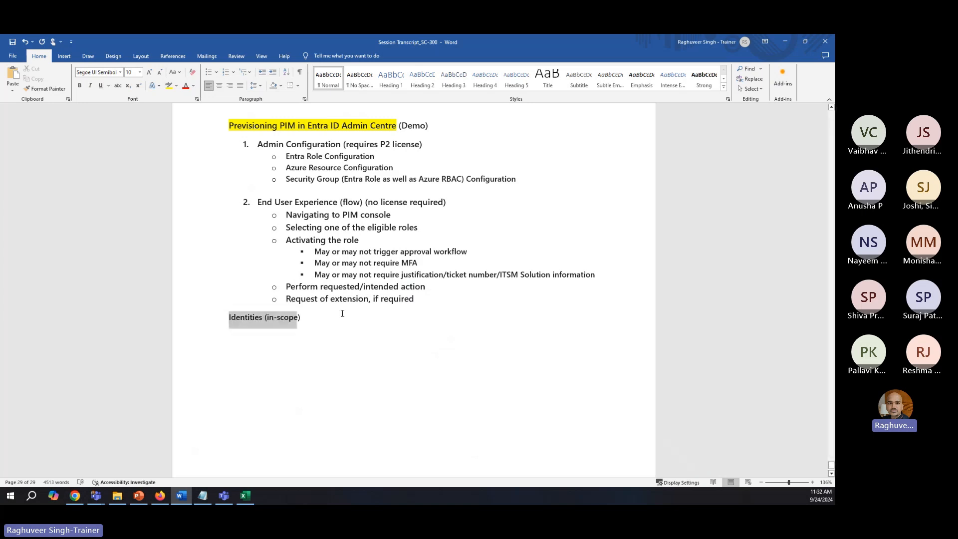
{"action": "left_click", "coordinate": [178, 86]}
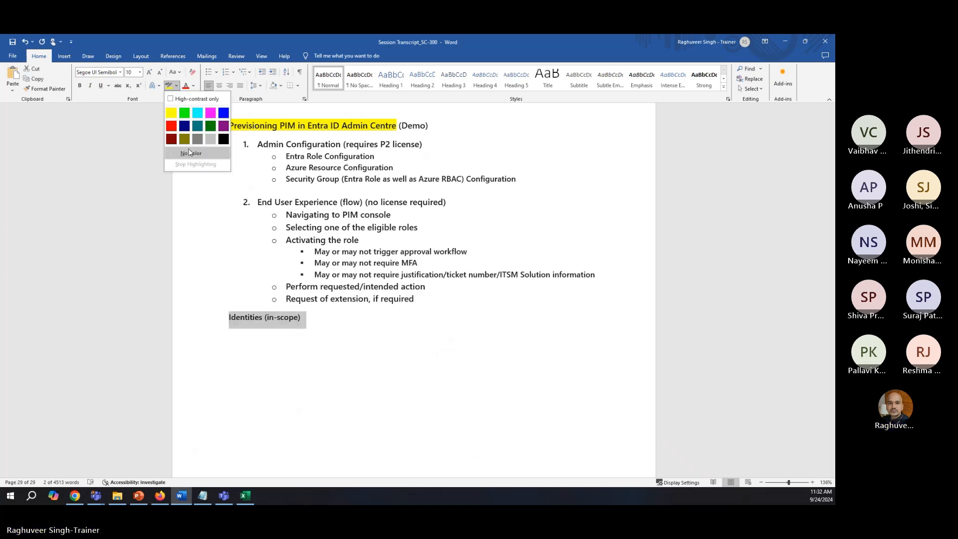
{"action": "left_click", "coordinate": [185, 120]}
{"action": "left_click", "coordinate": [327, 339]}
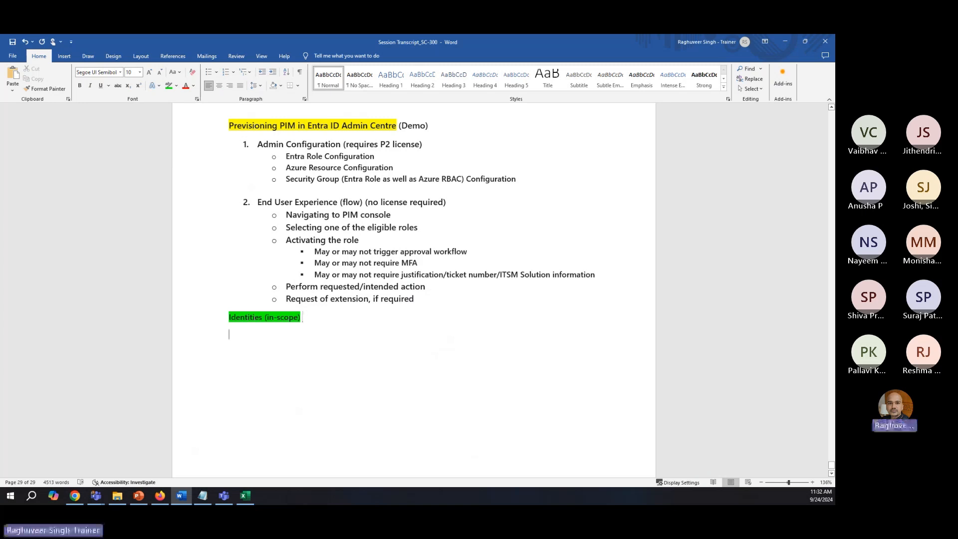
Start a numbered list beneath it with item '1. Azure Resources'.
{"action": "left_click", "coordinate": [233, 71]}
{"action": "left_click", "coordinate": [240, 107]}
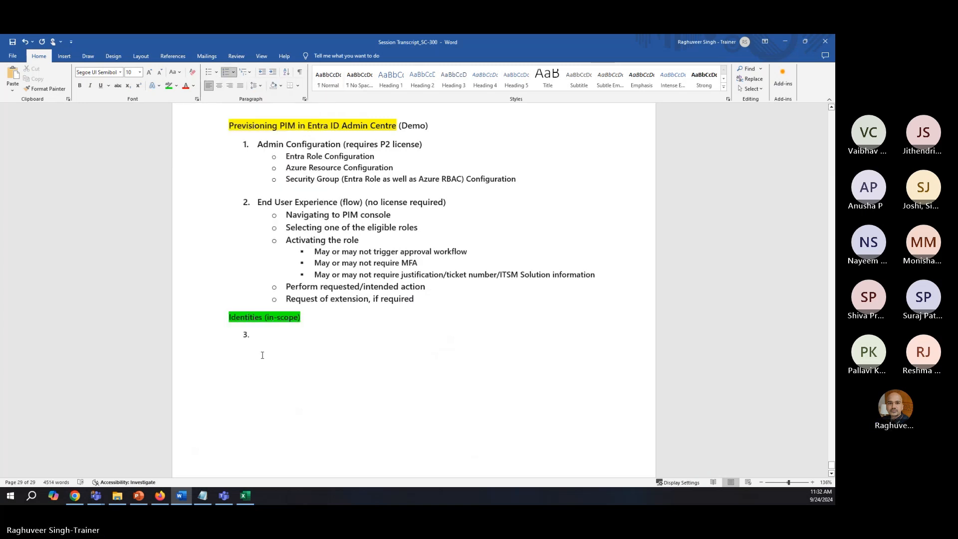
{"action": "type", "text": "1. "}
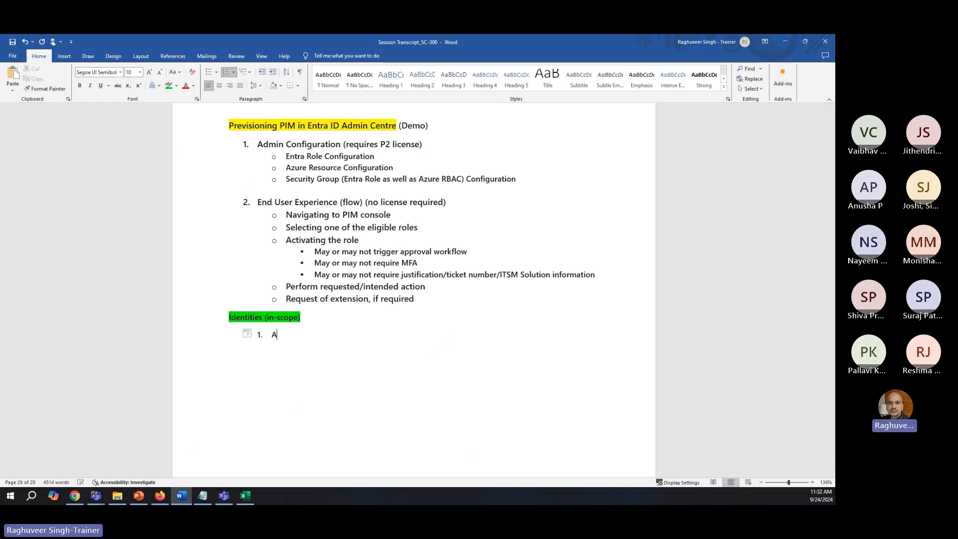
{"action": "type", "text": "Azure Resources"}
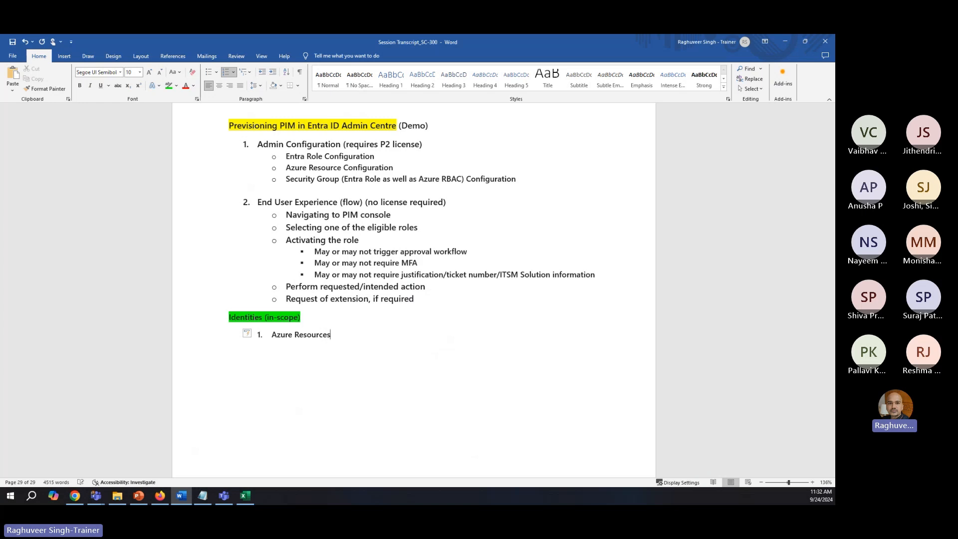
{"action": "key", "text": "Return"}
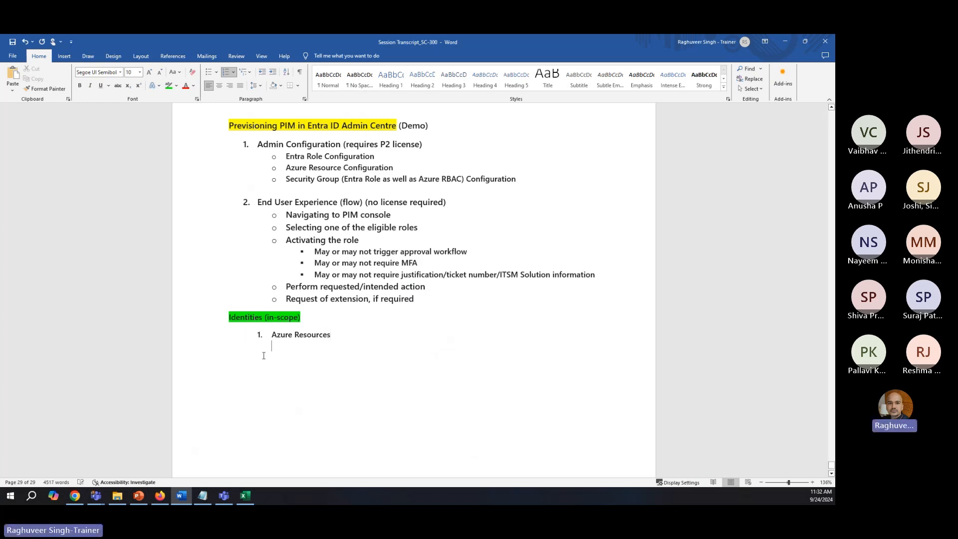
Add checkmark sub-bullets Compute Admin, Storage Admin and Network Admin under Azure Resources.
{"action": "left_click", "coordinate": [216, 72]}
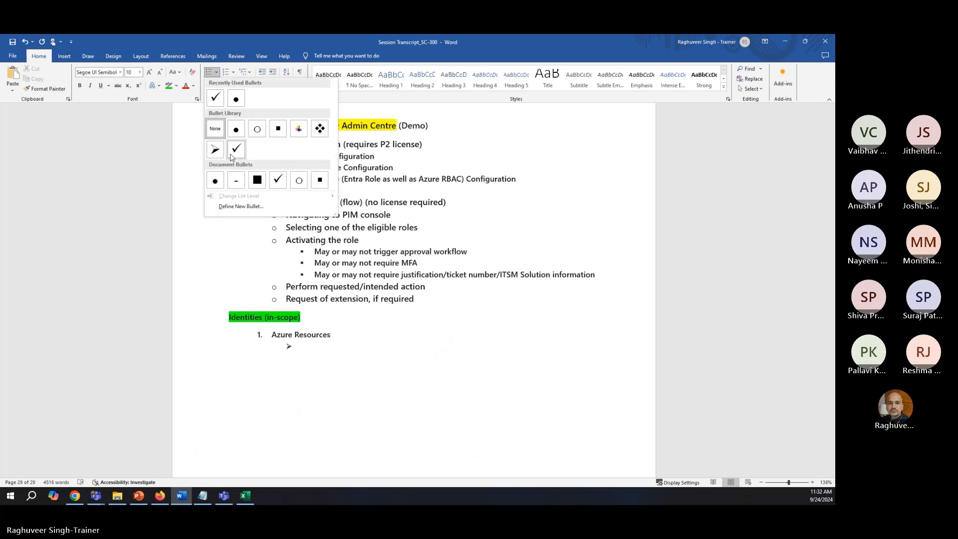
{"action": "left_click", "coordinate": [233, 154]}
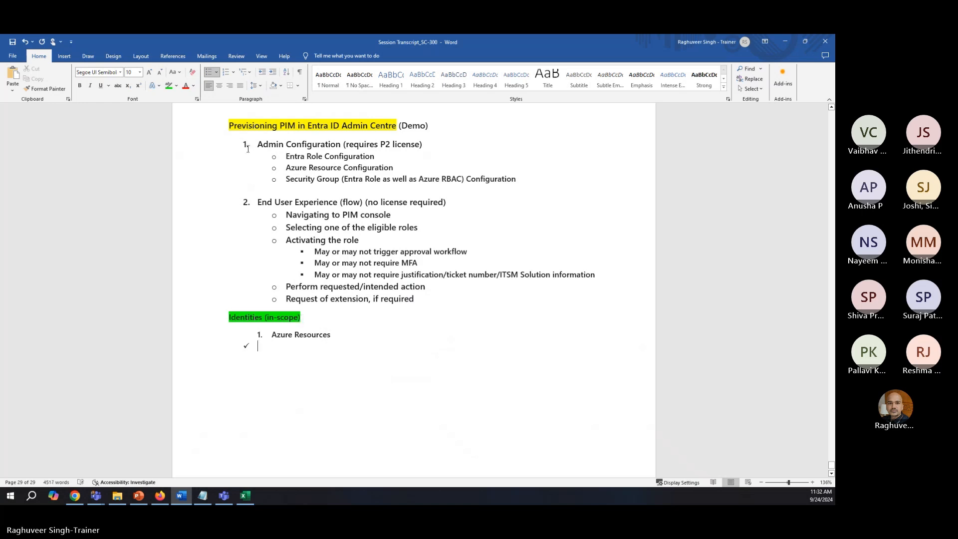
{"action": "left_click", "coordinate": [272, 72]}
{"action": "type", "text": "C"}
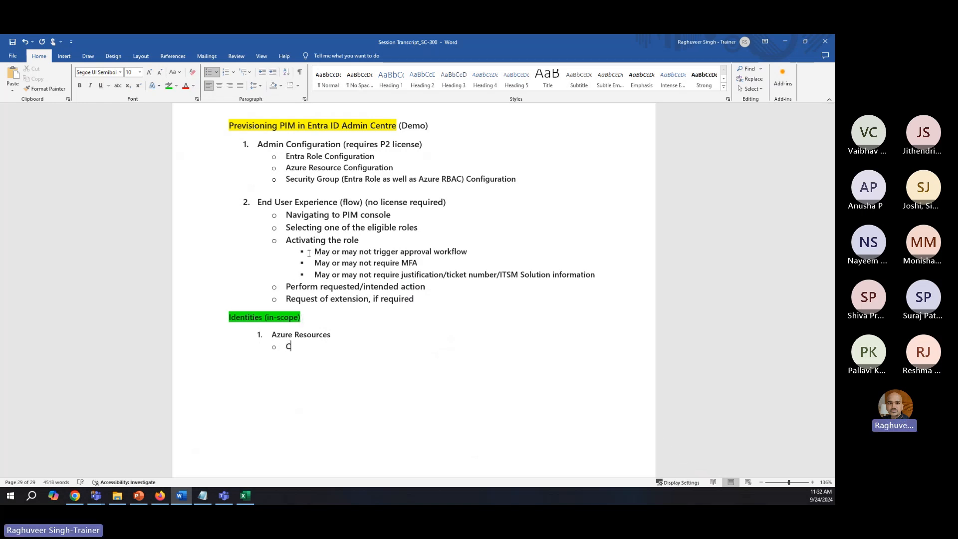
{"action": "type", "text": "ompute d"}
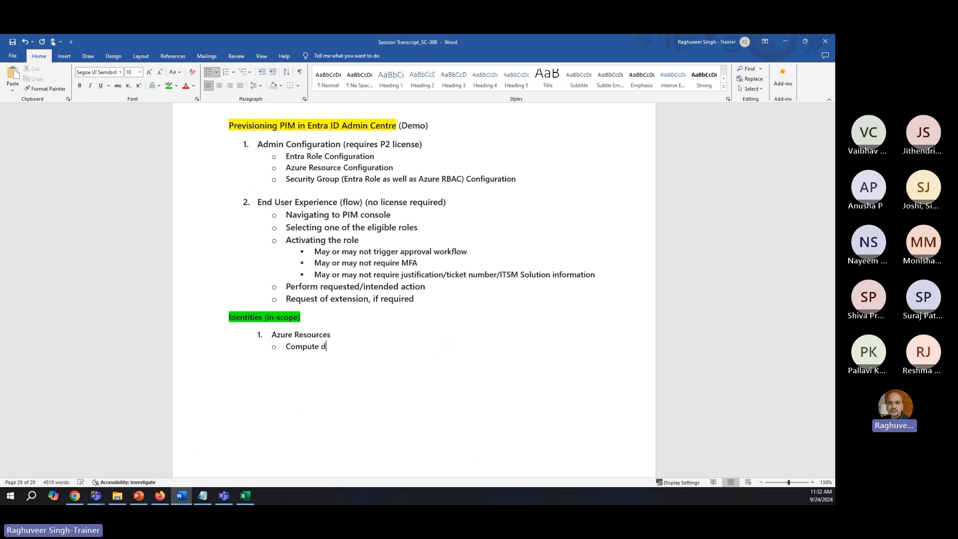
{"action": "type", "text": "dmin"}
{"action": "left_click", "coordinate": [309, 253], "text": "shift"}
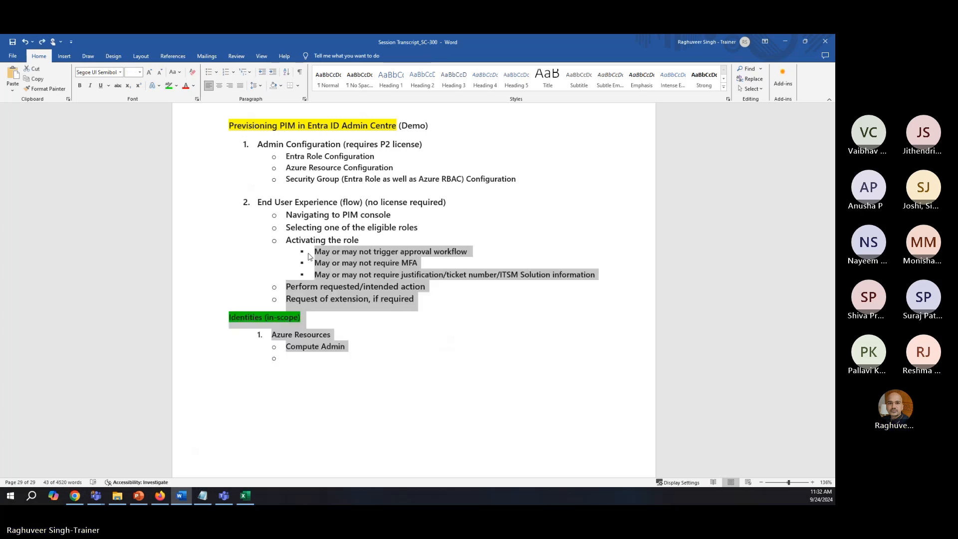
{"action": "left_click", "coordinate": [306, 359]}
{"action": "type", "text": "St"}
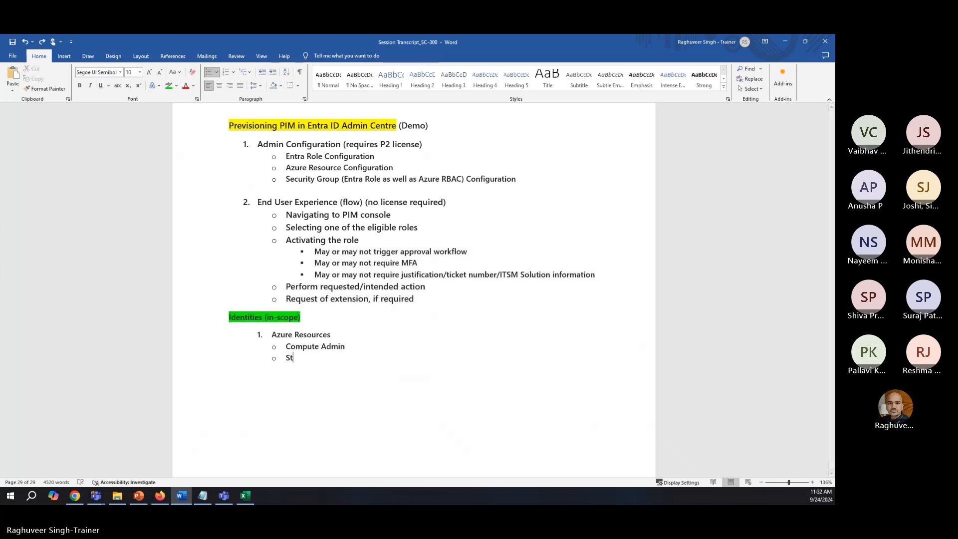
{"action": "type", "text": "orage Admin "}
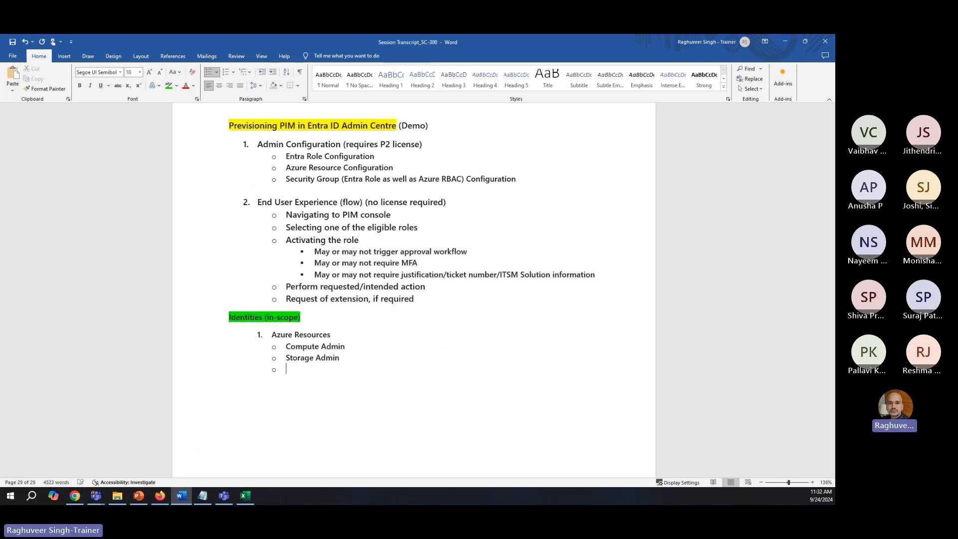
{"action": "type", "text": "Network ADmin"}
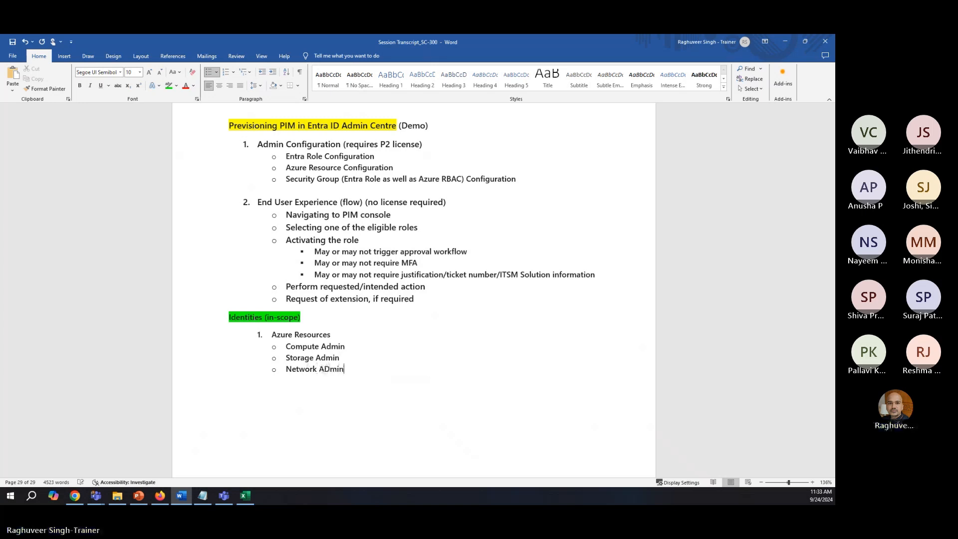
{"action": "key", "text": "Return"}
{"action": "key", "text": "BackSpace"}
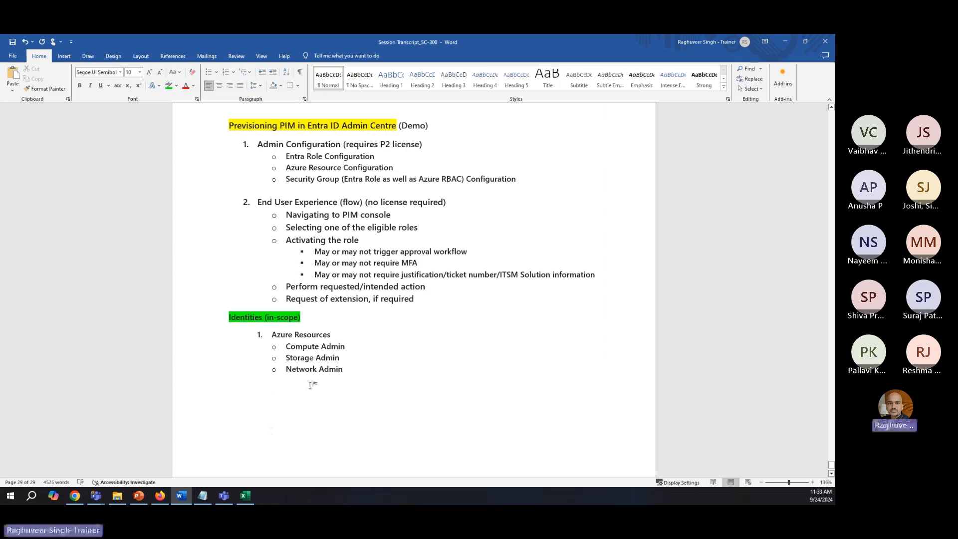
Add numbered item '2. Entra Roles' to the list.
{"action": "type", "text": "2. "}
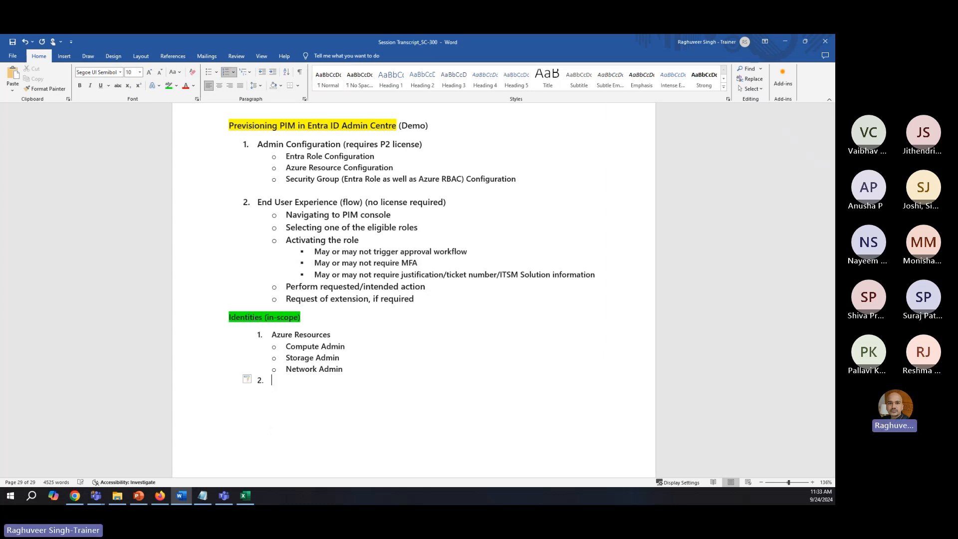
{"action": "type", "text": "Wn"}
{"action": "key", "text": "BackSpace"}
{"action": "key", "text": "BackSpace"}
{"action": "type", "text": "Entra Roles"}
{"action": "key", "text": "Return"}
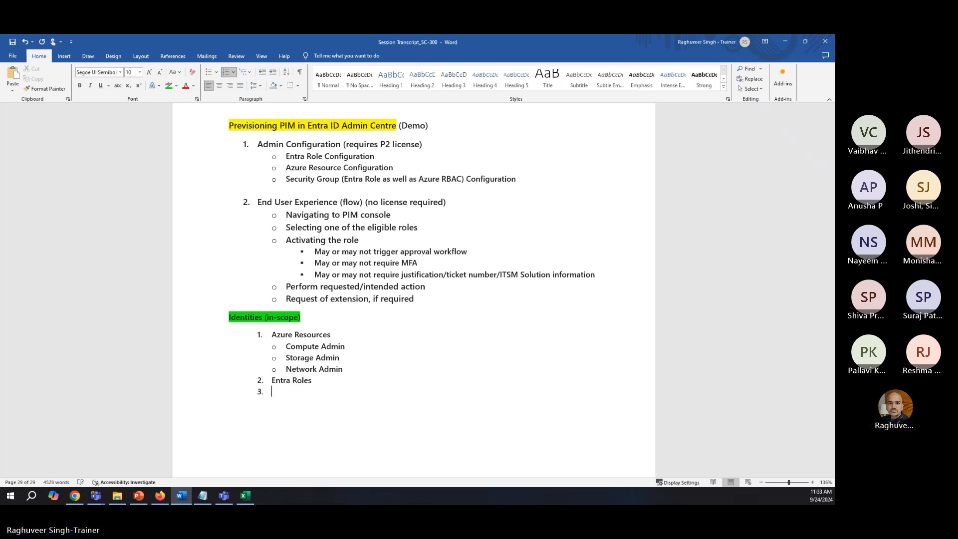
{"action": "key", "text": "BackSpace"}
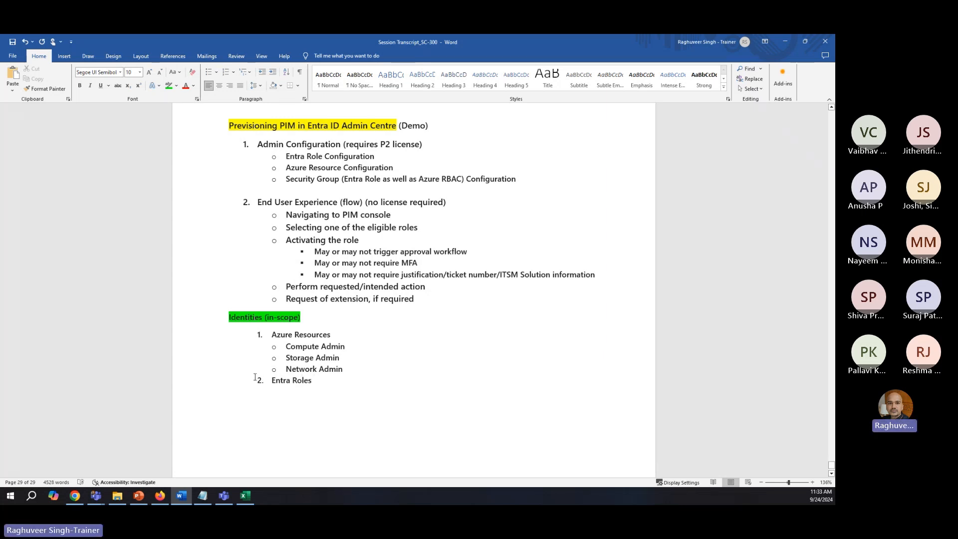
{"action": "key", "text": "alt+Tab"}
{"action": "key", "text": "alt+Tab"}
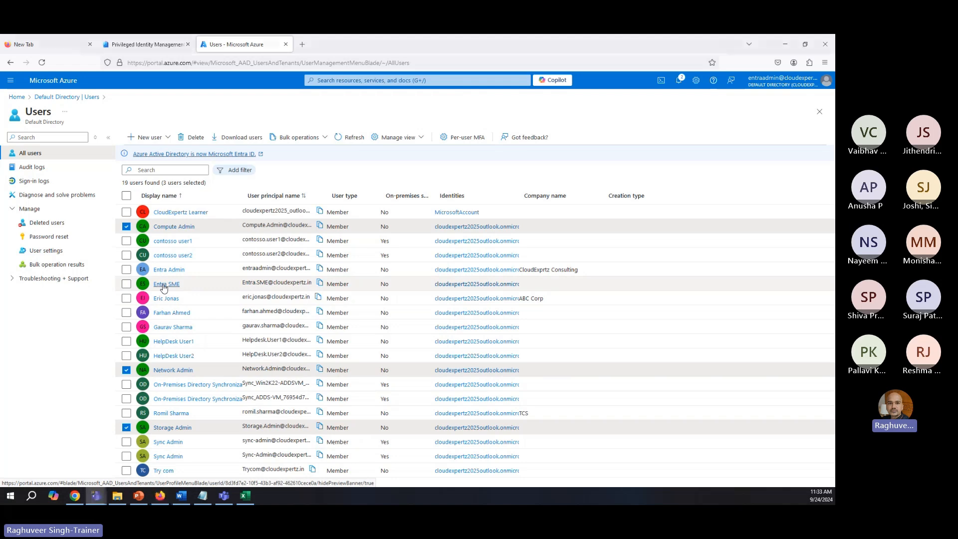
{"action": "key", "text": "alt+Tab"}
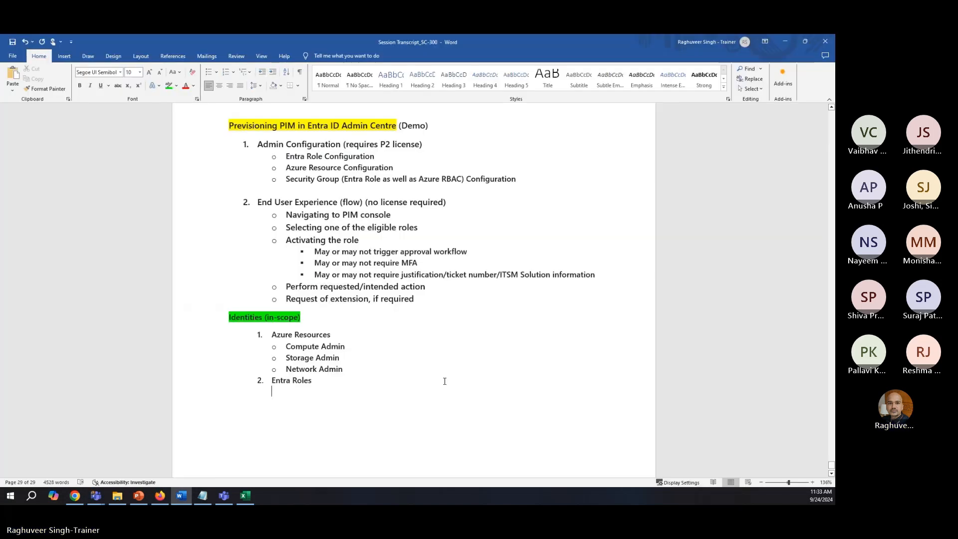
Add Entra SME under Entra Roles, format-painted as a sub-bullet like Compute Admin.
{"action": "left_click", "coordinate": [444, 380]}
{"action": "key", "text": "shift+Return"}
{"action": "type", "text": "En"}
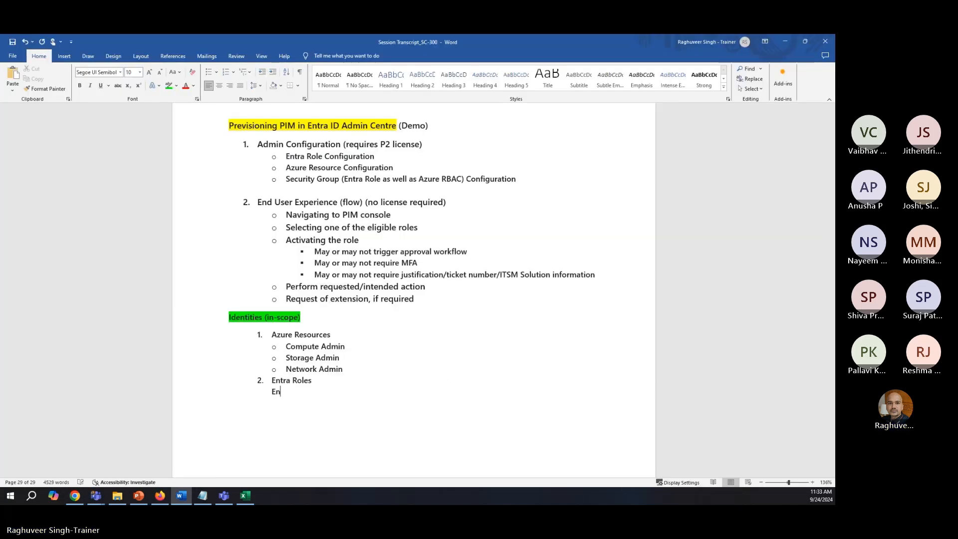
{"action": "type", "text": "dtra SME"}
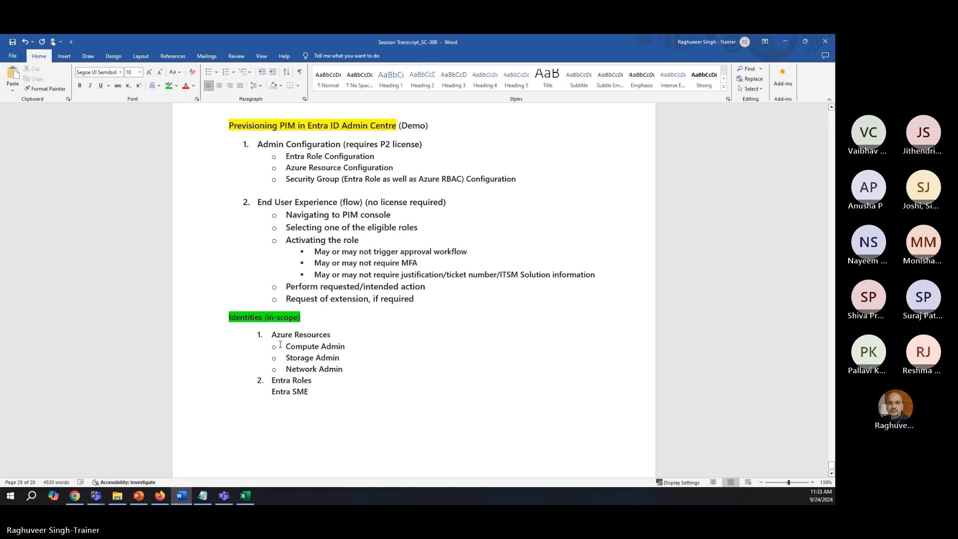
{"action": "left_click", "coordinate": [298, 350]}
{"action": "left_click", "coordinate": [45, 88]}
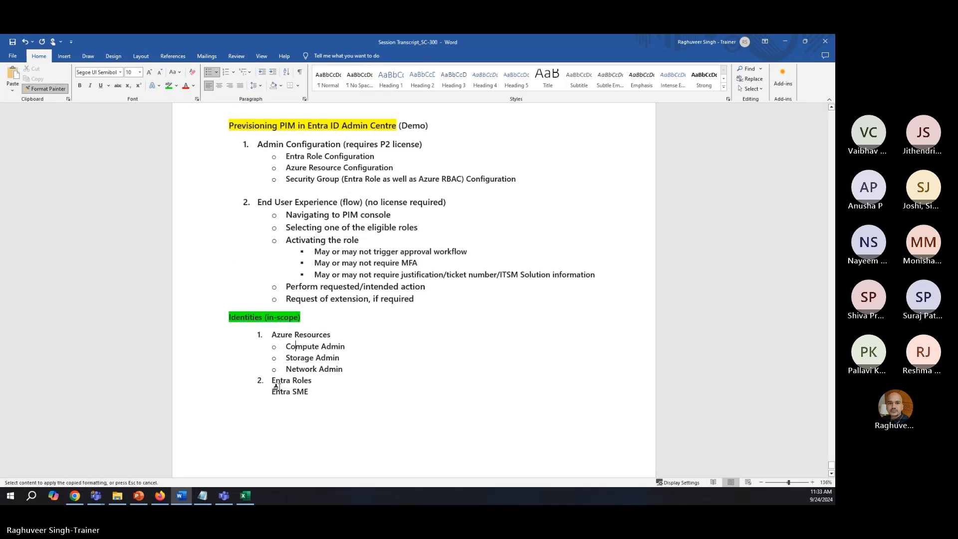
{"action": "left_click_drag", "start_coordinate": [272, 389], "coordinate": [301, 394]}
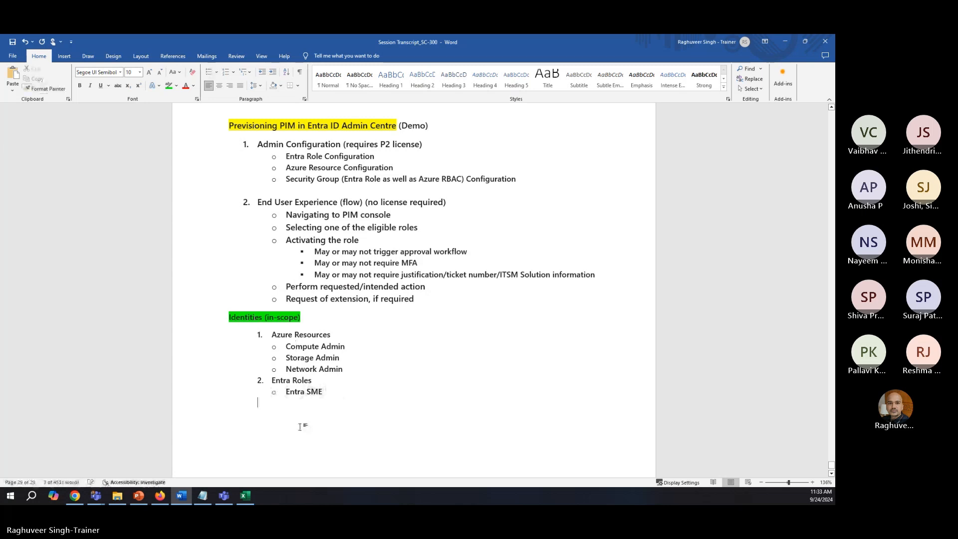
{"action": "scroll", "coordinate": [261, 371], "scroll_direction": "down", "scroll_amount": 2}
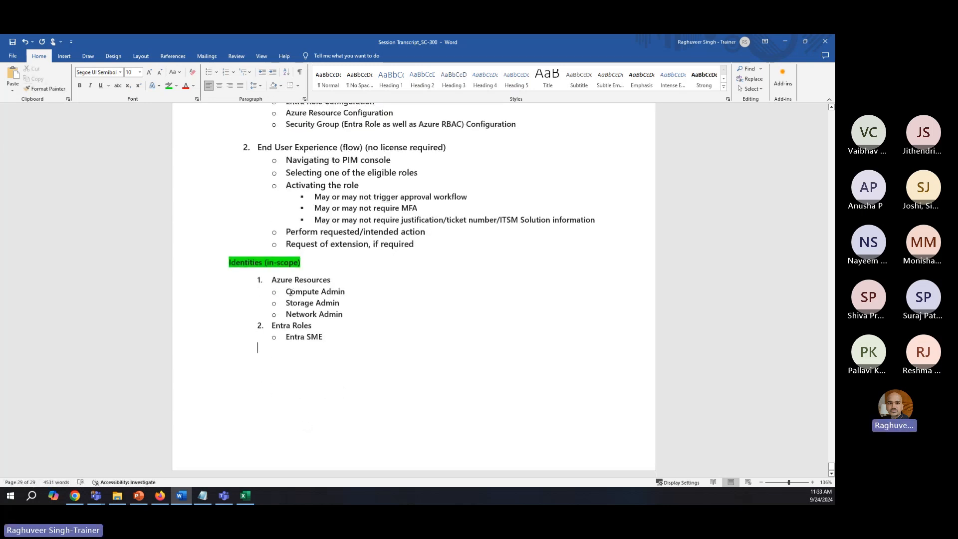
{"action": "left_click_drag", "start_coordinate": [288, 292], "coordinate": [328, 322]}
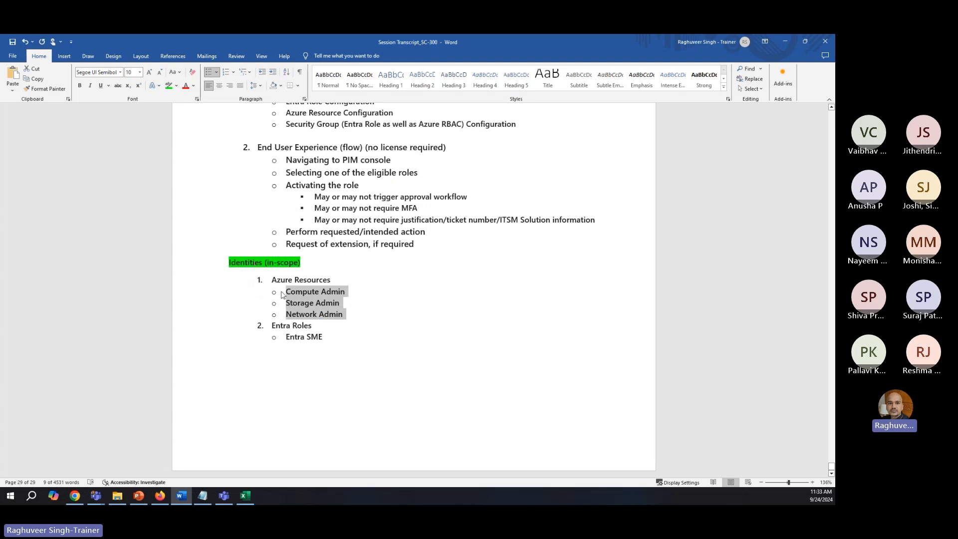
{"action": "left_click", "coordinate": [276, 361]}
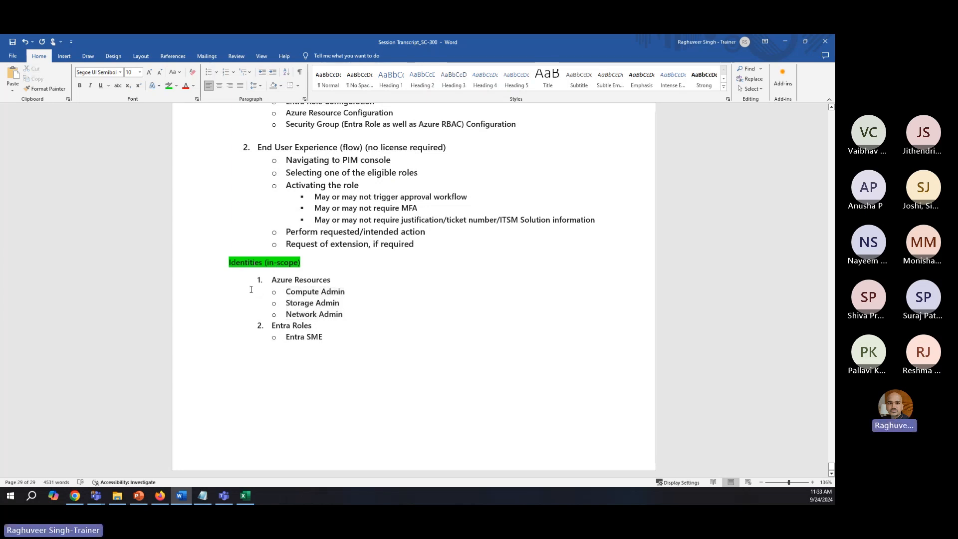
Add a 'User Identities' label below the Identities (in-scope) heading.
{"action": "left_click", "coordinate": [321, 262]}
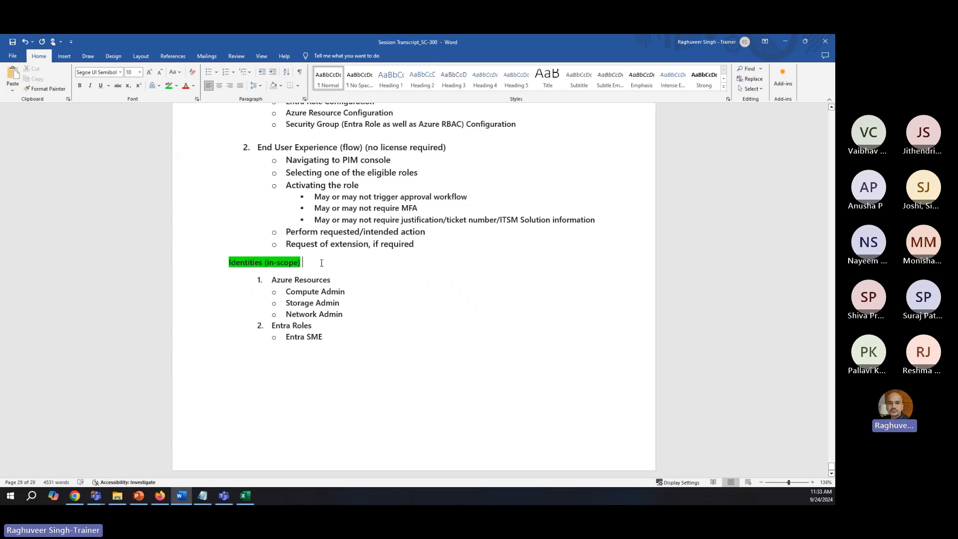
{"action": "key", "text": "Return"}
{"action": "type", "text": "Us"}
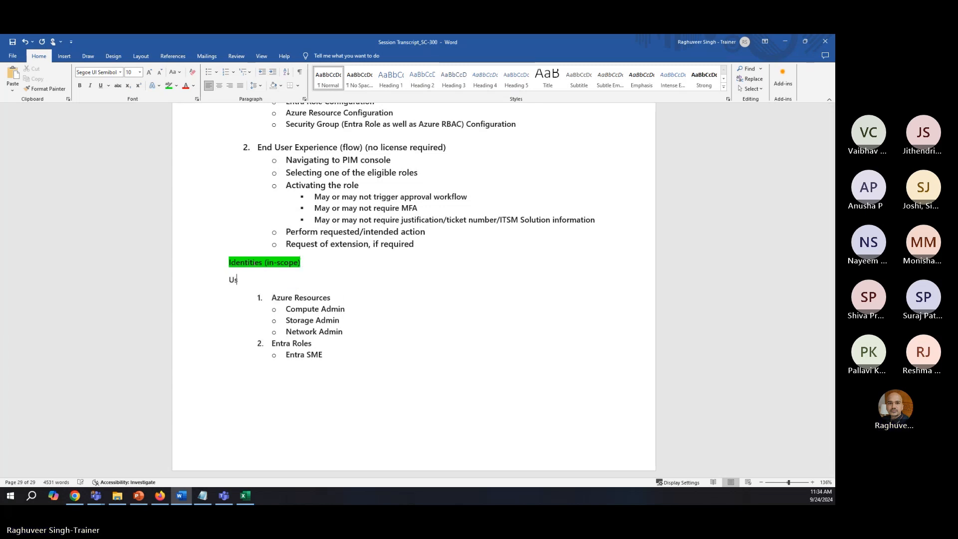
{"action": "type", "text": "er Identies"}
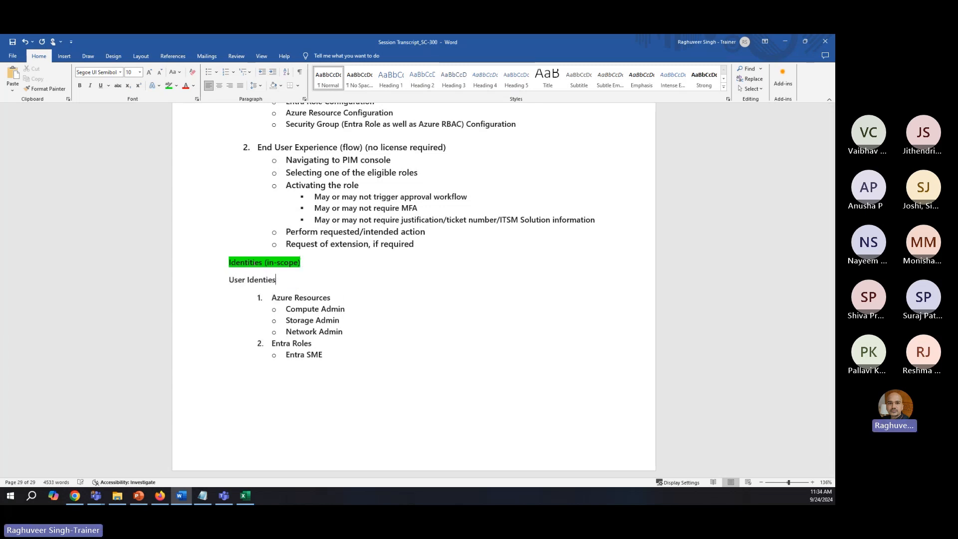
{"action": "key", "text": "BackSpace"}
{"action": "key", "text": "BackSpace"}
{"action": "key", "text": "BackSpace"}
{"action": "type", "text": "it"}
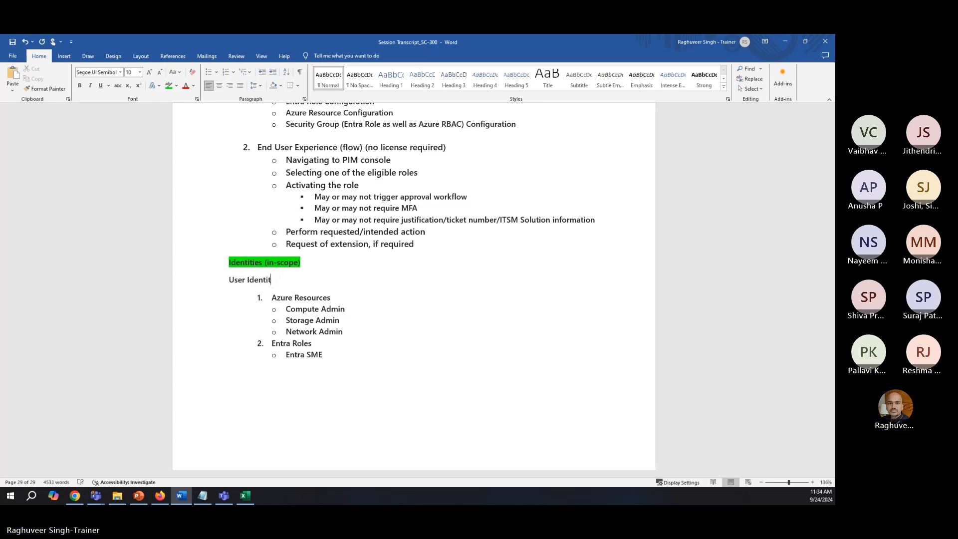
{"action": "type", "text": "ies"}
Add a 'Group Identities' label below Entra SME, formatted to match User Identities.
{"action": "left_click", "coordinate": [257, 377]}
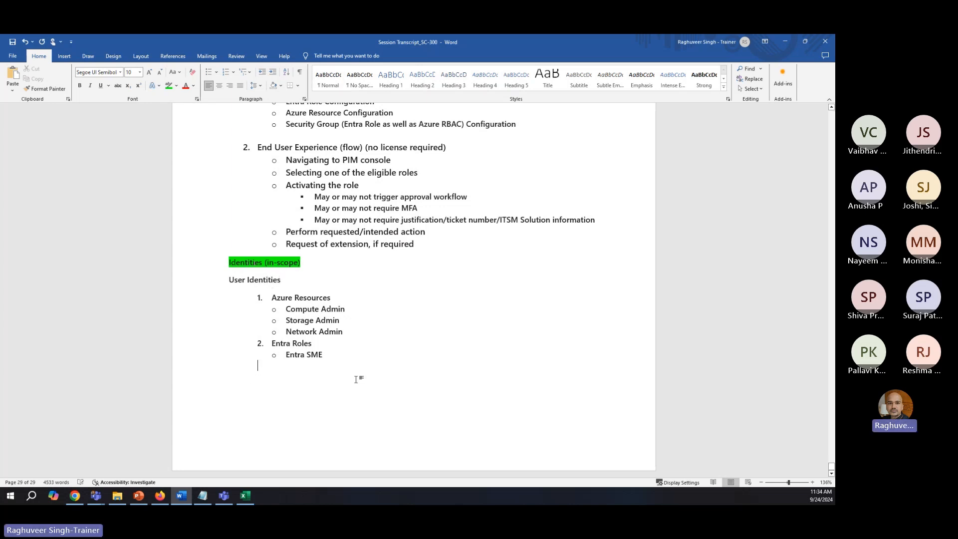
{"action": "type", "text": "Grou"}
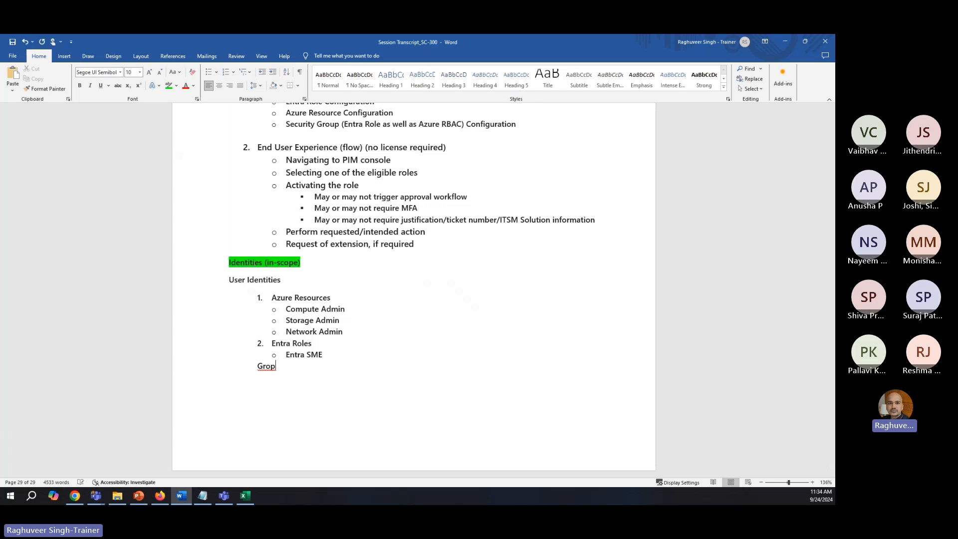
{"action": "type", "text": "p Identi"}
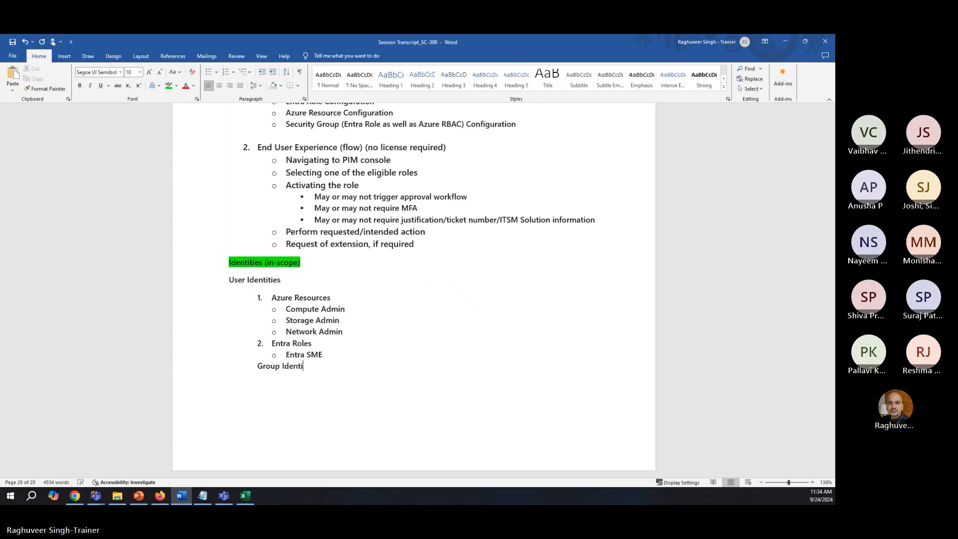
{"action": "type", "text": "s "}
{"action": "type", "text": "tie"}
{"action": "key", "text": "BackSpace"}
{"action": "key", "text": "BackSpace"}
{"action": "type", "text": "es"}
{"action": "right_click", "coordinate": [289, 365]}
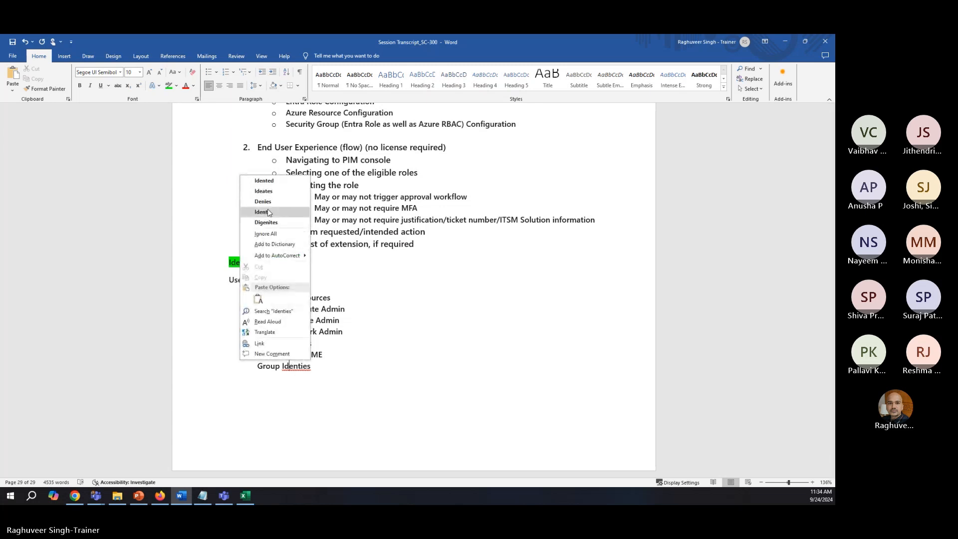
{"action": "left_click", "coordinate": [263, 394]}
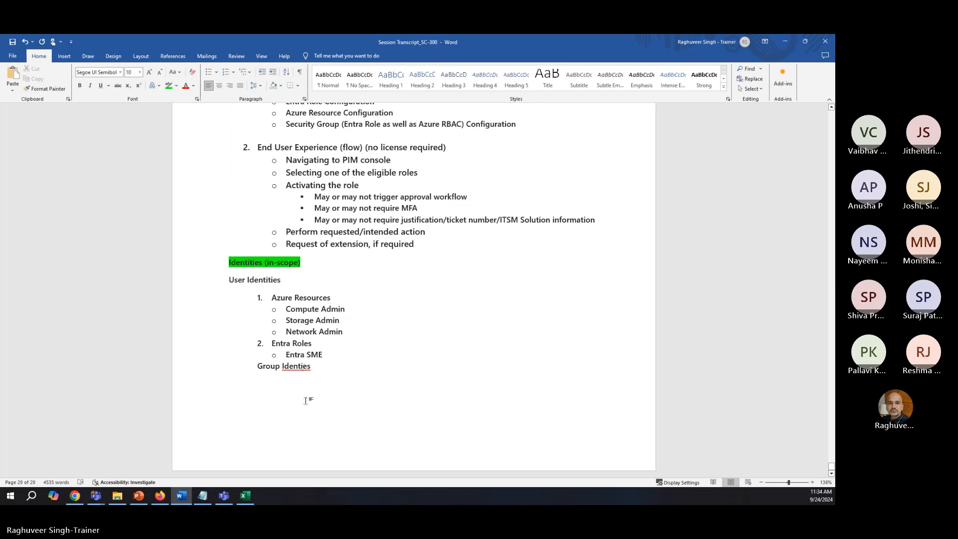
{"action": "type", "text": "it"}
{"action": "left_click", "coordinate": [46, 89]}
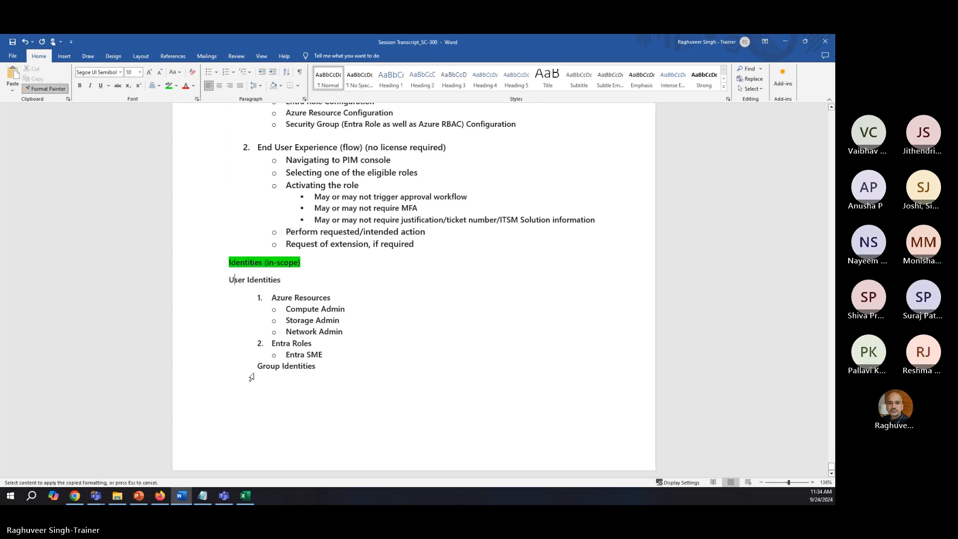
{"action": "left_click_drag", "start_coordinate": [252, 365], "coordinate": [326, 367]}
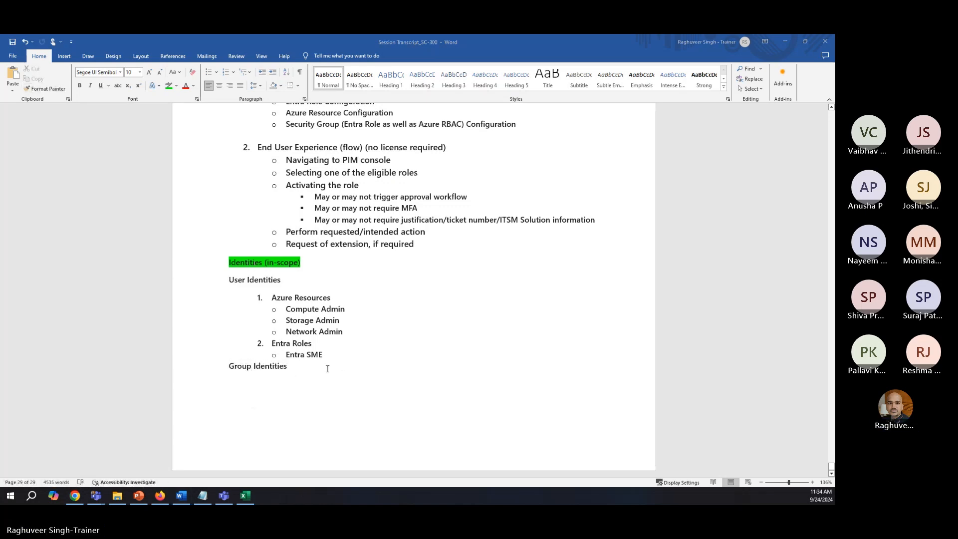
{"action": "key", "text": "alt+Tab"}
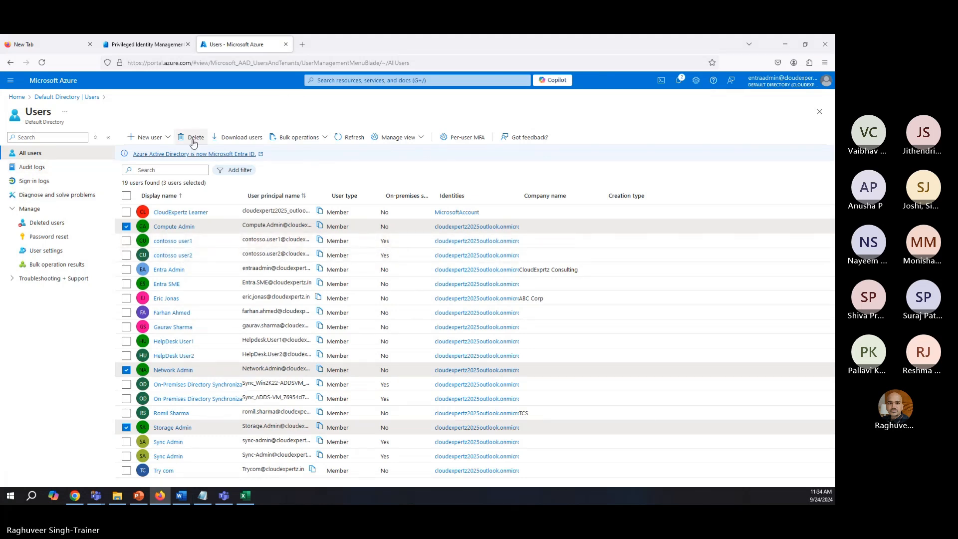
Search groups for 'cloud' and view CloudOperations' members: Compute, Network and Storage Admin.
{"action": "left_click", "coordinate": [66, 97]}
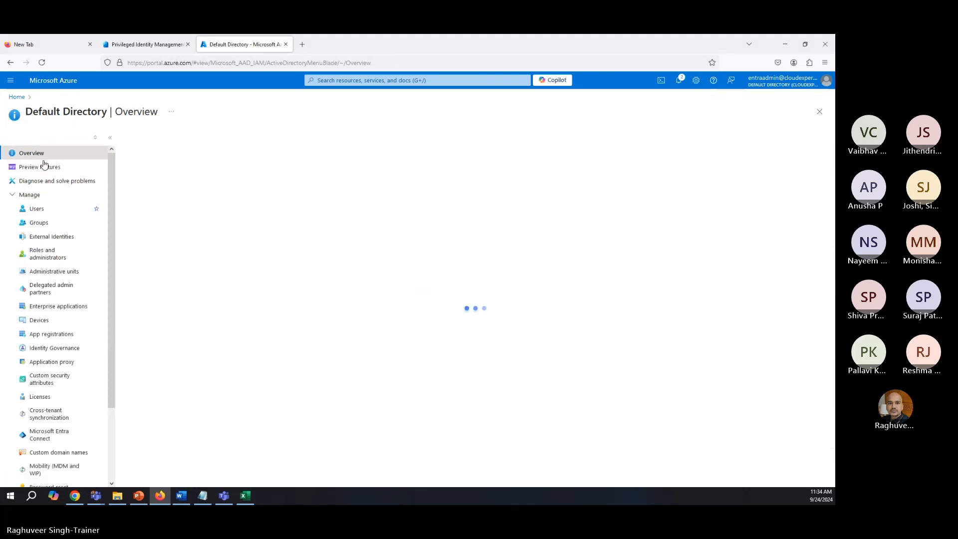
{"action": "left_click", "coordinate": [38, 222]}
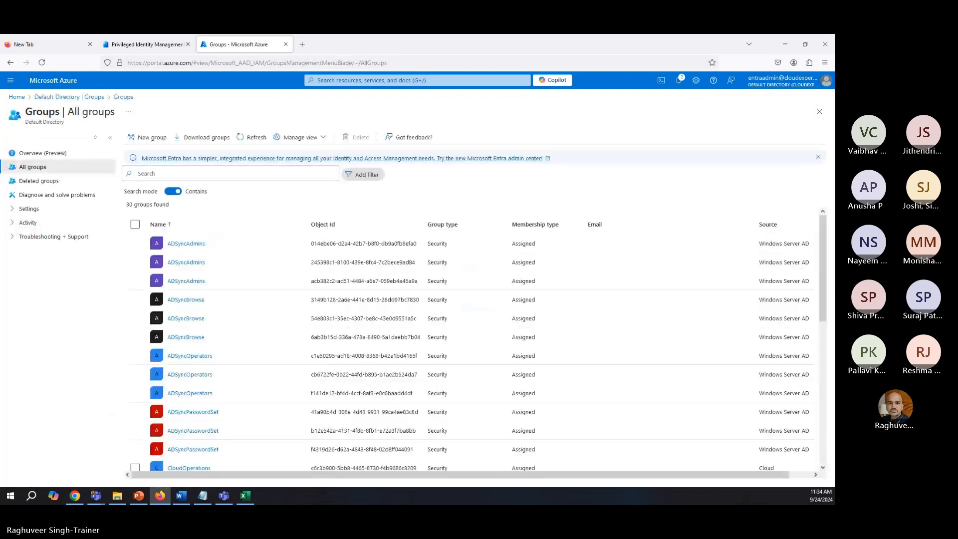
{"action": "left_click", "coordinate": [29, 208]}
{"action": "left_click", "coordinate": [36, 222]}
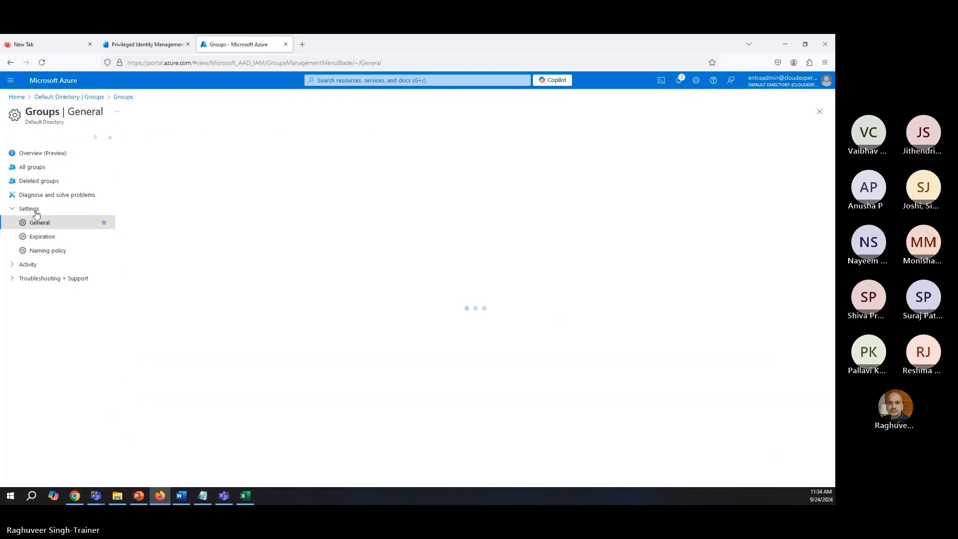
{"action": "left_click", "coordinate": [15, 168]}
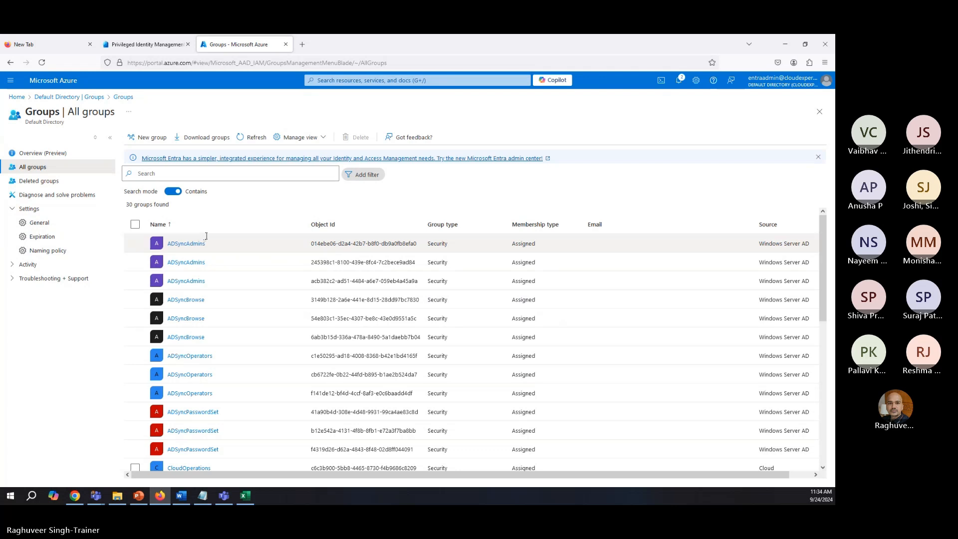
{"action": "left_click", "coordinate": [189, 175]}
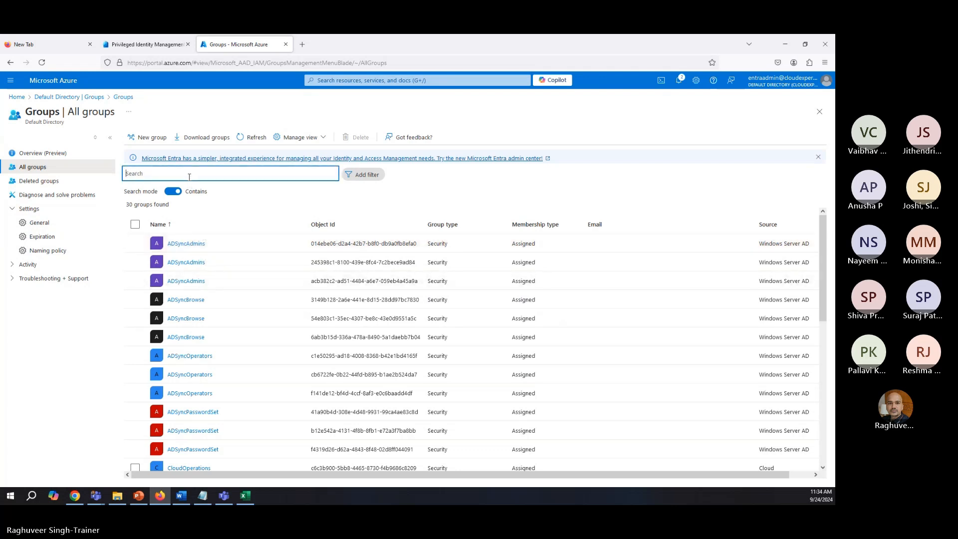
{"action": "type", "text": "cloud"}
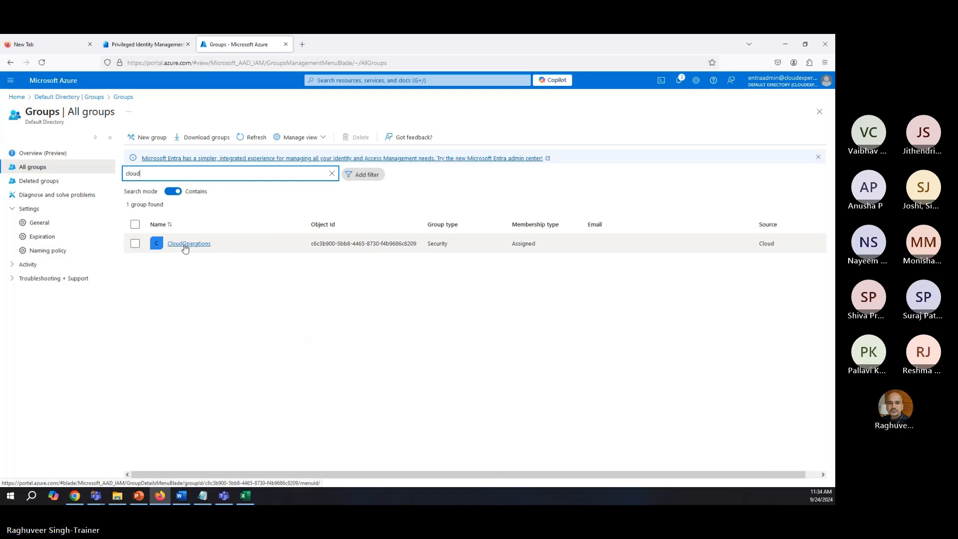
{"action": "left_click", "coordinate": [184, 244]}
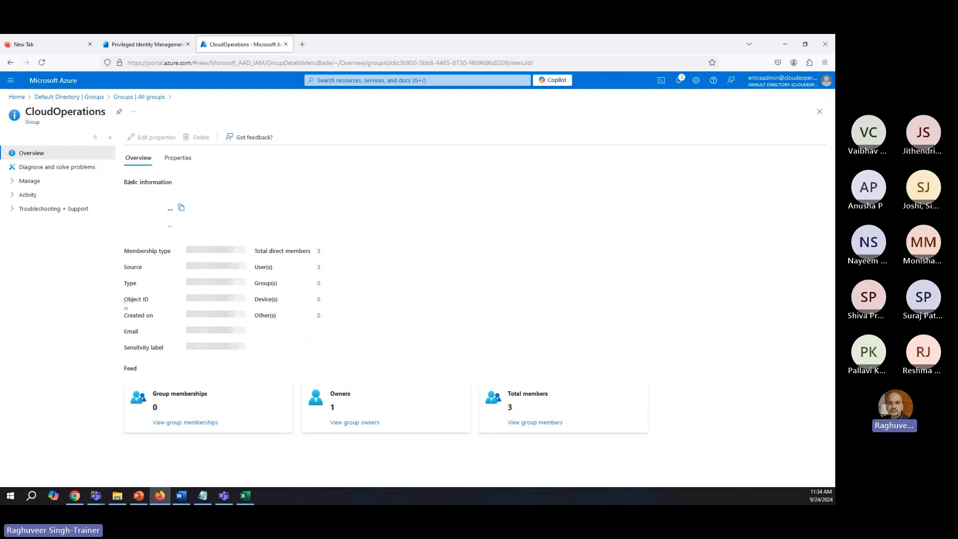
{"action": "left_click", "coordinate": [21, 185]}
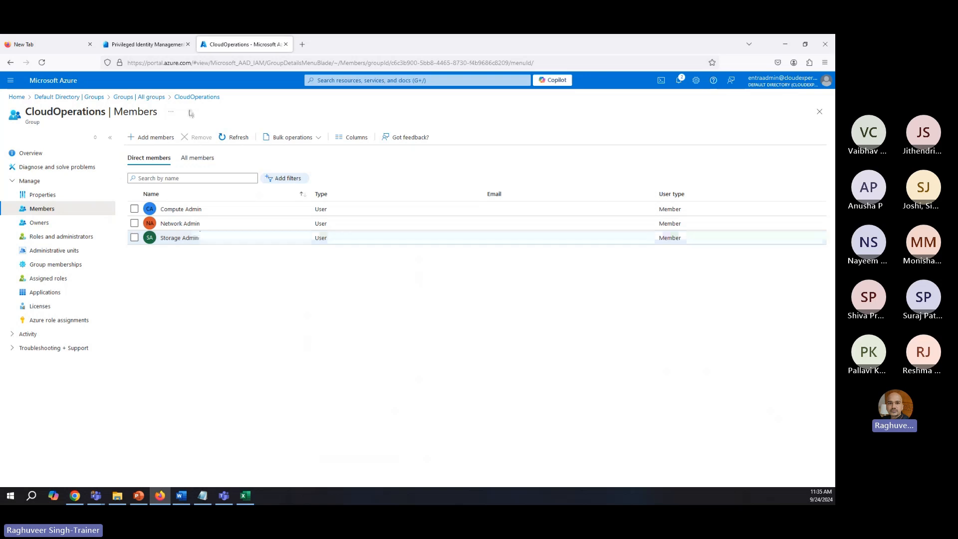
{"action": "left_click", "coordinate": [133, 97]}
Search groups for 'entra' and view EntraOperations' sole member, Entra SME.
{"action": "left_click", "coordinate": [69, 97]}
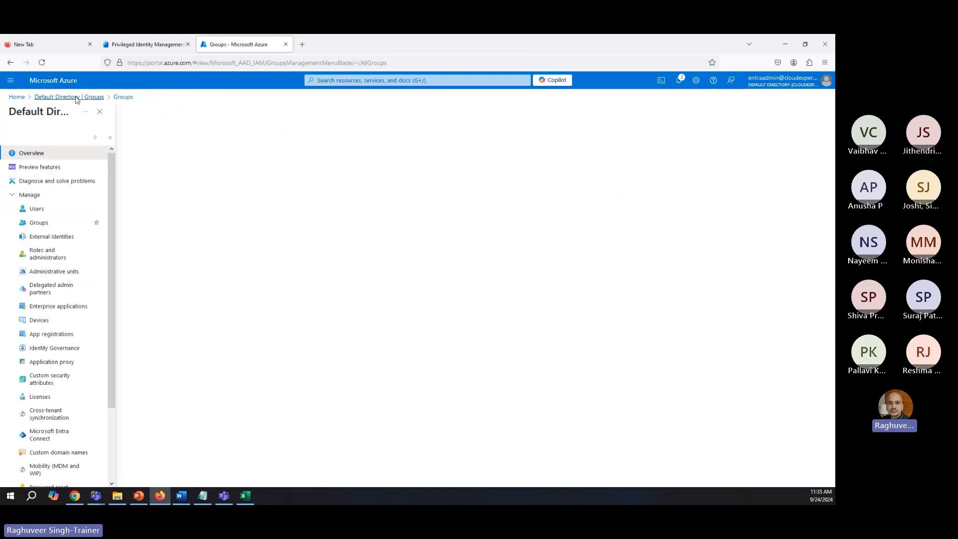
{"action": "left_click", "coordinate": [39, 223]}
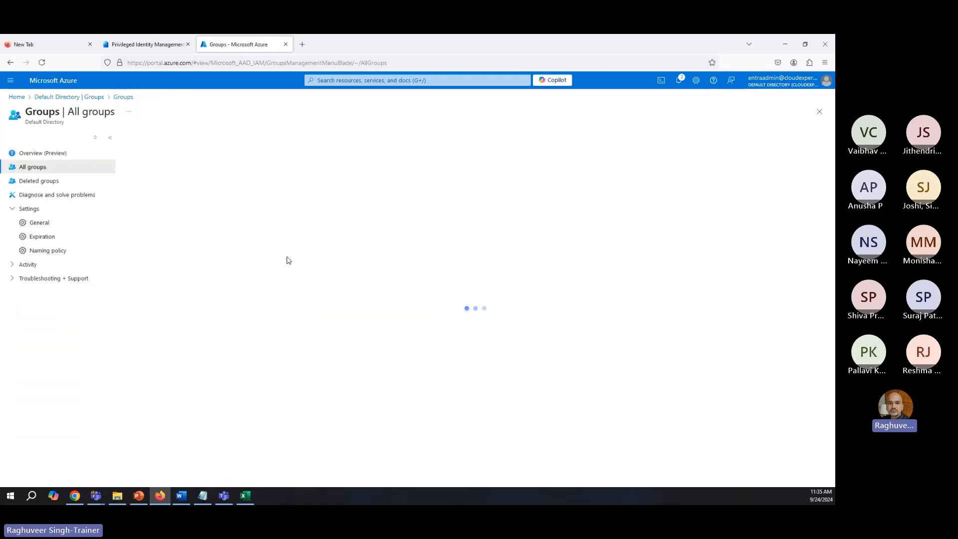
{"action": "scroll", "coordinate": [232, 279], "scroll_direction": "down", "scroll_amount": 1}
{"action": "left_click", "coordinate": [146, 176]}
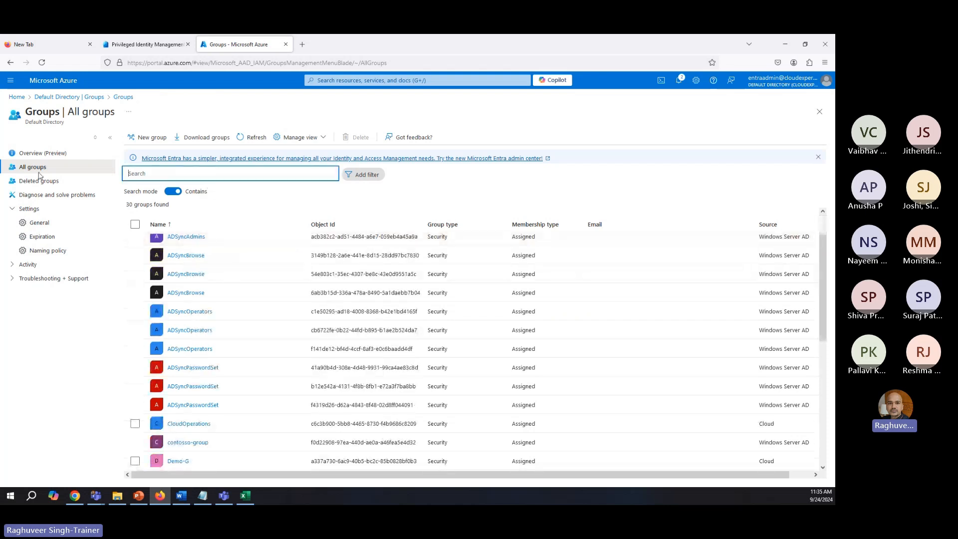
{"action": "type", "text": "entra"}
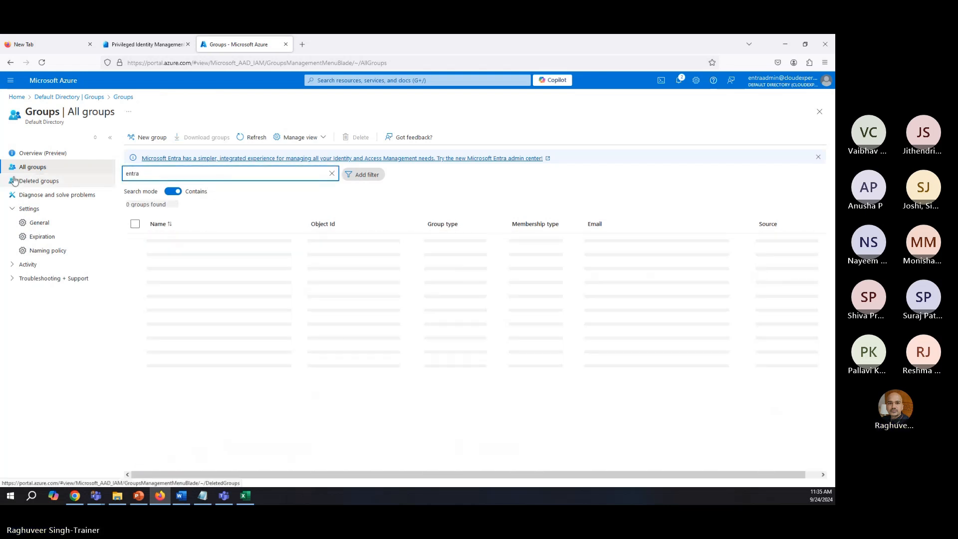
{"action": "left_click", "coordinate": [188, 244]}
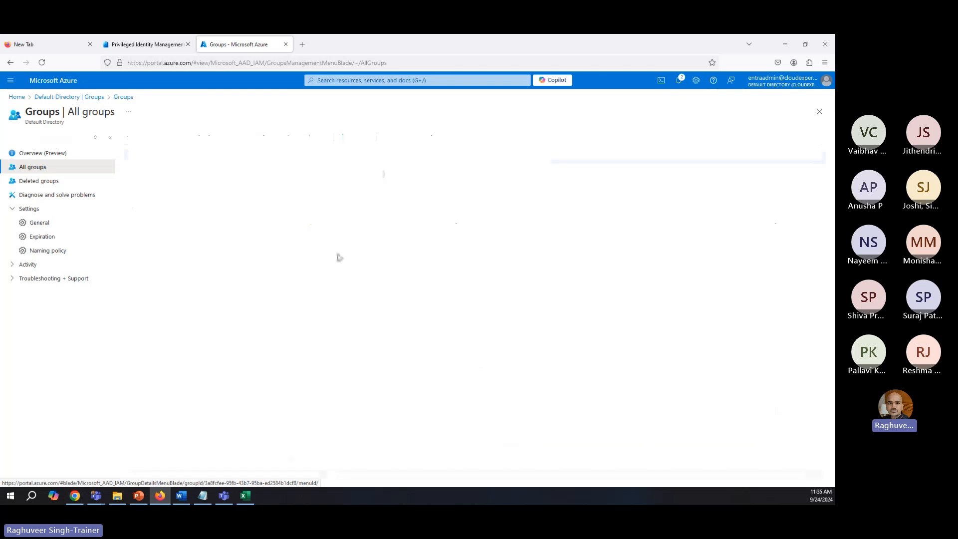
{"action": "left_click", "coordinate": [47, 209]}
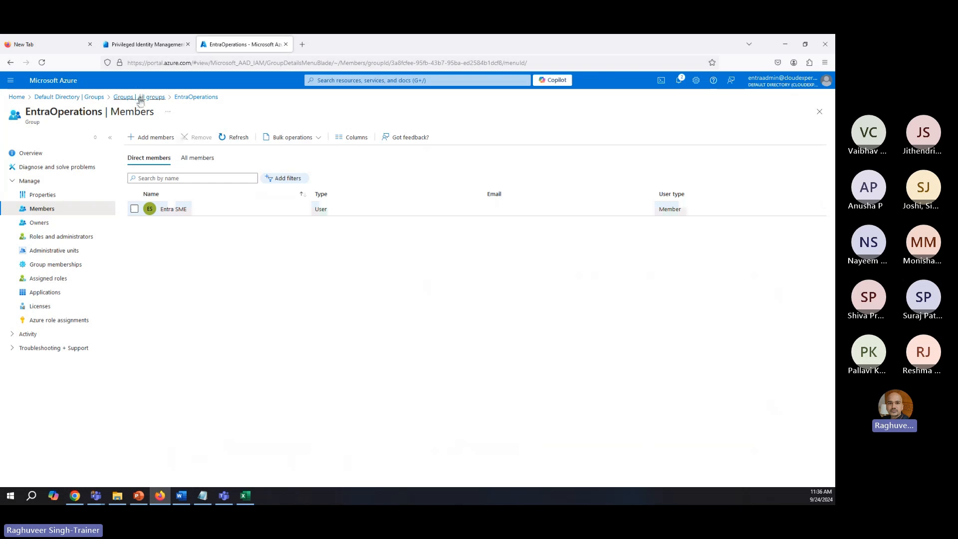
Return to the groups list searching 'cloud', then minimize the browser back to Word.
{"action": "left_click", "coordinate": [155, 177]}
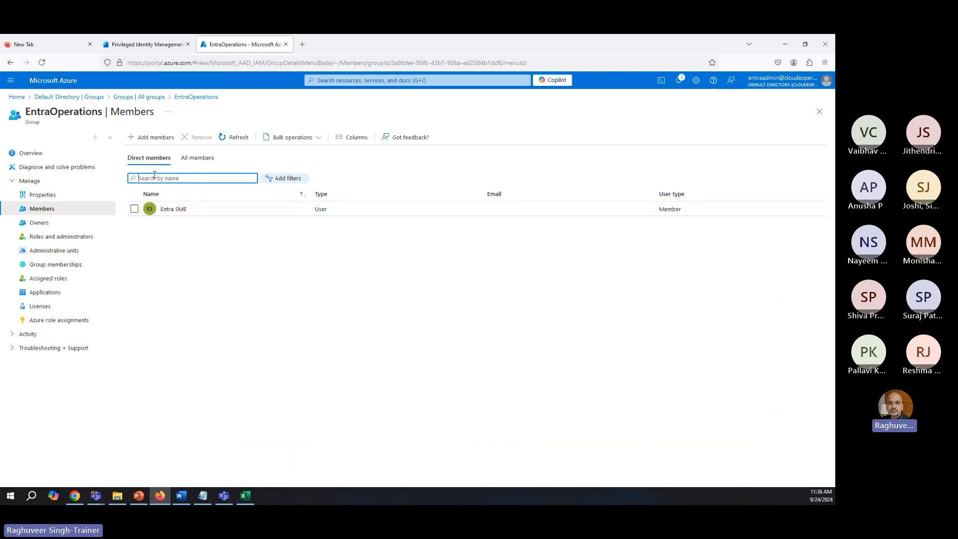
{"action": "left_click", "coordinate": [139, 97]}
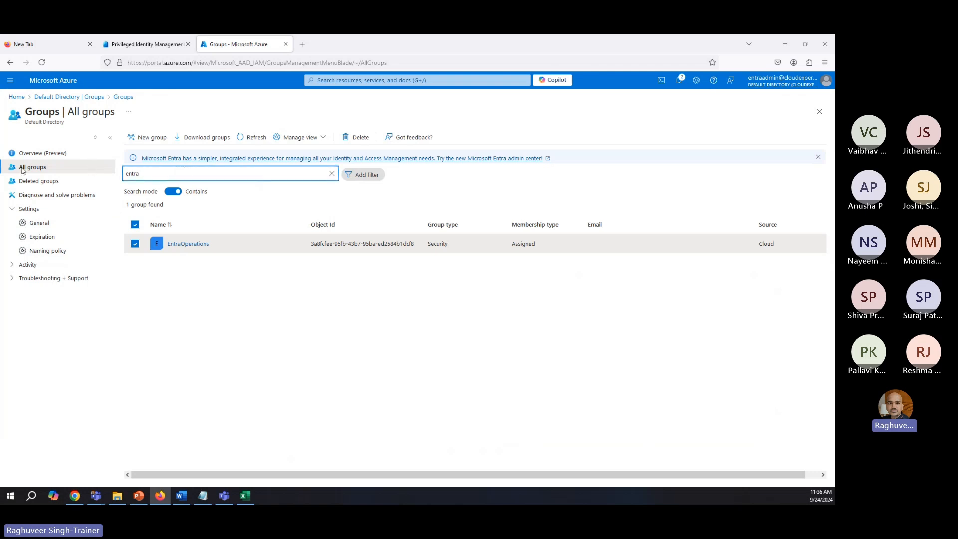
{"action": "key", "text": "BackSpace"}
{"action": "key", "text": "BackSpace"}
{"action": "type", "text": "cloud"}
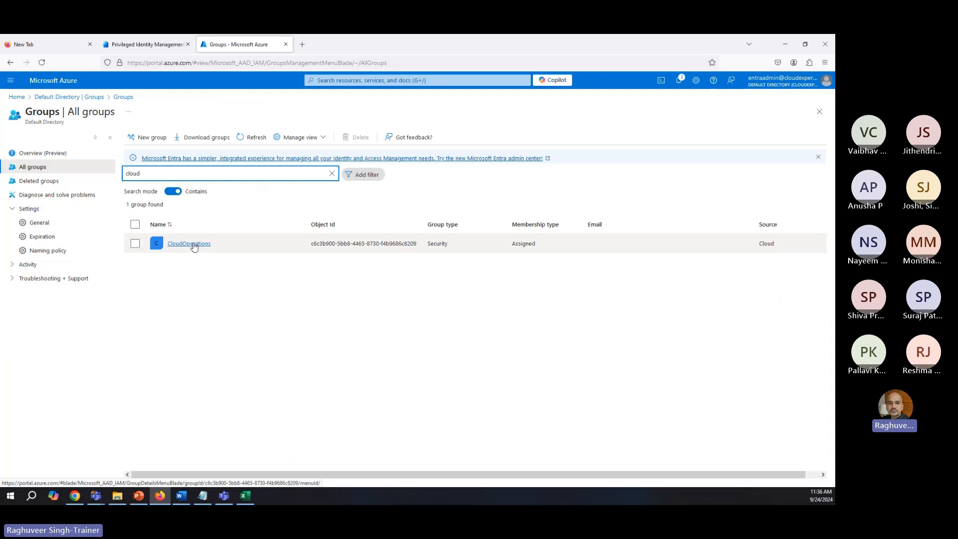
{"action": "left_click", "coordinate": [783, 43]}
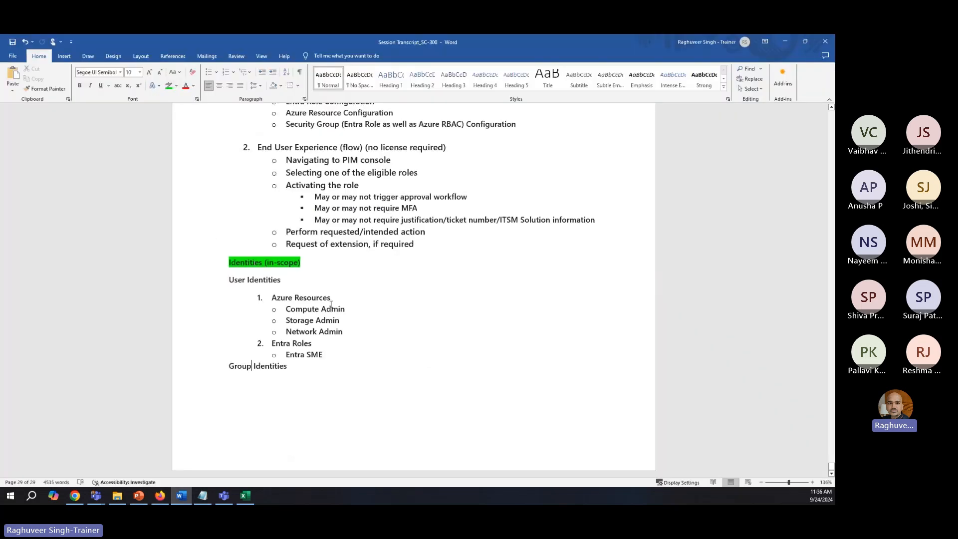
Add 'Cloud Operations' and 'Entra Operations' as new lines under the Group Identities heading.
{"action": "left_click", "coordinate": [298, 366]}
{"action": "key", "text": "Return"}
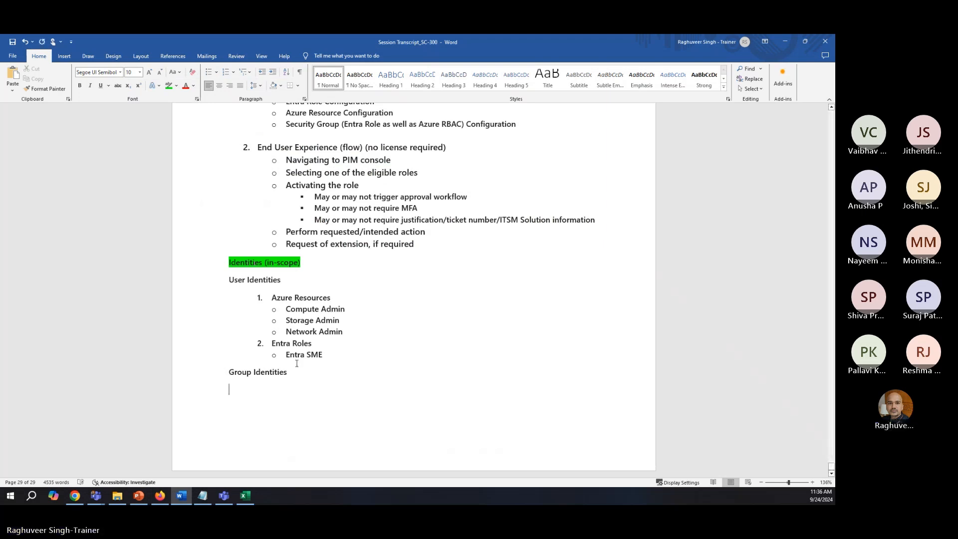
{"action": "type", "text": "Cloud Operations"}
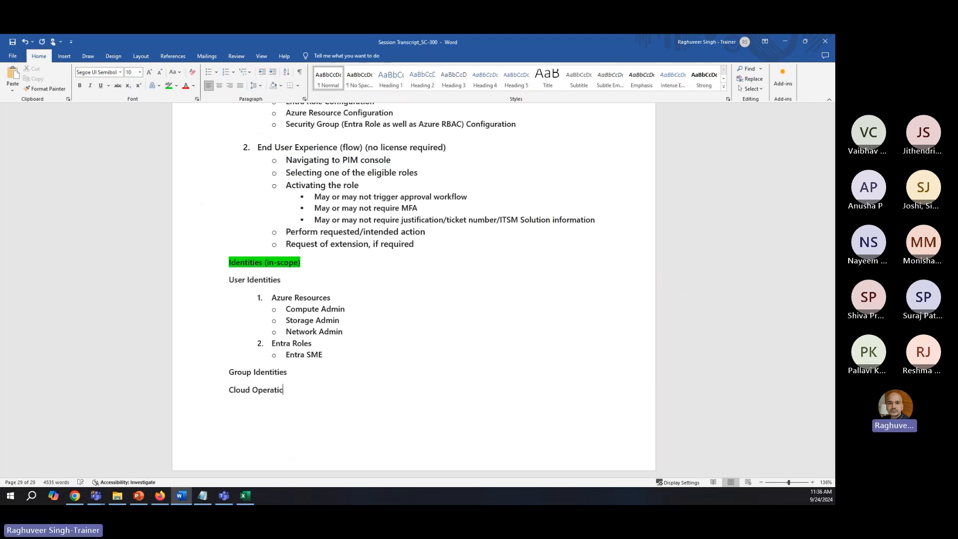
{"action": "key", "text": "Return"}
{"action": "type", "text": "Entra Operations"}
Copy Compute Admin's bullet formatting onto the two new items with Format Painter, then save.
{"action": "left_click", "coordinate": [295, 312]}
{"action": "left_click", "coordinate": [46, 90]}
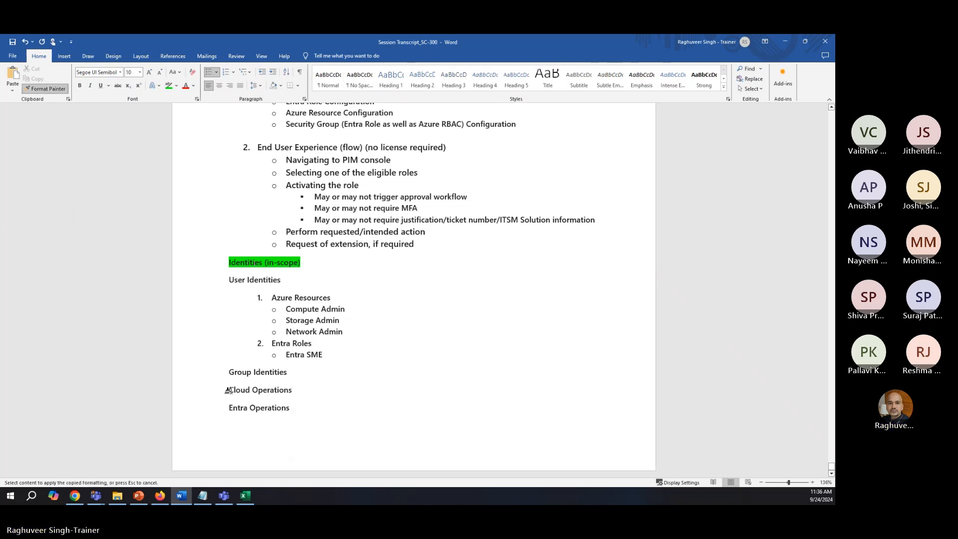
{"action": "left_click_drag", "start_coordinate": [241, 391], "coordinate": [328, 416]}
{"action": "left_click", "coordinate": [250, 402]}
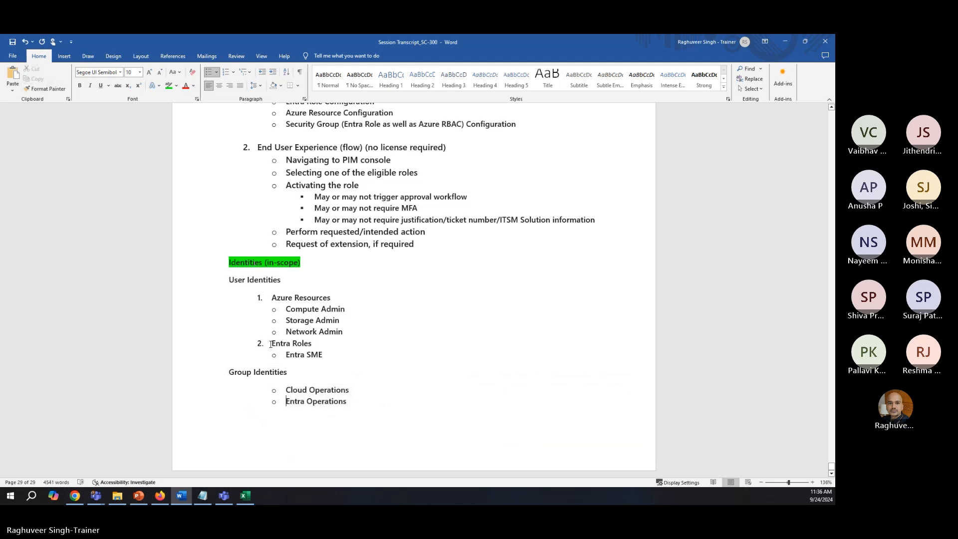
{"action": "key", "text": "ctrl+s"}
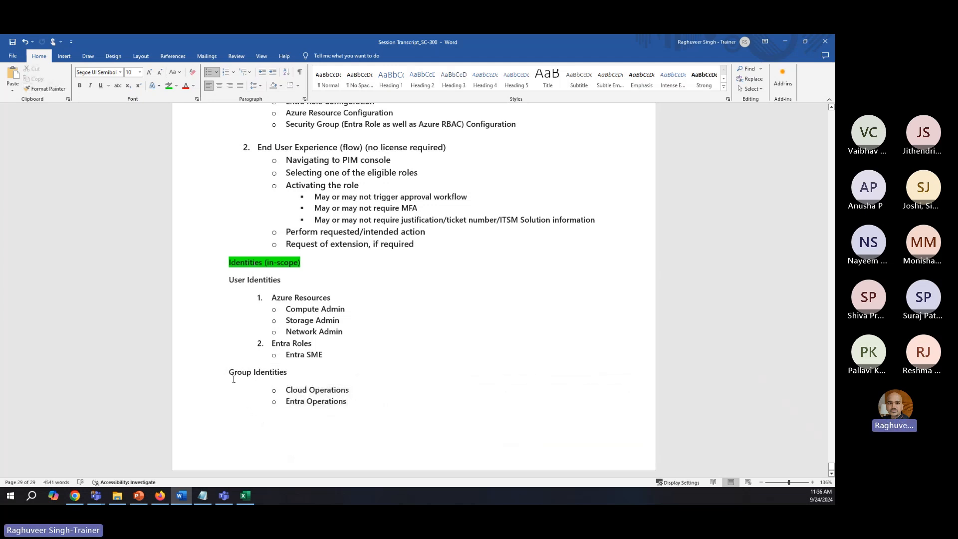
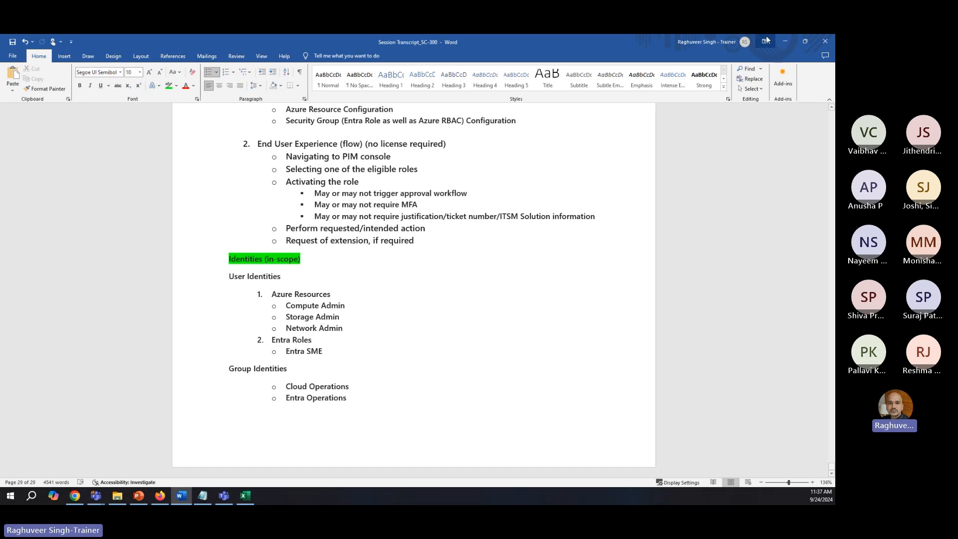
Put Word and Excel away and open Azure resources in Privileged Identity Management in Firefox.
{"action": "left_click", "coordinate": [792, 41]}
{"action": "left_click", "coordinate": [792, 41]}
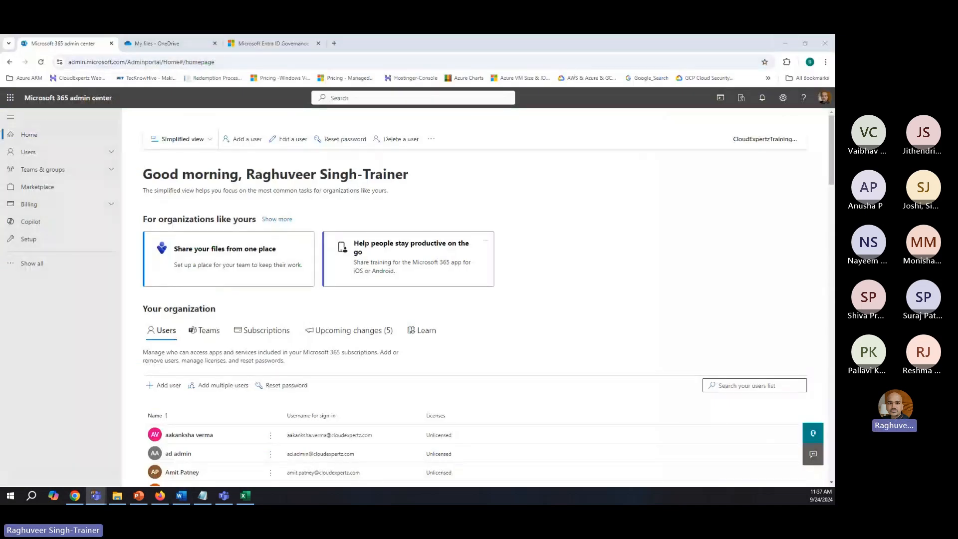
{"action": "left_click", "coordinate": [159, 495]}
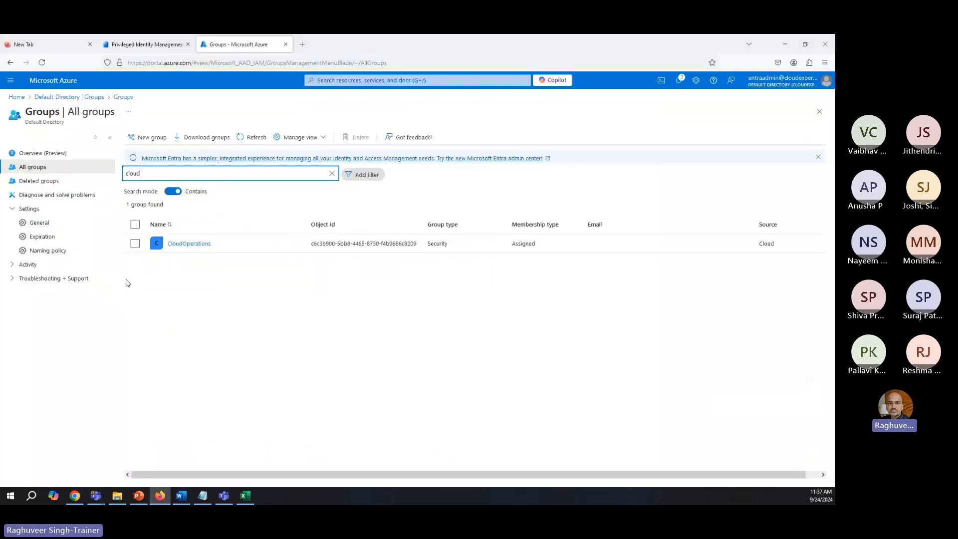
{"action": "left_click", "coordinate": [130, 44]}
{"action": "left_click", "coordinate": [274, 264]}
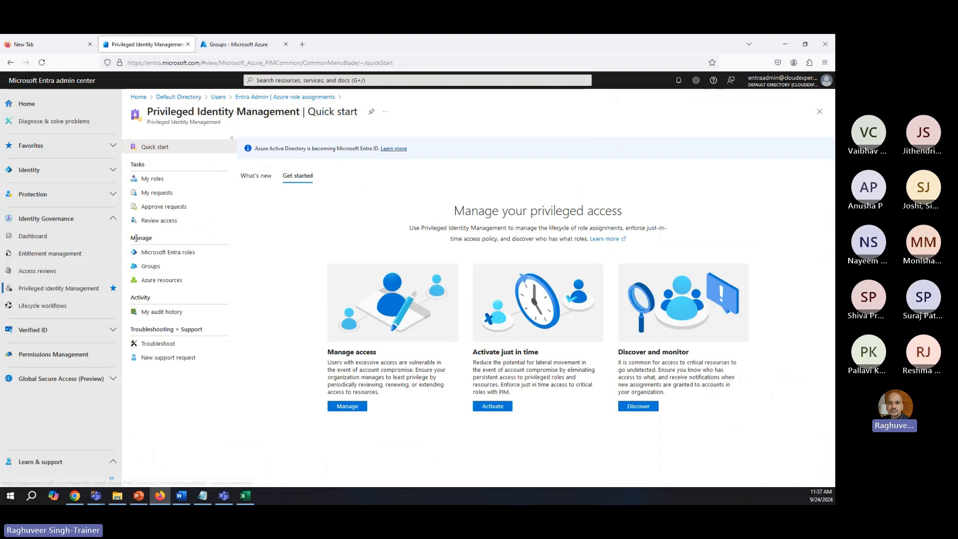
{"action": "left_click_drag", "start_coordinate": [131, 238], "coordinate": [152, 238]}
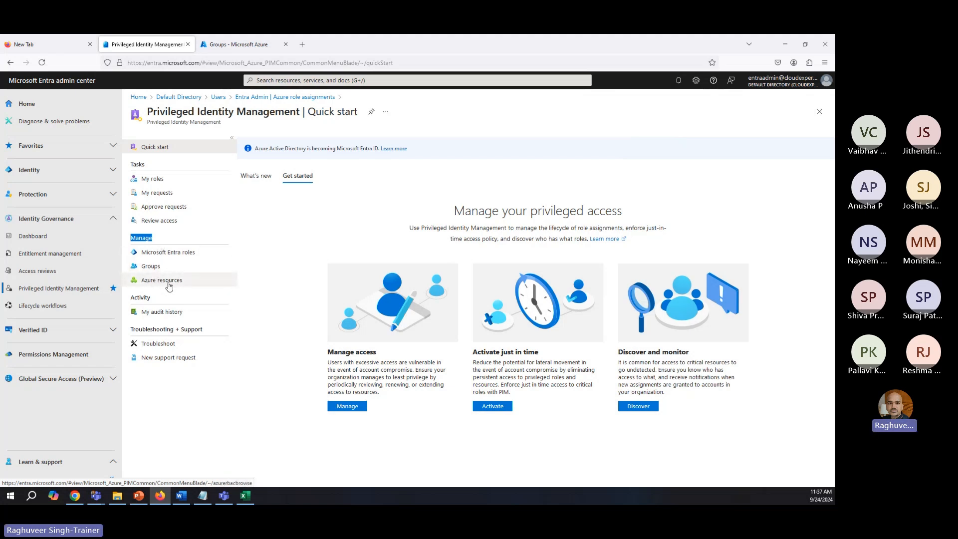
{"action": "left_click", "coordinate": [153, 284]}
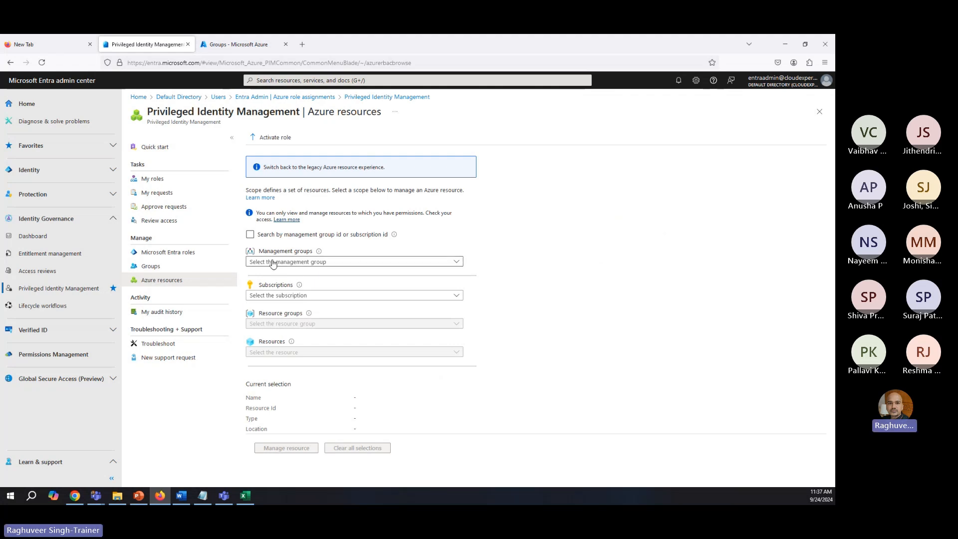
Choose Tenant Root Group as the management group.
{"action": "left_click_drag", "start_coordinate": [259, 251], "coordinate": [306, 252]}
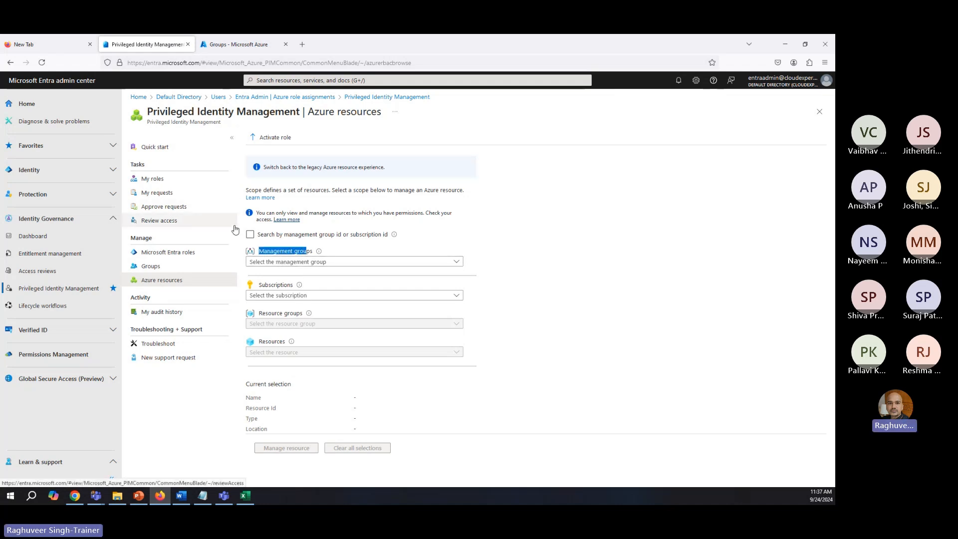
{"action": "left_click", "coordinate": [298, 262]}
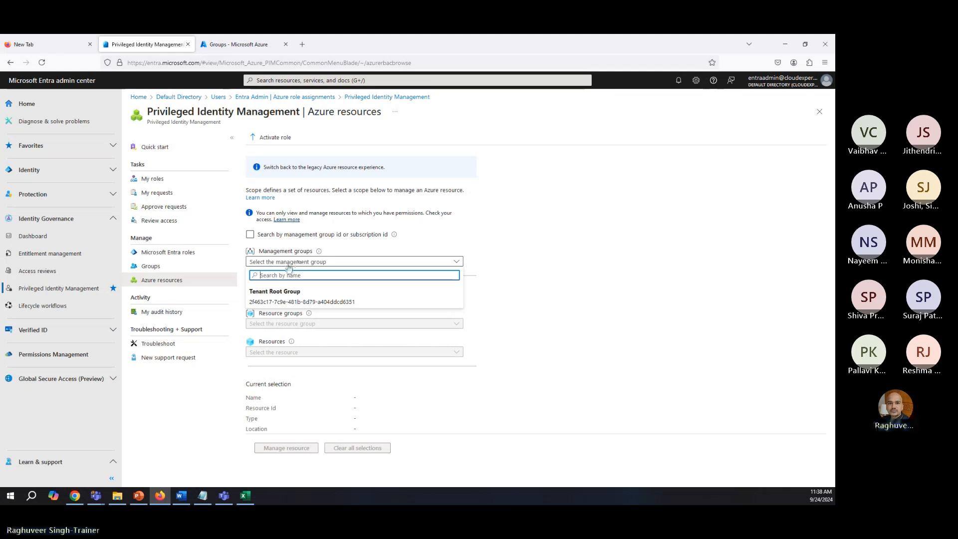
{"action": "left_click", "coordinate": [286, 300]}
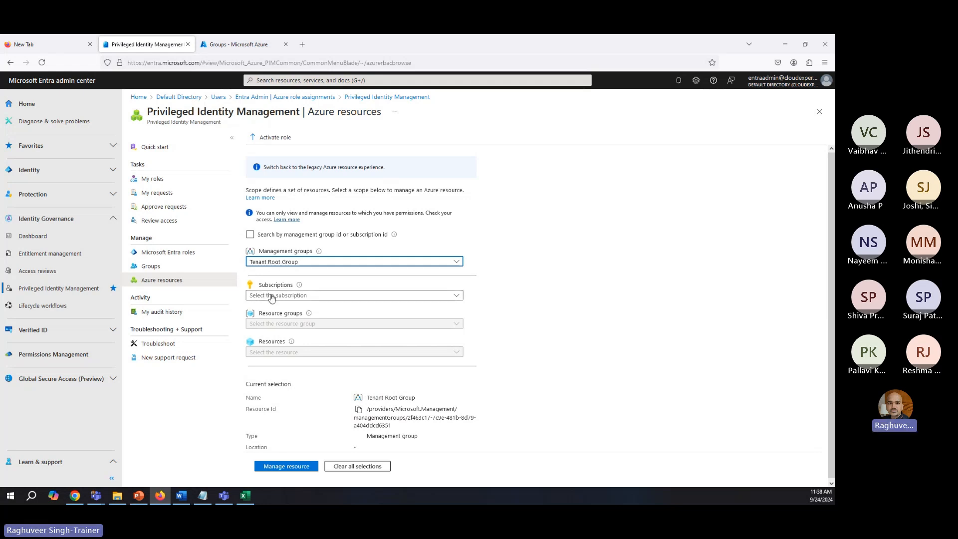
{"action": "left_click", "coordinate": [277, 263]}
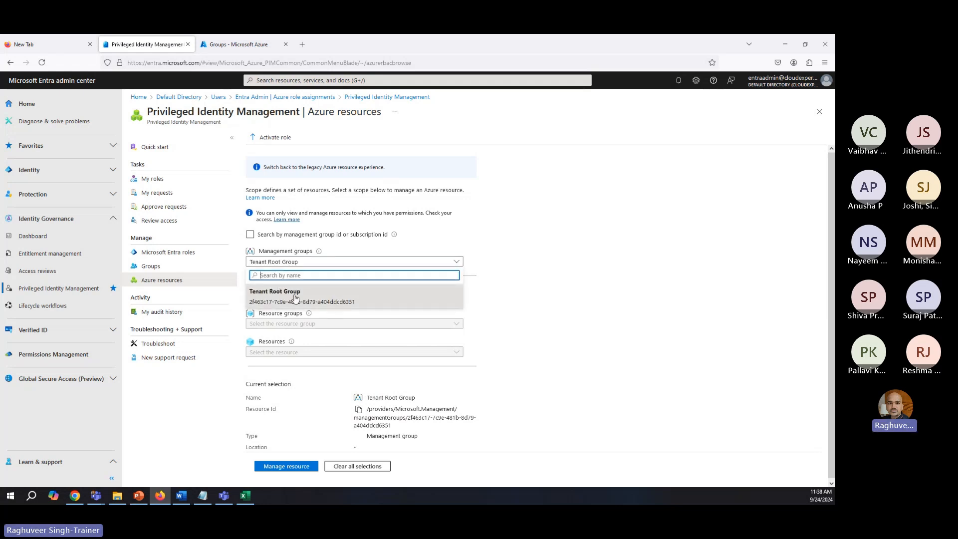
{"action": "left_click", "coordinate": [563, 310]}
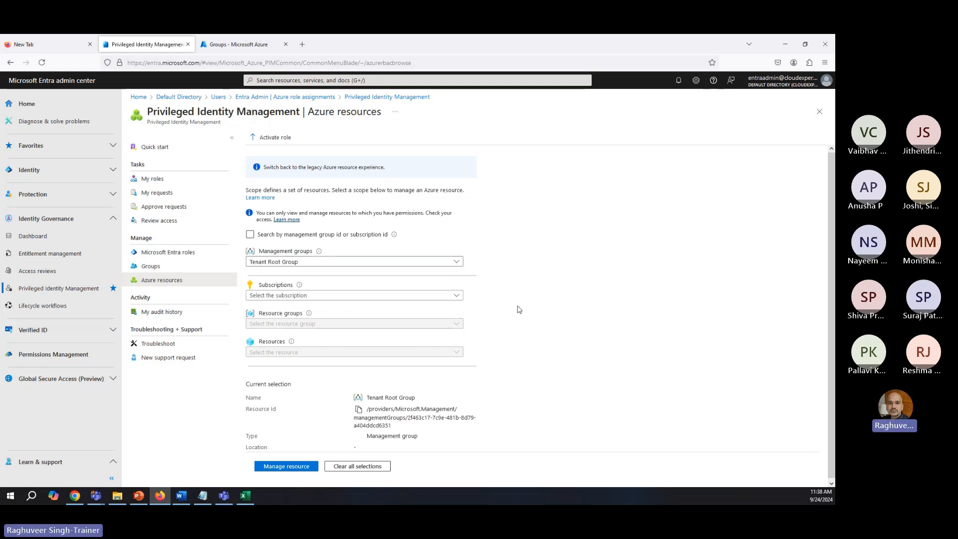
{"action": "left_click", "coordinate": [306, 263]}
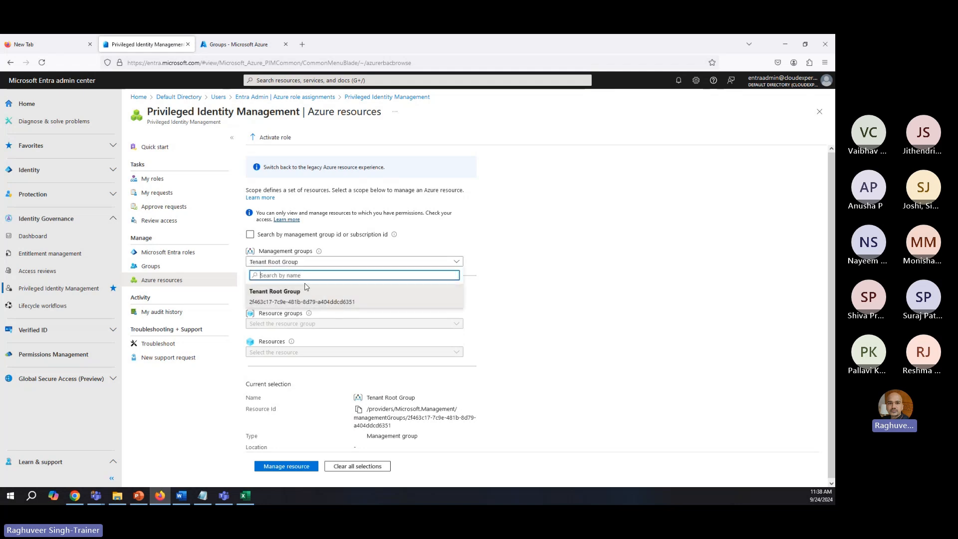
{"action": "left_click", "coordinate": [339, 305]}
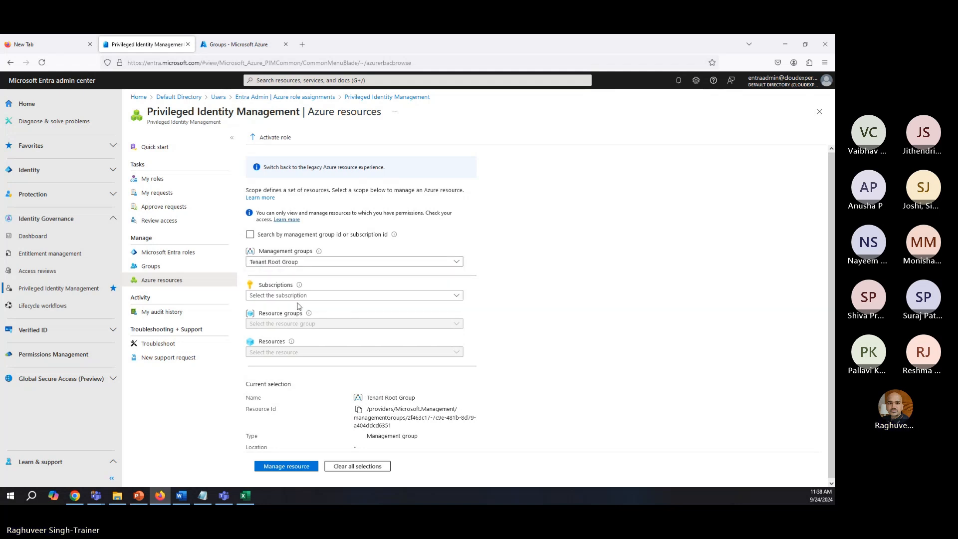
Choose subscription Azure Pass - Sponsorship, resource group SC-300_TCS and resource ADDS-VM.
{"action": "left_click", "coordinate": [278, 296]}
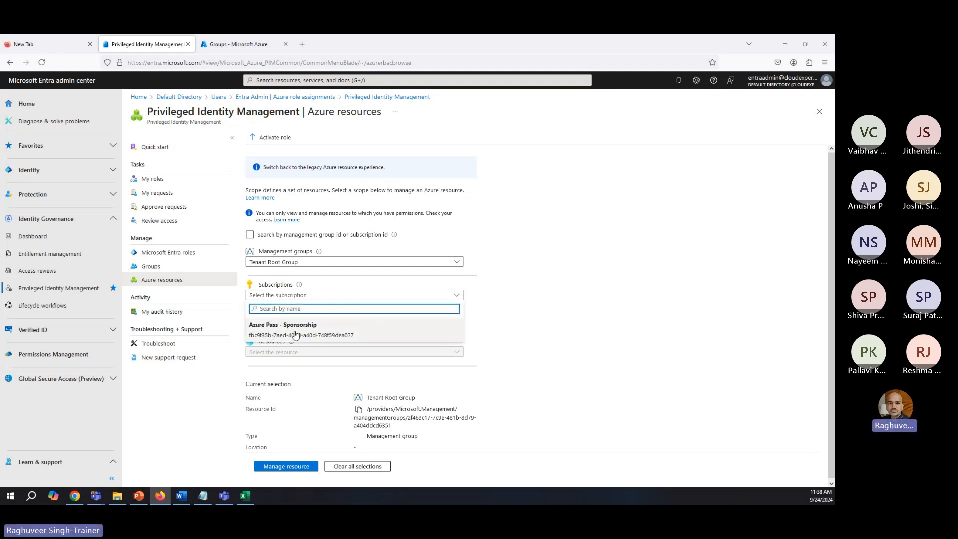
{"action": "mouse_move", "coordinate": [295, 347]}
{"action": "left_click", "coordinate": [297, 335]}
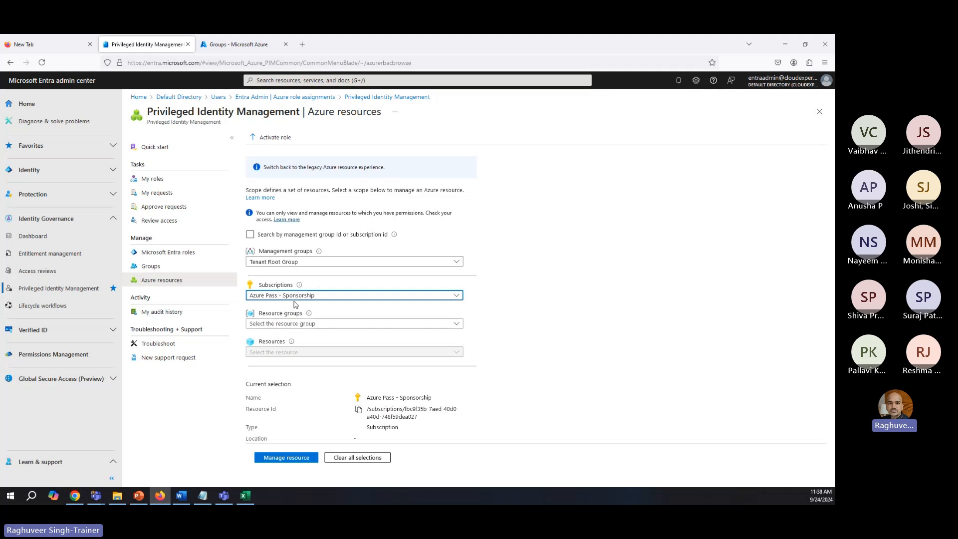
{"action": "left_click", "coordinate": [301, 326]}
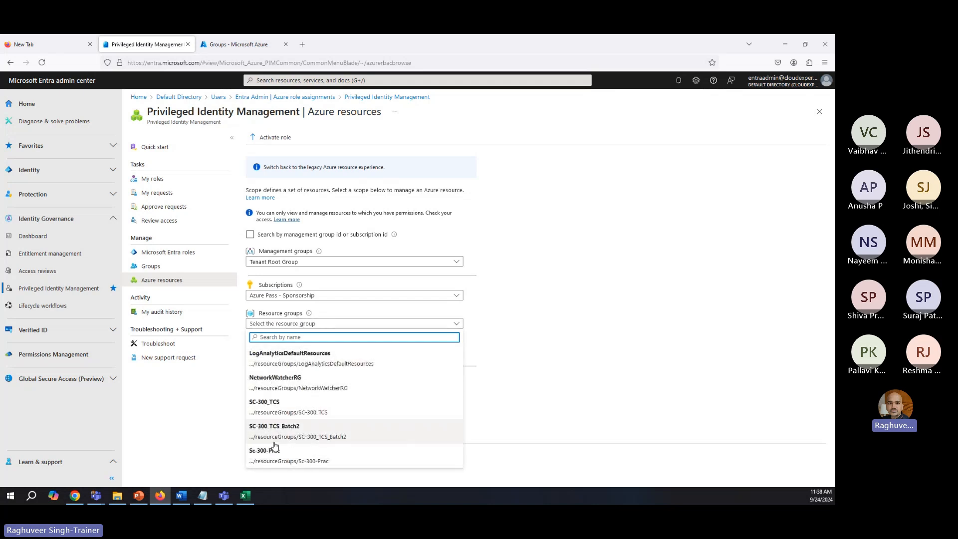
{"action": "left_click", "coordinate": [266, 405]}
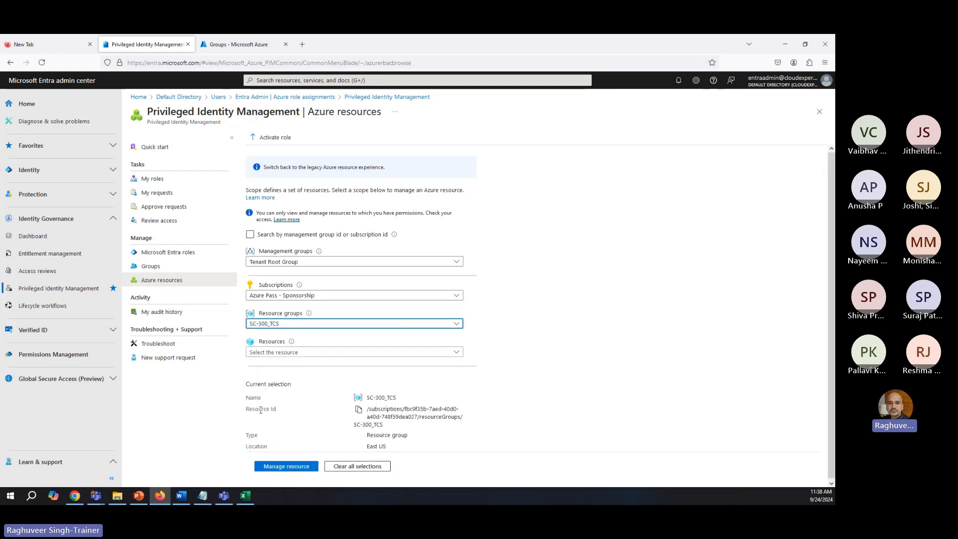
{"action": "left_click", "coordinate": [273, 352]}
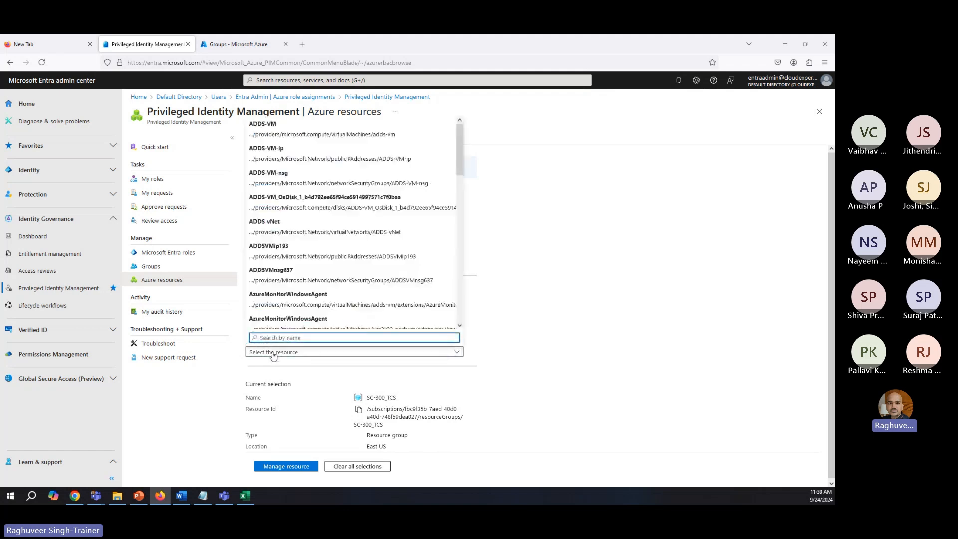
{"action": "left_click", "coordinate": [267, 130]}
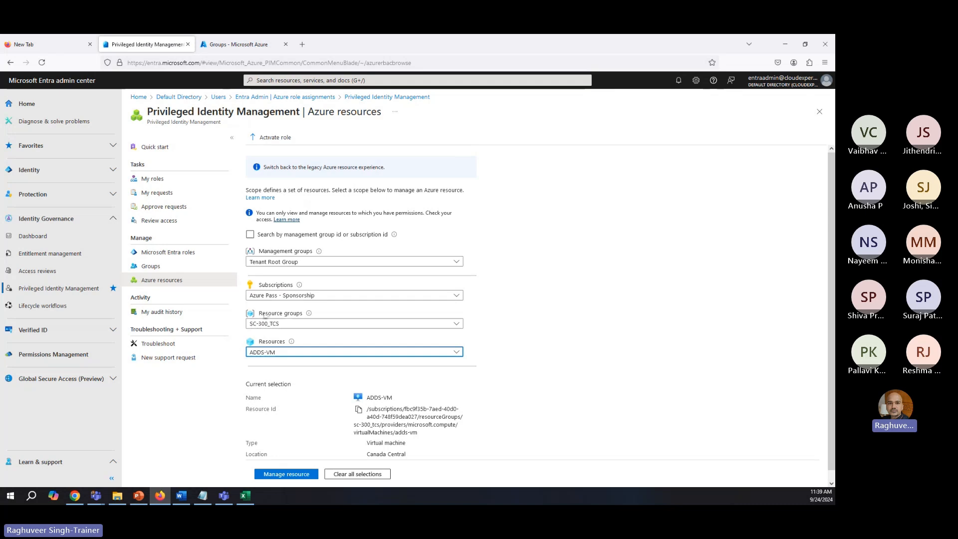
Clear the management group, subscription, resource group and resource selections.
{"action": "scroll", "coordinate": [272, 364], "scroll_direction": "down", "scroll_amount": 1}
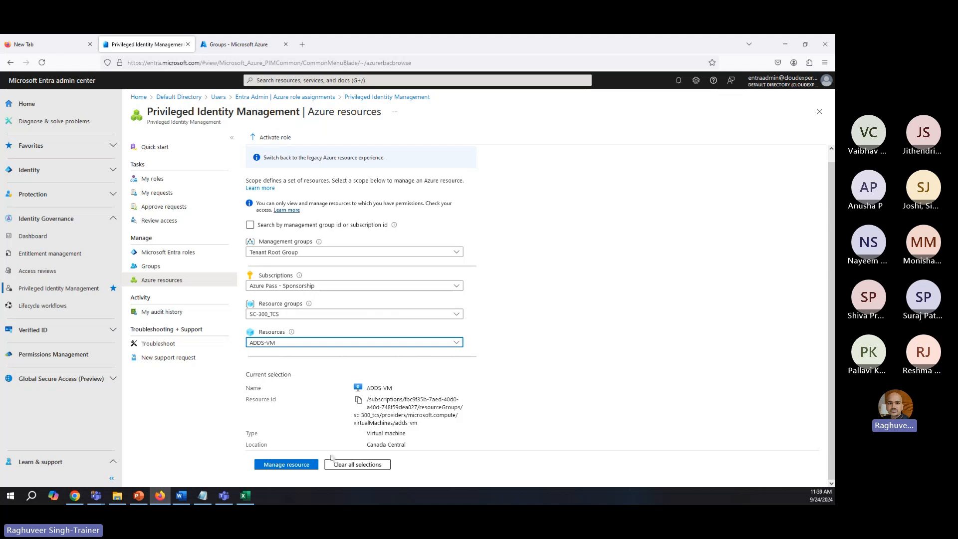
{"action": "left_click", "coordinate": [350, 464]}
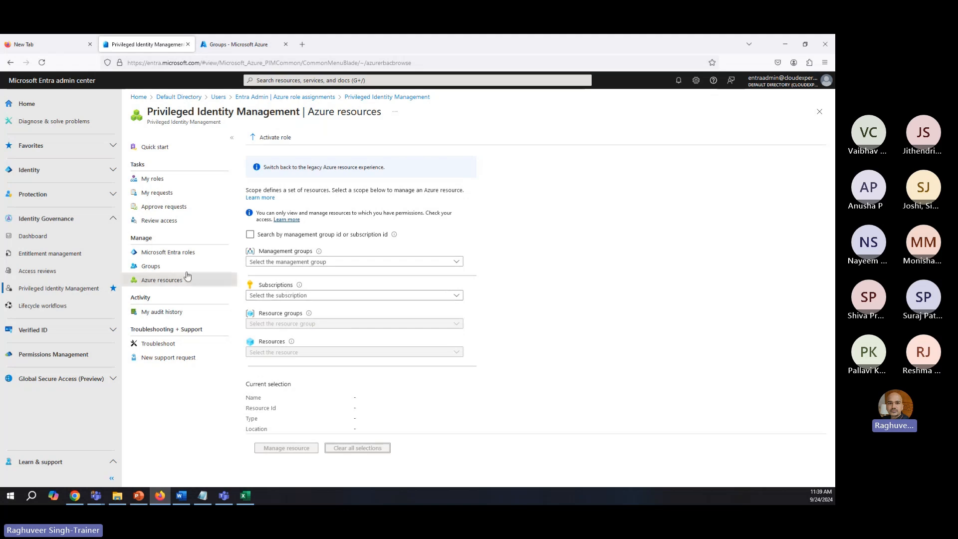
Select the Azure Pass - Sponsorship subscription and manage it as a resource.
{"action": "left_click", "coordinate": [287, 299]}
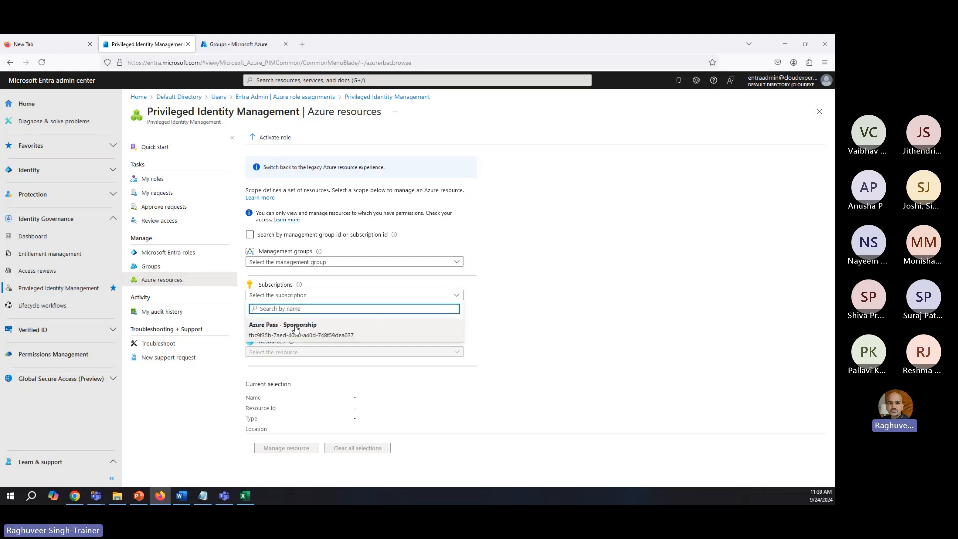
{"action": "left_click", "coordinate": [284, 328]}
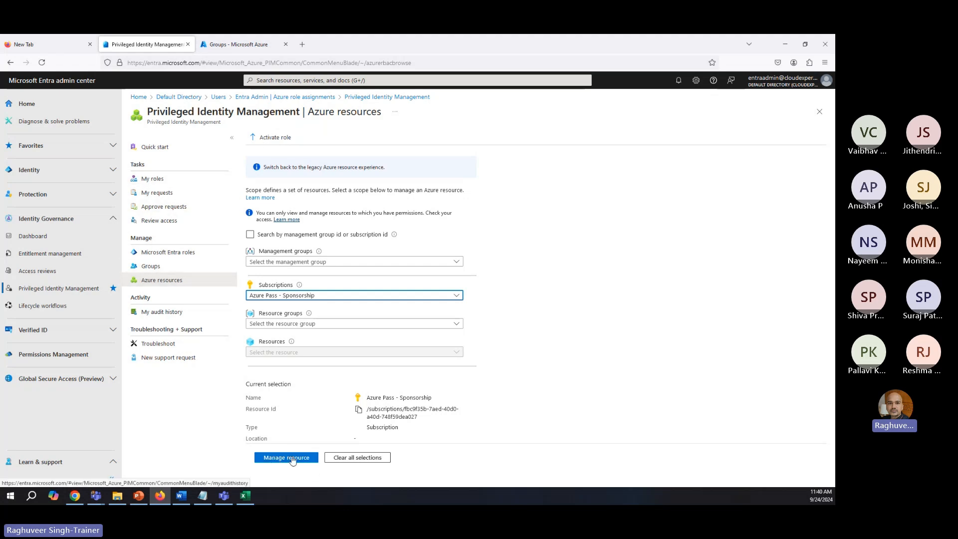
{"action": "left_click", "coordinate": [274, 461]}
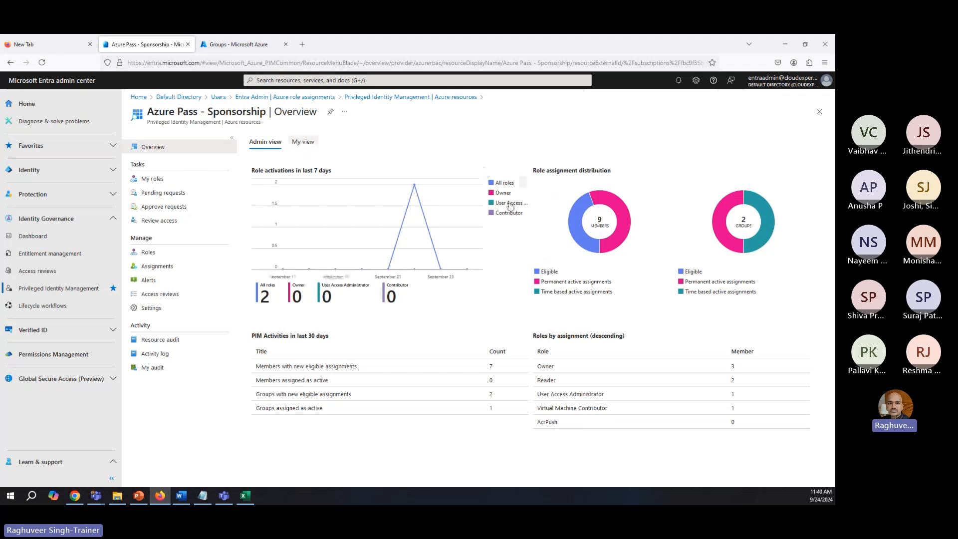
Compare the My view and Admin view of the Azure Pass - Sponsorship overview, then return to Word.
{"action": "left_click", "coordinate": [305, 143]}
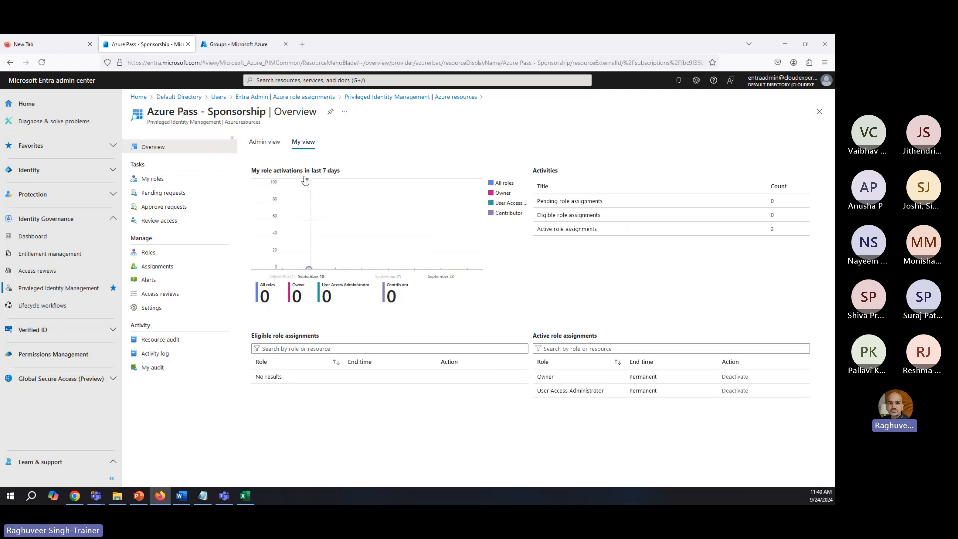
{"action": "left_click", "coordinate": [264, 141]}
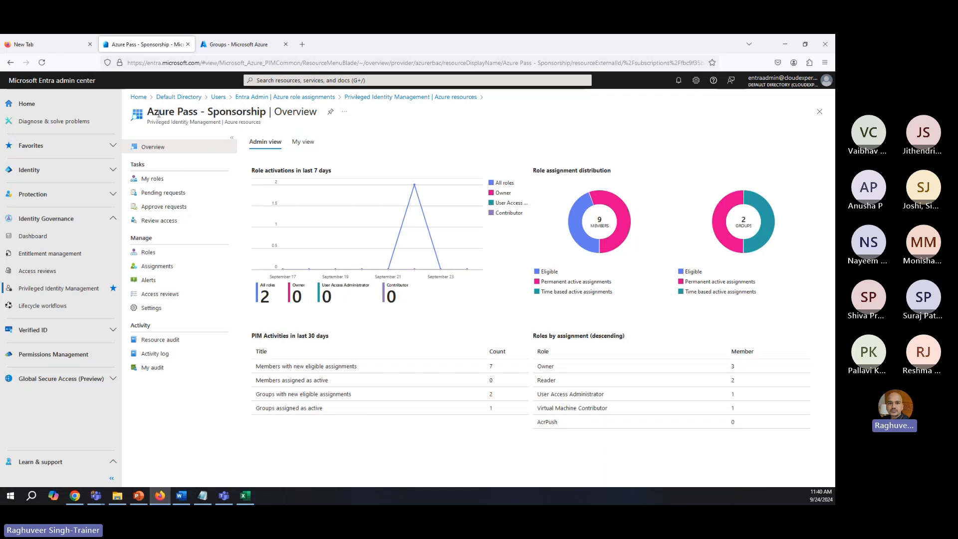
{"action": "left_click_drag", "start_coordinate": [150, 112], "coordinate": [272, 111]}
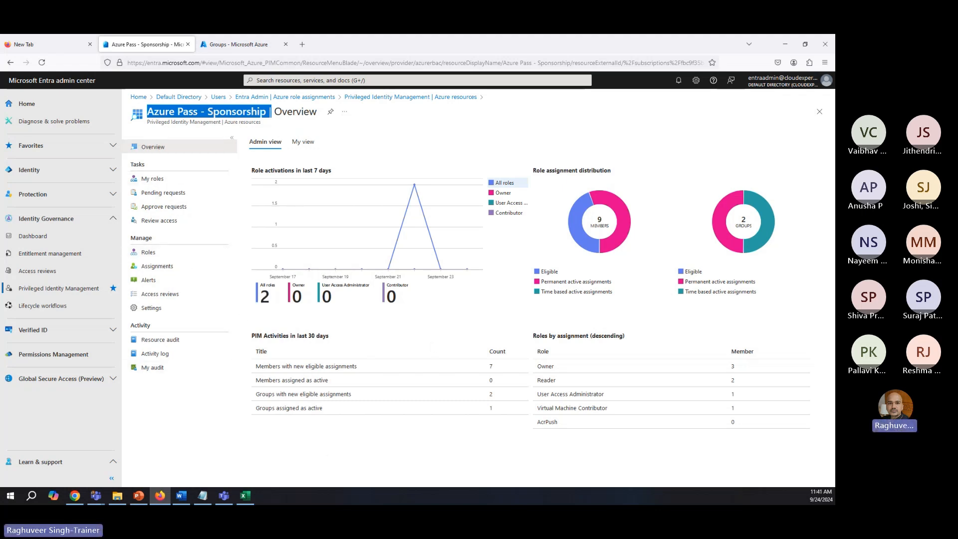
{"action": "left_click", "coordinate": [181, 495]}
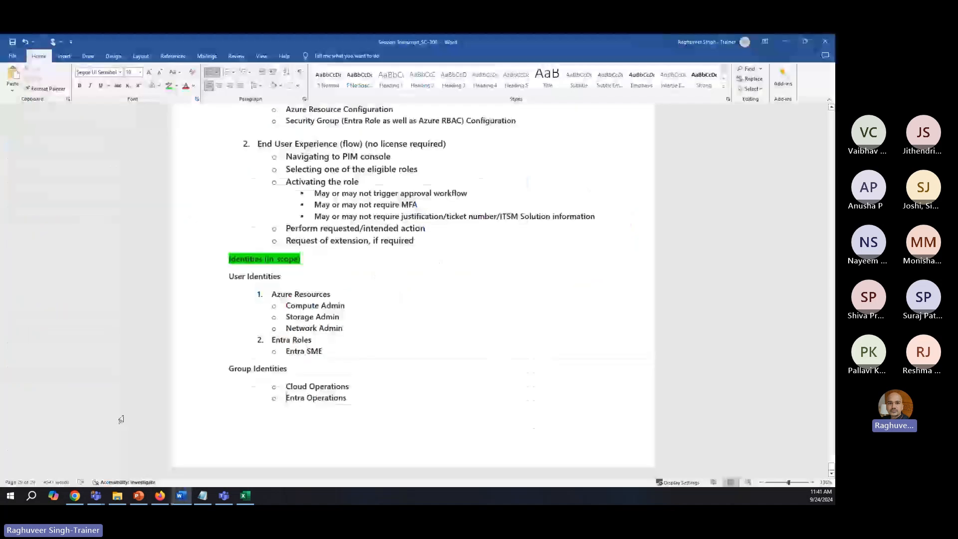
On a new page, type 'Step1. Select Scope to configure' listing Entra Roles and the Azure Resources scopes.
{"action": "key", "text": "Return"}
{"action": "key", "text": "Return"}
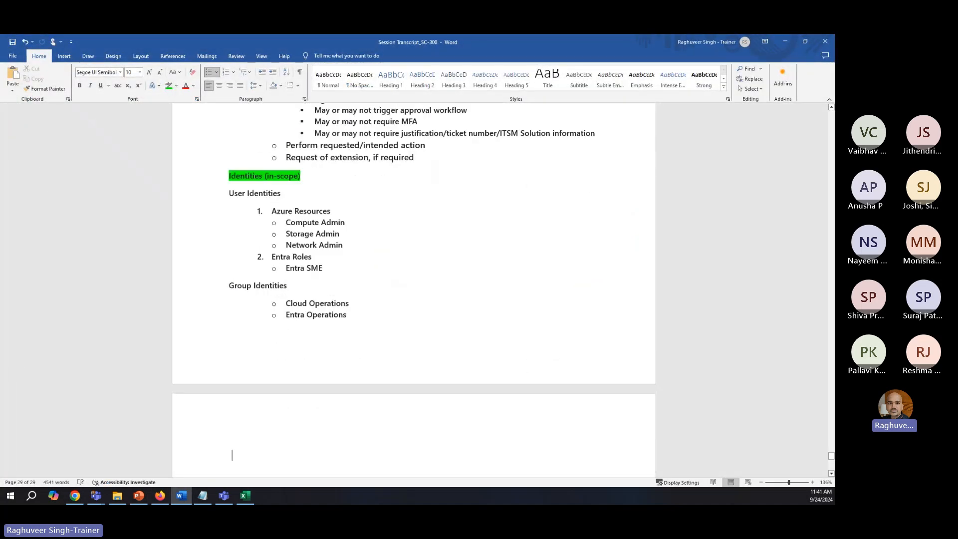
{"action": "type", "text": "STep"}
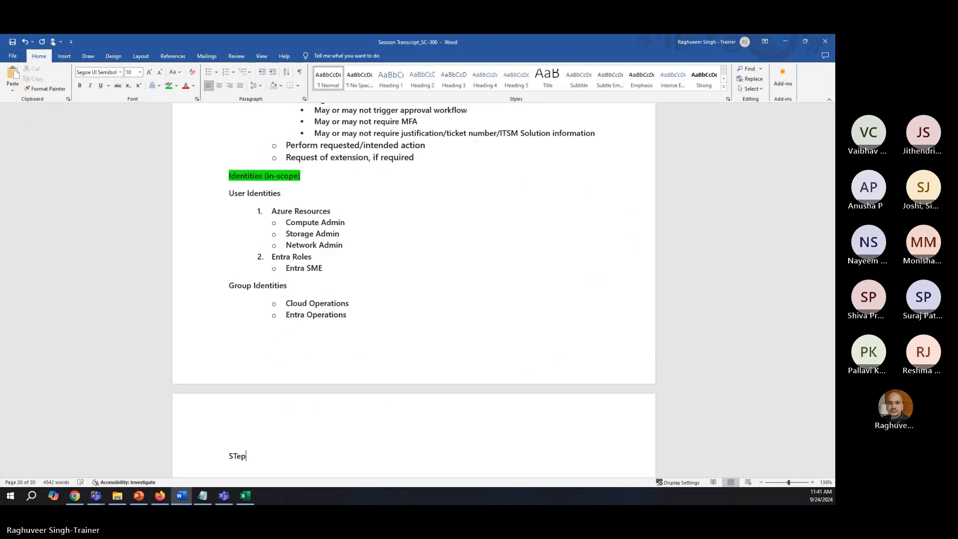
{"action": "key", "text": "BackSpace"}
{"action": "key", "text": "BackSpace"}
{"action": "type", "text": "tep1. "}
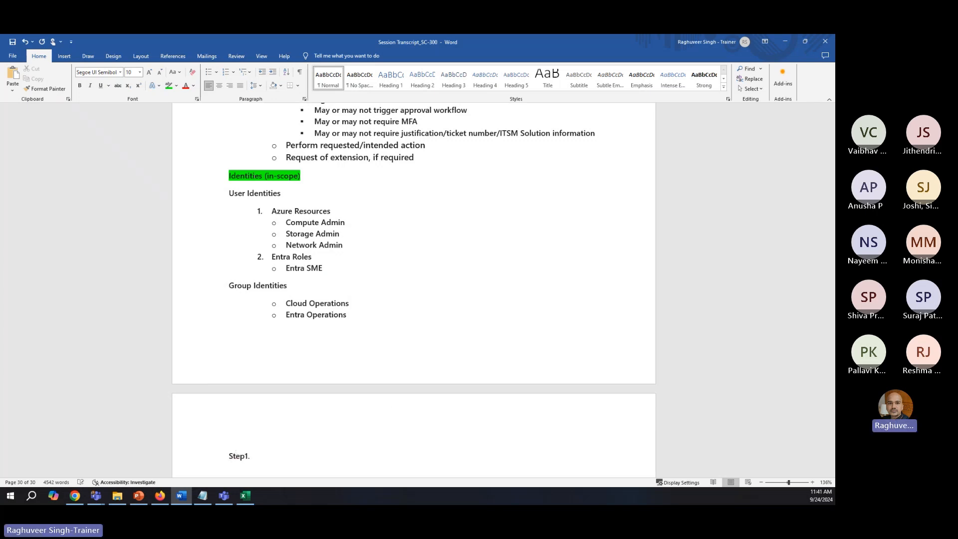
{"action": "type", "text": "Select Scope to configure ("}
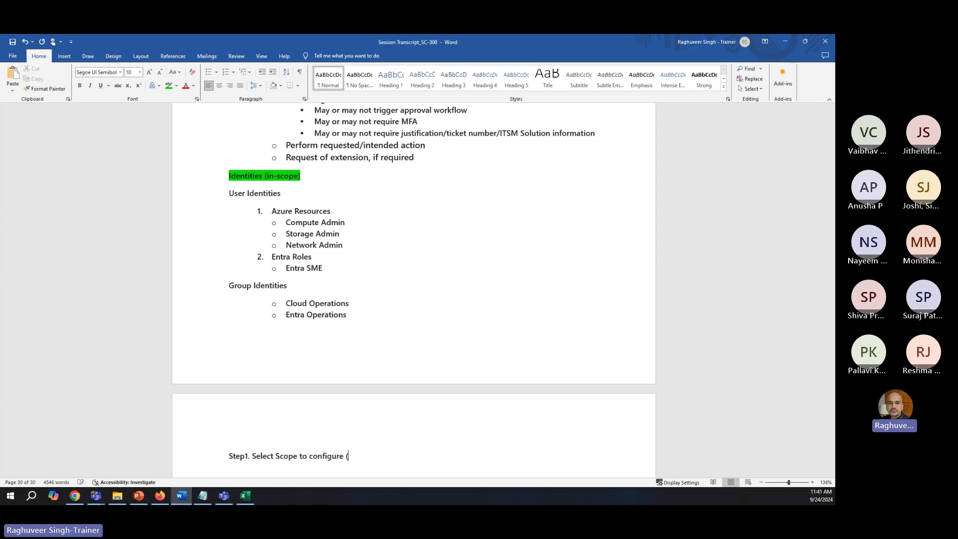
{"action": "type", "text": "Entra Roles, Azure Resour"}
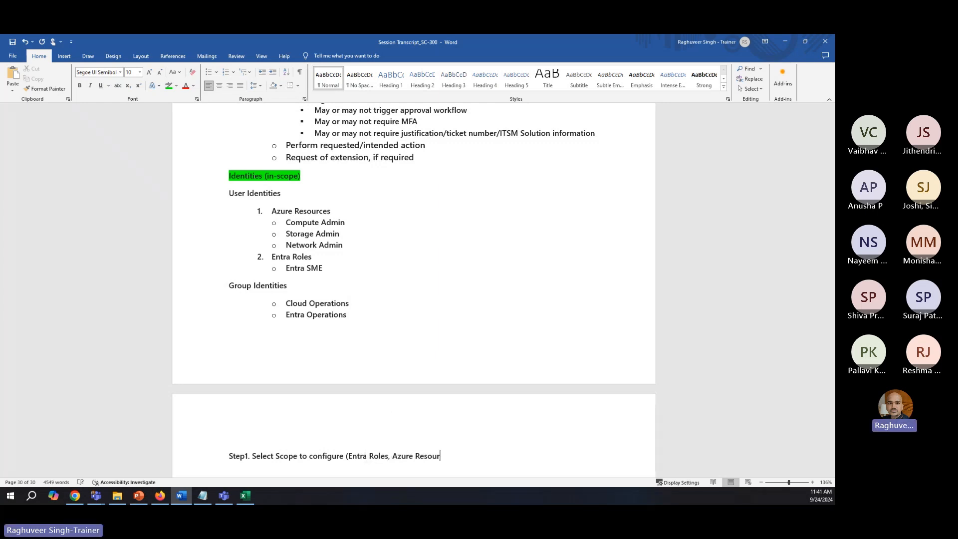
{"action": "type", "text": "ce"}
{"action": "key", "text": "BackSpace"}
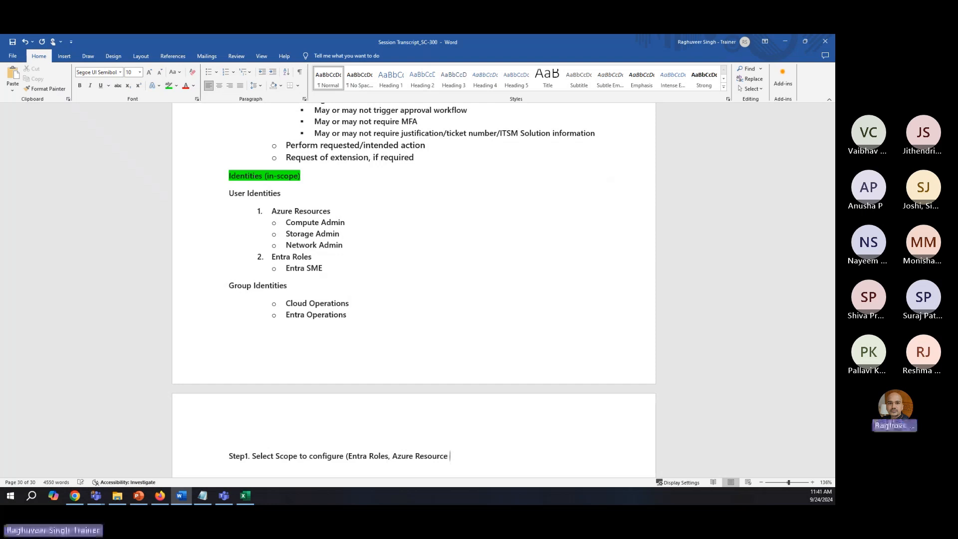
{"action": "key", "text": "BackSpace"}
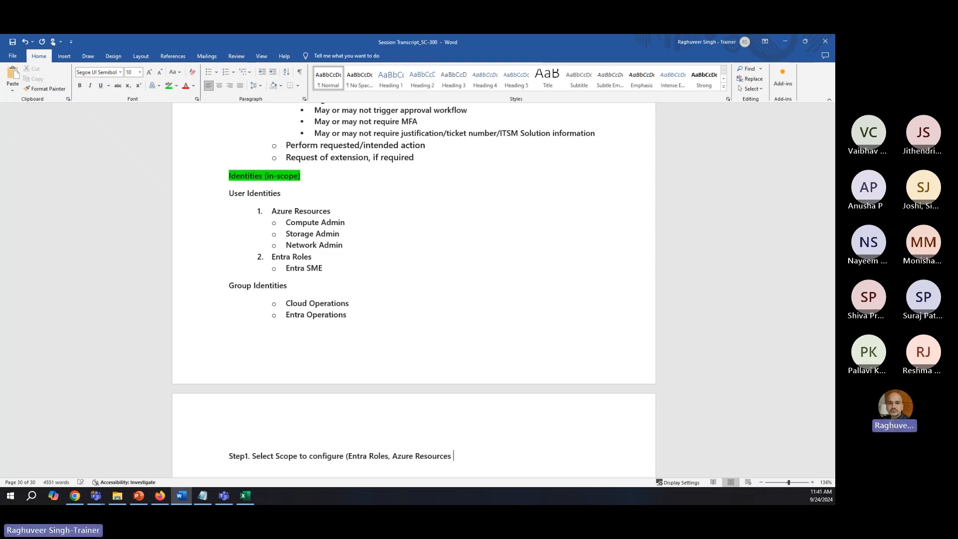
{"action": "type", "text": "(Management Gr"}
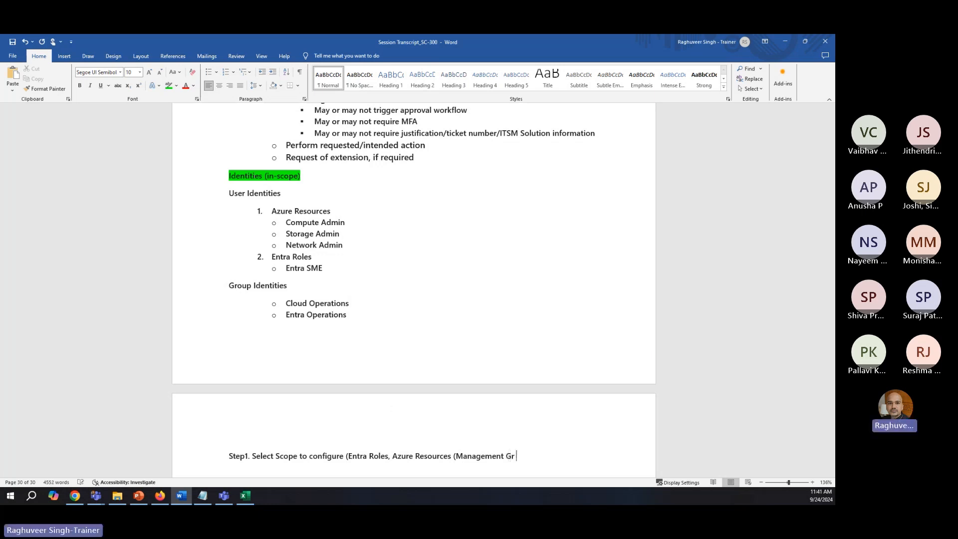
{"action": "type", "text": "oup, Subscriptions, Resource G"}
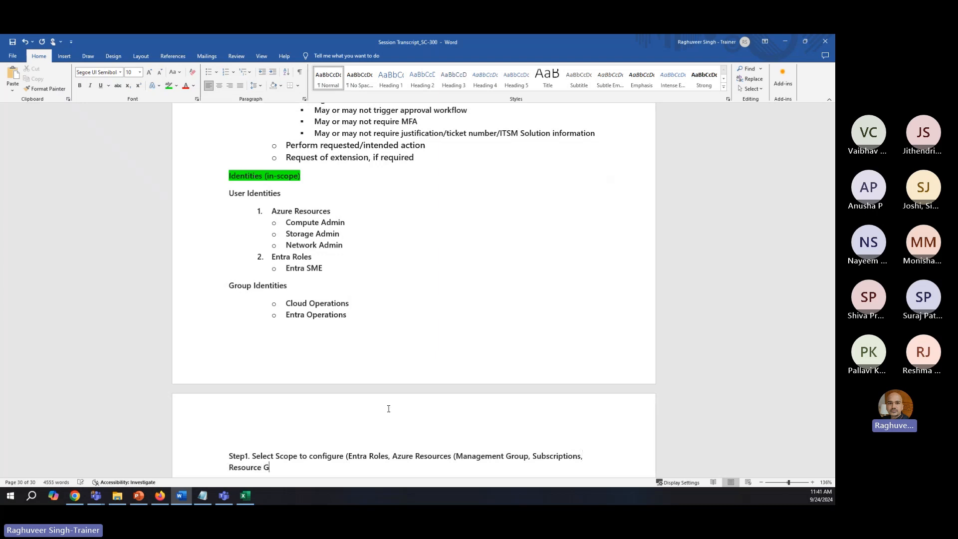
{"action": "type", "text": "roup, Res"}
{"action": "key", "text": "BackSpace"}
{"action": "key", "text": "BackSpace"}
{"action": "key", "text": "BackSpace"}
{"action": "key", "text": "BackSpace"}
{"action": "type", "text": "esource)"}
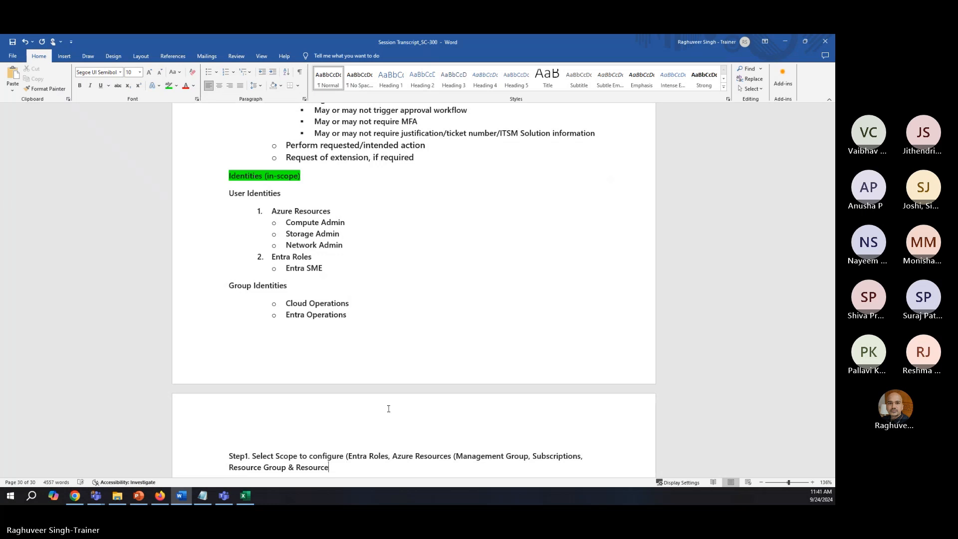
Change the bracket before Entra Roles to '{' and end the Step1 line with '& Group'.
{"action": "left_click", "coordinate": [350, 455]}
{"action": "key", "text": "BackSpace"}
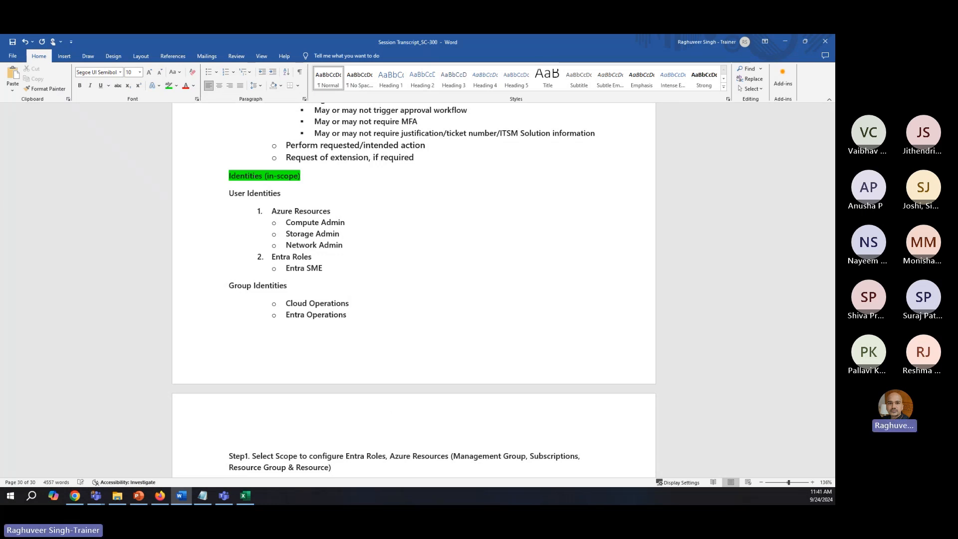
{"action": "type", "text": "{"}
{"action": "left_click", "coordinate": [339, 468]}
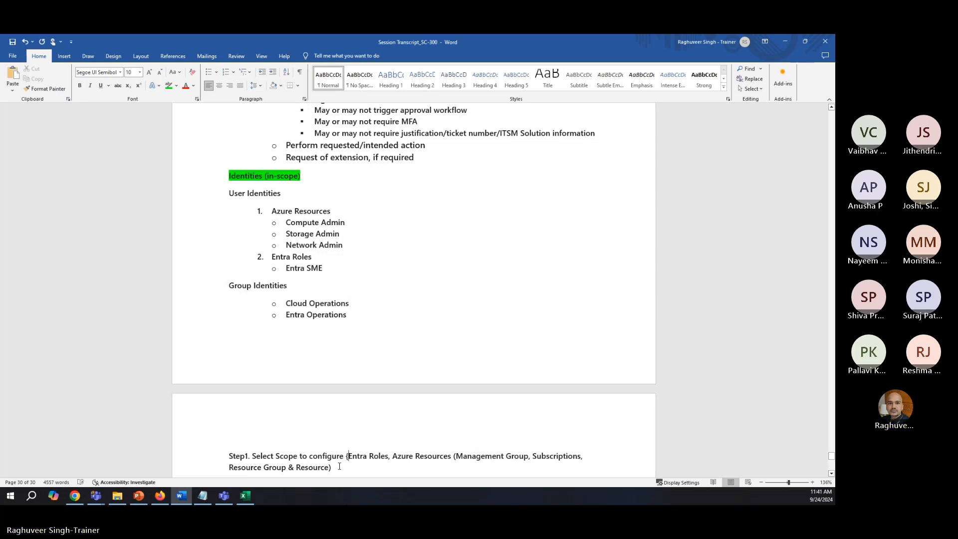
{"action": "type", "text": "Group"}
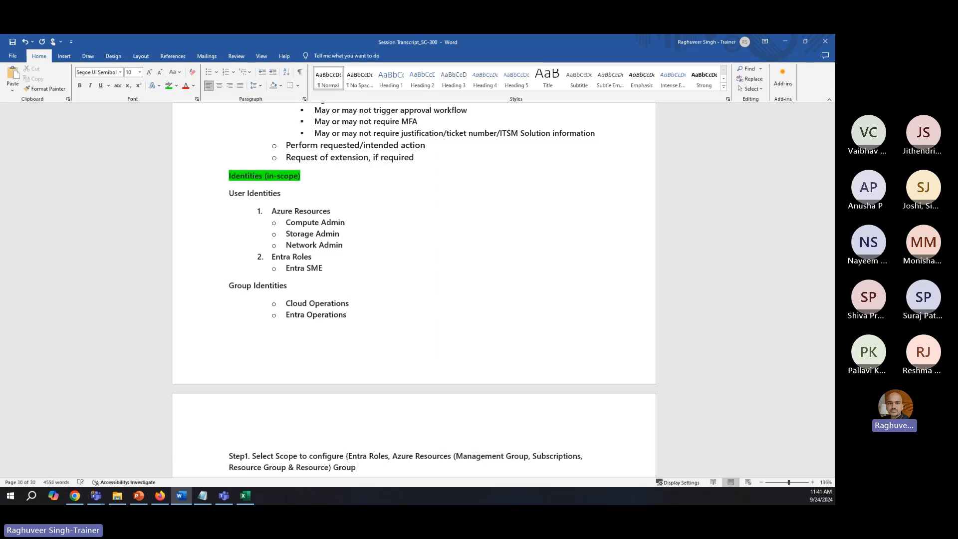
{"action": "key", "text": "BackSpace"}
{"action": "key", "text": "BackSpace"}
{"action": "key", "text": "BackSpace"}
{"action": "key", "text": "BackSpace"}
{"action": "key", "text": "BackSpace"}
{"action": "type", "text": "& Group"}
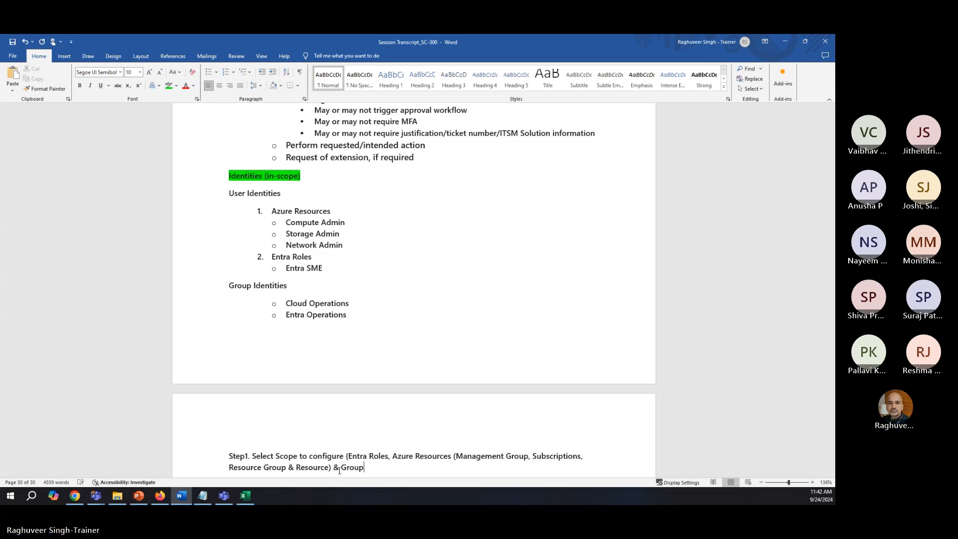
Highlight Azure Resources and Subscriptions while explaining, then add a 'Step2:' line below.
{"action": "scroll", "coordinate": [354, 335], "scroll_direction": "down", "scroll_amount": 5}
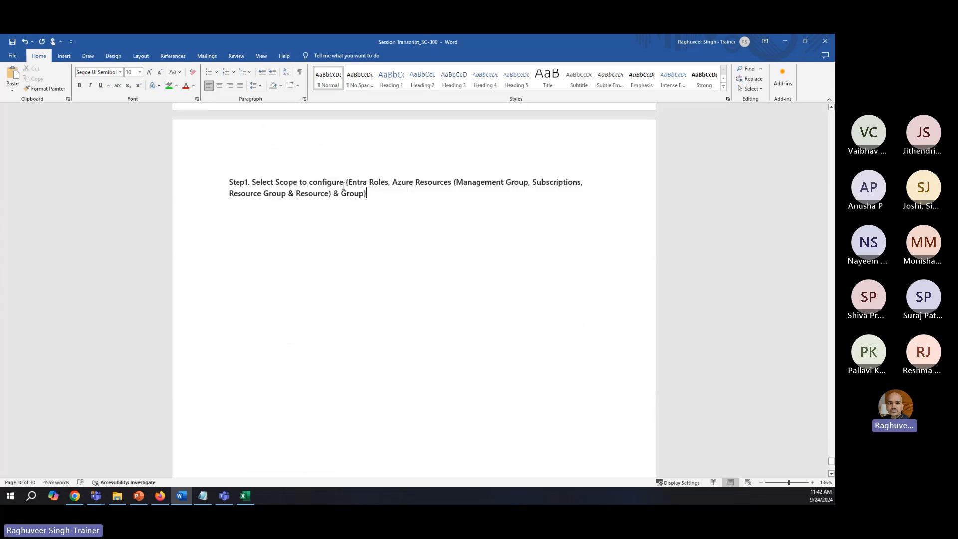
{"action": "left_click_drag", "start_coordinate": [348, 182], "coordinate": [441, 181]}
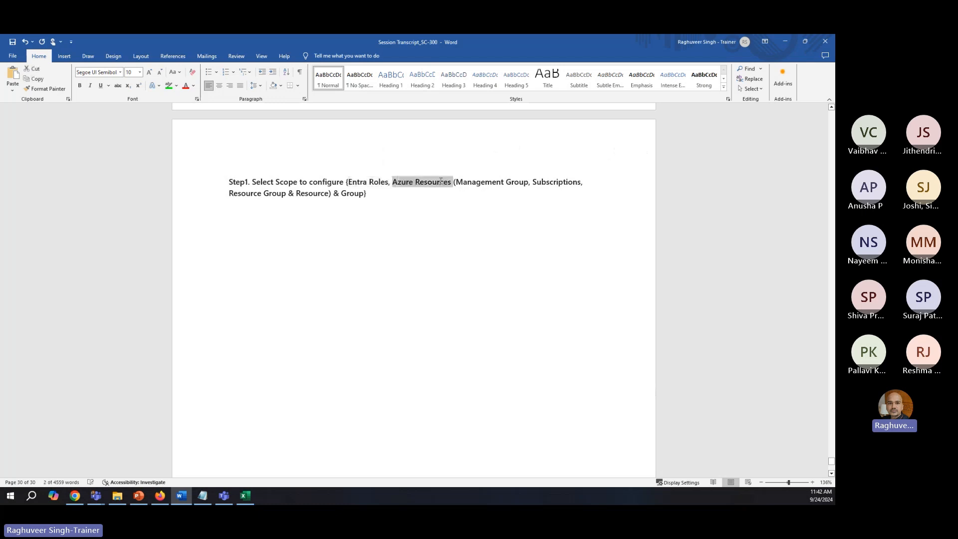
{"action": "left_click_drag", "start_coordinate": [341, 193], "coordinate": [367, 193]}
{"action": "left_click", "coordinate": [361, 193]}
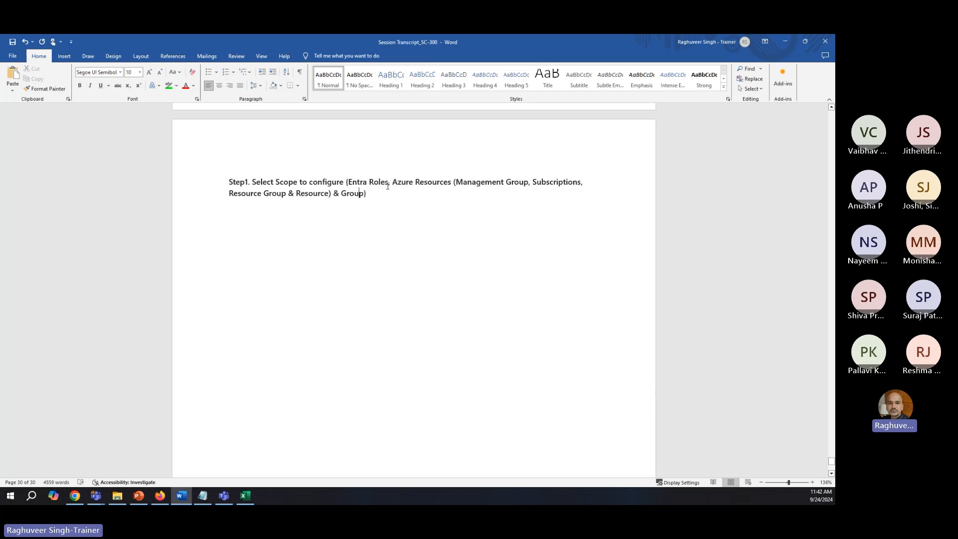
{"action": "left_click_drag", "start_coordinate": [391, 183], "coordinate": [439, 182]}
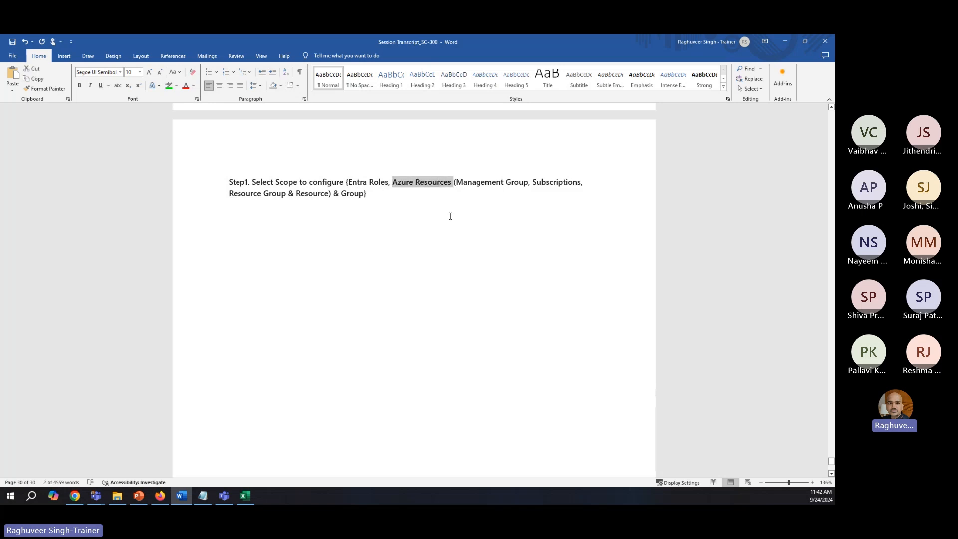
{"action": "left_click_drag", "start_coordinate": [532, 182], "coordinate": [580, 181]}
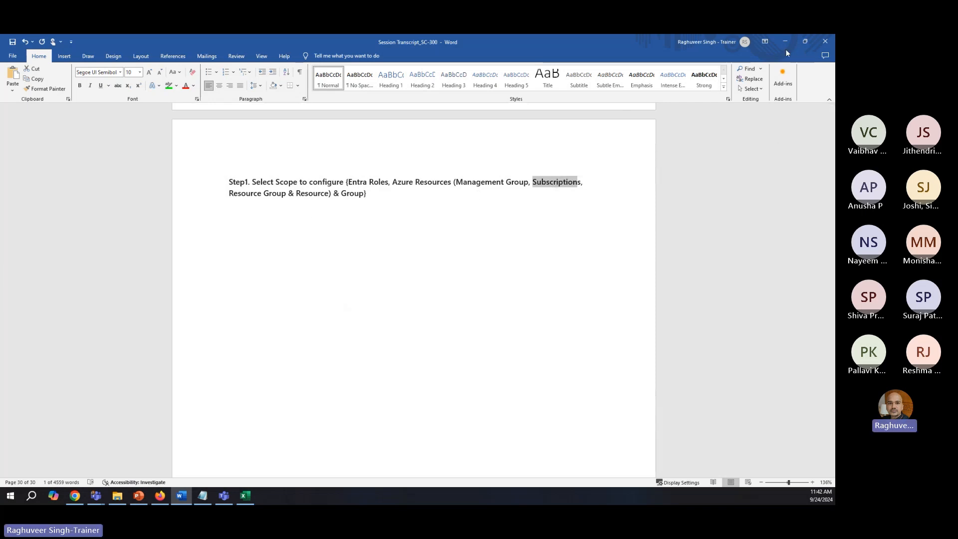
{"action": "left_click", "coordinate": [367, 216]}
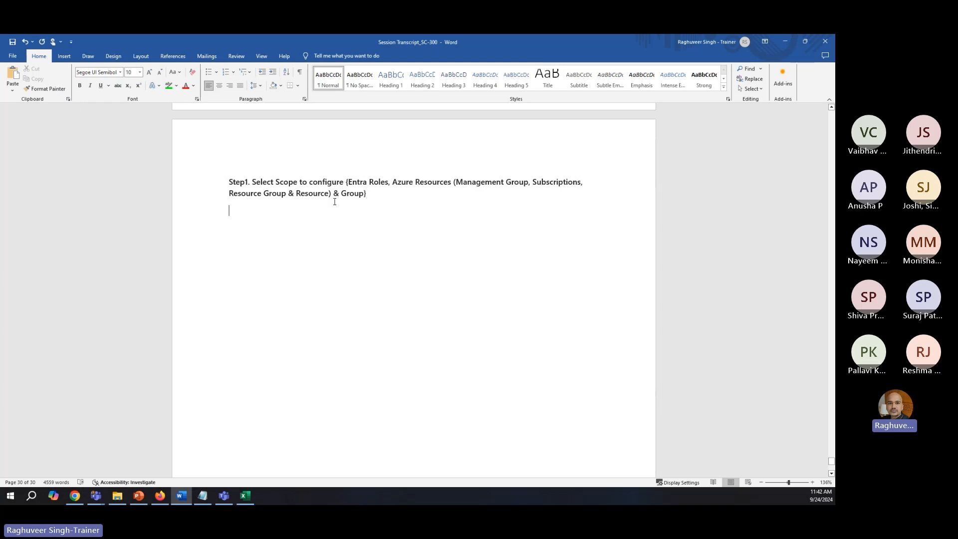
{"action": "type", "text": "Step2"}
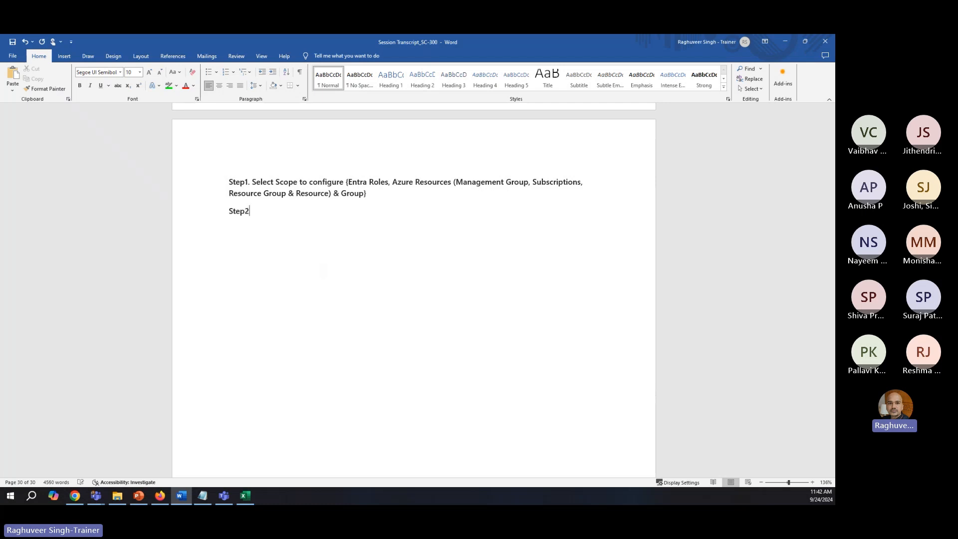
{"action": "type", "text": ":"}
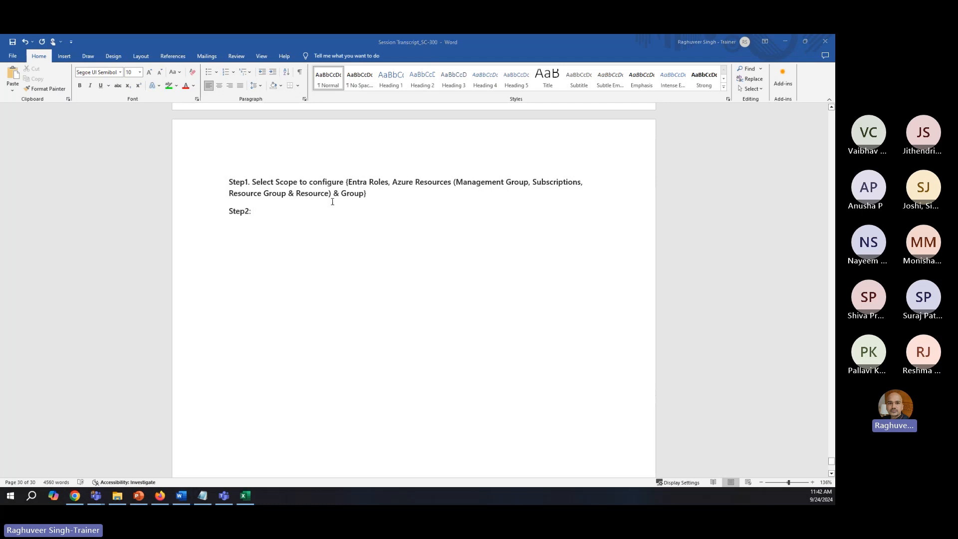
{"action": "key", "text": "alt+Tab"}
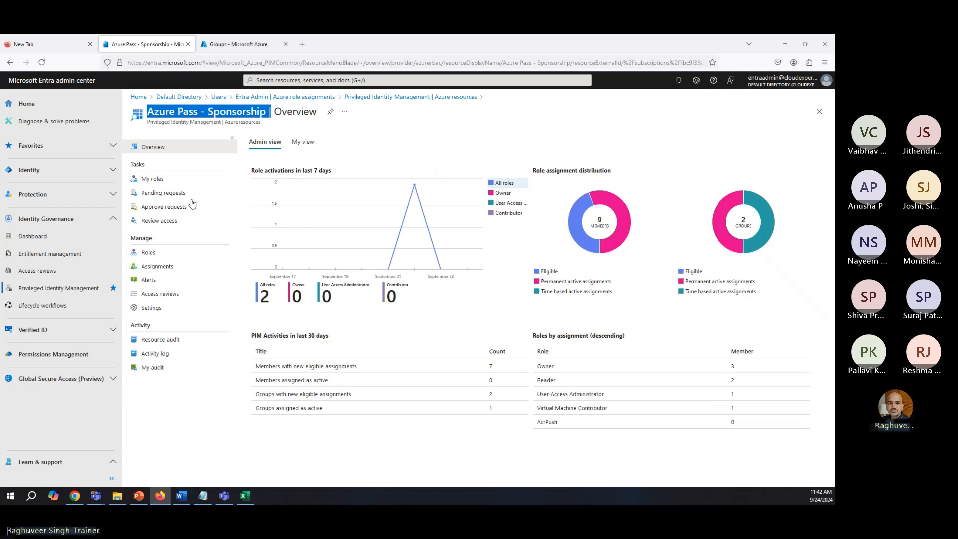
Open the Roles list for the Azure Pass - Sponsorship subscription.
{"action": "double_click", "coordinate": [133, 238]}
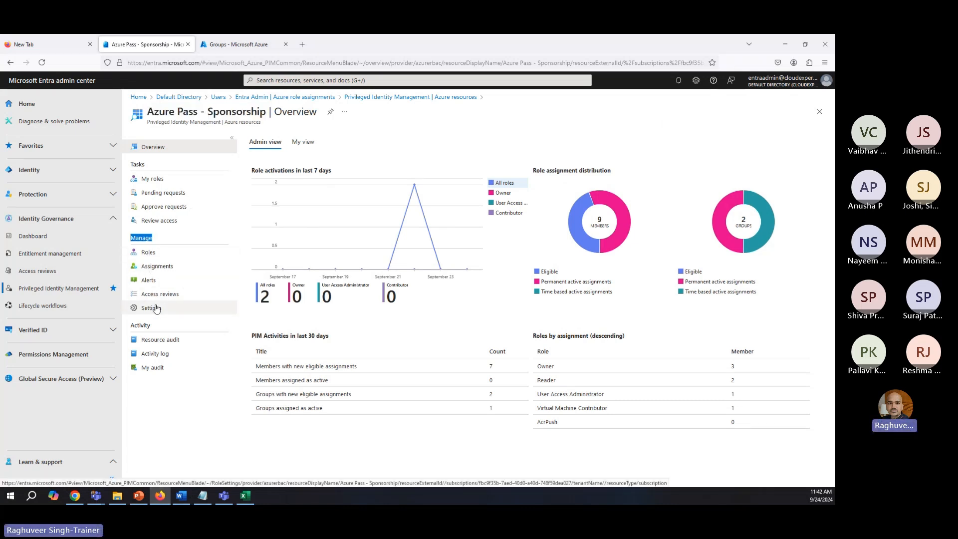
{"action": "left_click", "coordinate": [148, 252]}
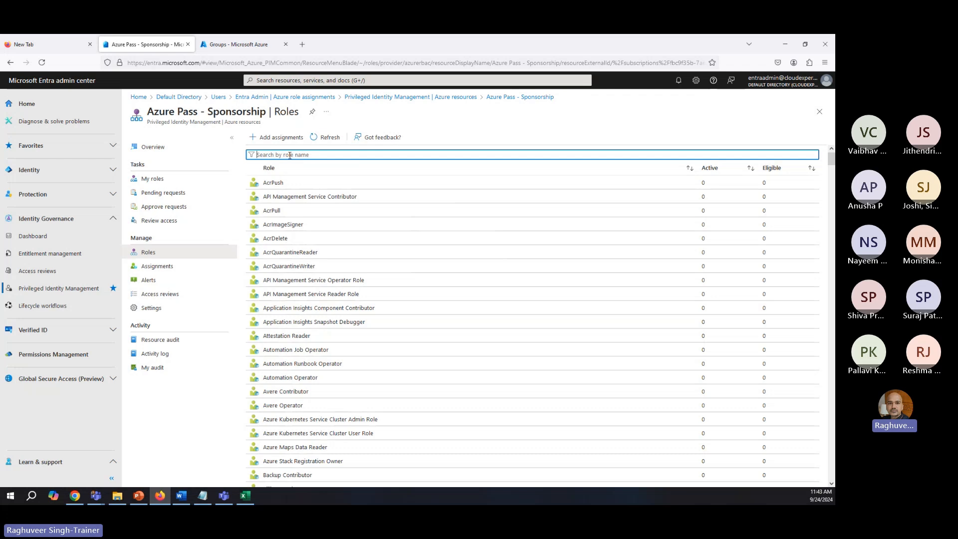
Try filtering the role list by 'globa', 'ser', 'privil' and 'application', then clear the filter.
{"action": "type", "text": "global"}
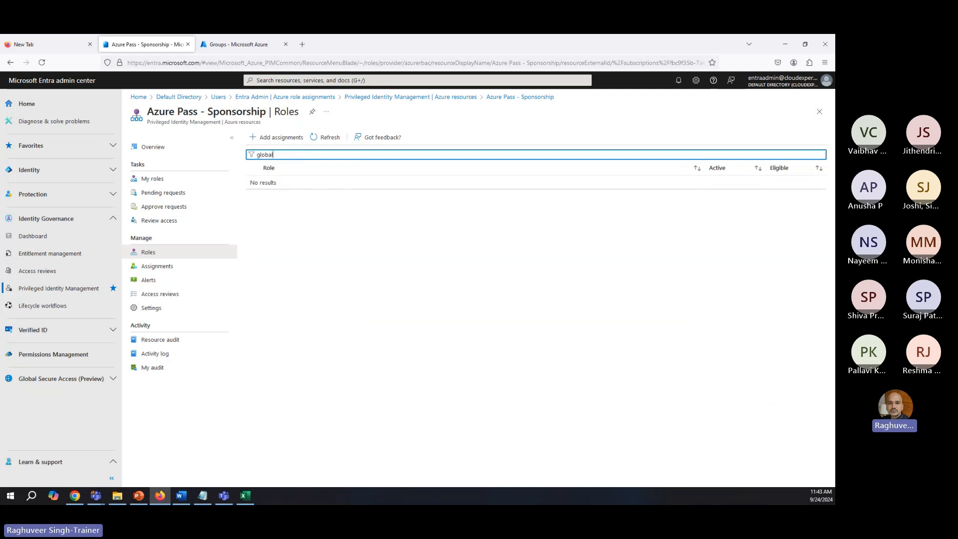
{"action": "key", "text": "BackSpace"}
{"action": "type", "text": "ser"}
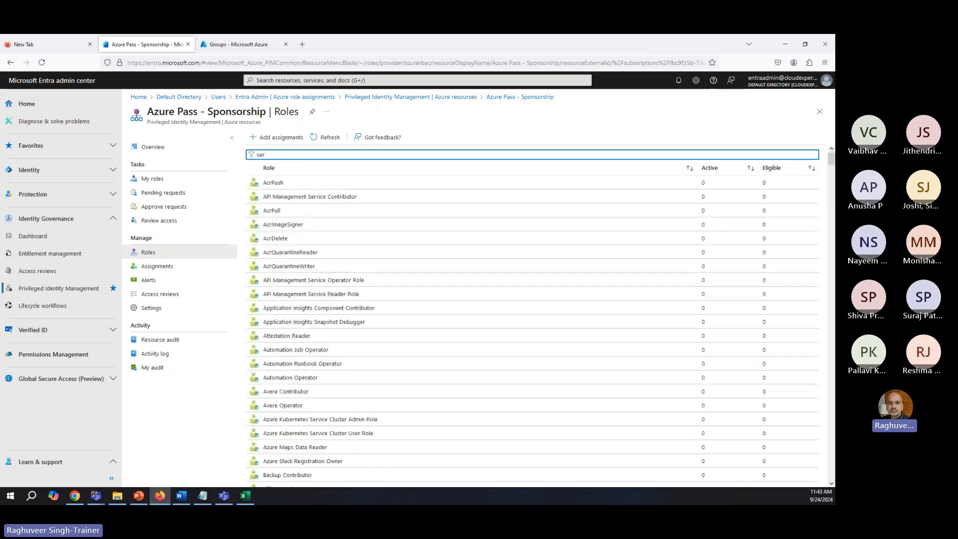
{"action": "left_click_drag", "start_coordinate": [273, 155], "coordinate": [198, 151]}
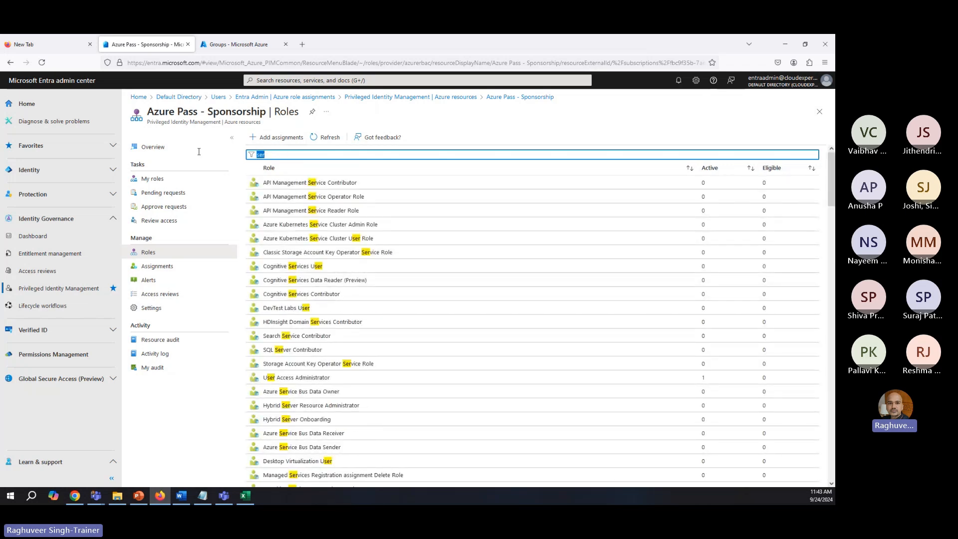
{"action": "type", "text": "privil"}
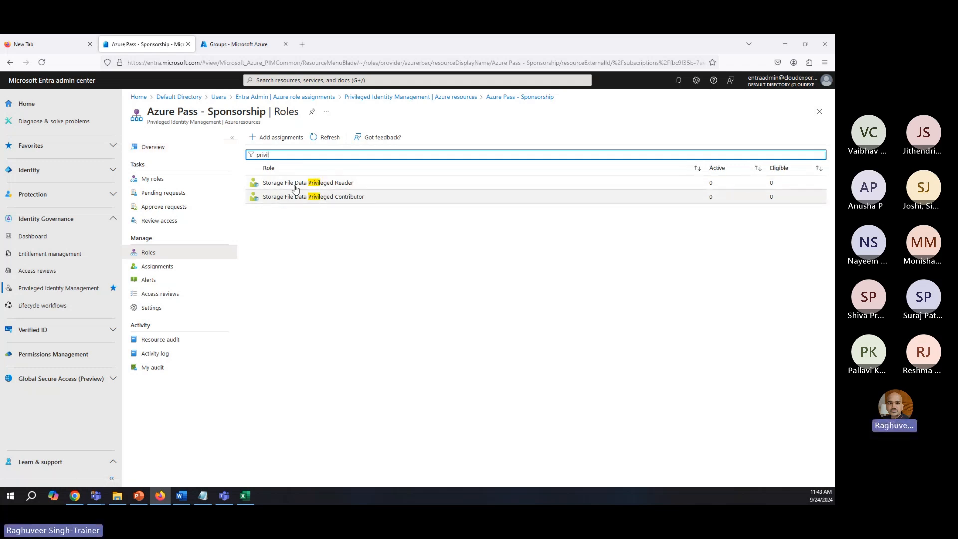
{"action": "left_click_drag", "start_coordinate": [281, 154], "coordinate": [216, 152]}
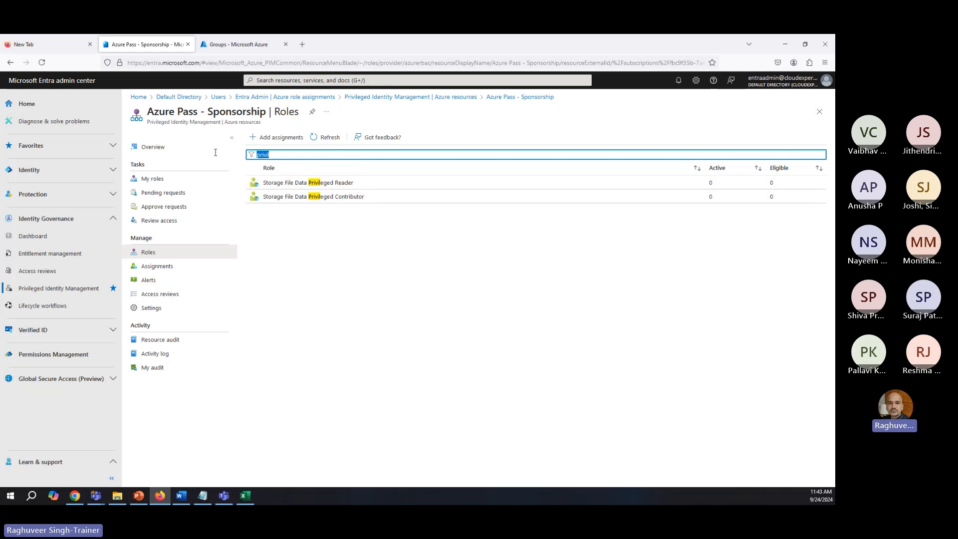
{"action": "type", "text": "application"}
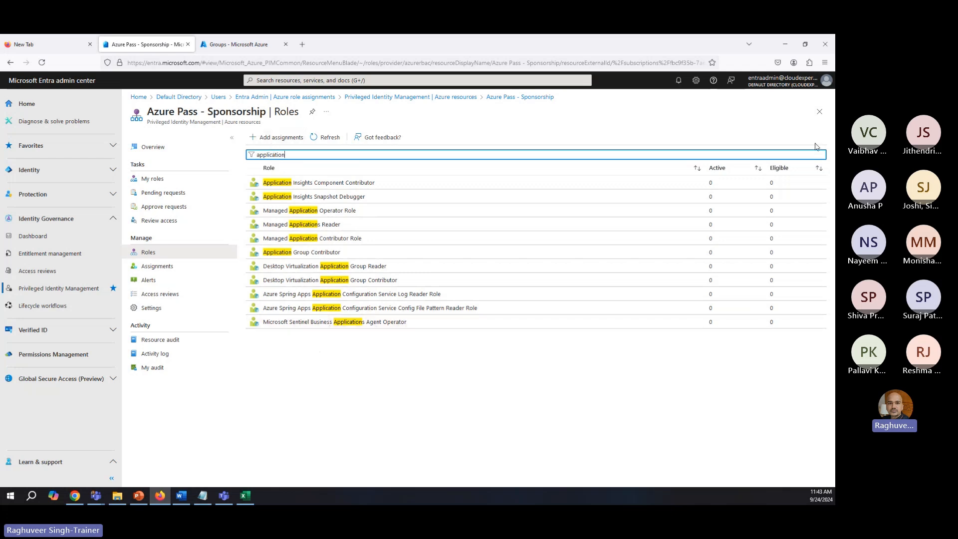
{"action": "left_click_drag", "start_coordinate": [286, 155], "coordinate": [204, 157]}
{"action": "key", "text": "BackSpace"}
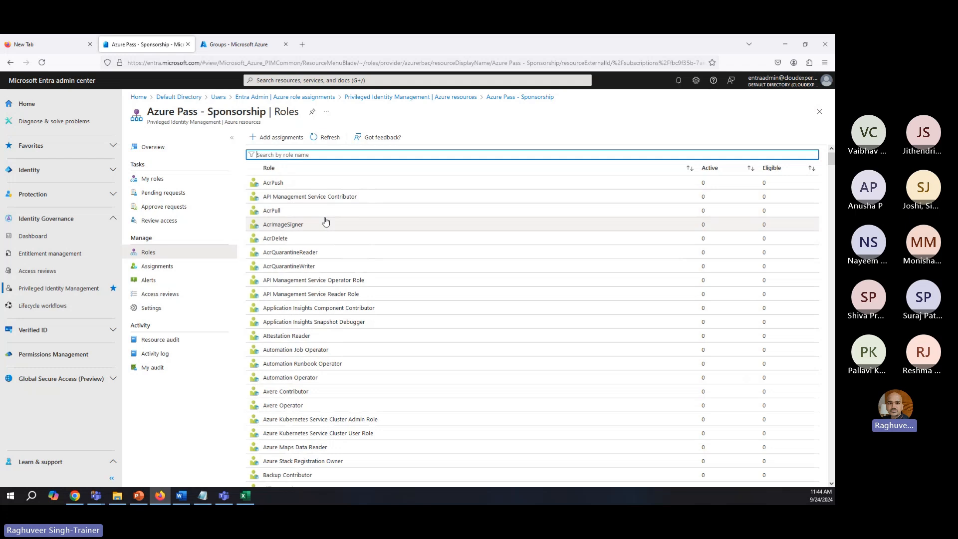
Filter the roles by 'SQL' and open the SQL DB Contributor role.
{"action": "type", "text": "a"}
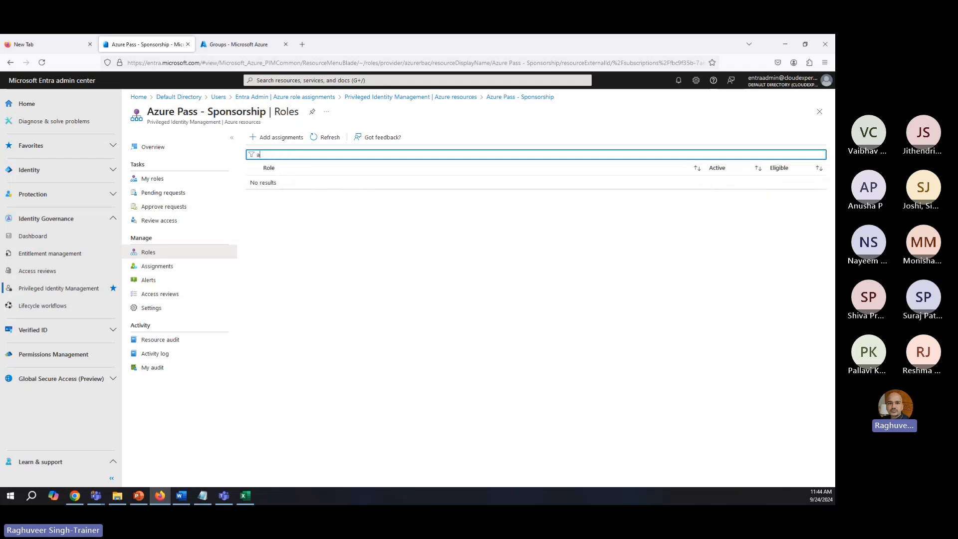
{"action": "key", "text": "BackSpace"}
{"action": "type", "text": "wL"}
{"action": "key", "text": "BackSpace"}
{"action": "key", "text": "BackSpace"}
{"action": "type", "text": "QL"}
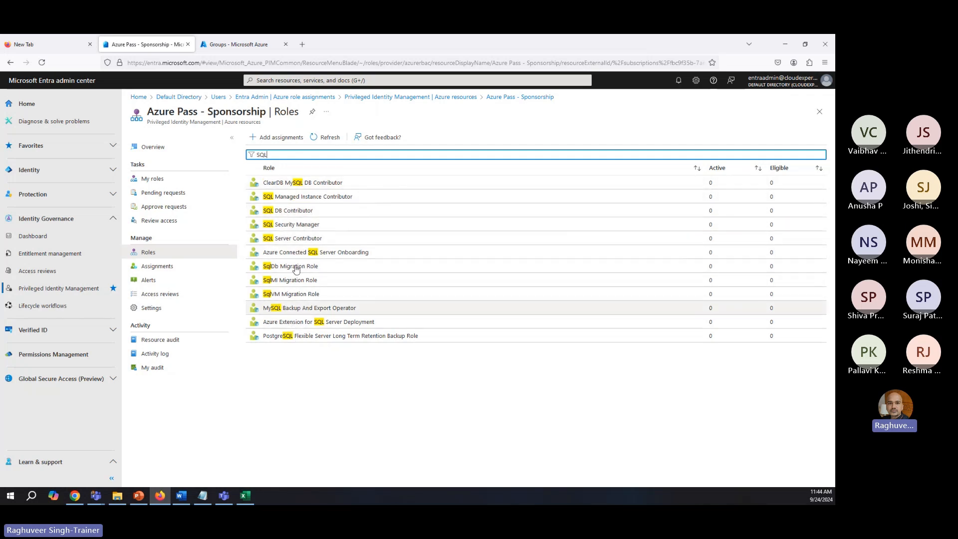
{"action": "left_click", "coordinate": [289, 211]}
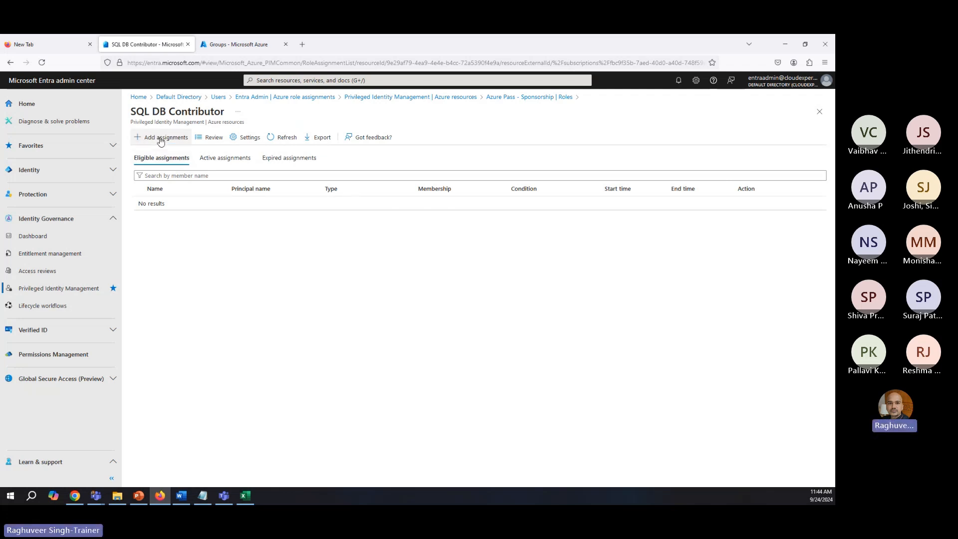
In the Azure portal tab, go to Default Directory Users and start creating a new user.
{"action": "left_click", "coordinate": [226, 45]}
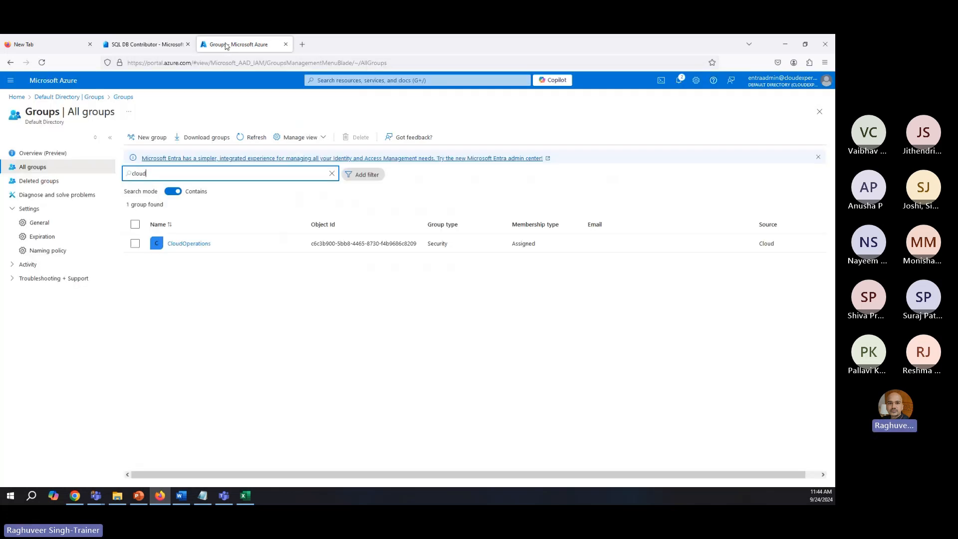
{"action": "left_click", "coordinate": [323, 79]}
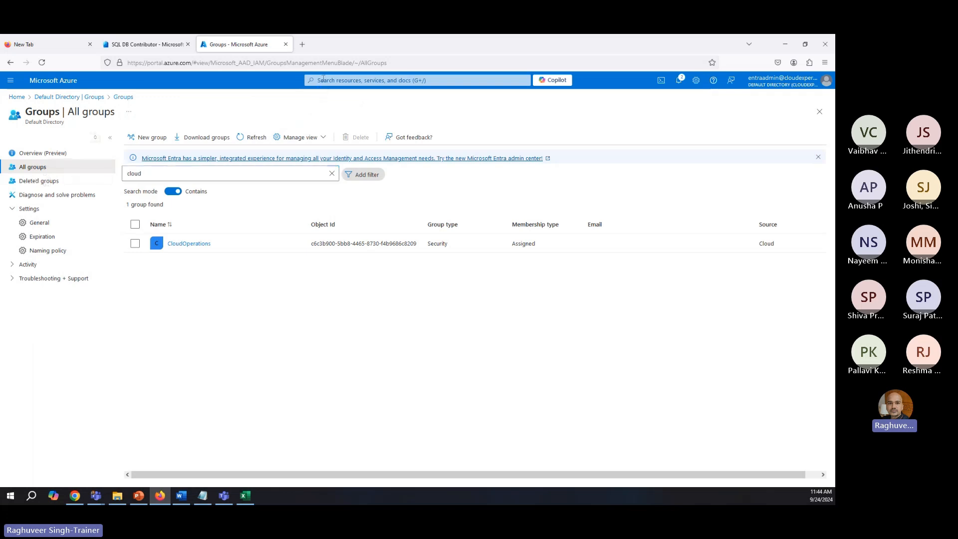
{"action": "left_click", "coordinate": [344, 215]}
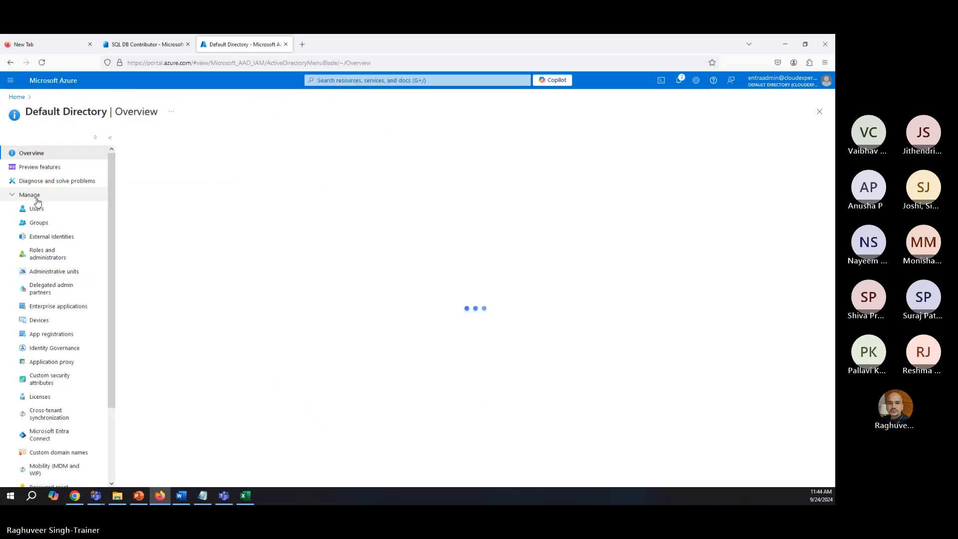
{"action": "left_click", "coordinate": [36, 208]}
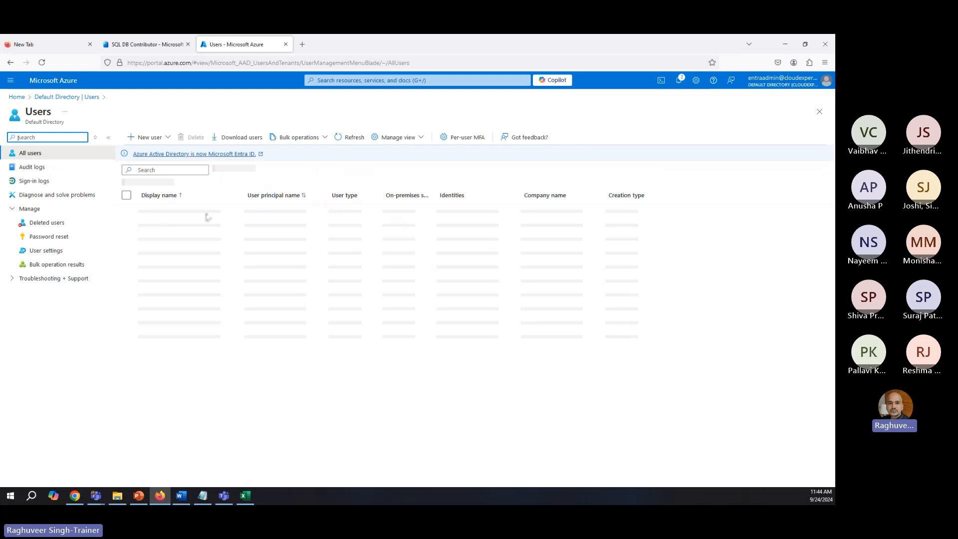
{"action": "left_click", "coordinate": [147, 140]}
{"action": "left_click", "coordinate": [148, 163]}
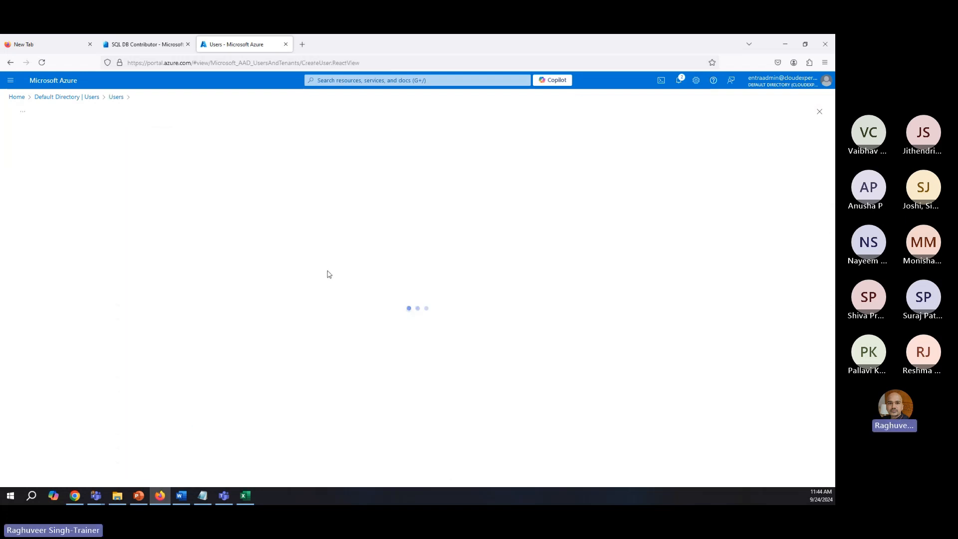
Enter principal name and display name SQL.Admin and note down the auto-generated password.
{"action": "left_click", "coordinate": [130, 203]}
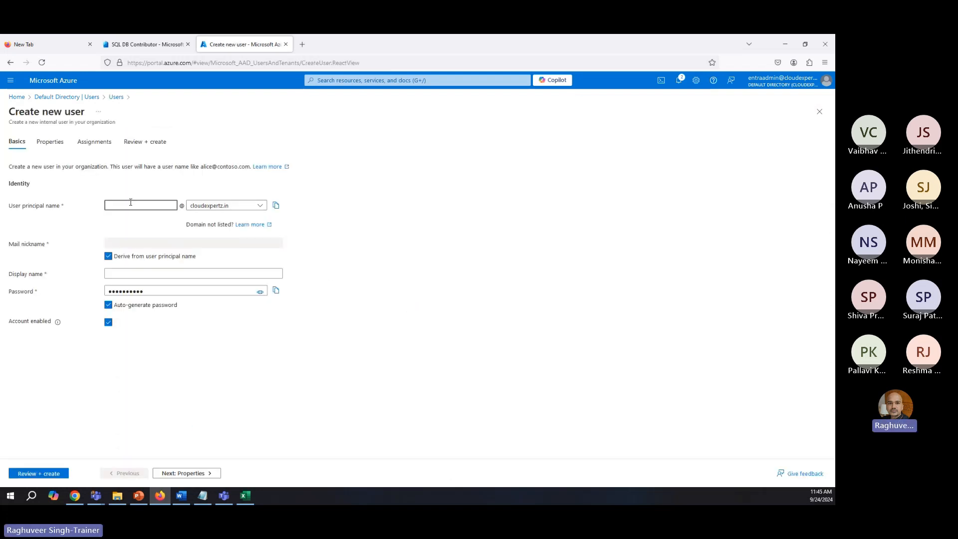
{"action": "type", "text": "SA"}
{"action": "type", "text": "L admin"}
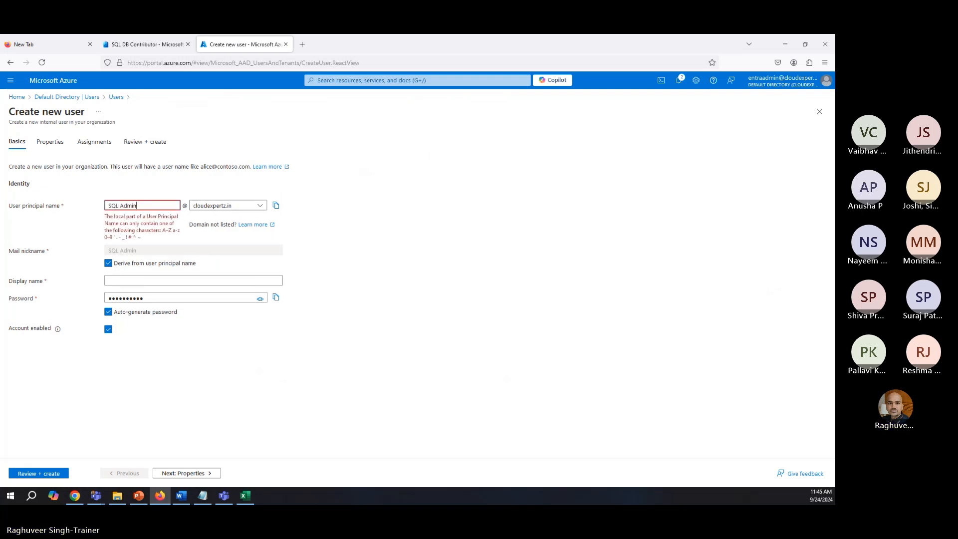
{"action": "key", "text": "BackSpace"}
{"action": "key", "text": "BackSpace"}
{"action": "key", "text": "BackSpace"}
{"action": "key", "text": "BackSpace"}
{"action": "key", "text": "BackSpace"}
{"action": "key", "text": "BackSpace"}
{"action": "type", "text": ".Admin"}
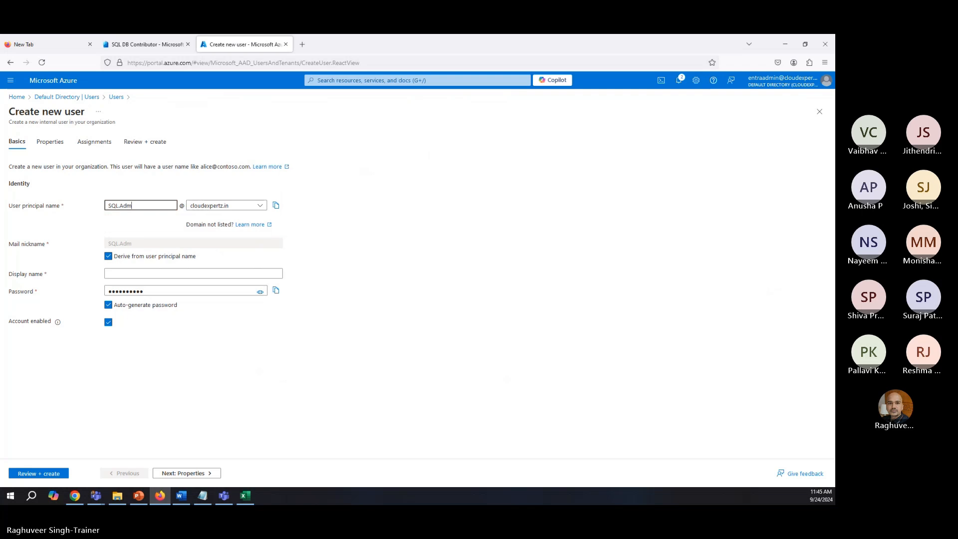
{"action": "left_click", "coordinate": [129, 270]}
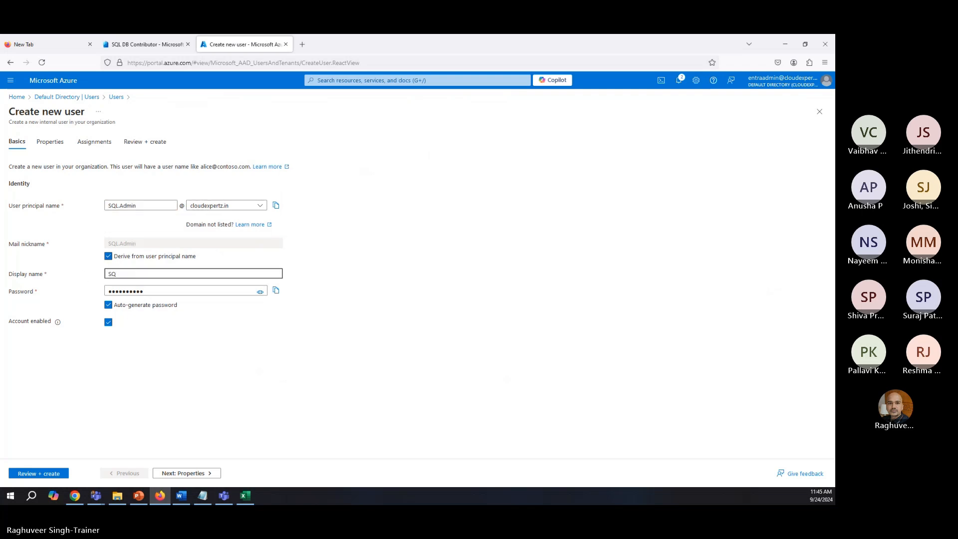
{"action": "type", "text": "SQL.Admin"}
{"action": "left_click", "coordinate": [260, 293]}
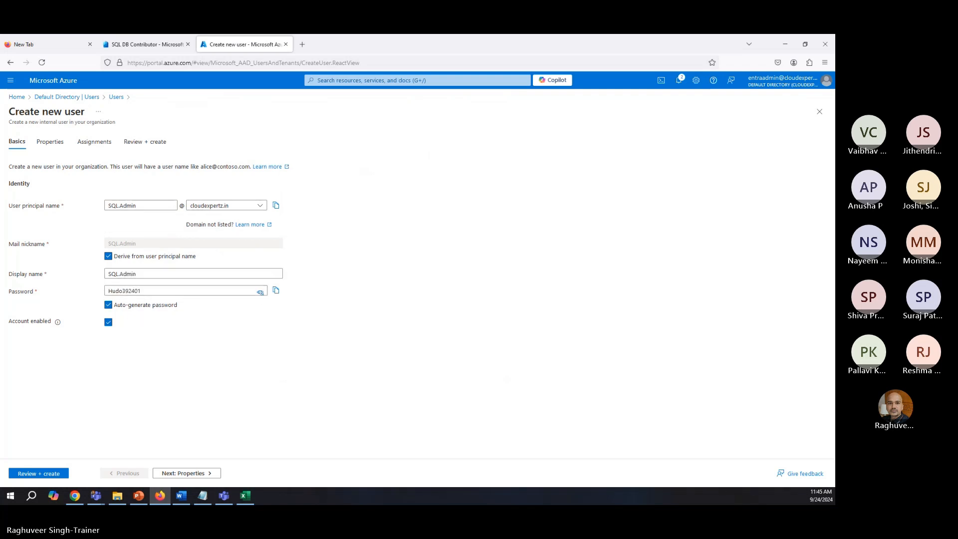
{"action": "key", "text": "alt+Tab"}
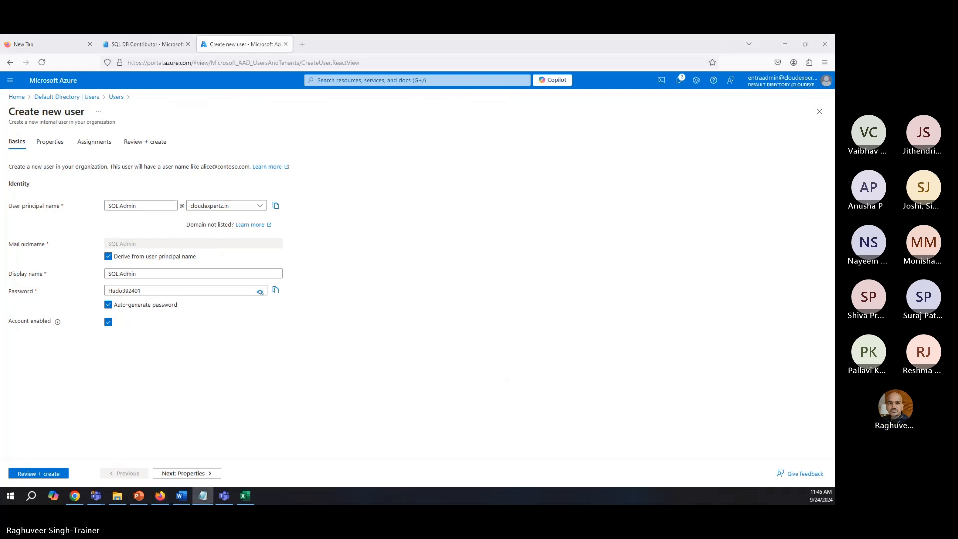
{"action": "left_click", "coordinate": [261, 294]}
{"action": "key", "text": "alt+Tab"}
{"action": "left_click", "coordinate": [261, 293]}
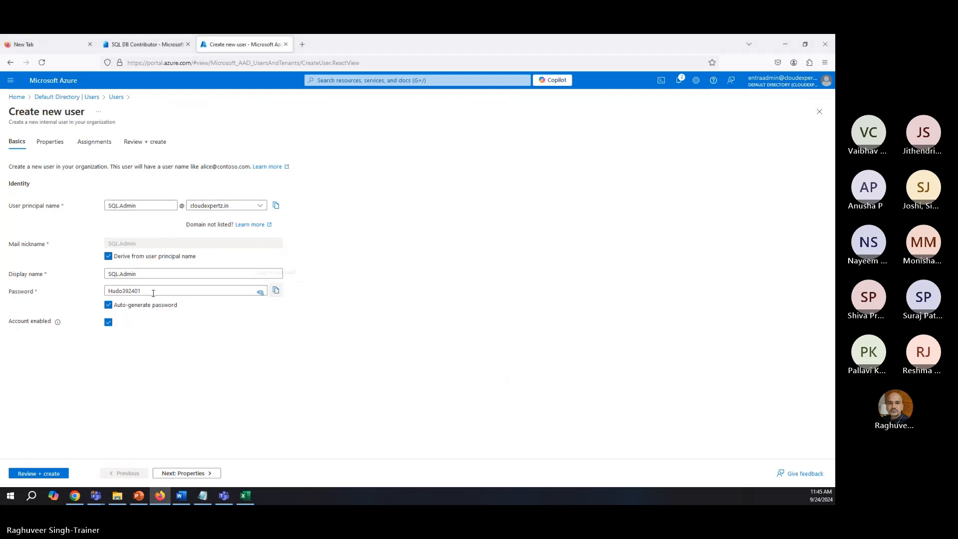
{"action": "key", "text": "alt+Tab"}
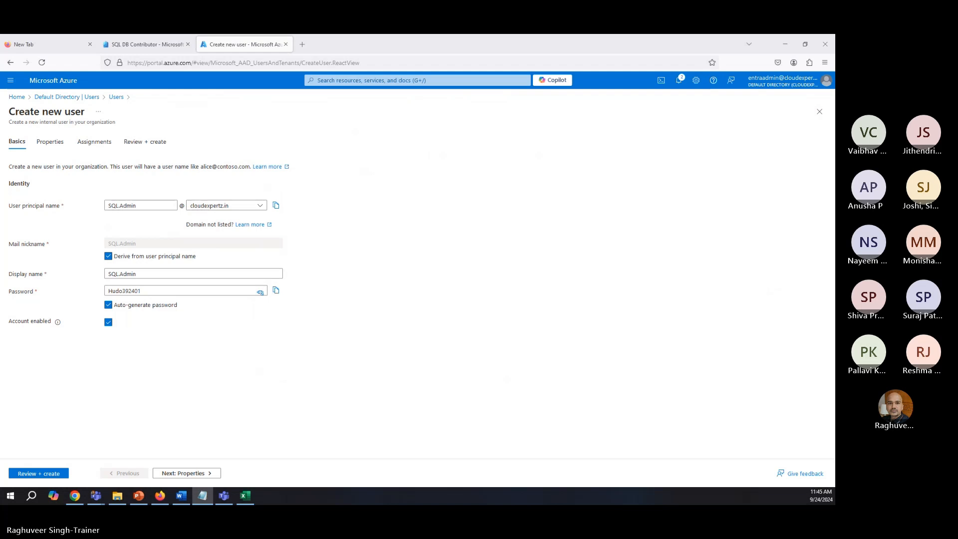
{"action": "key", "text": "alt+Tab"}
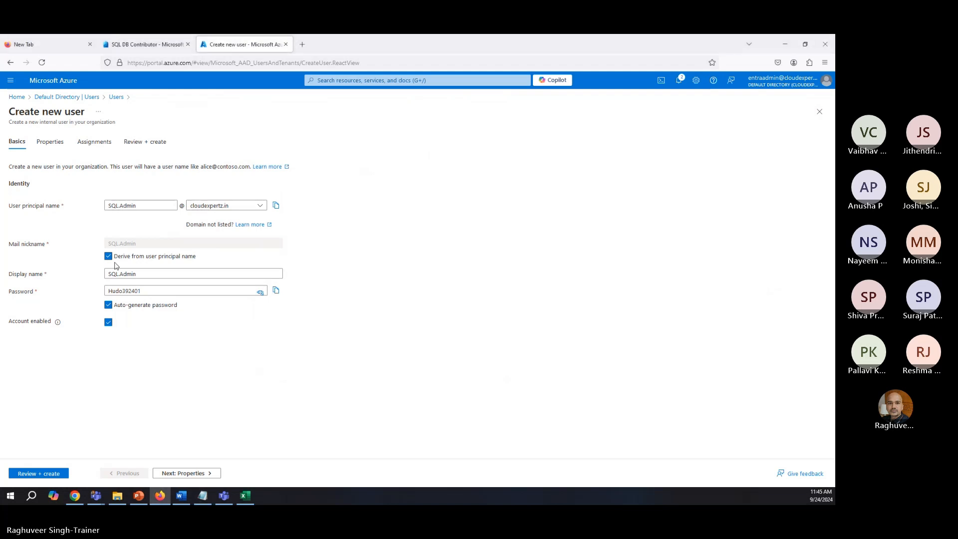
In Properties, set first name SQL, last name Admin and usage location India.
{"action": "left_click", "coordinate": [206, 474]}
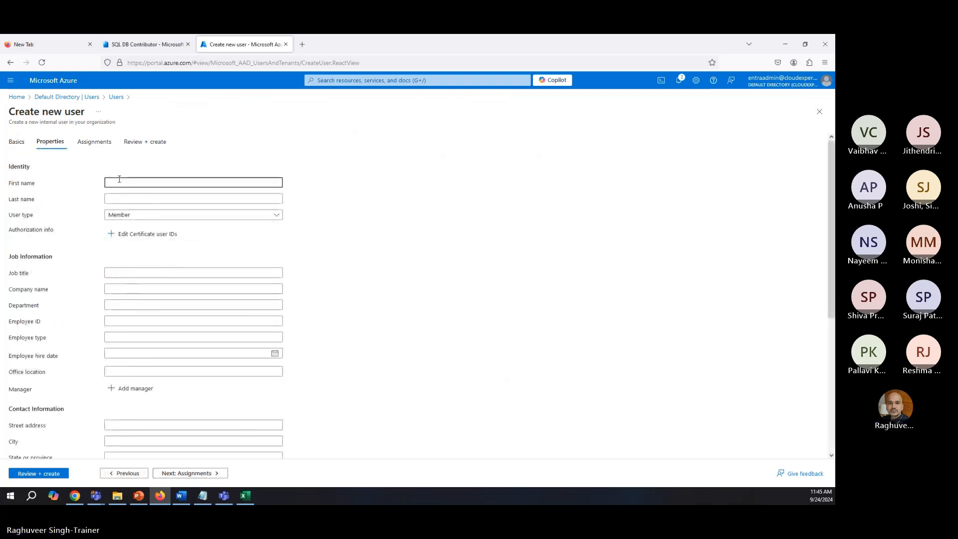
{"action": "left_click", "coordinate": [119, 179]}
{"action": "type", "text": "SQL"}
{"action": "key", "text": "Tab"}
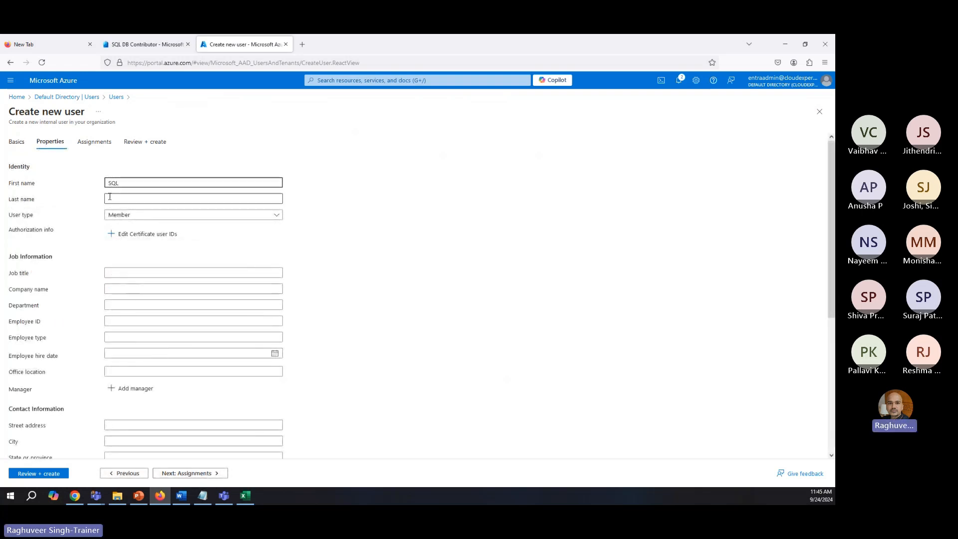
{"action": "type", "text": "Admin"}
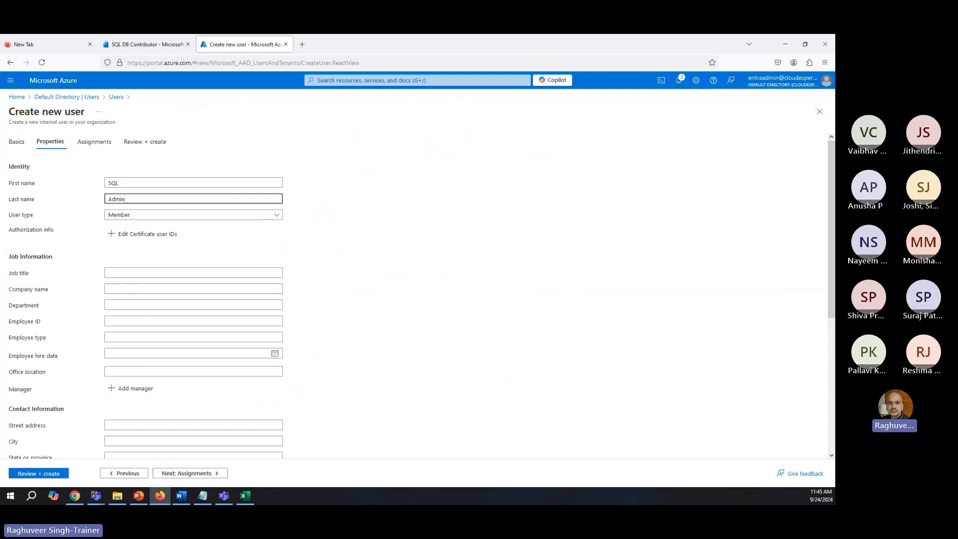
{"action": "scroll", "coordinate": [124, 277], "scroll_direction": "down", "scroll_amount": 5}
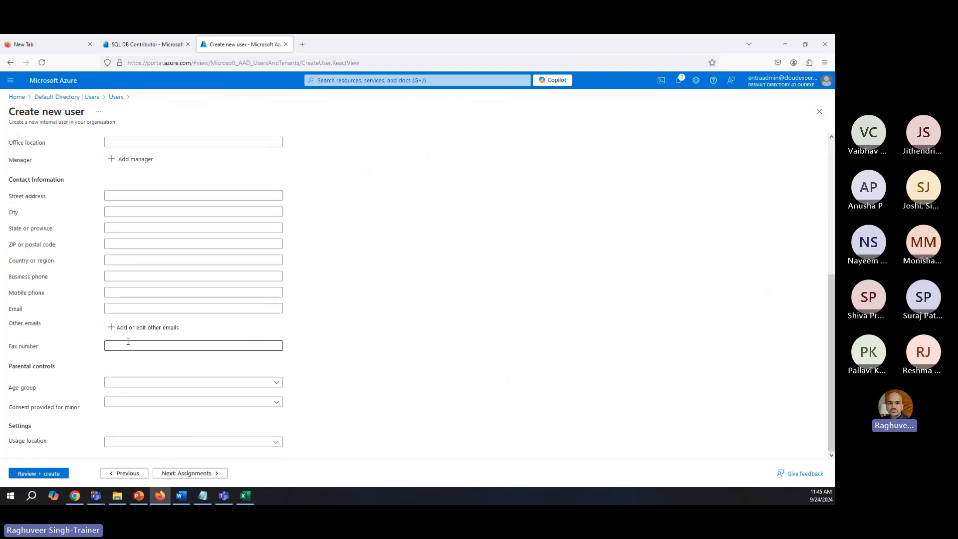
{"action": "left_click", "coordinate": [150, 443]}
{"action": "type", "text": "India"}
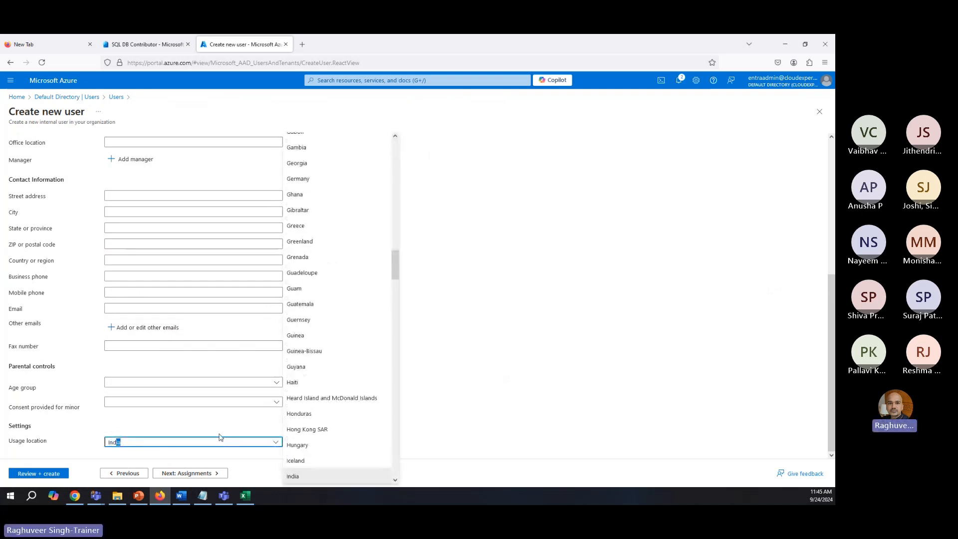
{"action": "scroll", "coordinate": [339, 374], "scroll_direction": "down", "scroll_amount": 3}
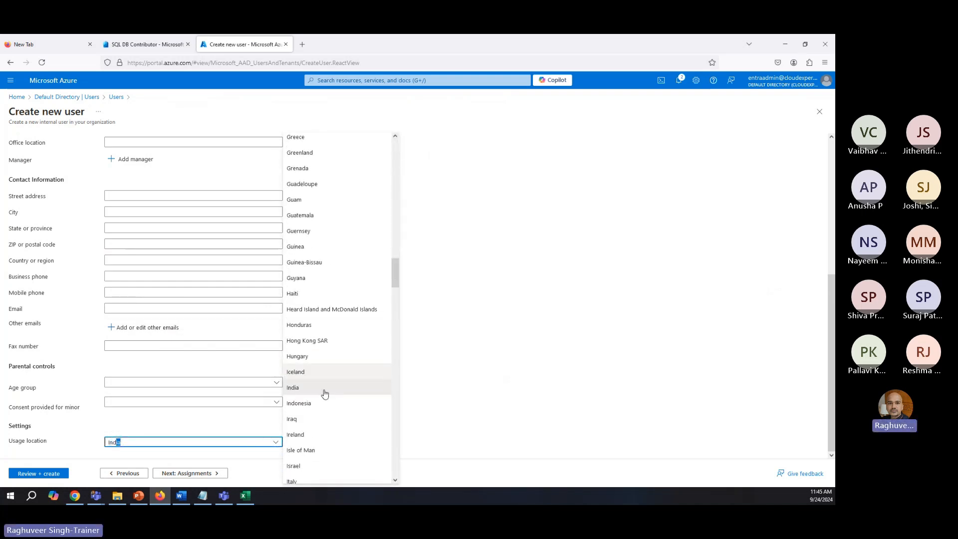
{"action": "left_click", "coordinate": [292, 388]}
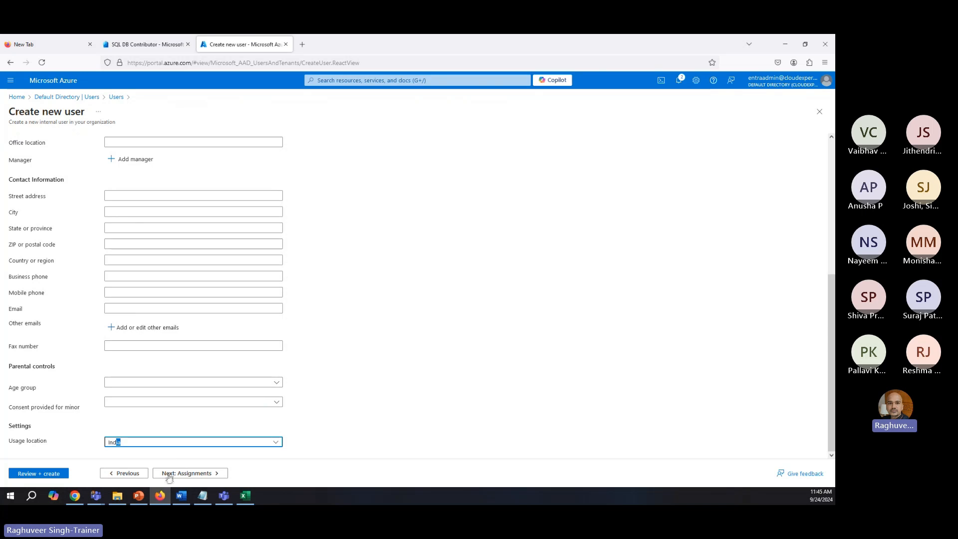
Skip assignments, review the new user and create it.
{"action": "left_click", "coordinate": [186, 476]}
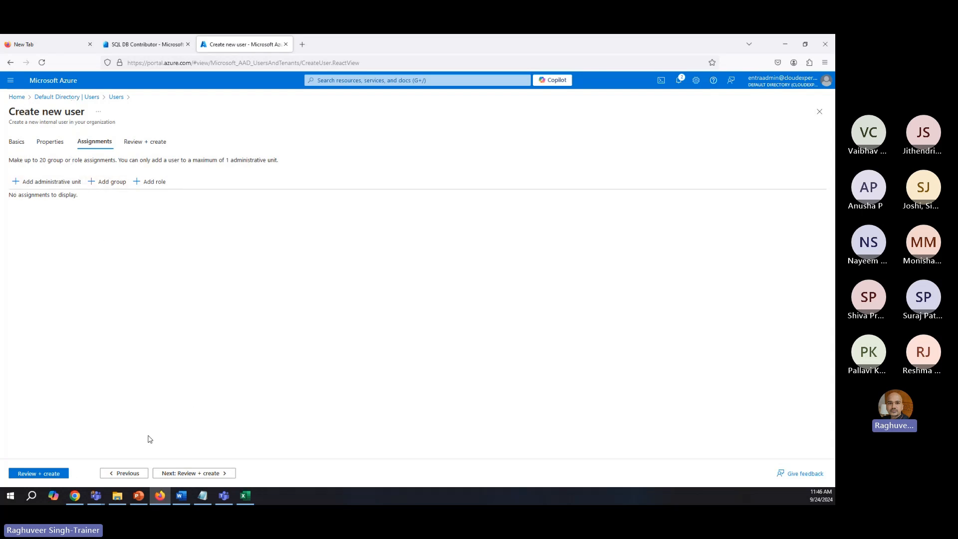
{"action": "left_click", "coordinate": [30, 474]}
{"action": "left_click", "coordinate": [27, 474]}
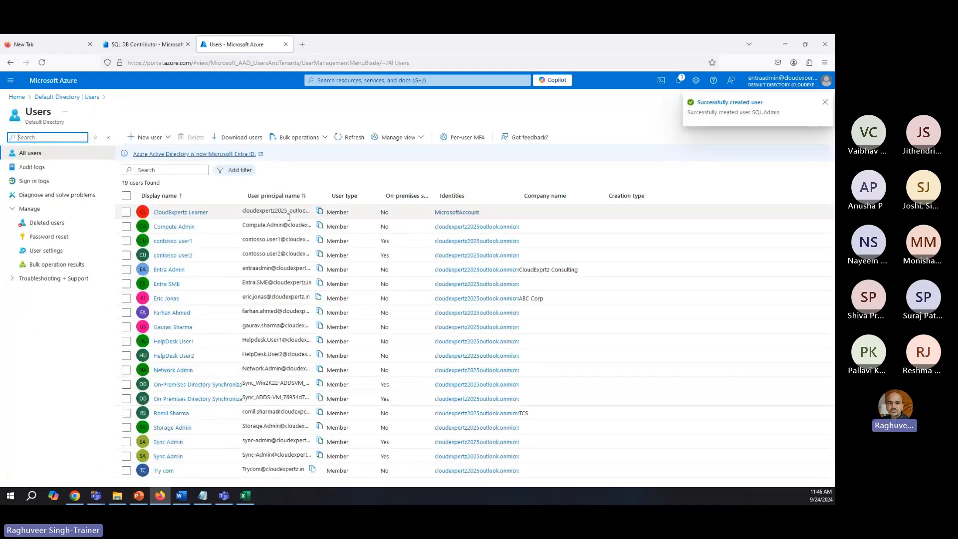
Refresh the SQL DB Contributor assignments and start a new assignment, showing the member picker.
{"action": "left_click", "coordinate": [145, 44]}
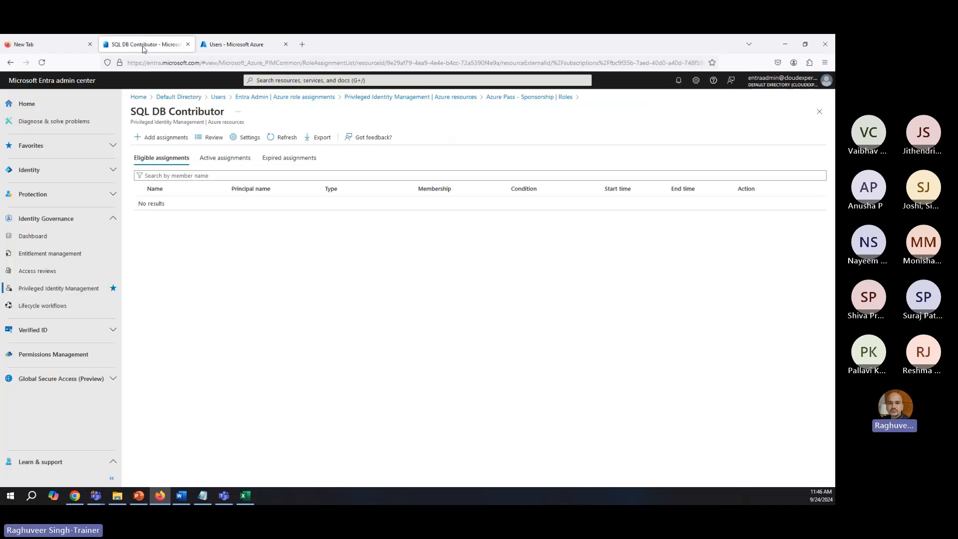
{"action": "left_click", "coordinate": [278, 138]}
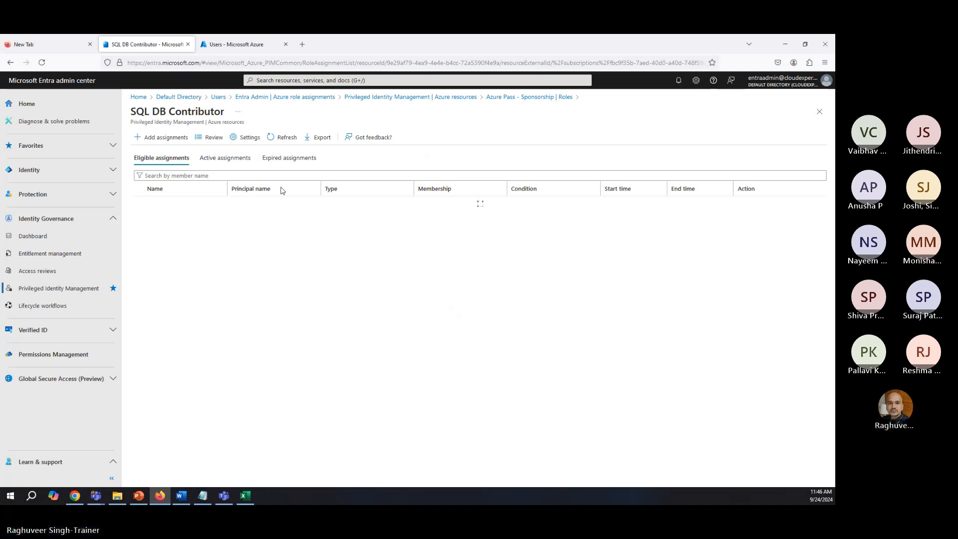
{"action": "left_click", "coordinate": [282, 138]}
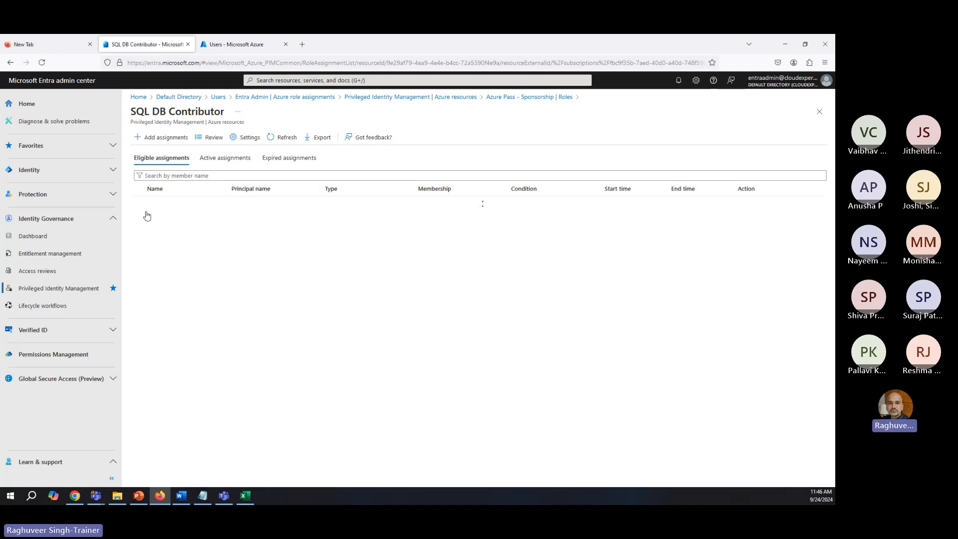
{"action": "left_click", "coordinate": [151, 138]}
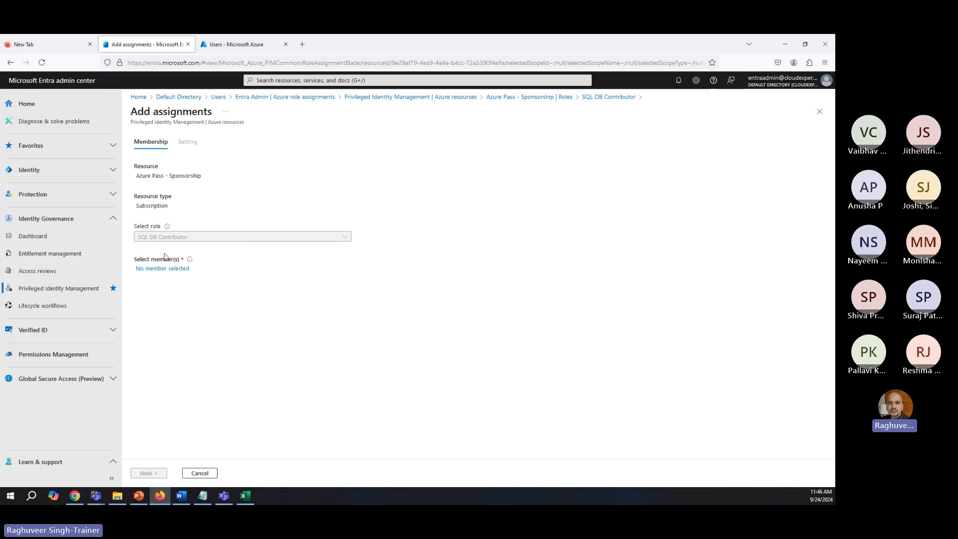
{"action": "left_click", "coordinate": [152, 269]}
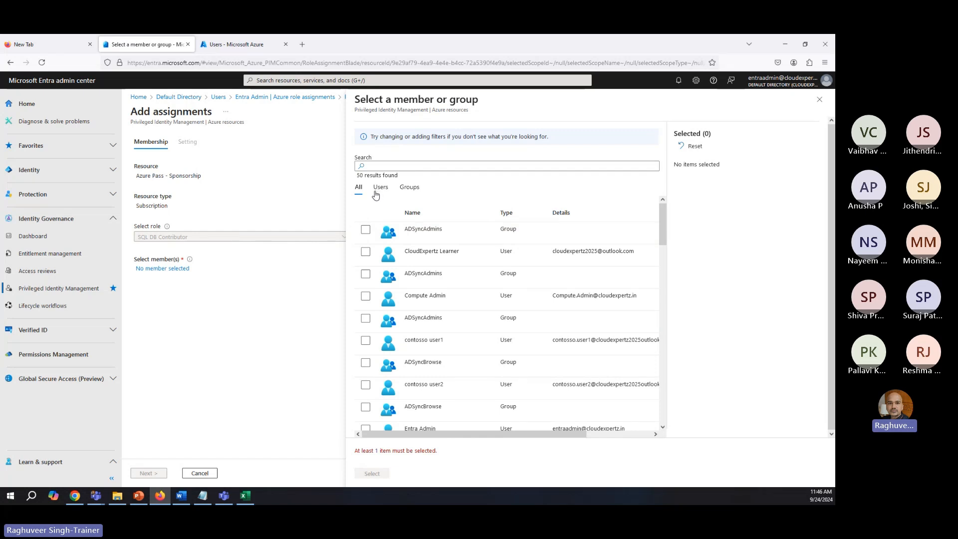
Pick the SQL admin user as the member and continue to the Eligible 09/24/2024–09/24/2025 settings.
{"action": "left_click", "coordinate": [394, 168]}
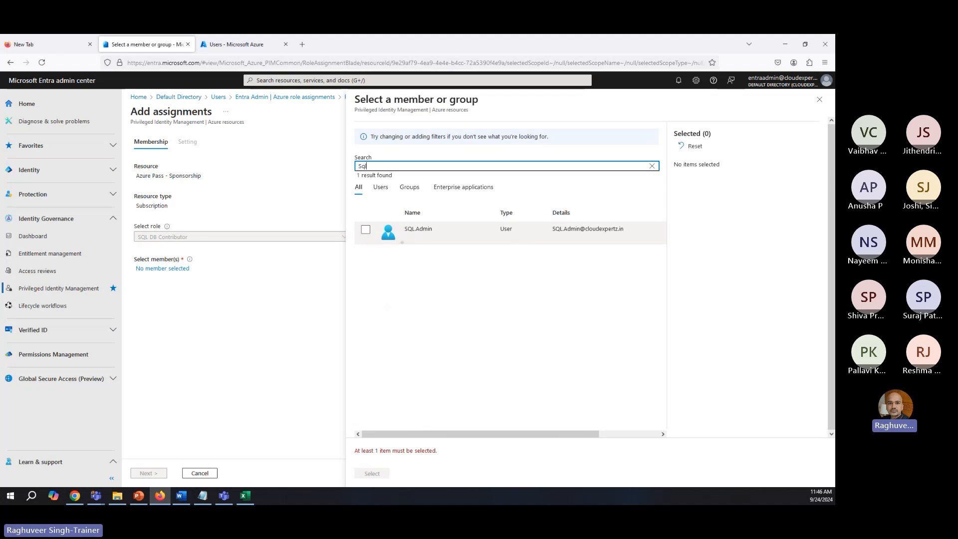
{"action": "left_click", "coordinate": [365, 230]}
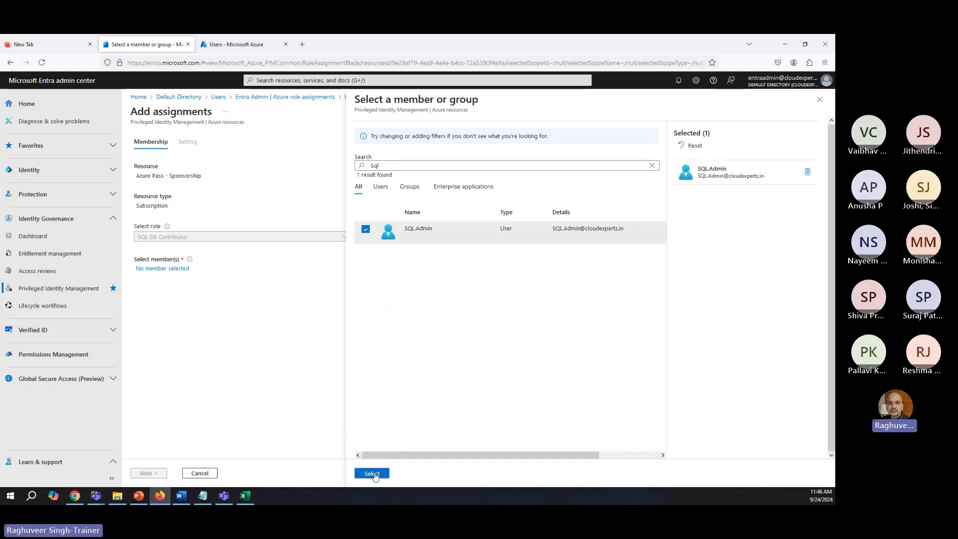
{"action": "left_click", "coordinate": [373, 473]}
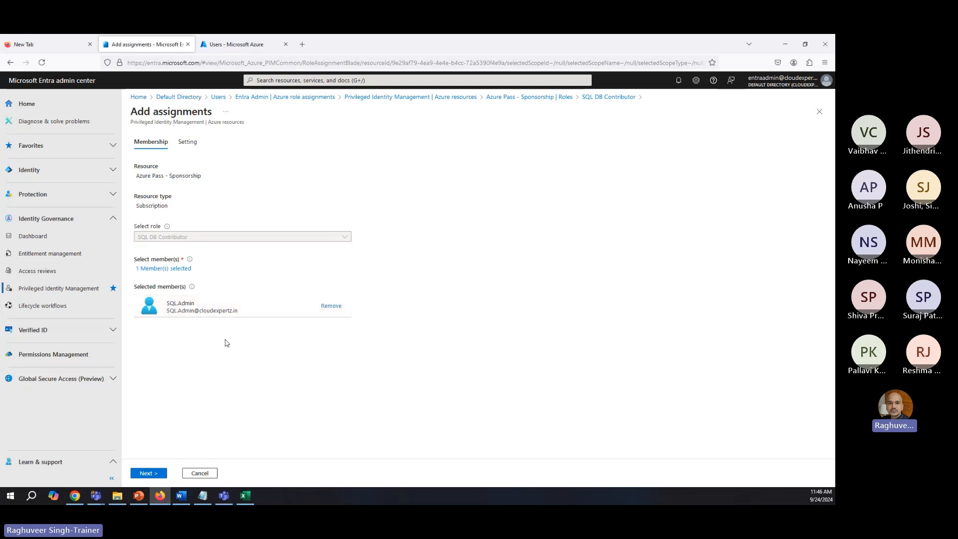
{"action": "left_click", "coordinate": [149, 473]}
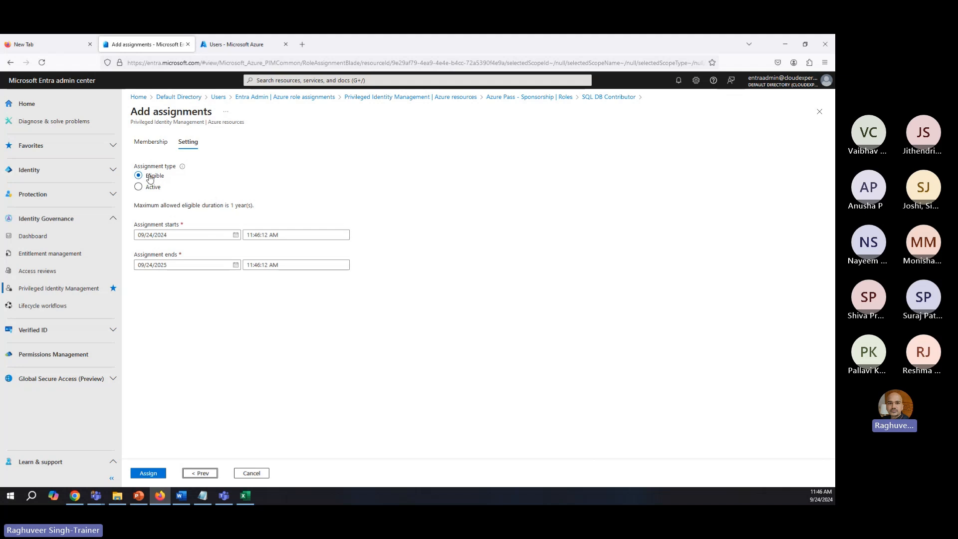
{"action": "left_click", "coordinate": [143, 190]}
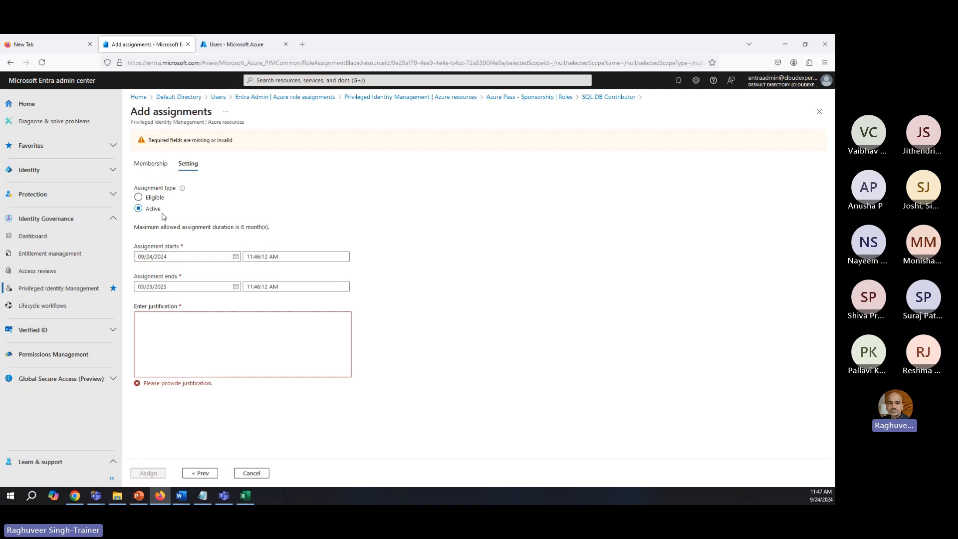
{"action": "left_click", "coordinate": [139, 197]}
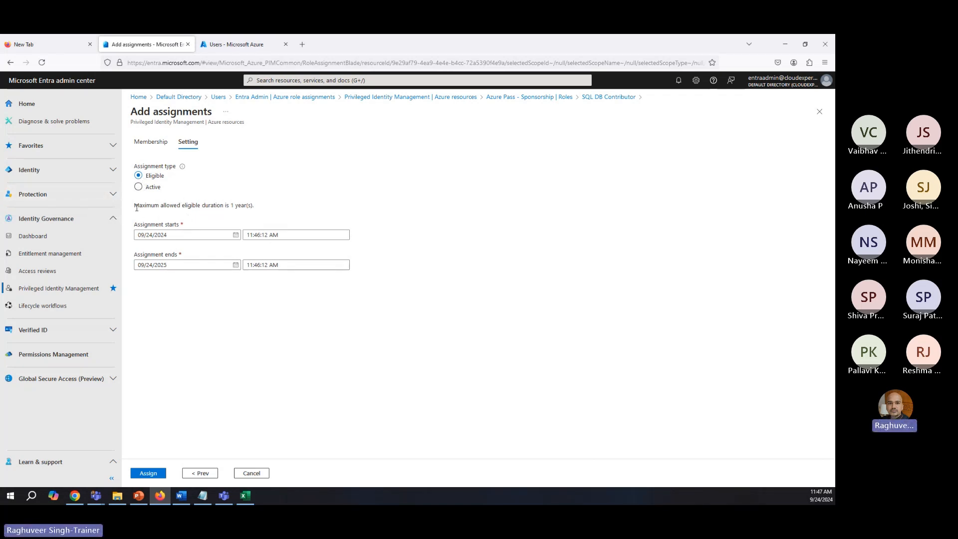
{"action": "left_click_drag", "start_coordinate": [136, 206], "coordinate": [245, 208]}
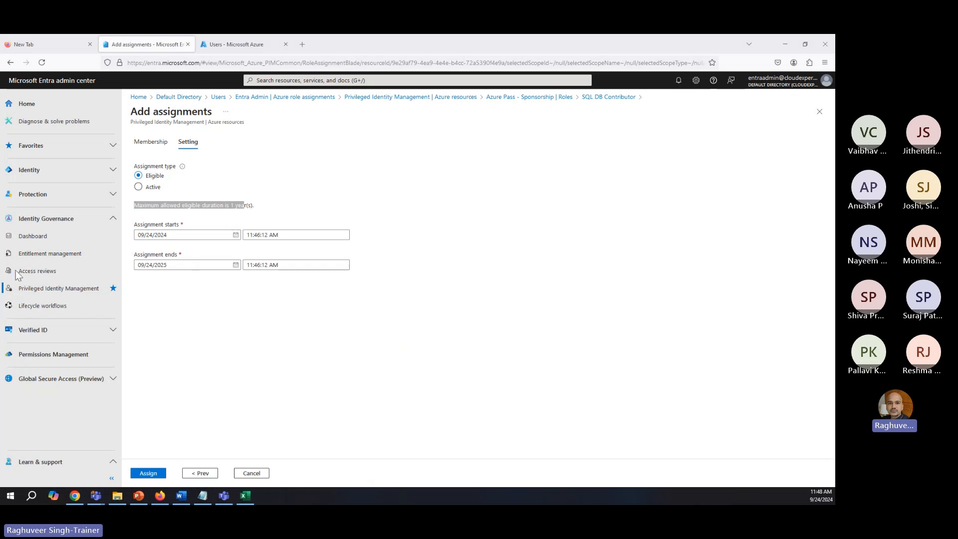
Change the eligible assignment dates to 09/30/2024 through 03/31/2025 and submit it.
{"action": "double_click", "coordinate": [149, 234]}
{"action": "key", "text": "BackSpace"}
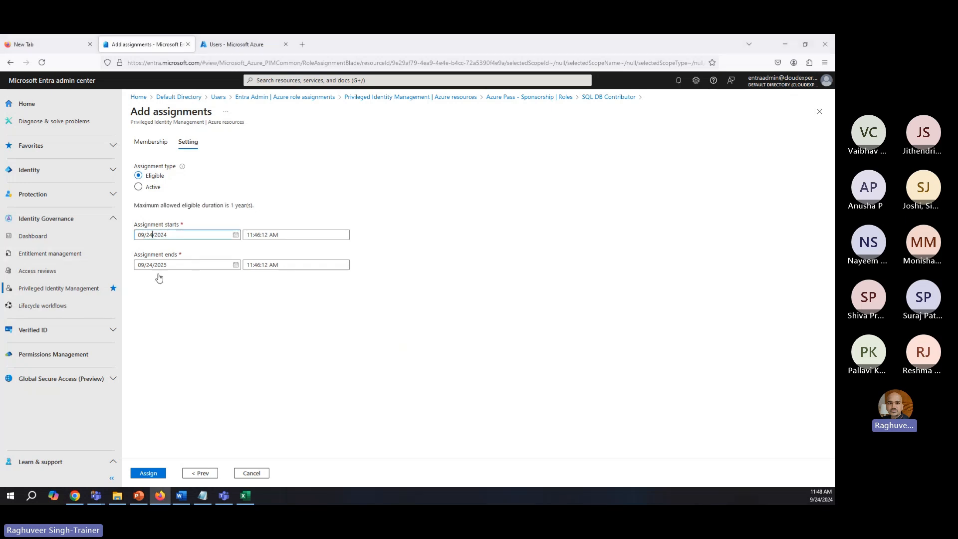
{"action": "type", "text": "3"}
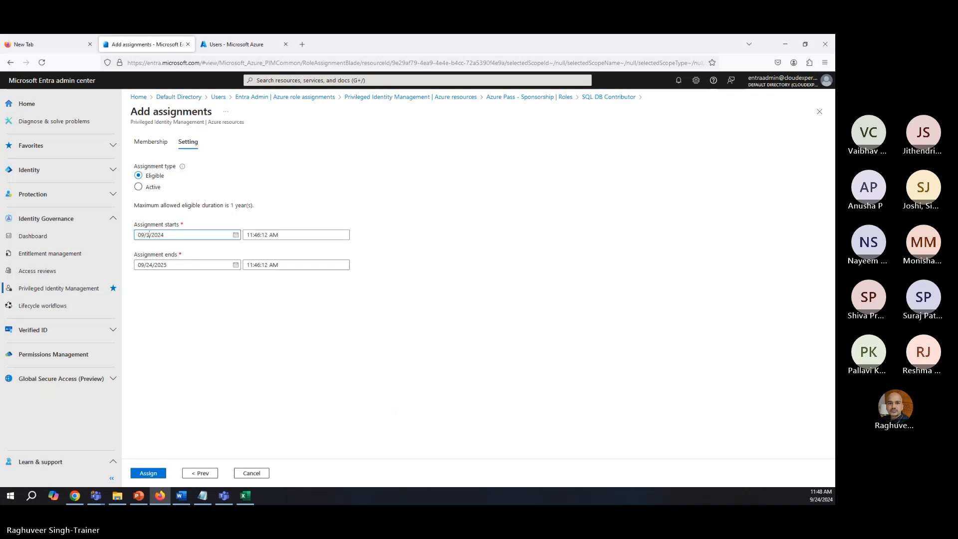
{"action": "type", "text": "0"}
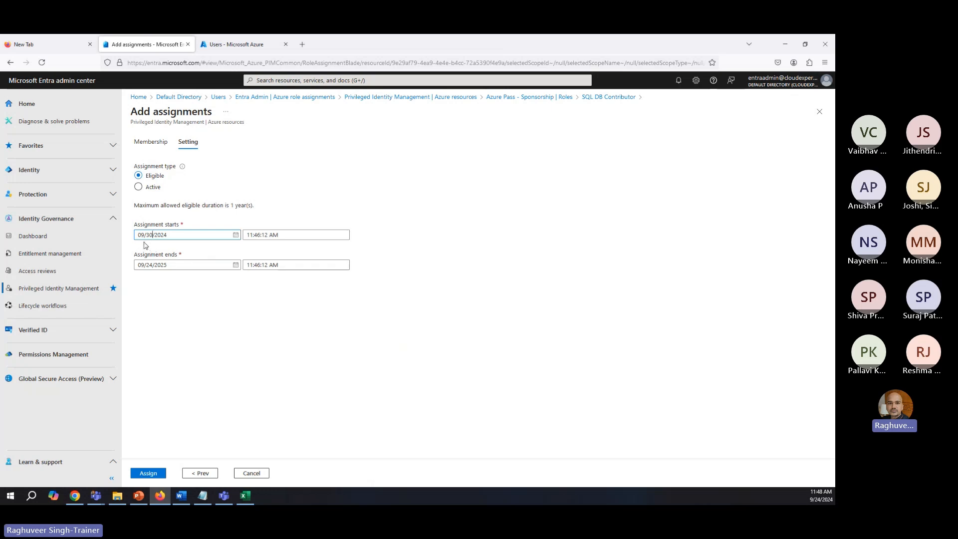
{"action": "left_click", "coordinate": [144, 265]}
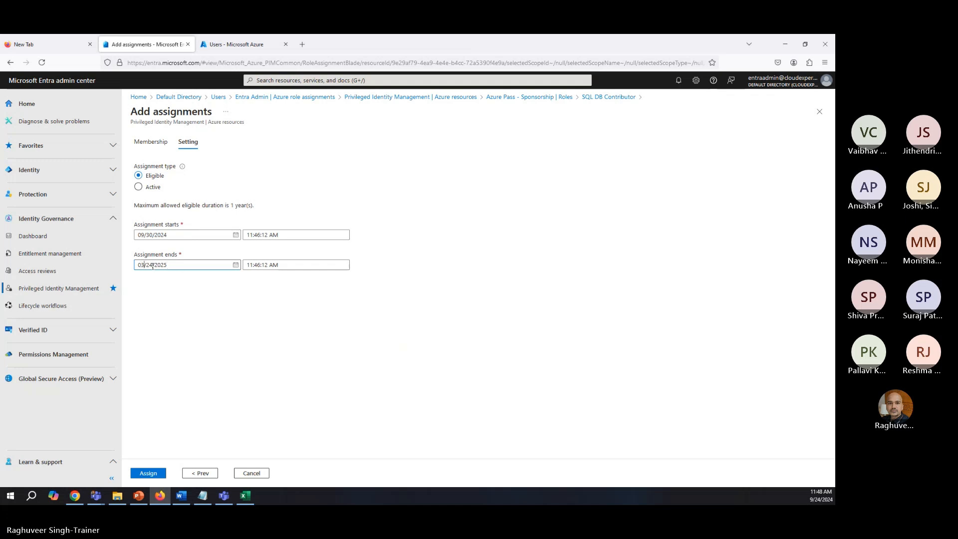
{"action": "key", "text": "BackSpace"}
{"action": "key", "text": "BackSpace"}
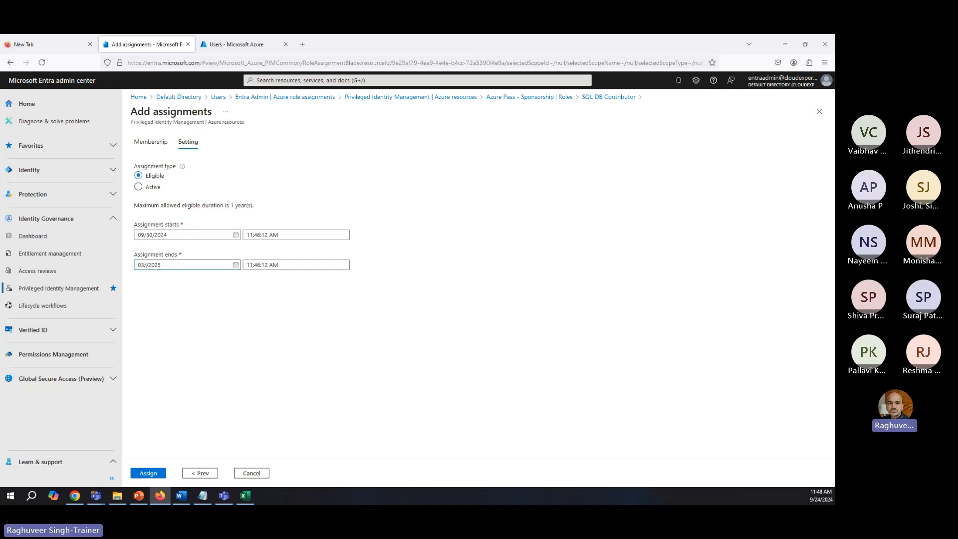
{"action": "type", "text": "31"}
{"action": "left_click", "coordinate": [148, 476]}
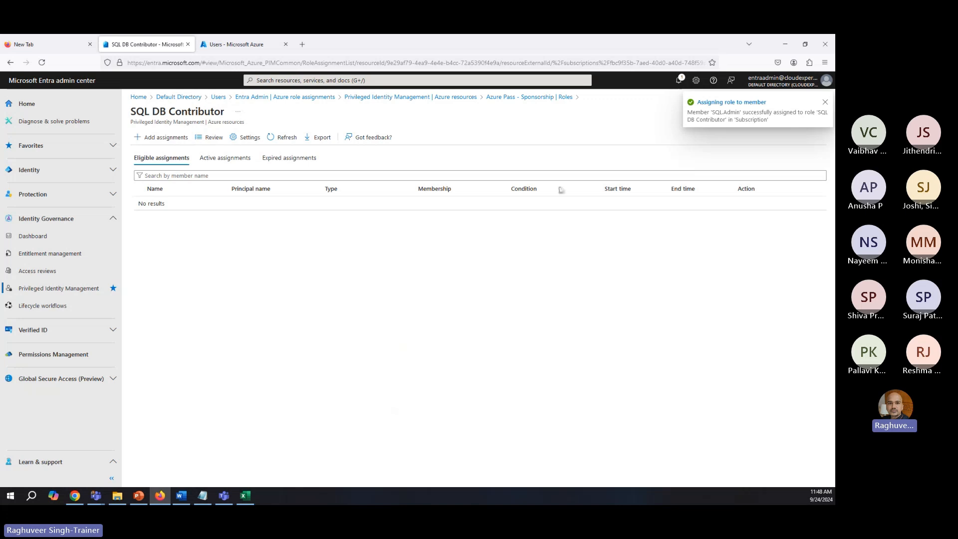
Refresh the SQL DB Contributor eligible assignments list several times.
{"action": "left_click", "coordinate": [285, 139]}
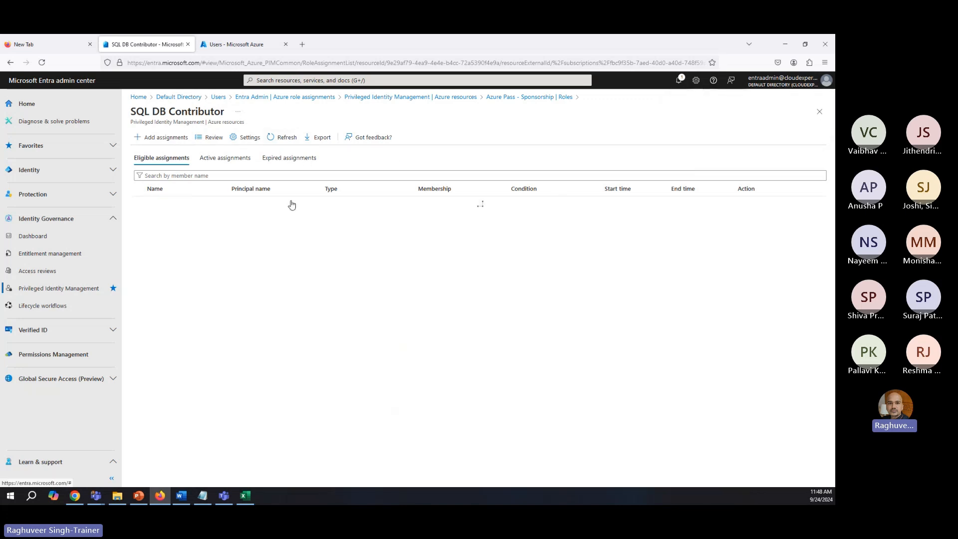
{"action": "left_click", "coordinate": [280, 143]}
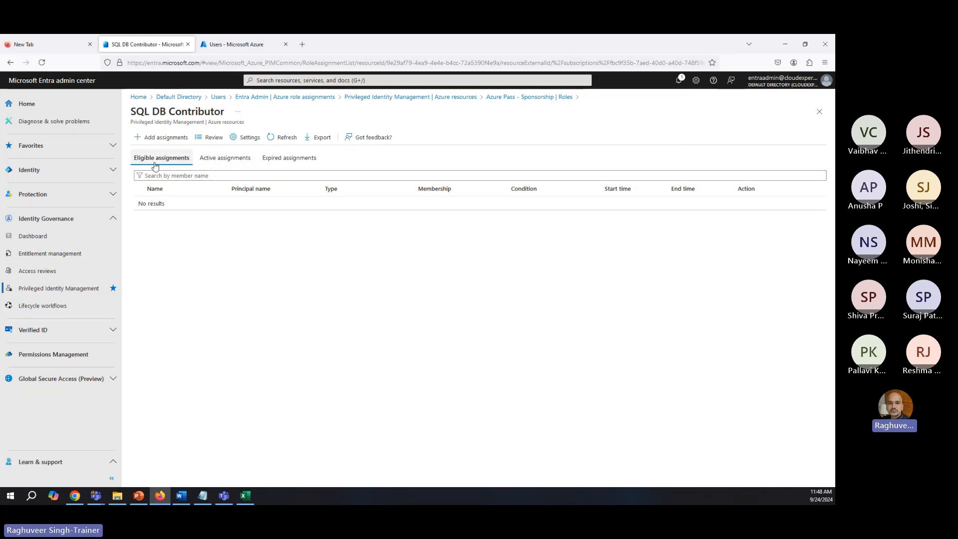
{"action": "left_click", "coordinate": [272, 142]}
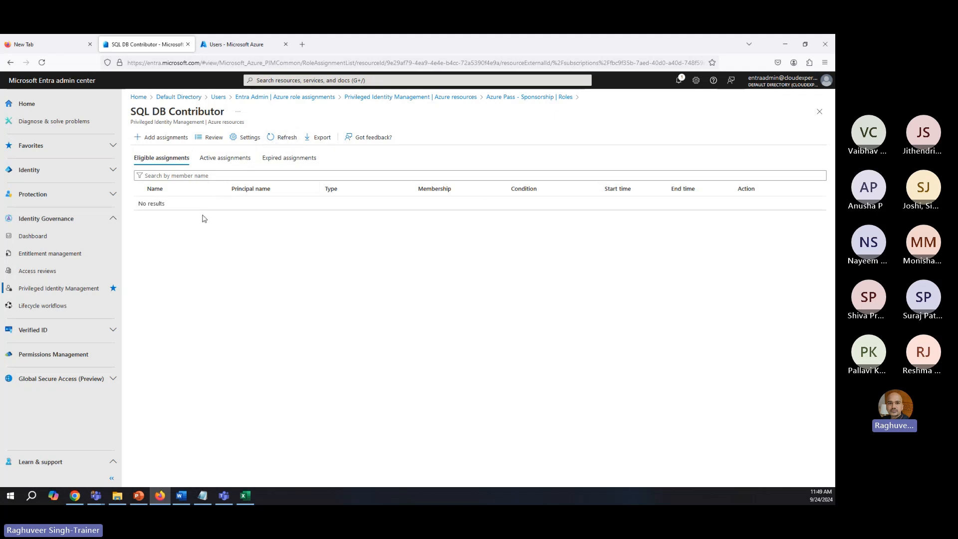
{"action": "left_click", "coordinate": [280, 137]}
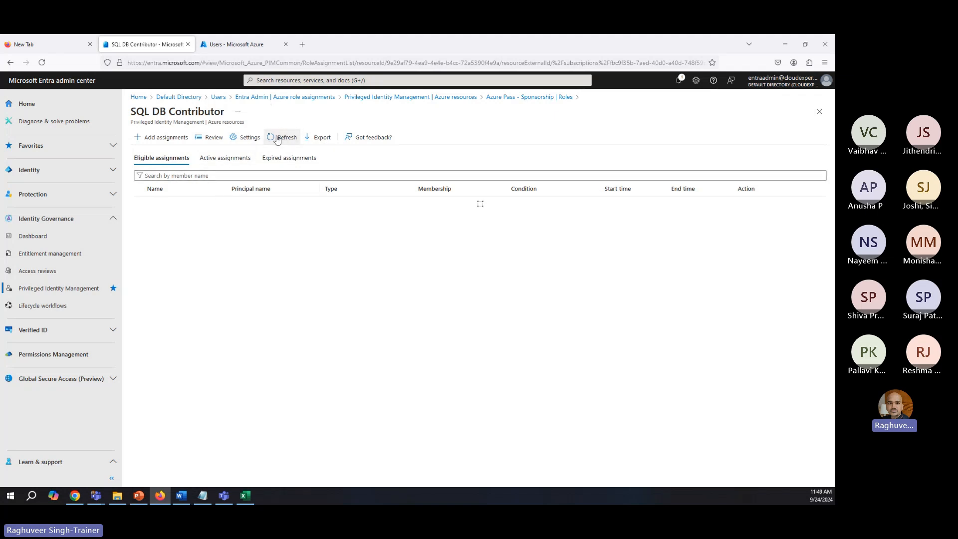
Check the role's Active and Expired assignments, then reload the still-empty eligible list.
{"action": "left_click", "coordinate": [222, 160]}
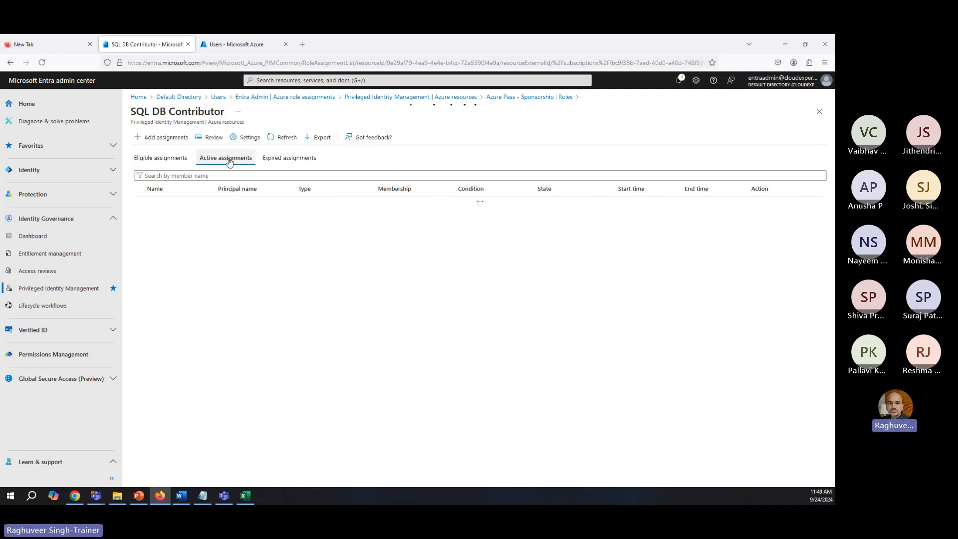
{"action": "left_click_drag", "start_coordinate": [131, 111], "coordinate": [230, 112]}
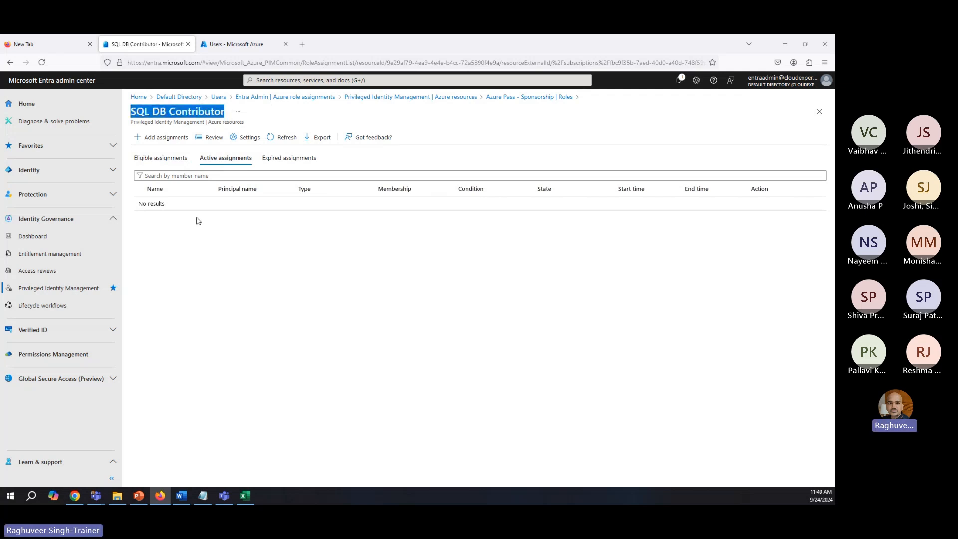
{"action": "left_click", "coordinate": [288, 158]}
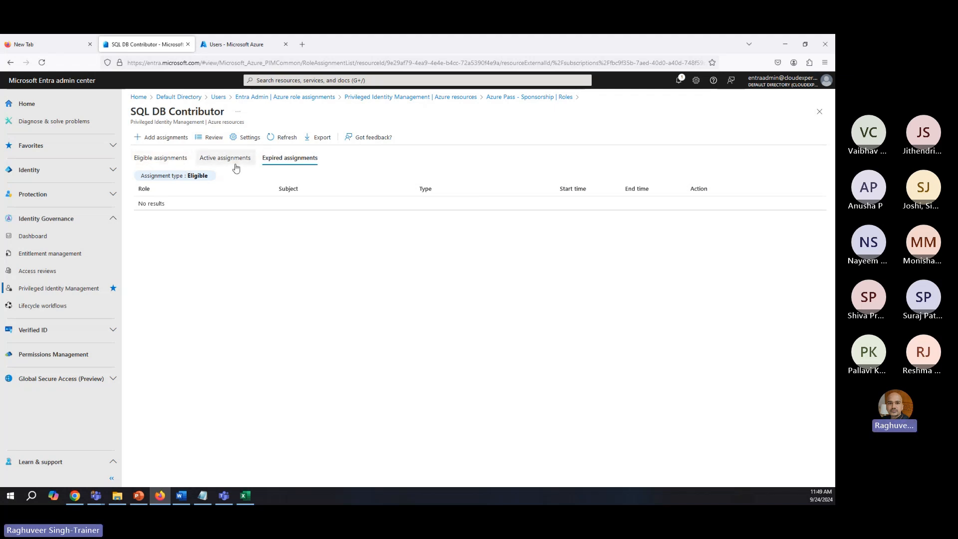
{"action": "left_click", "coordinate": [164, 160]}
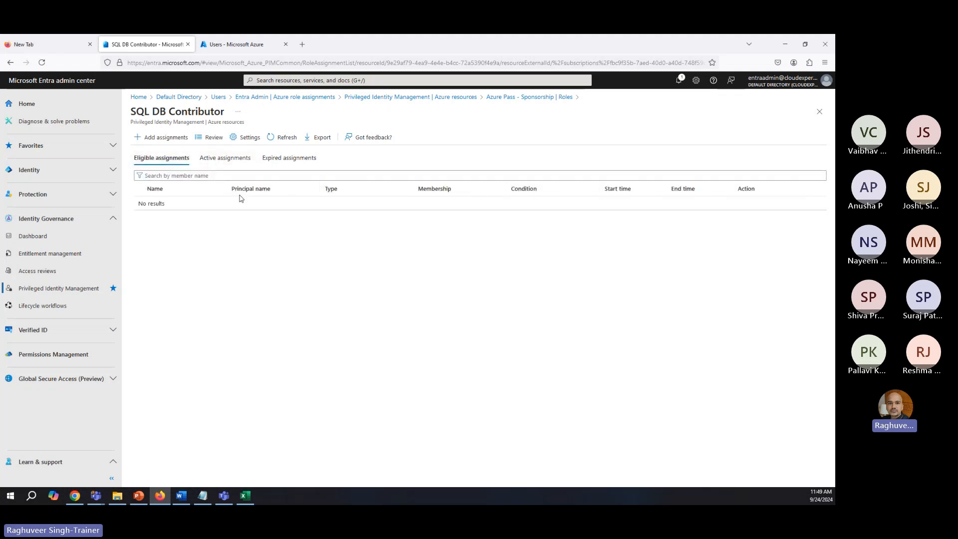
{"action": "left_click", "coordinate": [272, 136]}
Select the SQL DB Contributor role name and launch a new Microsoft Edge window.
{"action": "left_click_drag", "start_coordinate": [131, 111], "coordinate": [220, 112]}
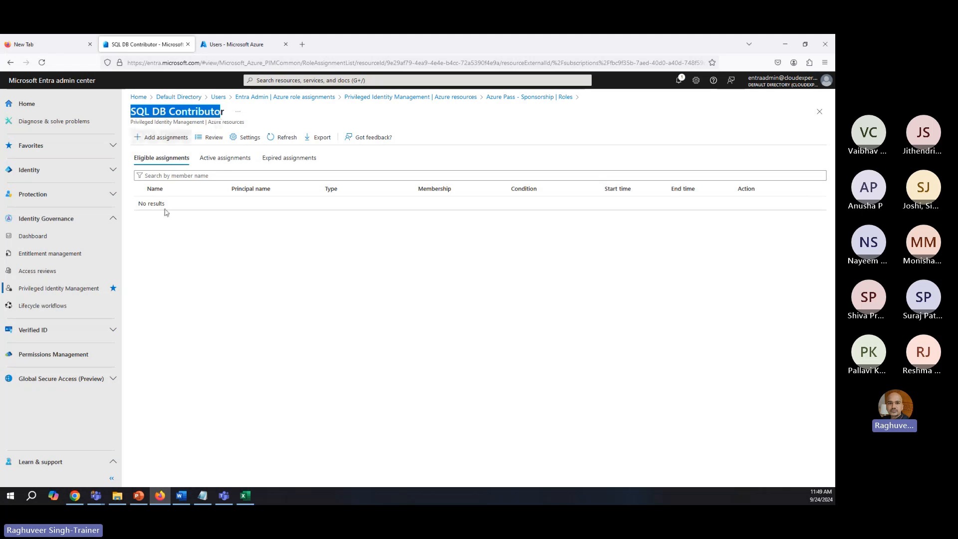
{"action": "left_click", "coordinate": [236, 480]}
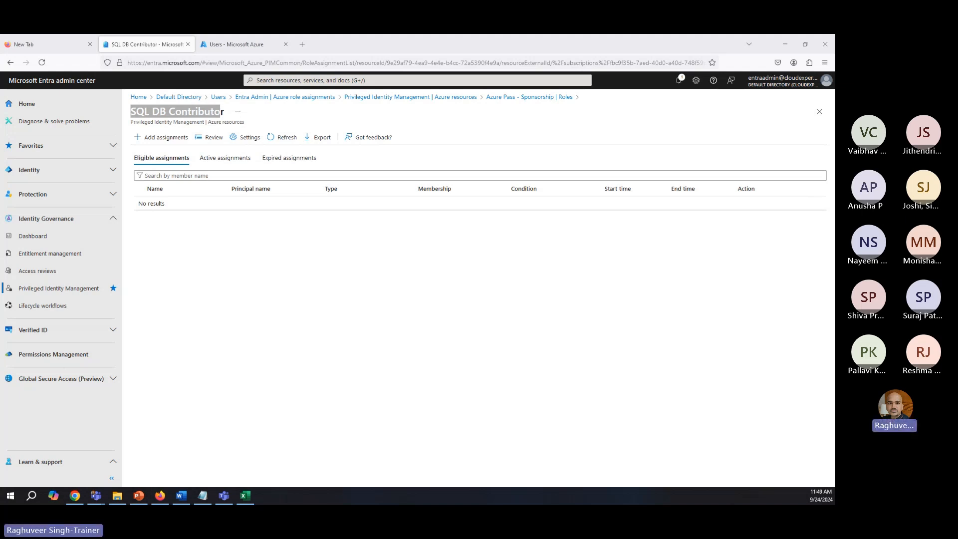
{"action": "left_click", "coordinate": [117, 173]}
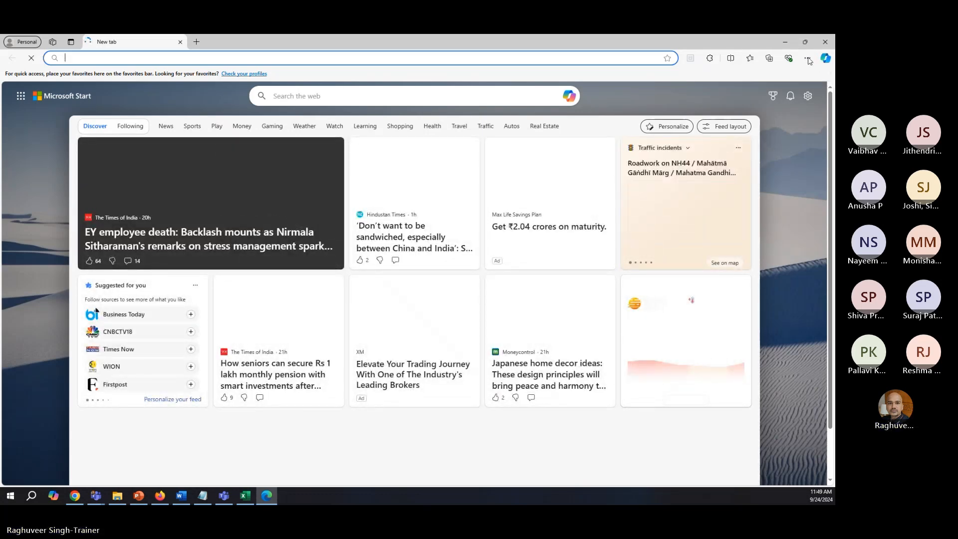
Open an InPrivate window and go to the Azure portal sign-in.
{"action": "left_click", "coordinate": [807, 59]}
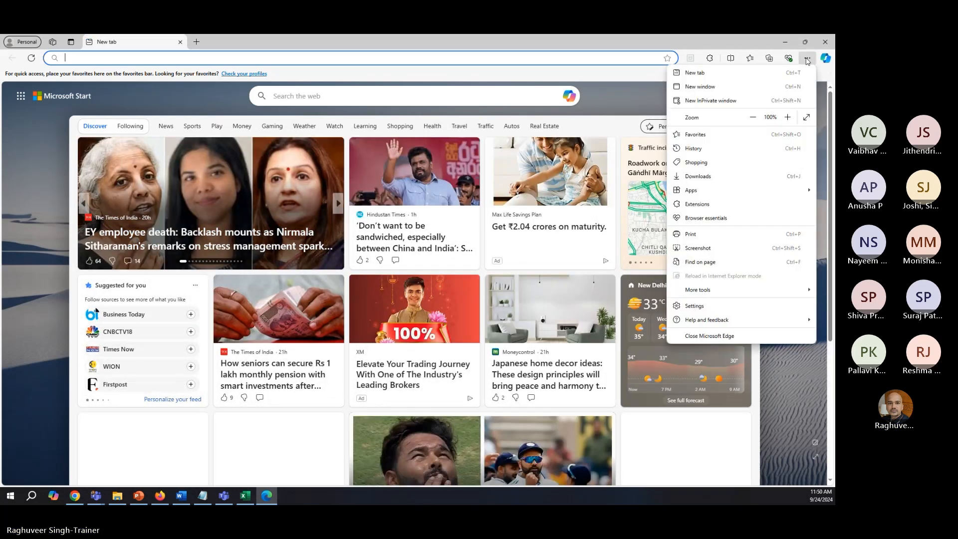
{"action": "left_click", "coordinate": [700, 100]}
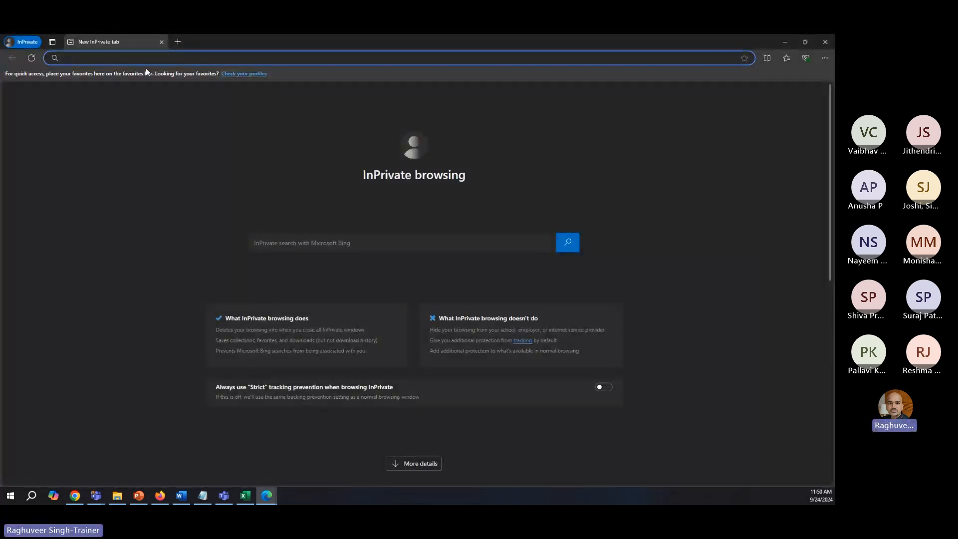
{"action": "type", "text": "por"}
{"action": "key", "text": "Return"}
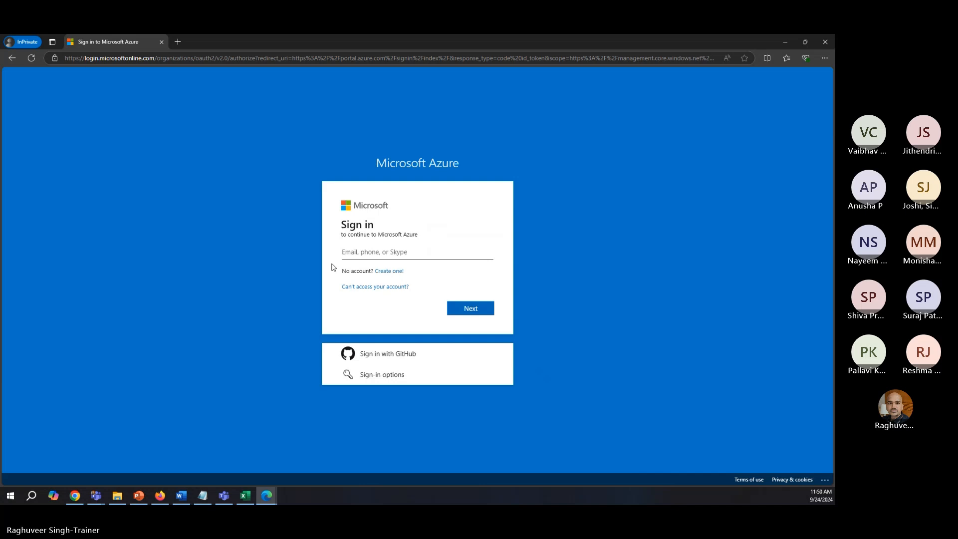
Enter the SQL admin account's sign-in e-mail, correcting a typo, then switch to the Word notes.
{"action": "left_click", "coordinate": [377, 252]}
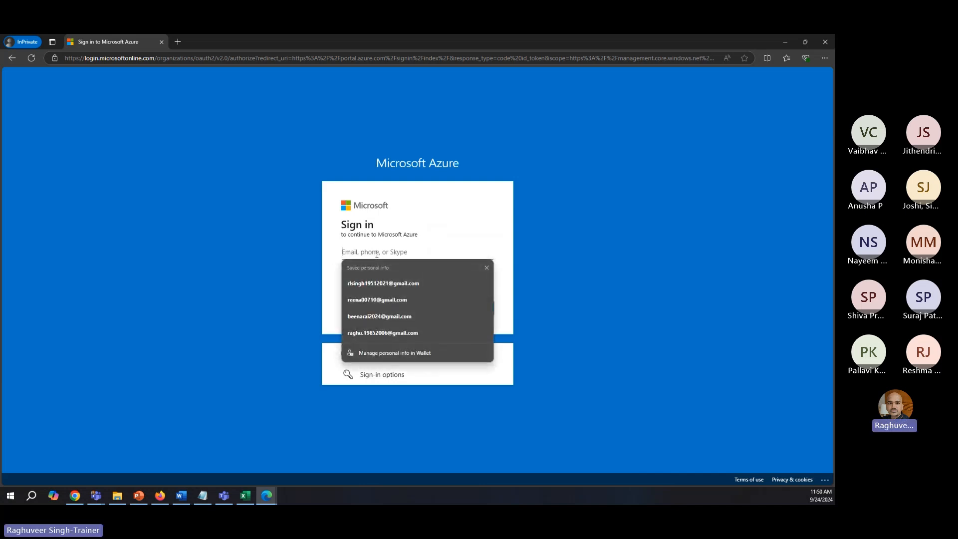
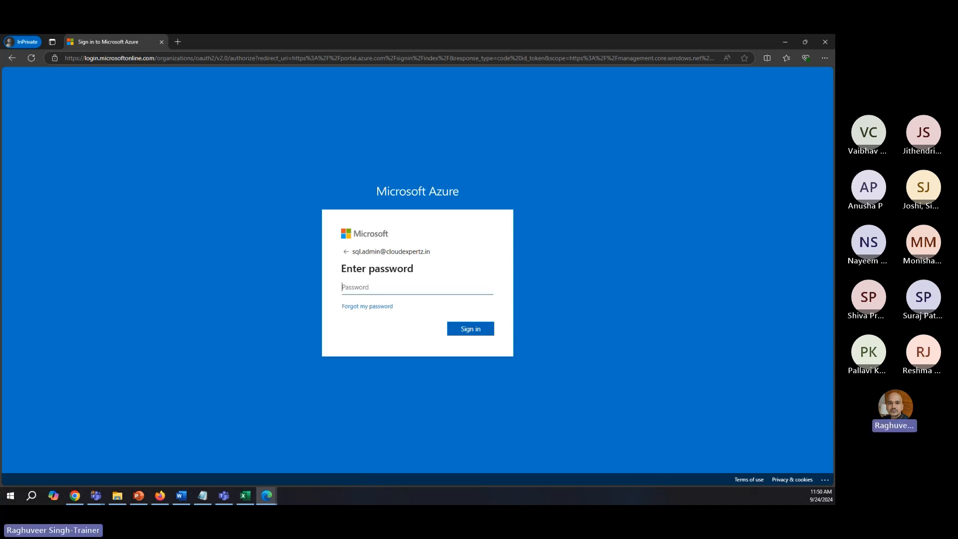
{"action": "key", "text": "alt+Tab"}
{"action": "key", "text": "alt+Tab"}
{"action": "key", "text": "alt+Tab"}
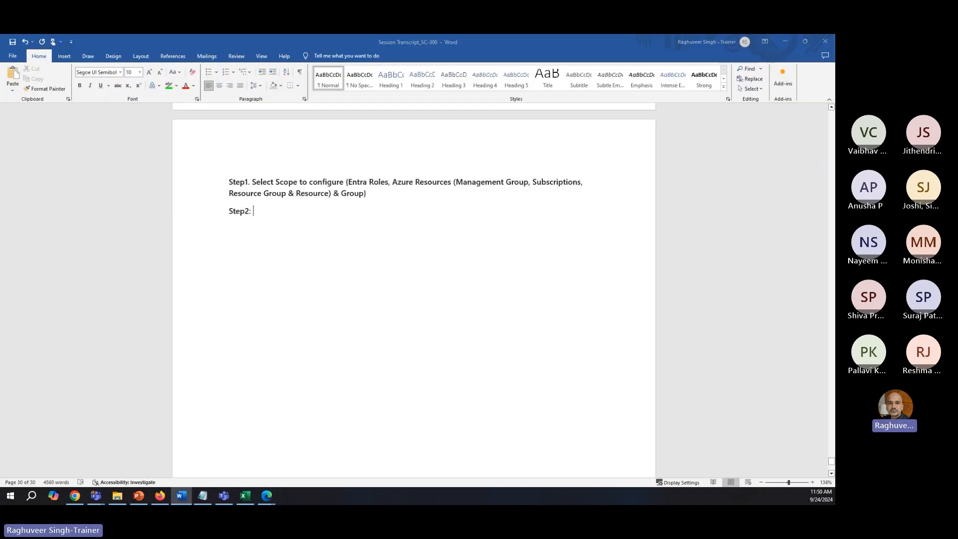
{"action": "key", "text": "alt+Tab"}
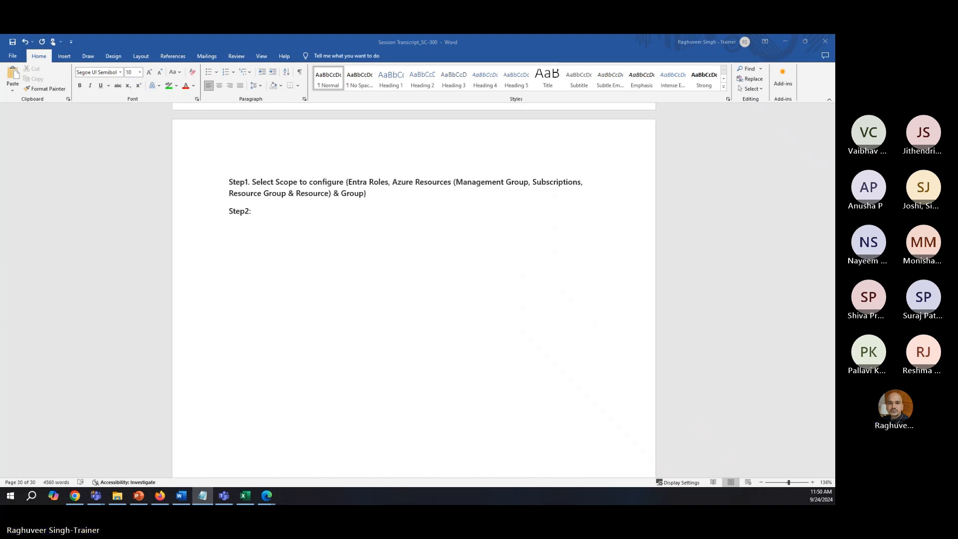
Paste the admin account's password from the Word notes into the Azure sign-in.
{"action": "left_click", "coordinate": [259, 305]}
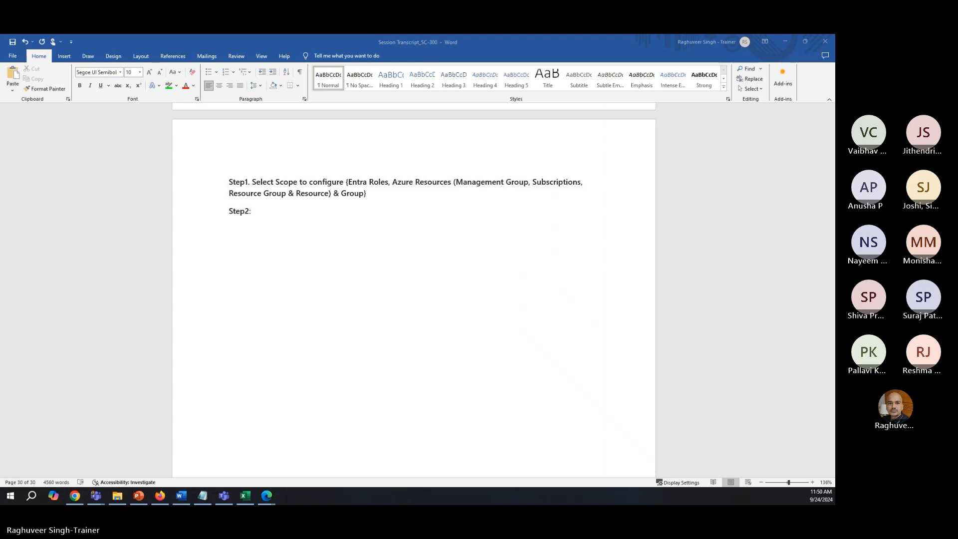
{"action": "key", "text": "alt+Tab"}
{"action": "key", "text": "ctrl+v"}
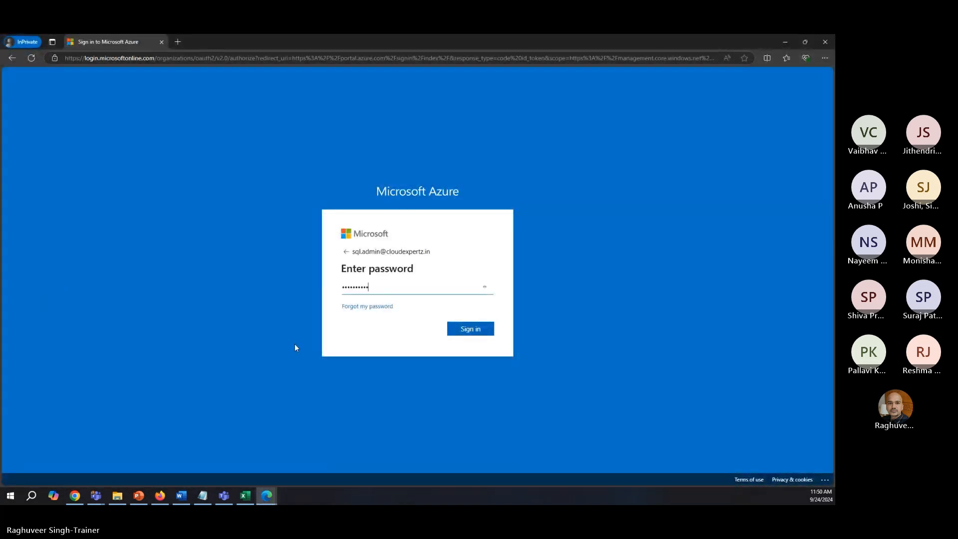
Sign in and fill the current, new and confirm password fields of the forced update.
{"action": "left_click", "coordinate": [470, 336]}
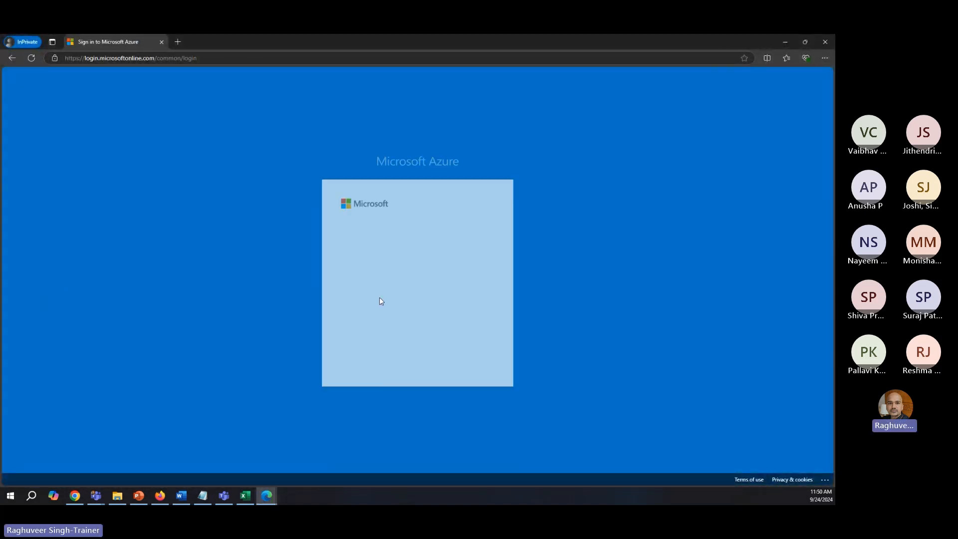
{"action": "key", "text": "ctrl+v"}
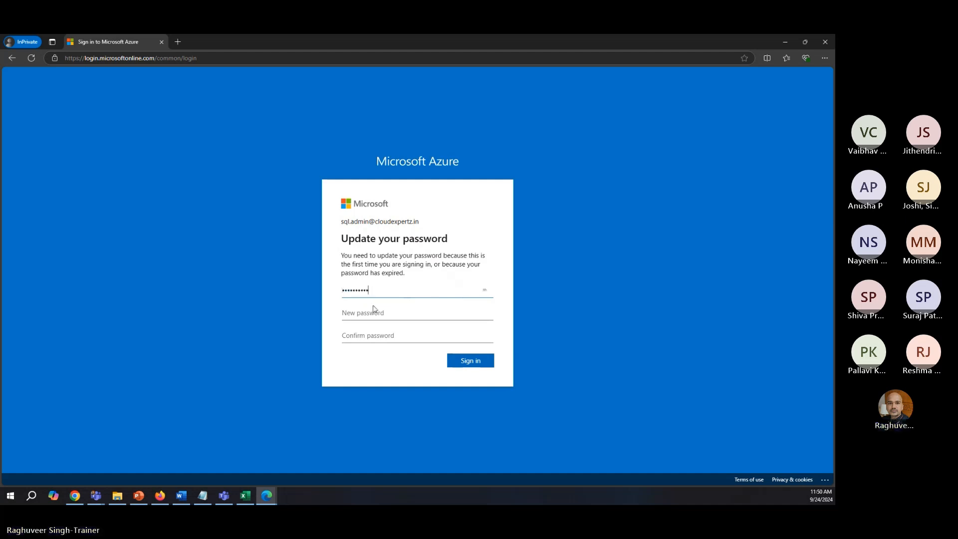
{"action": "left_click", "coordinate": [372, 309]}
{"action": "key", "text": "ctrl+v"}
{"action": "left_click", "coordinate": [365, 337]}
{"action": "key", "text": "ctrl+v"}
Append 1 to the new password, submit it, and decline staying signed in permanently.
{"action": "left_click", "coordinate": [386, 308]}
{"action": "type", "text": "1"}
{"action": "key", "text": "Return"}
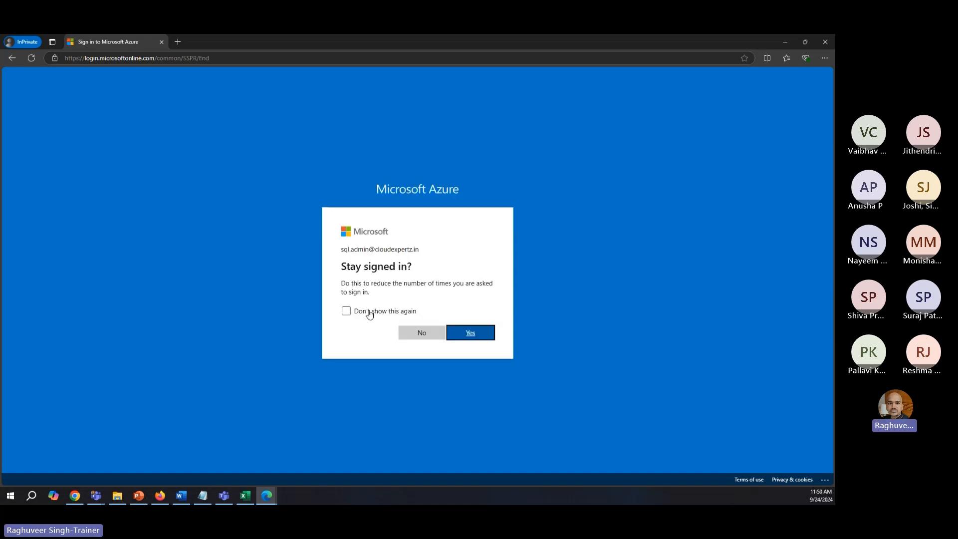
{"action": "left_click", "coordinate": [369, 313]}
{"action": "left_click", "coordinate": [421, 332]}
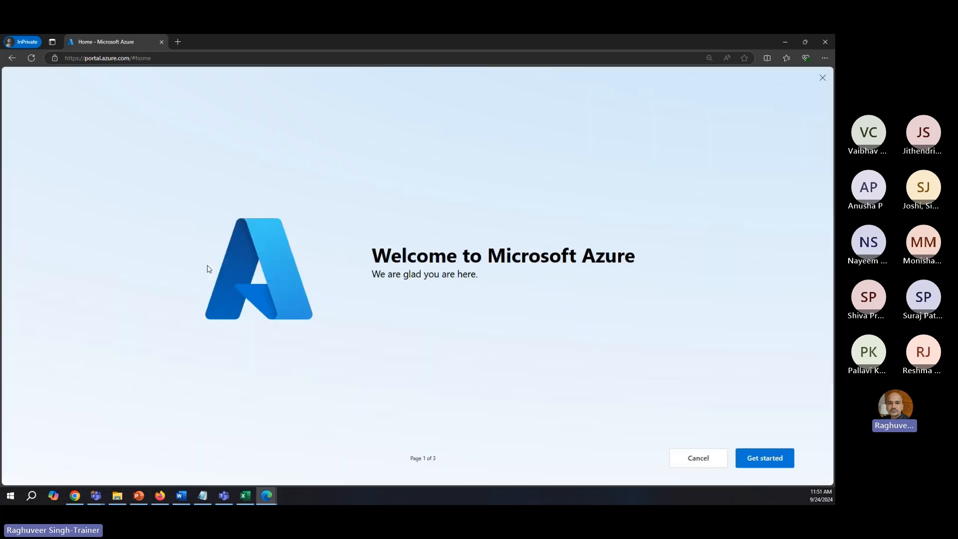
Dismiss the welcome tour and open Subscriptions via a 'sub' search, finding none.
{"action": "left_click", "coordinate": [698, 455]}
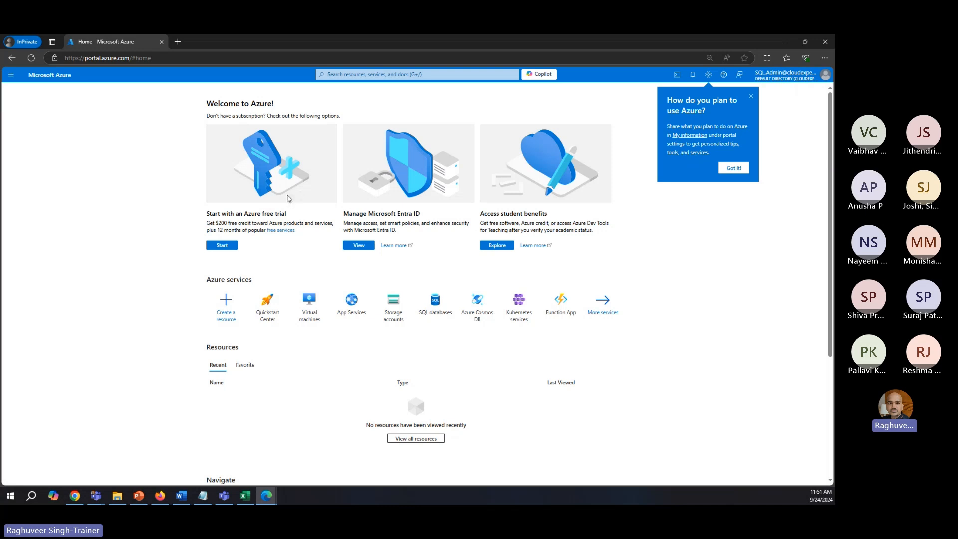
{"action": "left_click", "coordinate": [343, 75]}
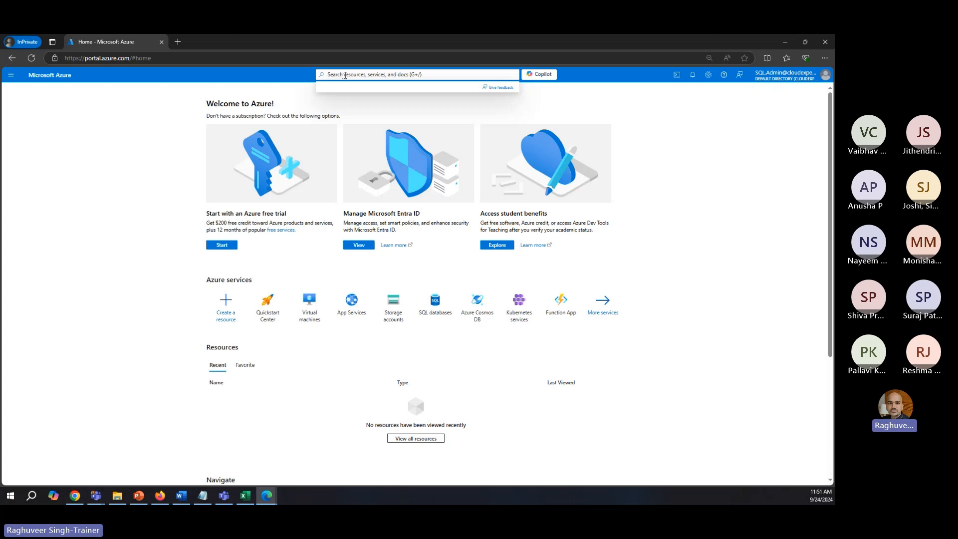
{"action": "type", "text": "sub"}
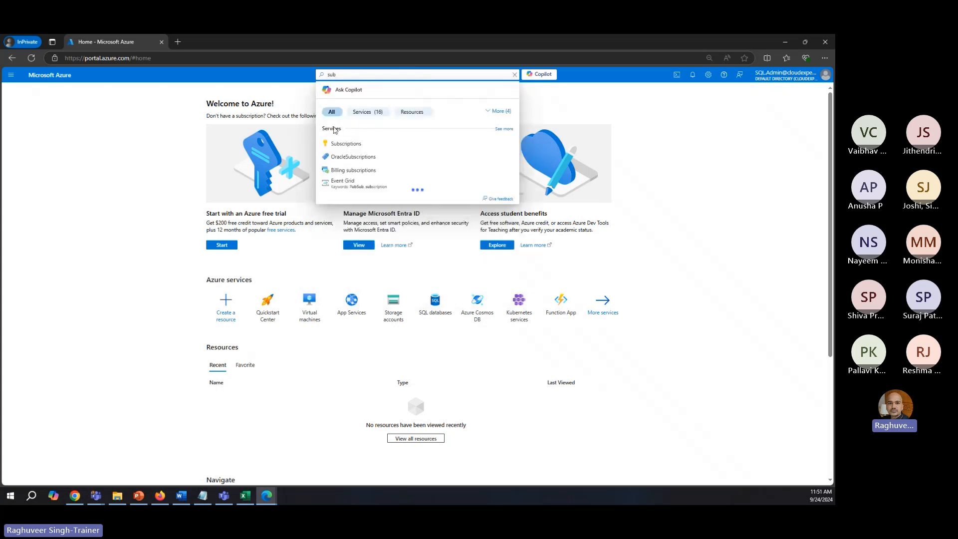
{"action": "left_click", "coordinate": [337, 143]}
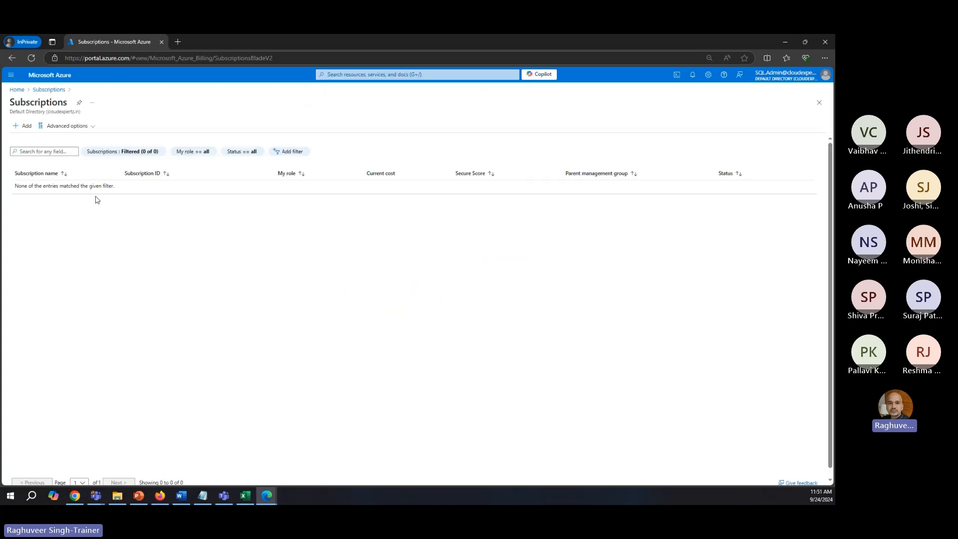
Search 'pim' and open Microsoft Entra Privileged Identity Management.
{"action": "left_click", "coordinate": [354, 75]}
{"action": "type", "text": "pim"}
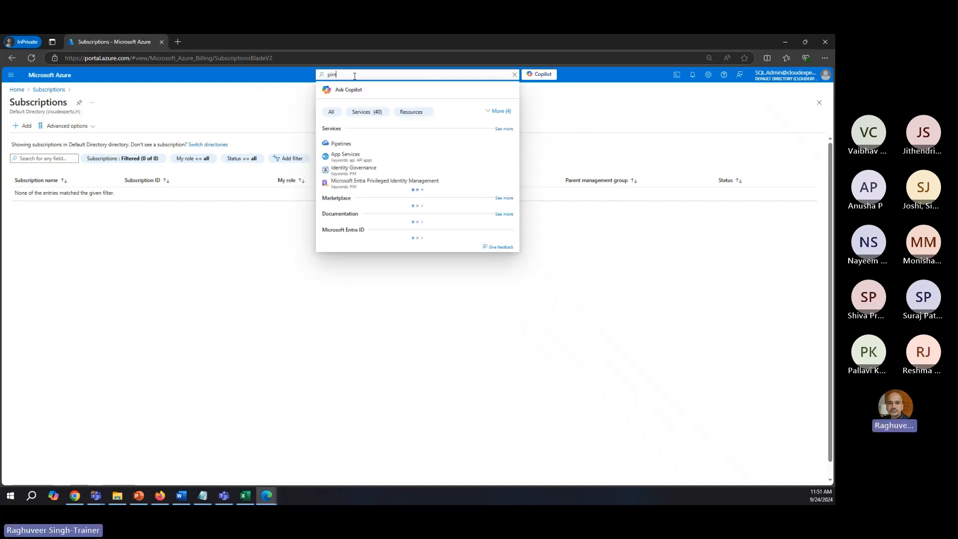
{"action": "left_click", "coordinate": [336, 154]}
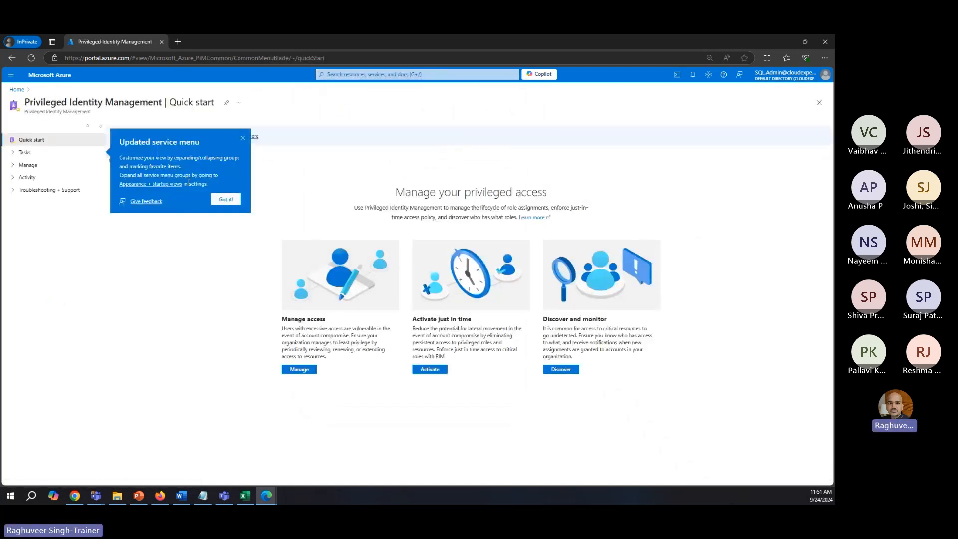
Check PIM My roles for eligible Microsoft Entra and Azure resource roles, finding none.
{"action": "left_click", "coordinate": [243, 137]}
{"action": "left_click", "coordinate": [14, 166]}
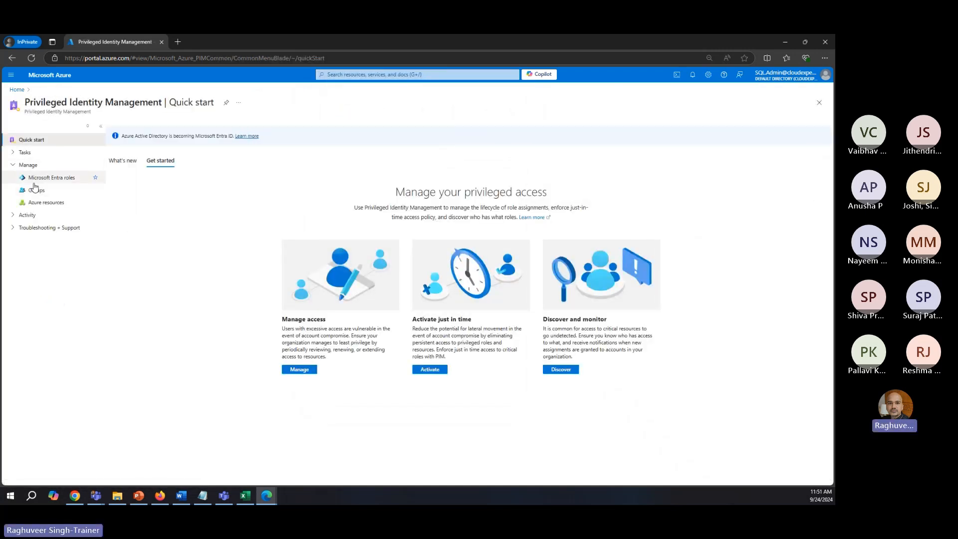
{"action": "left_click", "coordinate": [23, 152]}
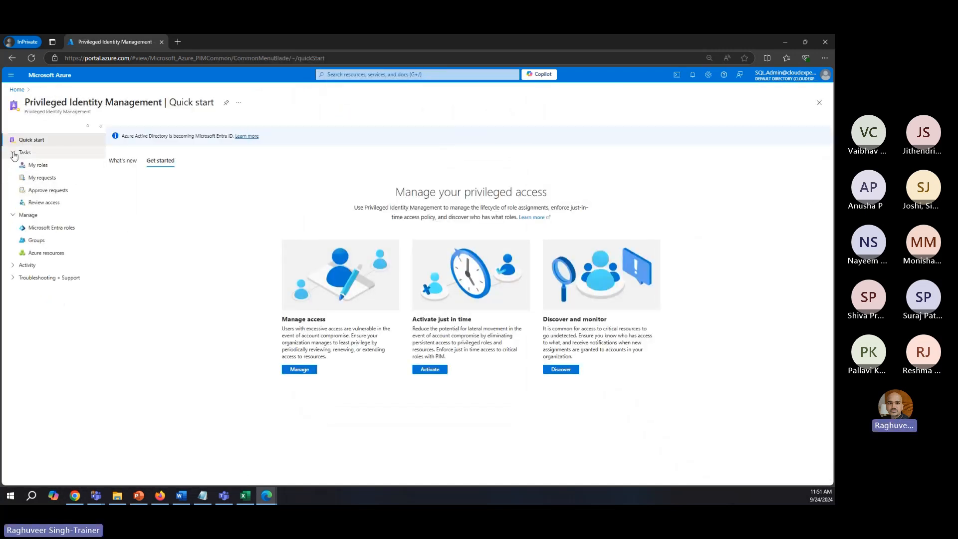
{"action": "left_click", "coordinate": [42, 166]}
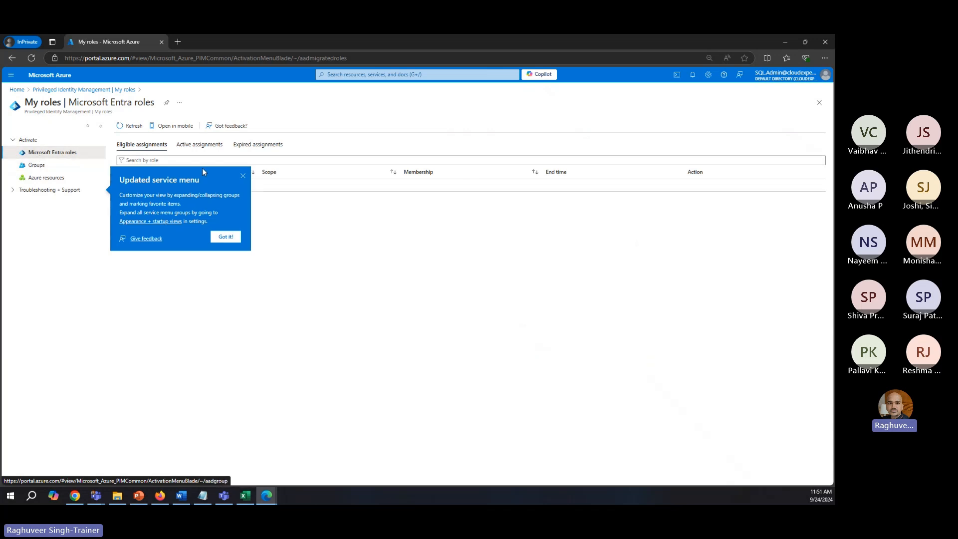
{"action": "left_click", "coordinate": [243, 176]}
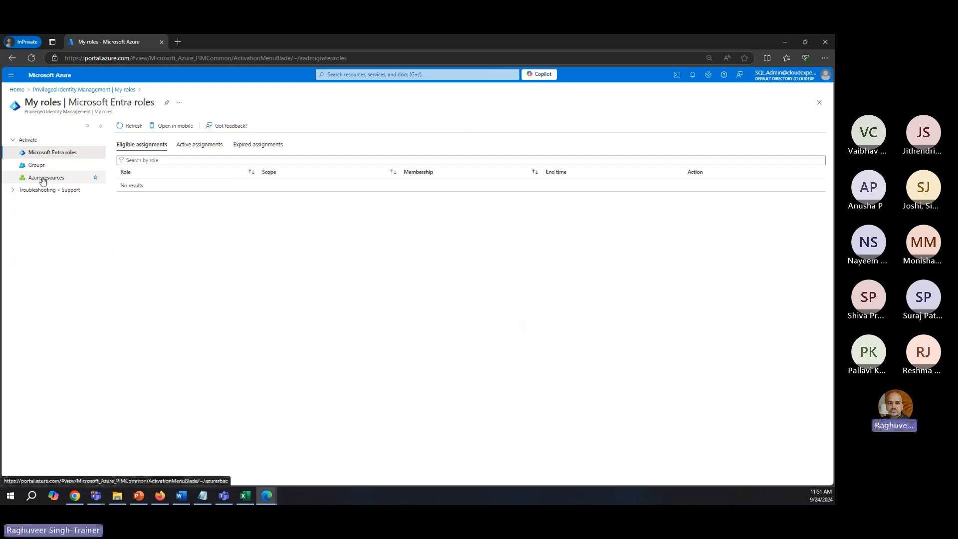
{"action": "left_click", "coordinate": [44, 178]}
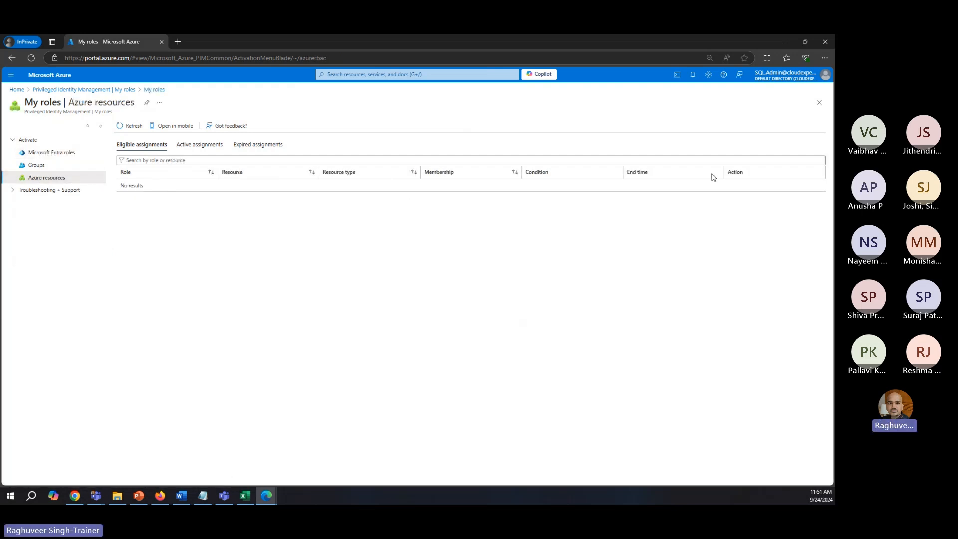
{"action": "left_click", "coordinate": [44, 74]}
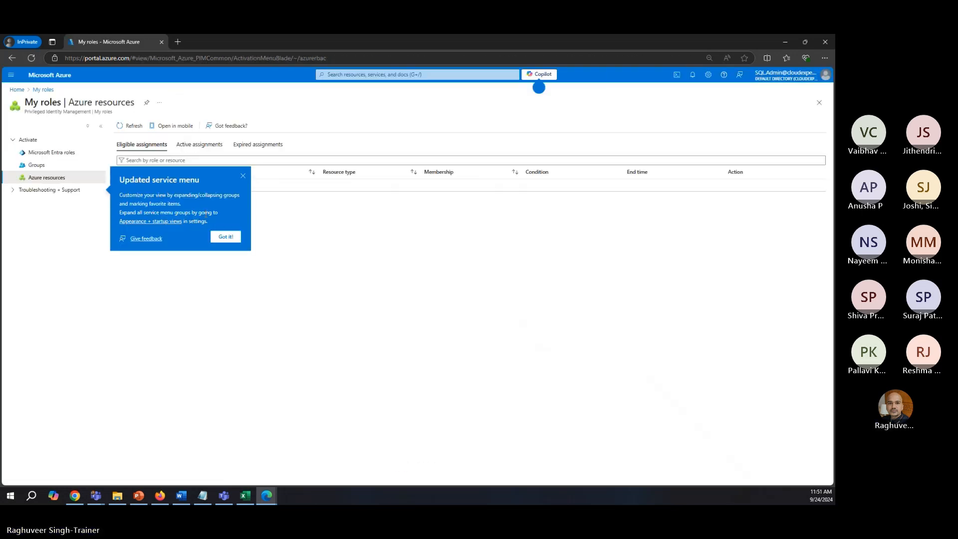
{"action": "left_click", "coordinate": [229, 241]}
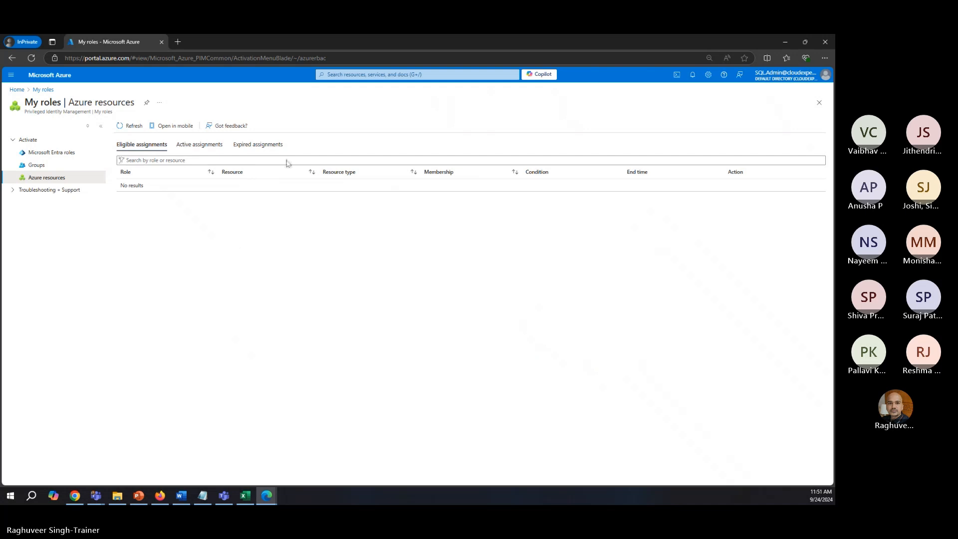
Return to the SQL DB Contributor assignments page and refresh it.
{"action": "key", "text": "alt+Tab"}
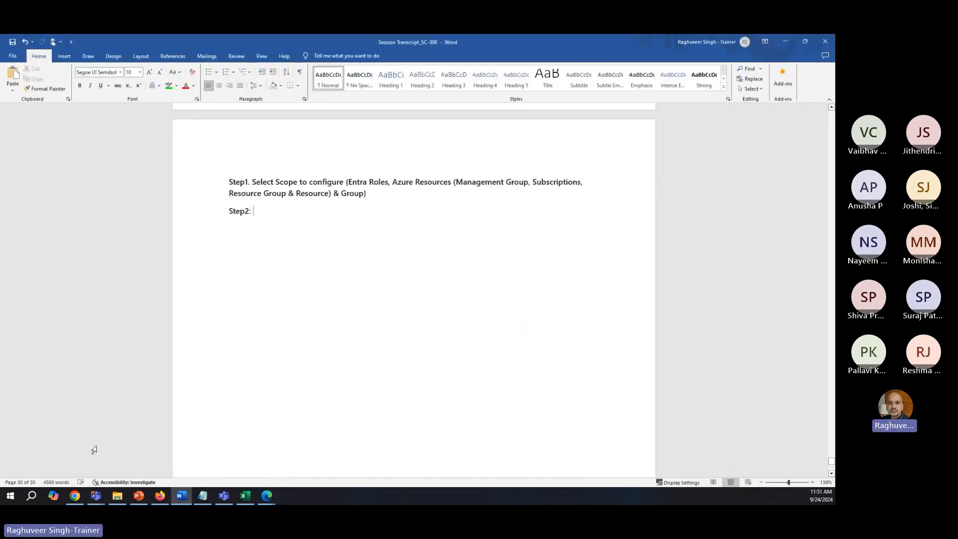
{"action": "left_click", "coordinate": [160, 496]}
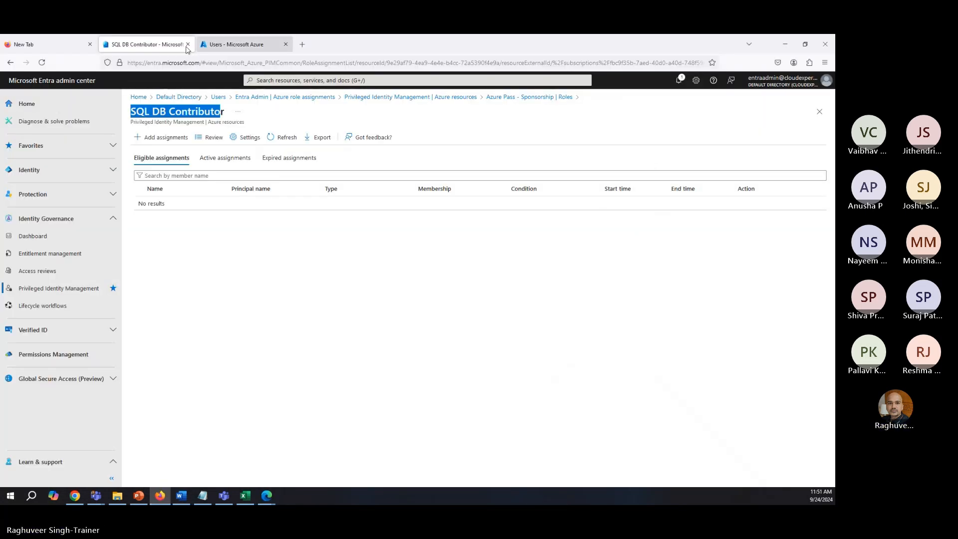
{"action": "left_click", "coordinate": [285, 138]}
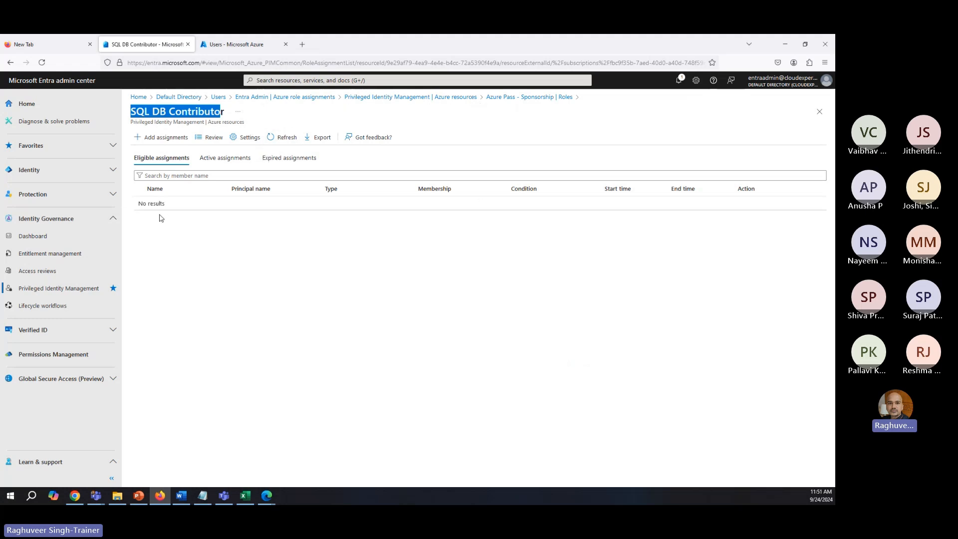
Assign the SQL admin user eligible SQL DB Contributor with default dates 09/24/2024–09/24/2025.
{"action": "left_click", "coordinate": [149, 137]}
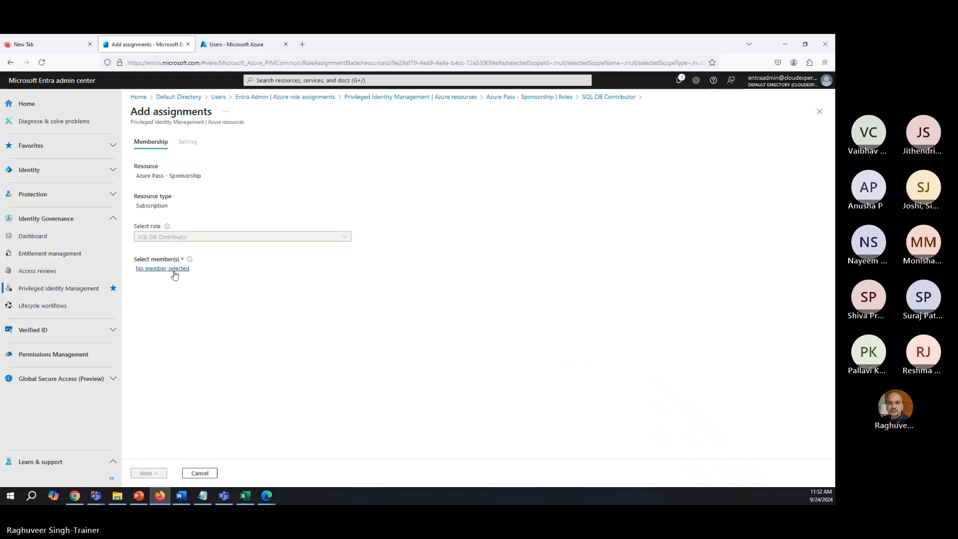
{"action": "left_click", "coordinate": [175, 274]}
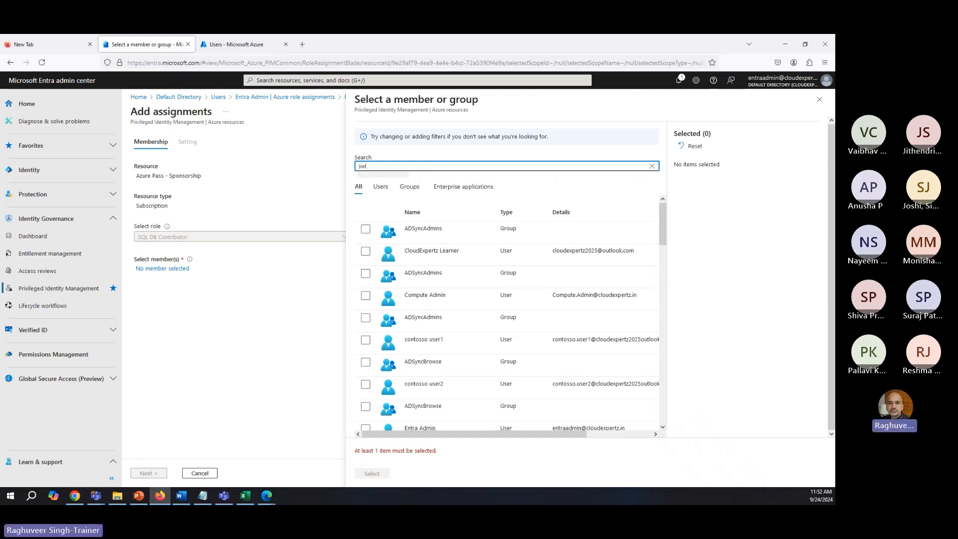
{"action": "type", "text": "l"}
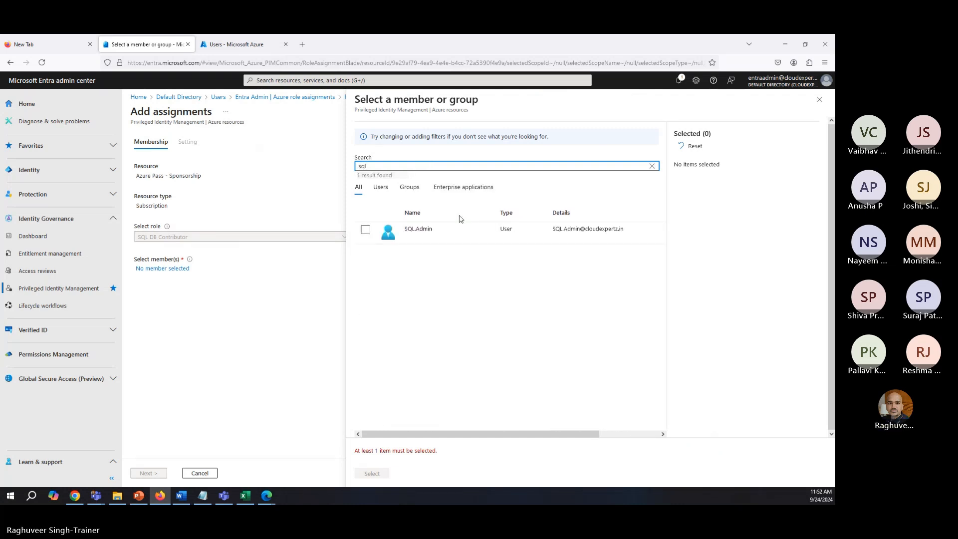
{"action": "left_click", "coordinate": [365, 230]}
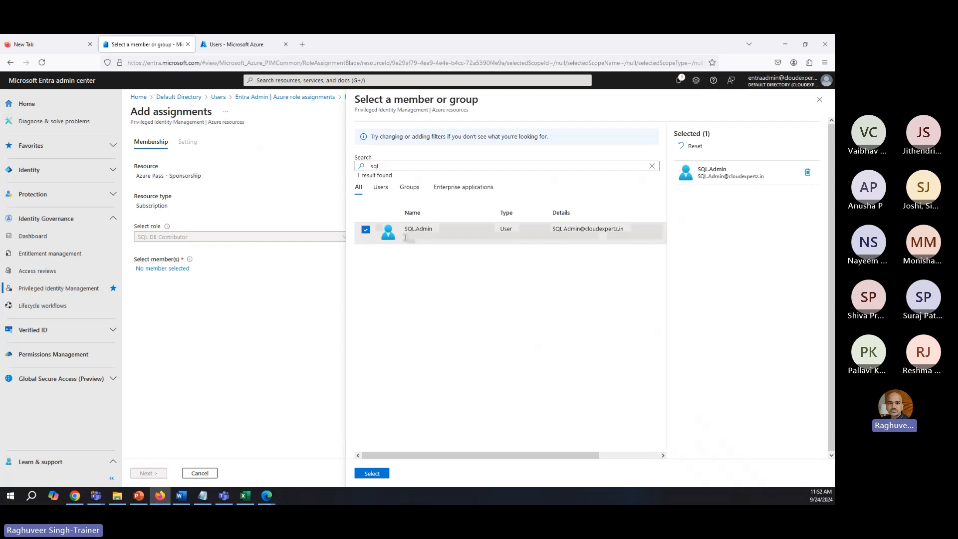
{"action": "left_click", "coordinate": [370, 474]}
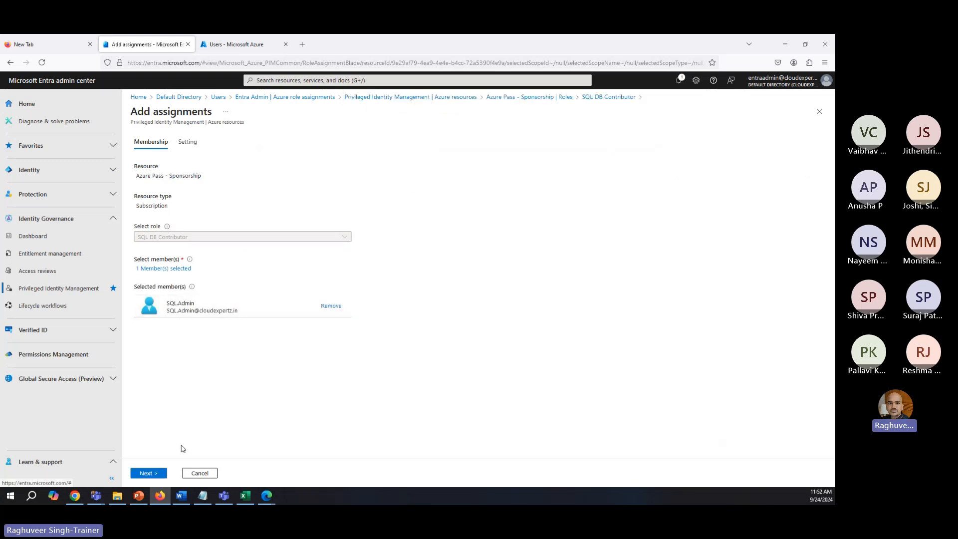
{"action": "left_click", "coordinate": [147, 477]}
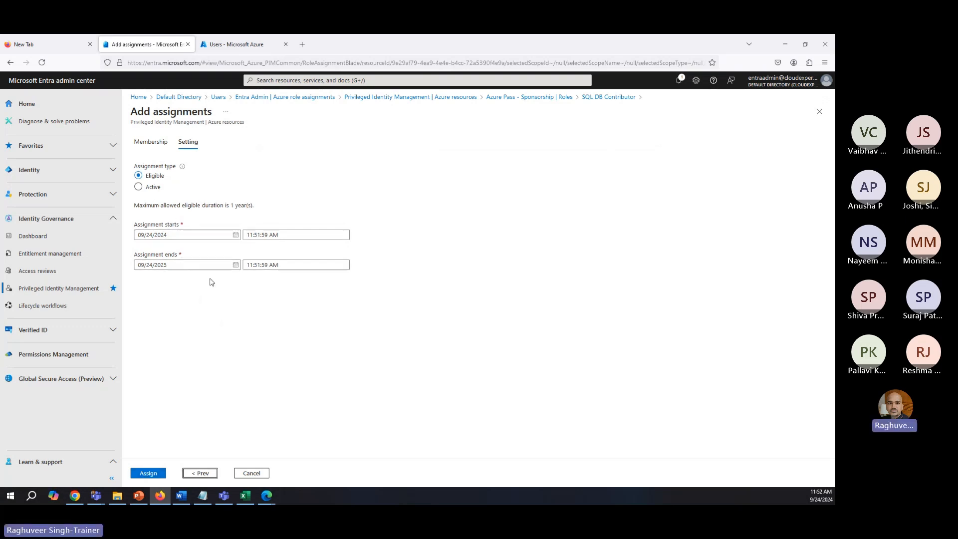
{"action": "left_click", "coordinate": [148, 473]}
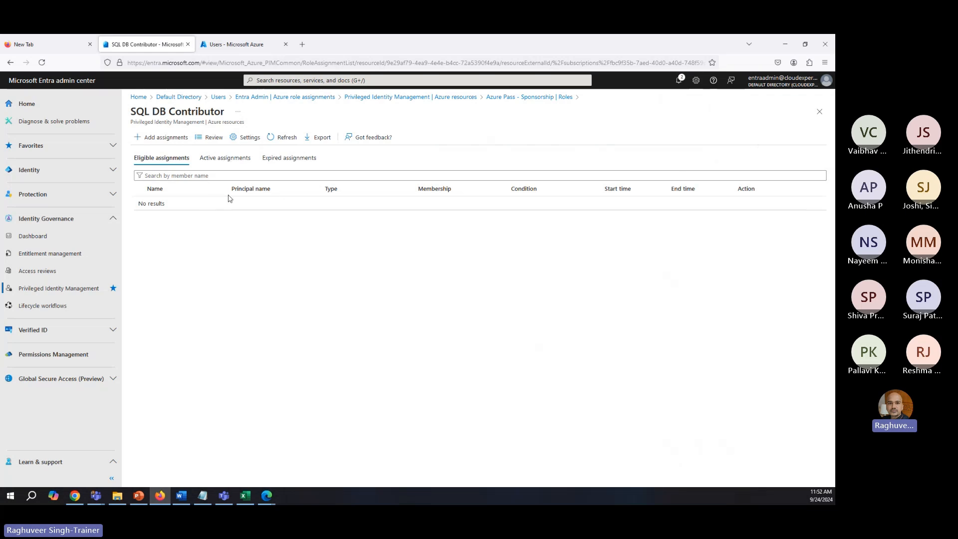
Refresh the SQL DB Contributor assignments, reload the page, and switch to the Azure Users tab.
{"action": "left_click", "coordinate": [281, 140]}
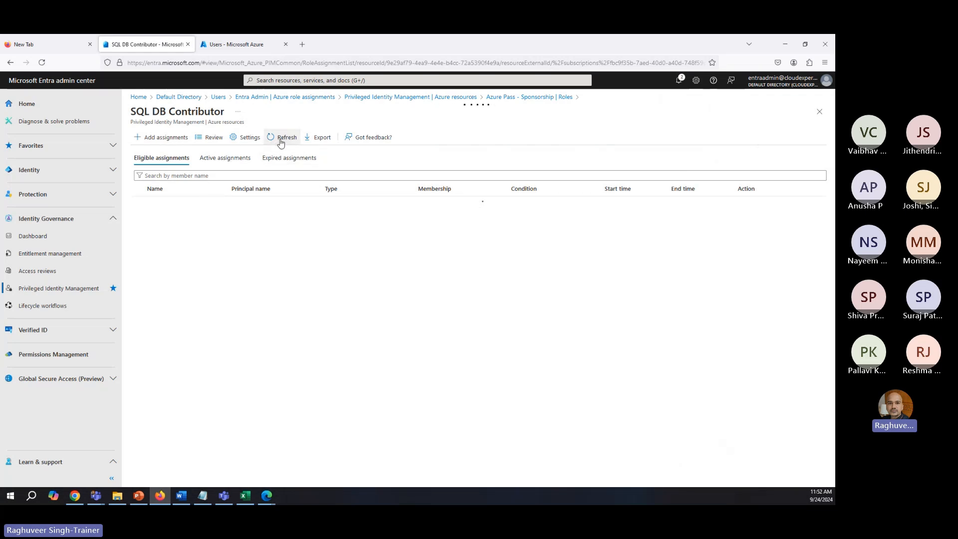
{"action": "left_click", "coordinate": [42, 63]}
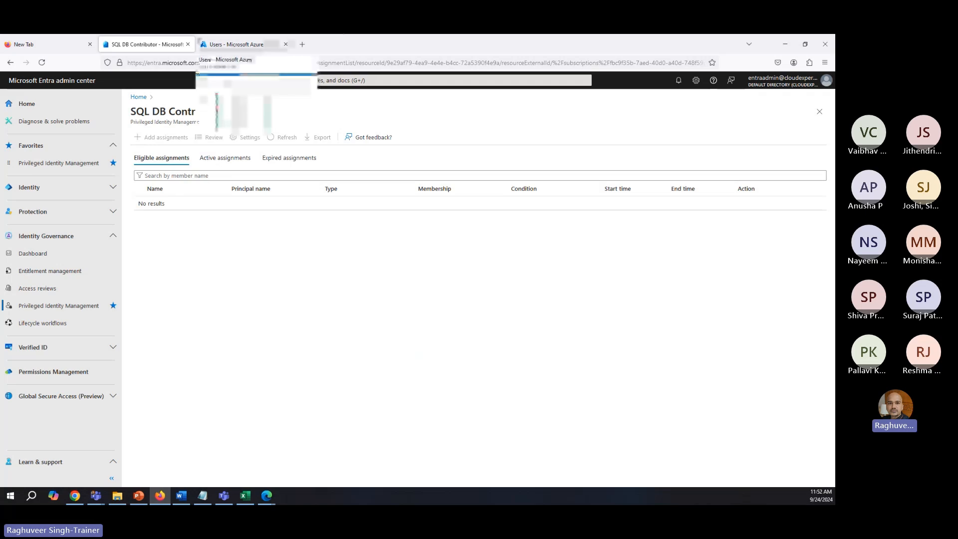
{"action": "left_click", "coordinate": [234, 45]}
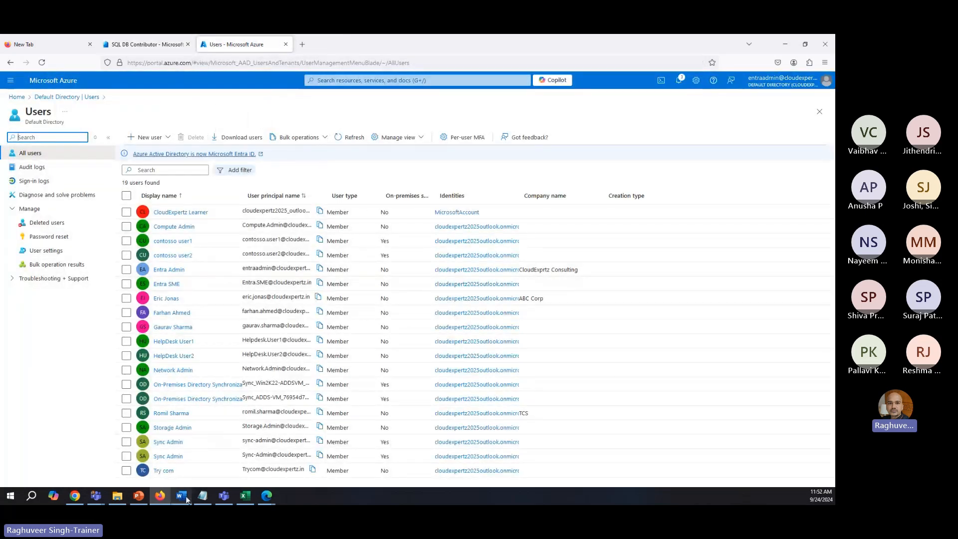
{"action": "mouse_move", "coordinate": [266, 496]}
{"action": "left_click", "coordinate": [294, 464]}
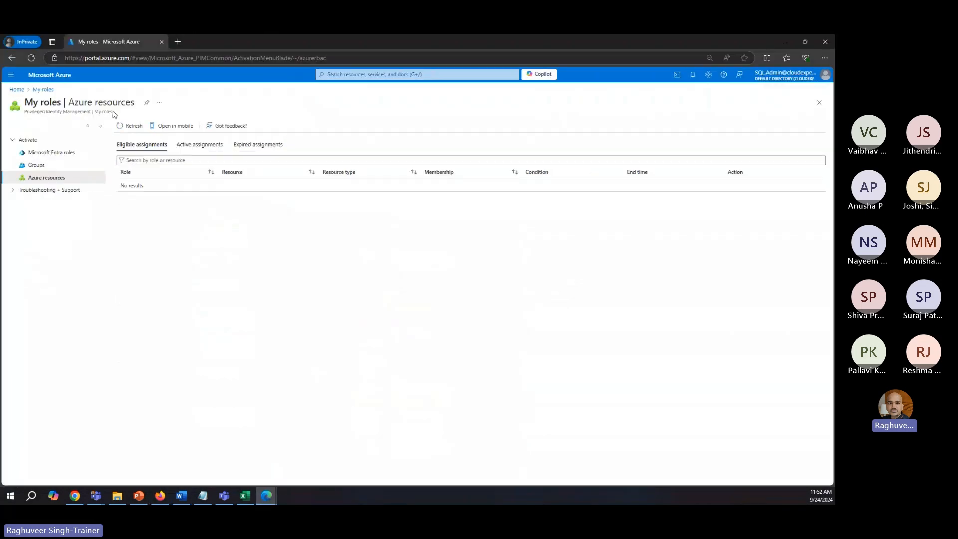
{"action": "left_click", "coordinate": [37, 59]}
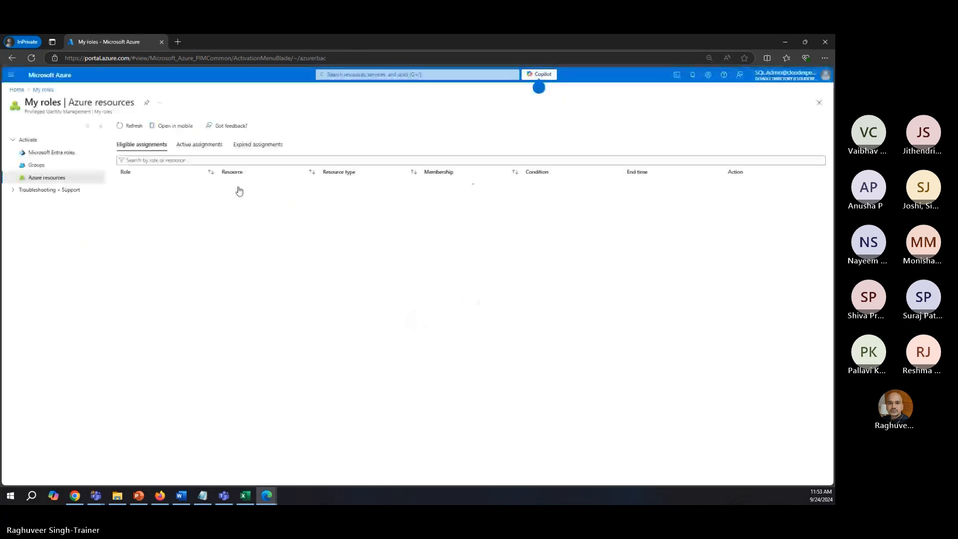
{"action": "left_click", "coordinate": [209, 146]}
{"action": "left_click", "coordinate": [143, 148]}
{"action": "left_click", "coordinate": [130, 126]}
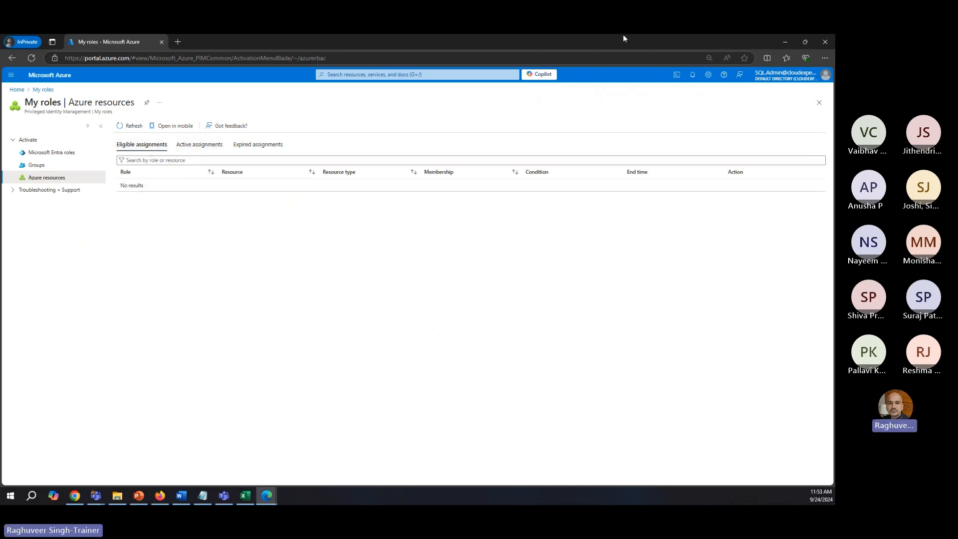
{"action": "left_click", "coordinate": [784, 43]}
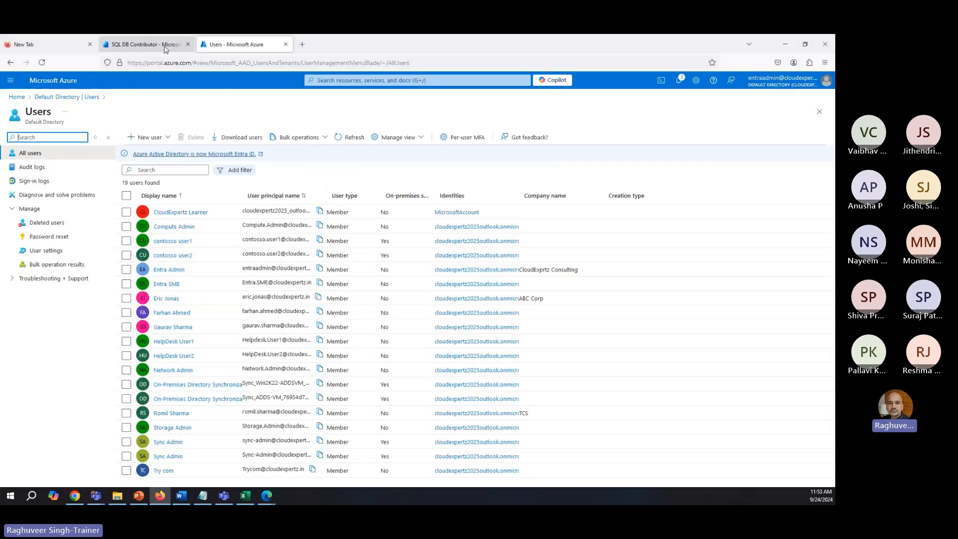
Close the SQL DB Contributor page and open PIM management for the Azure Pass - Sponsorship subscription.
{"action": "left_click", "coordinate": [142, 44]}
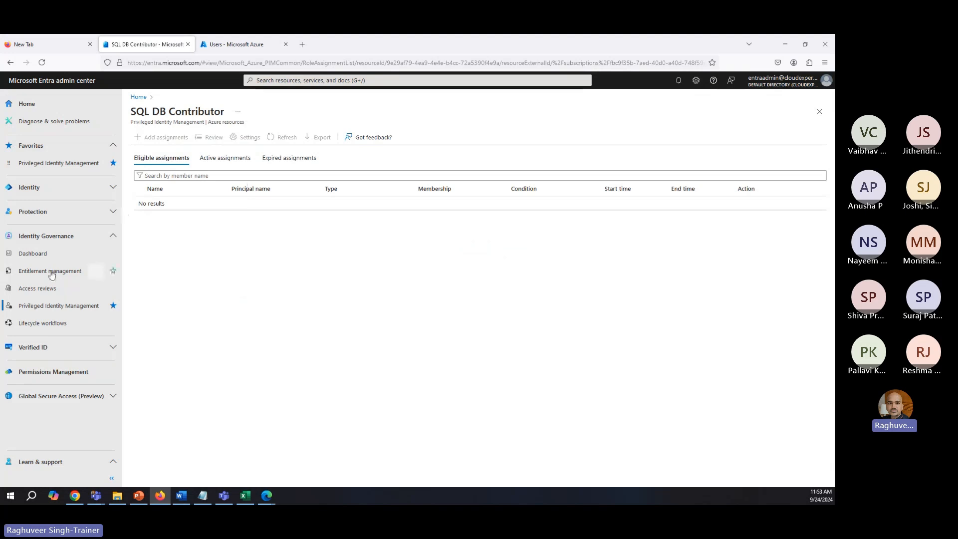
{"action": "left_click", "coordinate": [819, 111]}
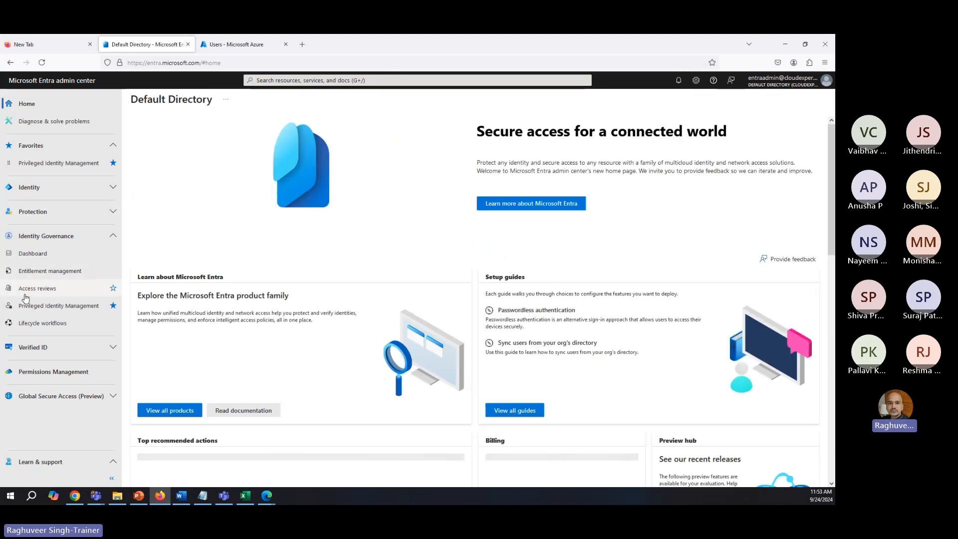
{"action": "left_click", "coordinate": [60, 305]}
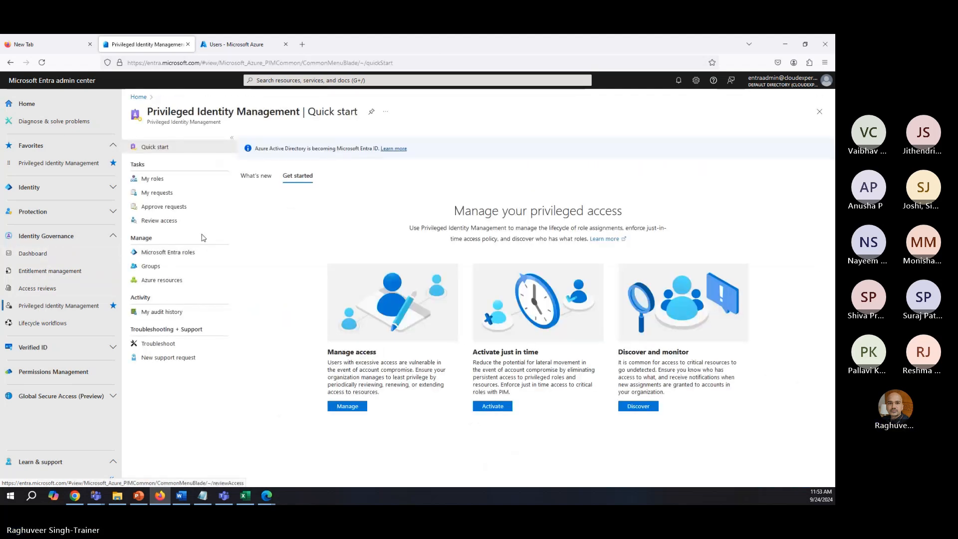
{"action": "left_click", "coordinate": [157, 280]}
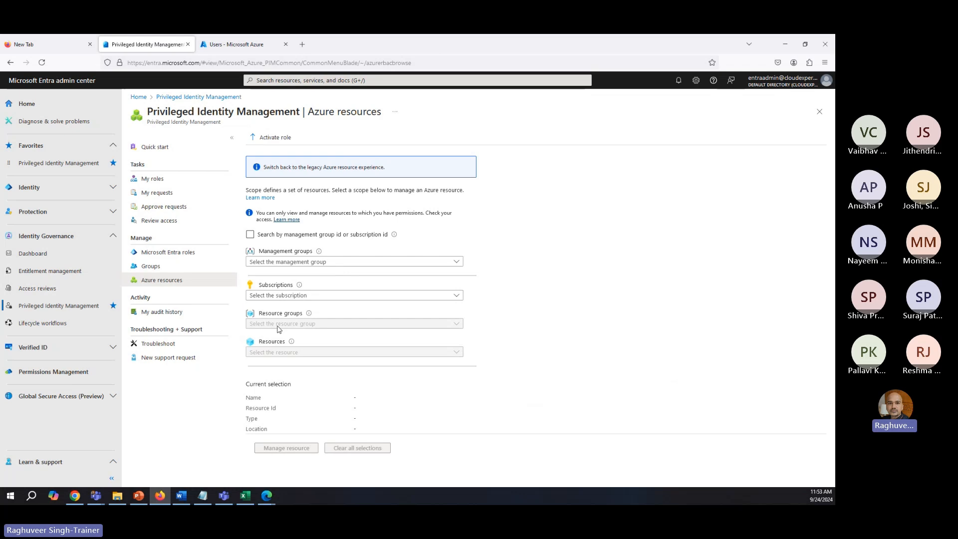
{"action": "left_click", "coordinate": [290, 295]}
{"action": "left_click", "coordinate": [295, 329]}
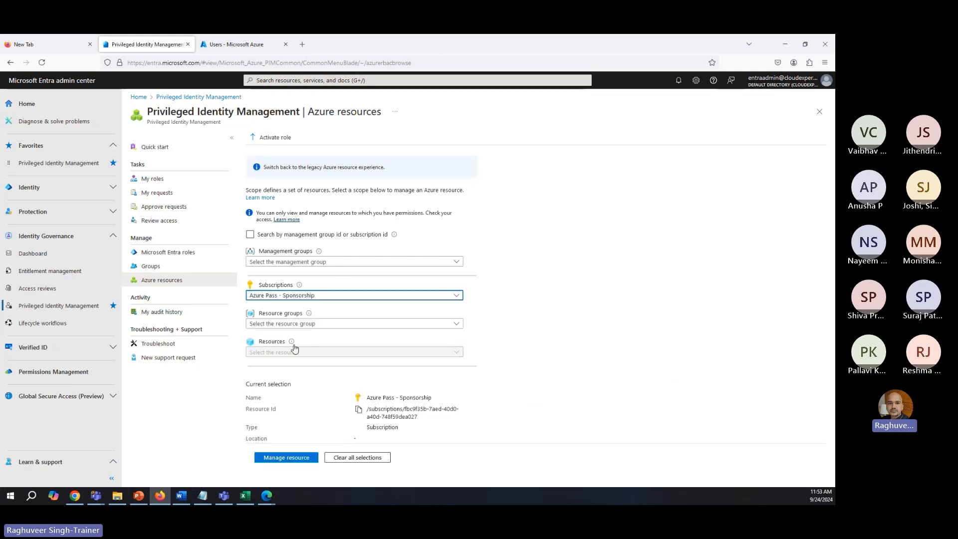
{"action": "left_click", "coordinate": [281, 456]}
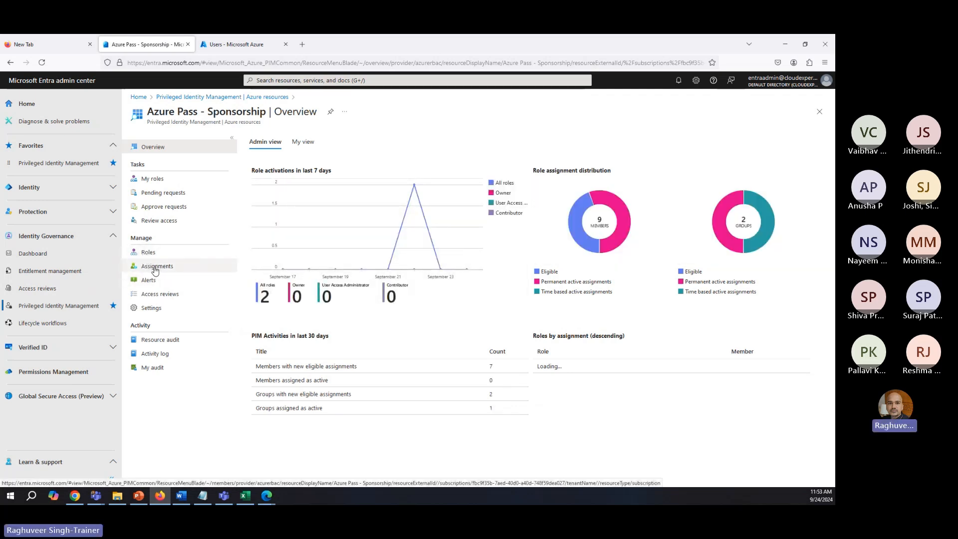
Refresh the subscription's assignments repeatedly, check Approve requests, then return to PIM Azure resources.
{"action": "left_click", "coordinate": [156, 268]}
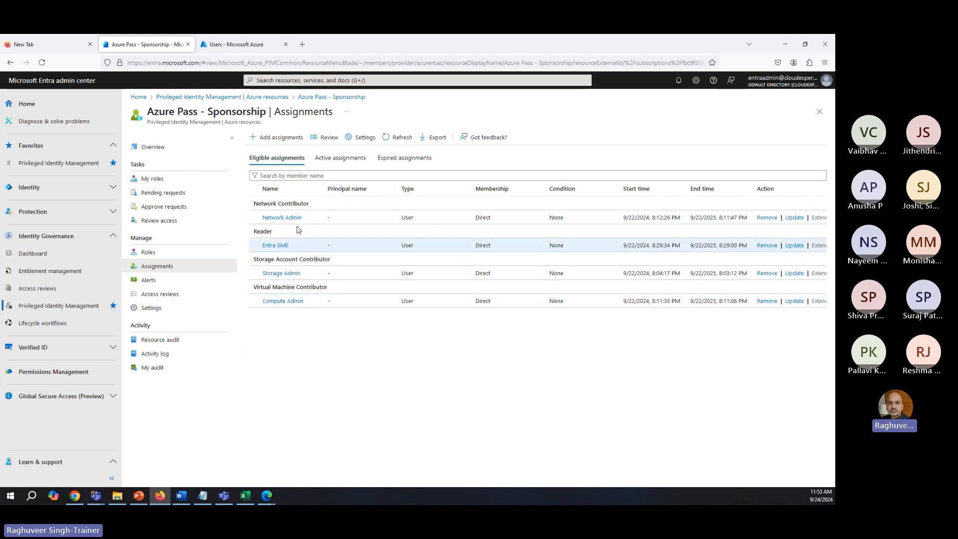
{"action": "left_click", "coordinate": [396, 140]}
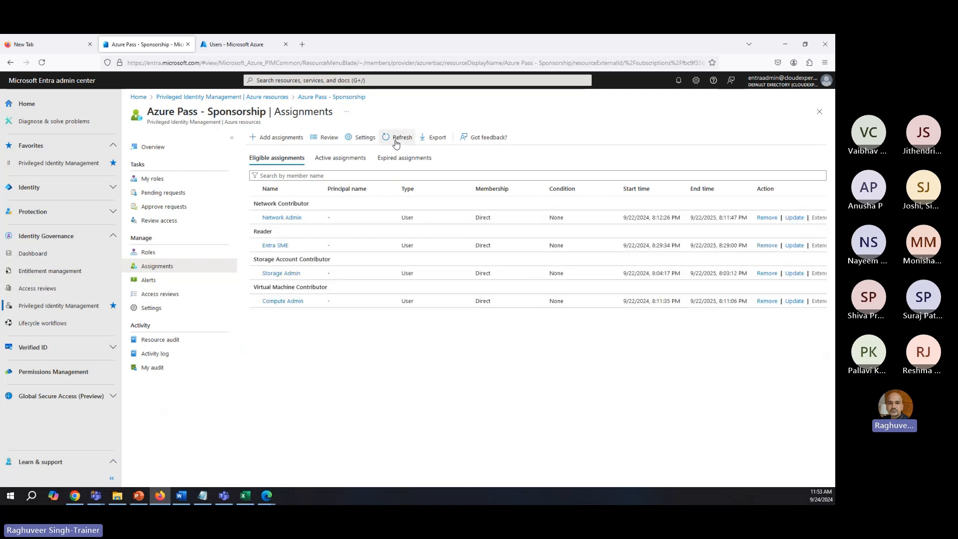
{"action": "left_click", "coordinate": [396, 140]}
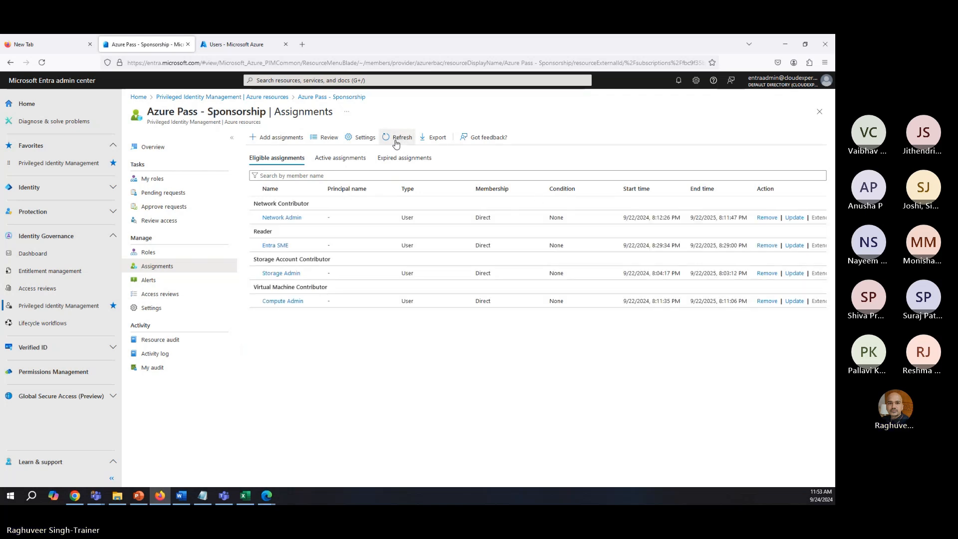
{"action": "left_click", "coordinate": [396, 143]}
{"action": "left_click", "coordinate": [396, 142]}
{"action": "left_click", "coordinate": [396, 142]}
{"action": "left_click", "coordinate": [164, 206]}
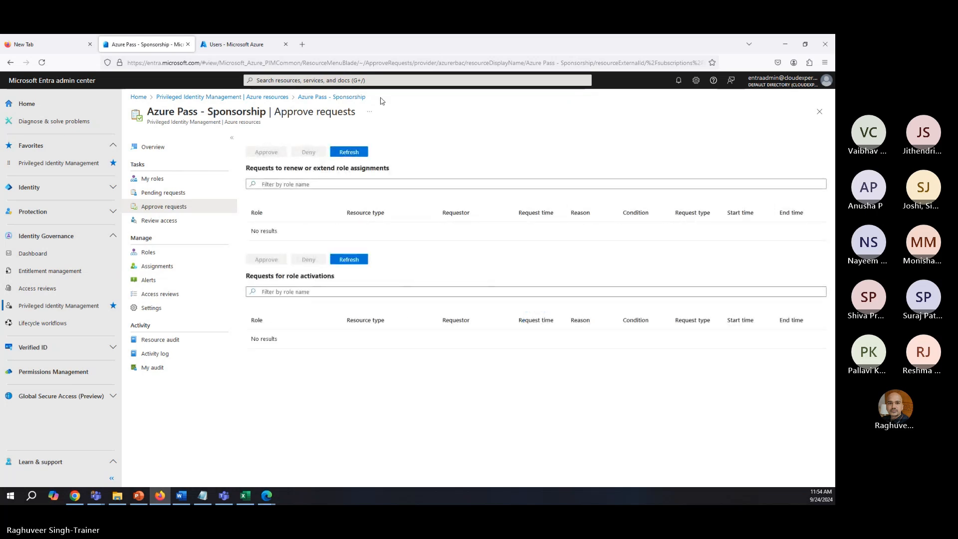
{"action": "left_click", "coordinate": [223, 97]}
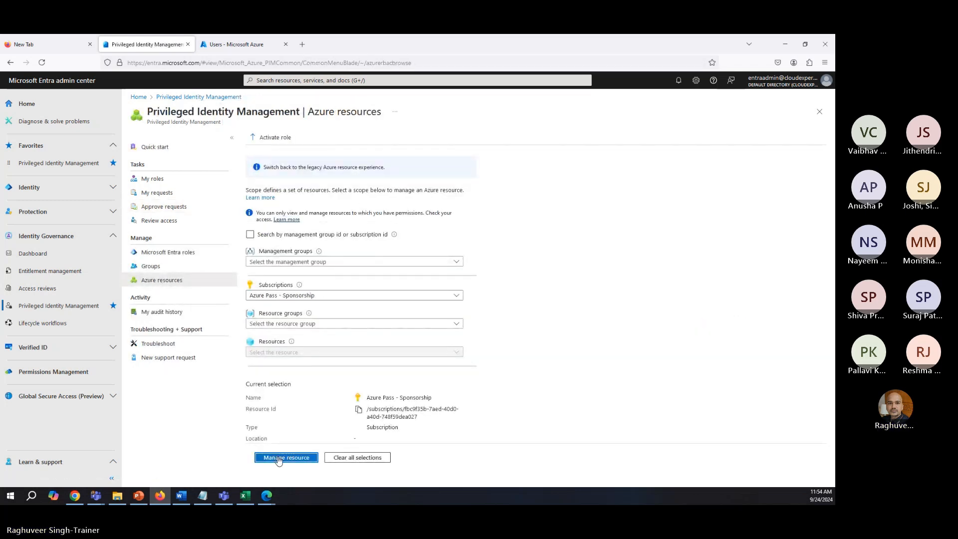
Manage Azure Pass - Sponsorship in PIM and view its Roles, cancelling a new assignment form.
{"action": "left_click", "coordinate": [279, 295]}
{"action": "left_click", "coordinate": [332, 324]}
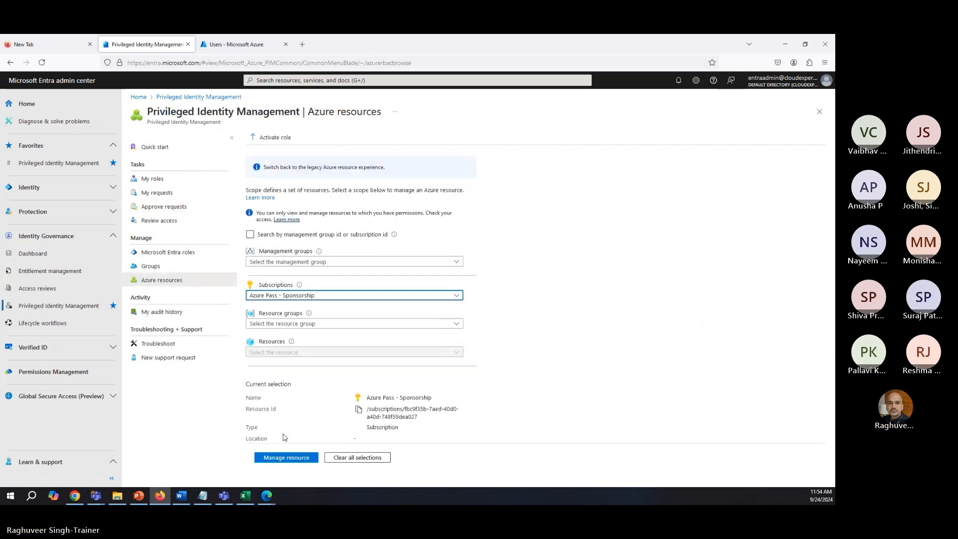
{"action": "left_click", "coordinate": [269, 459]}
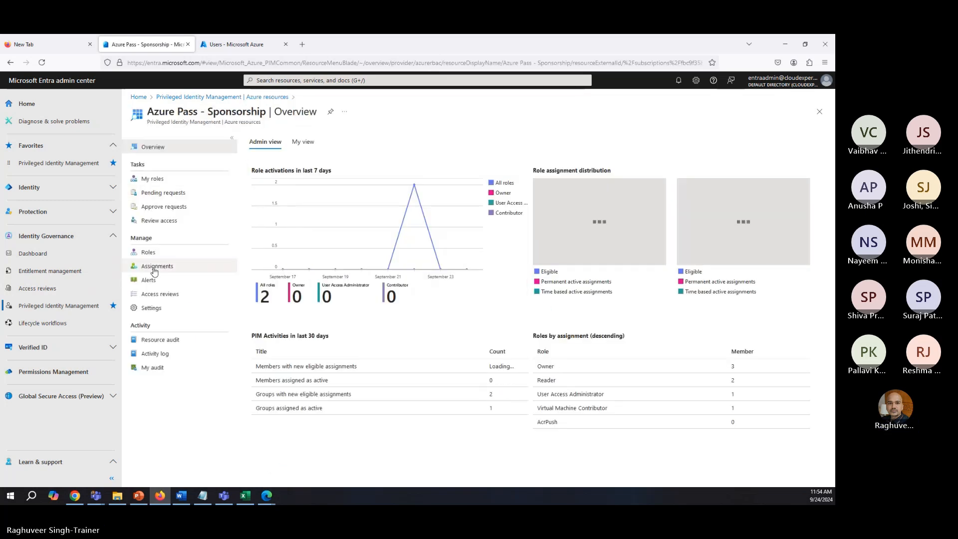
{"action": "left_click", "coordinate": [148, 251]}
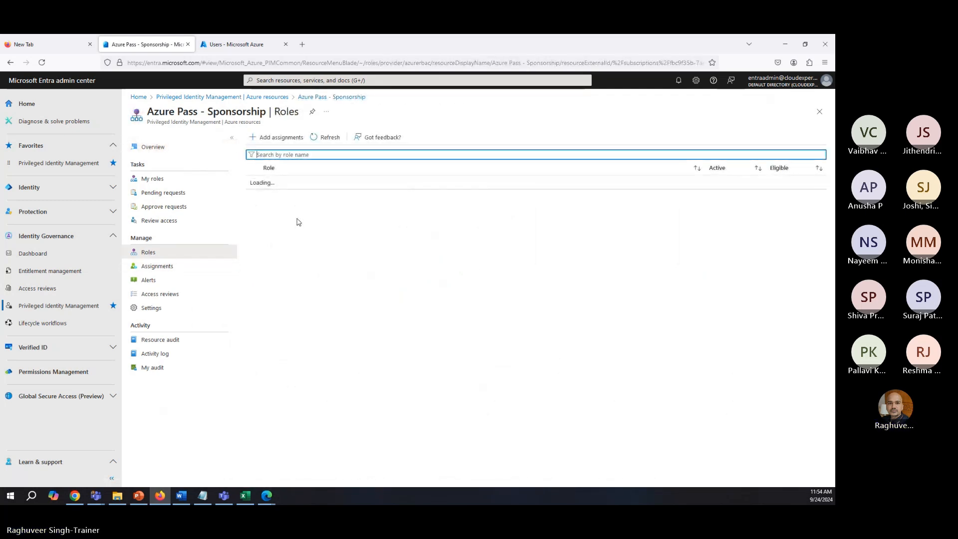
{"action": "left_click", "coordinate": [282, 143]}
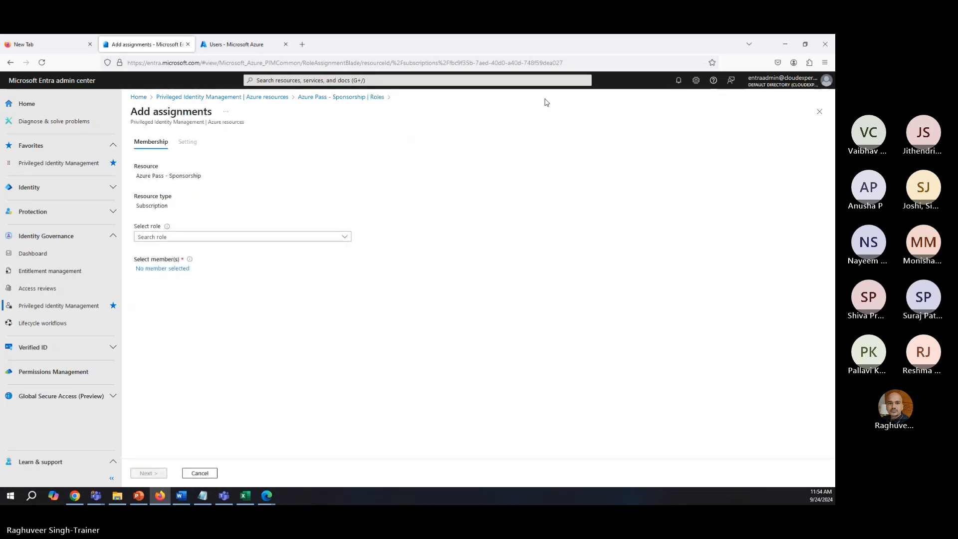
{"action": "left_click", "coordinate": [819, 112]}
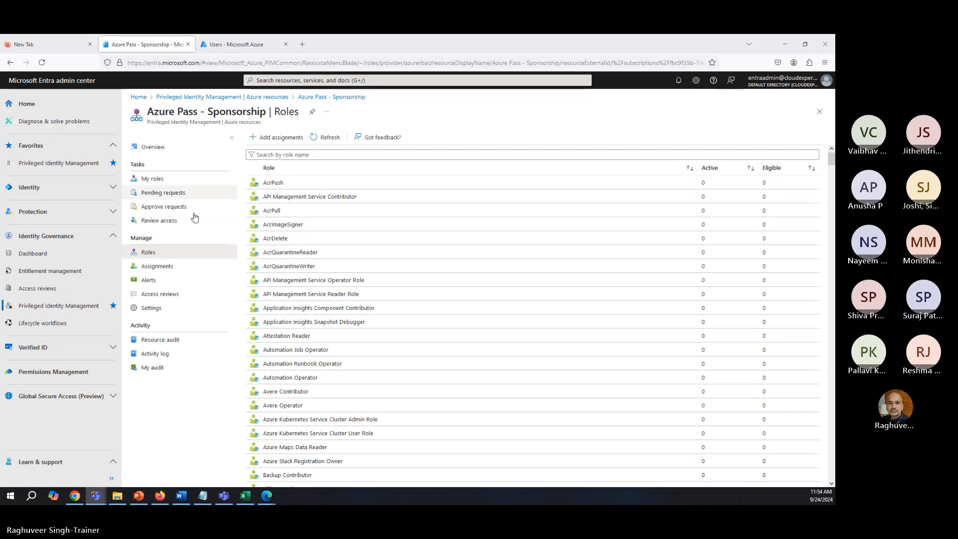
Browse the subscription's Assignments and Pending requests, then go back to Roles.
{"action": "left_click", "coordinate": [169, 270]}
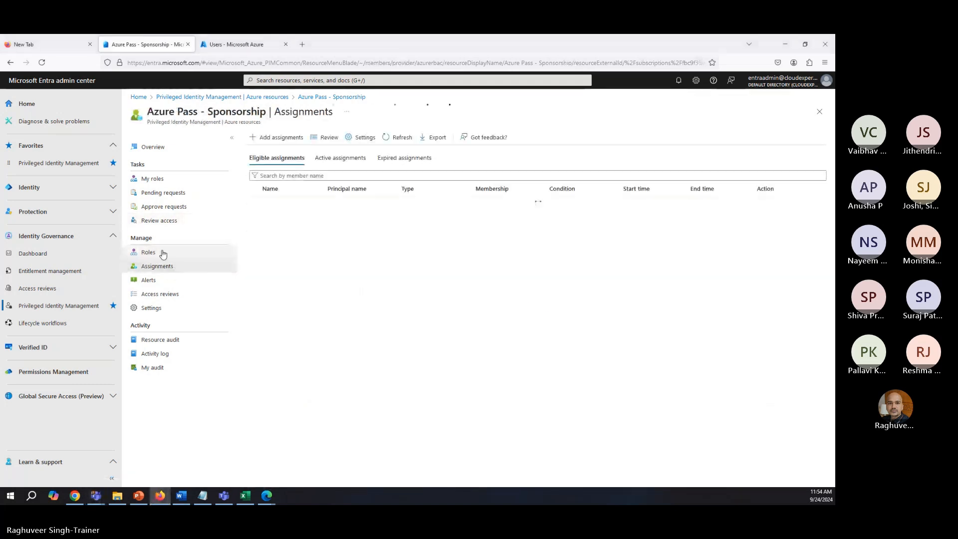
{"action": "left_click", "coordinate": [161, 194]}
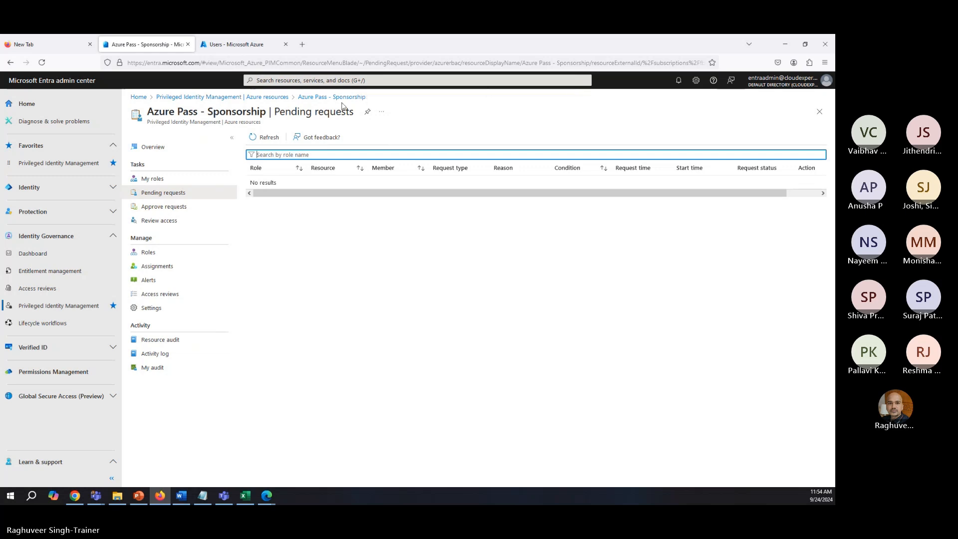
{"action": "left_click", "coordinate": [148, 268]}
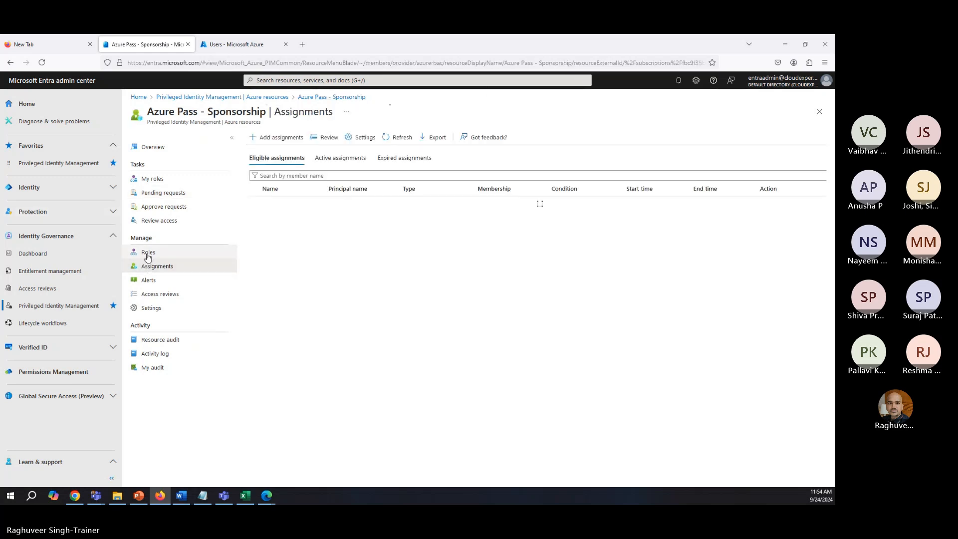
{"action": "left_click", "coordinate": [148, 252]}
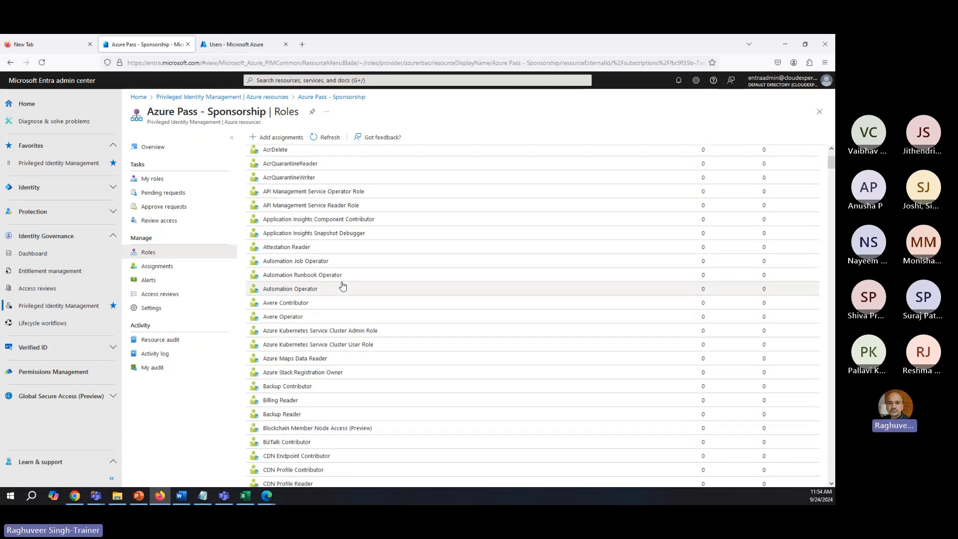
Open the Backup Contributor role and start adding an assignment to it.
{"action": "scroll", "coordinate": [342, 285], "scroll_direction": "down", "scroll_amount": 4}
{"action": "scroll", "coordinate": [281, 257], "scroll_direction": "down", "scroll_amount": 1}
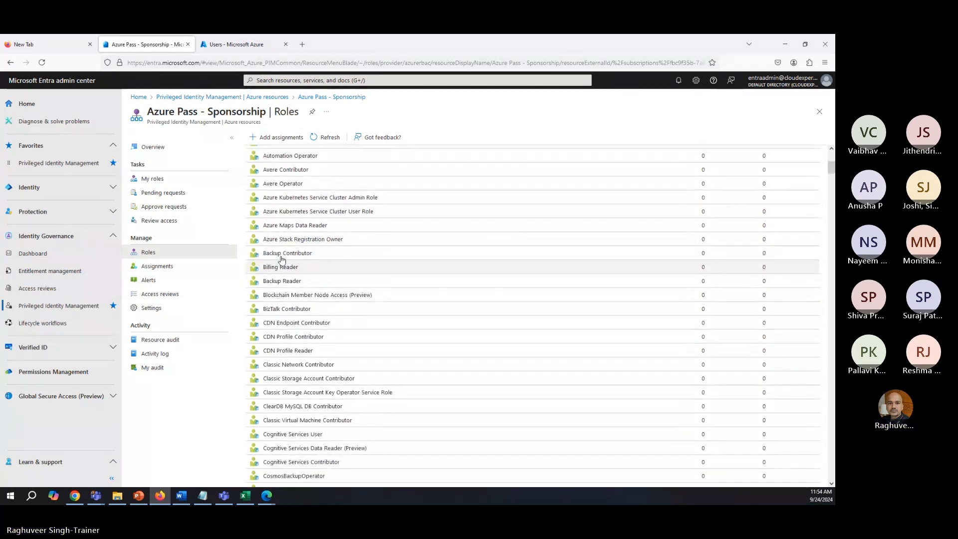
{"action": "left_click", "coordinate": [280, 256]}
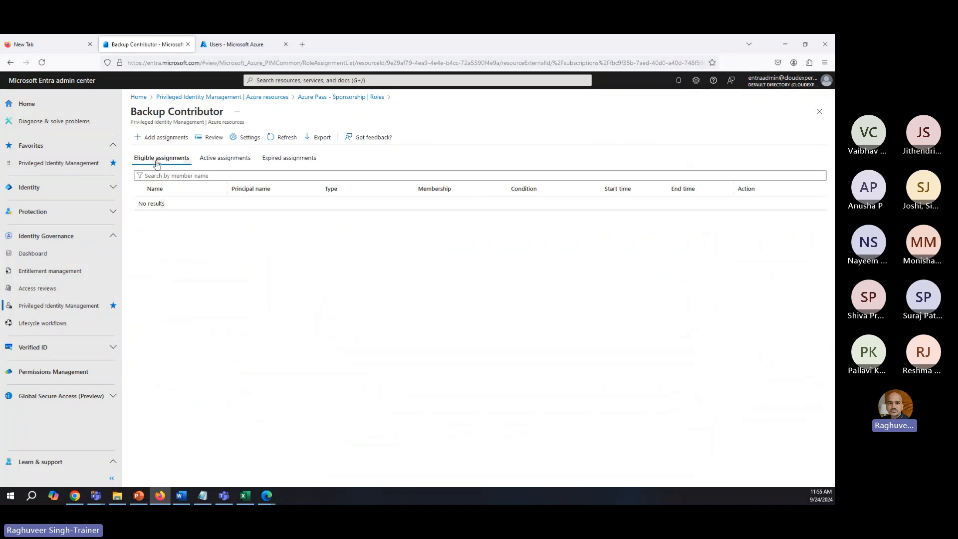
{"action": "left_click", "coordinate": [163, 137]}
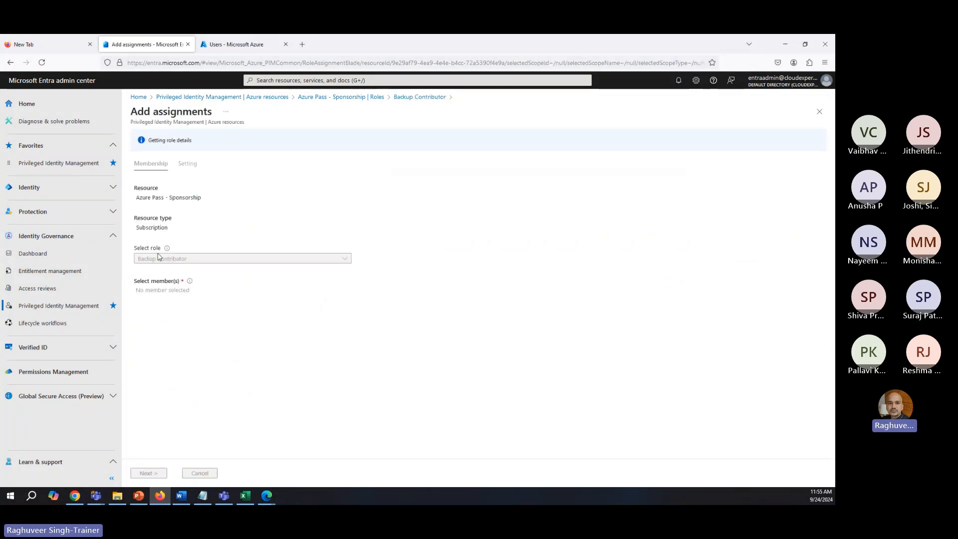
Make the chosen user eligible for Backup Contributor from 09/24/2024 to 09/24/2025.
{"action": "left_click", "coordinate": [165, 269]}
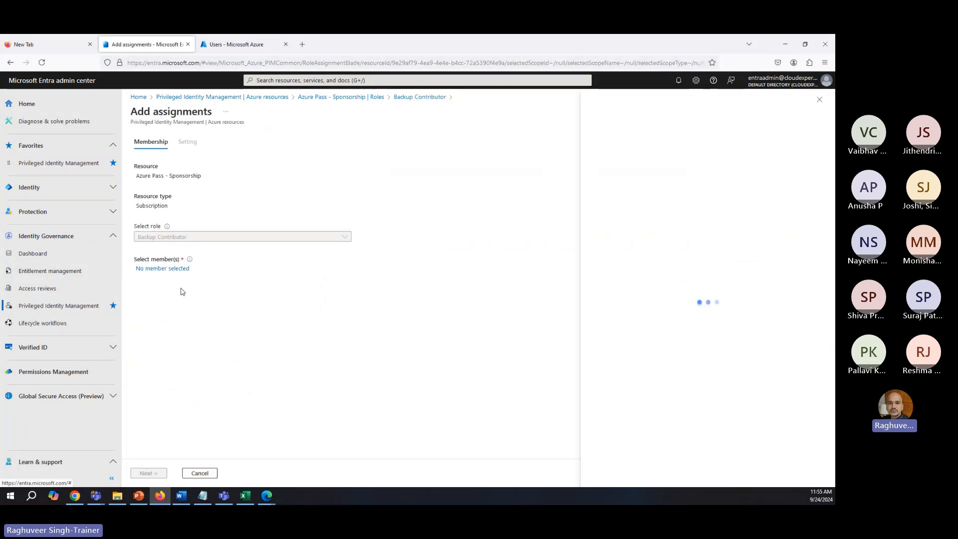
{"action": "left_click", "coordinate": [405, 165]}
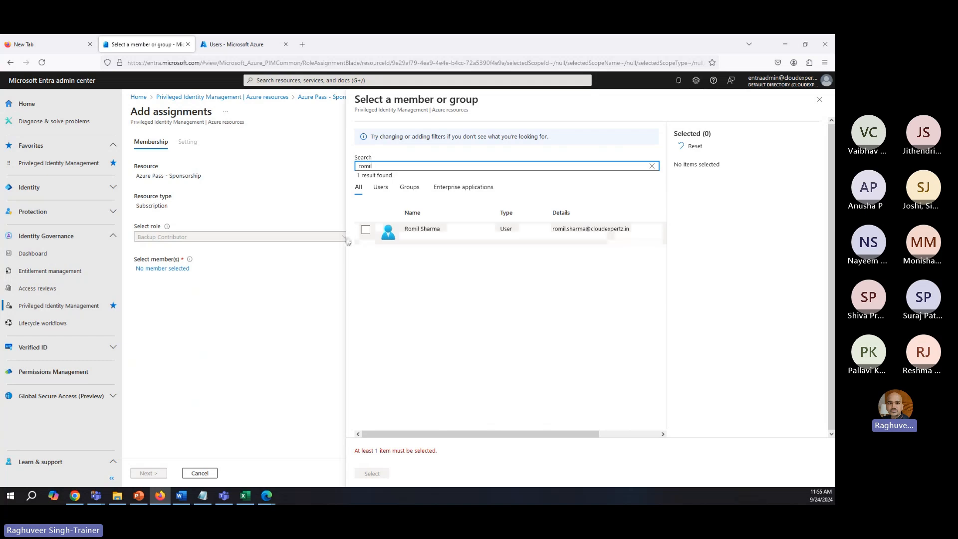
{"action": "left_click", "coordinate": [365, 229]}
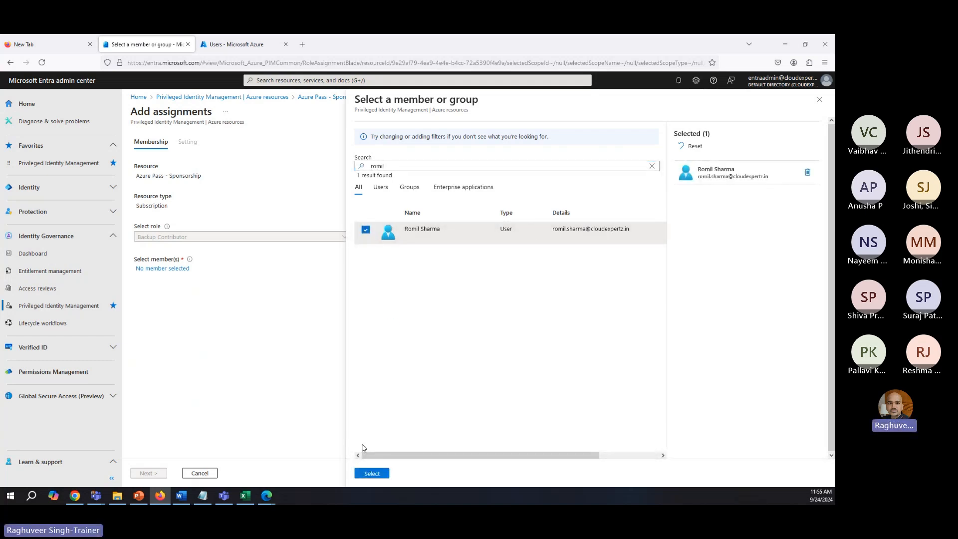
{"action": "left_click", "coordinate": [371, 473]}
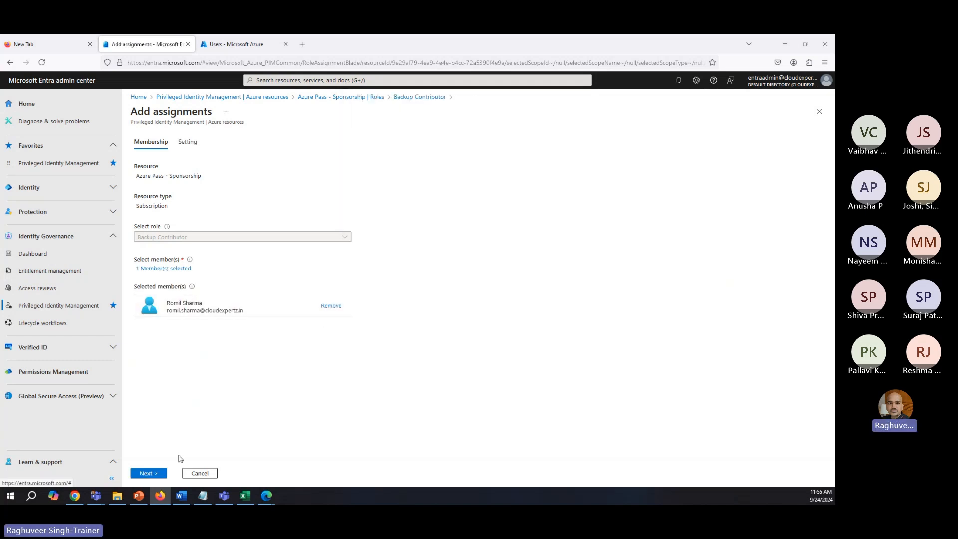
{"action": "left_click", "coordinate": [149, 473]}
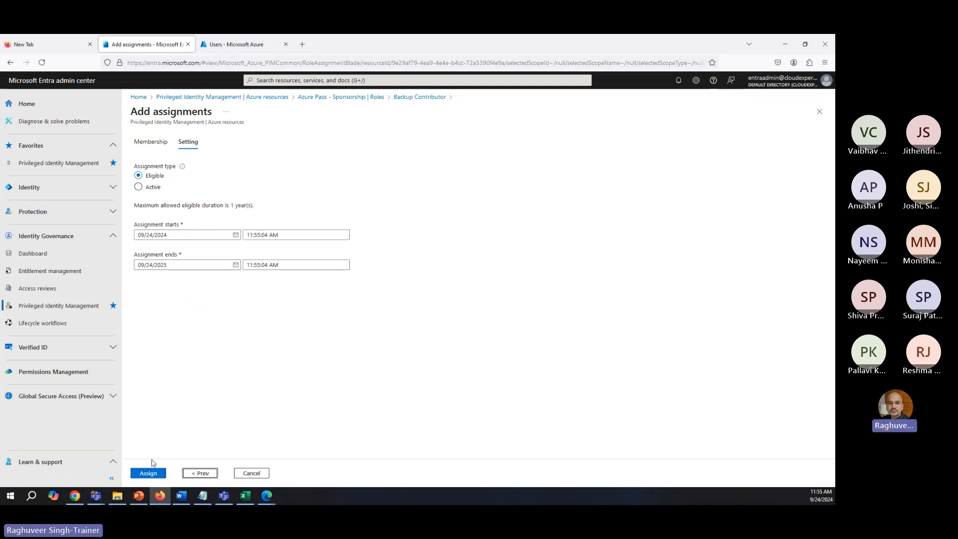
{"action": "left_click", "coordinate": [148, 473]}
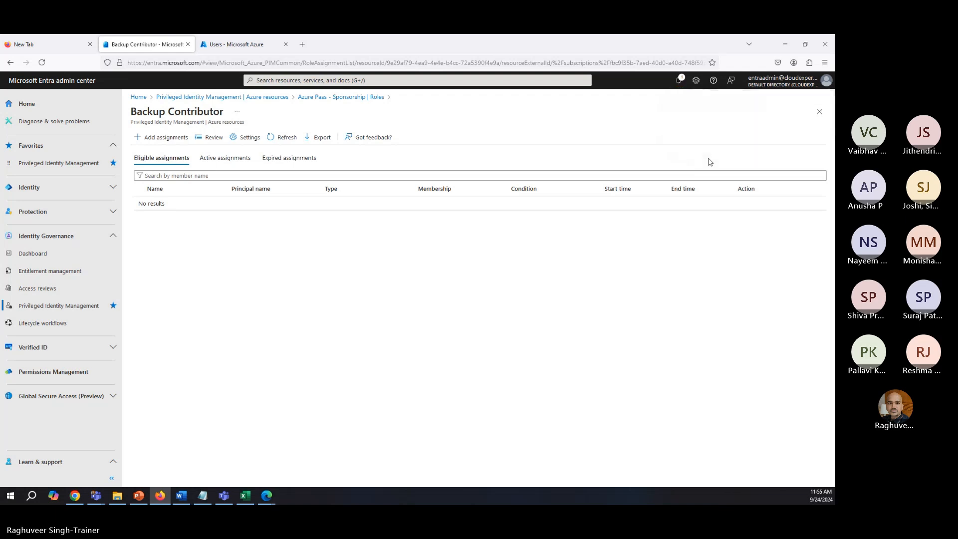
Check notifications, refresh to see the user's eligible Backup Contributor assignment, and return to Roles.
{"action": "left_click", "coordinate": [677, 80]}
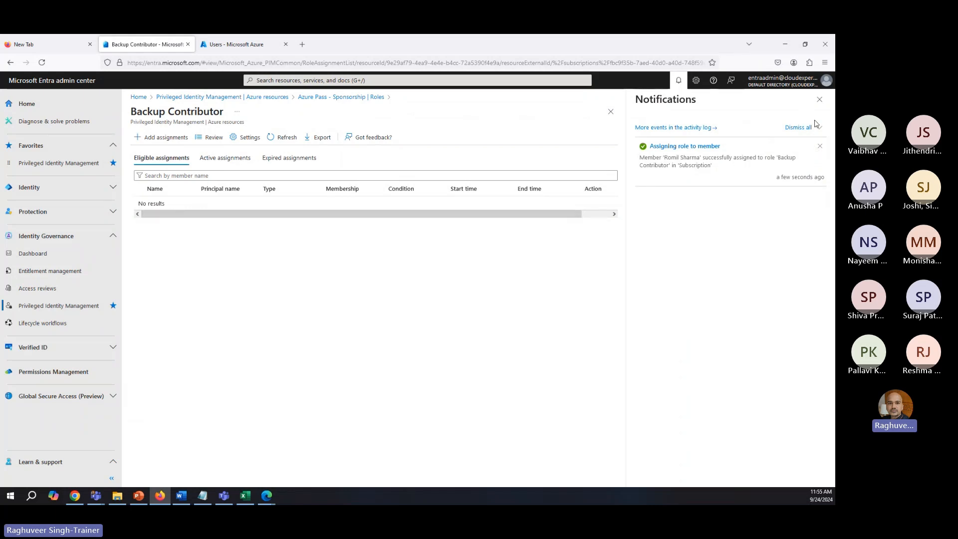
{"action": "left_click", "coordinate": [819, 99]}
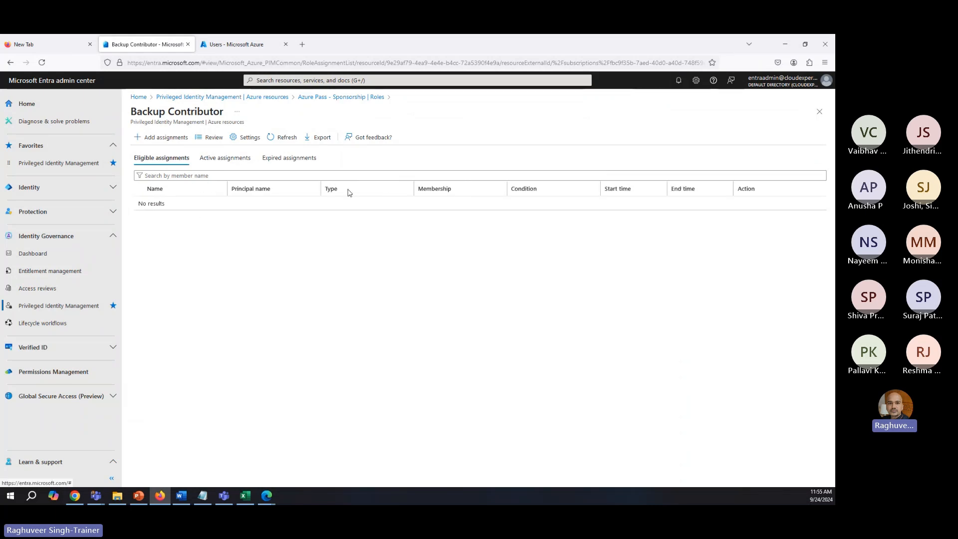
{"action": "left_click", "coordinate": [280, 137]}
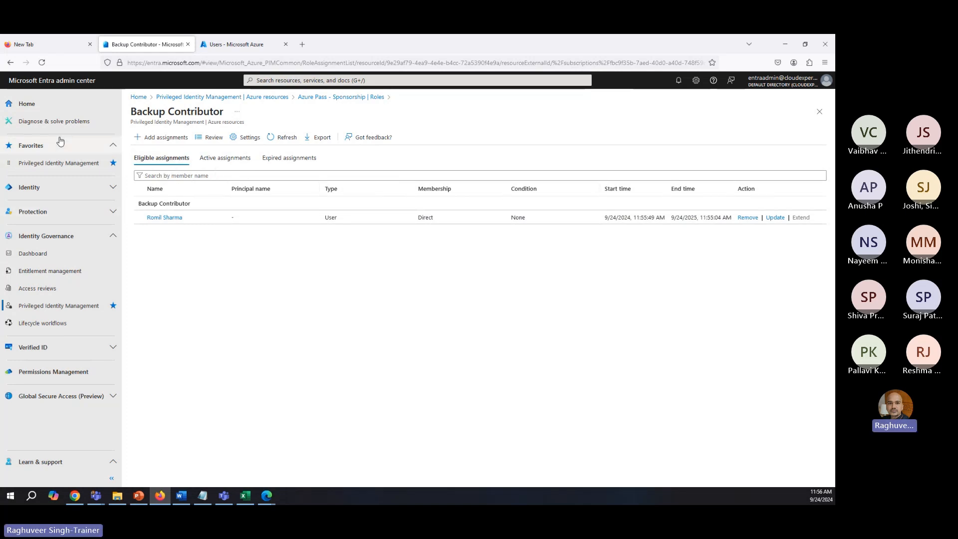
{"action": "left_click", "coordinate": [342, 97]}
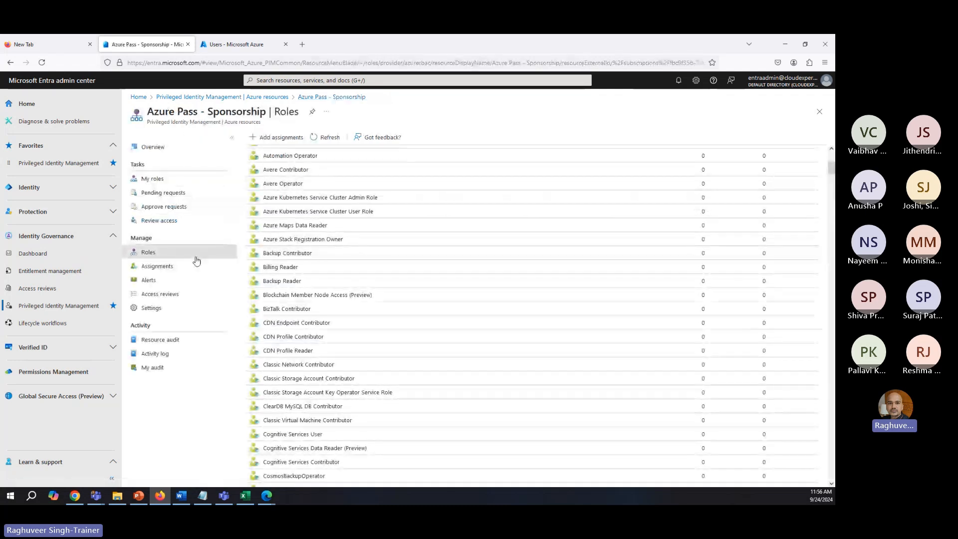
Refresh the subscription's role assignments and open the PIM role Settings list.
{"action": "left_click", "coordinate": [156, 269]}
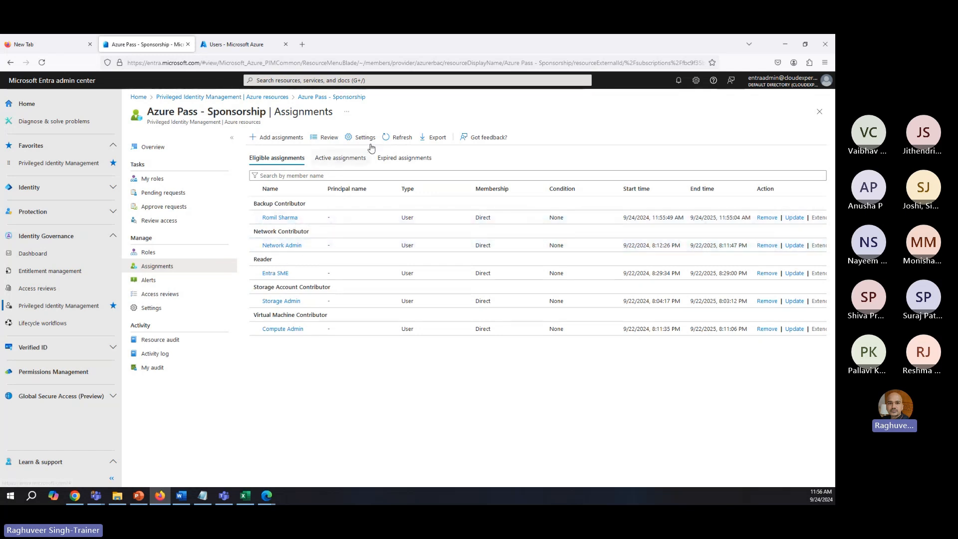
{"action": "left_click", "coordinate": [399, 138]}
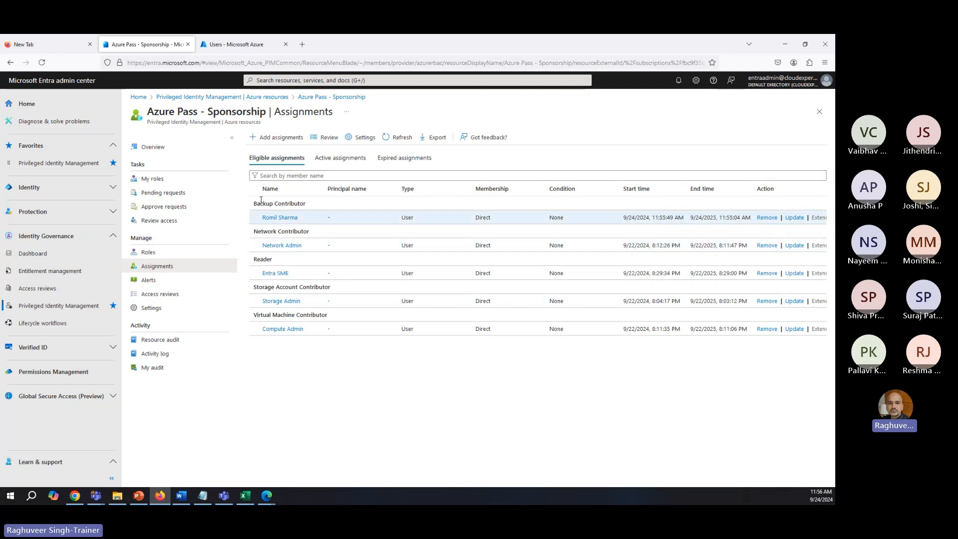
{"action": "left_click_drag", "start_coordinate": [255, 204], "coordinate": [305, 203]}
{"action": "left_click", "coordinate": [150, 309]}
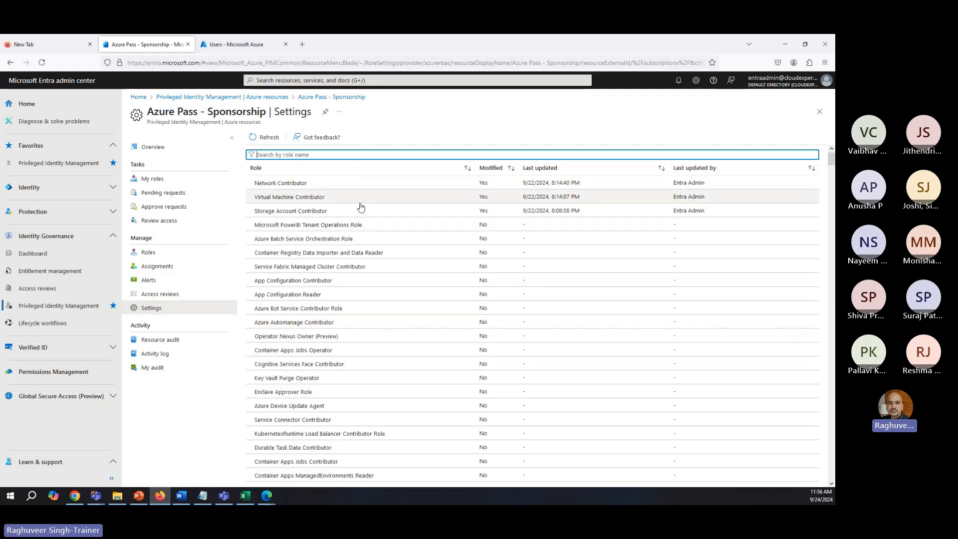
Search role settings for 'back' and open Backup Contributor's settings for editing.
{"action": "left_click", "coordinate": [264, 138]}
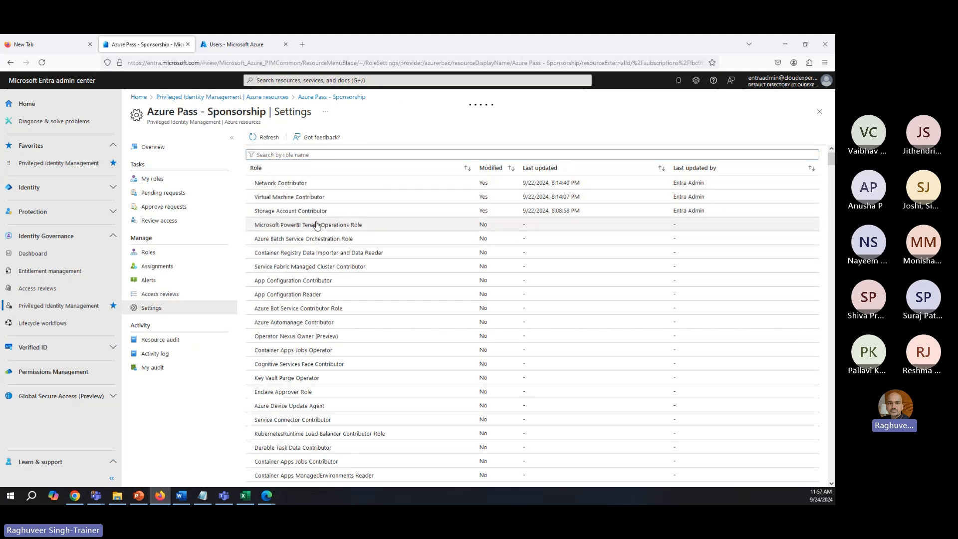
{"action": "scroll", "coordinate": [344, 249], "scroll_direction": "down", "scroll_amount": 10}
{"action": "scroll", "coordinate": [309, 246], "scroll_direction": "down", "scroll_amount": 5}
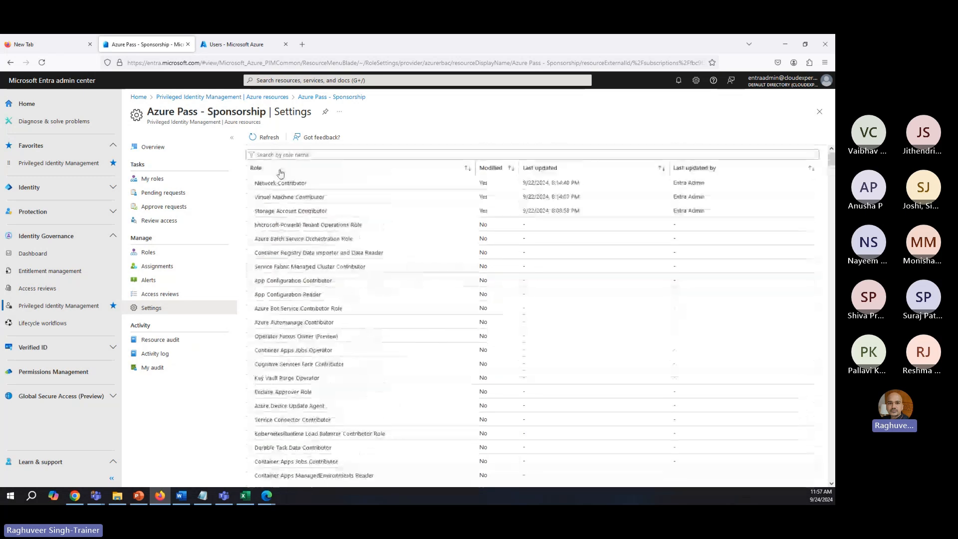
{"action": "left_click", "coordinate": [279, 156]}
{"action": "type", "text": "back"}
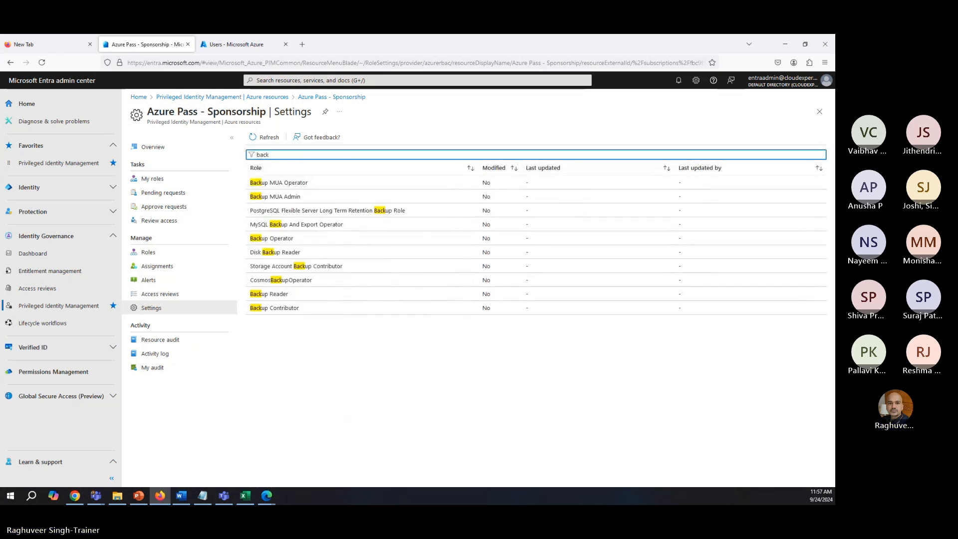
{"action": "left_click", "coordinate": [283, 308]}
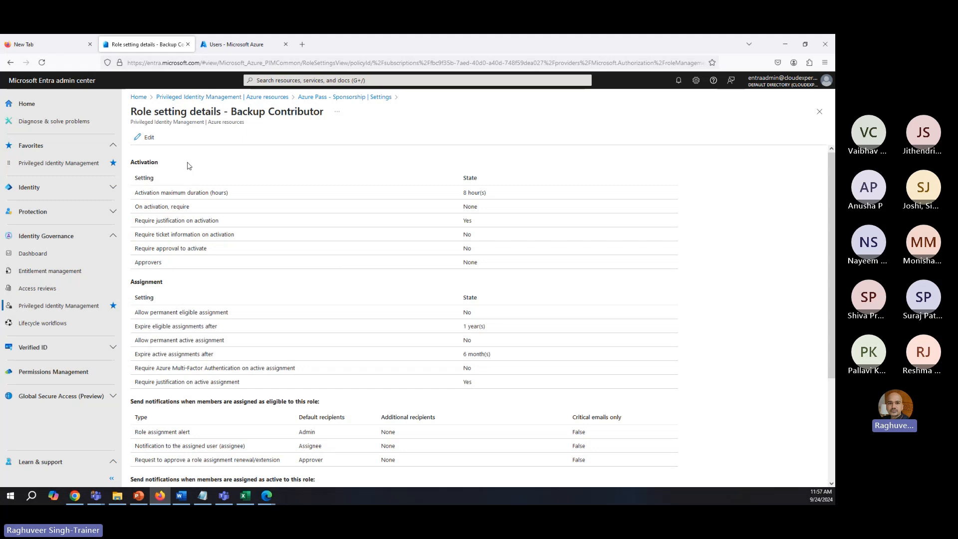
{"action": "left_click", "coordinate": [147, 138]}
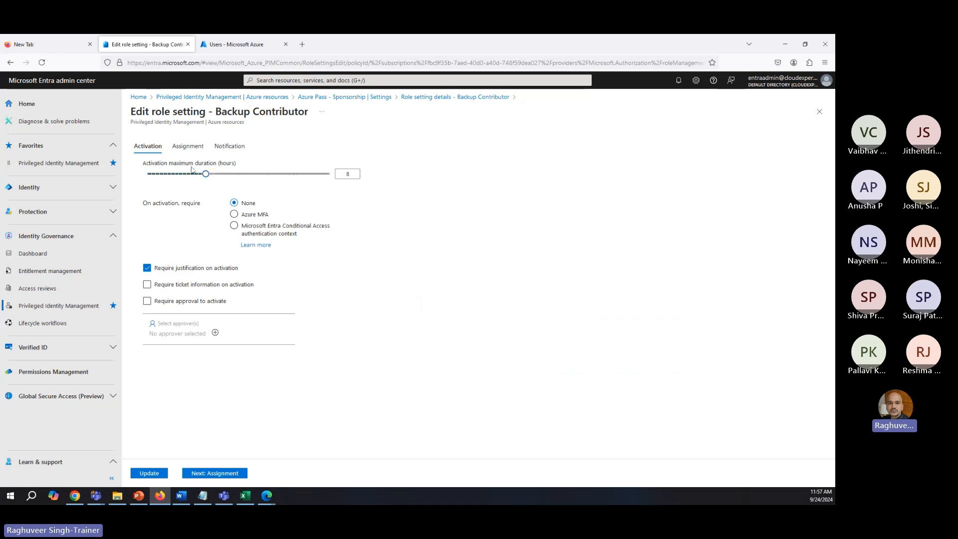
Try different Activation maximum duration slider values, leaving it at 8 hours.
{"action": "left_click_drag", "start_coordinate": [205, 173], "coordinate": [122, 177]}
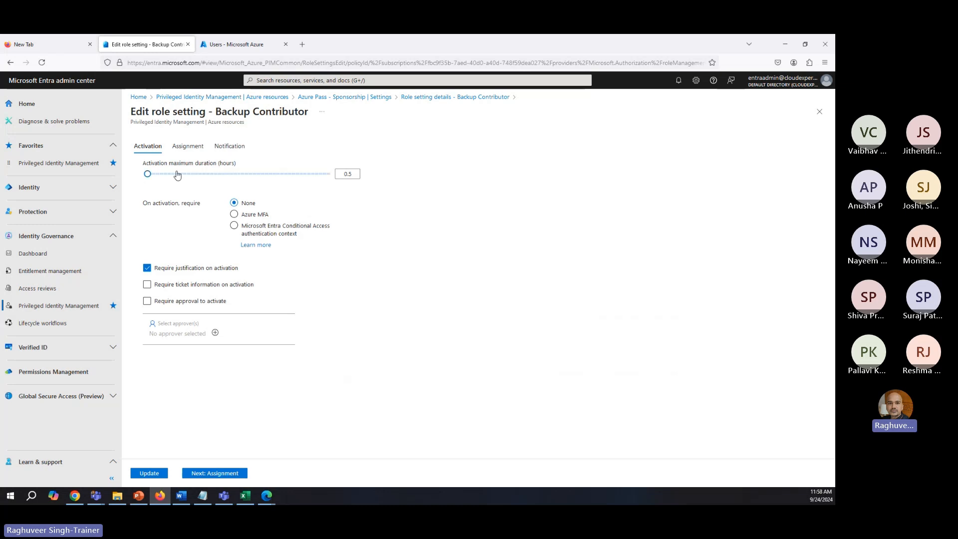
{"action": "left_click_drag", "start_coordinate": [147, 174], "coordinate": [206, 178]}
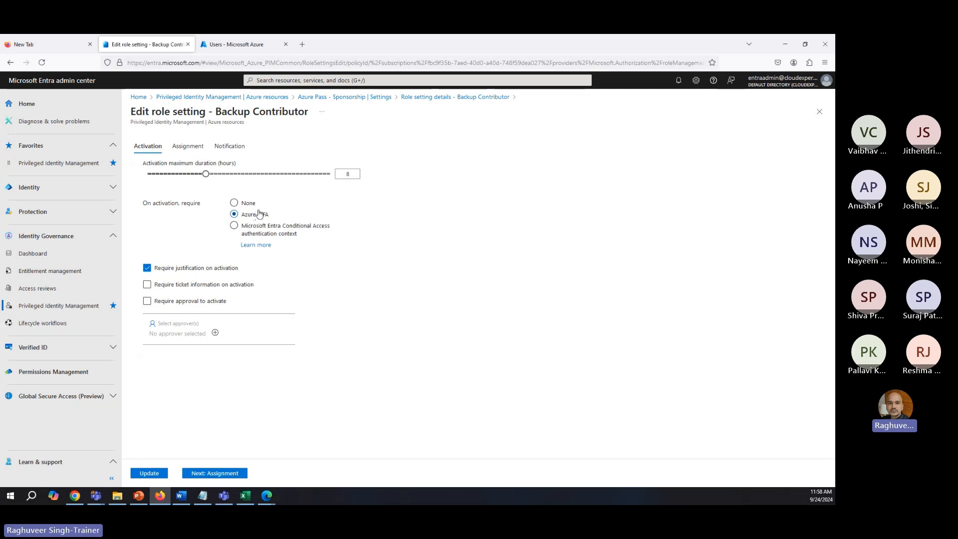
Switch the on-activation requirement between Conditional Access authentication context and Azure MFA.
{"action": "left_click", "coordinate": [252, 229]}
{"action": "left_click", "coordinate": [245, 217]}
{"action": "left_click", "coordinate": [262, 233]}
Require ticket information and approval on activation, and begin selecting approvers.
{"action": "left_click", "coordinate": [147, 287]}
{"action": "left_click", "coordinate": [147, 302]}
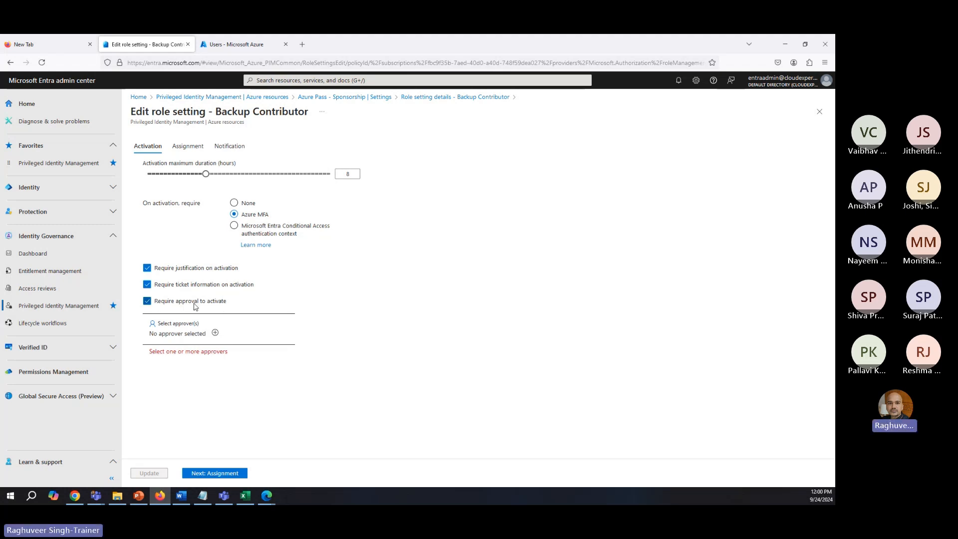
{"action": "left_click", "coordinate": [181, 333]}
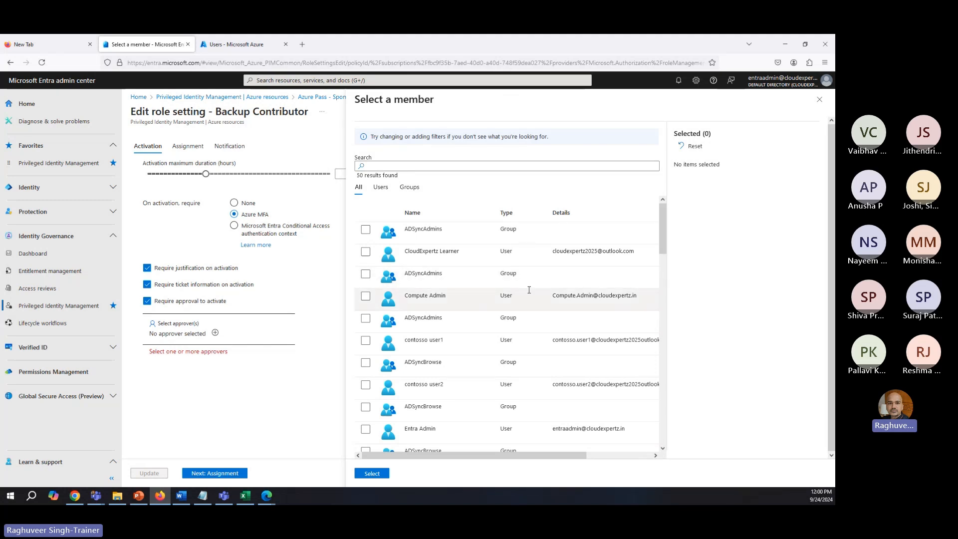
Search 'en' among members and select Entra Admin as the Backup Contributor activation approver.
{"action": "scroll", "coordinate": [438, 332], "scroll_direction": "down", "scroll_amount": 2}
{"action": "scroll", "coordinate": [438, 332], "scroll_direction": "down", "scroll_amount": 10}
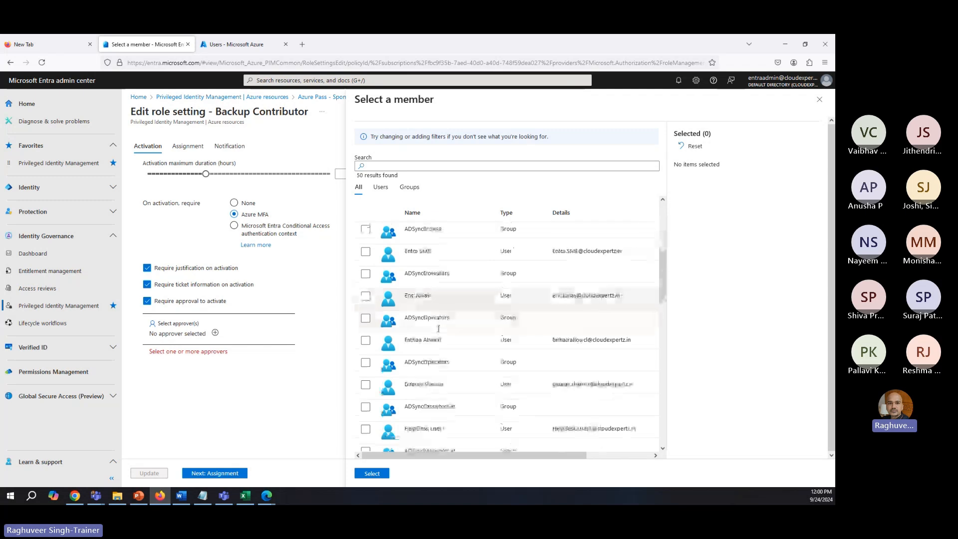
{"action": "scroll", "coordinate": [423, 328], "scroll_direction": "up", "scroll_amount": 5}
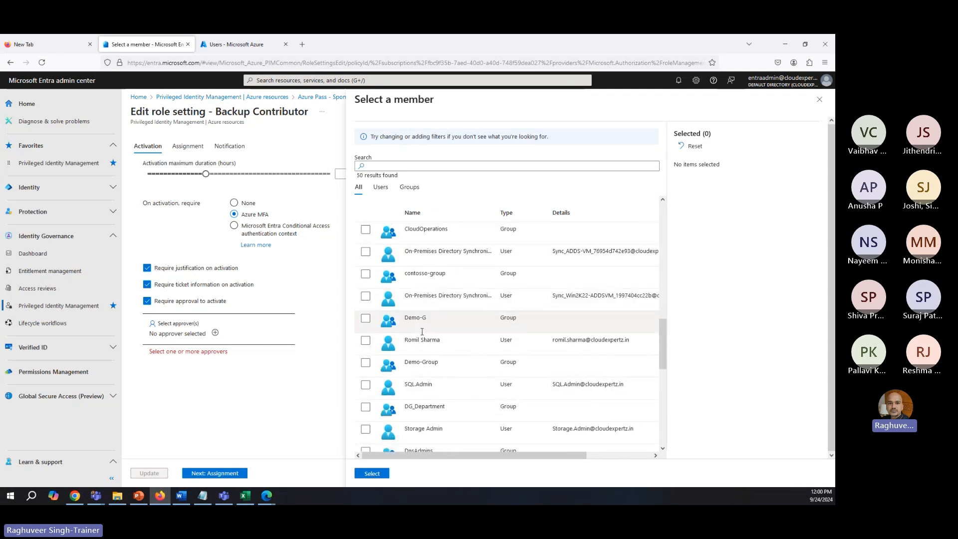
{"action": "left_click", "coordinate": [396, 166]}
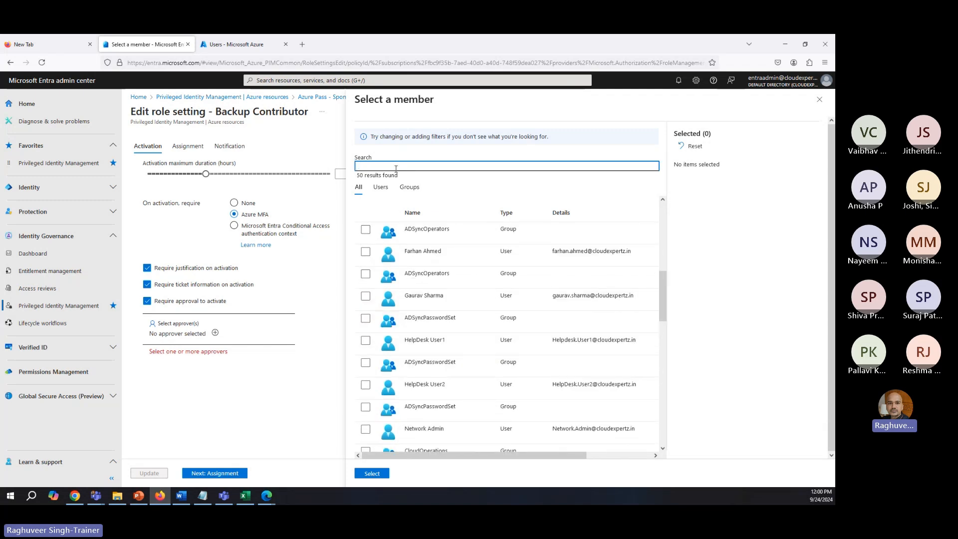
{"action": "type", "text": "entra"}
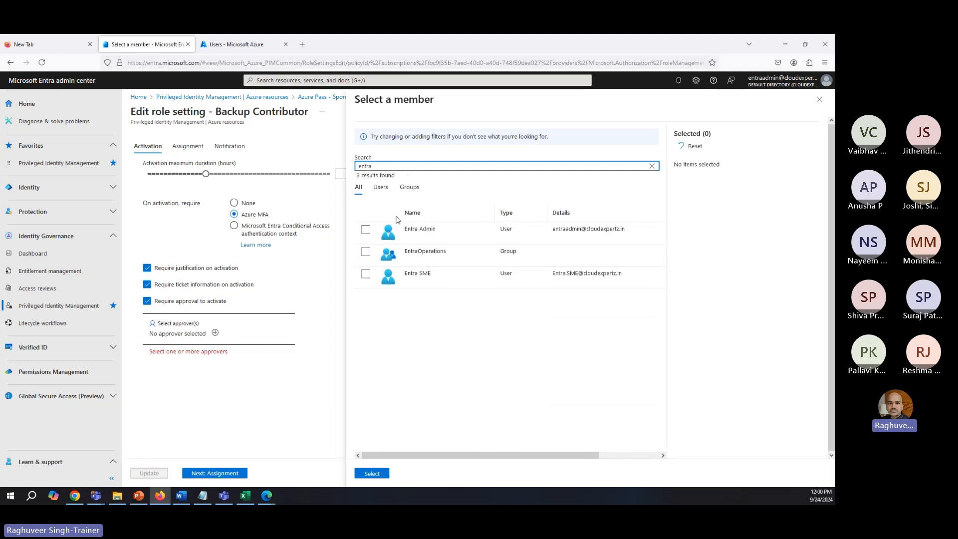
{"action": "left_click", "coordinate": [366, 234]}
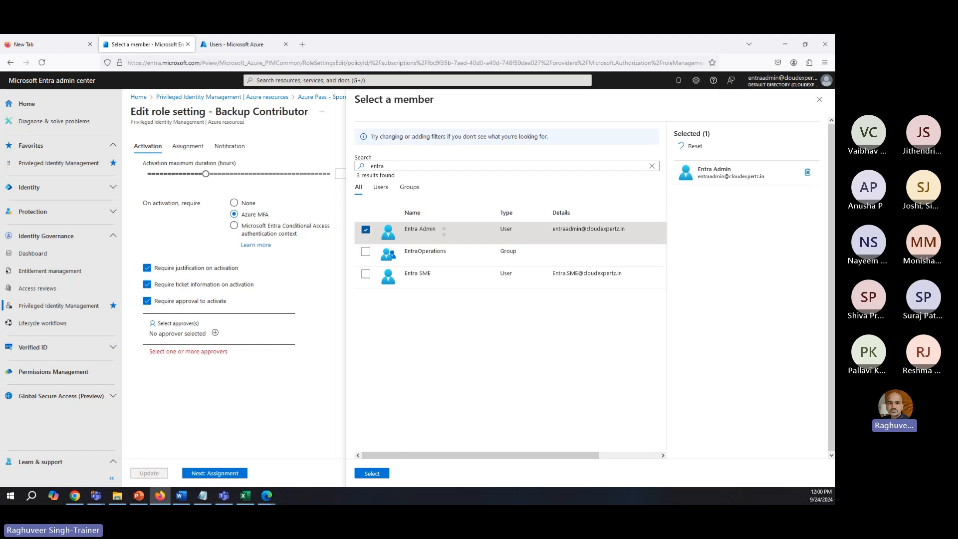
{"action": "left_click", "coordinate": [372, 473]}
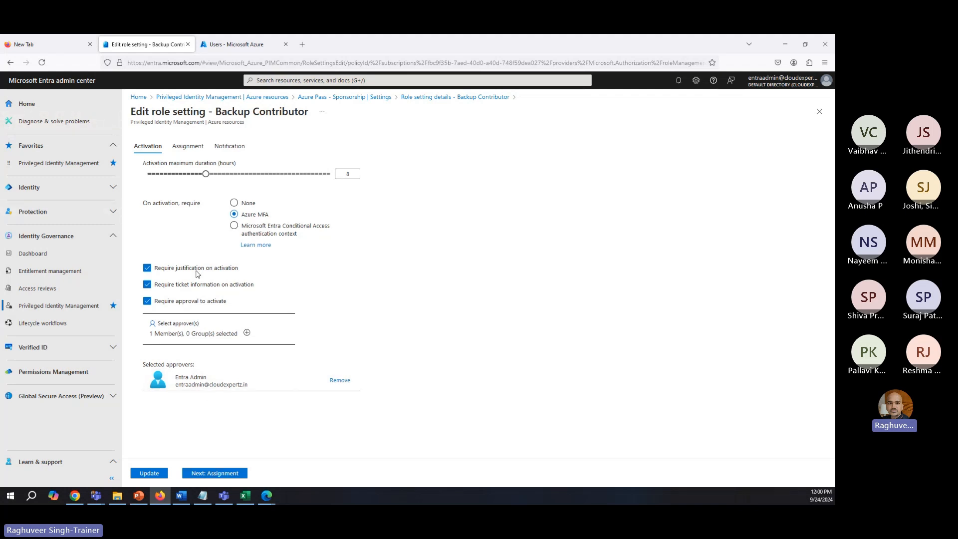
{"action": "left_click", "coordinate": [211, 474]}
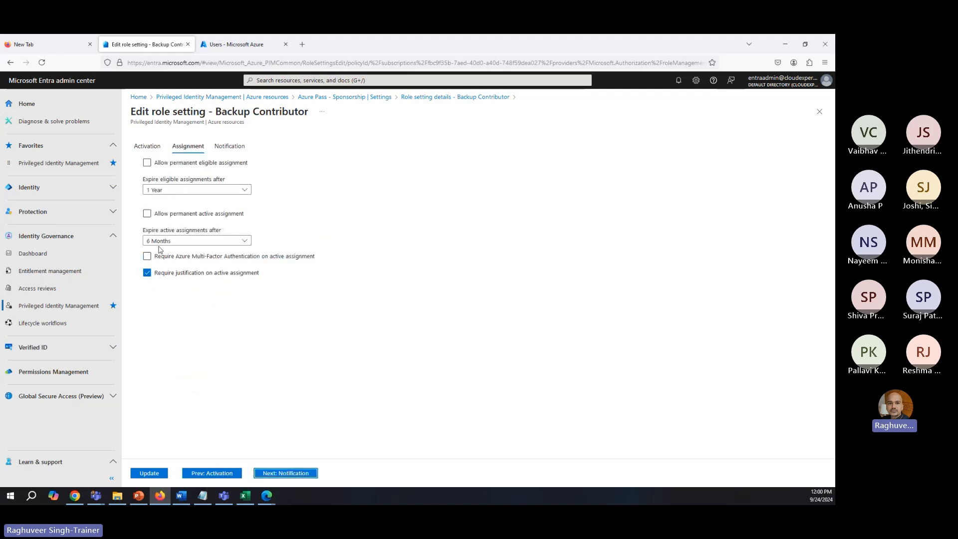
Make eligible assignments expire after 6 Months and active assignments after 3 Months.
{"action": "left_click", "coordinate": [165, 192]}
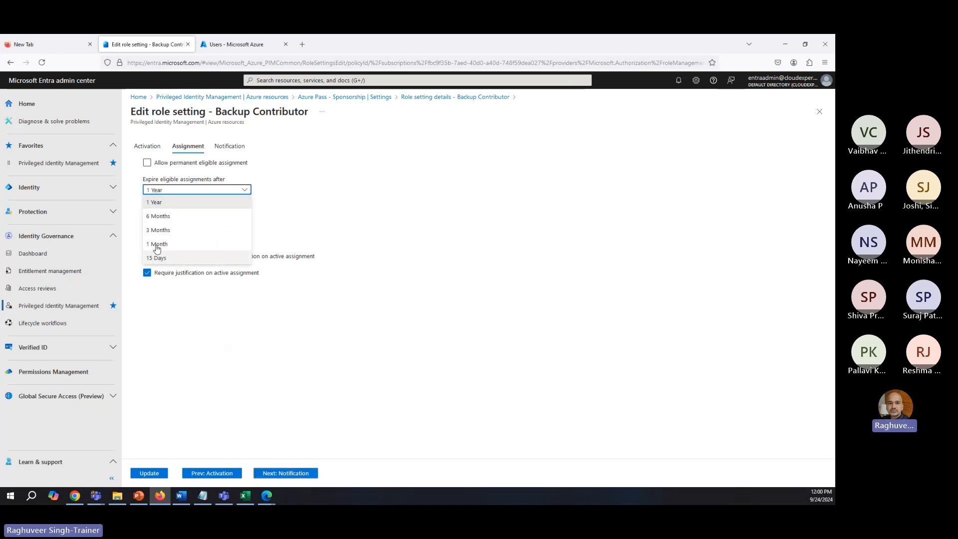
{"action": "left_click", "coordinate": [160, 218]}
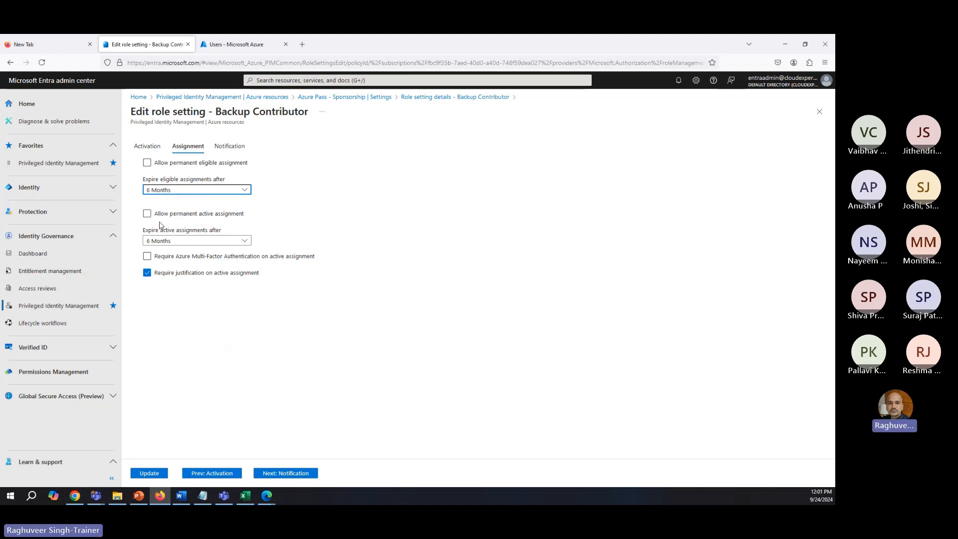
{"action": "left_click_drag", "start_coordinate": [163, 230], "coordinate": [190, 231]}
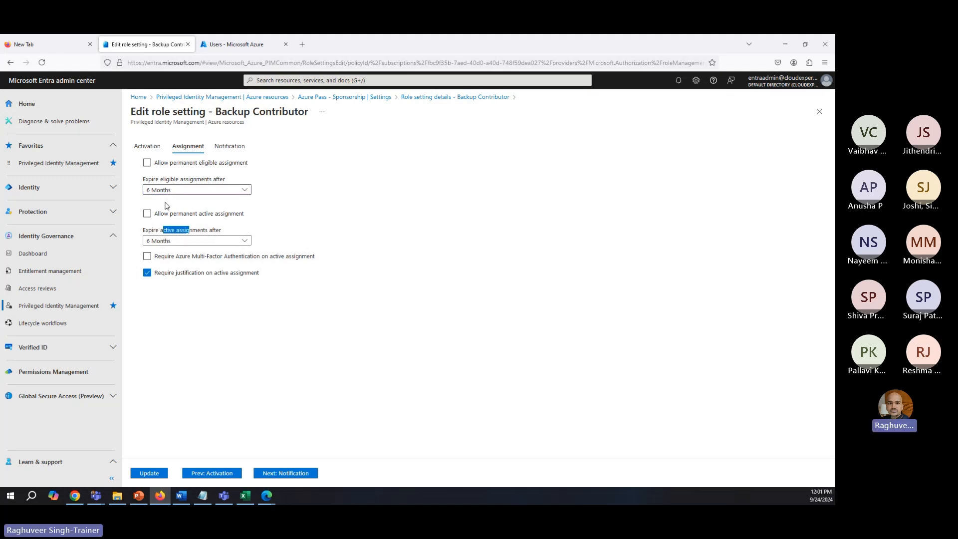
{"action": "left_click", "coordinate": [167, 241]}
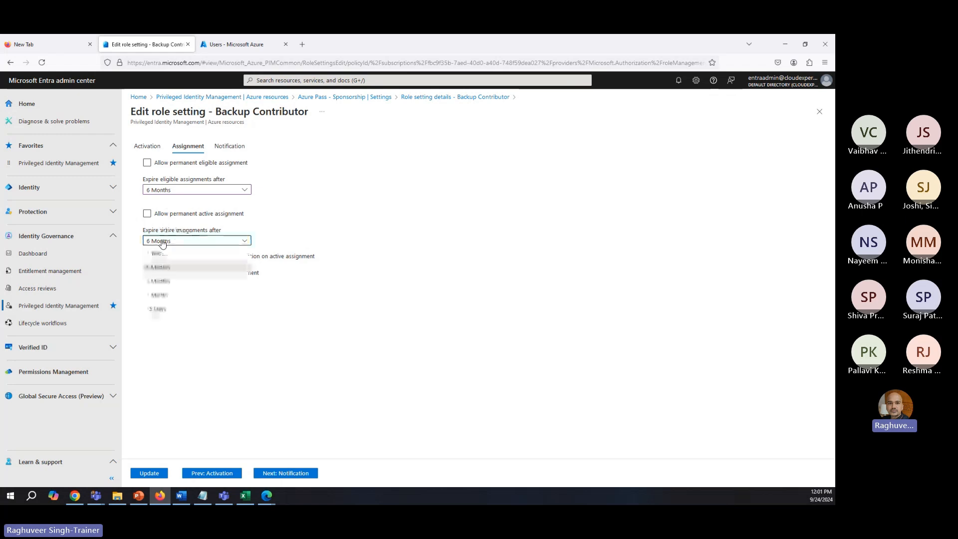
{"action": "left_click", "coordinate": [155, 281]}
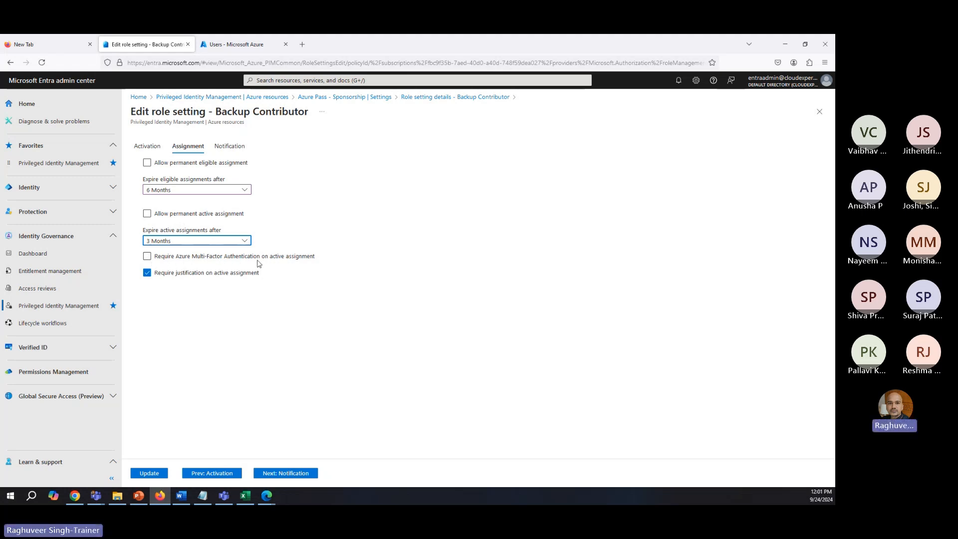
Leave multifactor authentication on active assignment unrequired after briefly ticking it.
{"action": "left_click", "coordinate": [147, 257]}
{"action": "left_click", "coordinate": [146, 257]}
{"action": "left_click", "coordinate": [272, 474]}
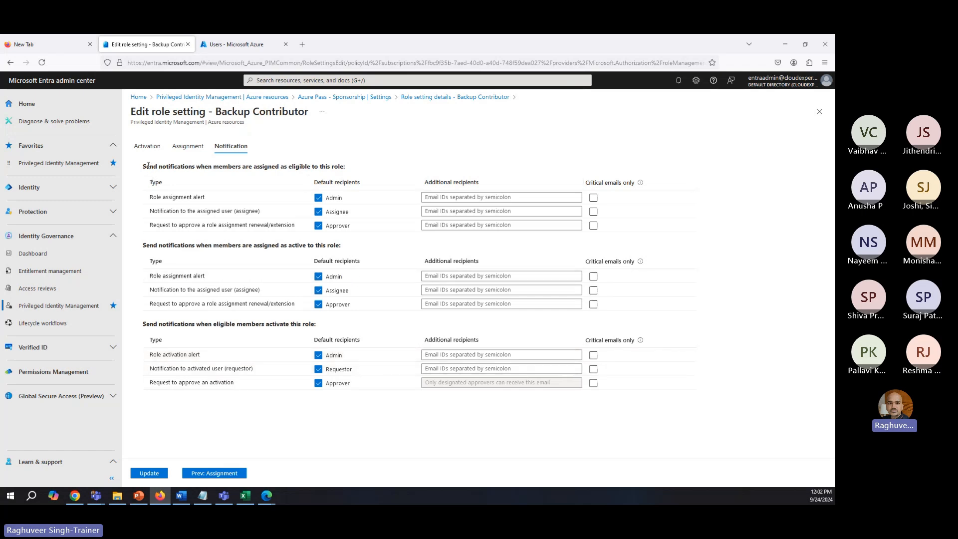
{"action": "left_click_drag", "start_coordinate": [147, 165], "coordinate": [338, 175]}
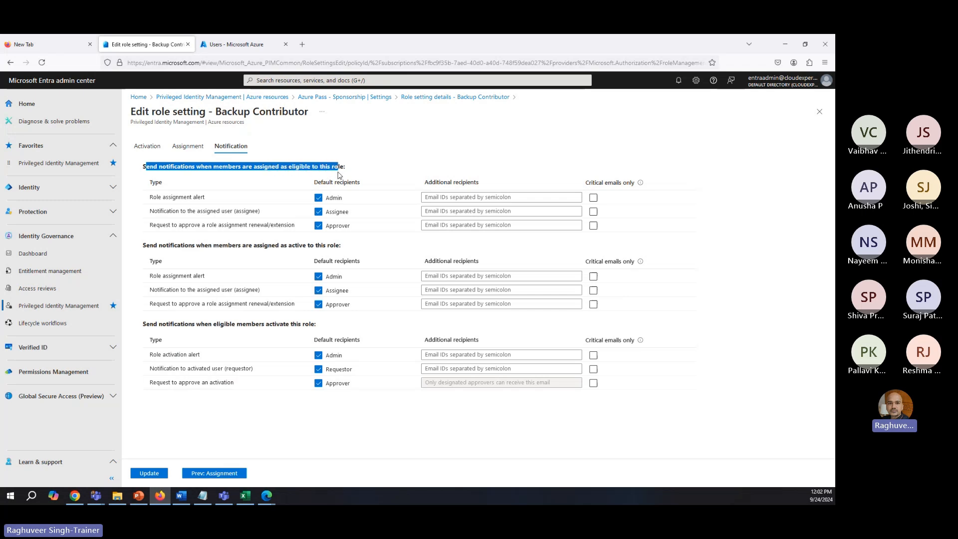
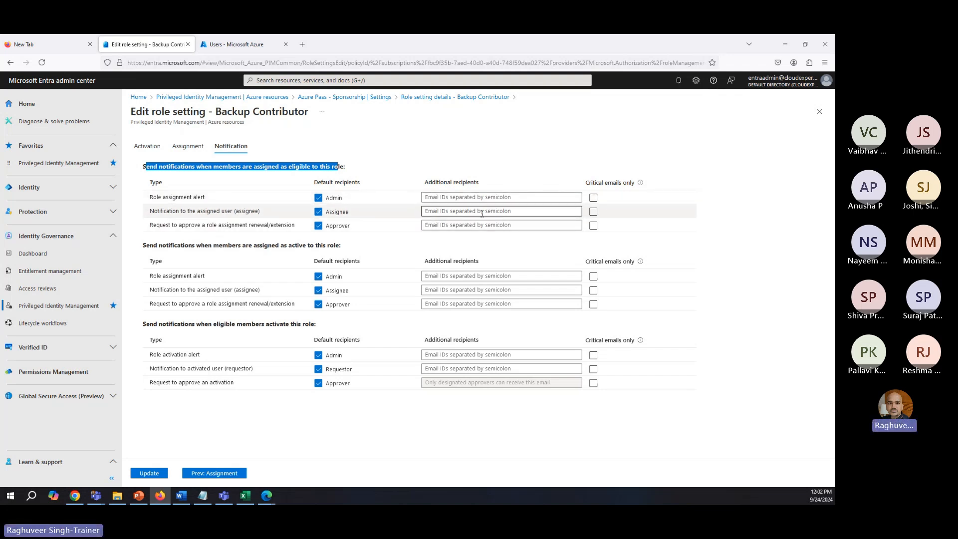
Review the Backup Contributor eligible, active and activation notification sections, keeping default recipients, and update.
{"action": "left_click_drag", "start_coordinate": [150, 247], "coordinate": [324, 248]}
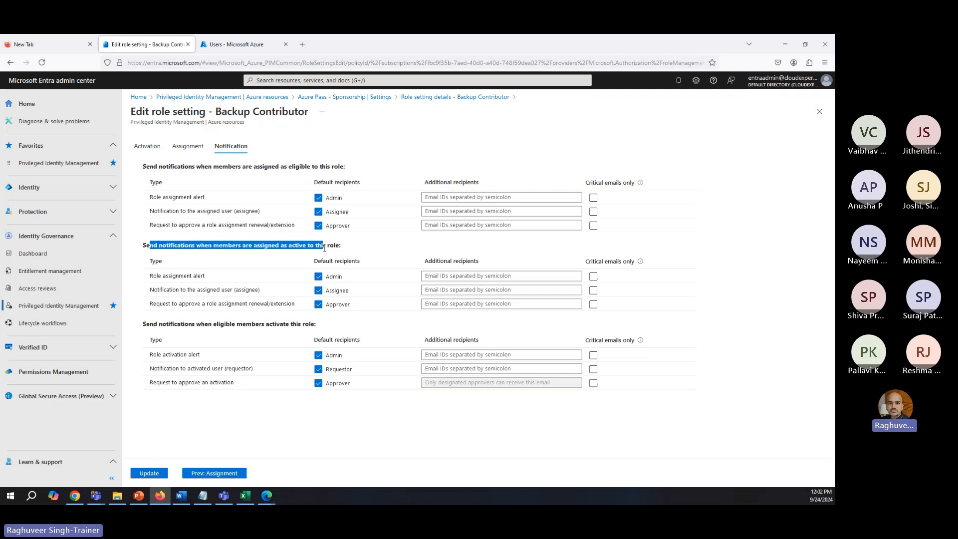
{"action": "left_click", "coordinate": [250, 267]}
{"action": "left_click_drag", "start_coordinate": [235, 166], "coordinate": [296, 166]}
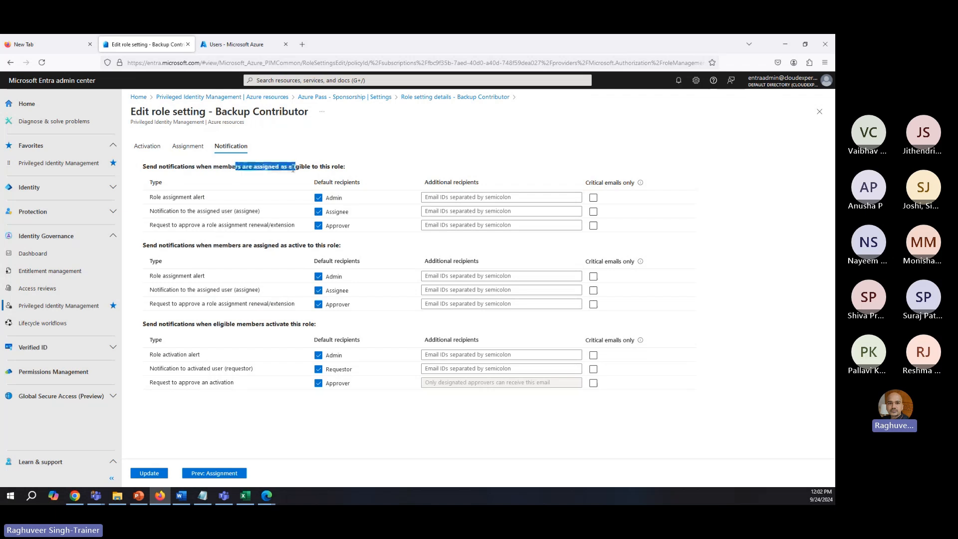
{"action": "left_click_drag", "start_coordinate": [213, 245], "coordinate": [273, 246]}
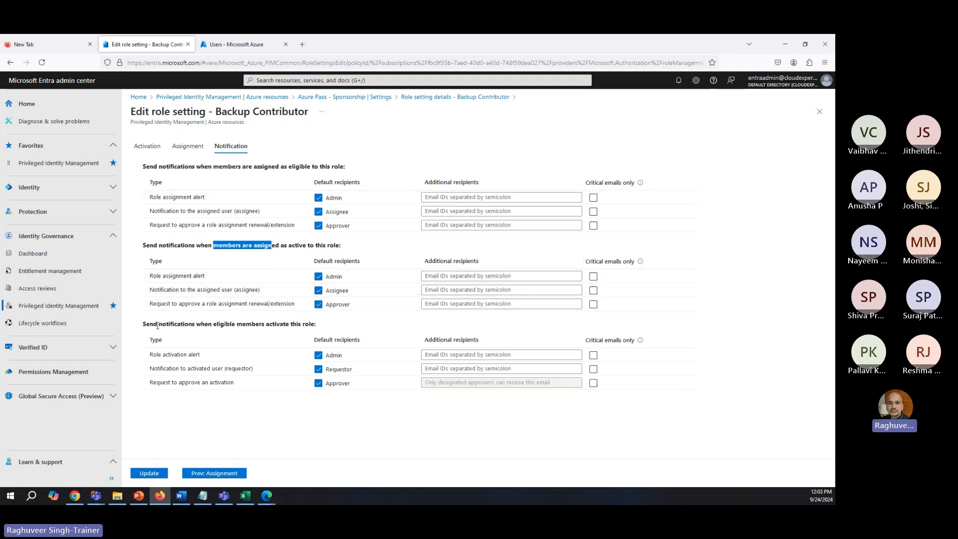
{"action": "left_click_drag", "start_coordinate": [218, 325], "coordinate": [307, 324]}
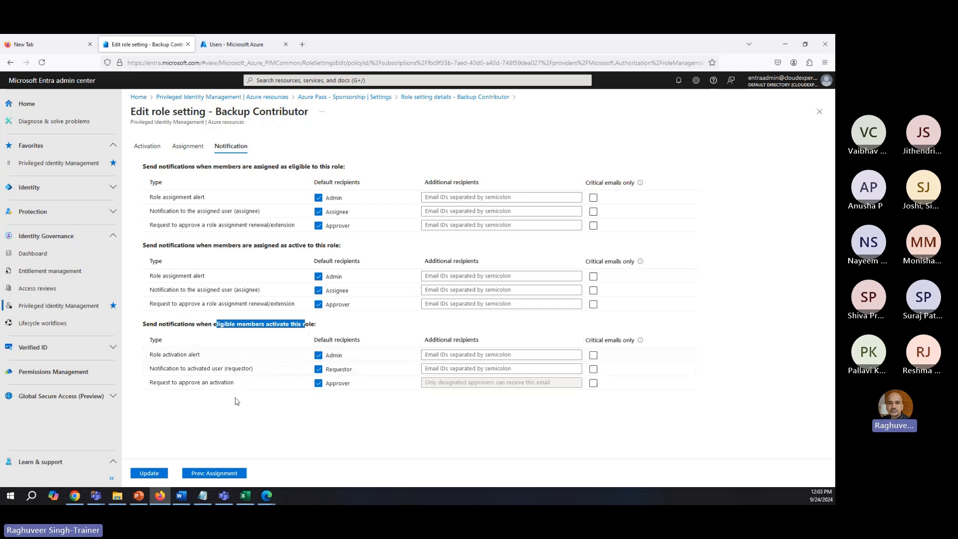
{"action": "left_click_drag", "start_coordinate": [159, 354], "coordinate": [332, 359]}
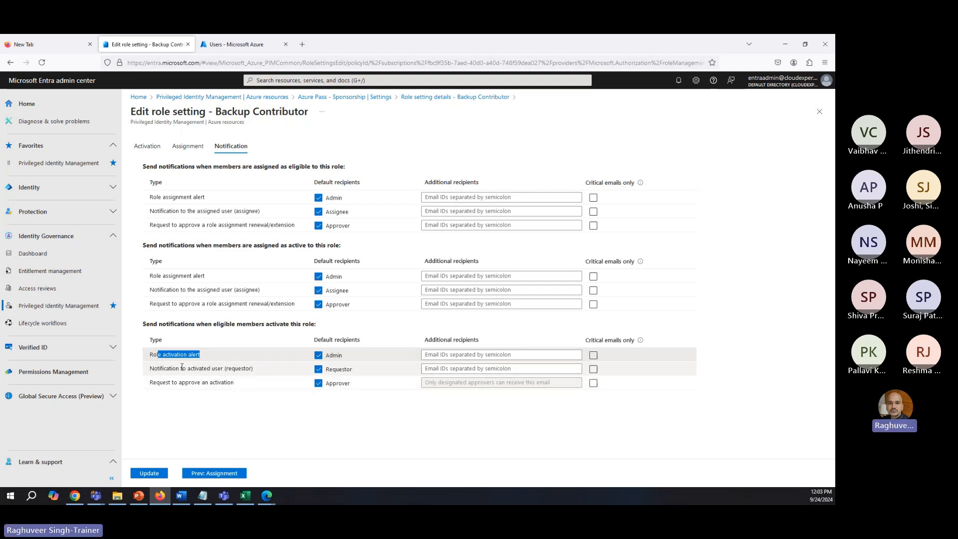
{"action": "left_click_drag", "start_coordinate": [167, 368], "coordinate": [242, 370]}
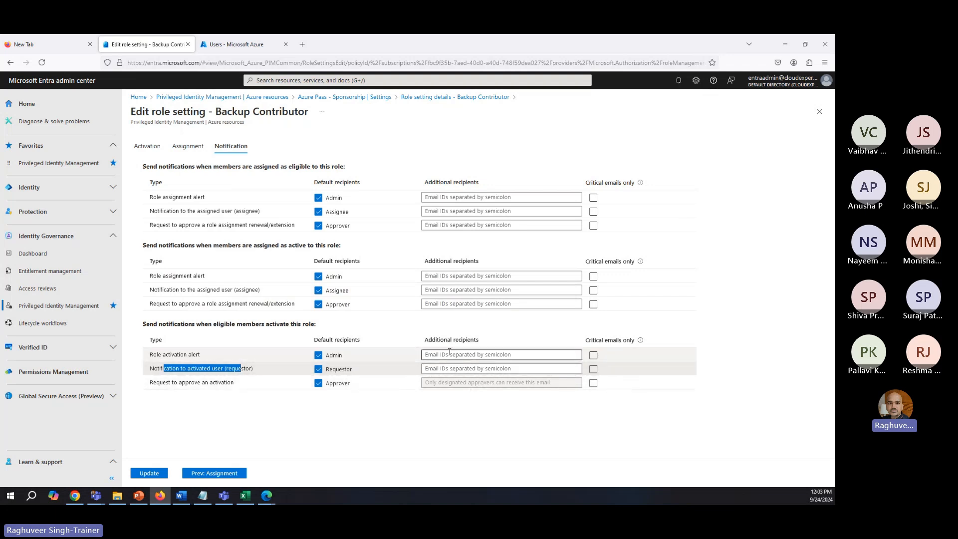
{"action": "left_click", "coordinate": [140, 476]}
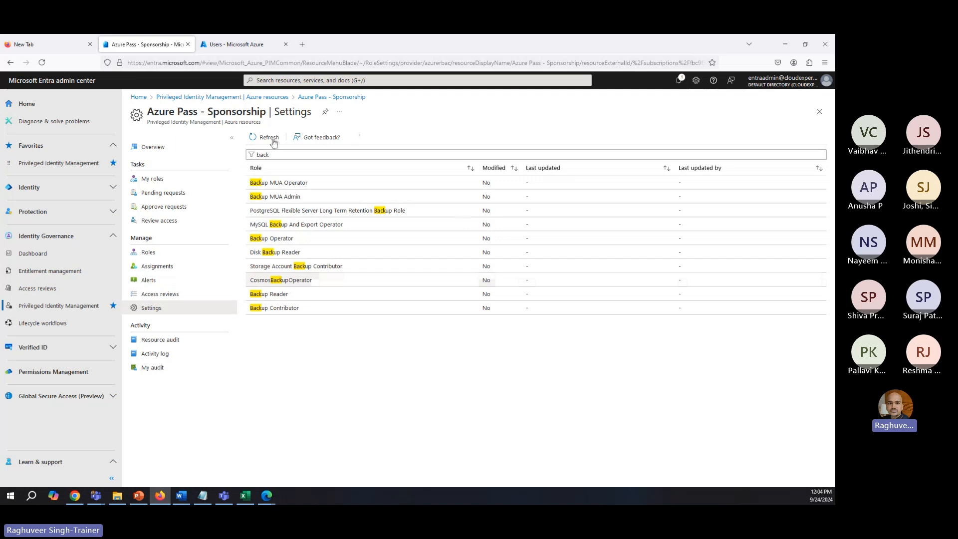
Clear the 'back' role filter and refresh the role list to show Backup Contributor modified.
{"action": "double_click", "coordinate": [263, 154]}
{"action": "key", "text": "BackSpace"}
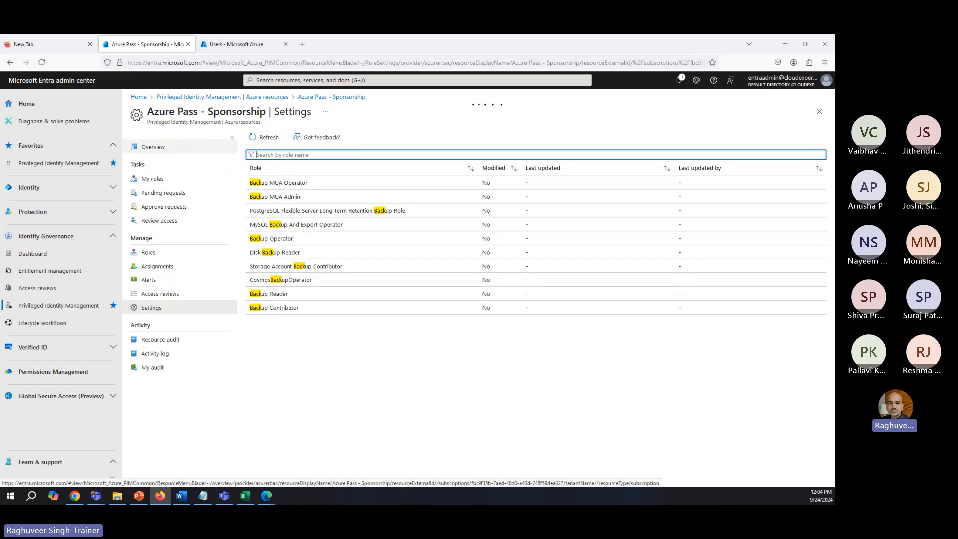
{"action": "left_click", "coordinate": [254, 136]}
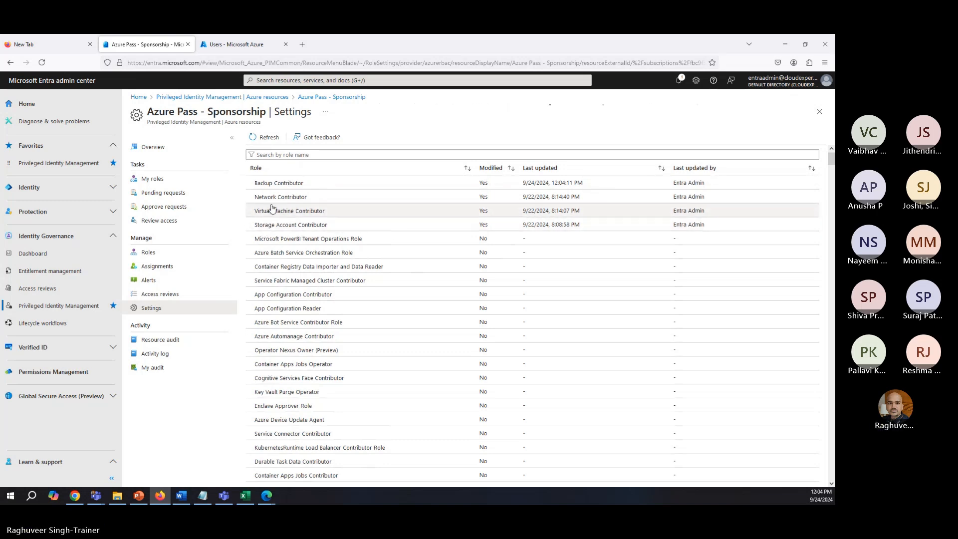
{"action": "scroll", "coordinate": [417, 293], "scroll_direction": "down", "scroll_amount": 1}
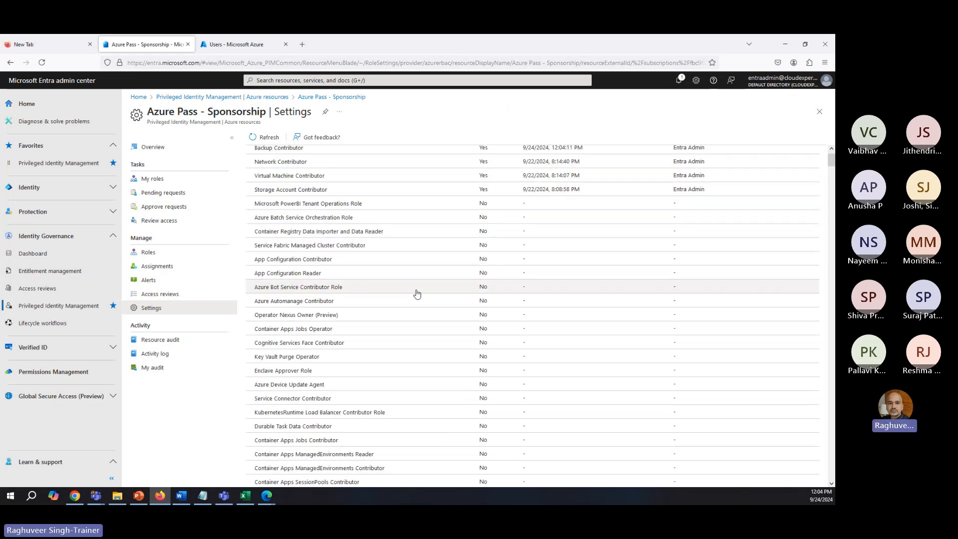
{"action": "scroll", "coordinate": [393, 314], "scroll_direction": "up", "scroll_amount": 1}
Search roles for 'SQL' and open the SQL DB Contributor role settings.
{"action": "left_click", "coordinate": [284, 154]}
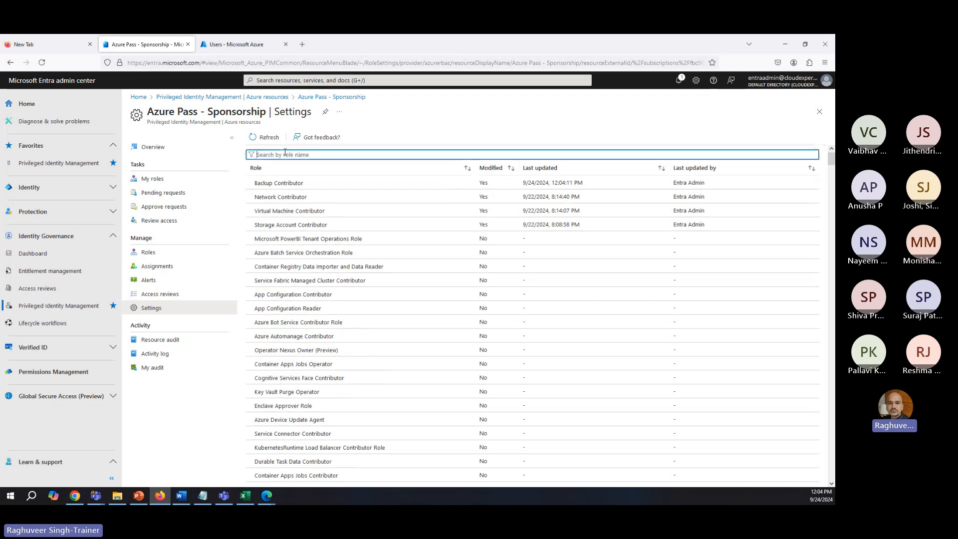
{"action": "type", "text": "SQL"}
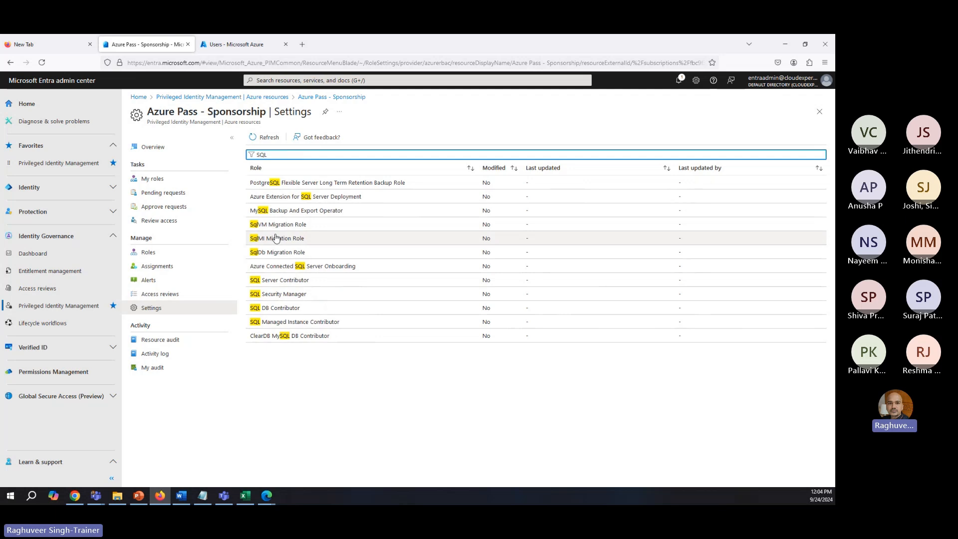
{"action": "left_click", "coordinate": [275, 308]}
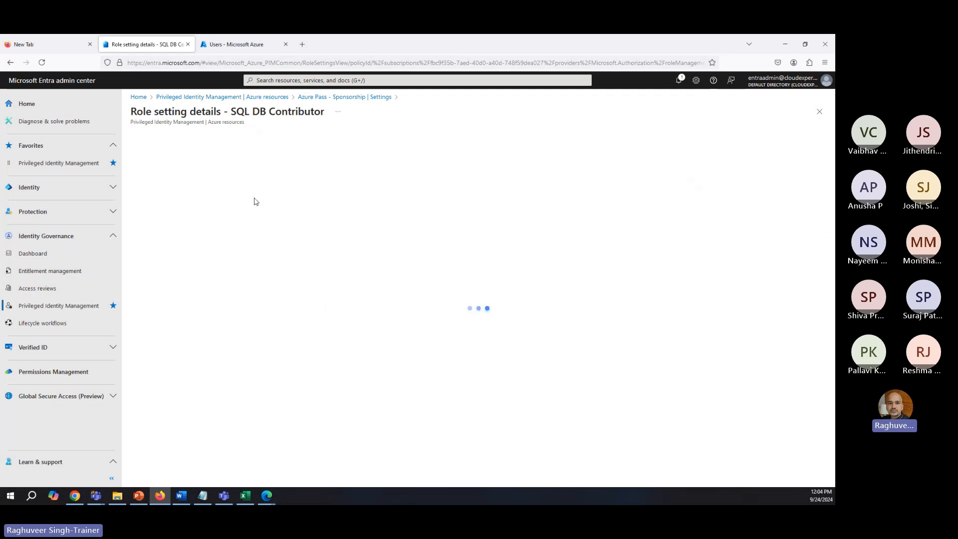
Set SQL DB Contributor activation to a 4-hour maximum requiring Azure MFA, ticket information and approval.
{"action": "left_click", "coordinate": [153, 141]}
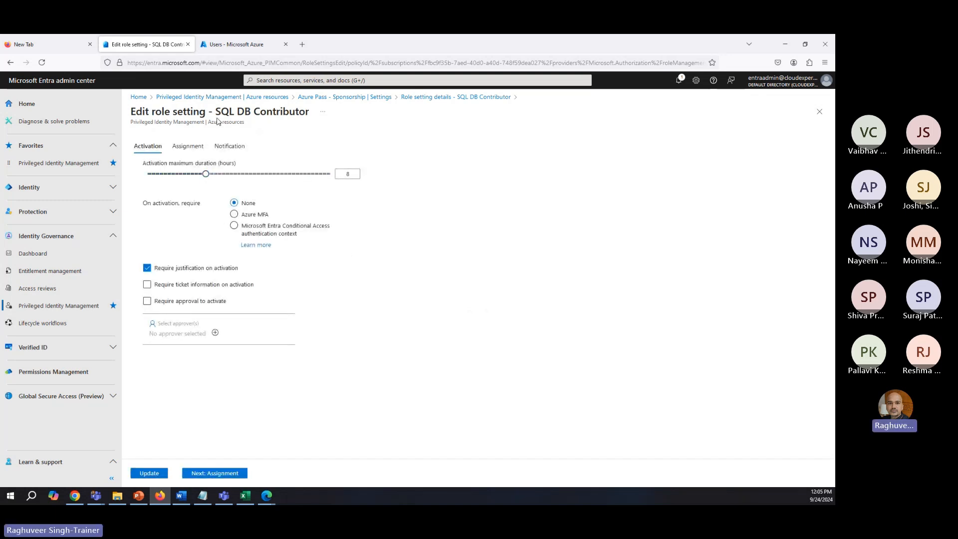
{"action": "left_click_drag", "start_coordinate": [216, 112], "coordinate": [248, 109]}
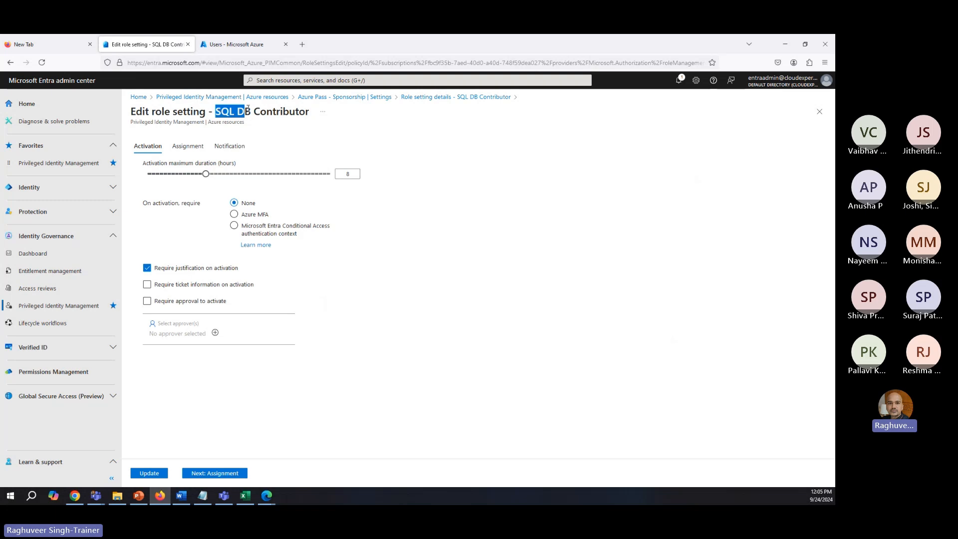
{"action": "left_click_drag", "start_coordinate": [205, 173], "coordinate": [176, 178]}
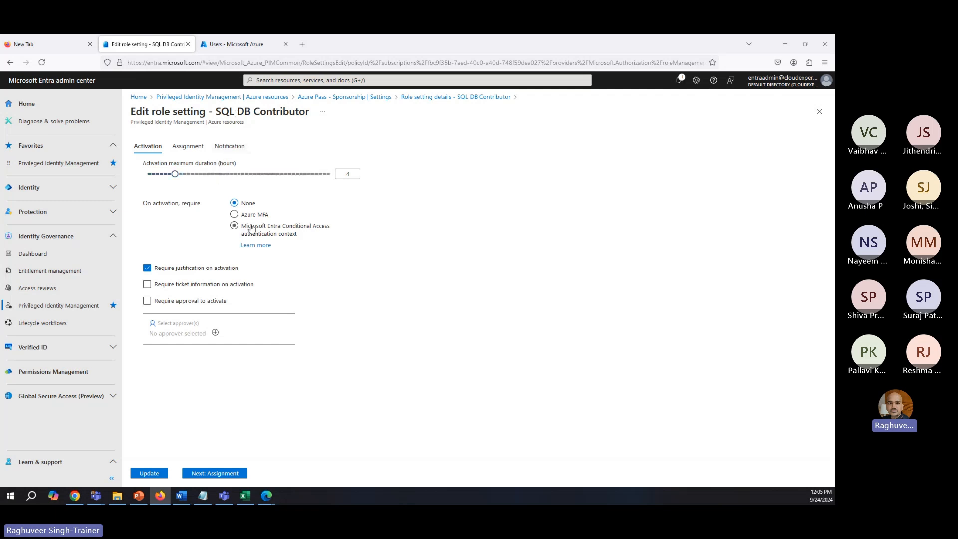
{"action": "left_click", "coordinate": [234, 214]}
{"action": "left_click", "coordinate": [147, 301]}
{"action": "left_click", "coordinate": [149, 286]}
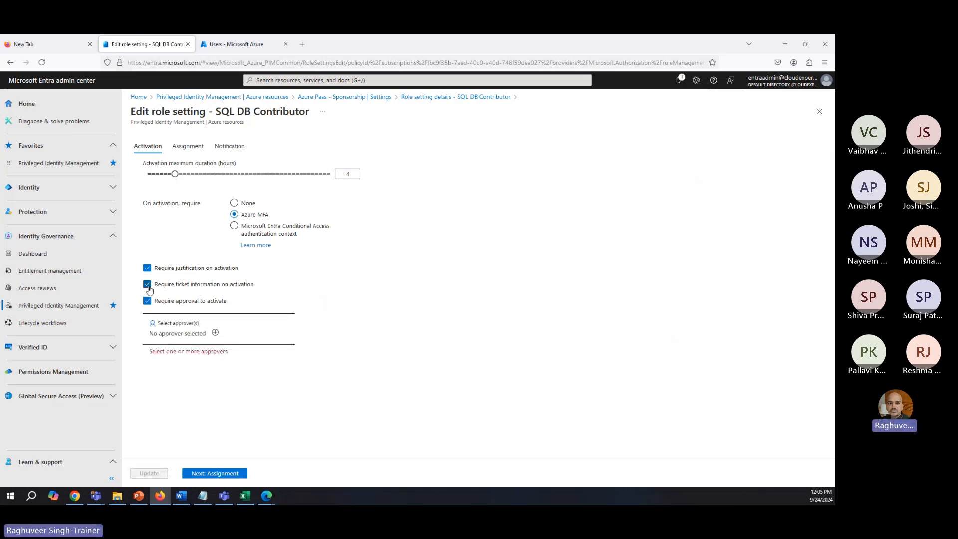
Search 'entra' and select Entra Admin as the SQL DB Contributor activation approver.
{"action": "left_click", "coordinate": [189, 326]}
{"action": "left_click", "coordinate": [428, 166]}
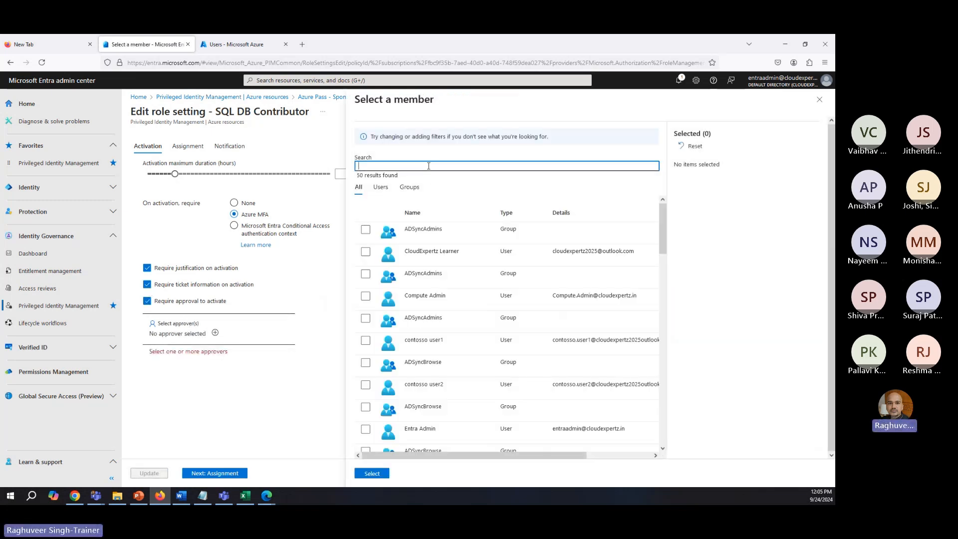
{"action": "type", "text": "entra"}
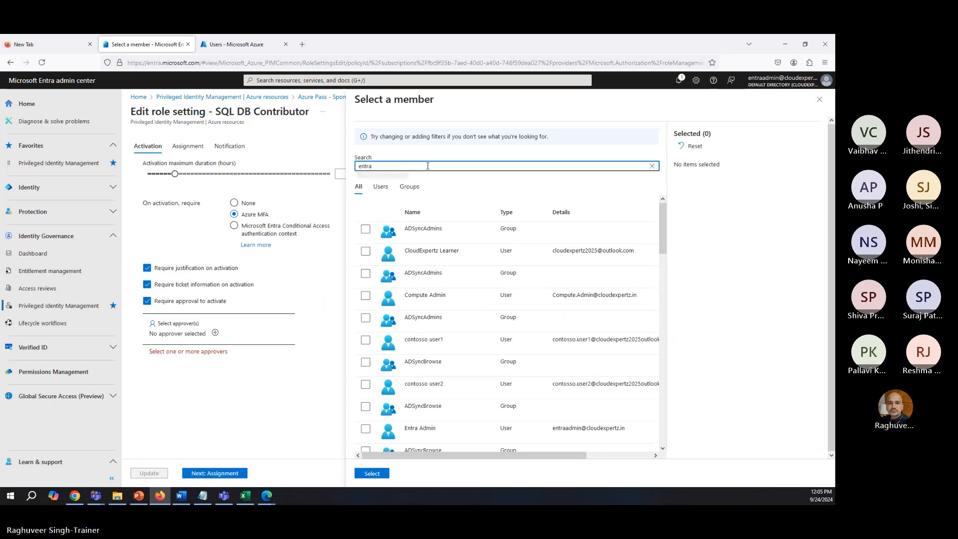
{"action": "left_click", "coordinate": [366, 229]}
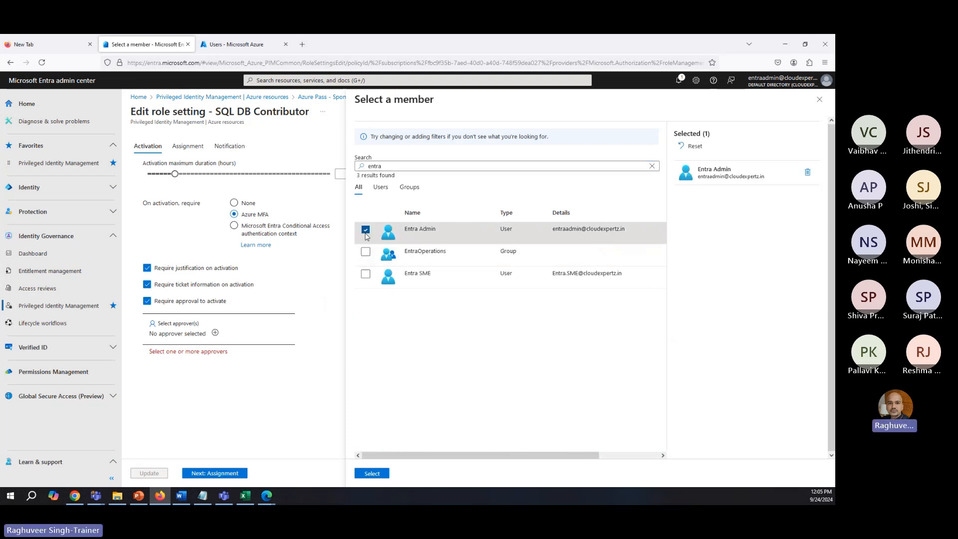
{"action": "left_click", "coordinate": [372, 473]}
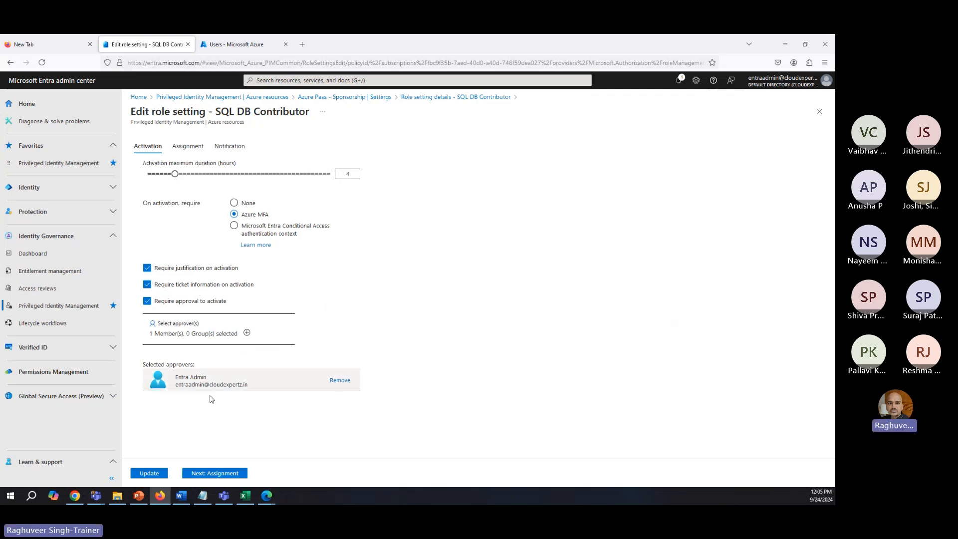
{"action": "left_click", "coordinate": [220, 475]}
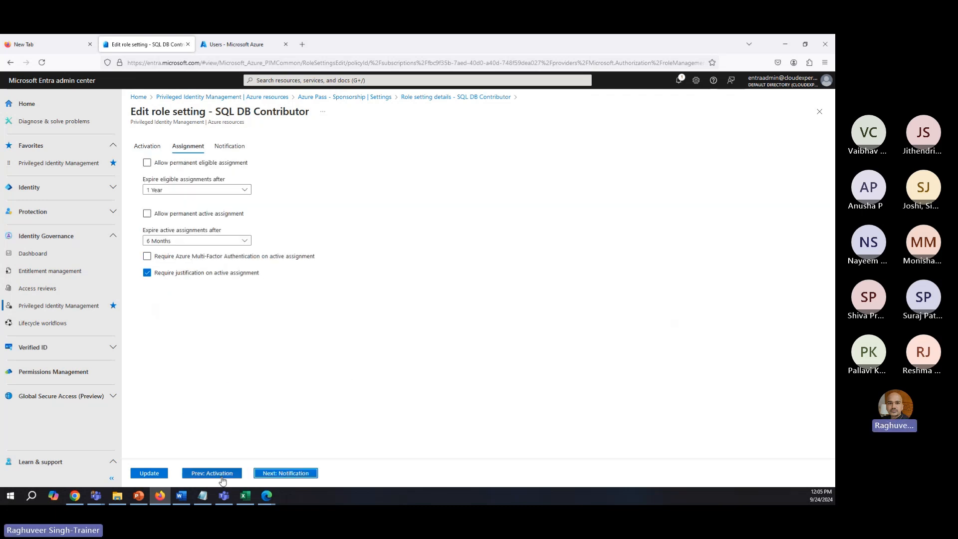
Set eligible and active assignment expiry to 3 Months, require MFA on active assignment, and save.
{"action": "left_click", "coordinate": [168, 192]}
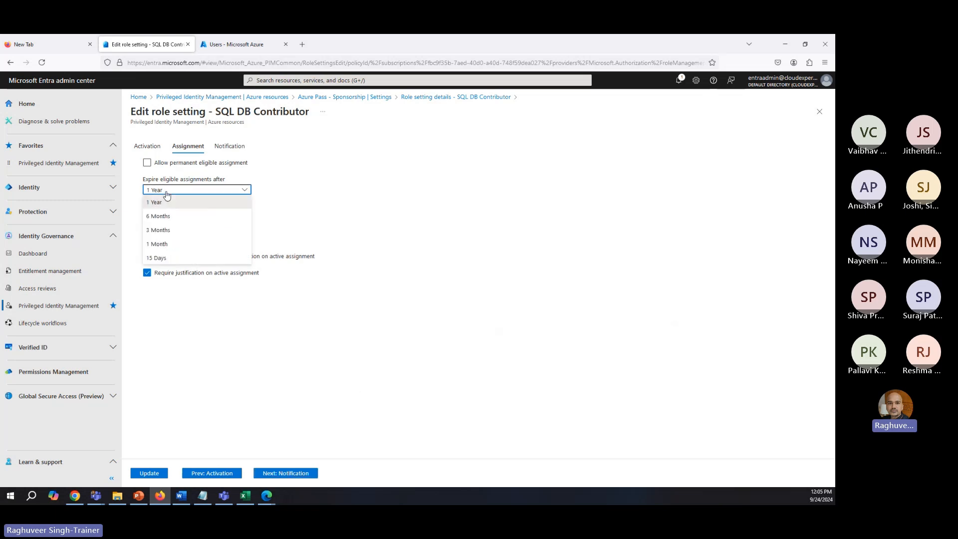
{"action": "left_click", "coordinate": [165, 230]}
{"action": "left_click", "coordinate": [167, 242]}
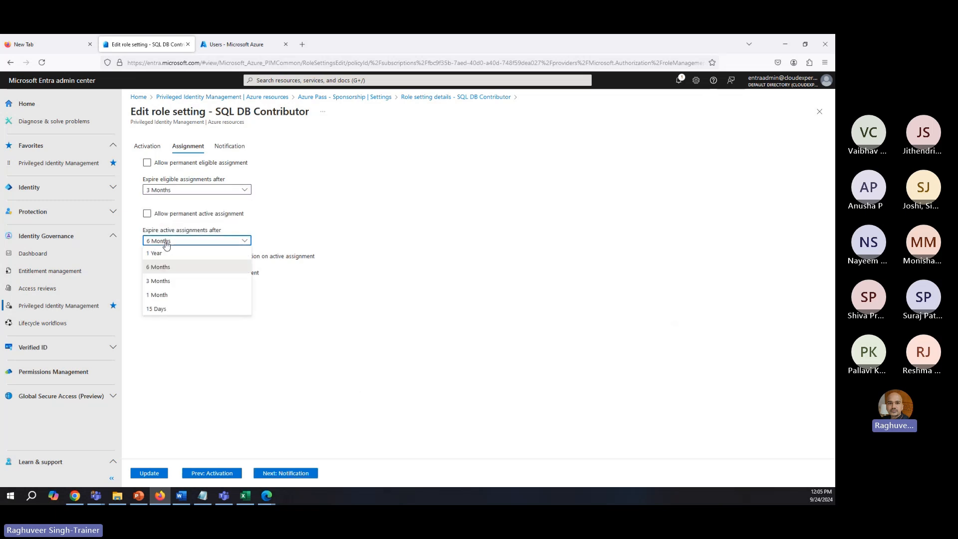
{"action": "left_click", "coordinate": [162, 282]}
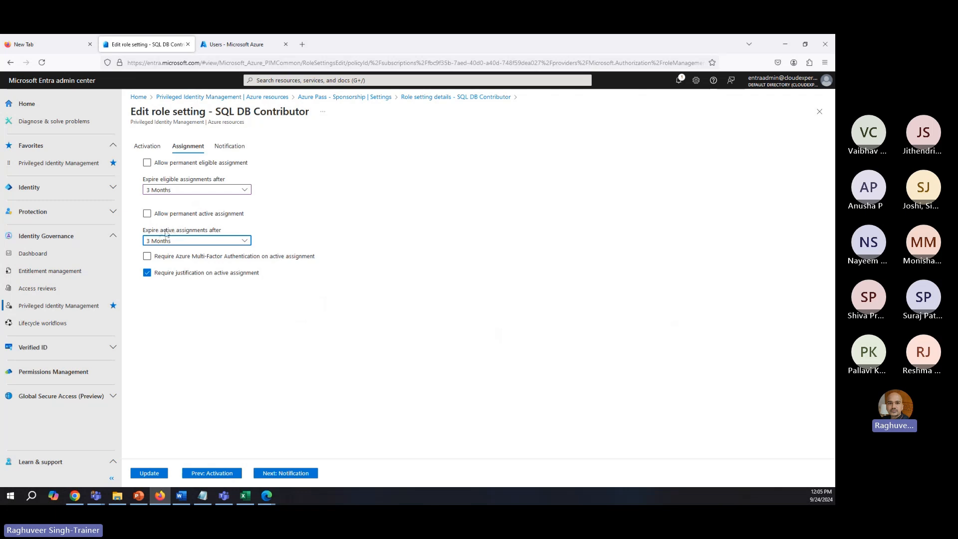
{"action": "left_click", "coordinate": [147, 256]}
{"action": "left_click", "coordinate": [285, 473]}
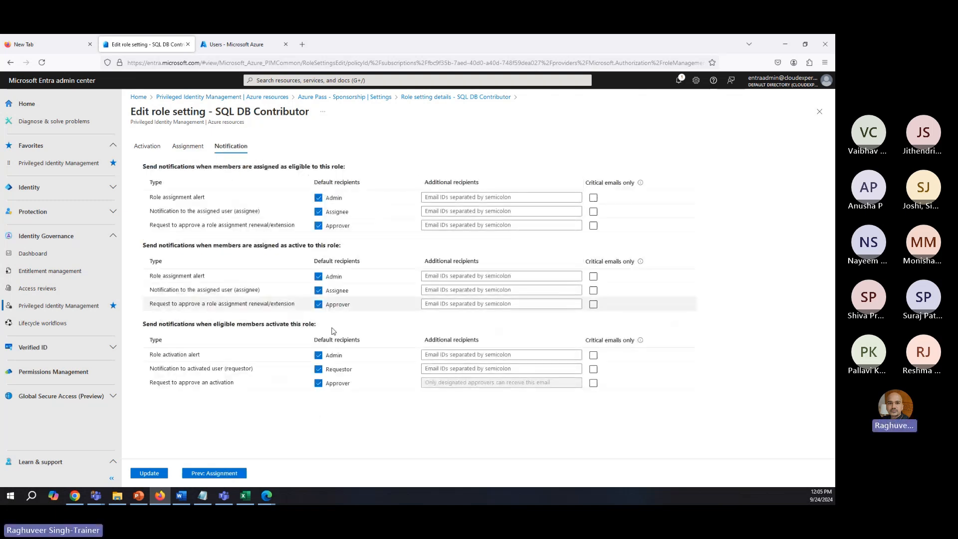
{"action": "left_click", "coordinate": [150, 473]}
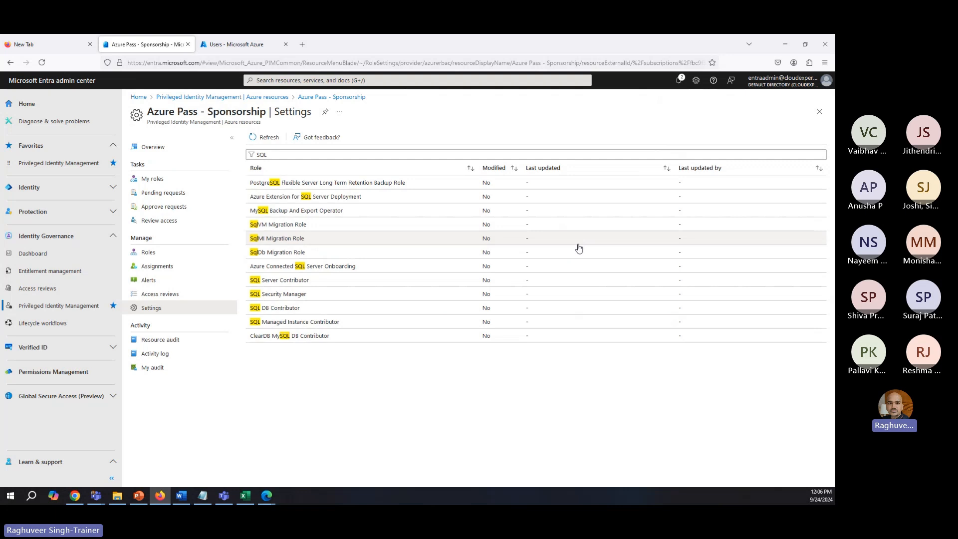
Clear the SQL filter, reload, check when and by whom SQL DB Contributor was updated, then close Settings.
{"action": "double_click", "coordinate": [261, 154]}
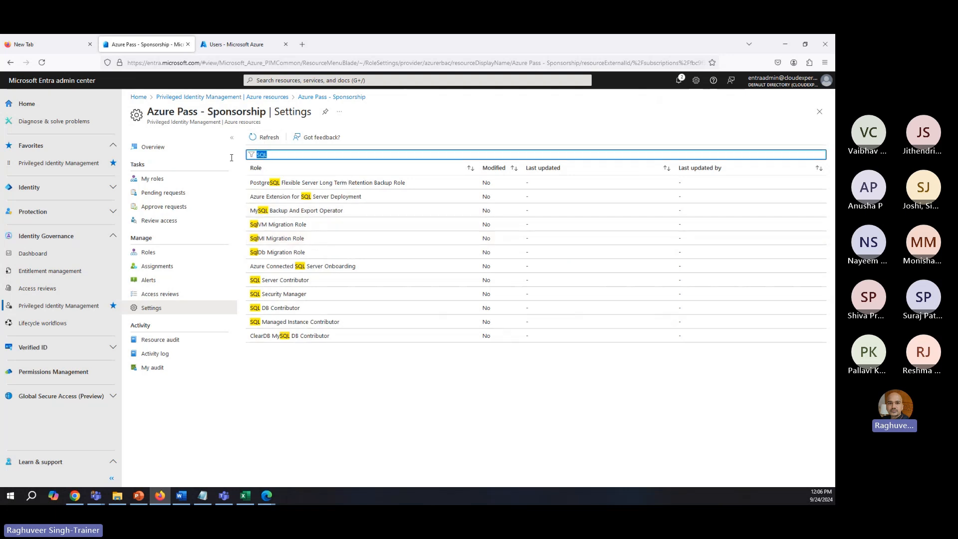
{"action": "key", "text": "BackSpace"}
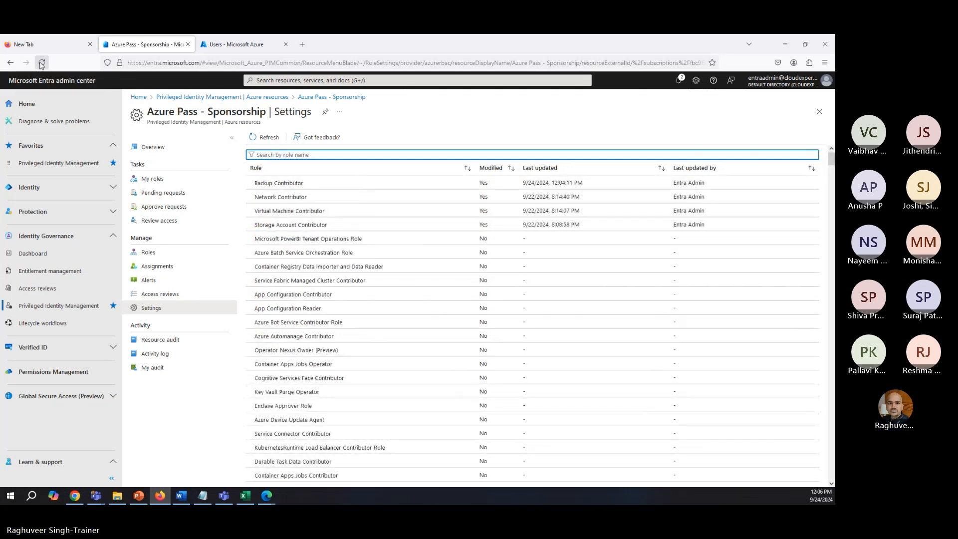
{"action": "left_click", "coordinate": [498, 248]}
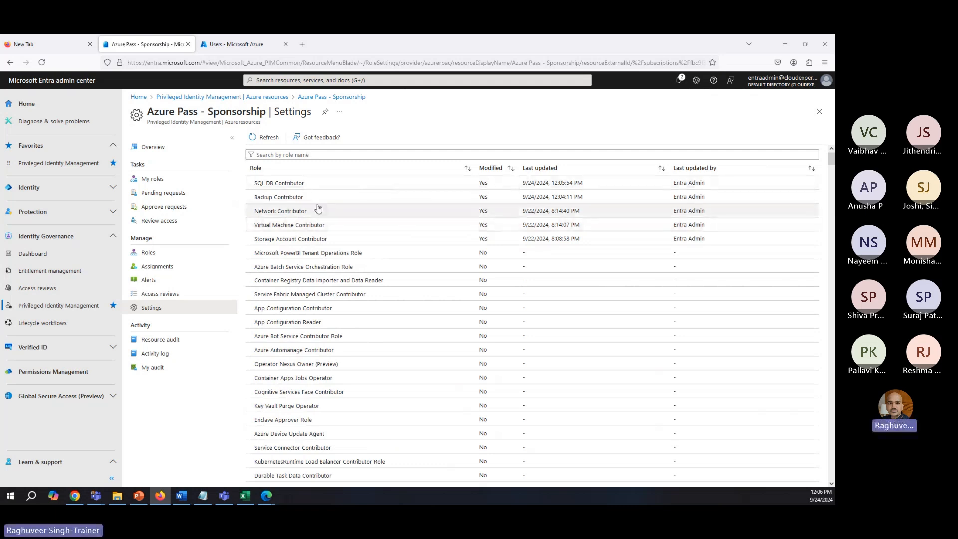
{"action": "left_click_drag", "start_coordinate": [521, 183], "coordinate": [583, 183]}
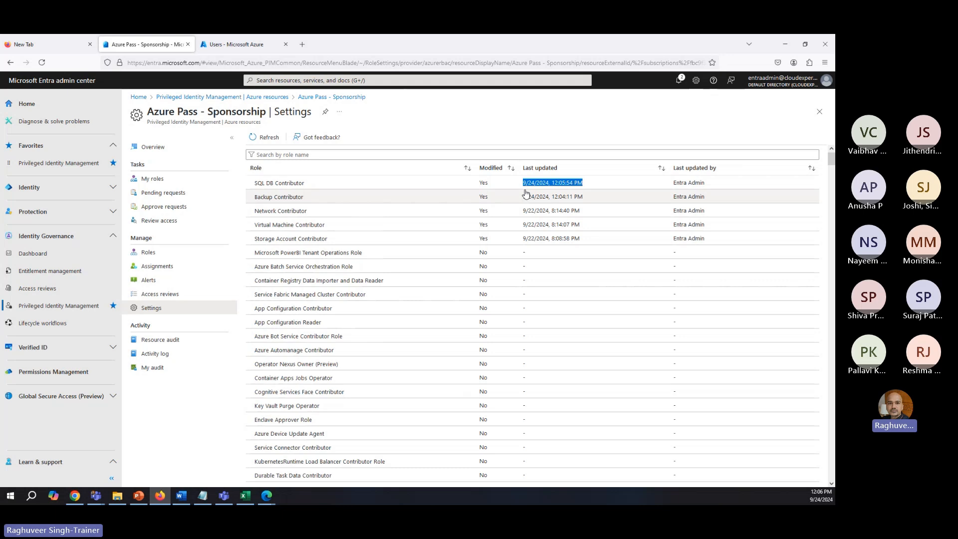
{"action": "left_click_drag", "start_coordinate": [672, 182], "coordinate": [707, 187]}
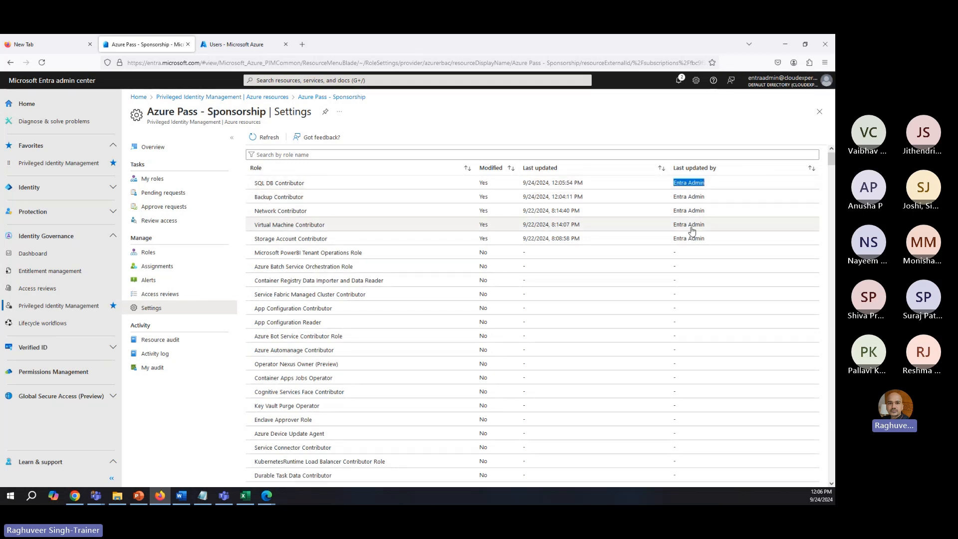
{"action": "left_click", "coordinate": [819, 111]}
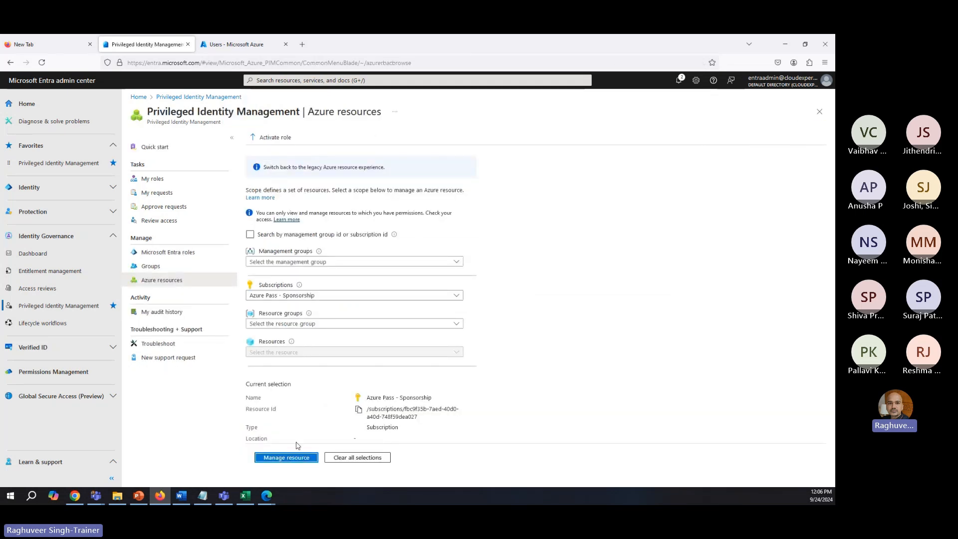
Manage Azure Pass - Sponsorship, refresh its Assignments list twice, and start a new assignment.
{"action": "left_click", "coordinate": [290, 458]}
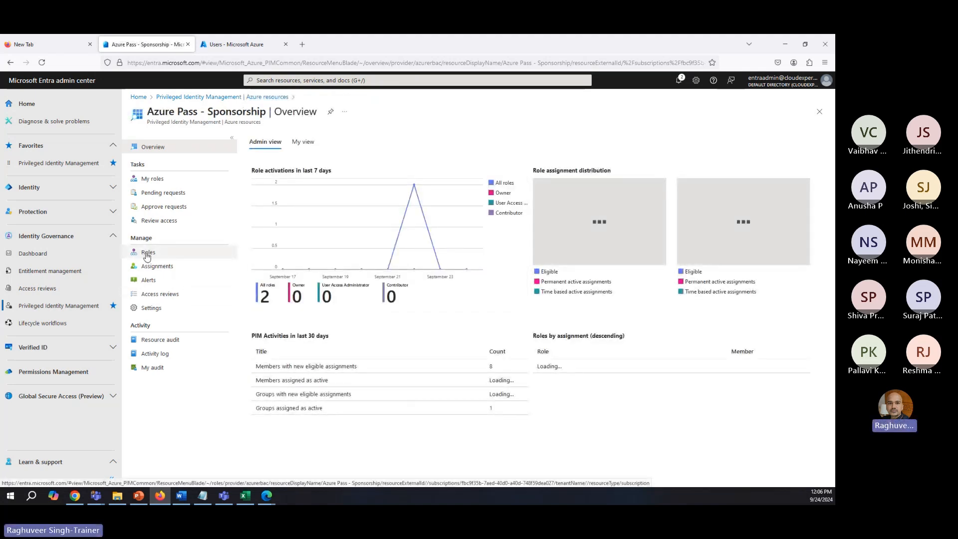
{"action": "left_click", "coordinate": [150, 266]}
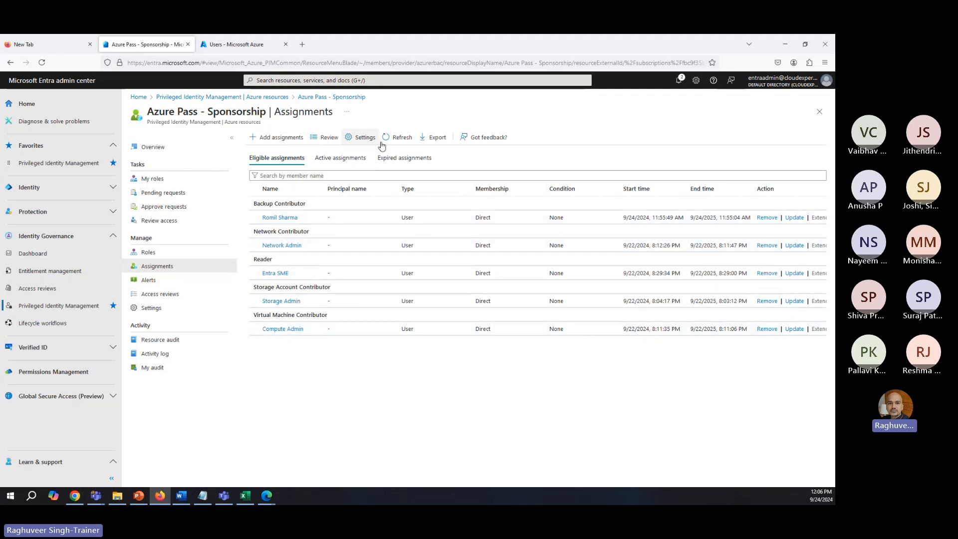
{"action": "left_click", "coordinate": [397, 139]}
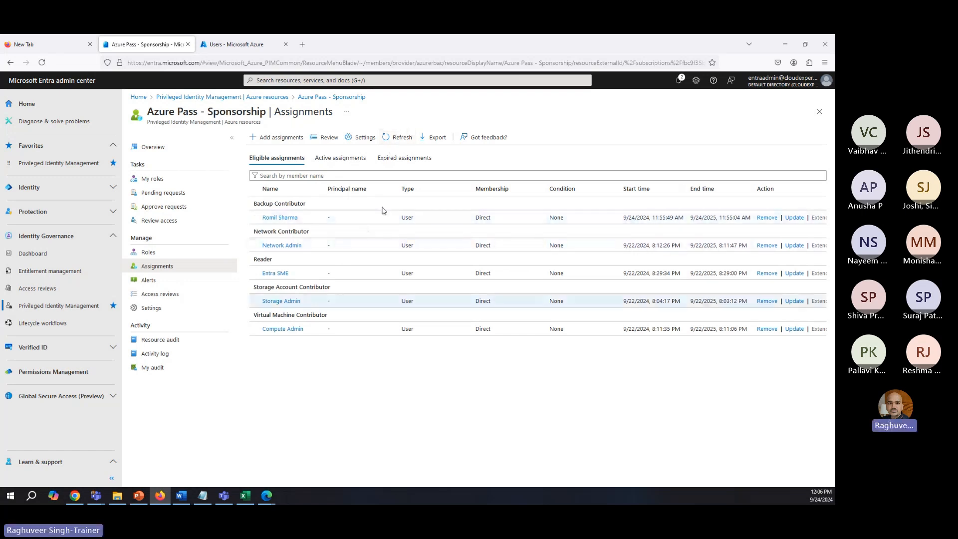
{"action": "left_click", "coordinate": [394, 138]}
{"action": "left_click", "coordinate": [273, 141]}
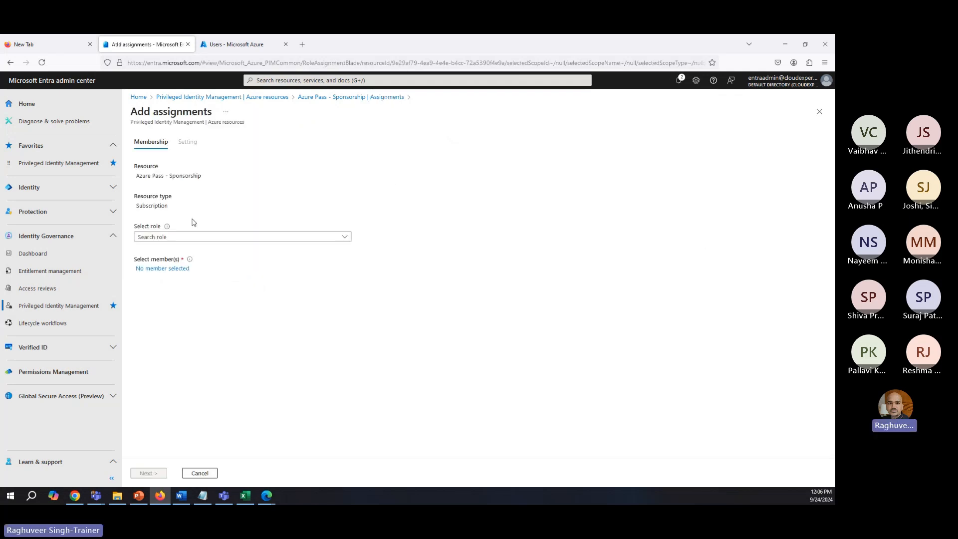
Search 'SQL' and choose SQL DB Contributor as the role to assign.
{"action": "left_click", "coordinate": [155, 237]}
{"action": "type", "text": "SWL"}
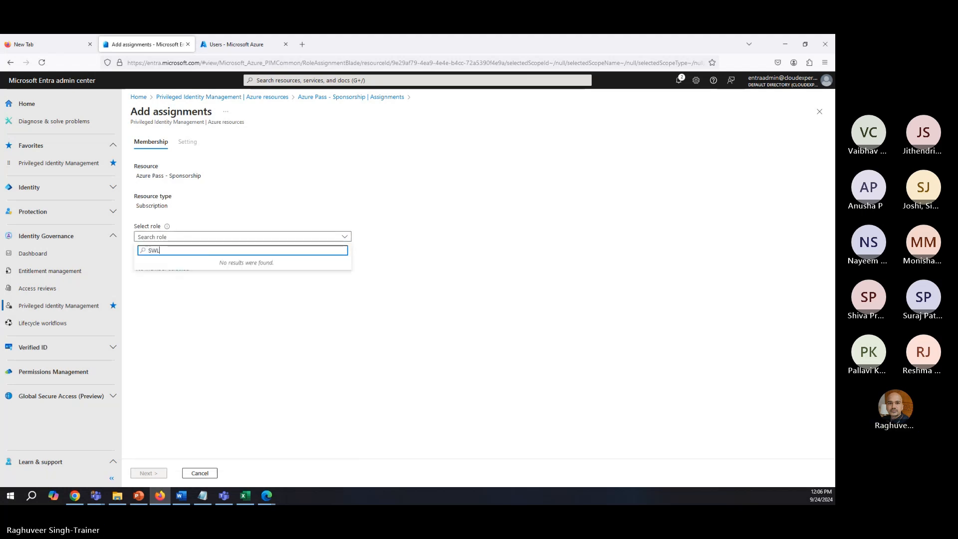
{"action": "key", "text": "BackSpace"}
{"action": "type", "text": "QL"}
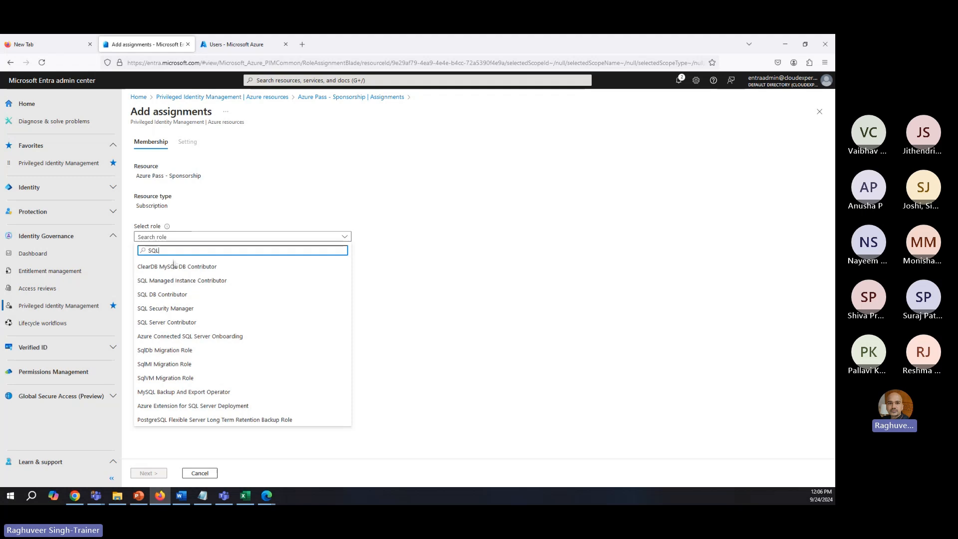
{"action": "left_click", "coordinate": [157, 297]}
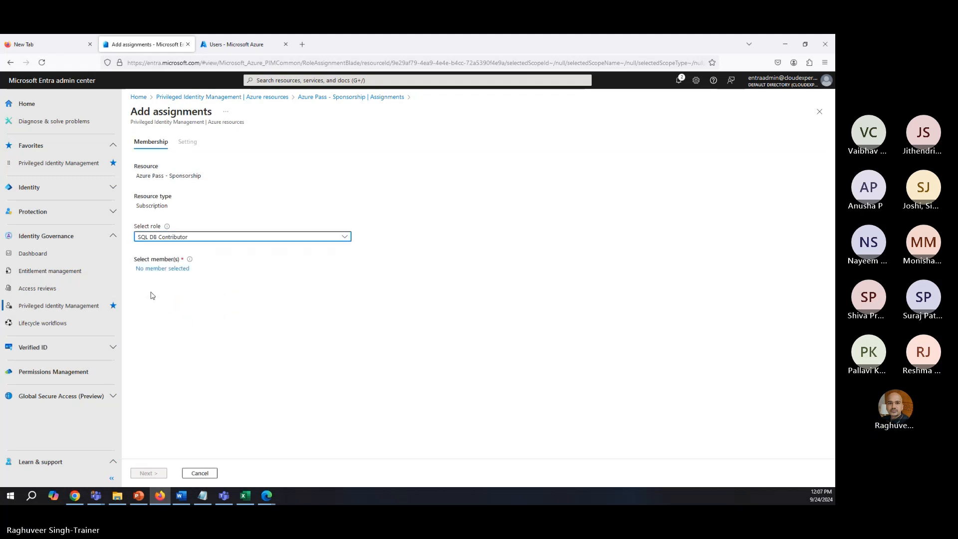
Filter the member picker to users and select the user who will receive the role.
{"action": "left_click", "coordinate": [158, 270]}
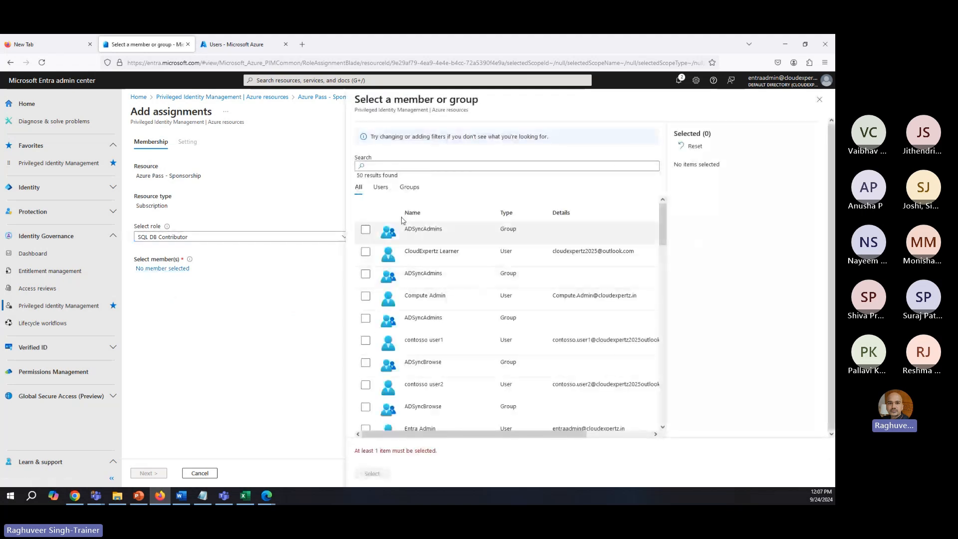
{"action": "scroll", "coordinate": [442, 362], "scroll_direction": "down", "scroll_amount": 8}
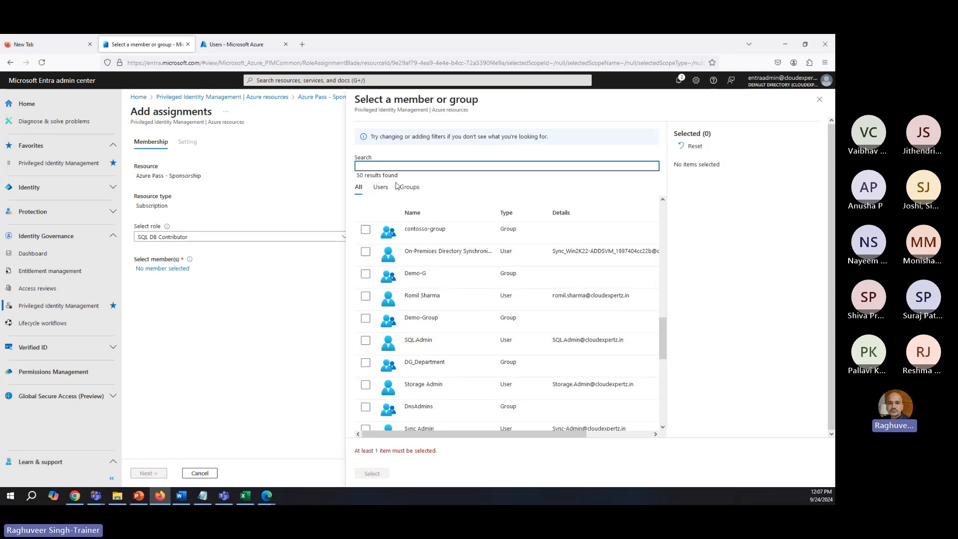
{"action": "left_click", "coordinate": [380, 186]}
{"action": "scroll", "coordinate": [421, 339], "scroll_direction": "down", "scroll_amount": 5}
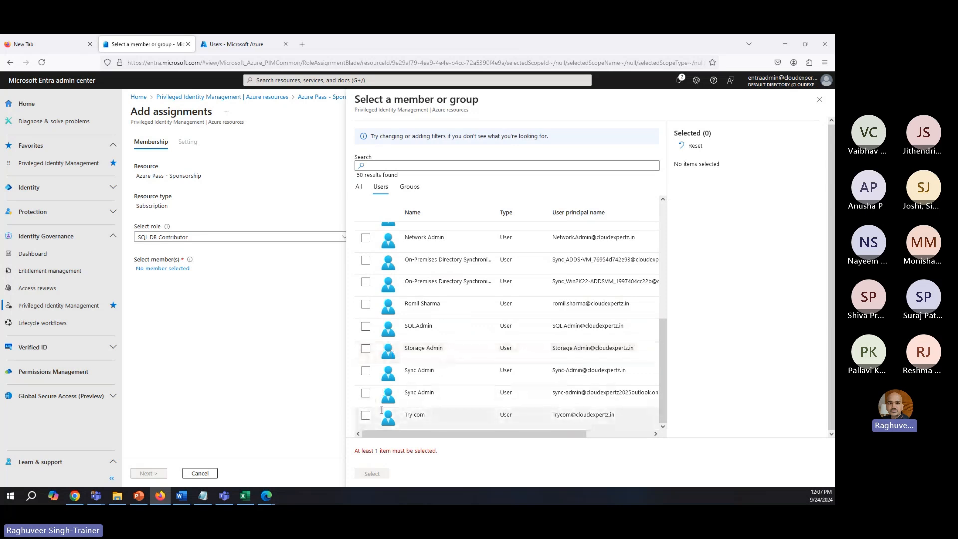
{"action": "scroll", "coordinate": [364, 418], "scroll_direction": "up", "scroll_amount": 3}
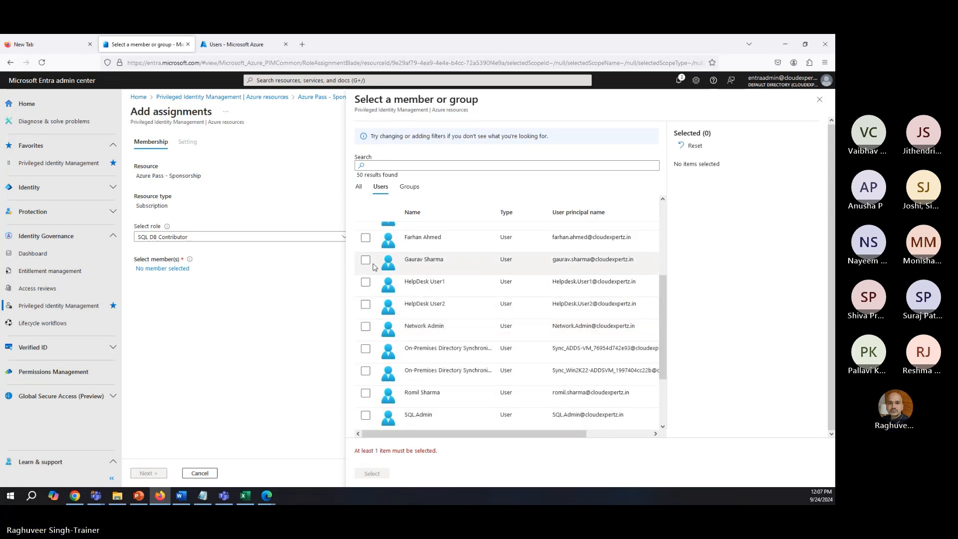
{"action": "left_click", "coordinate": [366, 260]}
{"action": "left_click", "coordinate": [363, 474]}
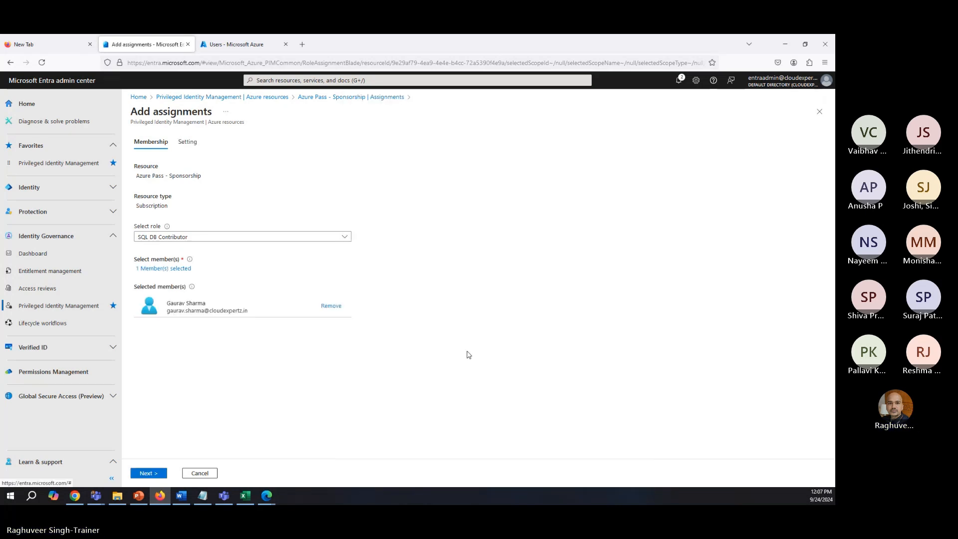
{"action": "left_click", "coordinate": [148, 473]}
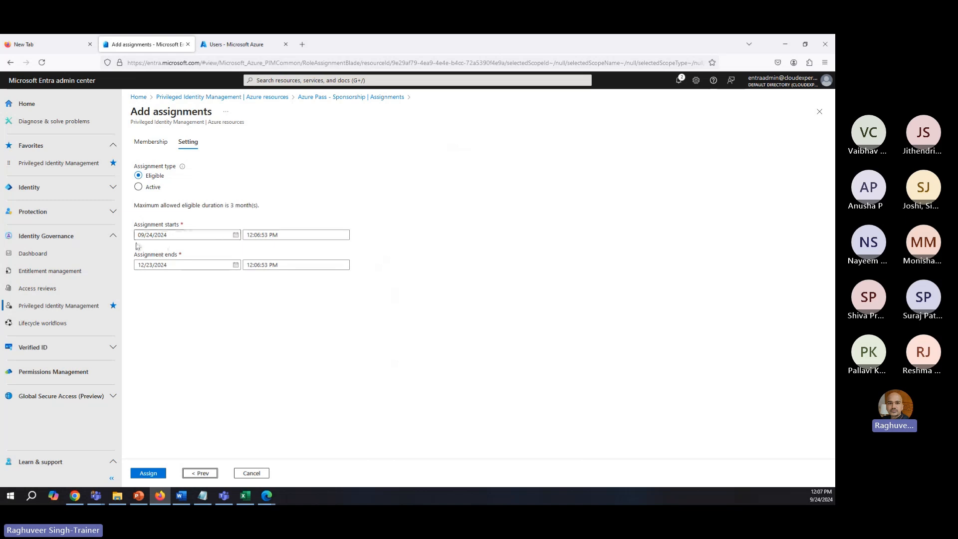
Keep the assignment Eligible, change the end date to 11/23/2024, and assign it.
{"action": "left_click_drag", "start_coordinate": [138, 235], "coordinate": [193, 236]}
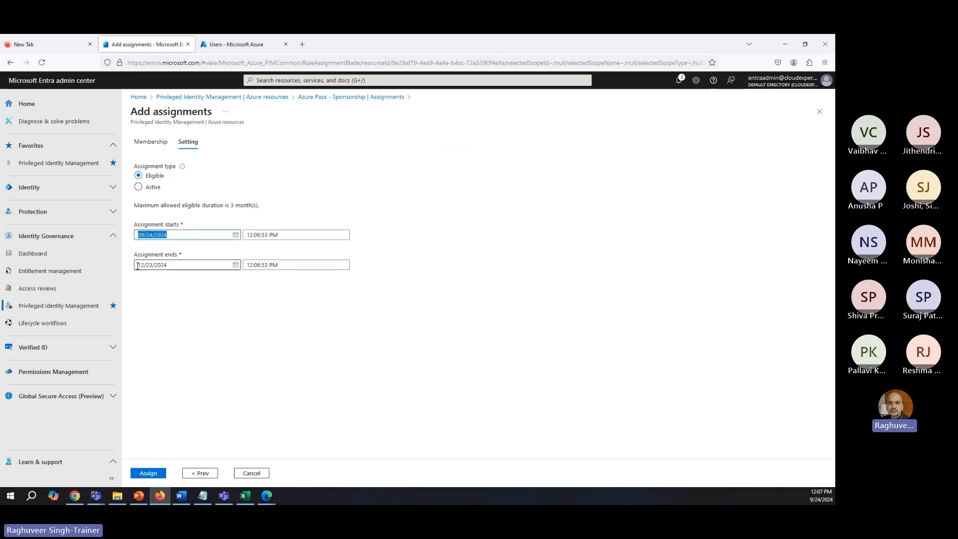
{"action": "left_click_drag", "start_coordinate": [139, 264], "coordinate": [155, 264]}
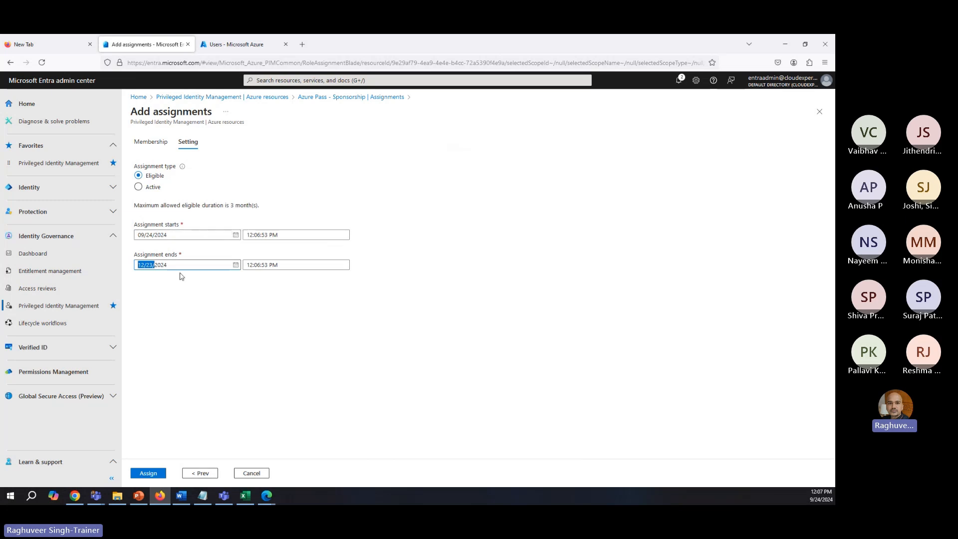
{"action": "left_click", "coordinate": [138, 187]}
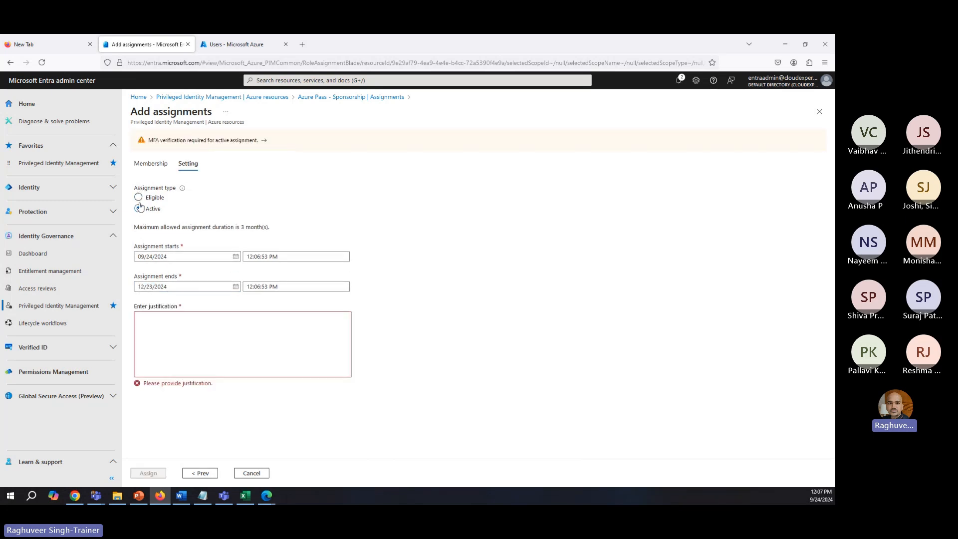
{"action": "left_click", "coordinate": [181, 329]}
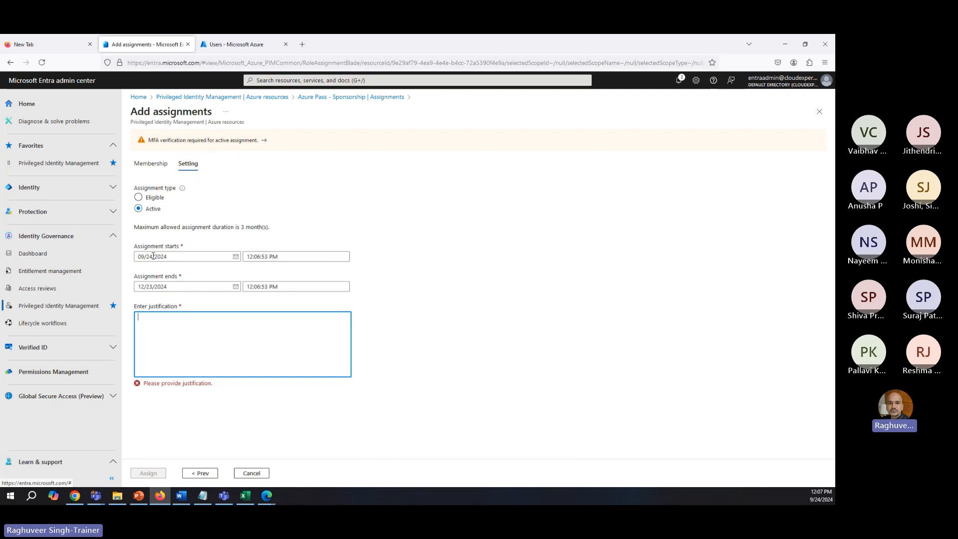
{"action": "left_click", "coordinate": [139, 197]}
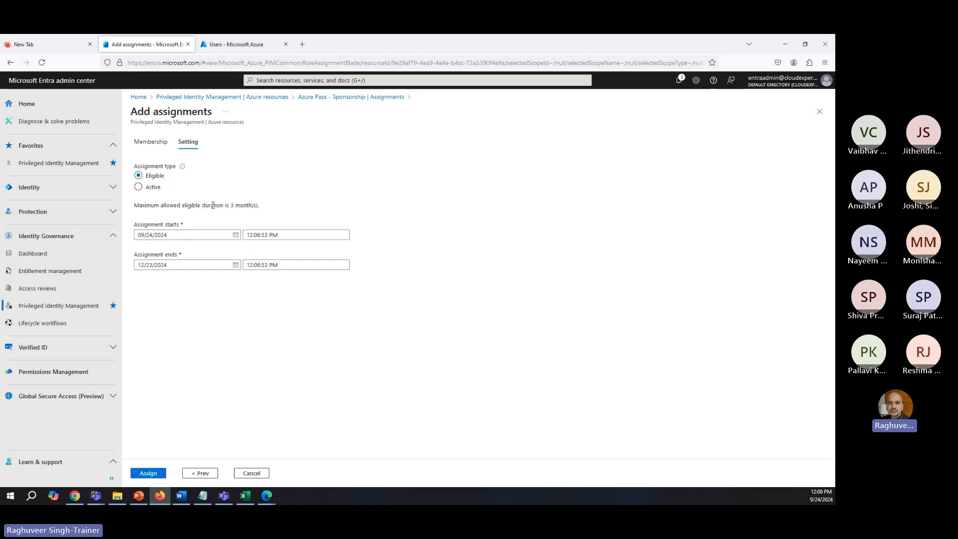
{"action": "left_click_drag", "start_coordinate": [225, 205], "coordinate": [259, 206]}
{"action": "left_click", "coordinate": [144, 265]}
{"action": "key", "text": "BackSpace"}
{"action": "type", "text": "1"}
{"action": "left_click", "coordinate": [148, 473]}
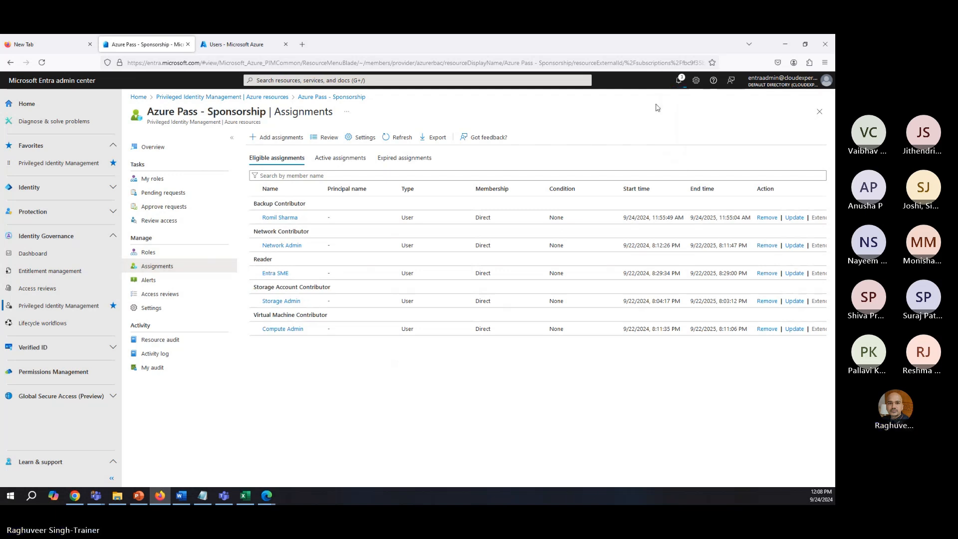
Check the assignment notification, then refresh to show the new SQL DB Contributor eligible entry.
{"action": "left_click", "coordinate": [678, 80]}
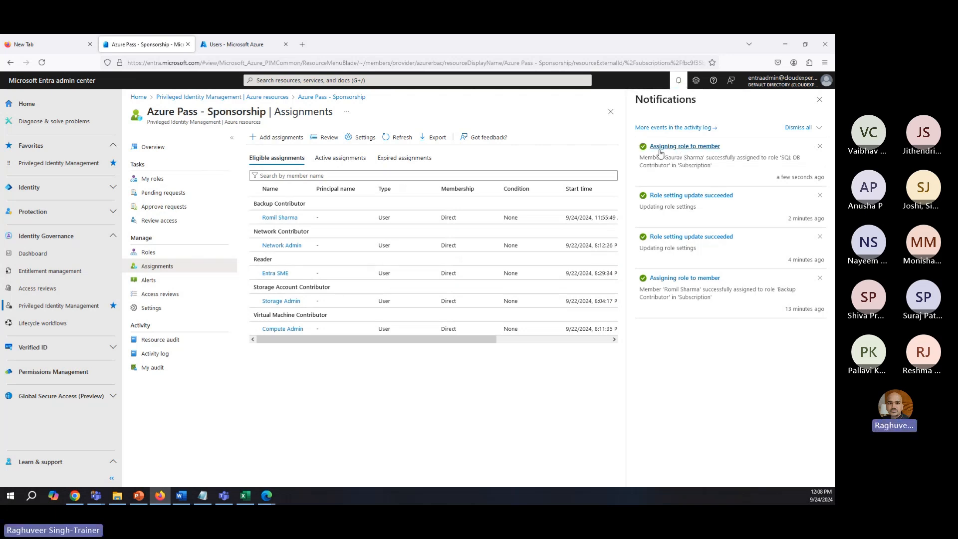
{"action": "left_click", "coordinate": [816, 104]}
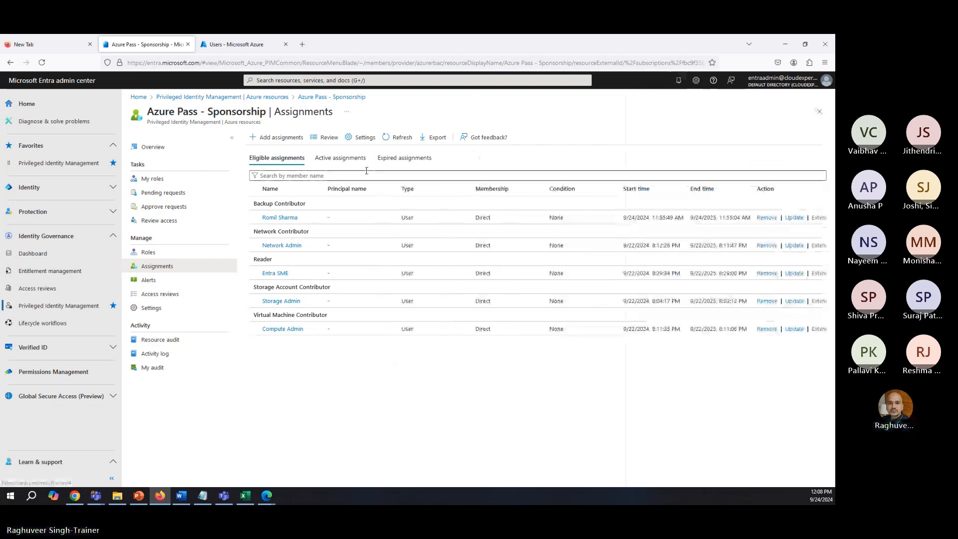
{"action": "left_click", "coordinate": [398, 138]}
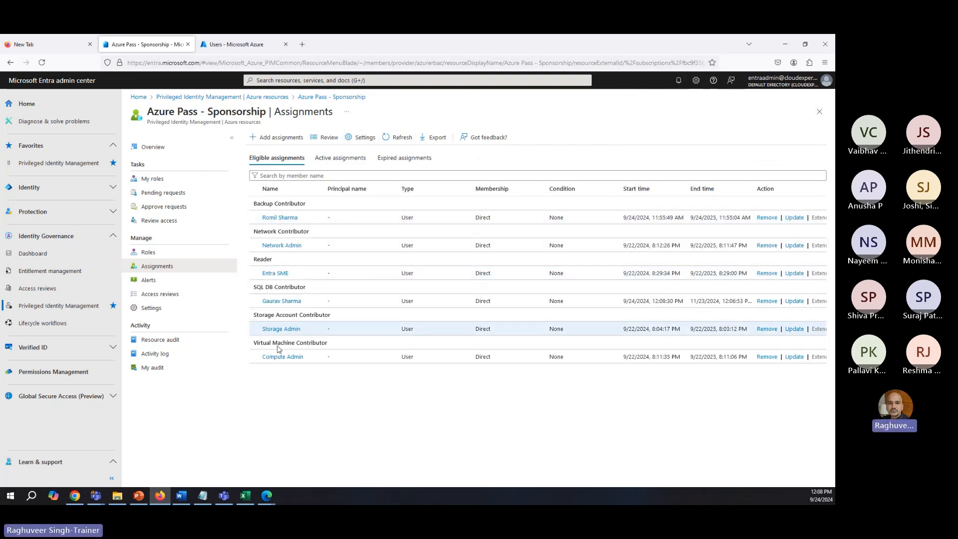
{"action": "left_click_drag", "start_coordinate": [255, 288], "coordinate": [308, 286]}
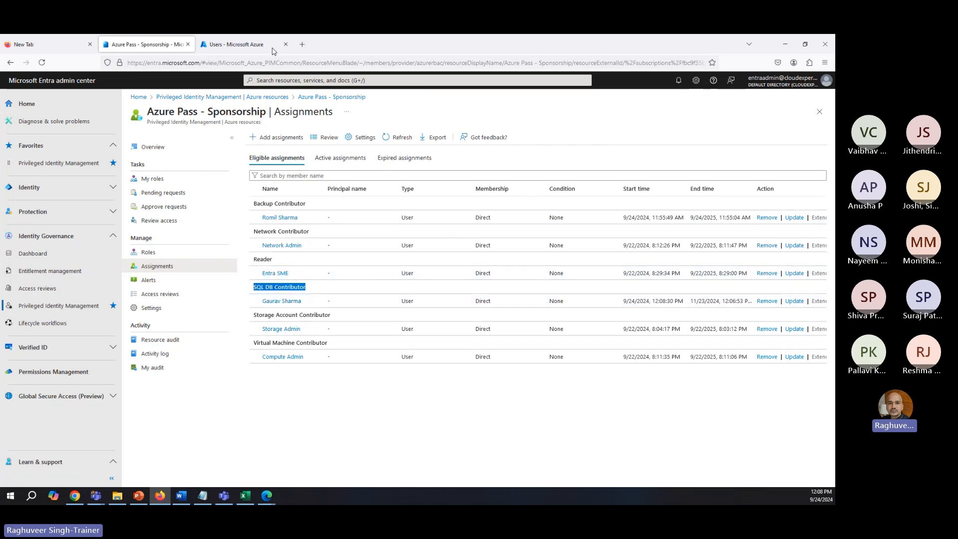
Start another assignment and choose SQL DB Contributor as the role via a 'SQL' search.
{"action": "left_click", "coordinate": [274, 137]}
{"action": "left_click", "coordinate": [163, 237]}
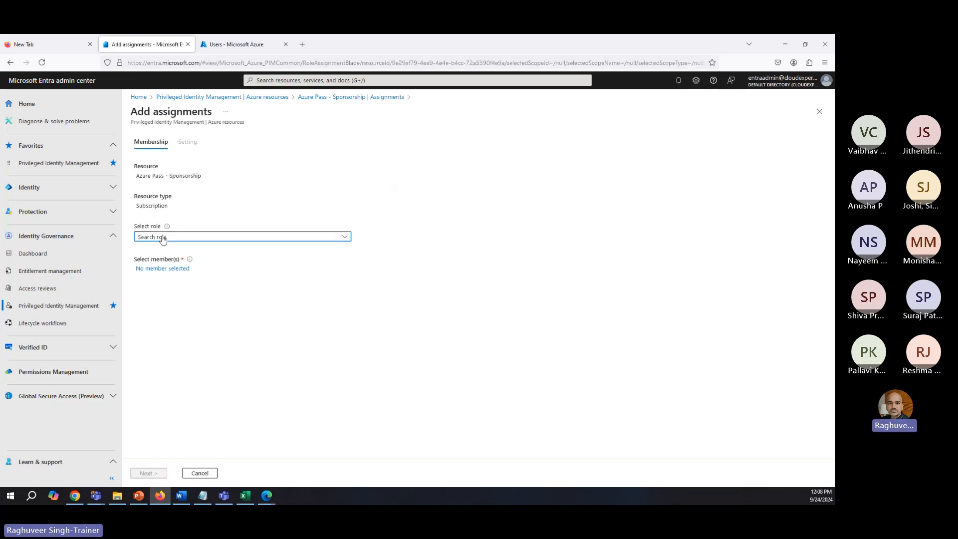
{"action": "type", "text": "SQL"}
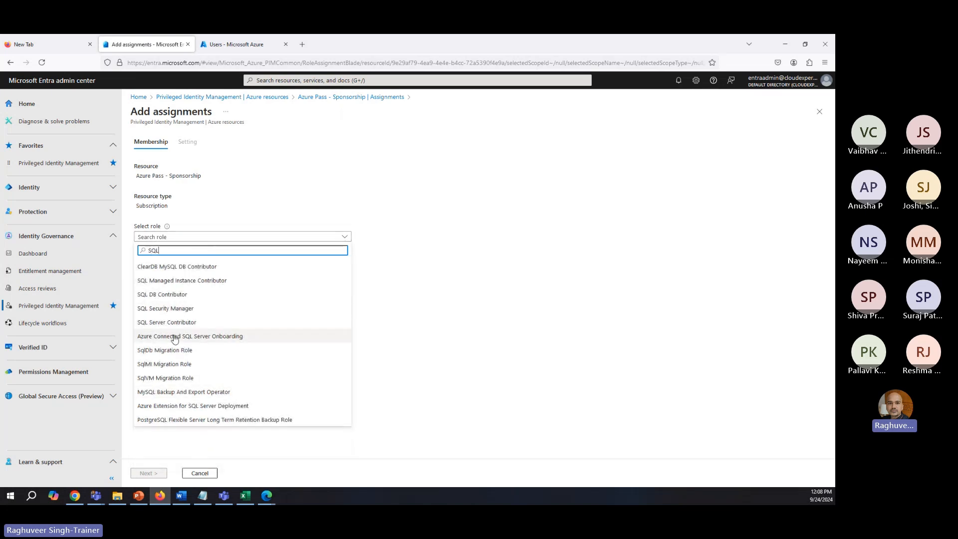
{"action": "left_click", "coordinate": [169, 294]}
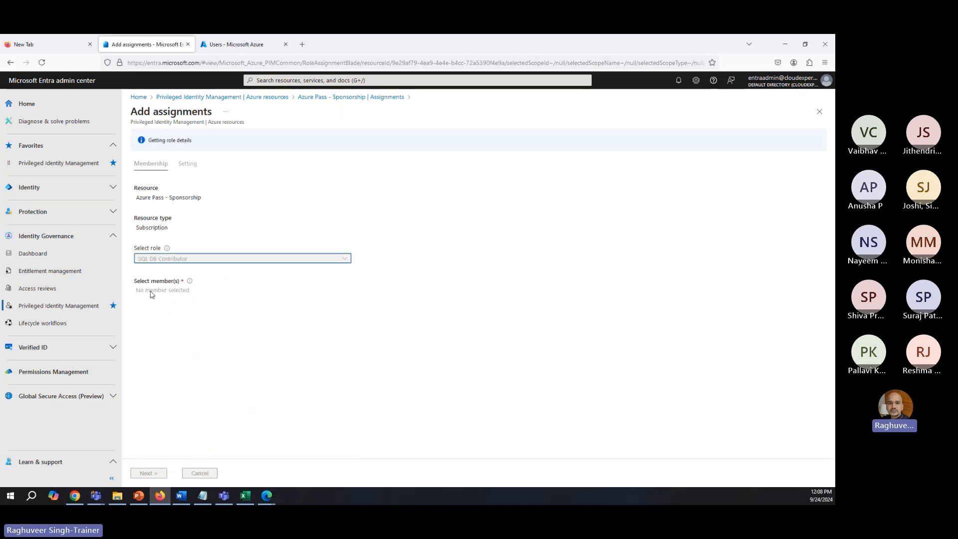
Search members for 'SQL', select the SQL admin user, and submit the eligible assignment.
{"action": "left_click", "coordinate": [154, 269]}
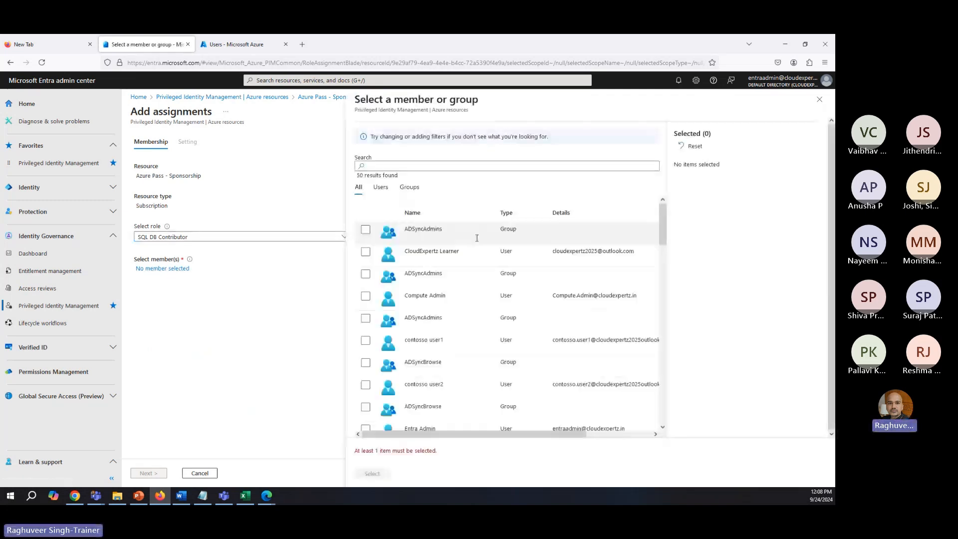
{"action": "left_click", "coordinate": [383, 166]}
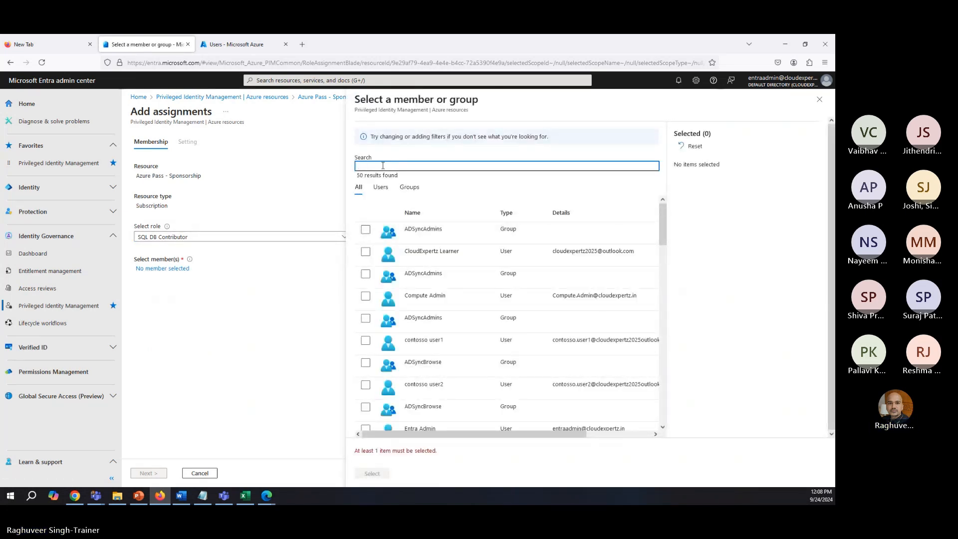
{"action": "type", "text": "SQL"}
{"action": "left_click", "coordinate": [406, 232]}
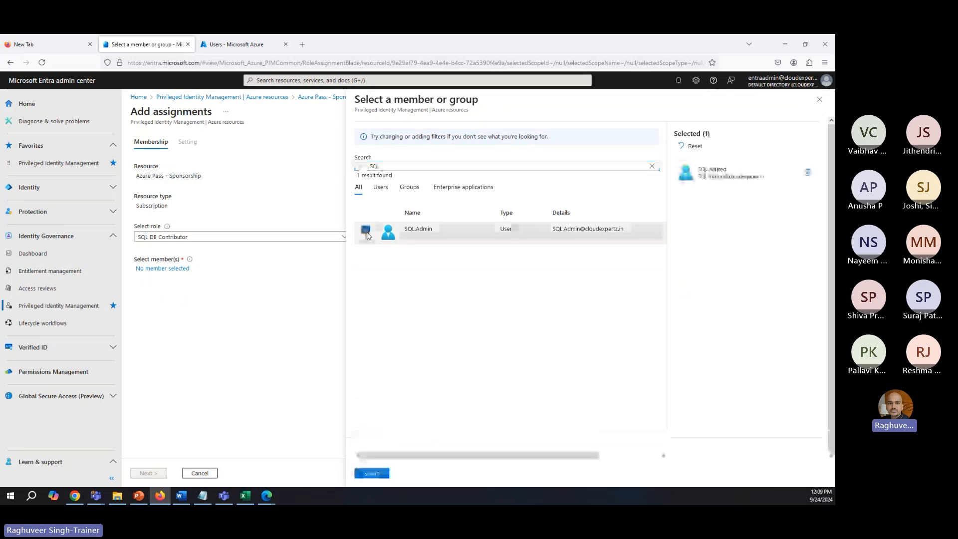
{"action": "left_click", "coordinate": [372, 473]}
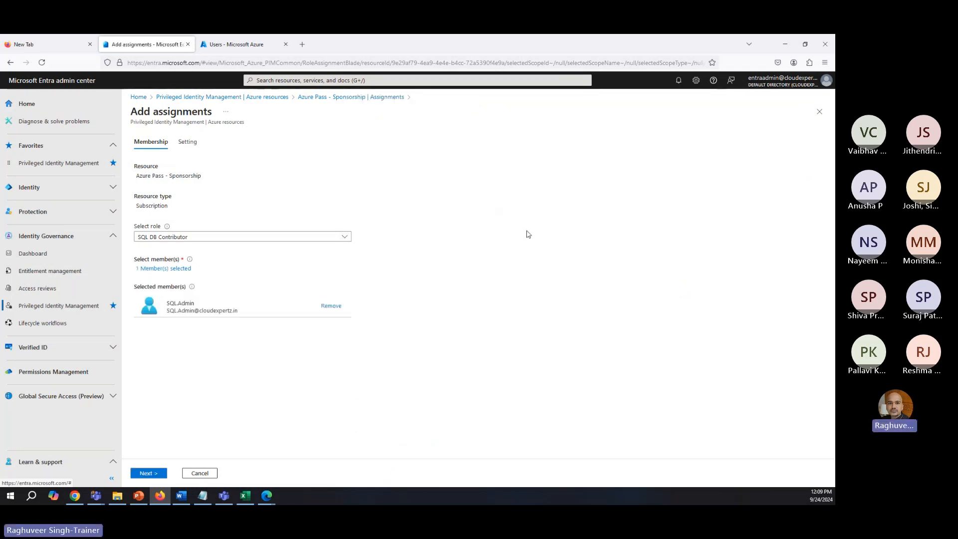
{"action": "left_click", "coordinate": [148, 473]}
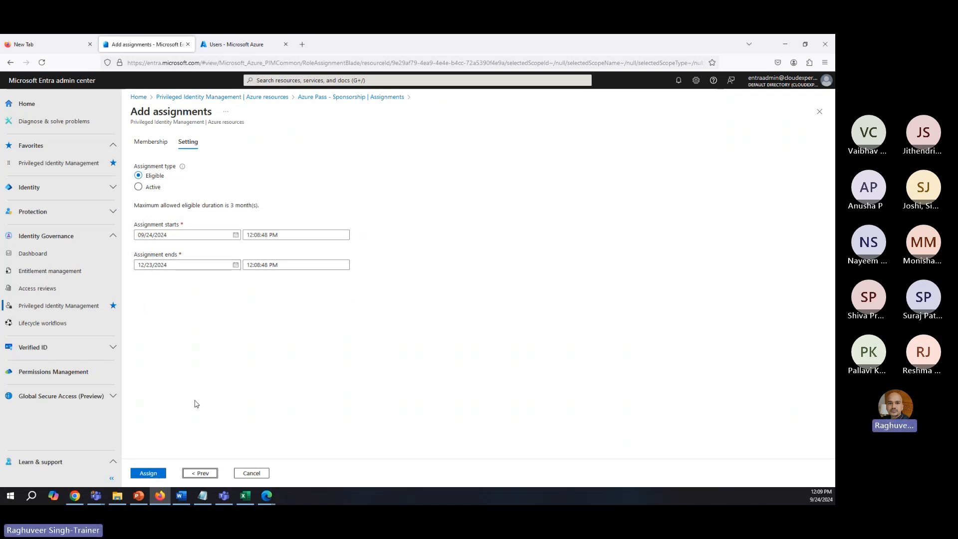
{"action": "left_click", "coordinate": [156, 478]}
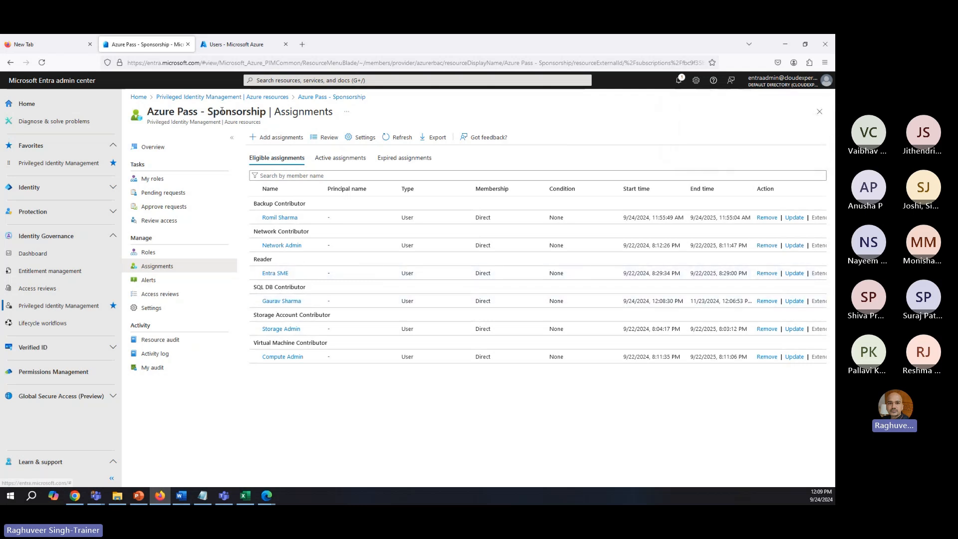
Refresh the assignments list repeatedly, then open the Azure Pass - Sponsorship Roles page.
{"action": "left_click", "coordinate": [395, 138]}
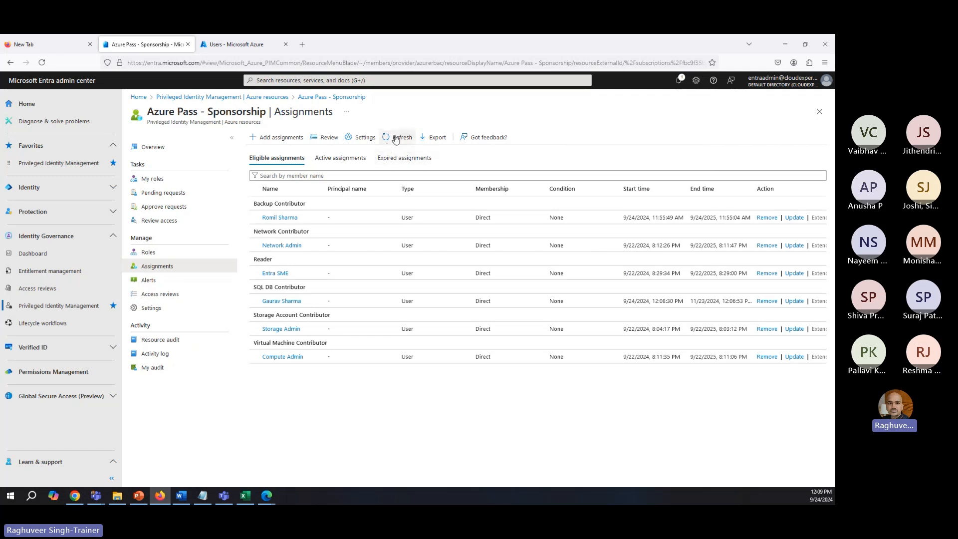
{"action": "left_click", "coordinate": [395, 138]}
{"action": "left_click", "coordinate": [393, 138]}
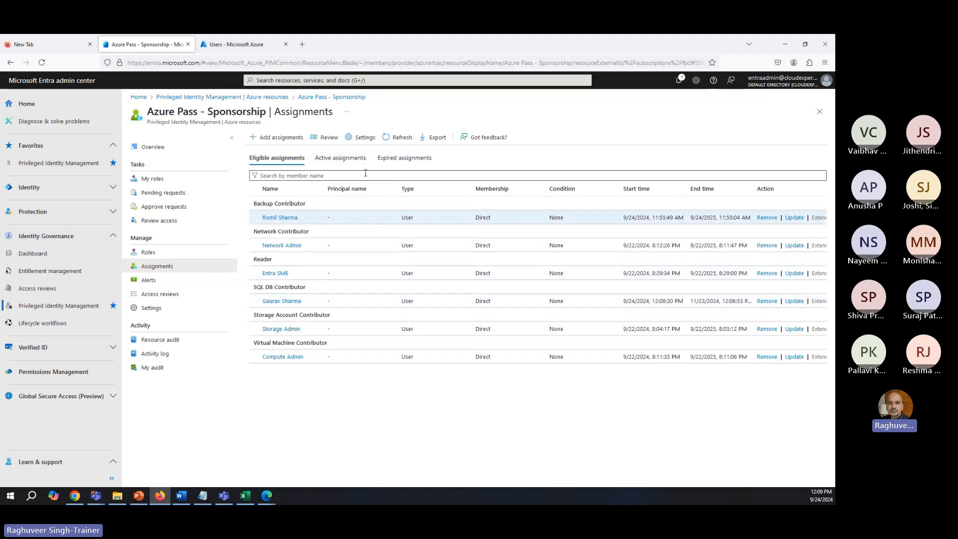
{"action": "left_click", "coordinate": [394, 137]}
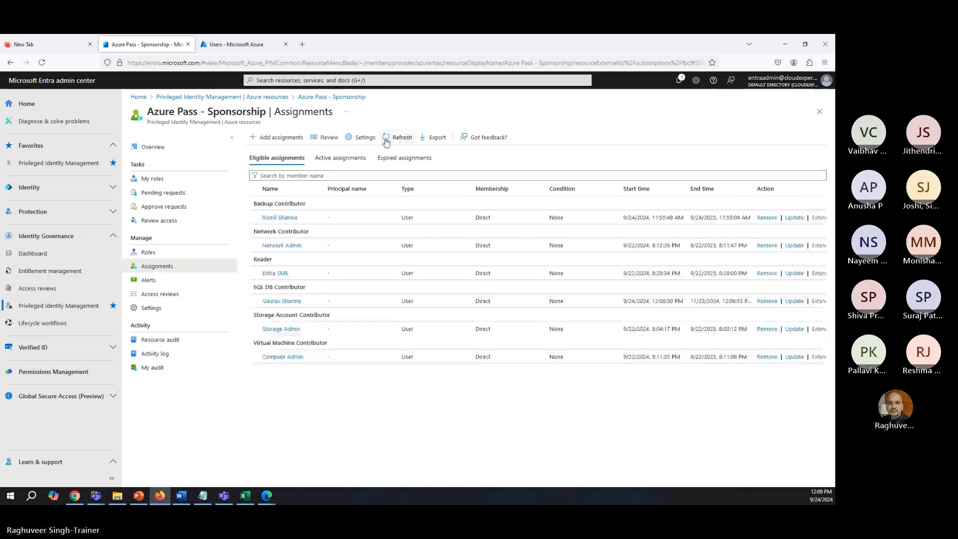
{"action": "left_click", "coordinate": [385, 139]}
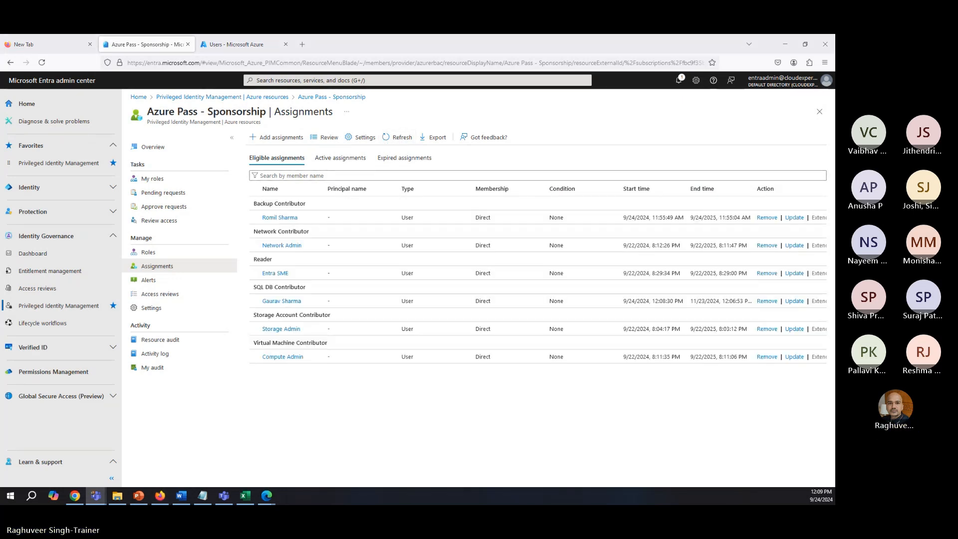
{"action": "left_click", "coordinate": [385, 137]}
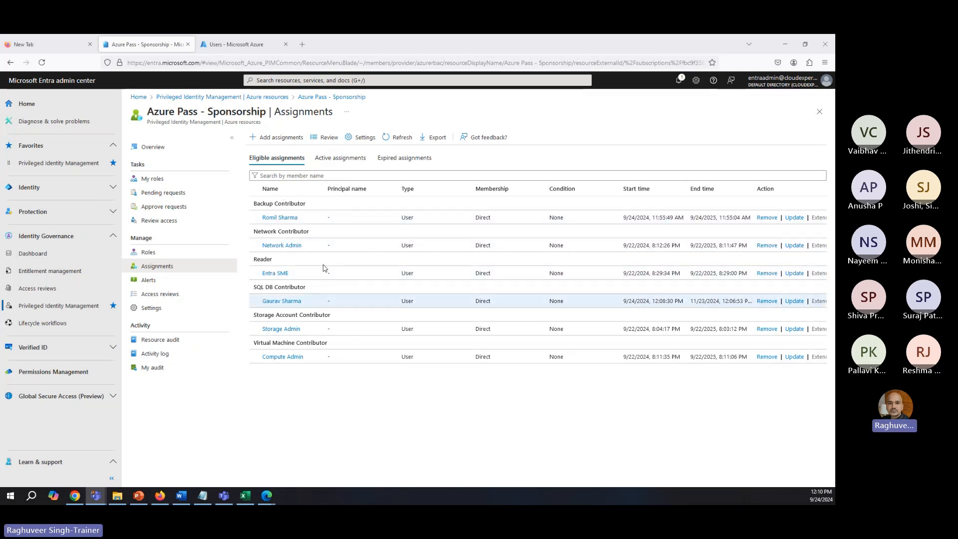
{"action": "left_click", "coordinate": [285, 358]}
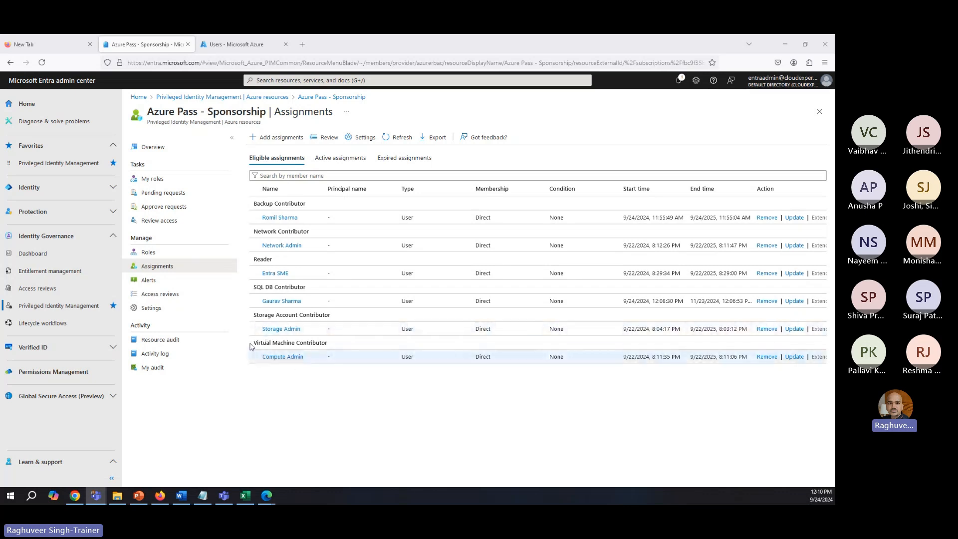
{"action": "left_click_drag", "start_coordinate": [253, 343], "coordinate": [325, 343]}
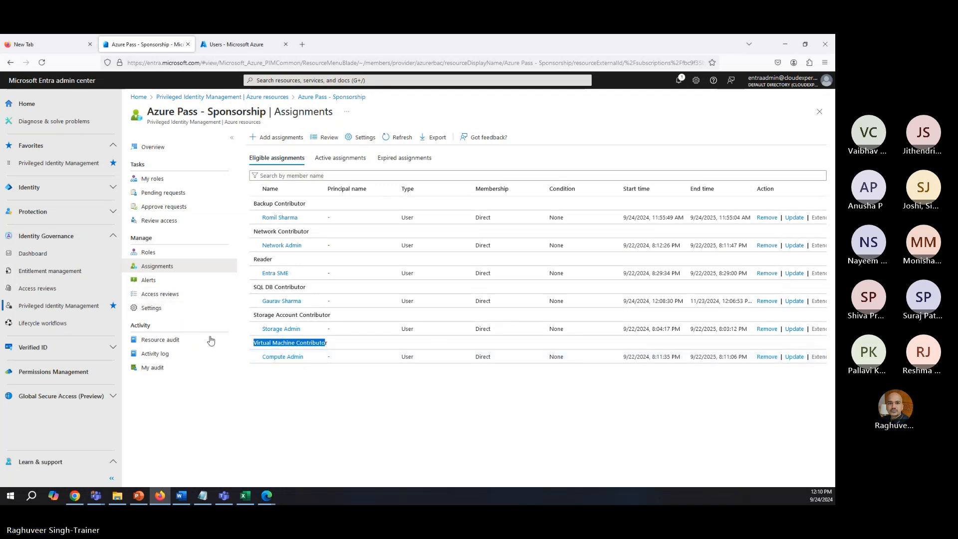
{"action": "left_click", "coordinate": [149, 253]}
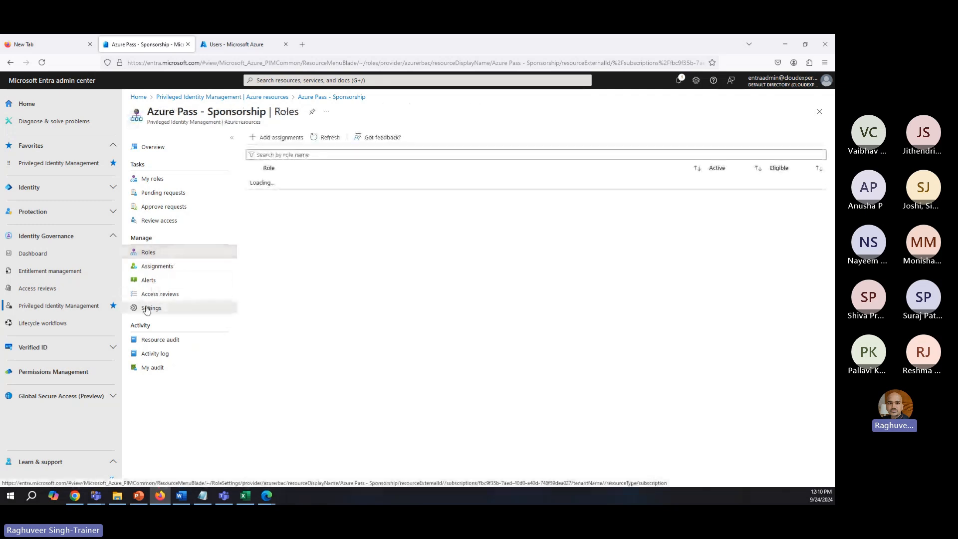
Open Virtual Machine Contributor's role settings and highlight its On activation, require setting.
{"action": "left_click", "coordinate": [150, 306]}
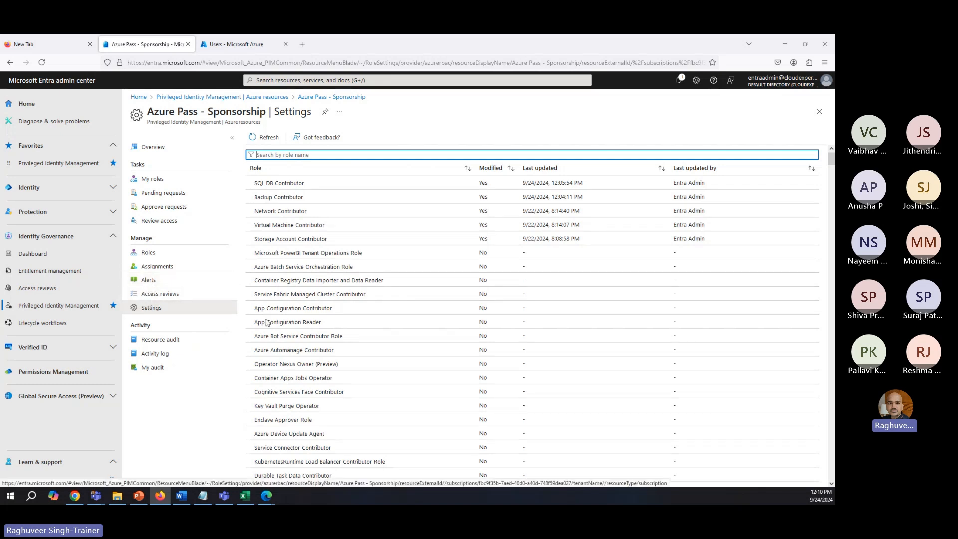
{"action": "left_click", "coordinate": [302, 226]}
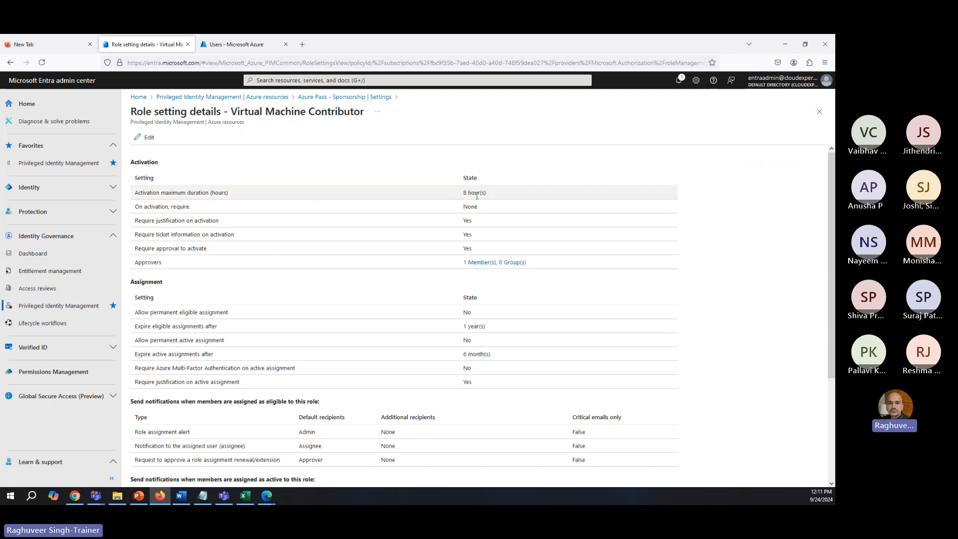
{"action": "left_click_drag", "start_coordinate": [140, 206], "coordinate": [190, 207]}
Review Virtual Machine Contributor's Assignment and Notification edit tabs, then close without updating.
{"action": "left_click", "coordinate": [146, 137]}
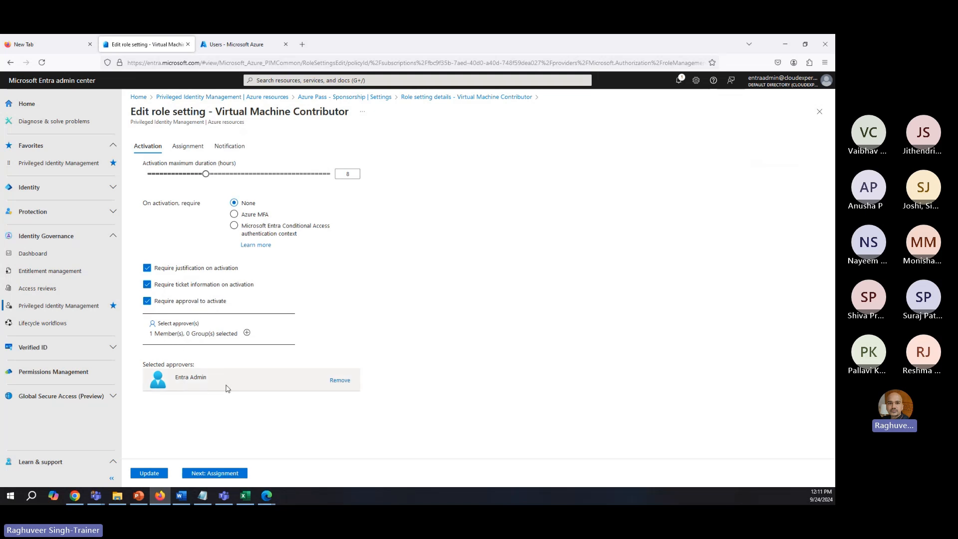
{"action": "left_click", "coordinate": [222, 473]}
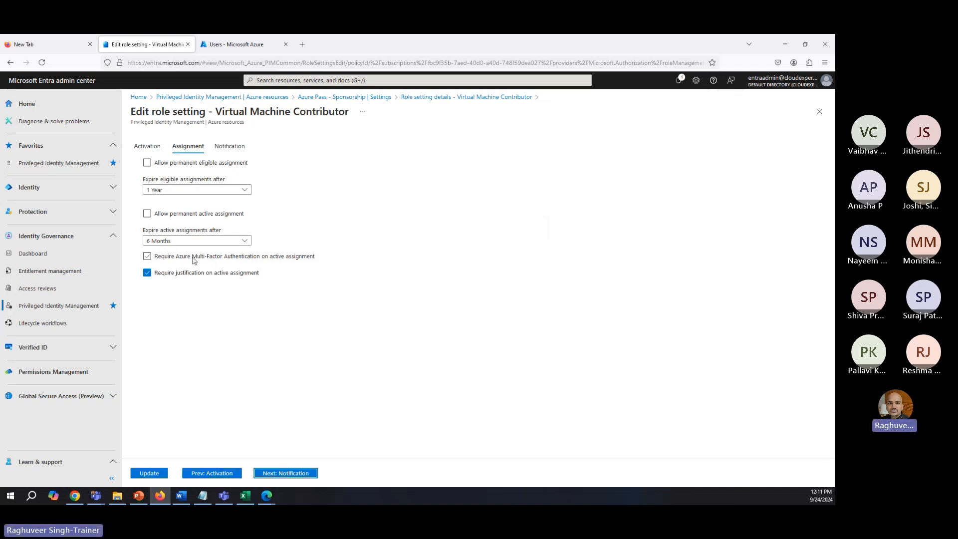
{"action": "left_click", "coordinate": [277, 473]}
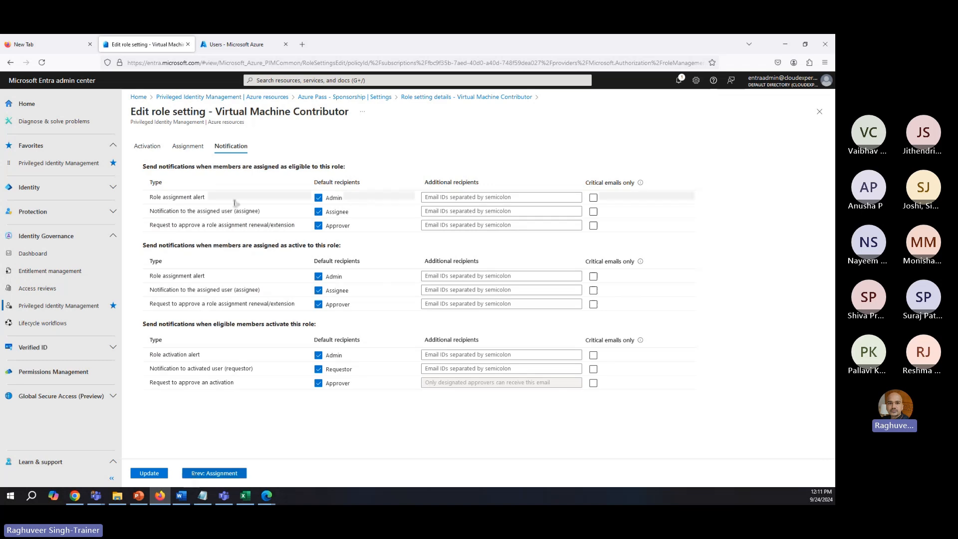
{"action": "left_click", "coordinate": [822, 114]}
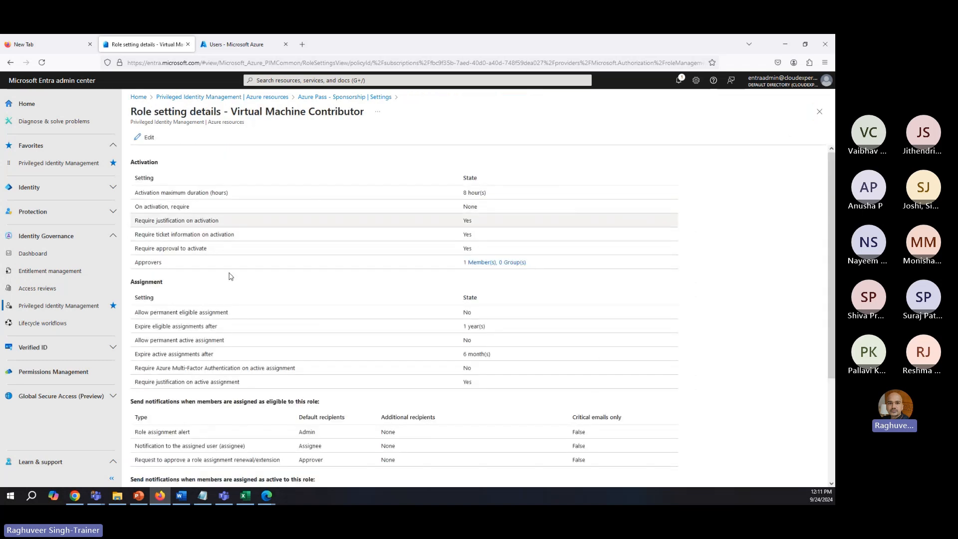
{"action": "scroll", "coordinate": [235, 299], "scroll_direction": "down", "scroll_amount": 5}
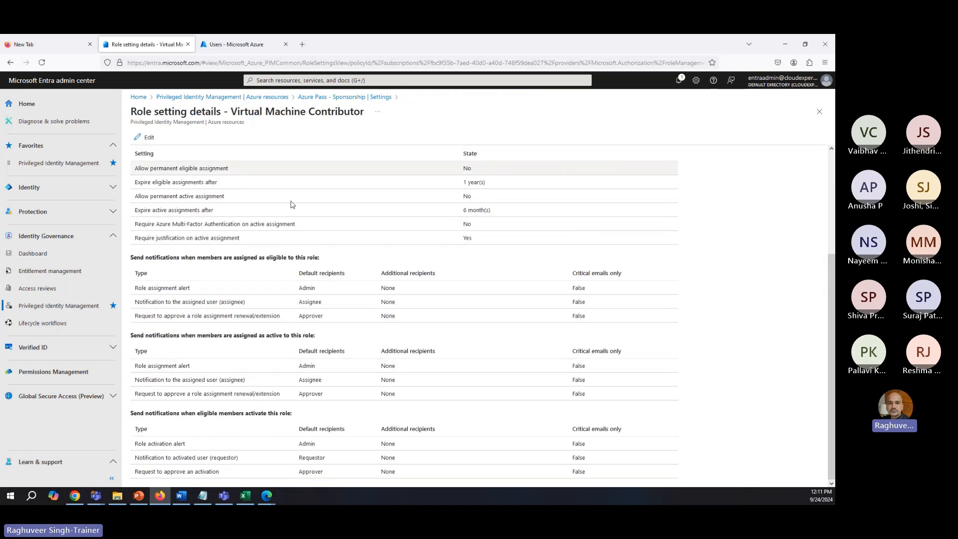
{"action": "scroll", "coordinate": [289, 205], "scroll_direction": "up", "scroll_amount": 3}
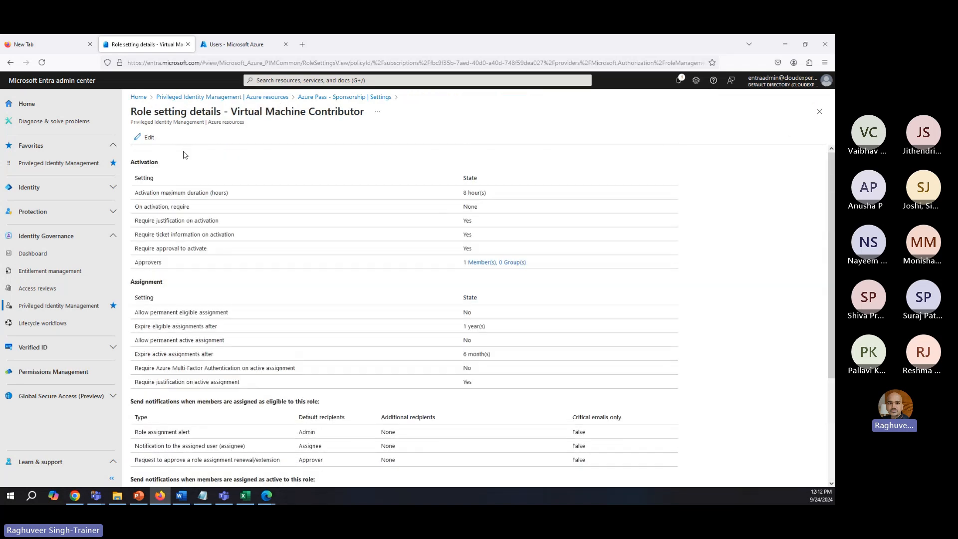
{"action": "left_click", "coordinate": [815, 116]}
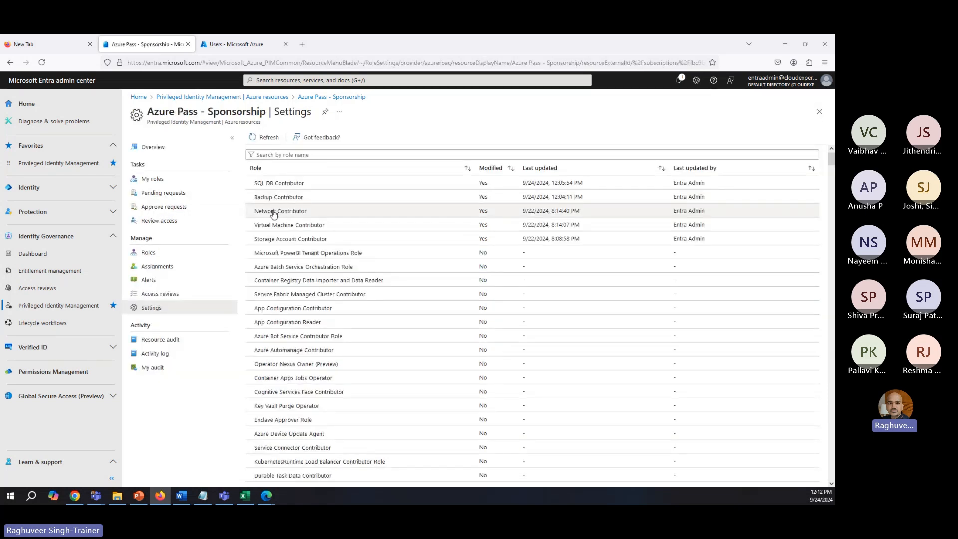
View Network Contributor's role settings, reloading the stuck page twice, then close the details.
{"action": "left_click", "coordinate": [273, 212]}
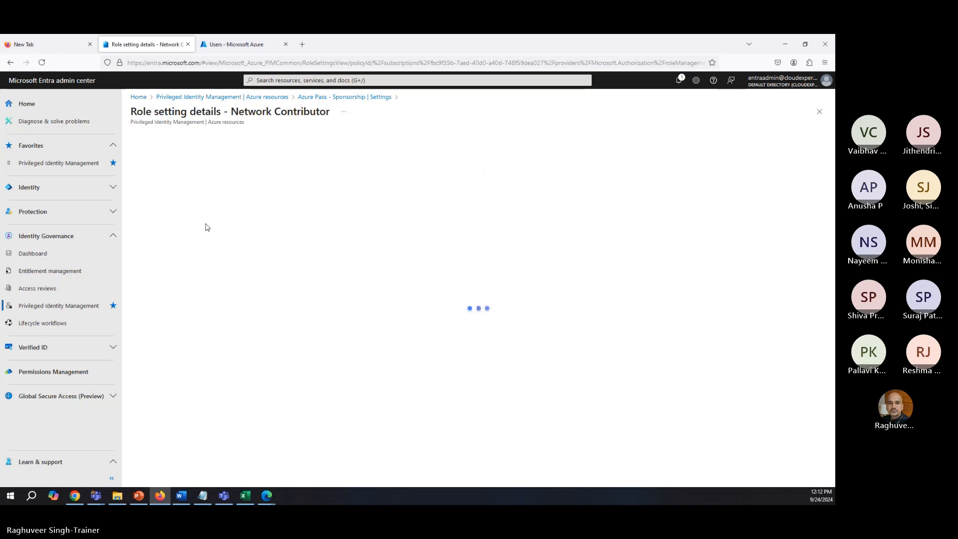
{"action": "left_click", "coordinate": [42, 62]}
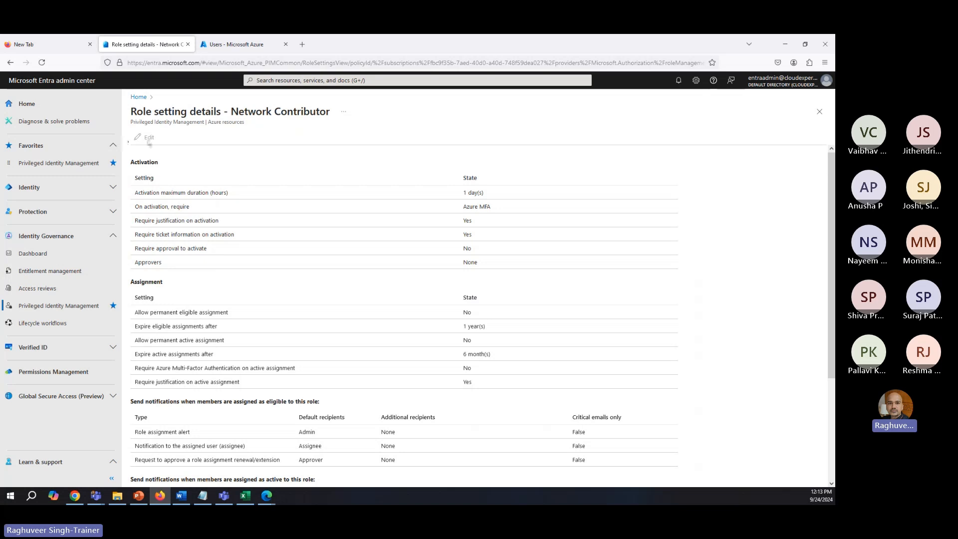
{"action": "left_click", "coordinate": [41, 63]}
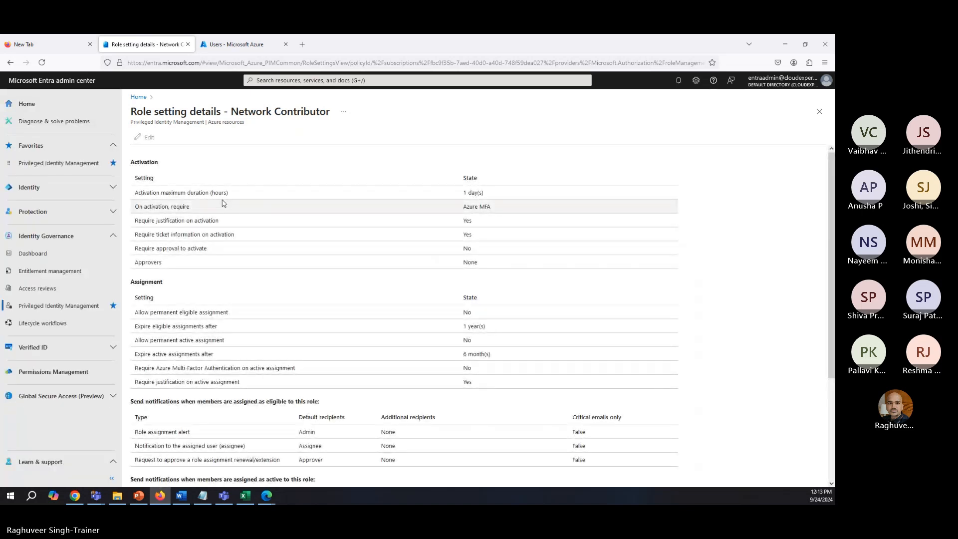
{"action": "scroll", "coordinate": [223, 203], "scroll_direction": "down", "scroll_amount": 3}
{"action": "scroll", "coordinate": [223, 203], "scroll_direction": "up", "scroll_amount": 3}
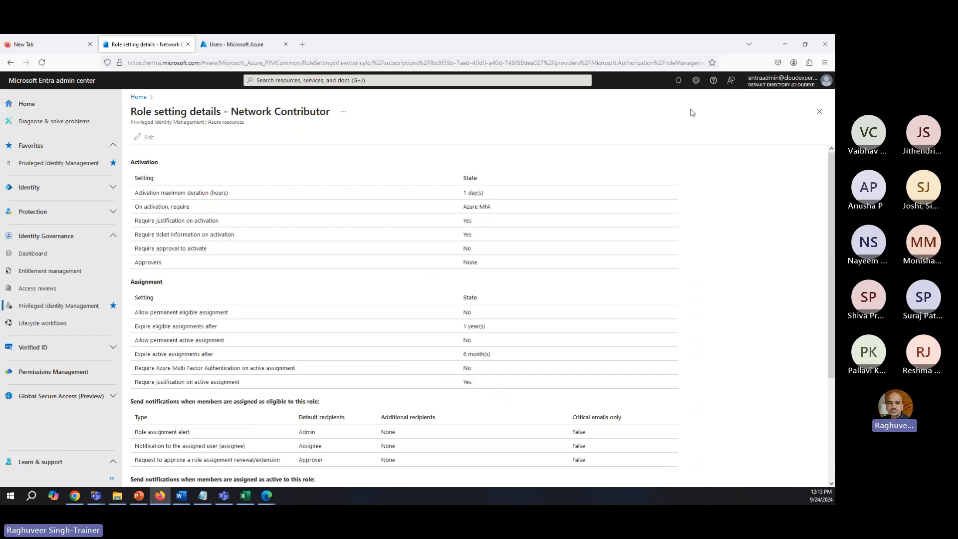
{"action": "left_click", "coordinate": [818, 111]}
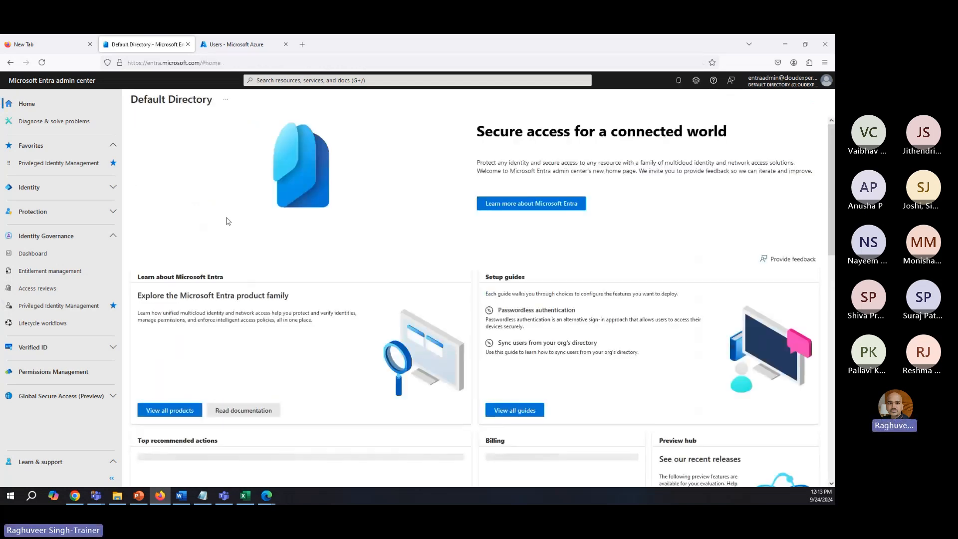
Open the PIM role settings for the Azure Pass - Sponsorship subscription under Azure resources.
{"action": "left_click", "coordinate": [58, 305]}
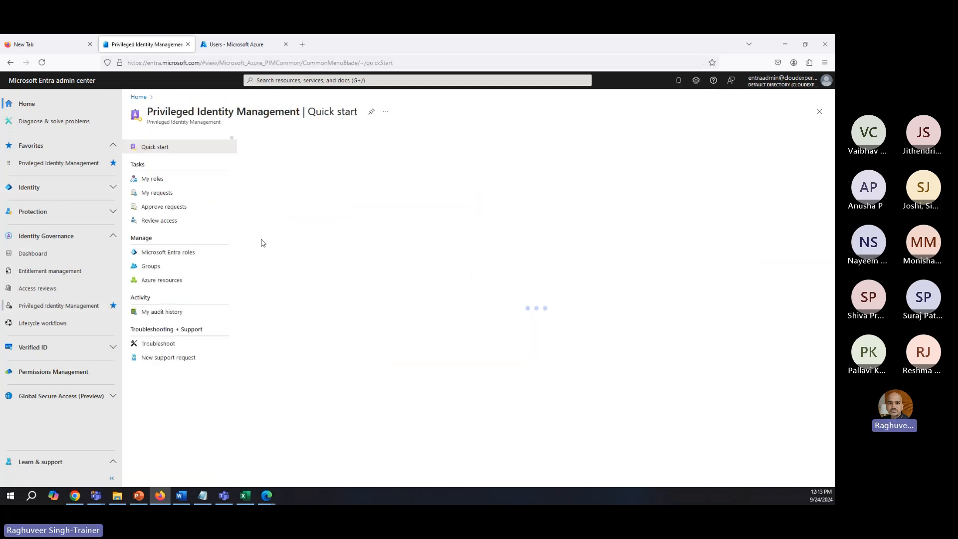
{"action": "left_click", "coordinate": [152, 280]}
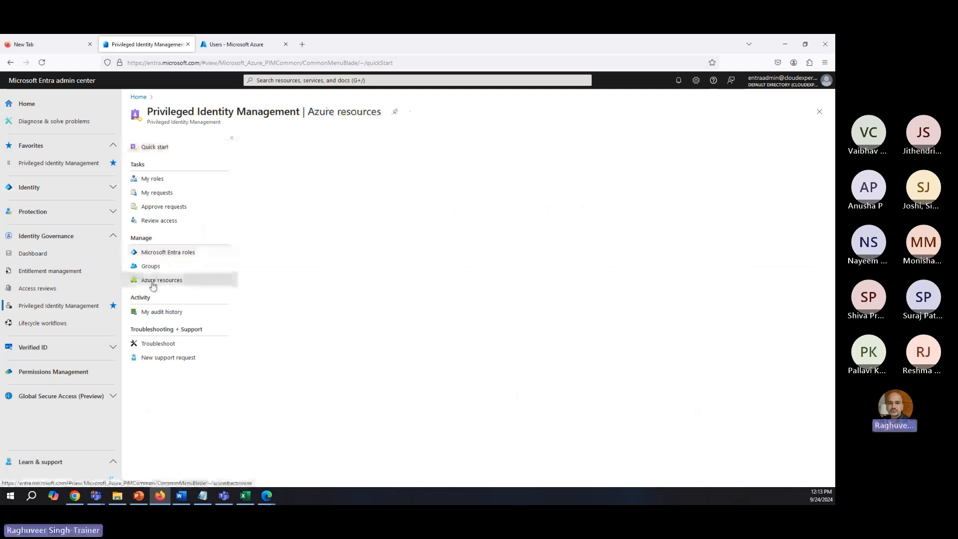
{"action": "left_click", "coordinate": [332, 295]}
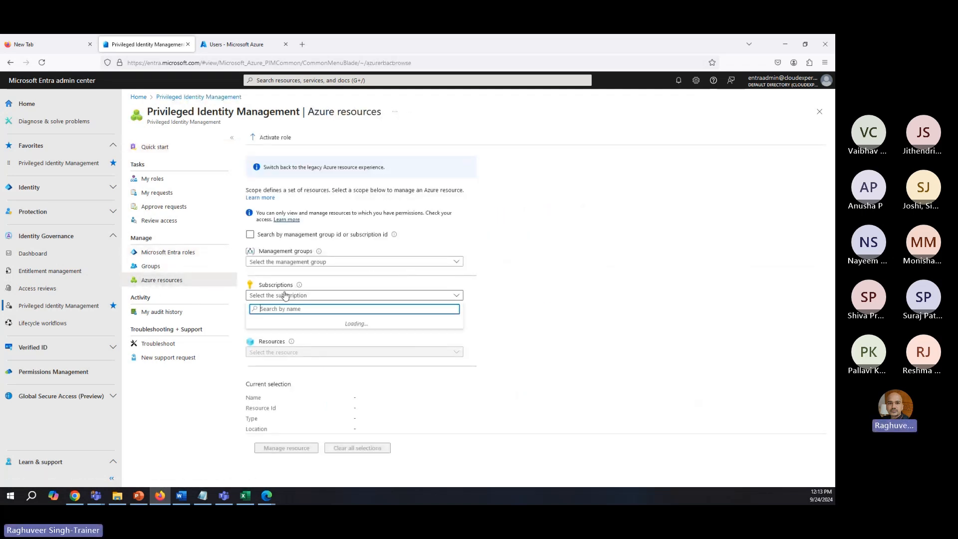
{"action": "left_click", "coordinate": [332, 328]}
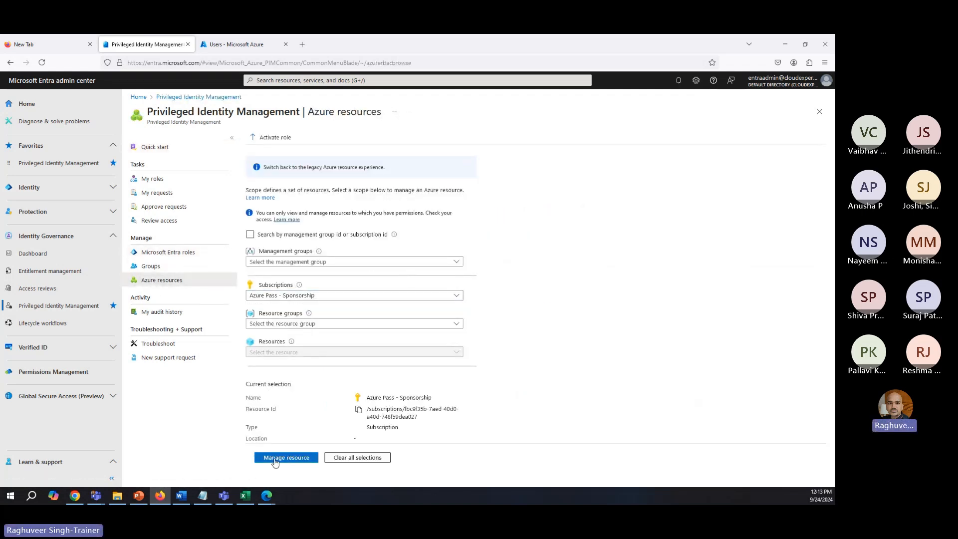
{"action": "left_click", "coordinate": [277, 458]}
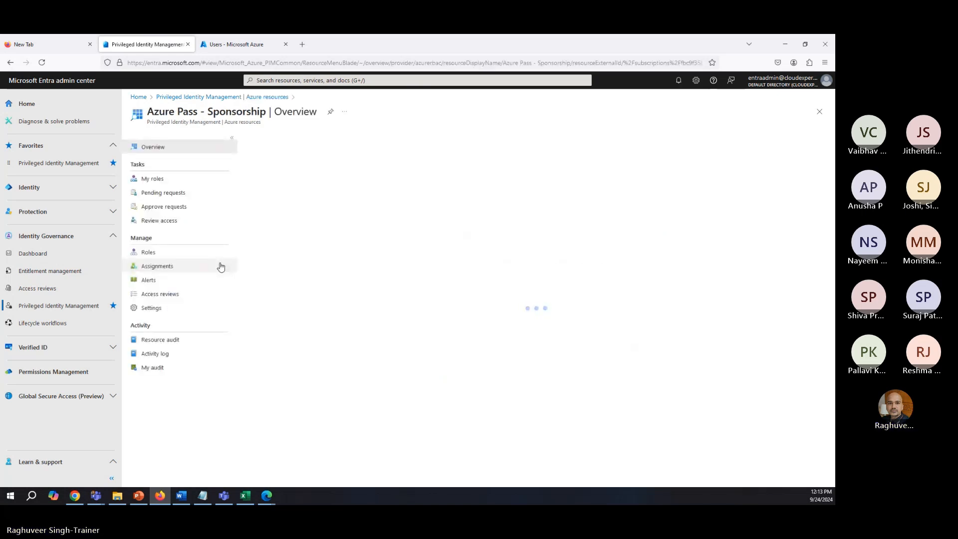
{"action": "left_click", "coordinate": [151, 309]}
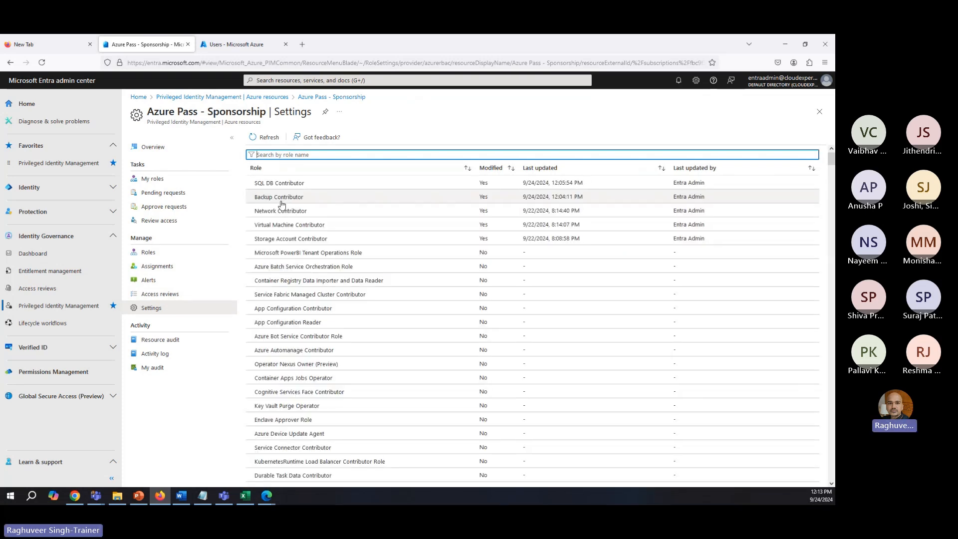
Review Network Contributor's edit settings and close without saving.
{"action": "left_click", "coordinate": [284, 211]}
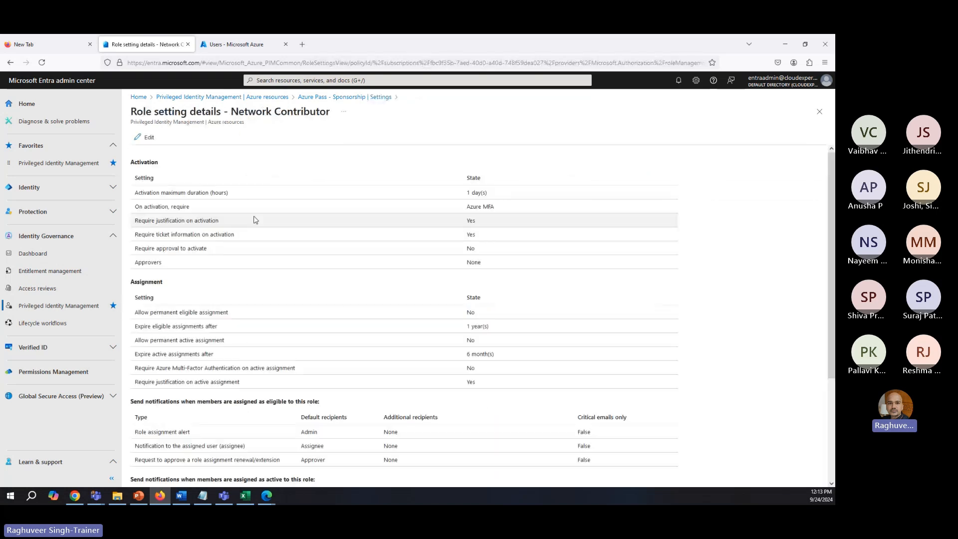
{"action": "left_click", "coordinate": [145, 139]}
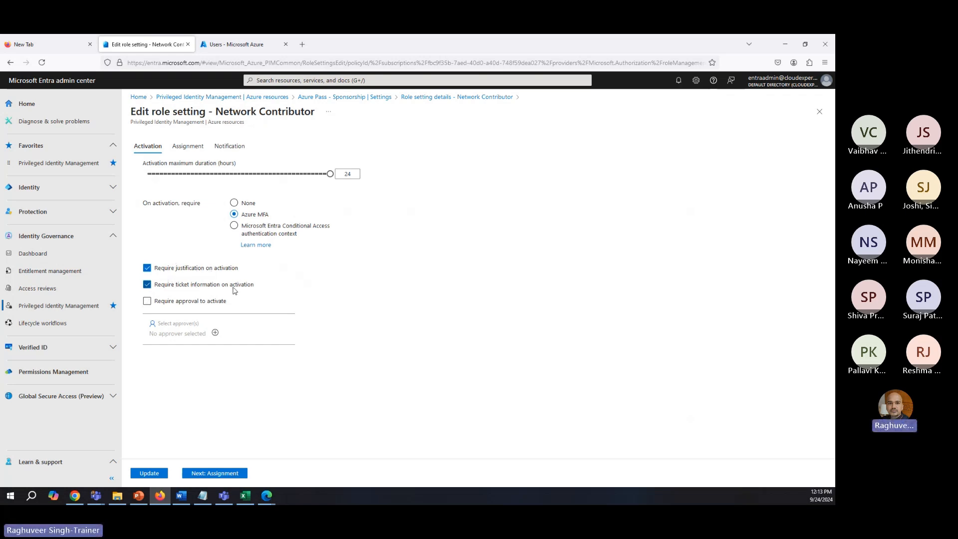
{"action": "left_click", "coordinate": [818, 112]}
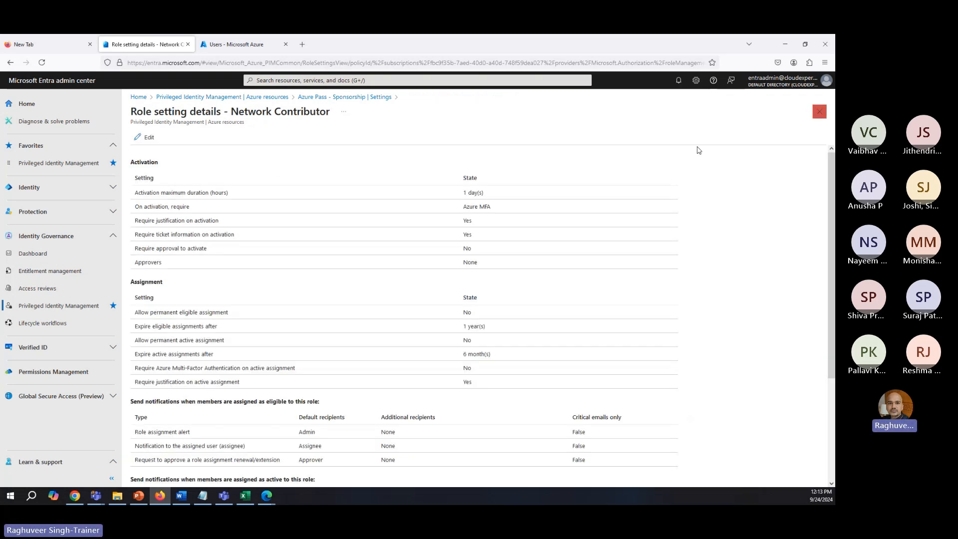
{"action": "left_click", "coordinate": [818, 112]}
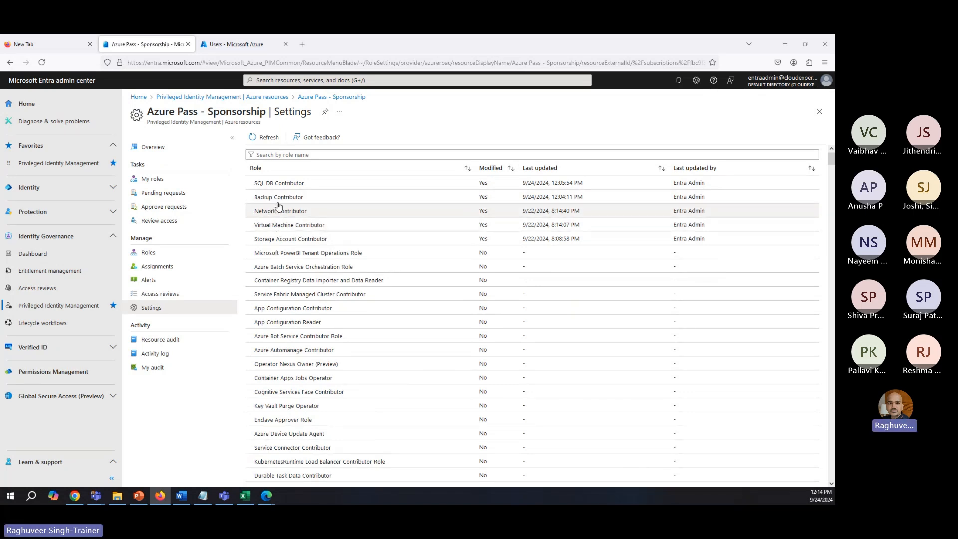
Review Storage Account Contributor's assignment expiry settings and close without saving.
{"action": "left_click", "coordinate": [276, 238]}
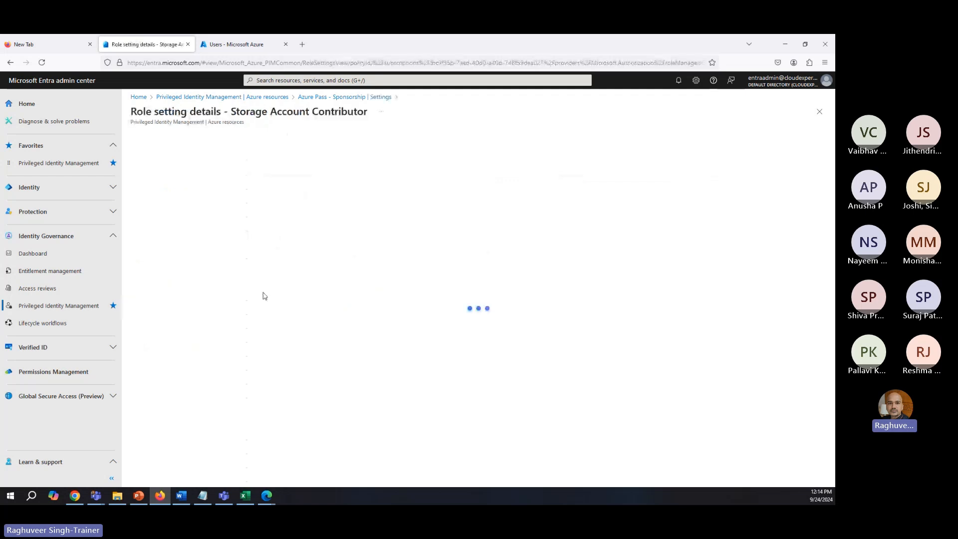
{"action": "left_click", "coordinate": [153, 139]}
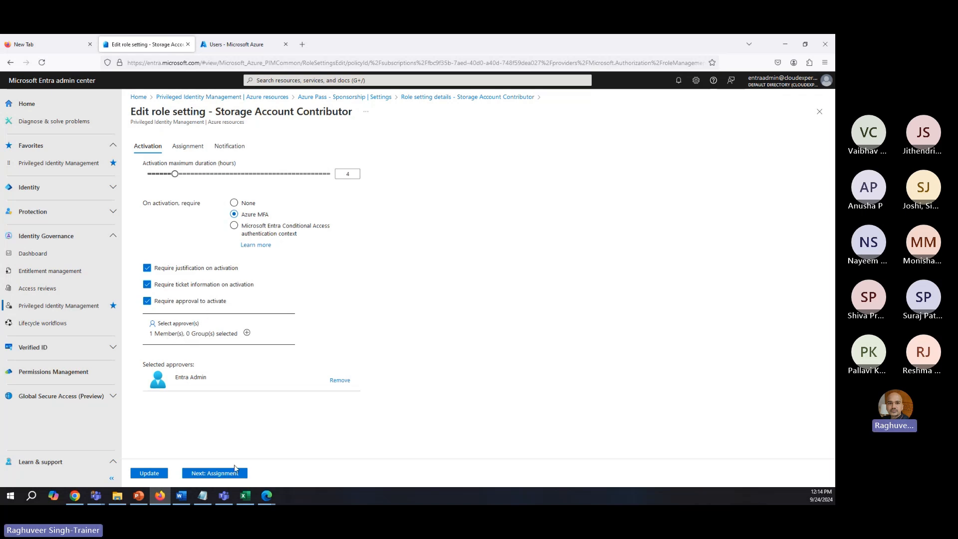
{"action": "left_click", "coordinate": [212, 475]}
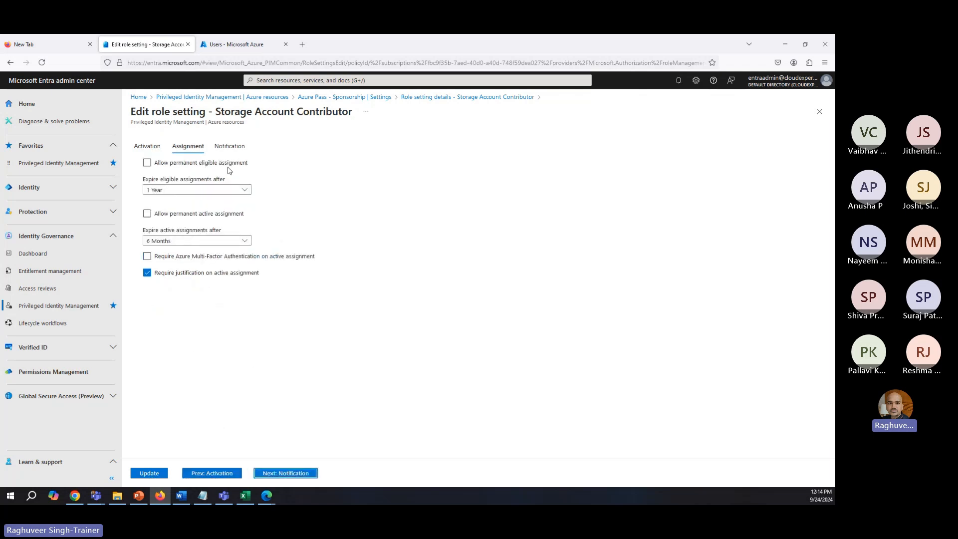
{"action": "left_click", "coordinate": [819, 111]}
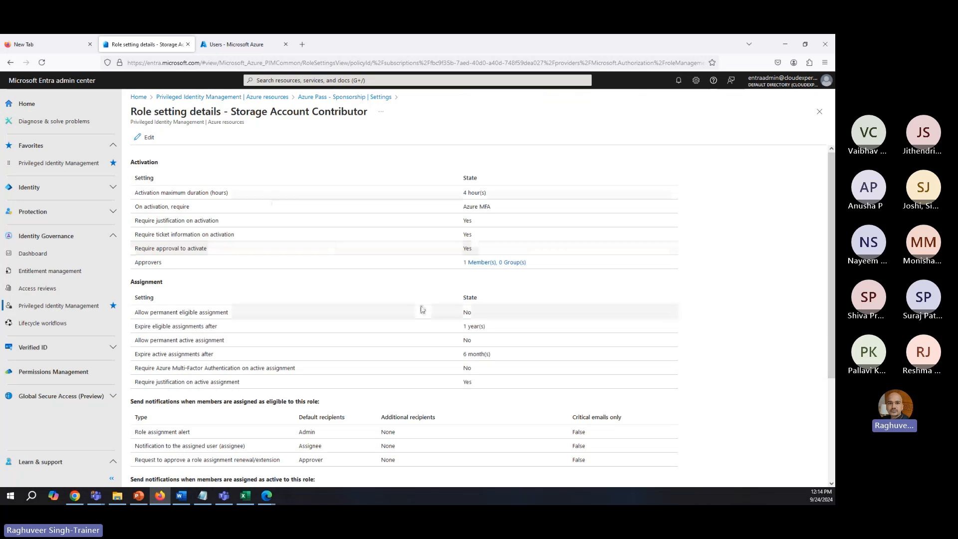
{"action": "scroll", "coordinate": [419, 302], "scroll_direction": "down", "scroll_amount": 3}
{"action": "scroll", "coordinate": [414, 290], "scroll_direction": "up", "scroll_amount": 3}
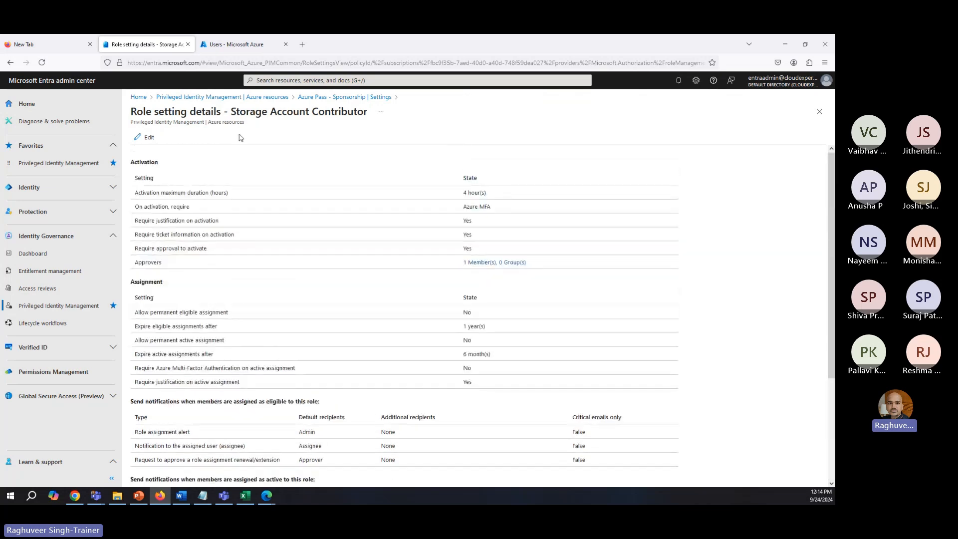
{"action": "left_click", "coordinate": [819, 113]}
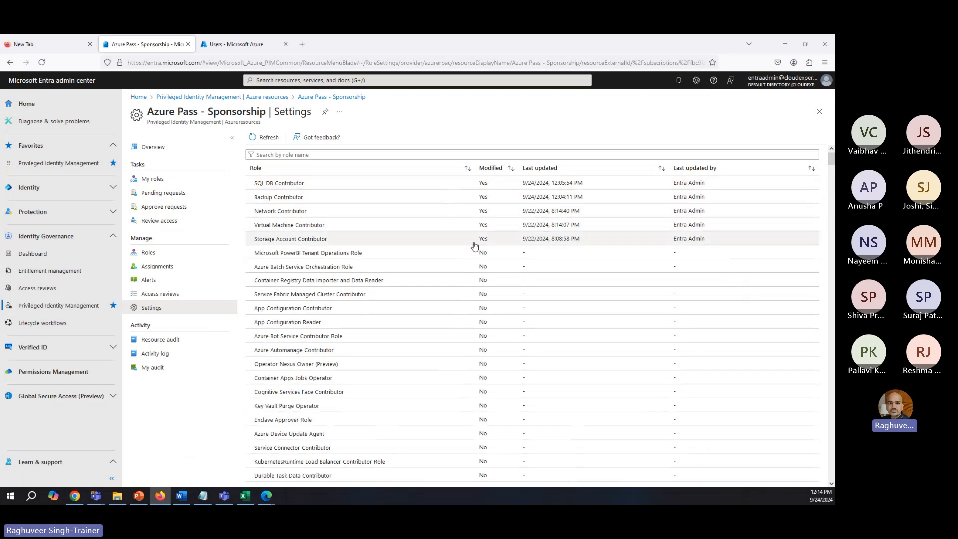
Scroll through the role settings list, then open the subscription's Assignments page.
{"action": "scroll", "coordinate": [346, 216], "scroll_direction": "down", "scroll_amount": 2}
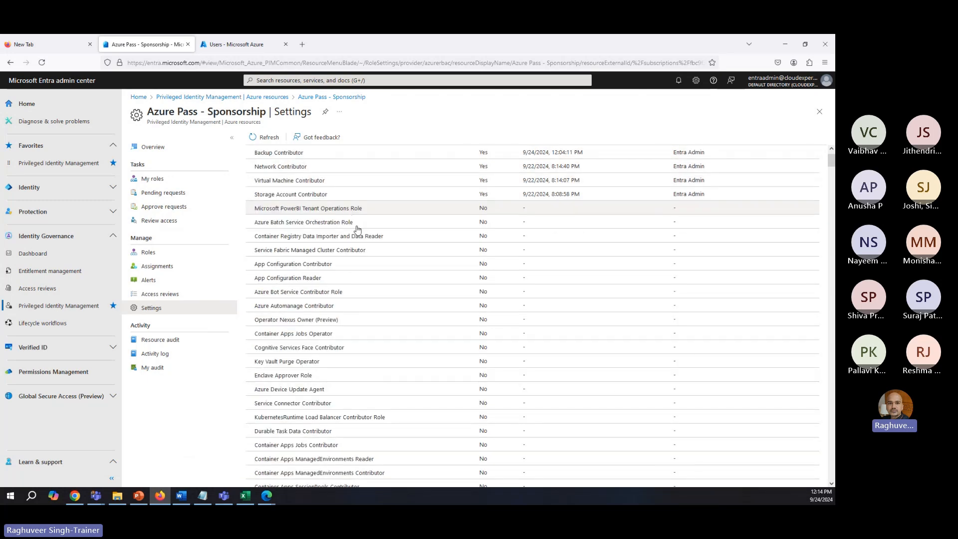
{"action": "scroll", "coordinate": [345, 225], "scroll_direction": "down", "scroll_amount": 4}
{"action": "scroll", "coordinate": [333, 358], "scroll_direction": "down", "scroll_amount": 1}
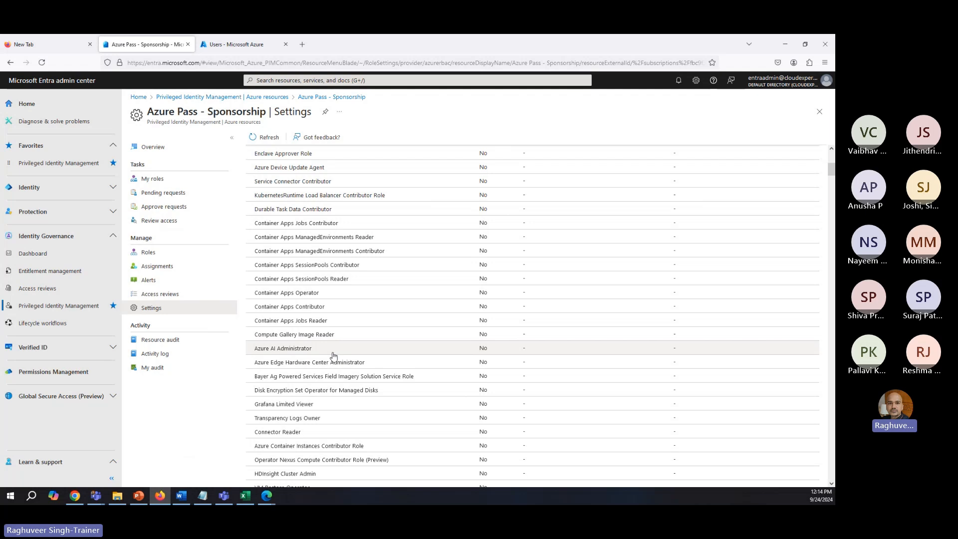
{"action": "scroll", "coordinate": [352, 331], "scroll_direction": "up", "scroll_amount": 5}
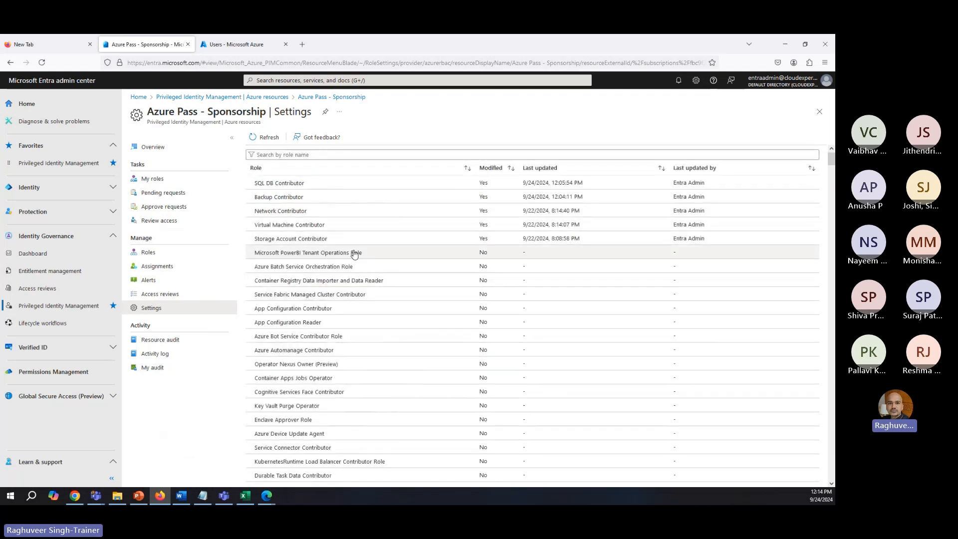
{"action": "left_click", "coordinate": [157, 266]}
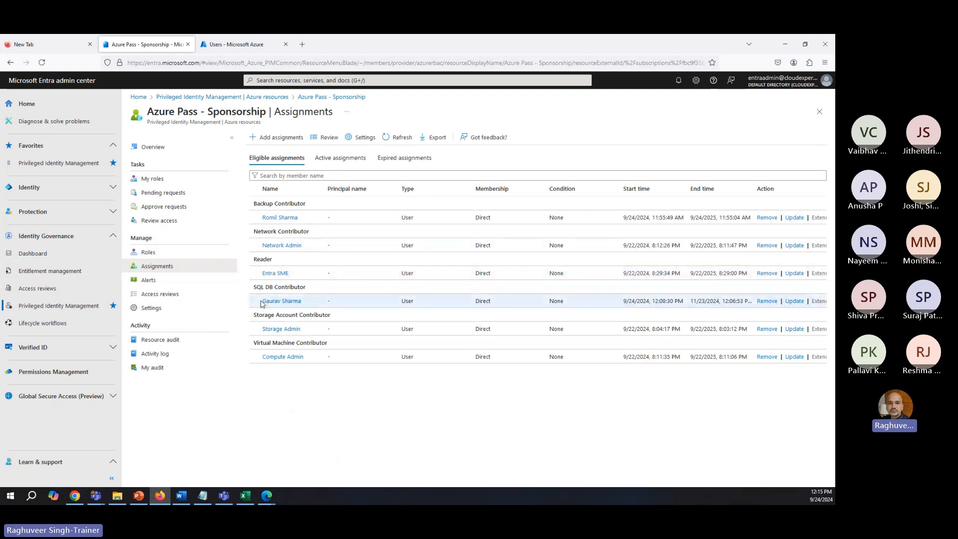
Search the subscription's roles for SQL and open SQL DB Contributor.
{"action": "left_click", "coordinate": [172, 253]}
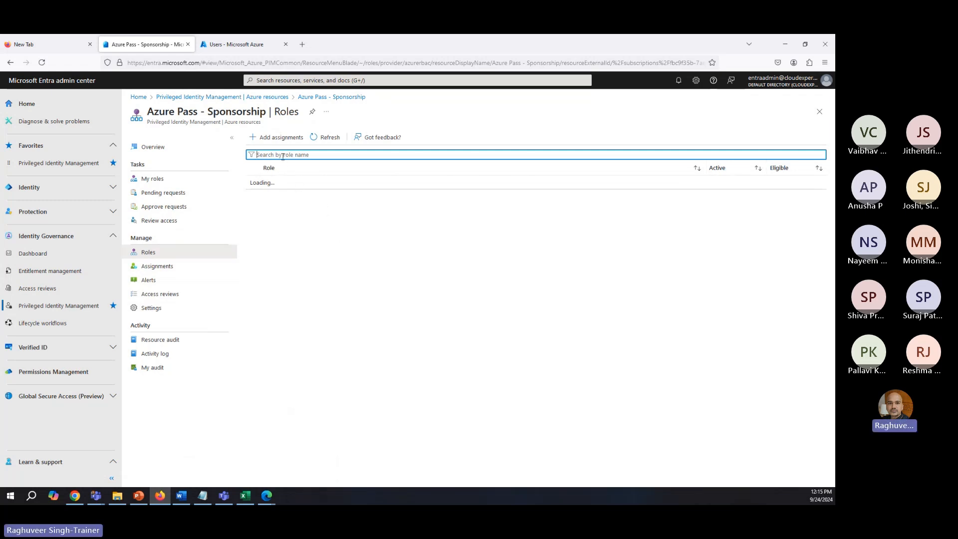
{"action": "type", "text": "SQL"}
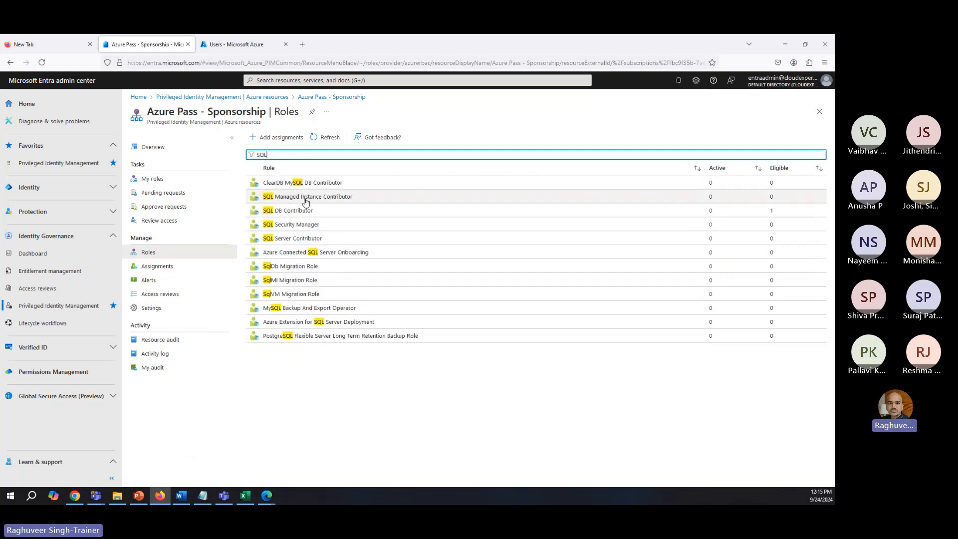
{"action": "left_click", "coordinate": [284, 211]}
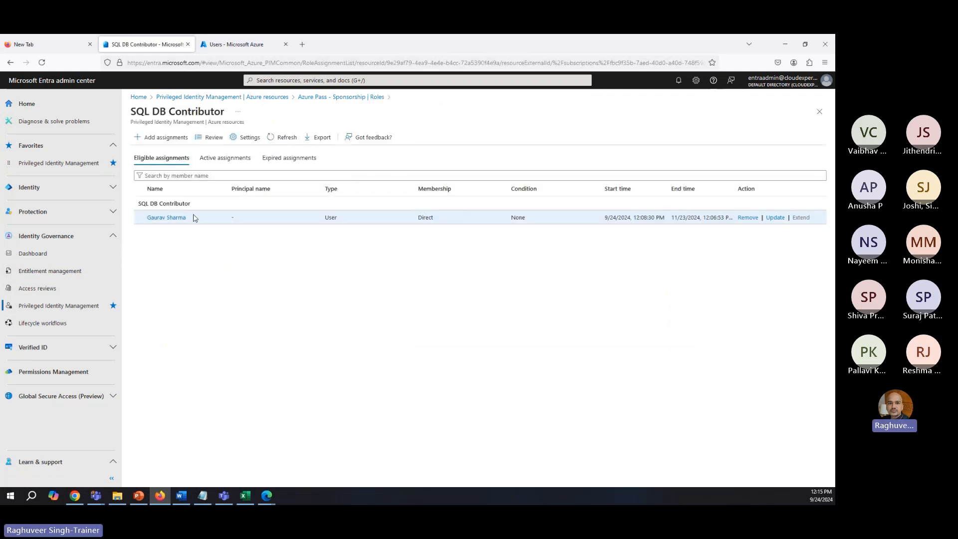
Add the user as an eligible SQL DB Contributor, refresh the assignments, and close the role.
{"action": "left_click", "coordinate": [156, 137]}
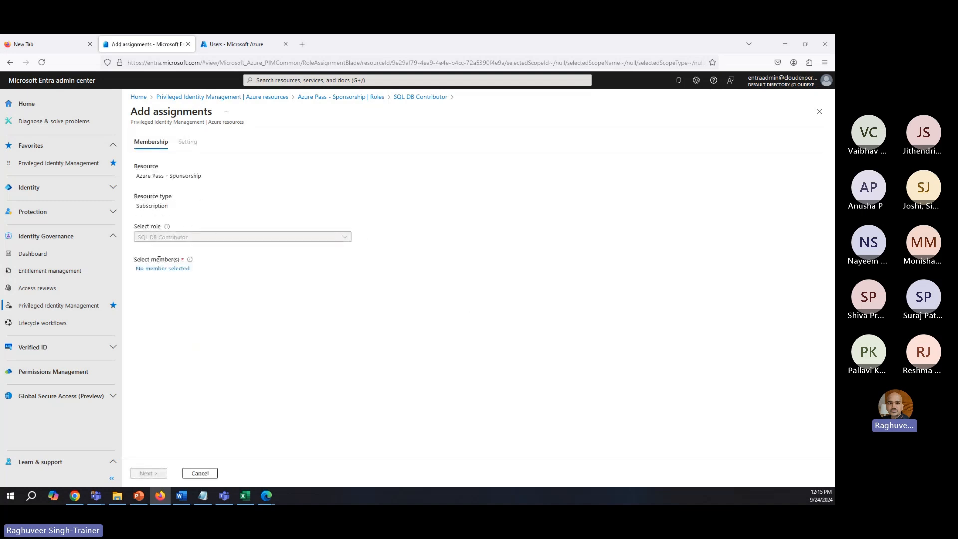
{"action": "left_click", "coordinate": [155, 268]}
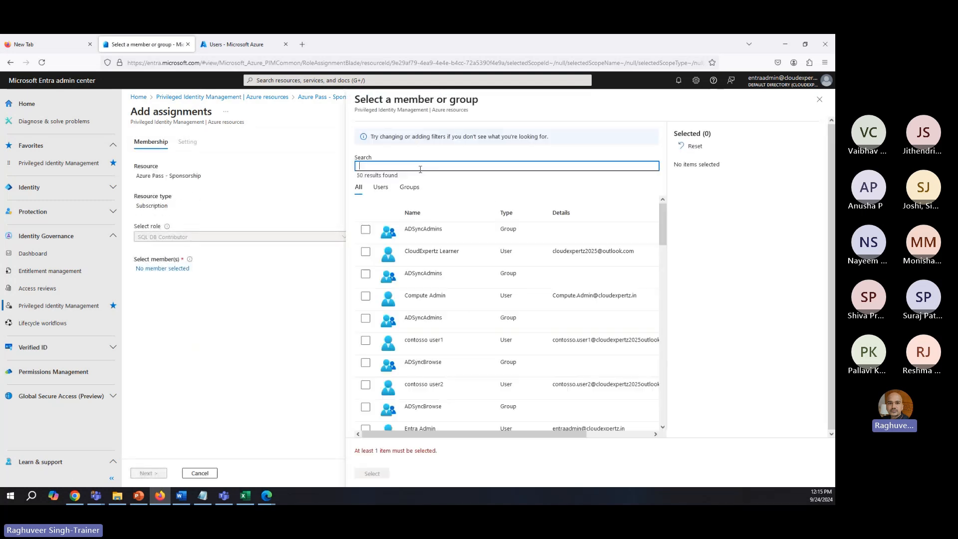
{"action": "type", "text": "romil"}
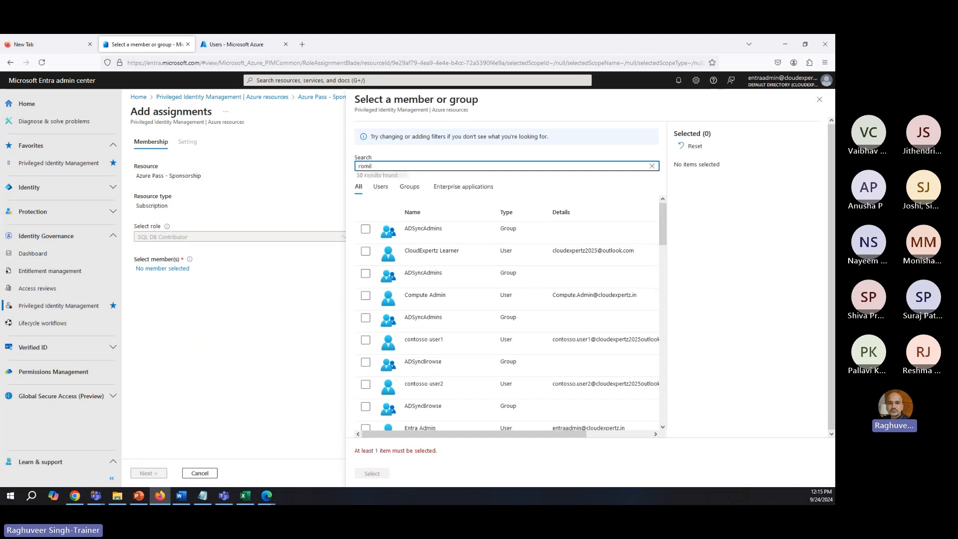
{"action": "left_click", "coordinate": [365, 229]}
{"action": "left_click", "coordinate": [375, 473]}
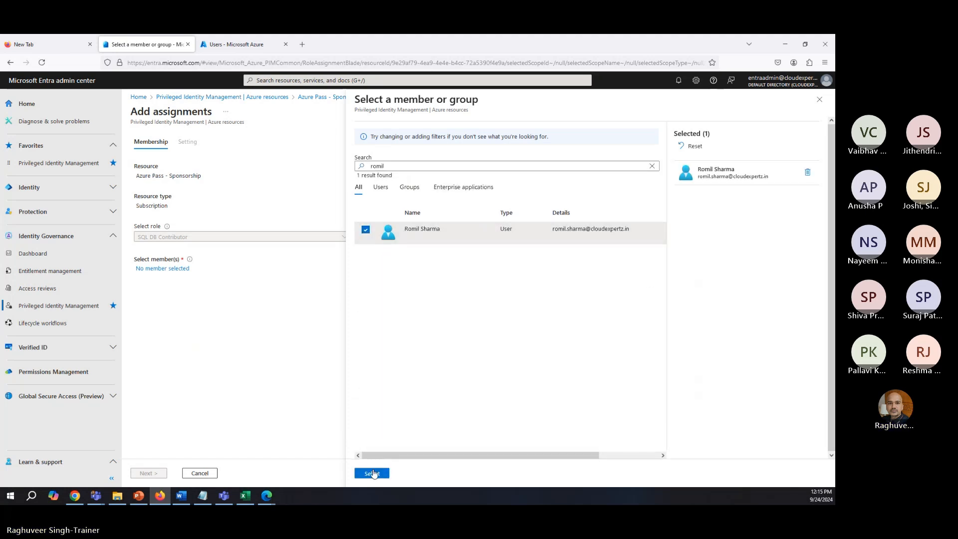
{"action": "left_click", "coordinate": [160, 474]}
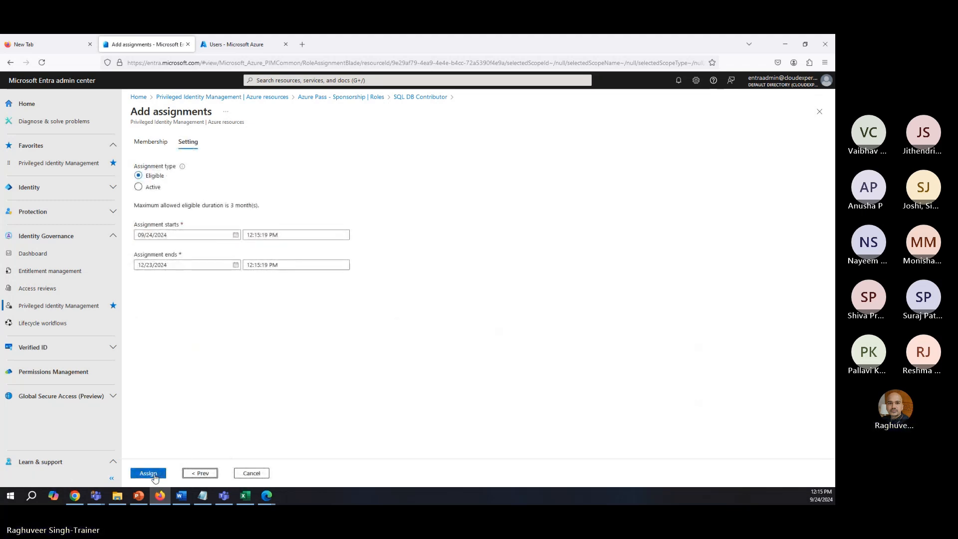
{"action": "left_click", "coordinate": [148, 473]}
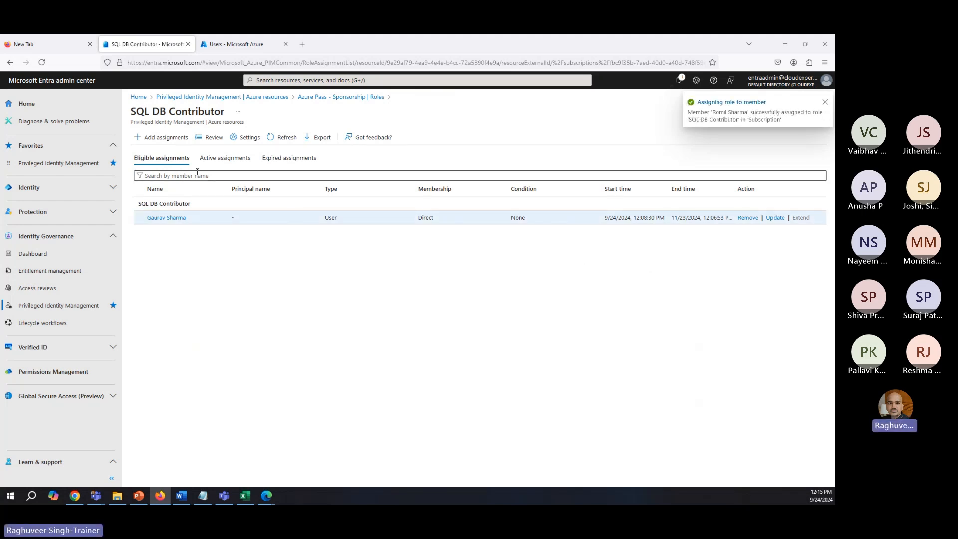
{"action": "left_click", "coordinate": [279, 140]}
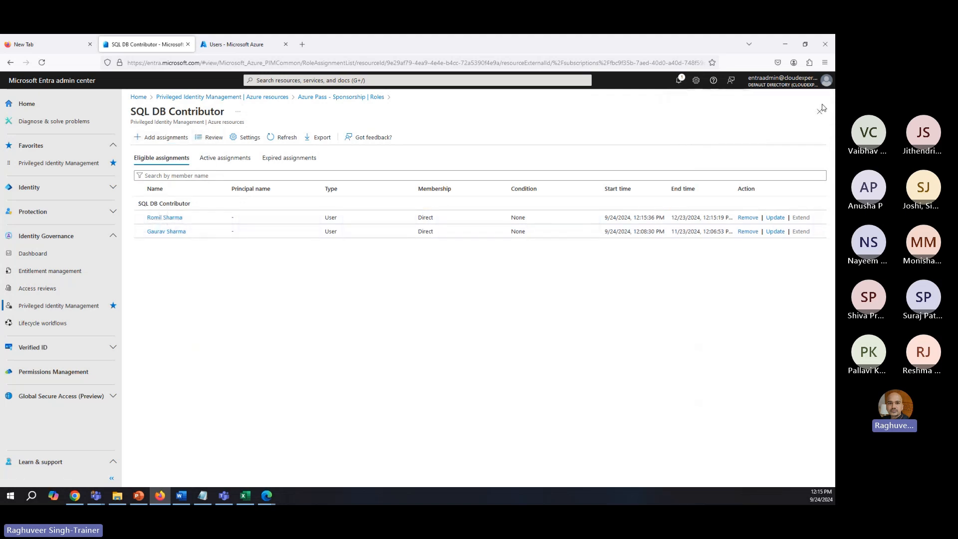
{"action": "left_click", "coordinate": [819, 110]}
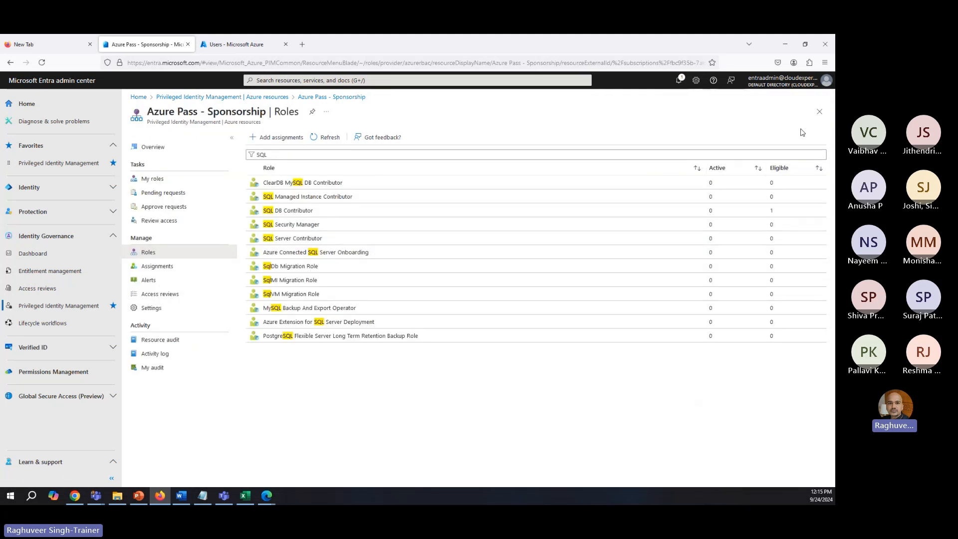
Return to managing Azure Pass - Sponsorship and open its Assignments page.
{"action": "left_click", "coordinate": [819, 112]}
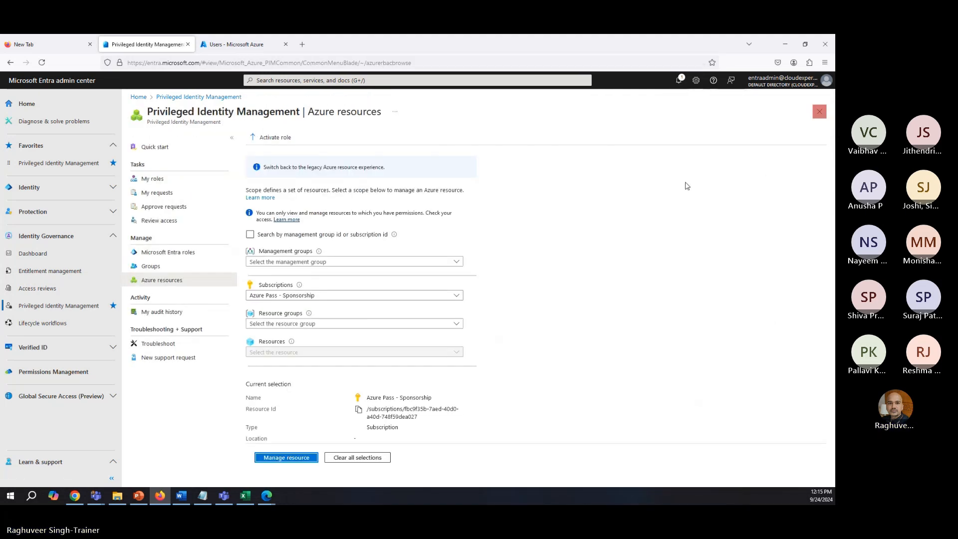
{"action": "left_click", "coordinate": [286, 457]}
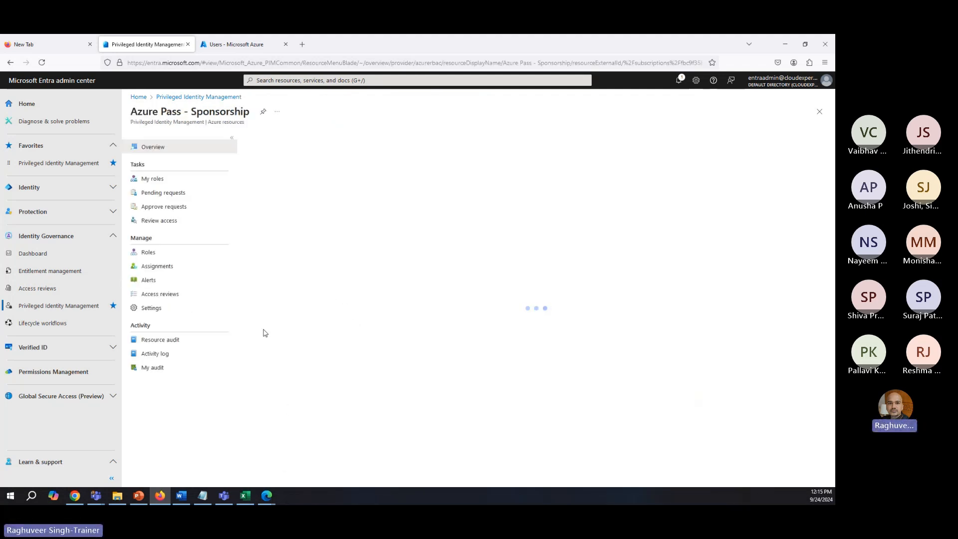
{"action": "left_click", "coordinate": [154, 265]}
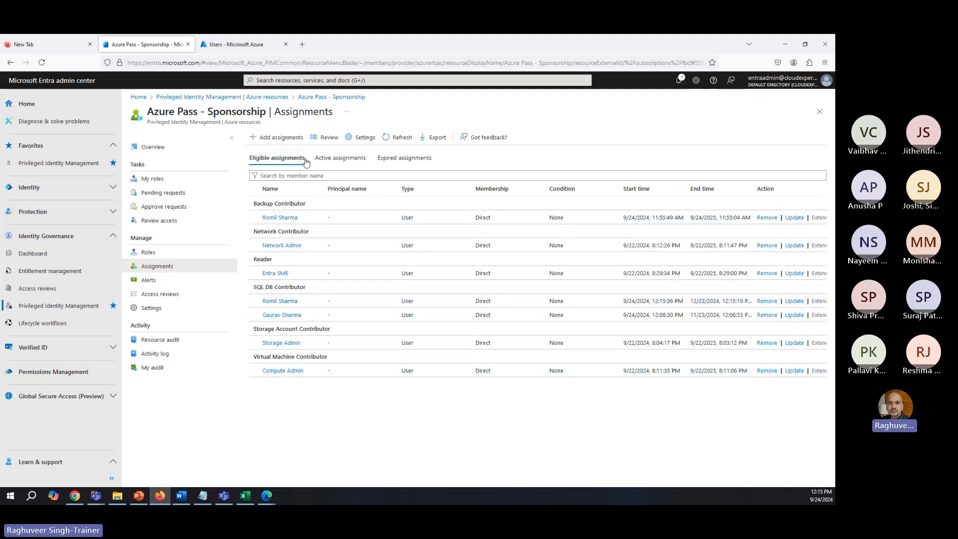
Compare the Active, Eligible and Expired assignment tabs, ending on Expired.
{"action": "left_click", "coordinate": [341, 158]}
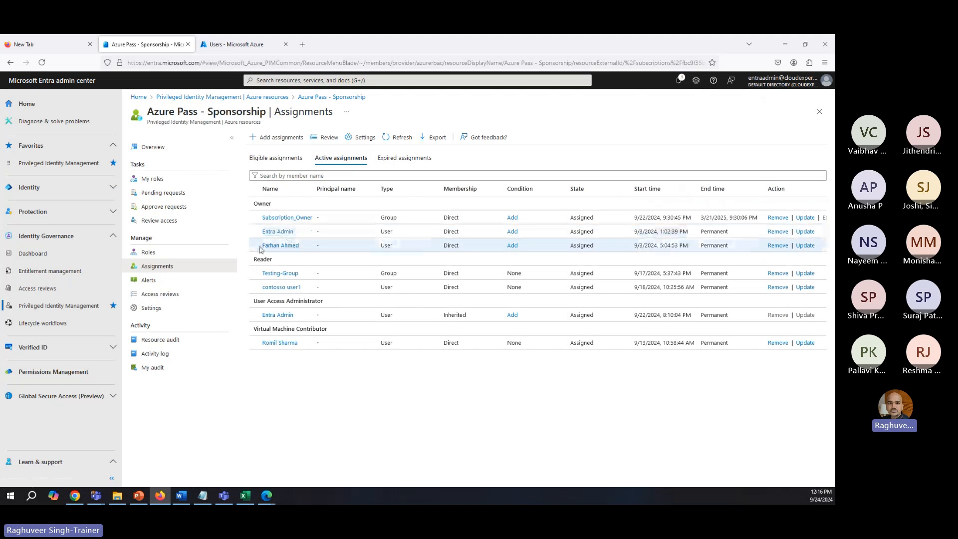
{"action": "left_click_drag", "start_coordinate": [260, 203], "coordinate": [274, 204]}
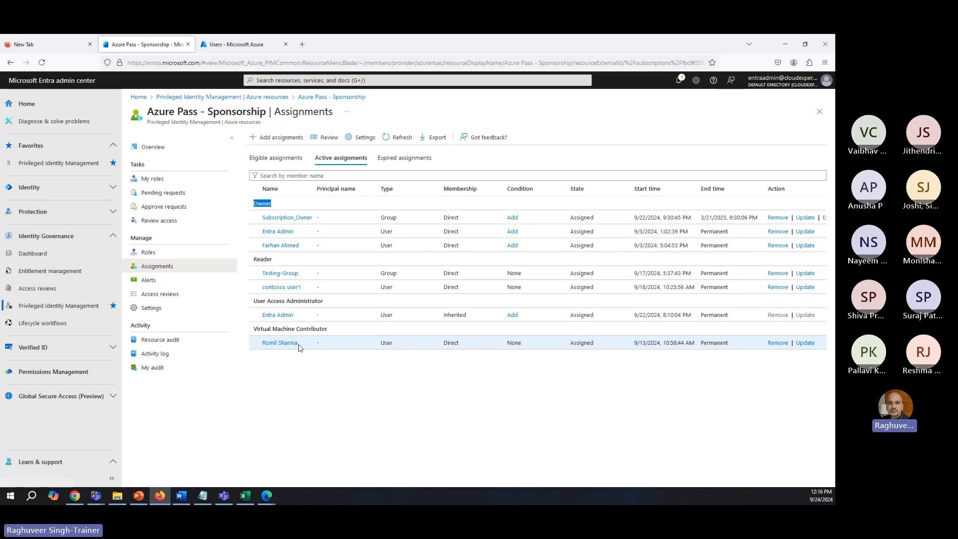
{"action": "left_click", "coordinate": [278, 158]}
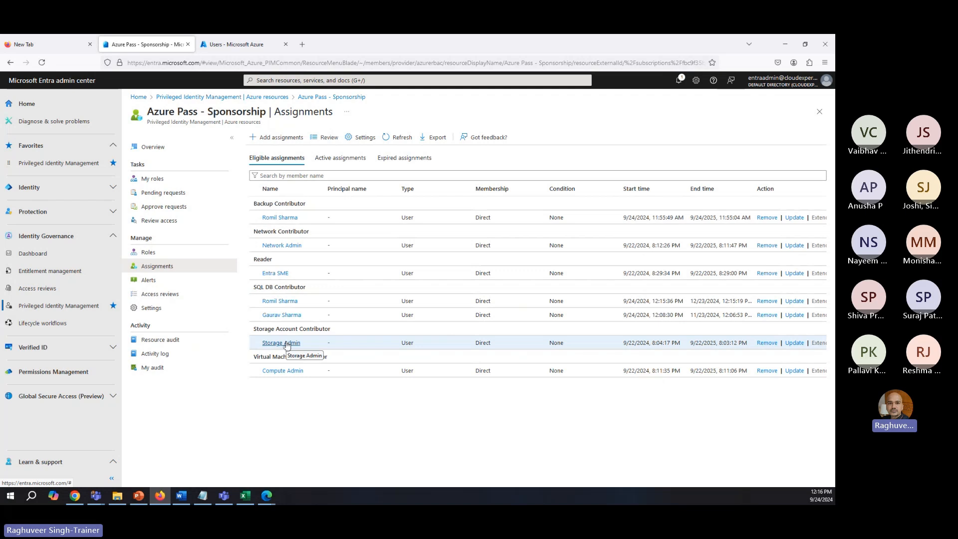
{"action": "left_click", "coordinate": [389, 159]}
{"action": "left_click", "coordinate": [342, 159]}
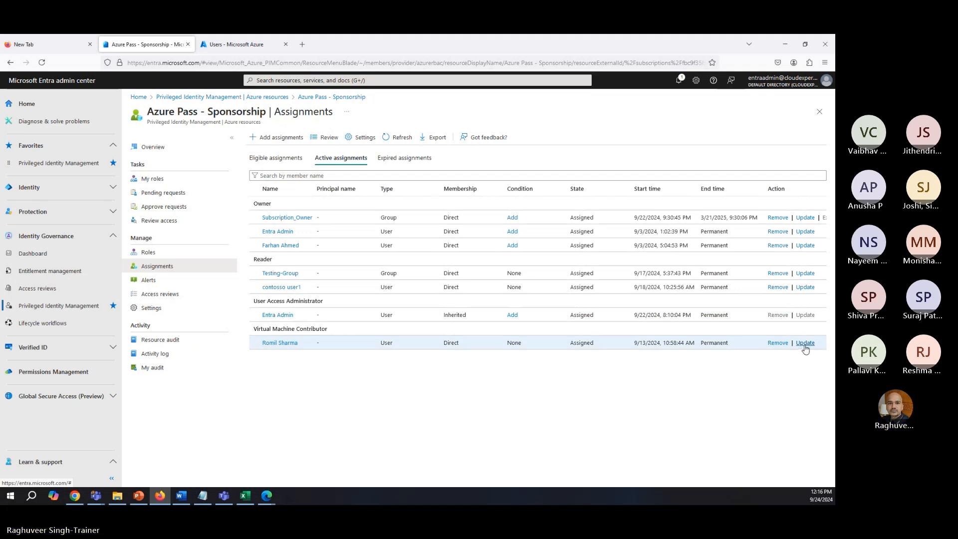
{"action": "left_click", "coordinate": [406, 160]}
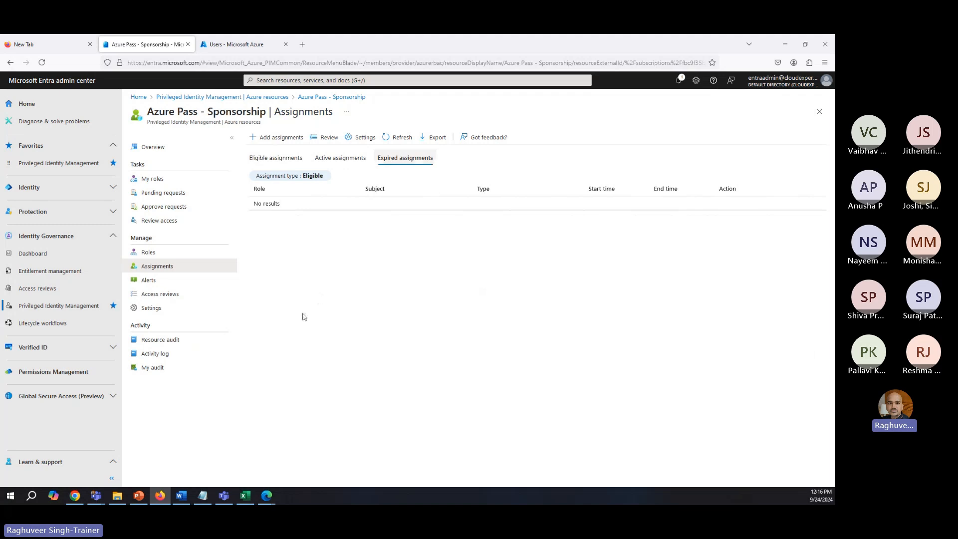
{"action": "left_click", "coordinate": [277, 158]}
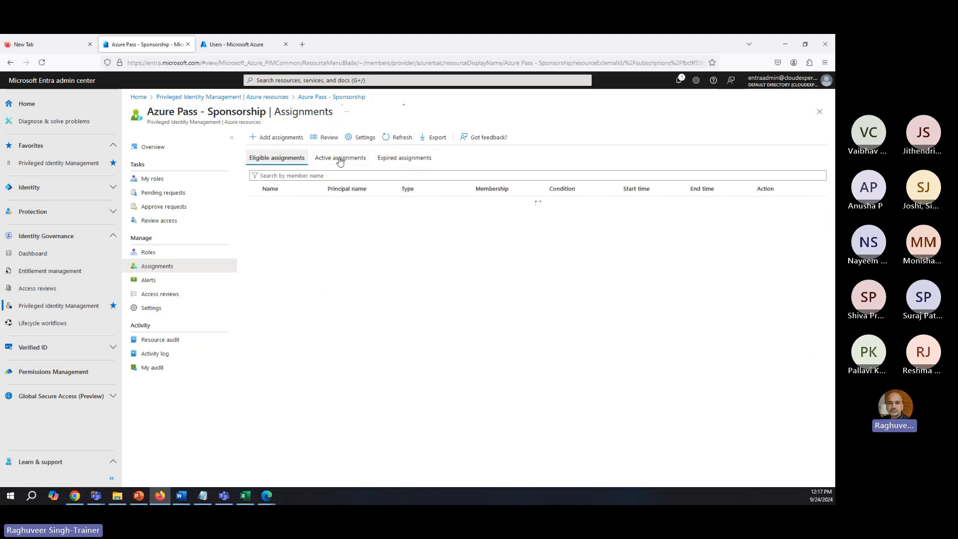
{"action": "left_click", "coordinate": [341, 158]}
{"action": "left_click", "coordinate": [394, 158]}
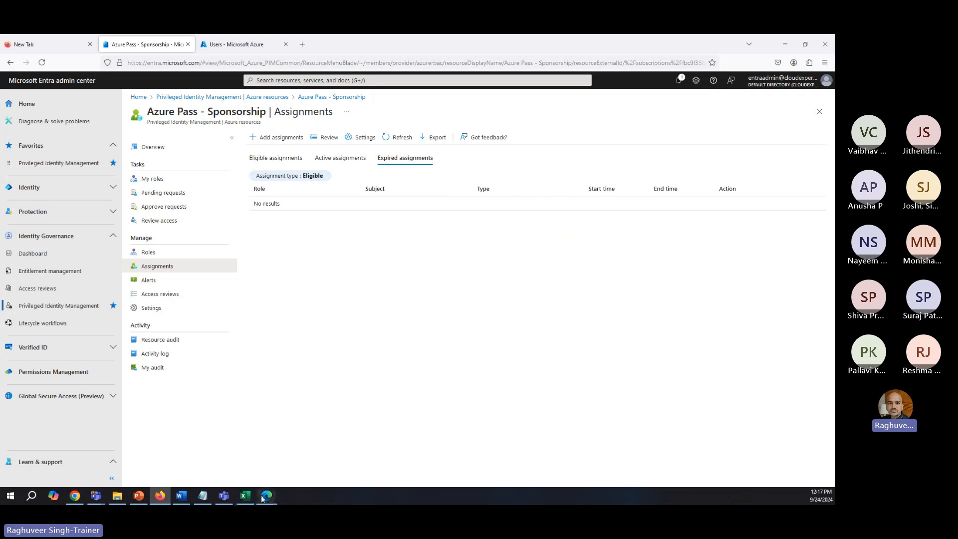
Sign the SQL admin account out of the InPrivate portal window.
{"action": "mouse_move", "coordinate": [267, 495]}
{"action": "left_click", "coordinate": [318, 476]}
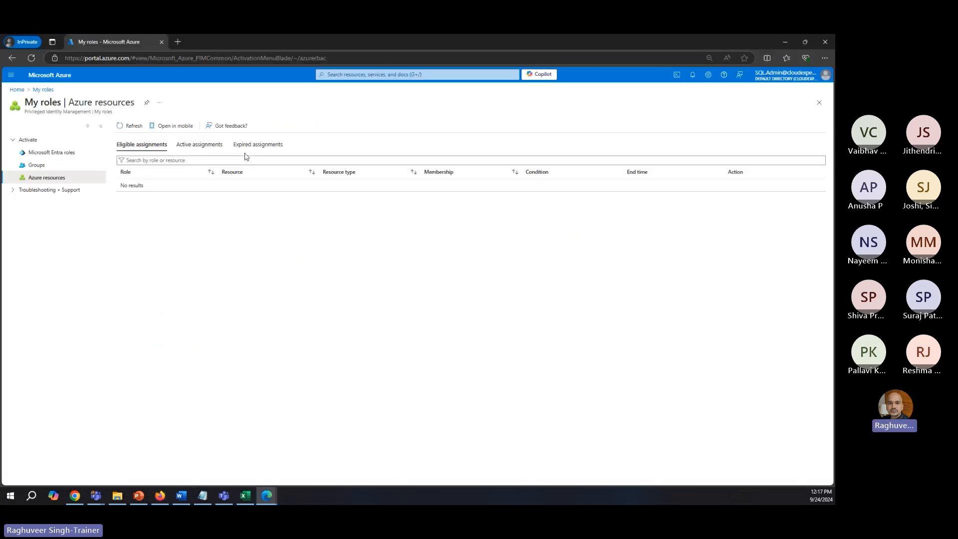
{"action": "left_click", "coordinate": [771, 79]}
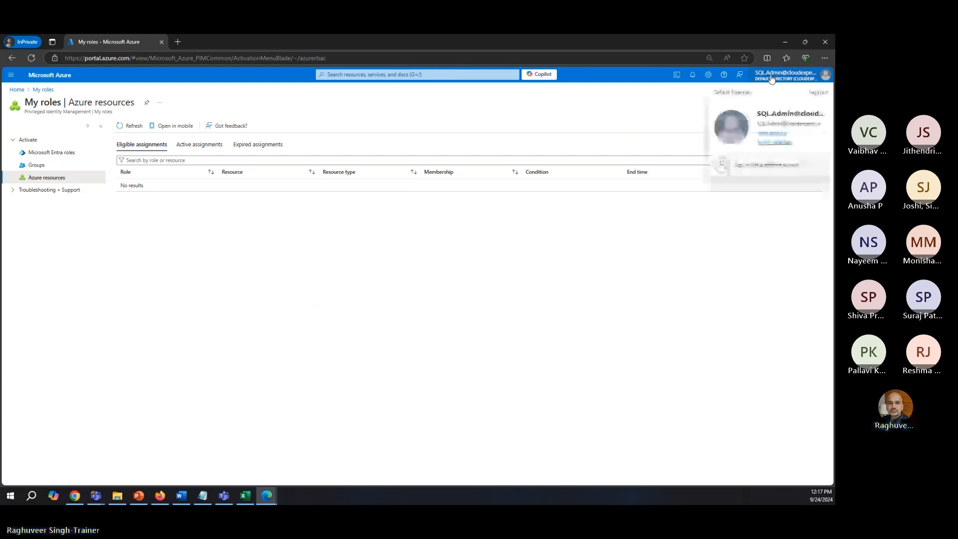
{"action": "left_click", "coordinate": [814, 92]}
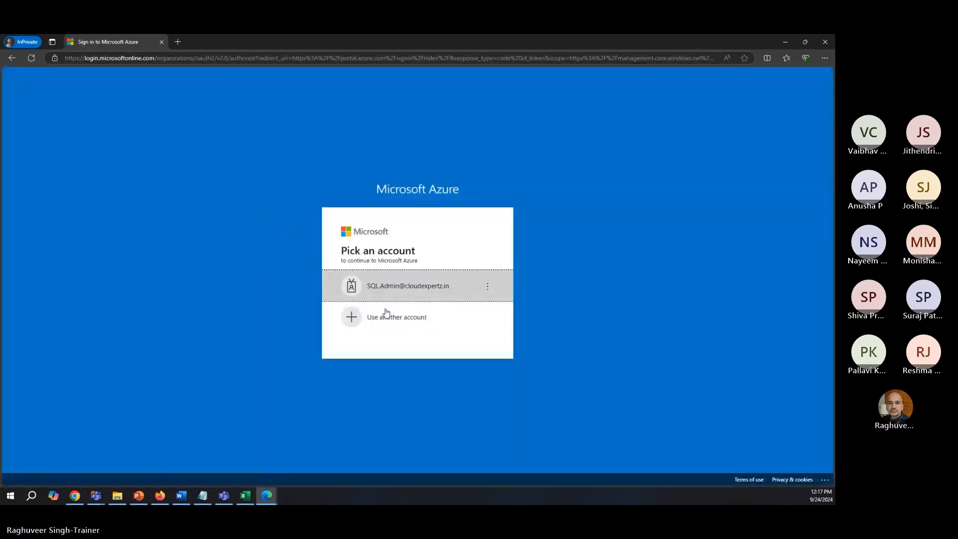
Attempt signing in as the user with their e-mail and password, then switch to the Users list.
{"action": "left_click", "coordinate": [386, 315]}
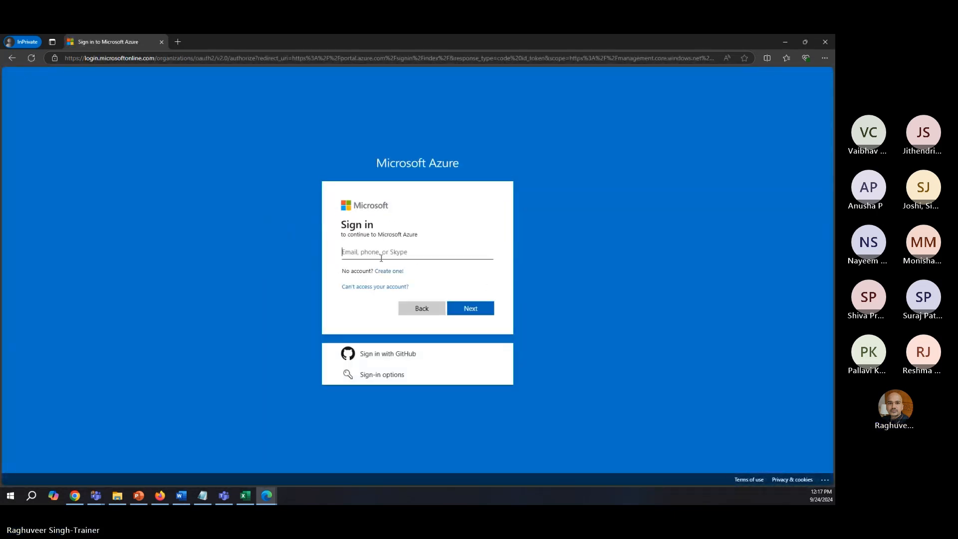
{"action": "left_click", "coordinate": [381, 252]}
{"action": "type", "text": "rom"}
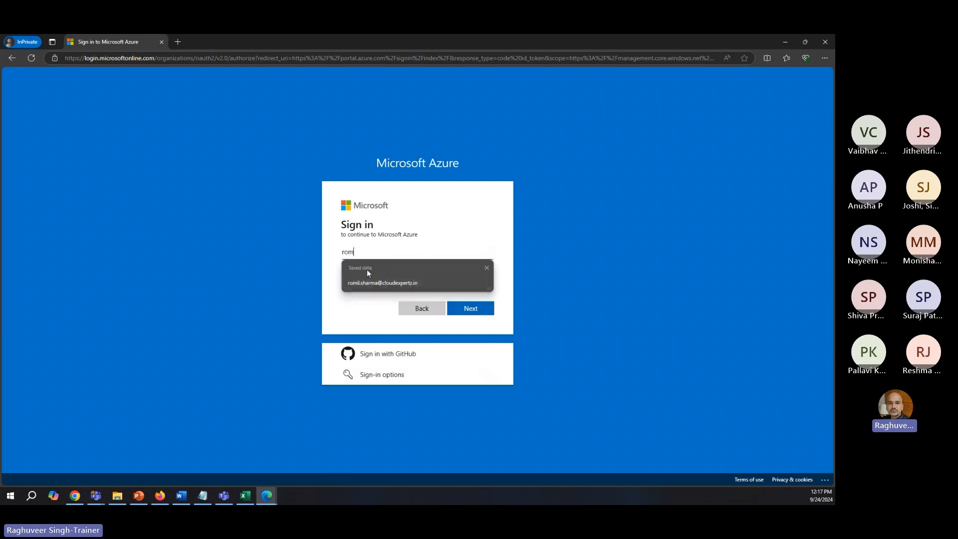
{"action": "left_click", "coordinate": [365, 283]}
{"action": "key", "text": "Return"}
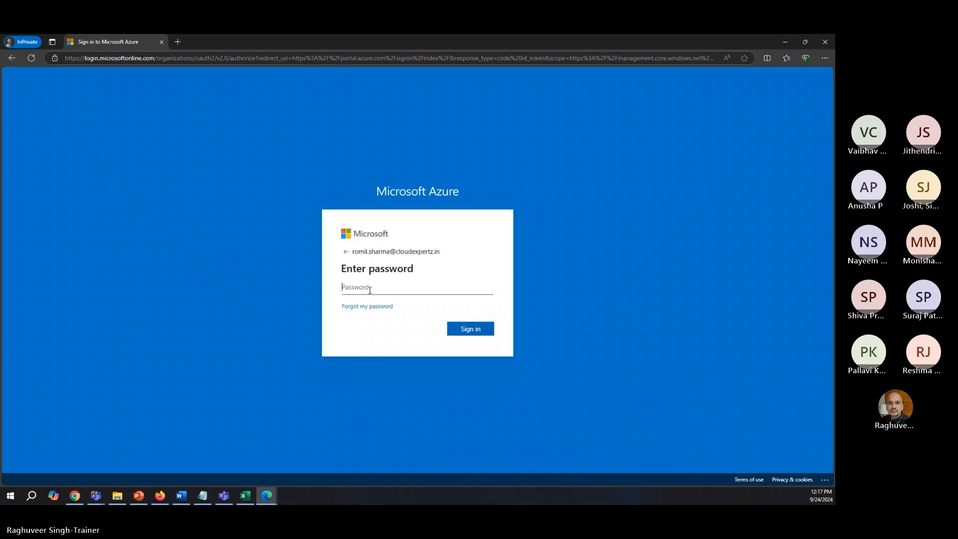
{"action": "type", "text": "••"}
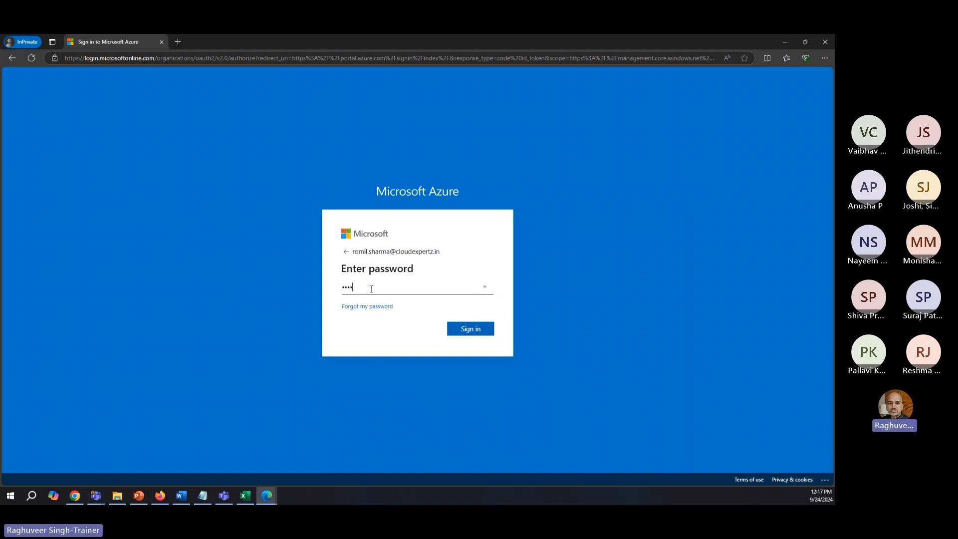
{"action": "type", "text": "•••••"}
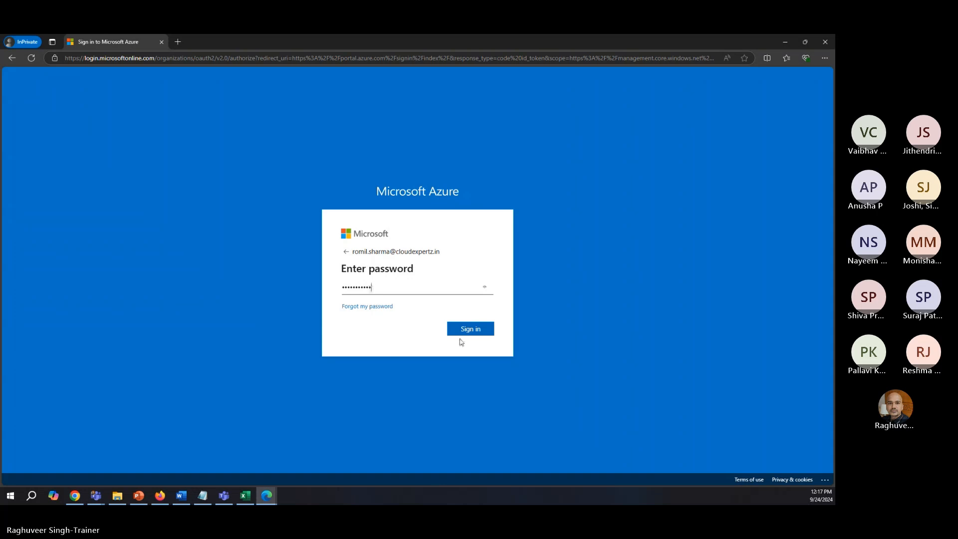
{"action": "left_click", "coordinate": [461, 331]}
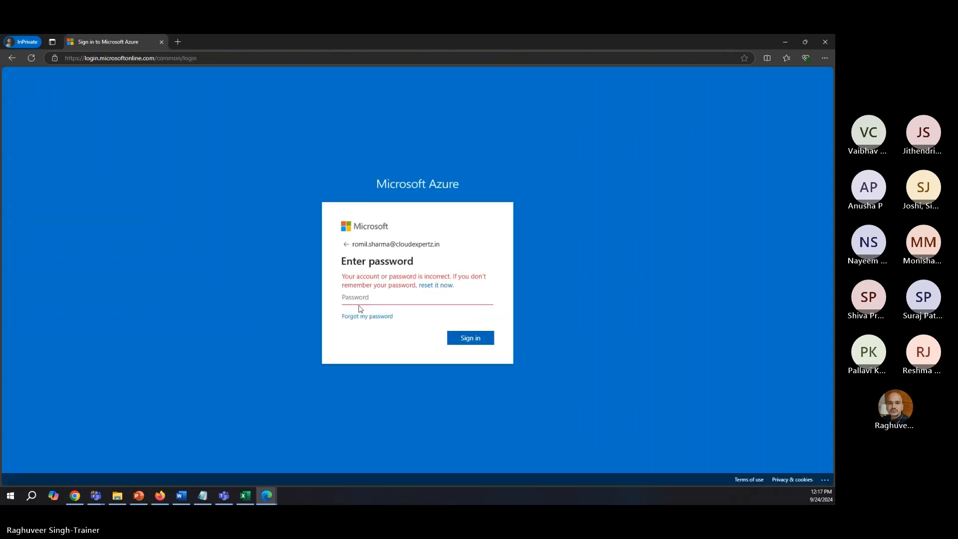
{"action": "type", "text": "•••"}
{"action": "left_click", "coordinate": [457, 339]}
{"action": "left_click", "coordinate": [784, 43]}
{"action": "left_click", "coordinate": [240, 44]}
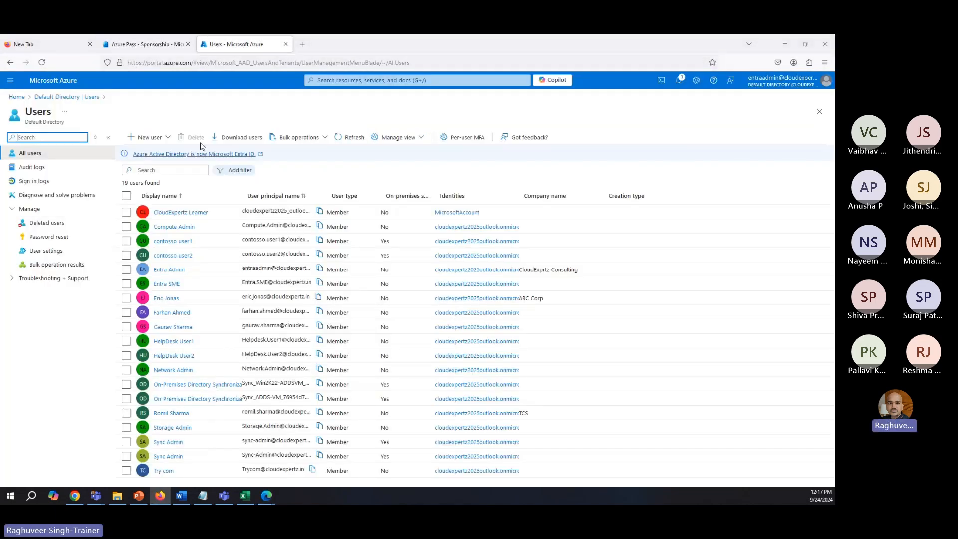
Find the user in the Users list and reset their password to a temporary one.
{"action": "left_click", "coordinate": [164, 170]}
{"action": "type", "text": "romil"}
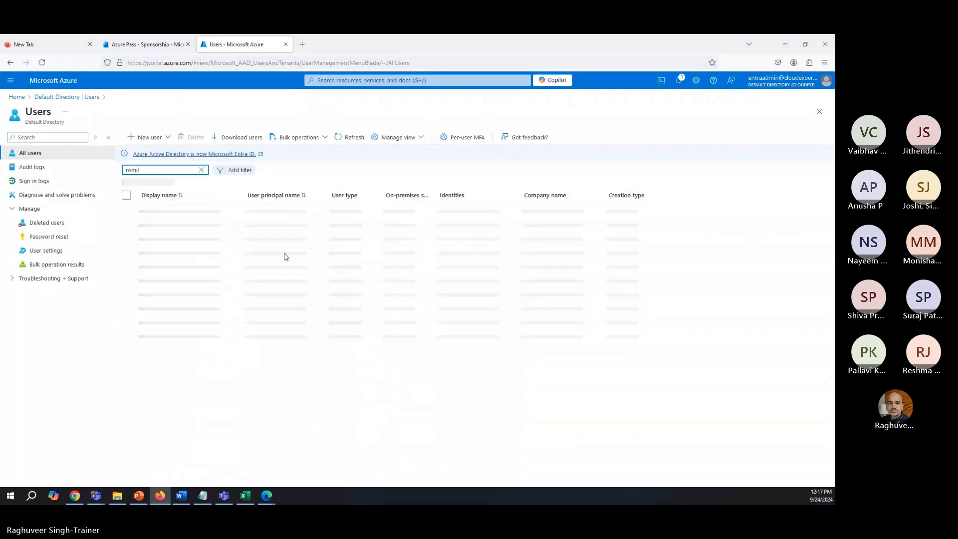
{"action": "left_click", "coordinate": [171, 213]}
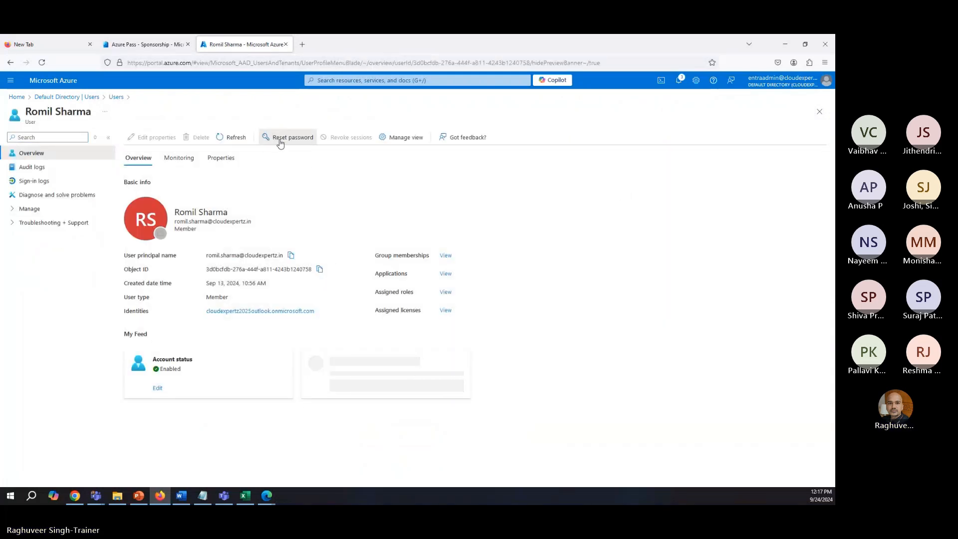
{"action": "left_click", "coordinate": [279, 137]}
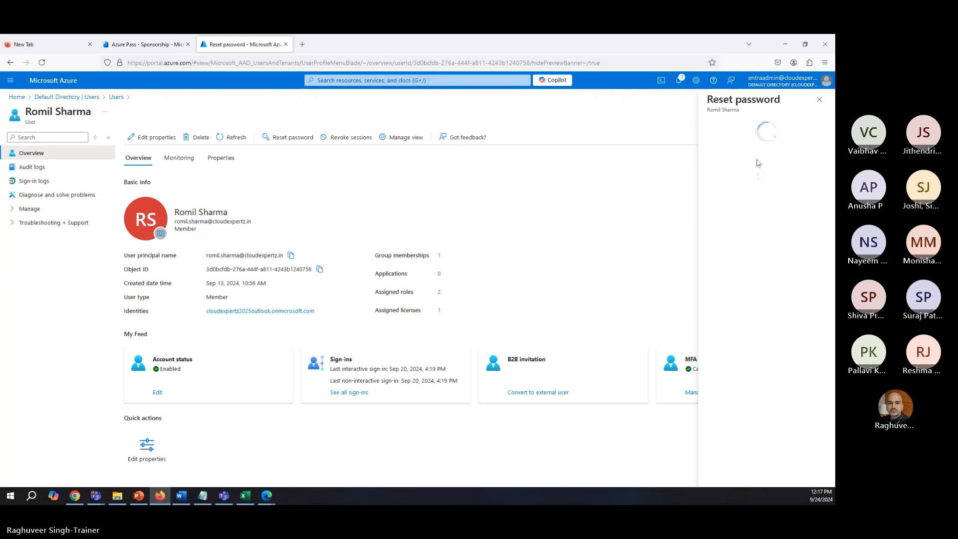
{"action": "left_click", "coordinate": [727, 162]}
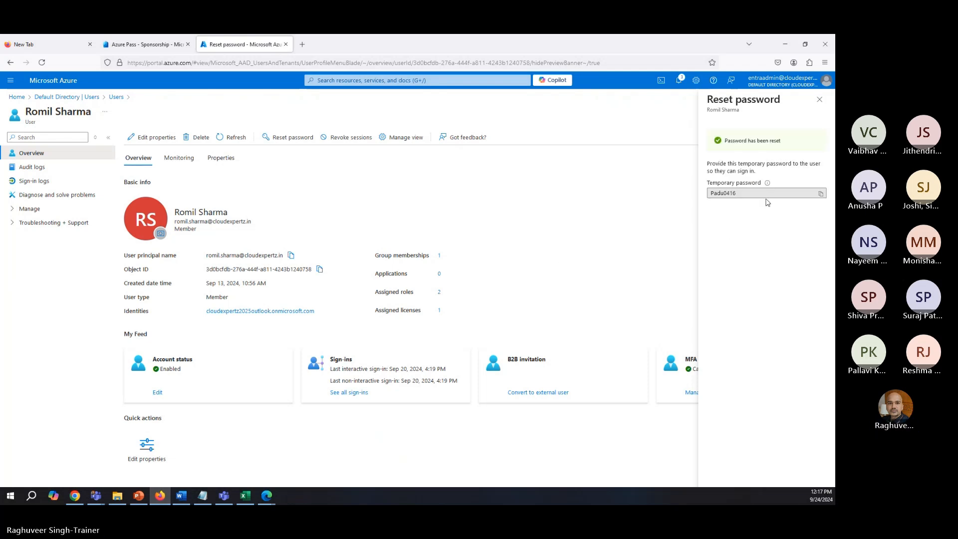
Sign in as the user with the copied temporary password.
{"action": "left_click", "coordinate": [820, 193]}
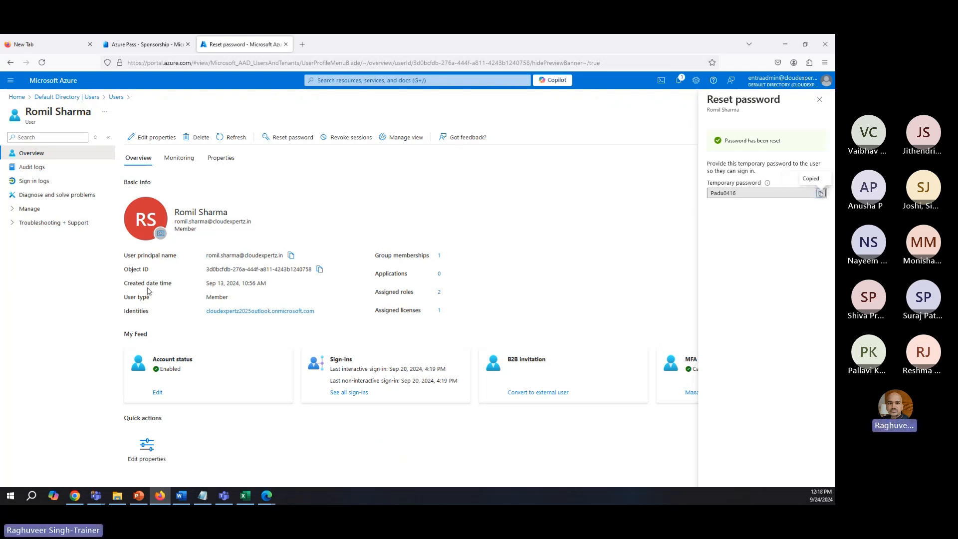
{"action": "key", "text": "alt+Tab"}
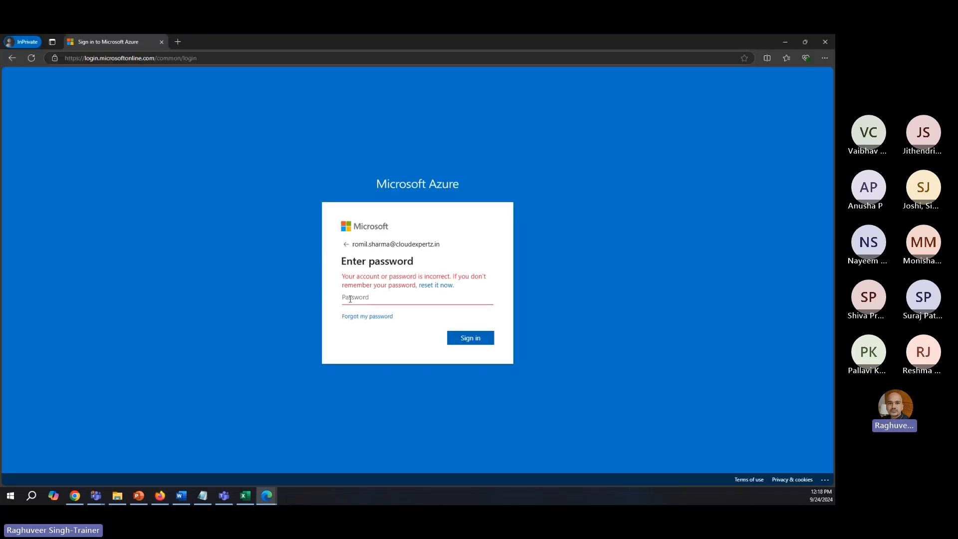
{"action": "key", "text": "ctrl+v"}
{"action": "left_click", "coordinate": [471, 342]}
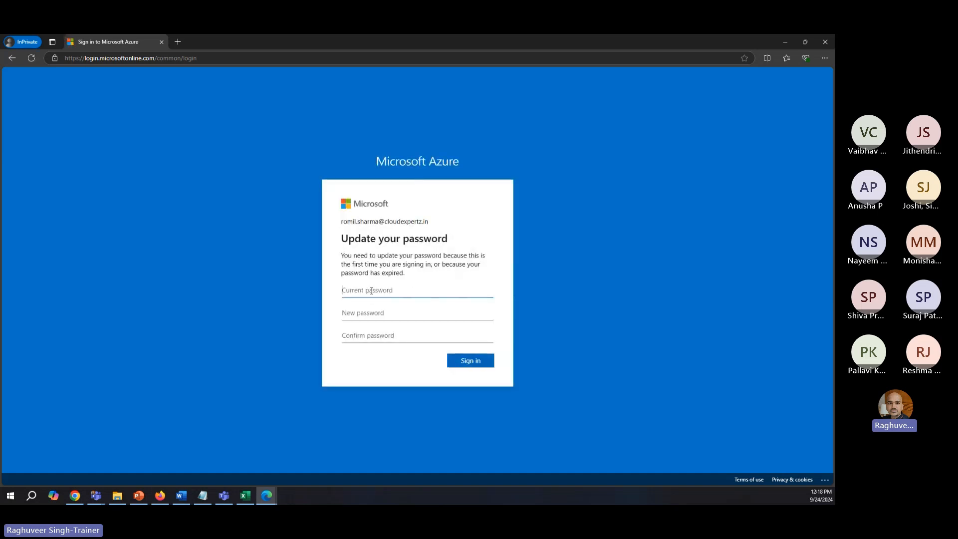
Enter the current password, set and confirm a new password, and submit it.
{"action": "key", "text": "ctrl+v"}
{"action": "left_click", "coordinate": [372, 311]}
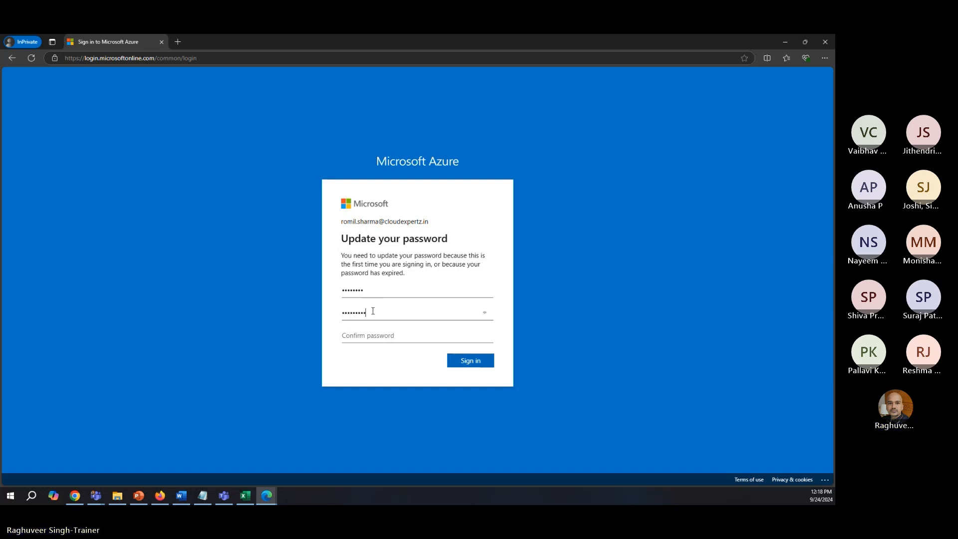
{"action": "left_click", "coordinate": [392, 336]}
{"action": "type", "text": "P"}
{"action": "left_click", "coordinate": [457, 364]}
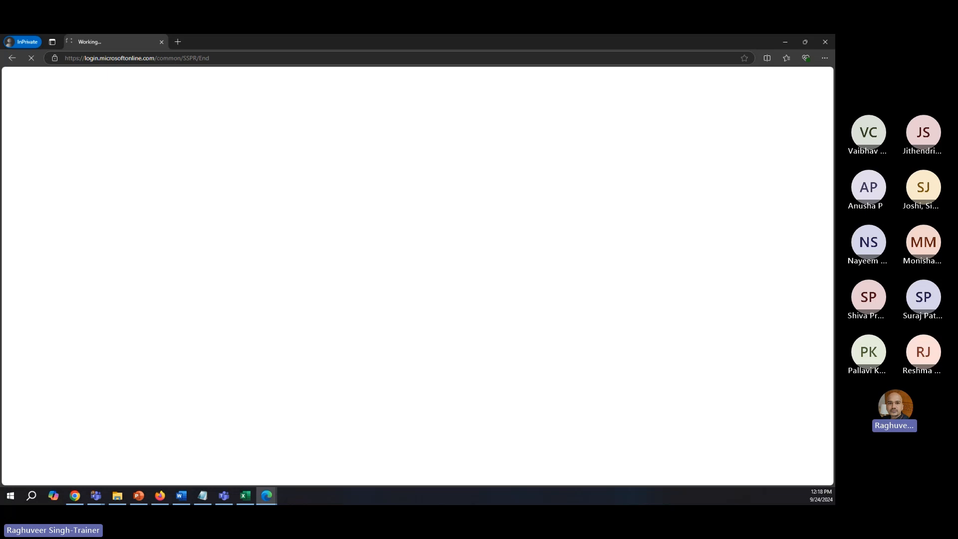
{"action": "key", "text": "alt+Tab"}
Highlight the role configuration and PIM console steps in the transcript, then minimize Word.
{"action": "scroll", "coordinate": [349, 380], "scroll_direction": "up", "scroll_amount": 6}
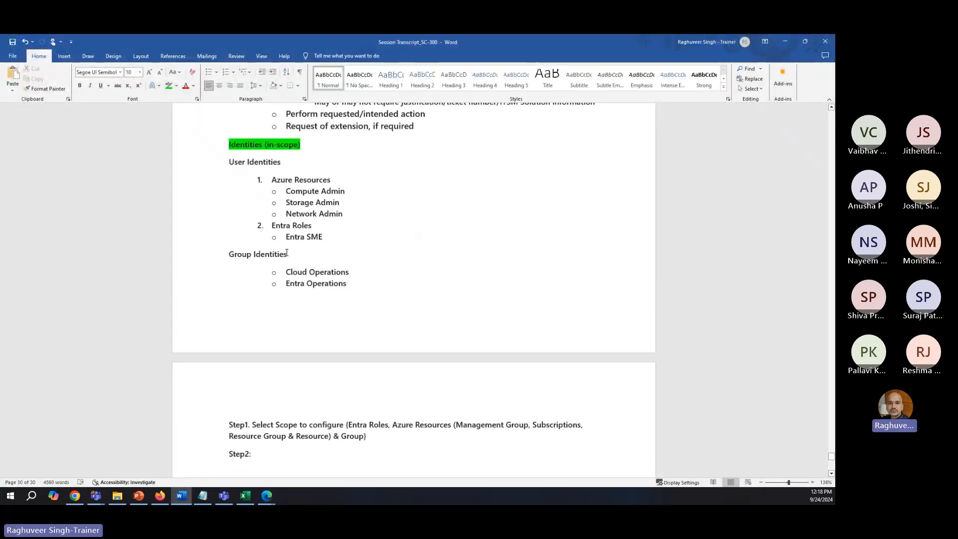
{"action": "scroll", "coordinate": [260, 193], "scroll_direction": "down", "scroll_amount": 1}
{"action": "scroll", "coordinate": [260, 193], "scroll_direction": "up", "scroll_amount": 6}
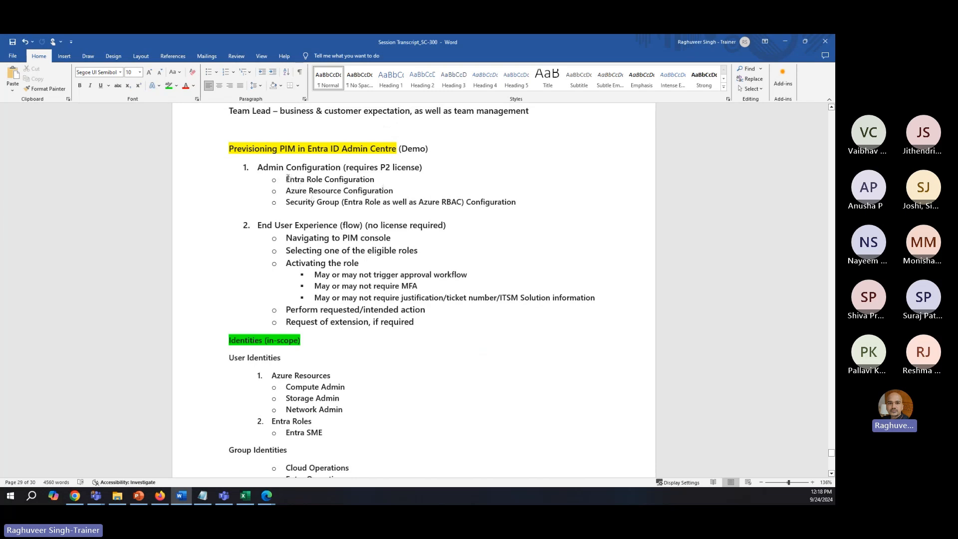
{"action": "left_click_drag", "start_coordinate": [288, 178], "coordinate": [380, 180]}
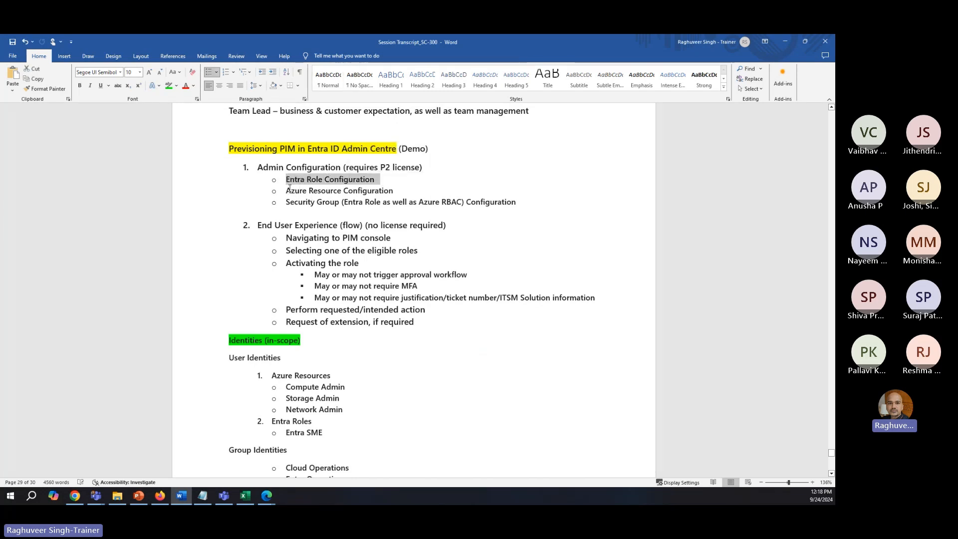
{"action": "left_click_drag", "start_coordinate": [287, 191], "coordinate": [399, 191]}
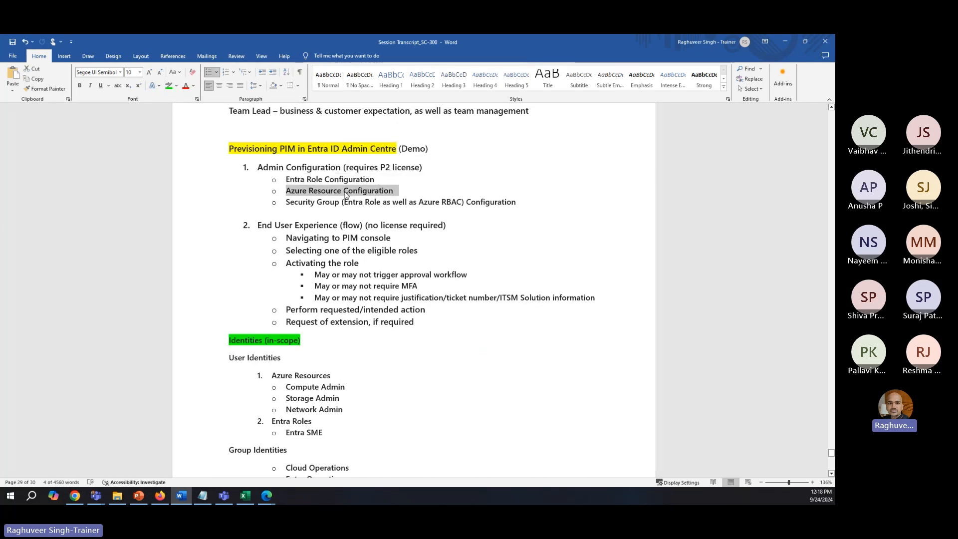
{"action": "scroll", "coordinate": [345, 194], "scroll_direction": "down", "scroll_amount": 1}
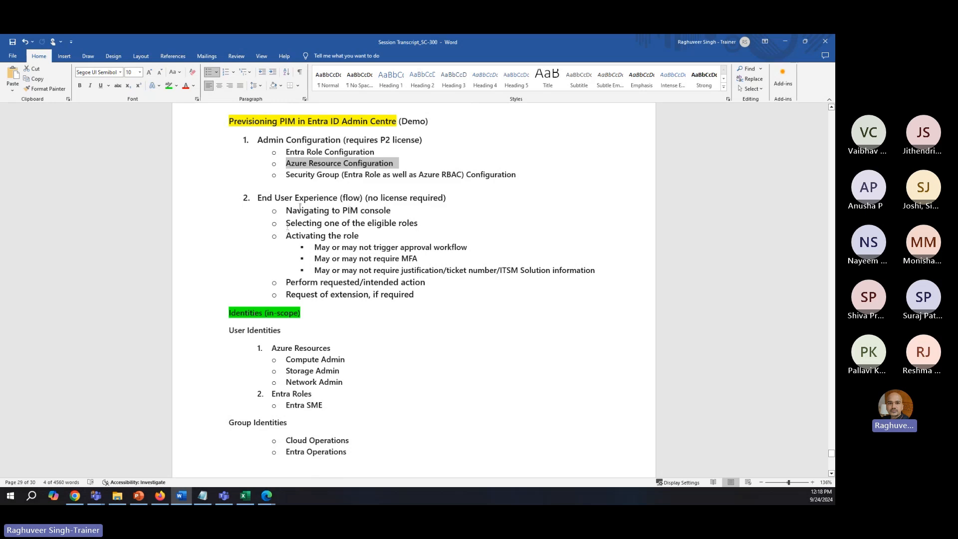
{"action": "left_click_drag", "start_coordinate": [285, 210], "coordinate": [397, 210]}
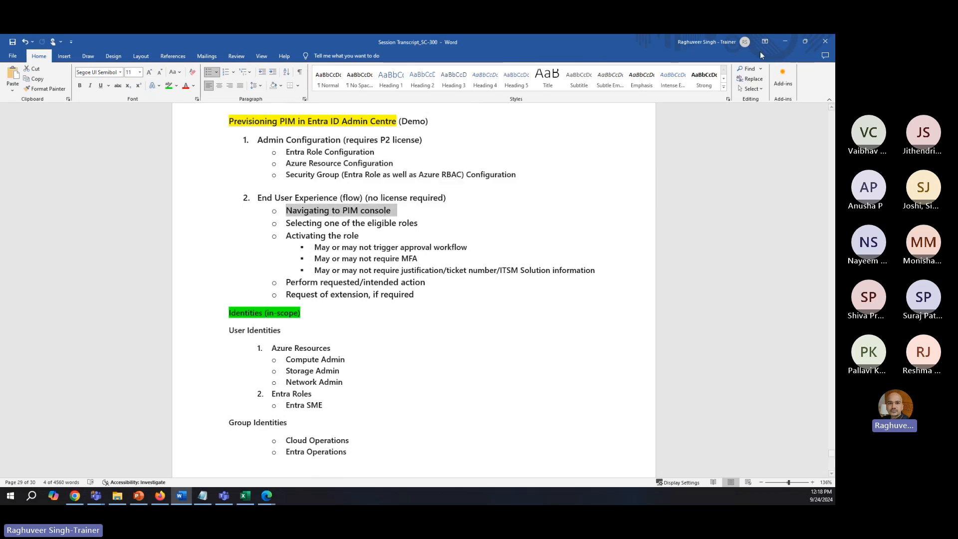
{"action": "left_click_drag", "start_coordinate": [286, 223], "coordinate": [413, 224]}
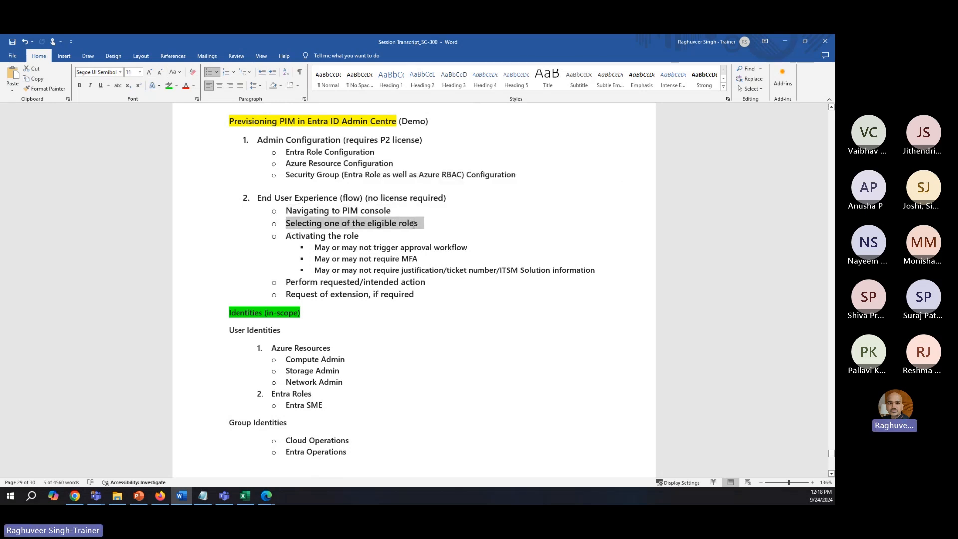
{"action": "left_click", "coordinate": [784, 41]}
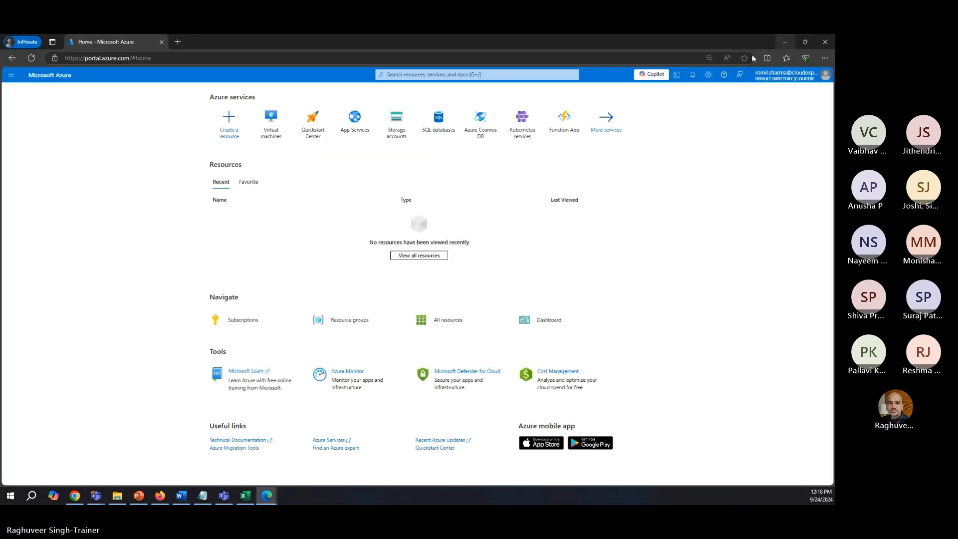
Open Privileged Identity Management from a 'pim' portal search, dismissing the service menu notices.
{"action": "left_click", "coordinate": [371, 75]}
{"action": "type", "text": "pi"}
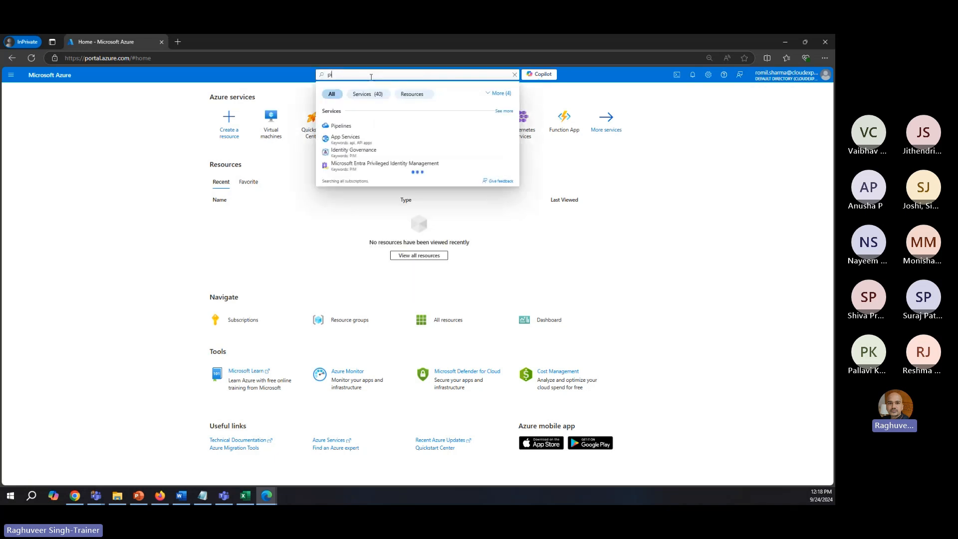
{"action": "type", "text": "m"}
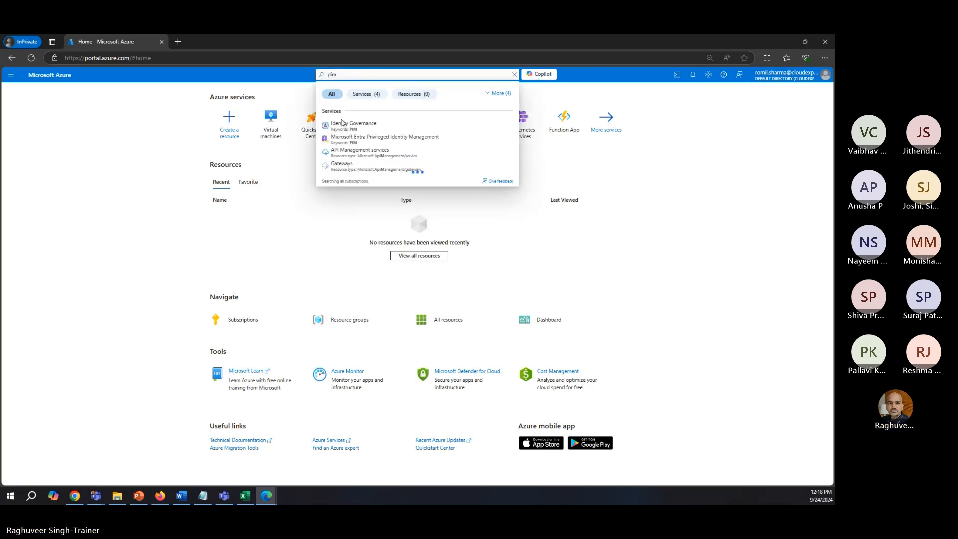
{"action": "left_click", "coordinate": [346, 141]}
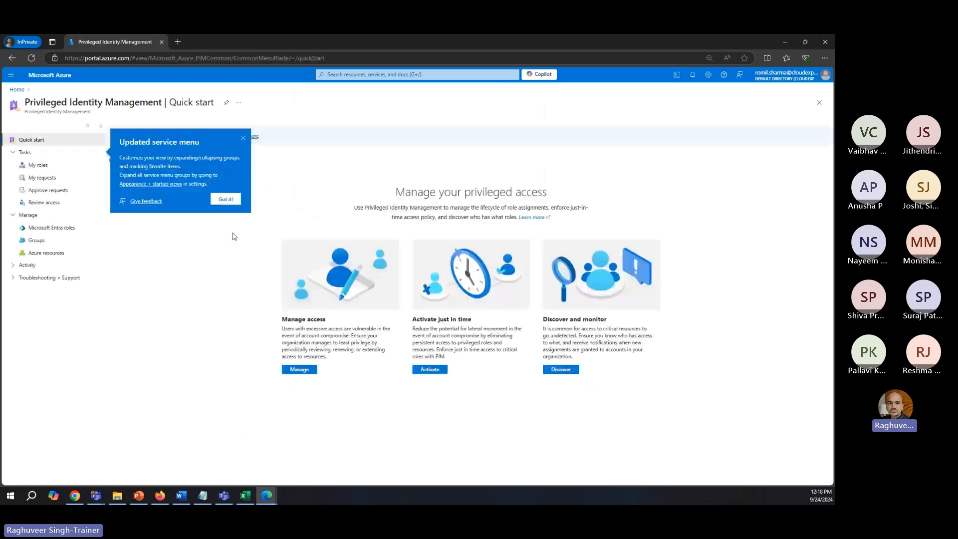
{"action": "left_click", "coordinate": [243, 137]}
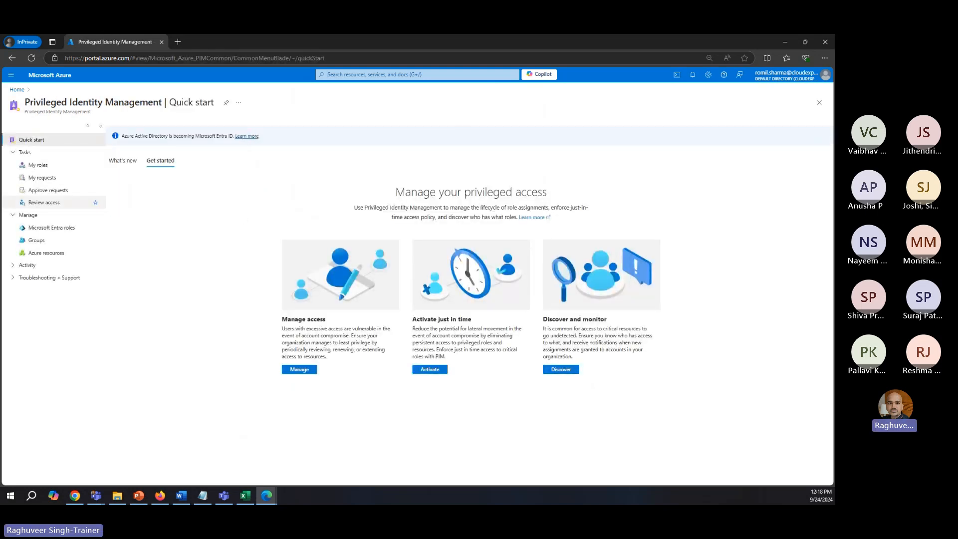
{"action": "left_click", "coordinate": [35, 230]}
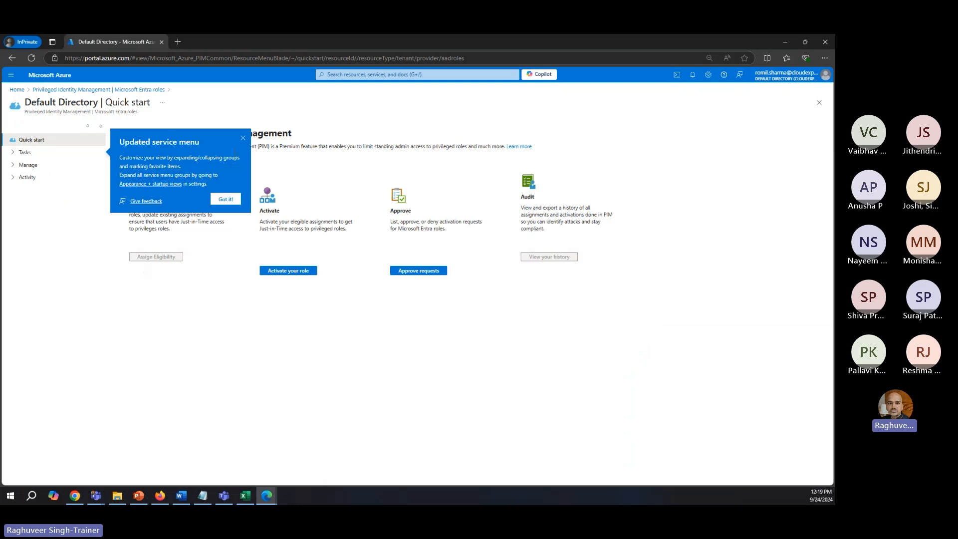
{"action": "left_click", "coordinate": [244, 138]}
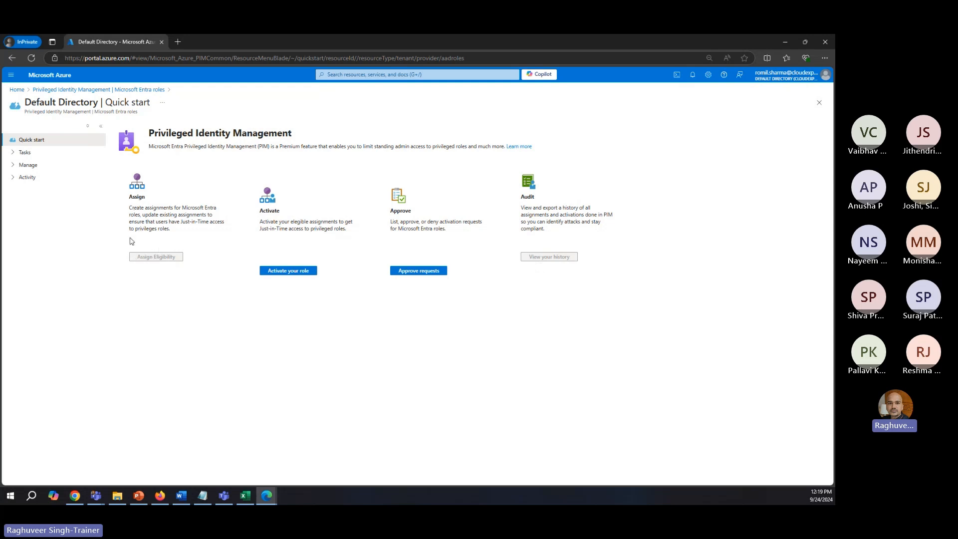
{"action": "left_click", "coordinate": [138, 90]}
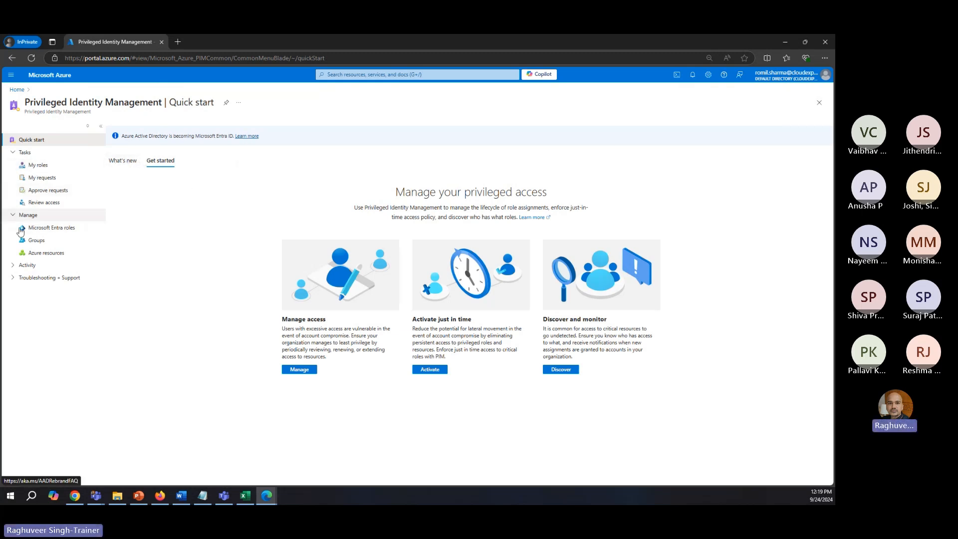
Review my eligible and active Azure resource role assignments, then return to the Word transcript.
{"action": "left_click", "coordinate": [36, 166]}
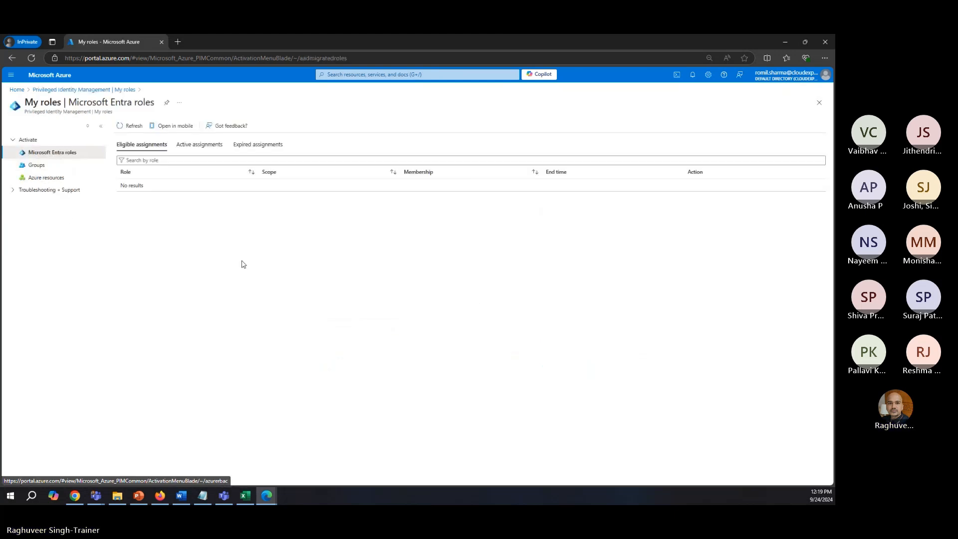
{"action": "left_click", "coordinate": [46, 181]}
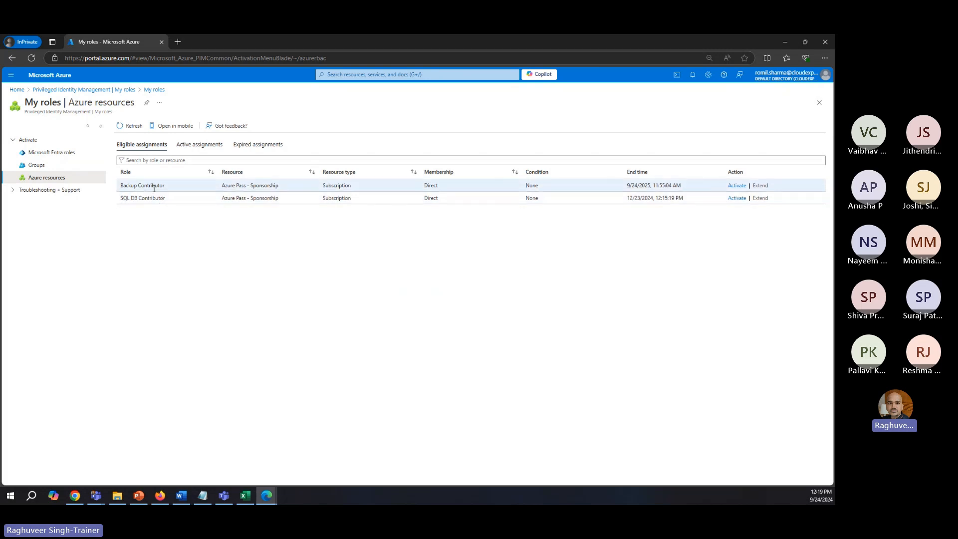
{"action": "left_click", "coordinate": [197, 146]}
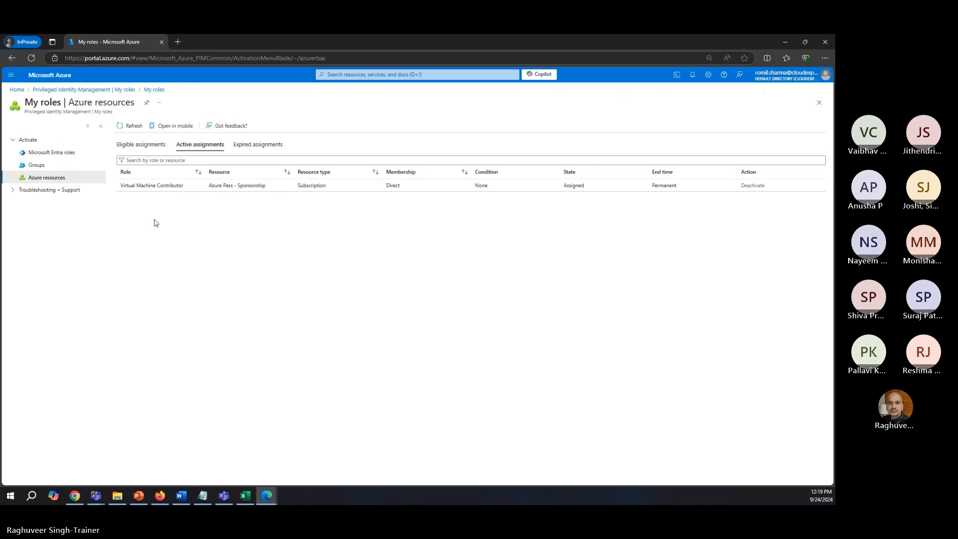
{"action": "left_click", "coordinate": [122, 145]}
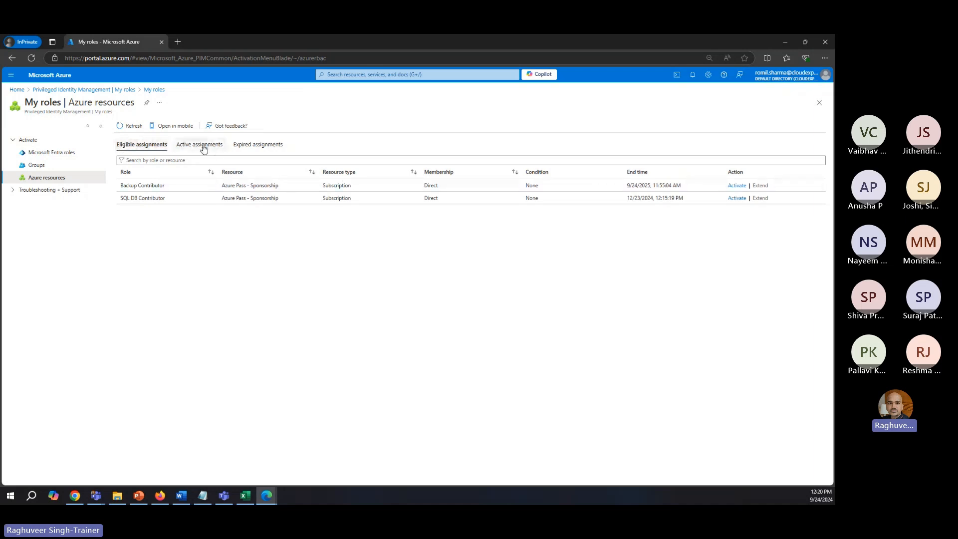
{"action": "left_click", "coordinate": [202, 145]}
{"action": "left_click", "coordinate": [142, 145]}
{"action": "key", "text": "alt+Tab"}
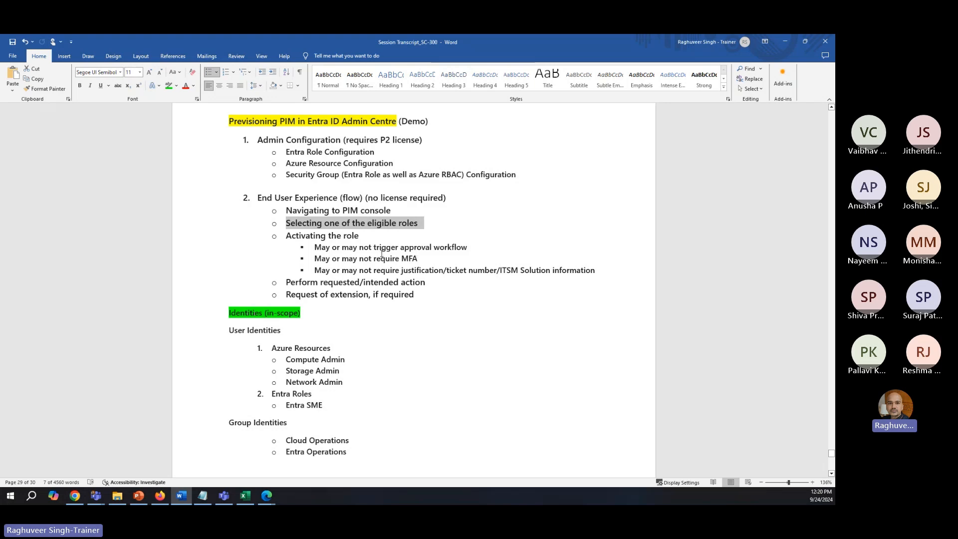
Start activating SQL DB Contributor up to additional verification, then switch to the admin's Firefox window.
{"action": "left_click", "coordinate": [783, 42]}
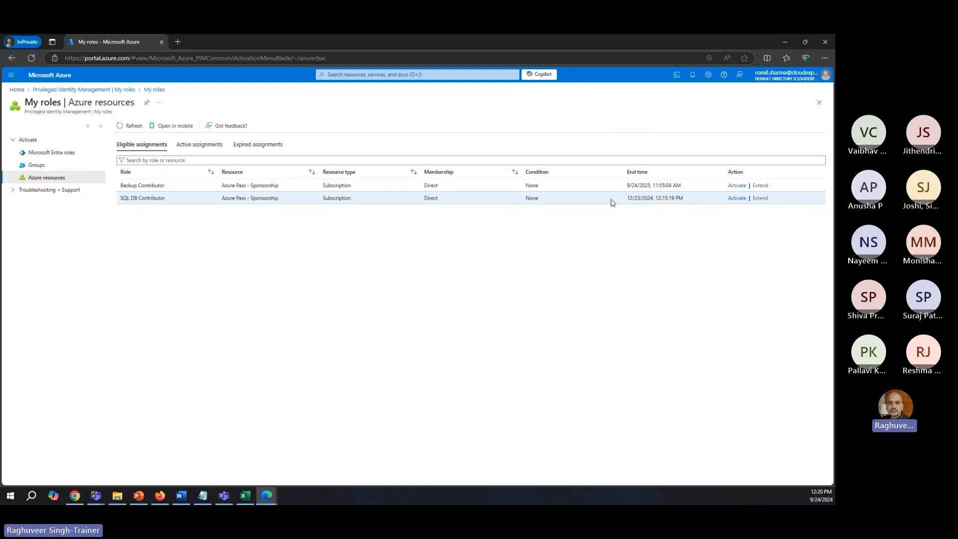
{"action": "left_click", "coordinate": [736, 198]}
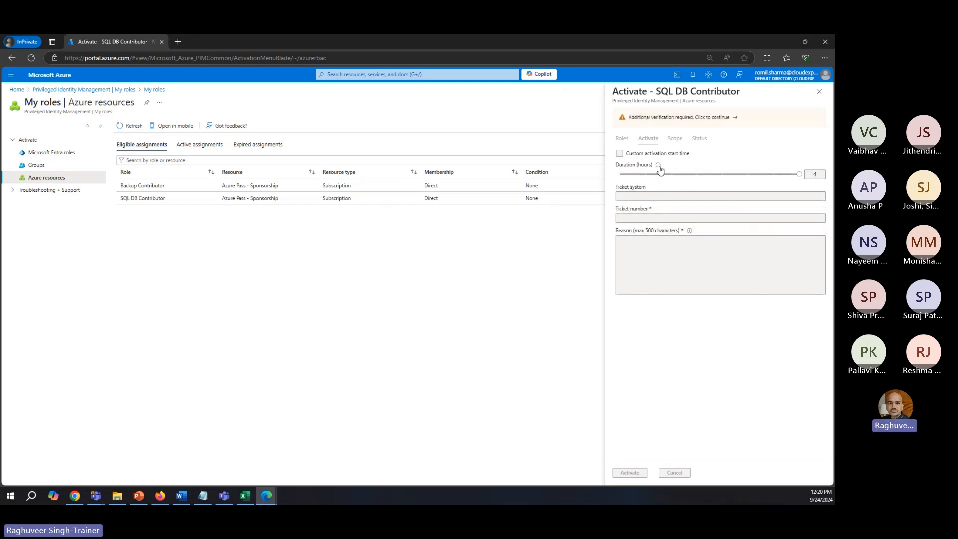
{"action": "left_click", "coordinate": [650, 122]}
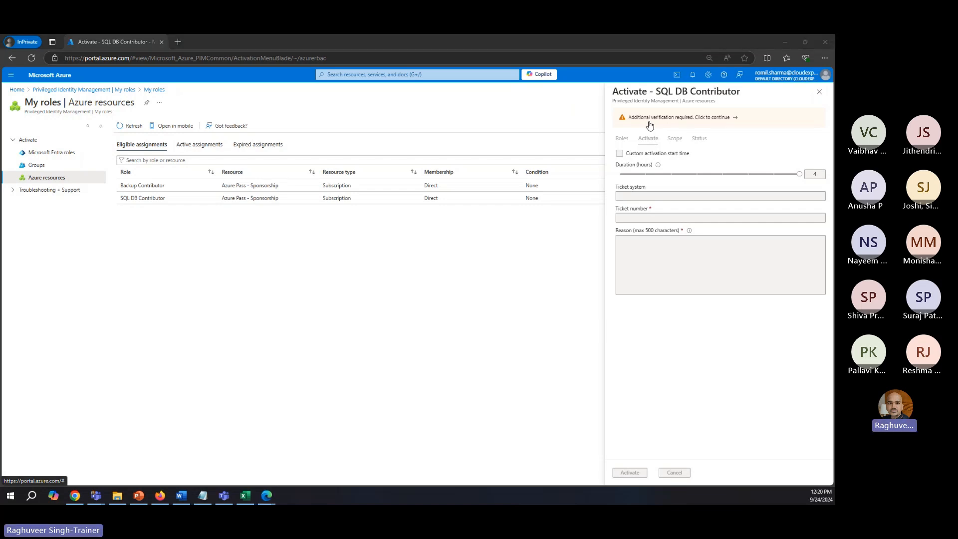
{"action": "key", "text": "alt+Tab"}
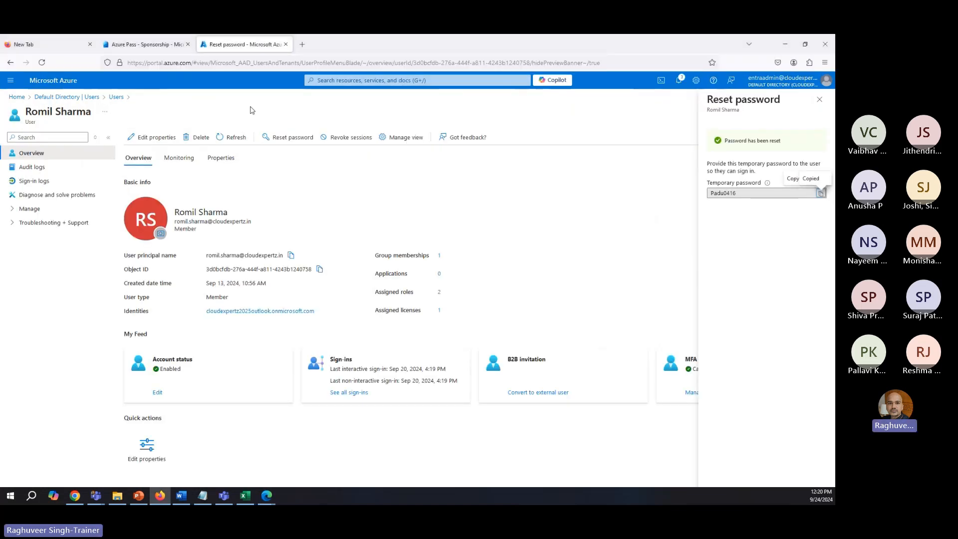
Show the Azure Pass - Sponsorship SQL DB Contributor role settings, highlighting the Azure MFA activation requirement.
{"action": "left_click", "coordinate": [142, 44]}
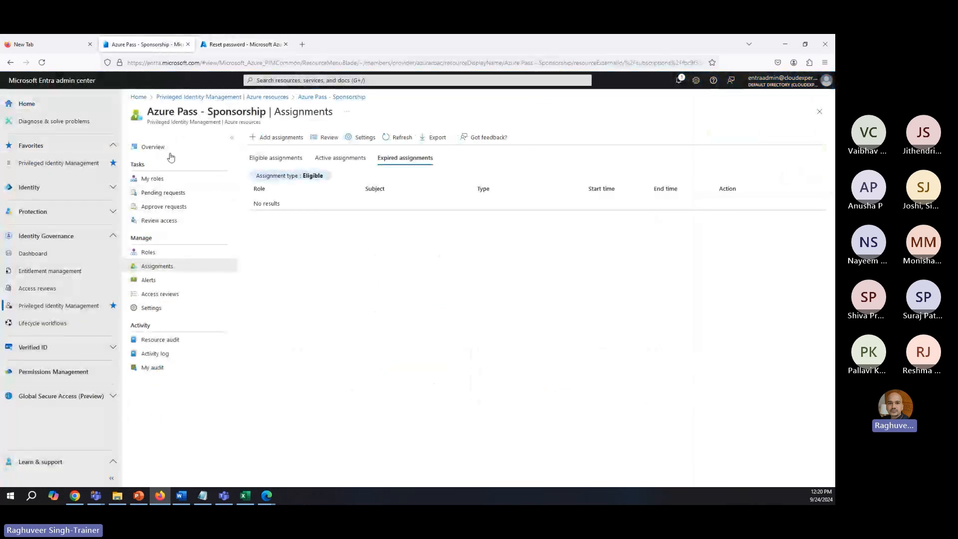
{"action": "left_click", "coordinate": [153, 256]}
{"action": "left_click", "coordinate": [172, 307]}
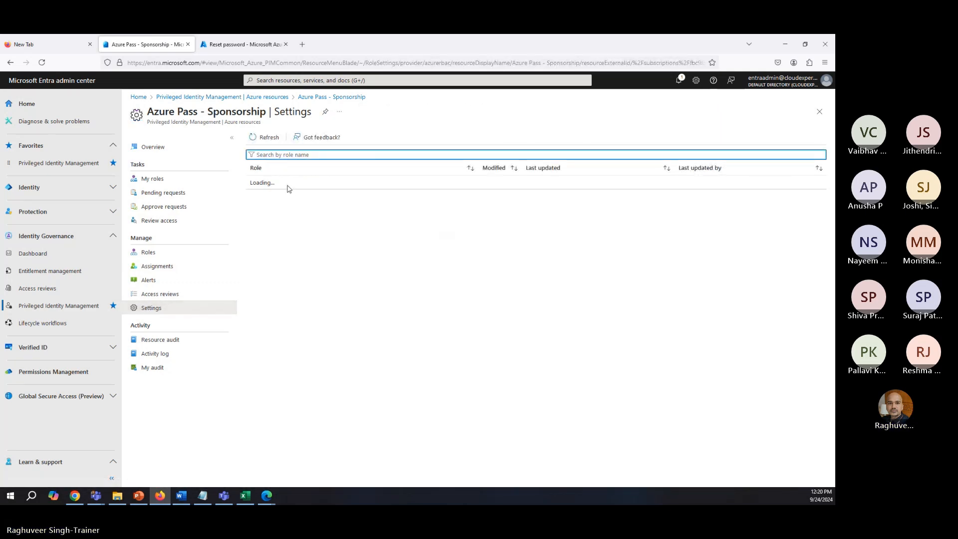
{"action": "left_click", "coordinate": [270, 184]}
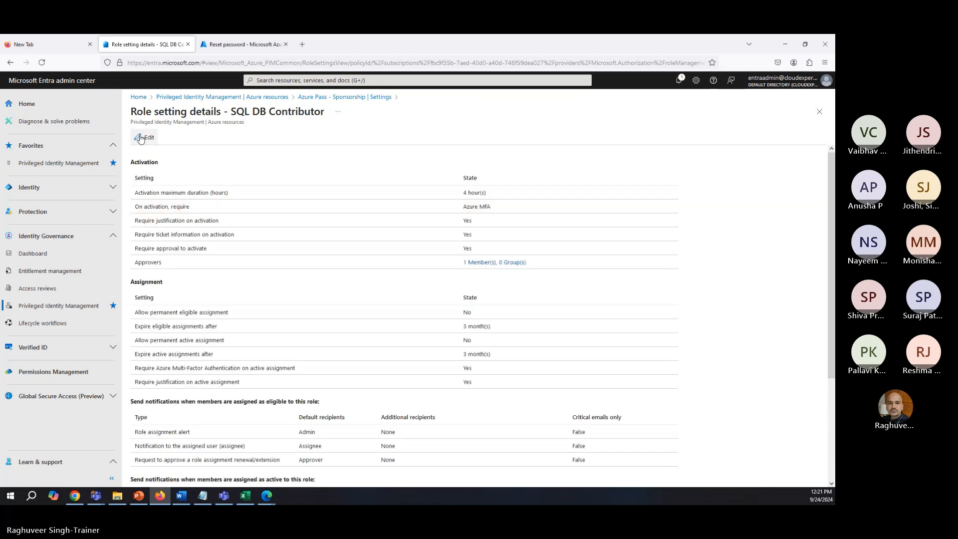
{"action": "left_click_drag", "start_coordinate": [460, 207], "coordinate": [493, 206]}
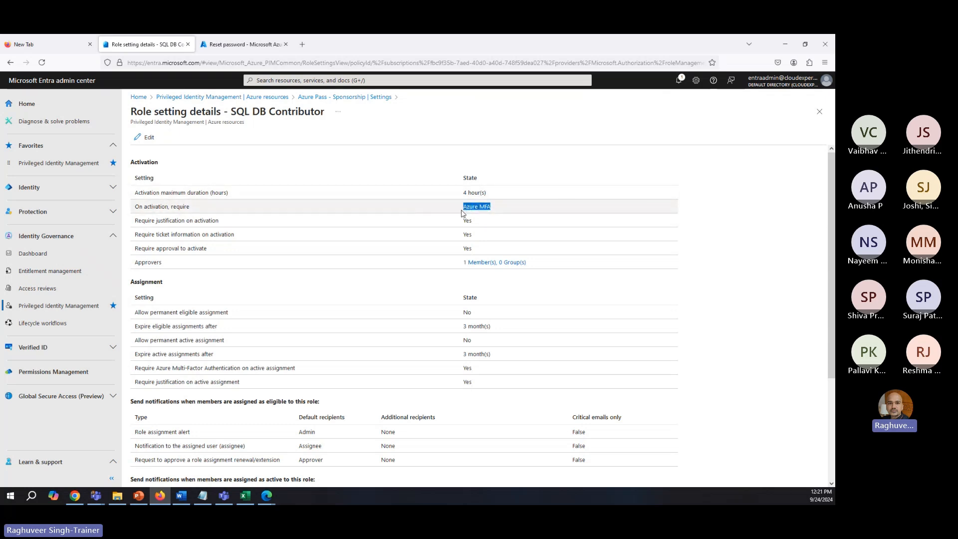
{"action": "left_click_drag", "start_coordinate": [136, 205], "coordinate": [190, 206]}
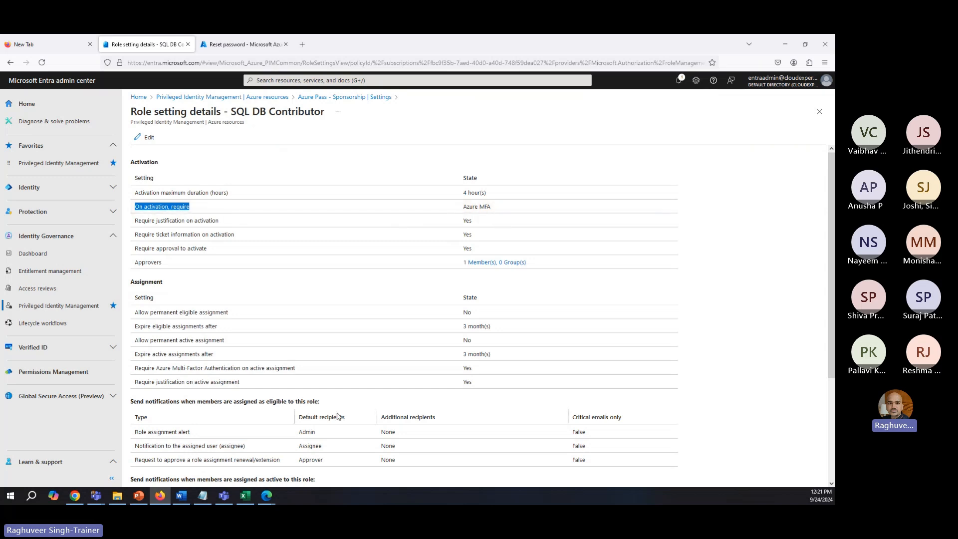
{"action": "key", "text": "alt+Tab"}
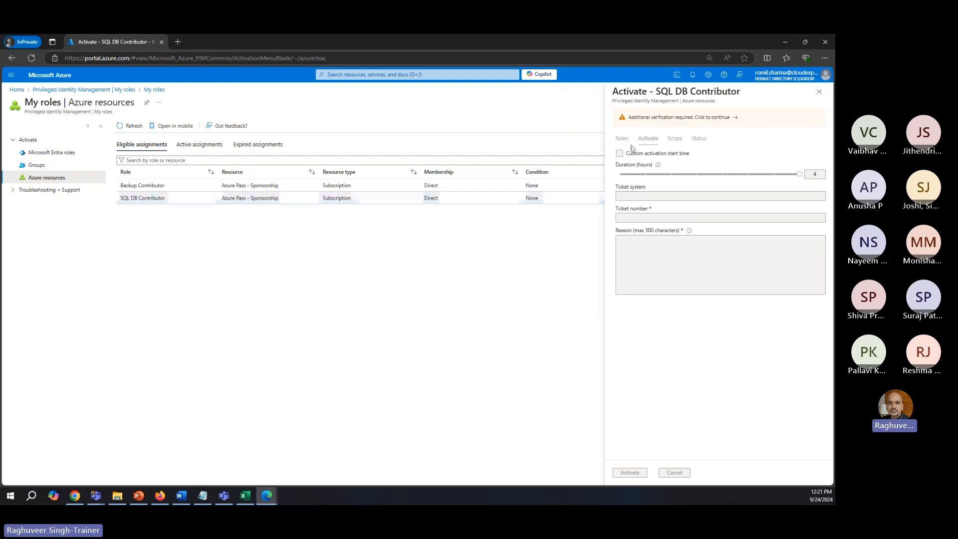
Verify the sign-in with the authenticator code and stay signed in without future prompts.
{"action": "left_click", "coordinate": [697, 122]}
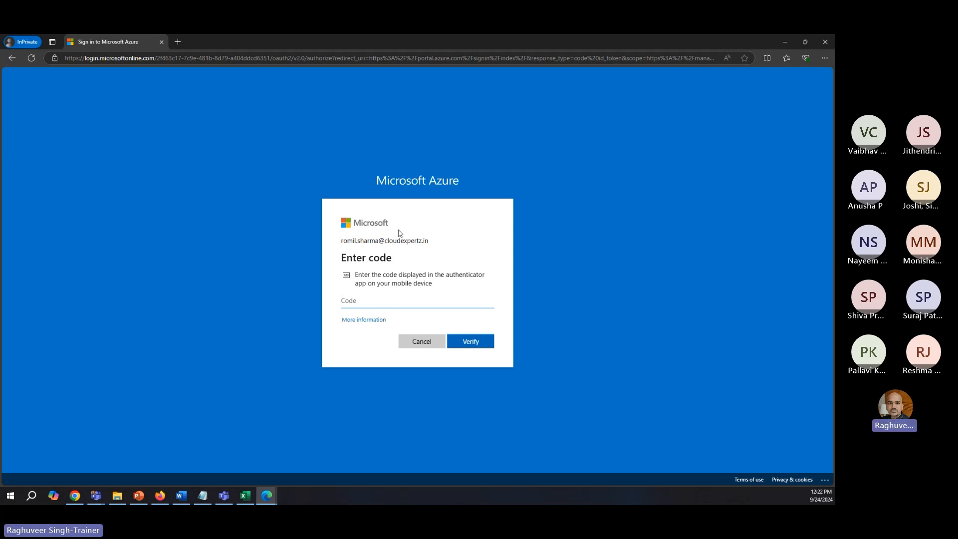
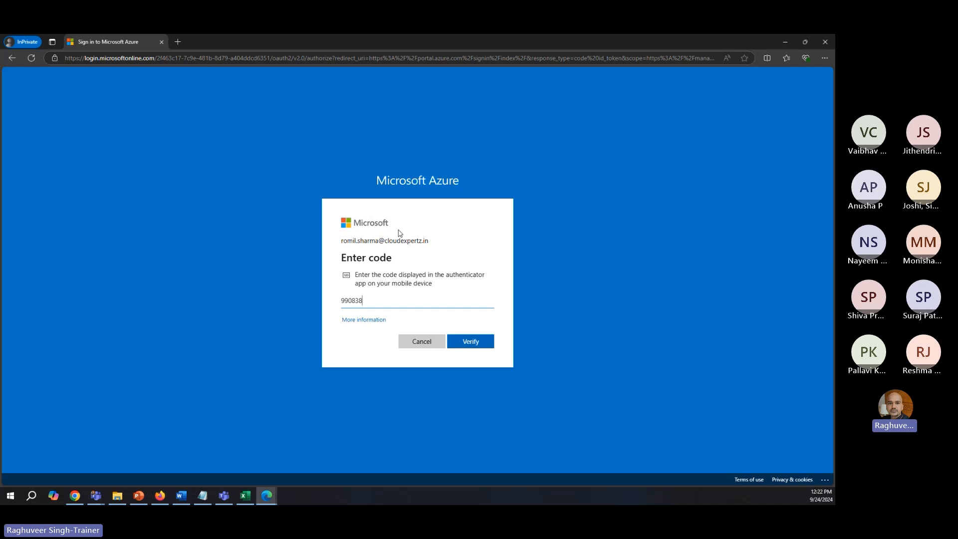
{"action": "left_click", "coordinate": [462, 342]}
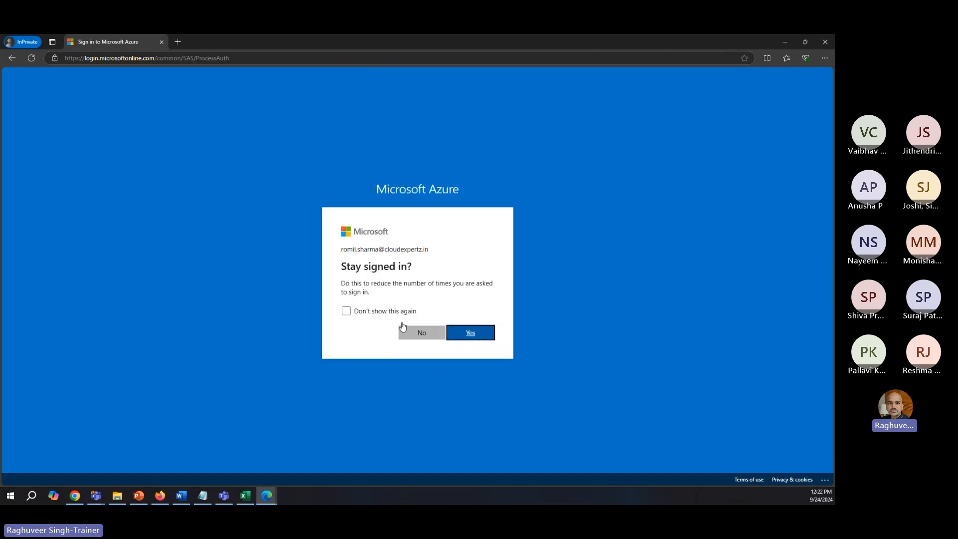
{"action": "left_click", "coordinate": [397, 311]}
{"action": "left_click", "coordinate": [469, 335]}
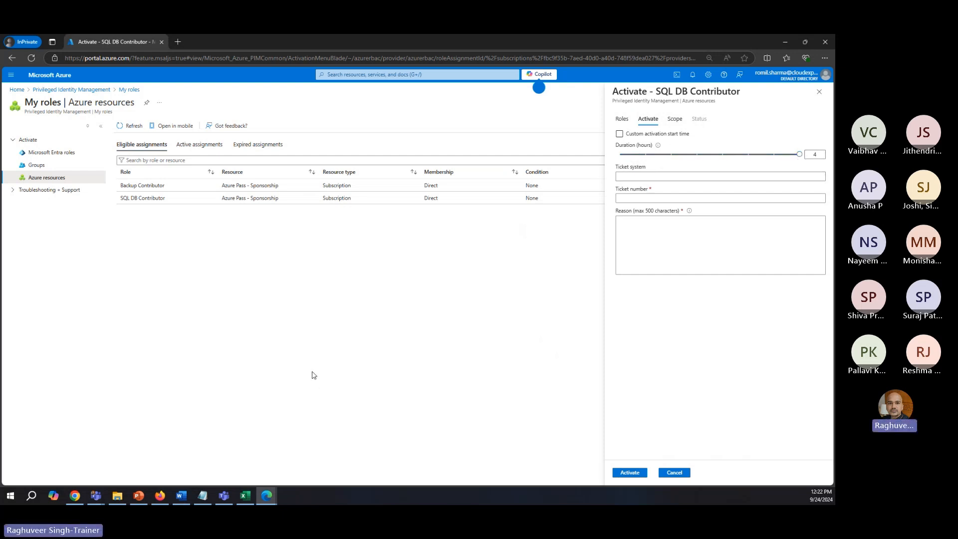
Check the 4-hour maximum and ticket requirements, and shorten the activation duration to 2 hours.
{"action": "left_click", "coordinate": [159, 495]}
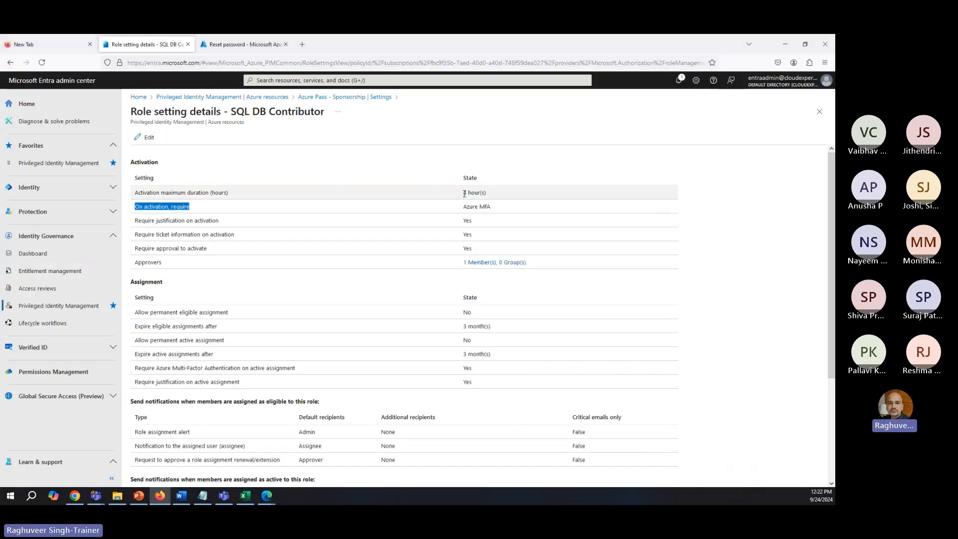
{"action": "left_click_drag", "start_coordinate": [463, 193], "coordinate": [508, 197]}
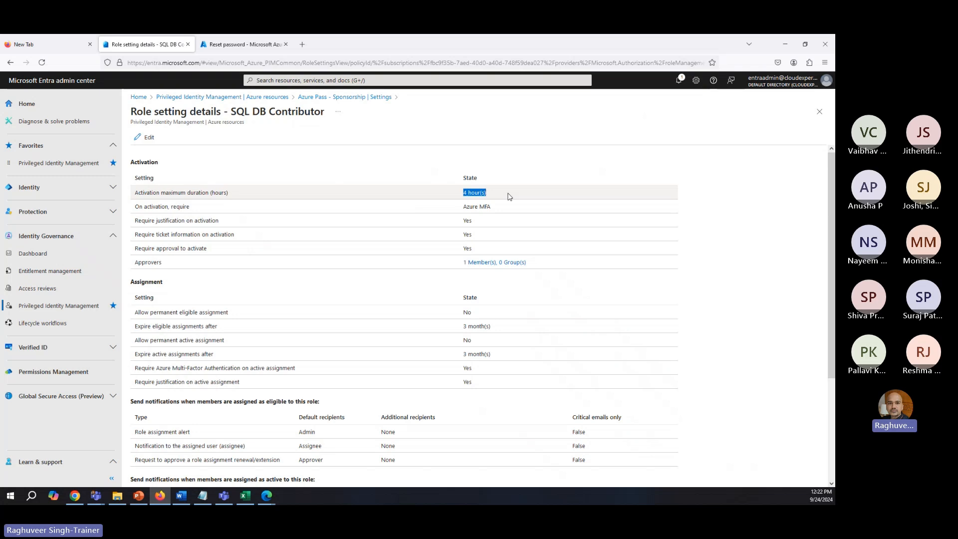
{"action": "key", "text": "alt+Tab"}
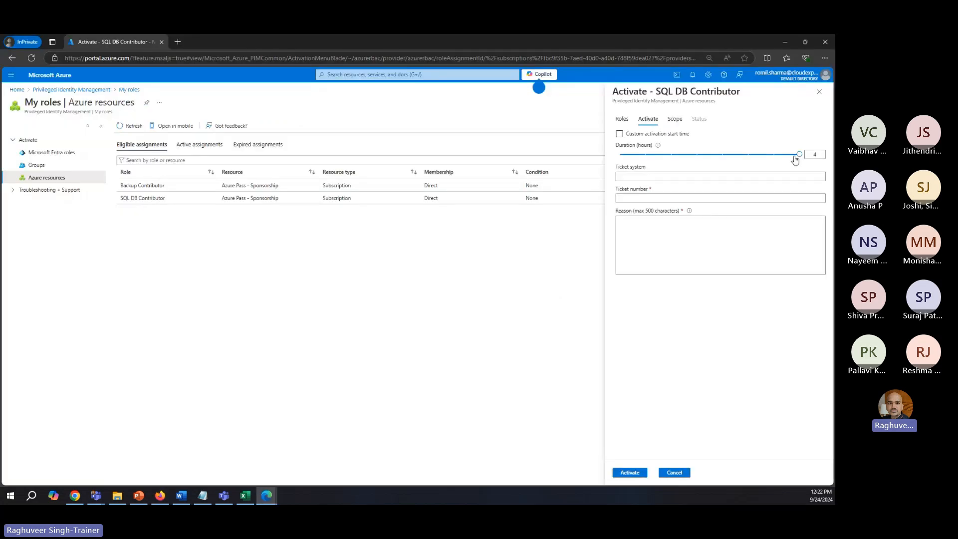
{"action": "left_click_drag", "start_coordinate": [795, 159], "coordinate": [693, 155]}
{"action": "key", "text": "alt+Tab"}
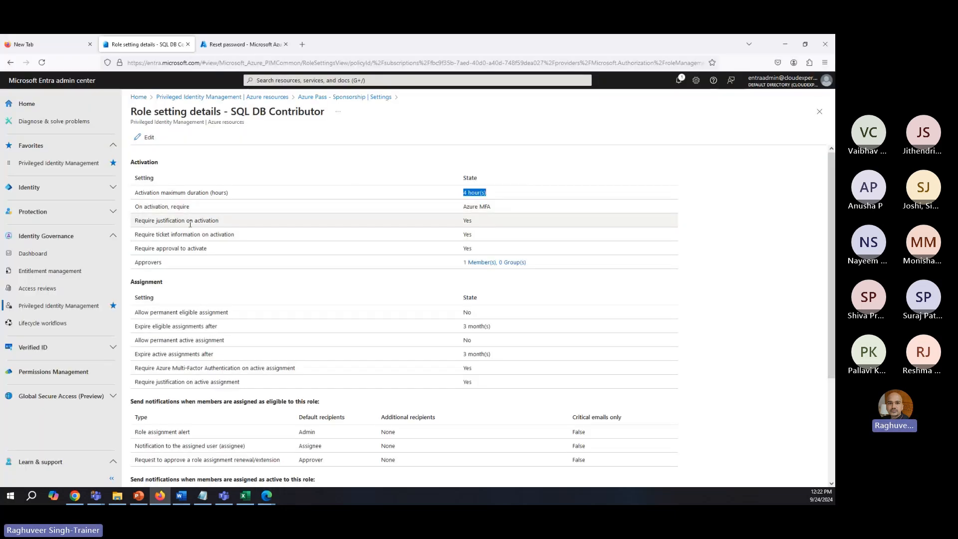
{"action": "left_click_drag", "start_coordinate": [151, 236], "coordinate": [240, 238]}
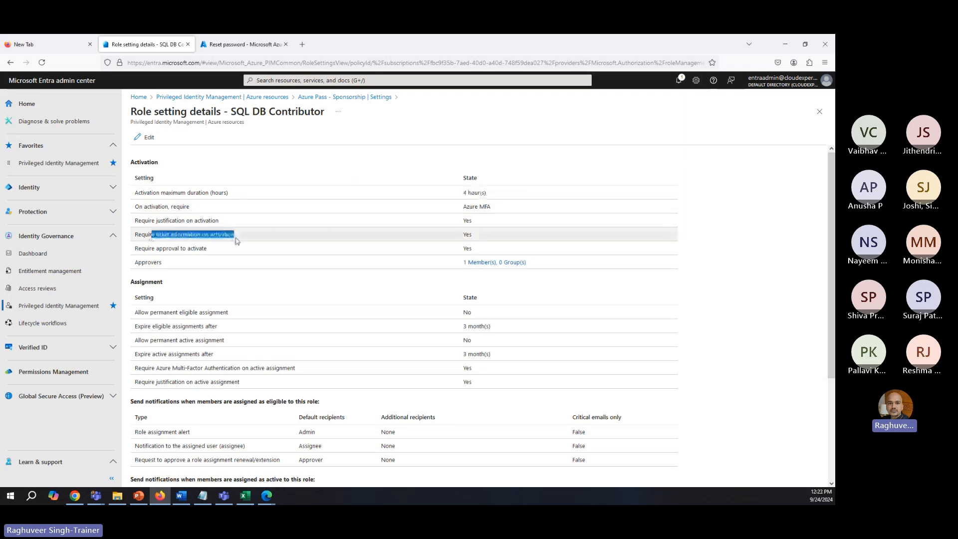
{"action": "left_click", "coordinate": [467, 229]}
{"action": "left_click_drag", "start_coordinate": [467, 227], "coordinate": [470, 235]}
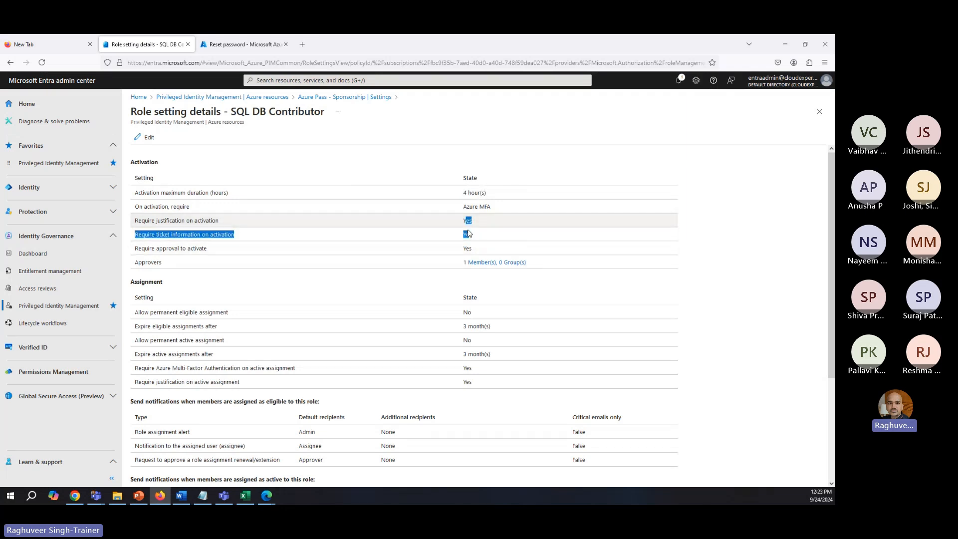
{"action": "key", "text": "alt+Tab"}
Submit the activation with ticket system ServiceNow, a ticket number, and reason 'Need to modify SQL DB PROD-USE-SQLDB configuration. Ref: CHR# 45654'.
{"action": "left_click", "coordinate": [639, 176]}
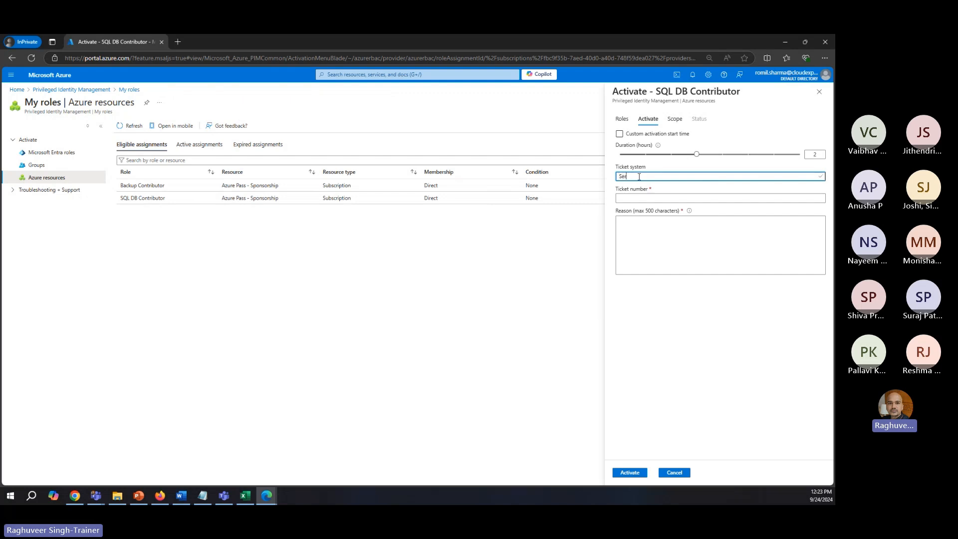
{"action": "type", "text": "ServiceNow"}
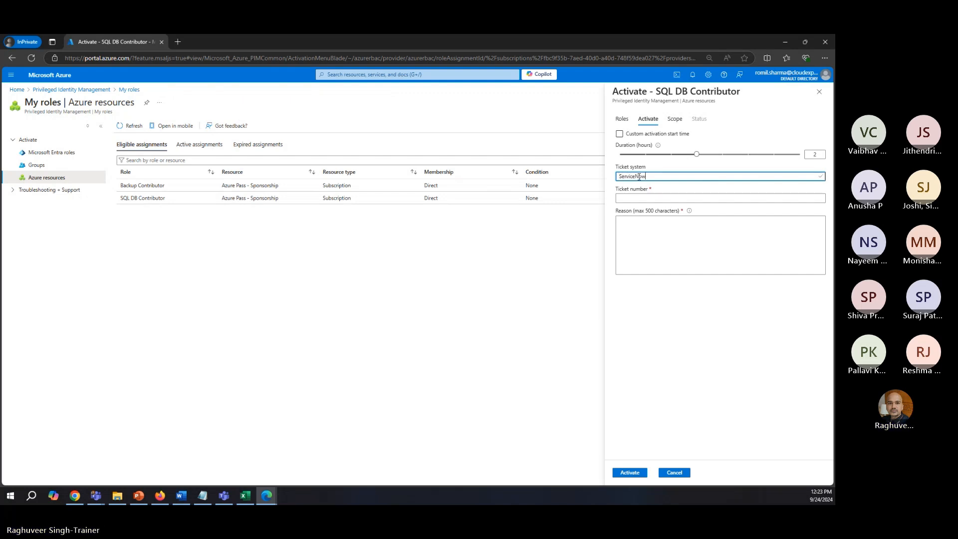
{"action": "left_click", "coordinate": [623, 198]}
{"action": "type", "text": "4564645"}
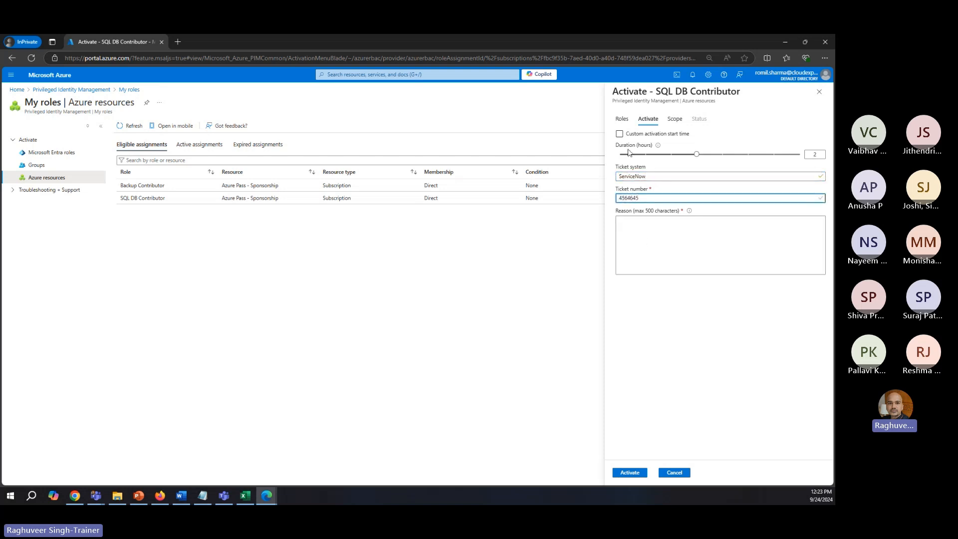
{"action": "left_click", "coordinate": [662, 234]}
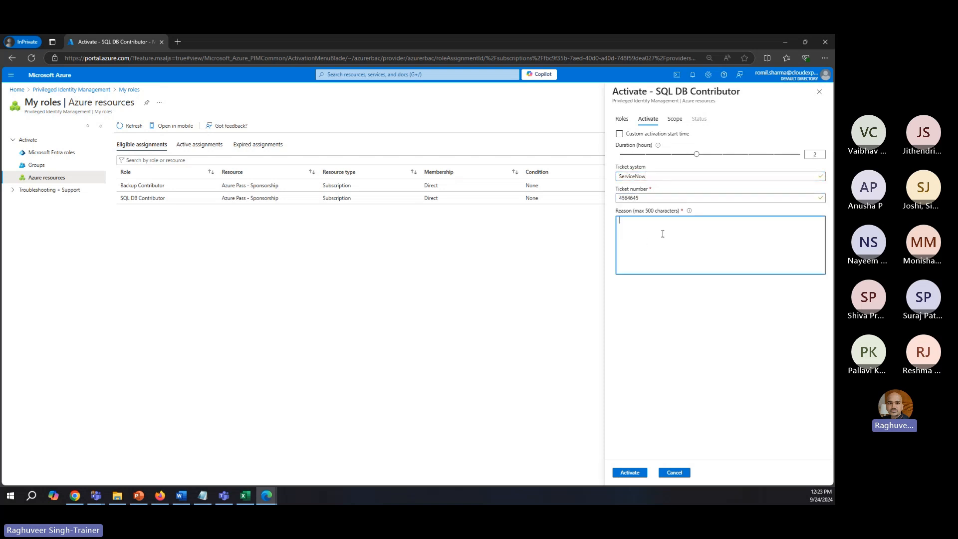
{"action": "type", "text": "Need to m"}
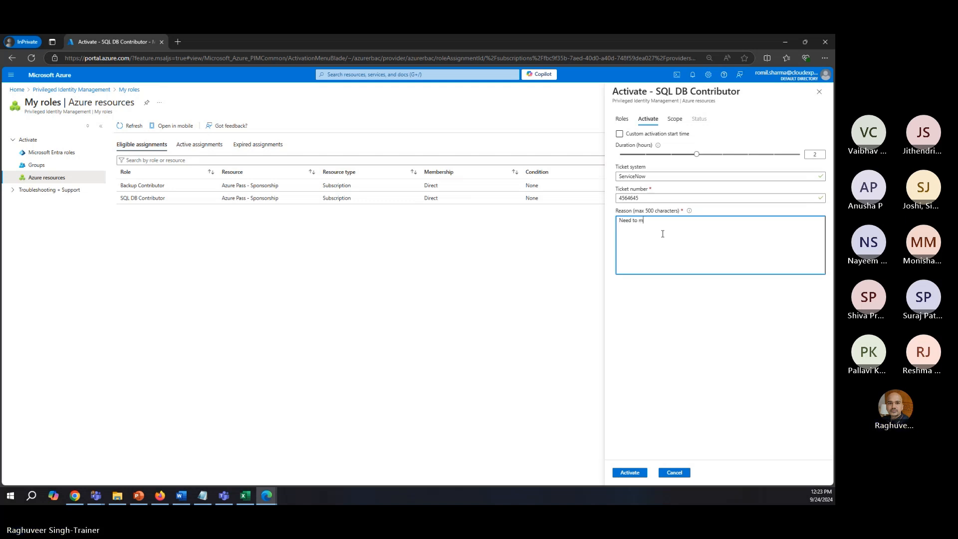
{"action": "type", "text": "odify SQL "}
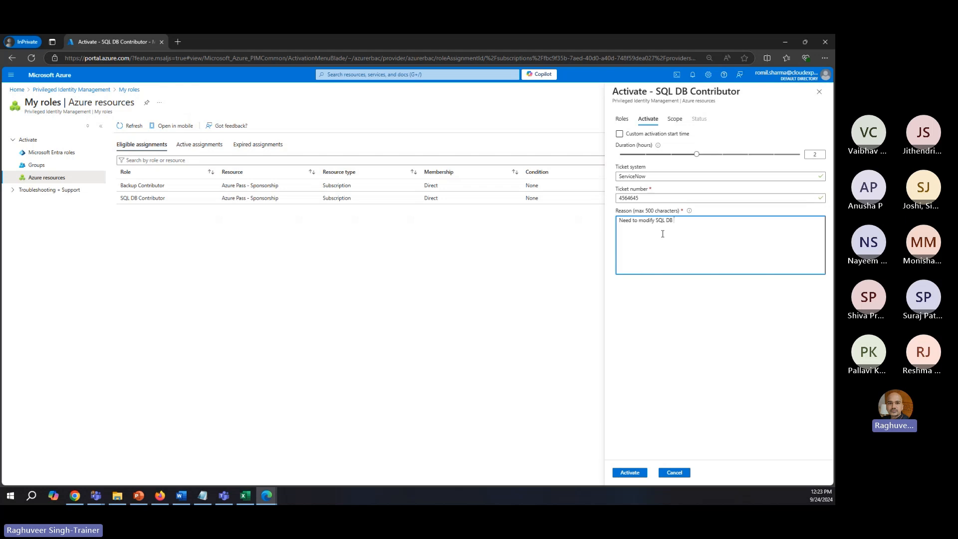
{"action": "type", "text": "DB PROD-USE-SQL"}
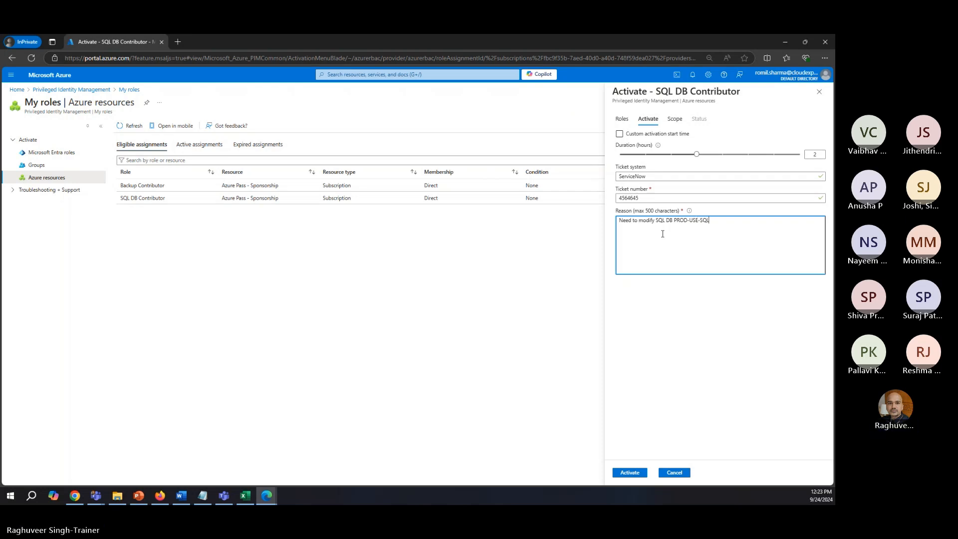
{"action": "type", "text": "DB"}
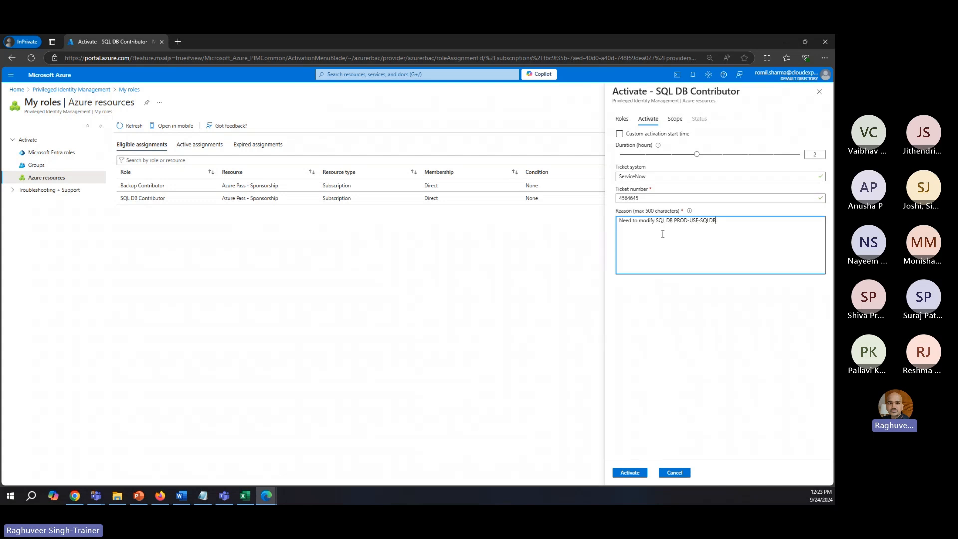
{"action": "type", "text": " configuration"}
{"action": "type", "text": ". Ref: CHR# 45654"}
{"action": "left_click", "coordinate": [623, 474]}
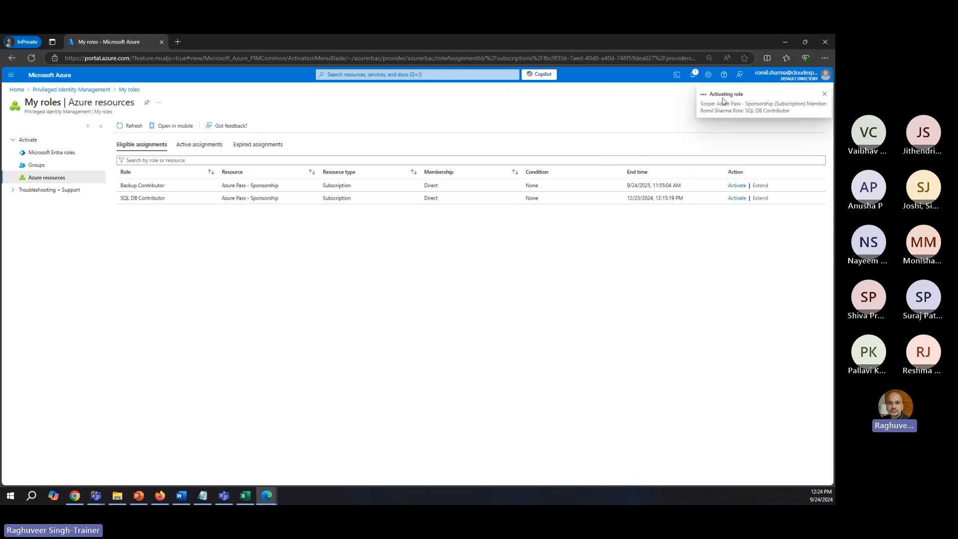
Confirm in notifications that the SQL DB Contributor activation is pending approval.
{"action": "left_click", "coordinate": [786, 43]}
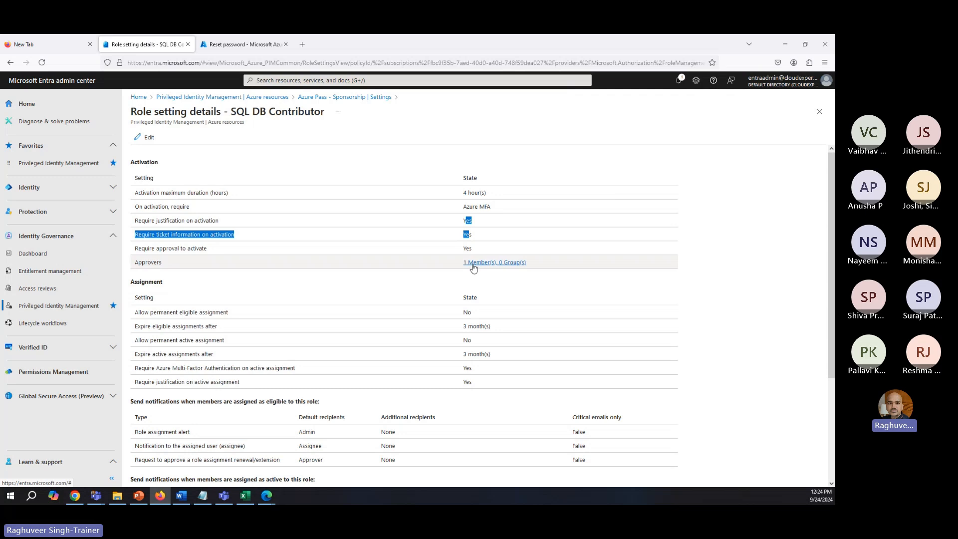
{"action": "key", "text": "alt+Tab"}
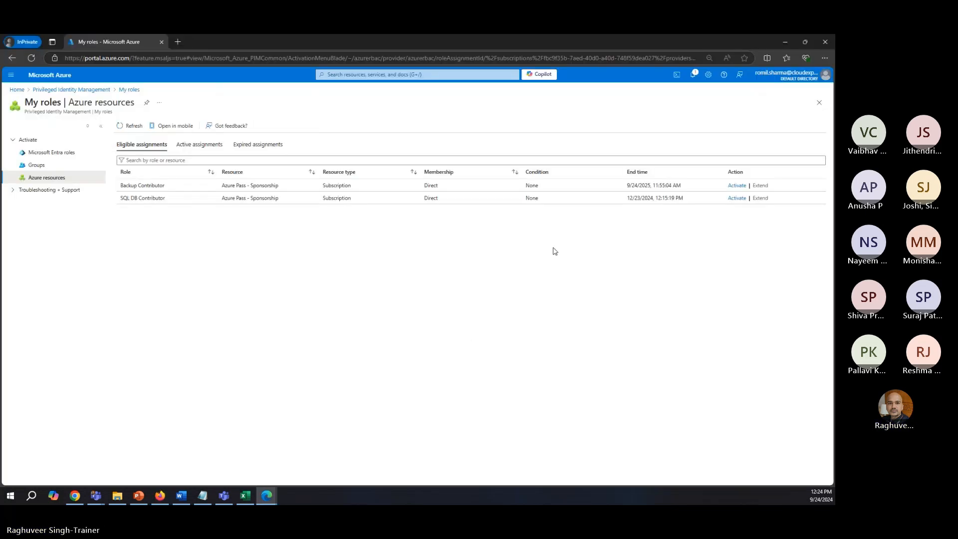
{"action": "left_click", "coordinate": [693, 76]}
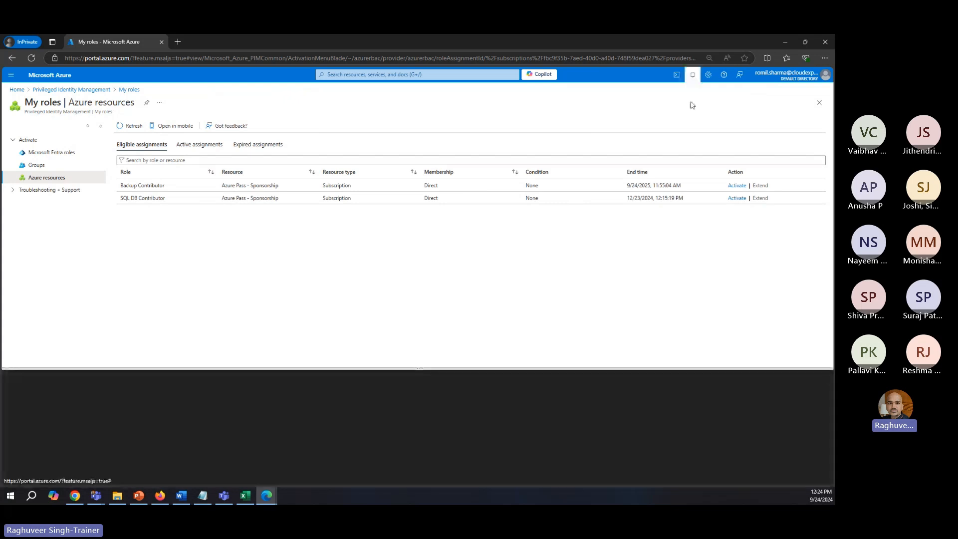
{"action": "left_click", "coordinate": [693, 77]}
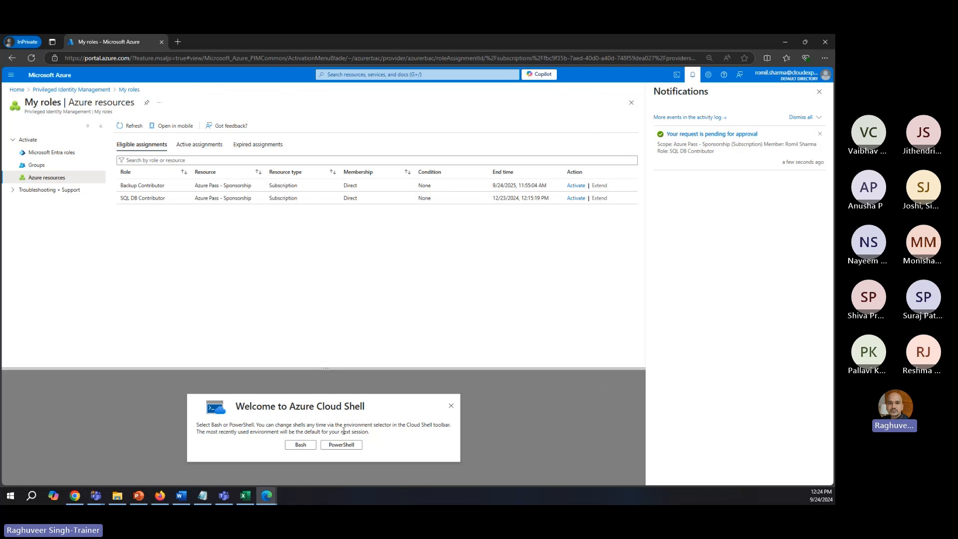
{"action": "left_click", "coordinate": [458, 406]}
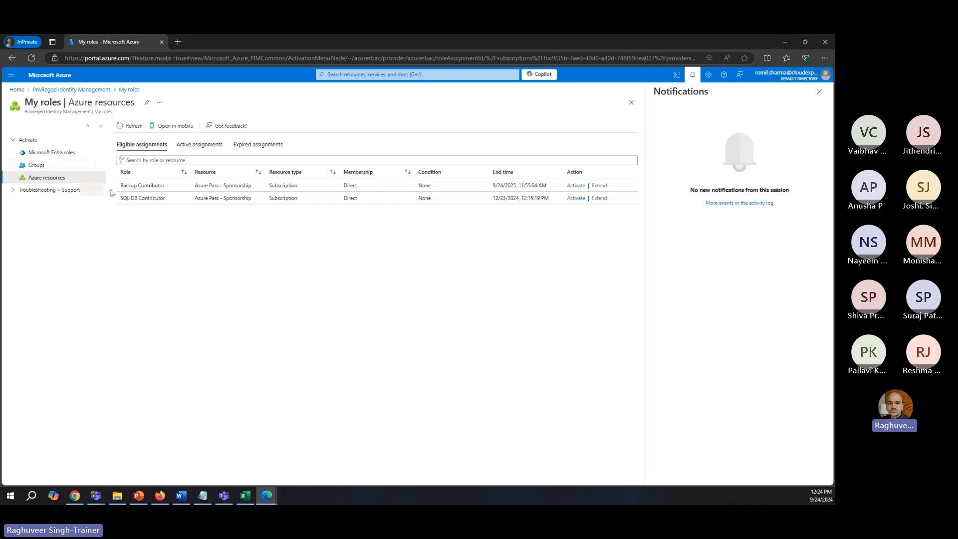
{"action": "left_click", "coordinate": [819, 92]}
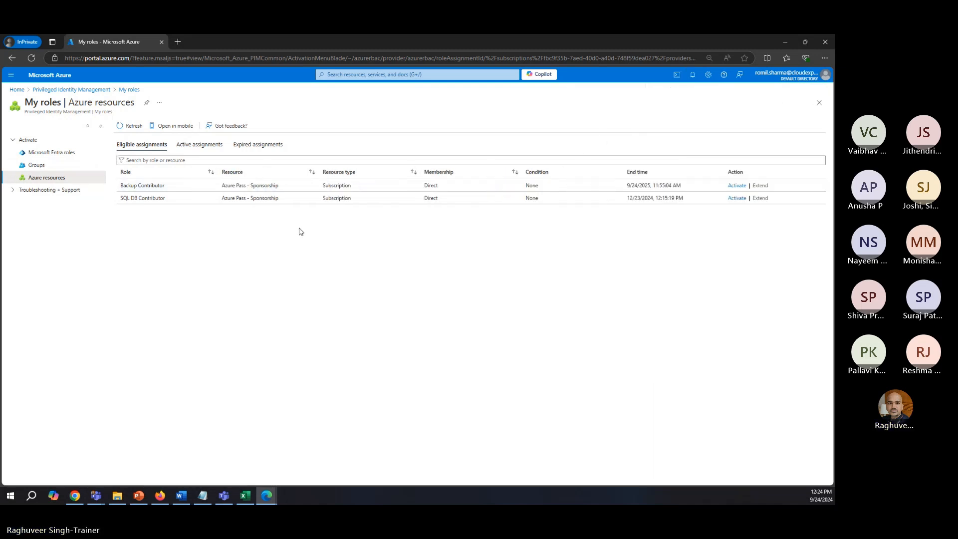
Open Troubleshoot under Troubleshooting + Support, then close it back to the PIM Quick start.
{"action": "left_click", "coordinate": [17, 189]}
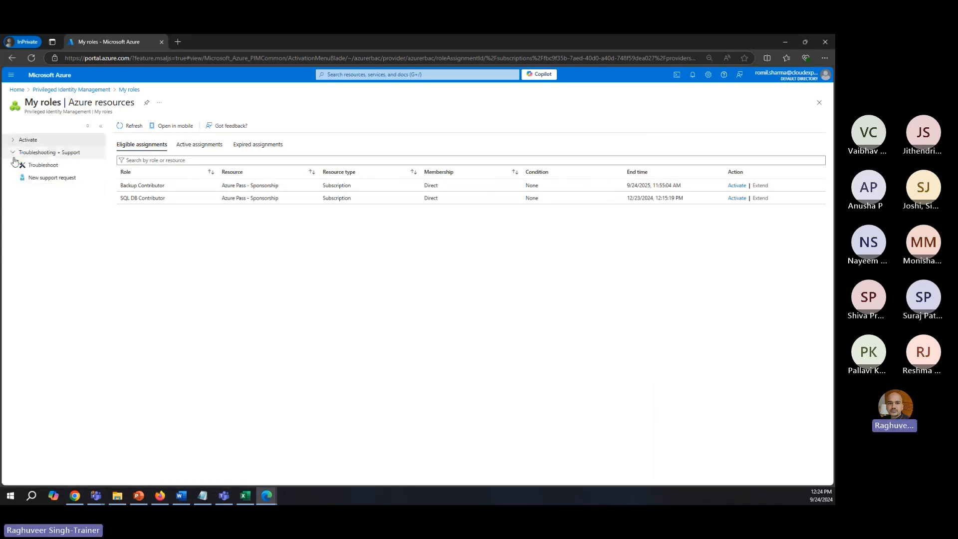
{"action": "left_click", "coordinate": [44, 165]}
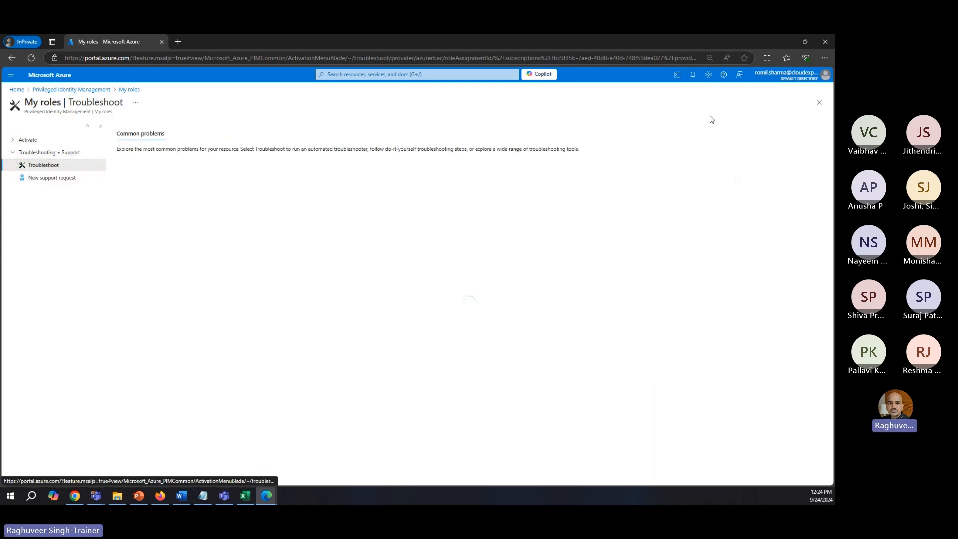
{"action": "left_click", "coordinate": [818, 102]}
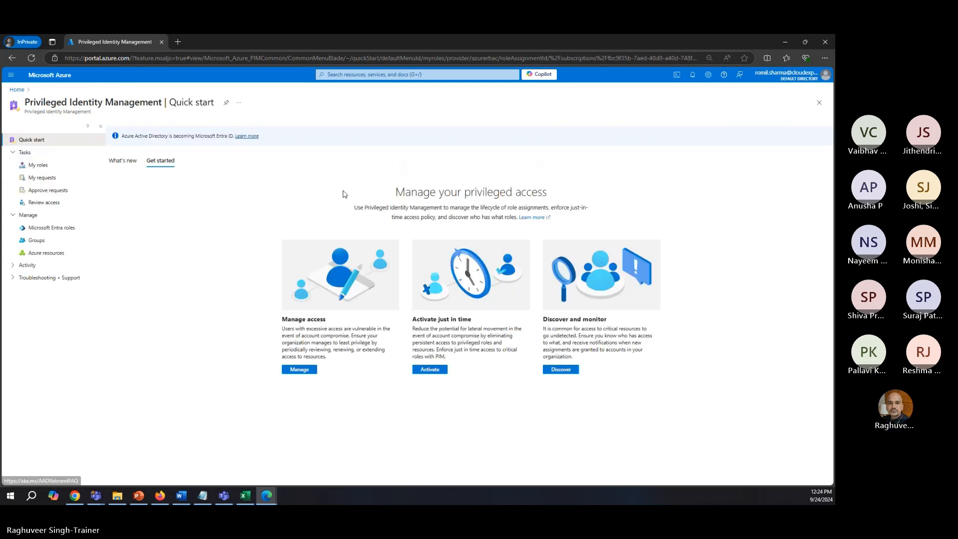
Point out the SQL DB Contributor request's reason and Pending approval status in My requests for Azure resources.
{"action": "left_click", "coordinate": [37, 182]}
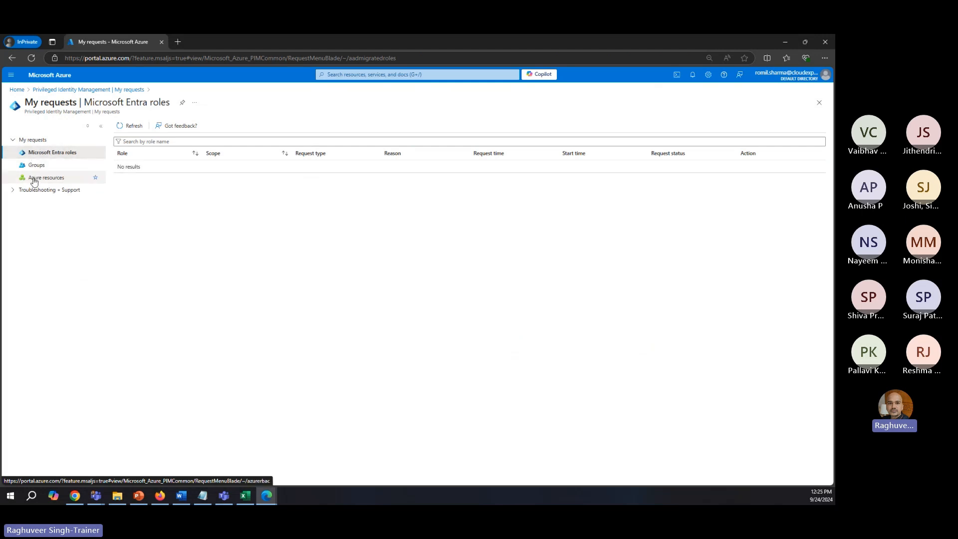
{"action": "left_click", "coordinate": [35, 179]}
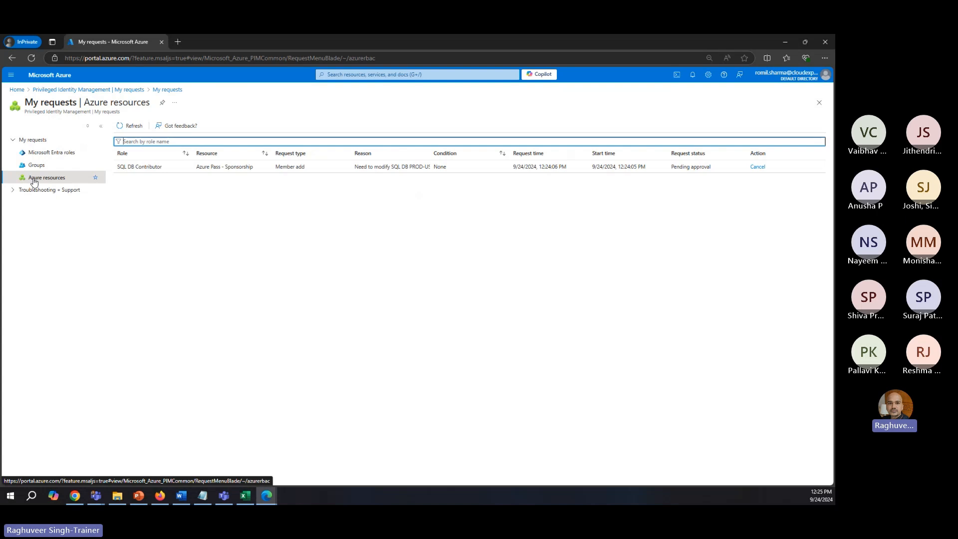
{"action": "left_click_drag", "start_coordinate": [118, 167], "coordinate": [157, 167]}
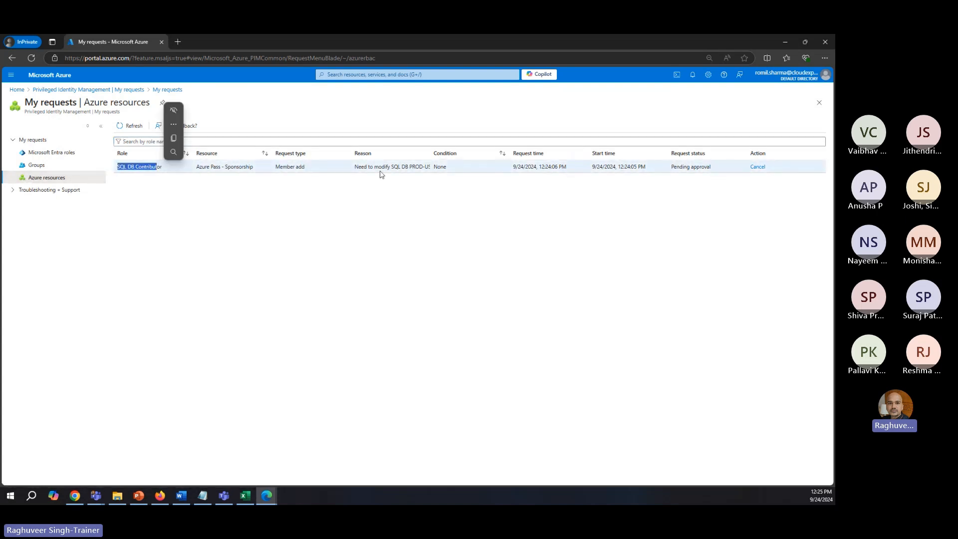
{"action": "left_click_drag", "start_coordinate": [353, 167], "coordinate": [431, 166]}
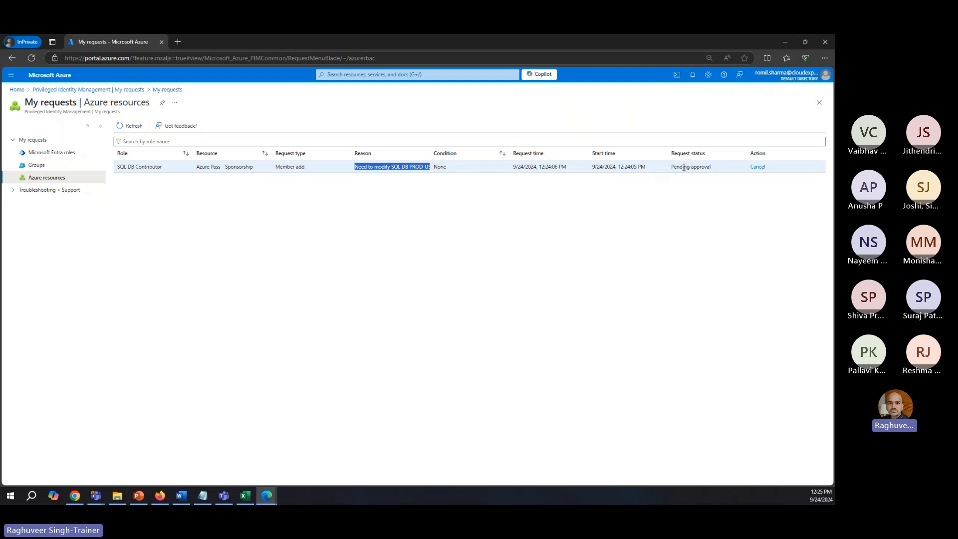
{"action": "left_click_drag", "start_coordinate": [673, 169], "coordinate": [712, 169]}
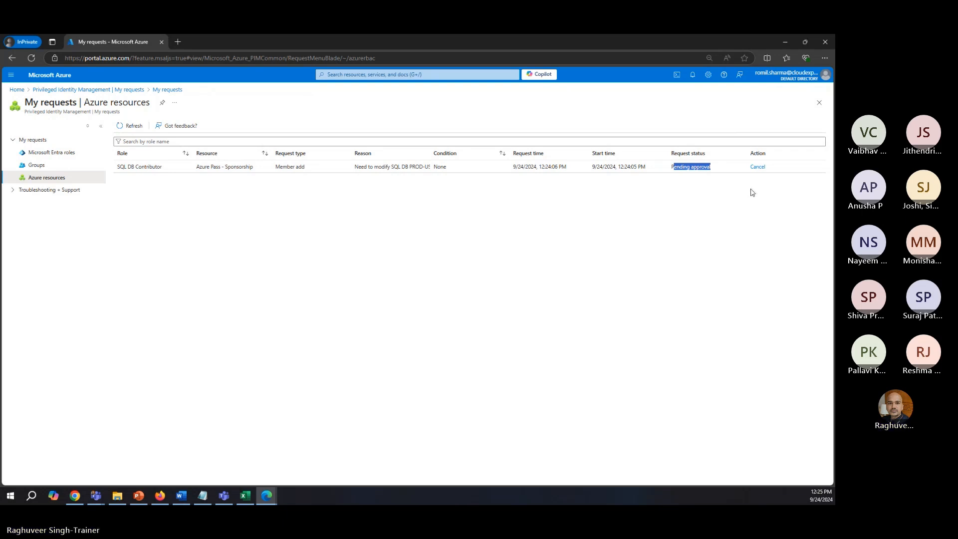
{"action": "left_click", "coordinate": [672, 167]}
{"action": "left_click_drag", "start_coordinate": [671, 167], "coordinate": [712, 167]}
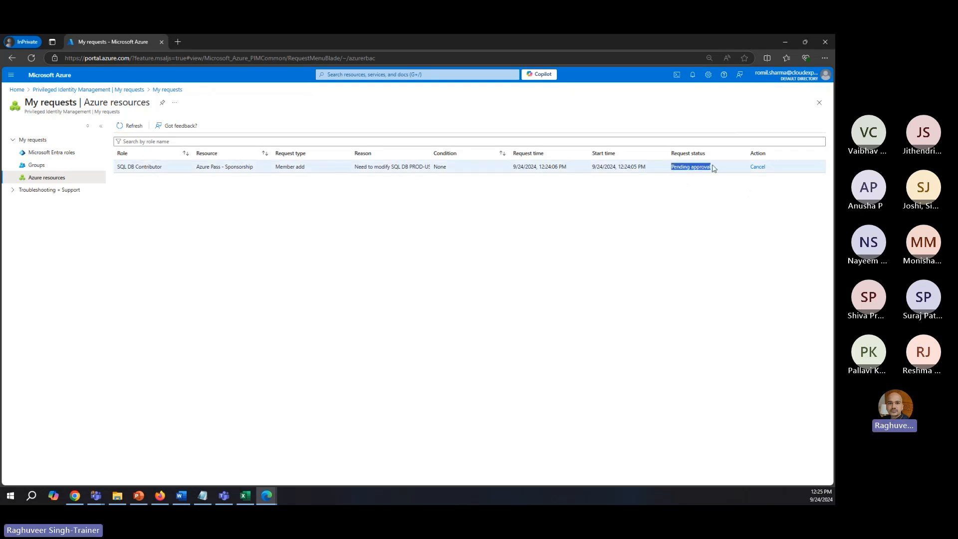
{"action": "key", "text": "alt+Tab"}
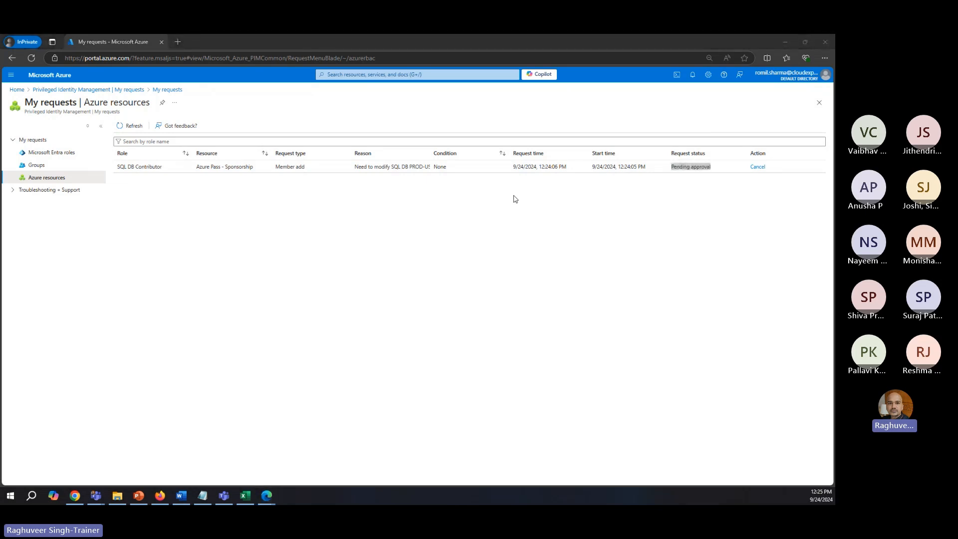
{"action": "key", "text": "alt+Tab"}
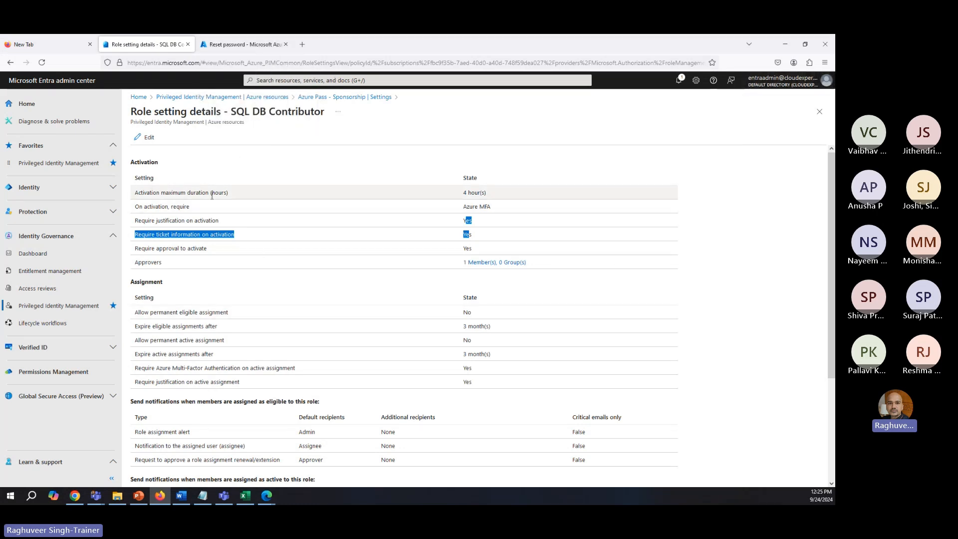
As admin, open PIM Approve requests for Azure resources to find the pending SQL DB Contributor request.
{"action": "left_click", "coordinate": [222, 45]}
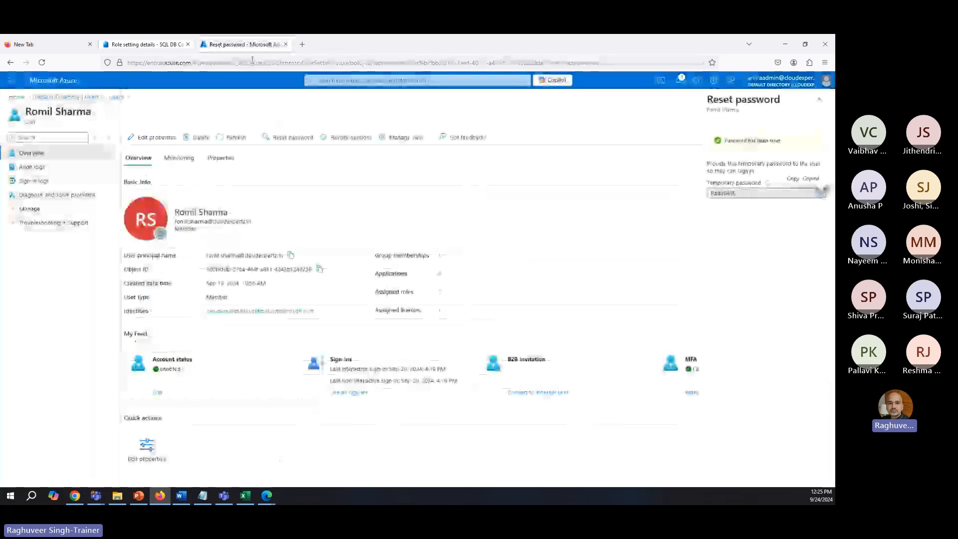
{"action": "left_click", "coordinate": [372, 80]}
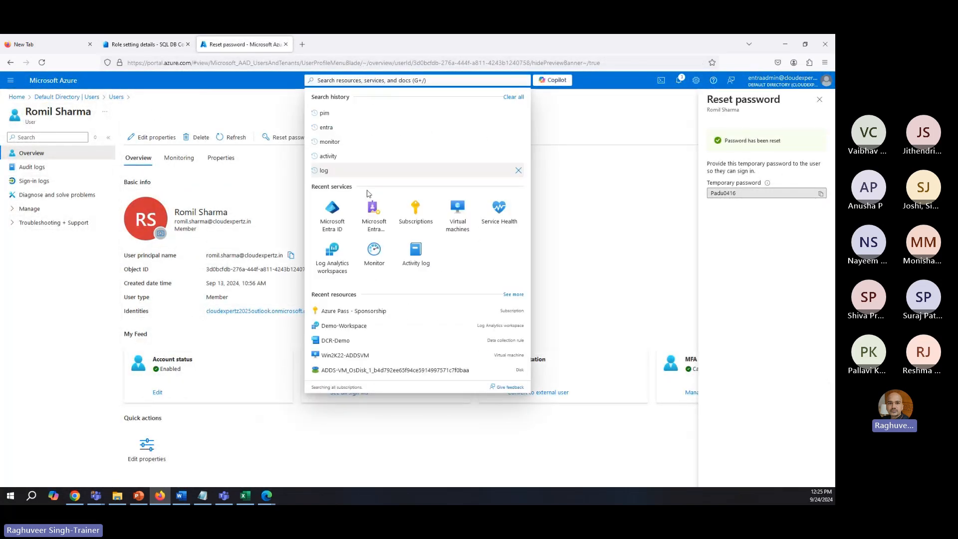
{"action": "left_click", "coordinate": [376, 215]}
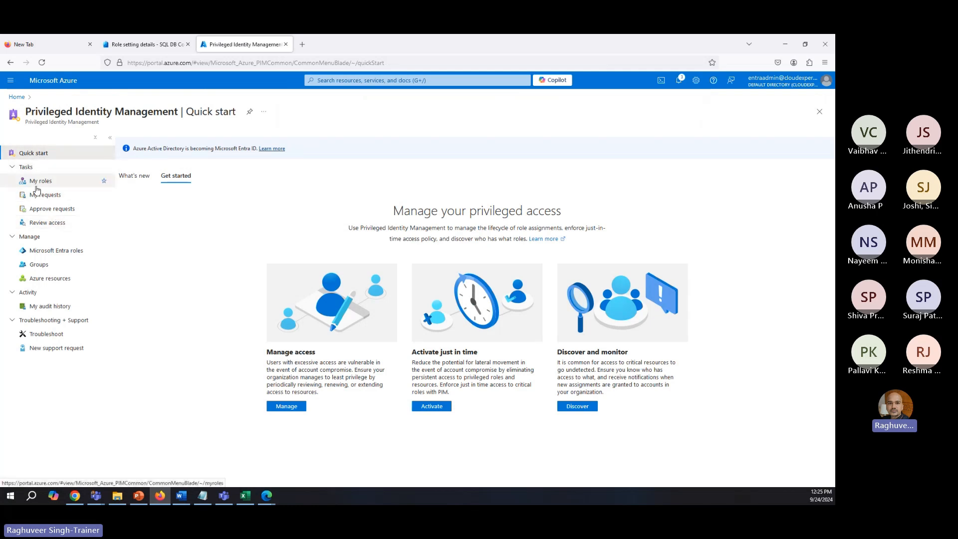
{"action": "left_click", "coordinate": [49, 209]}
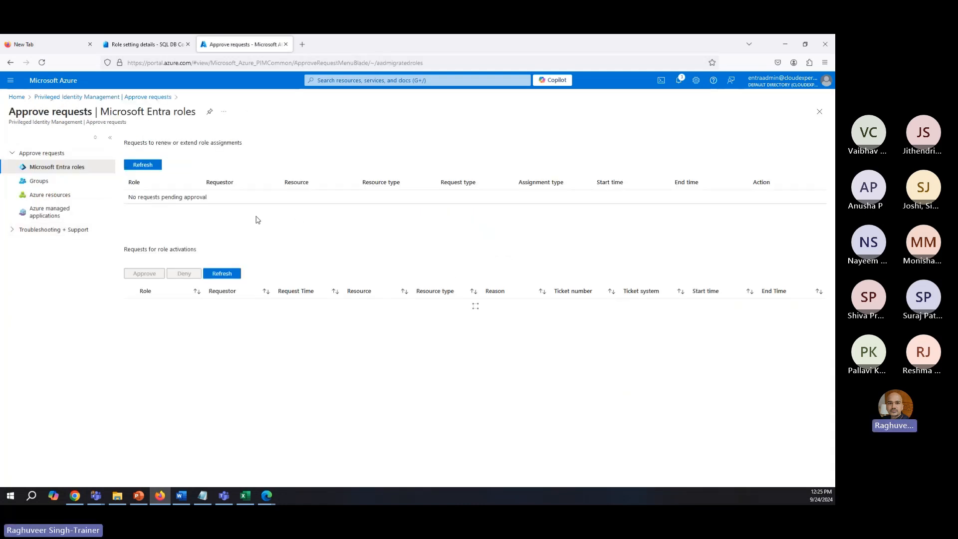
{"action": "left_click", "coordinate": [678, 80]}
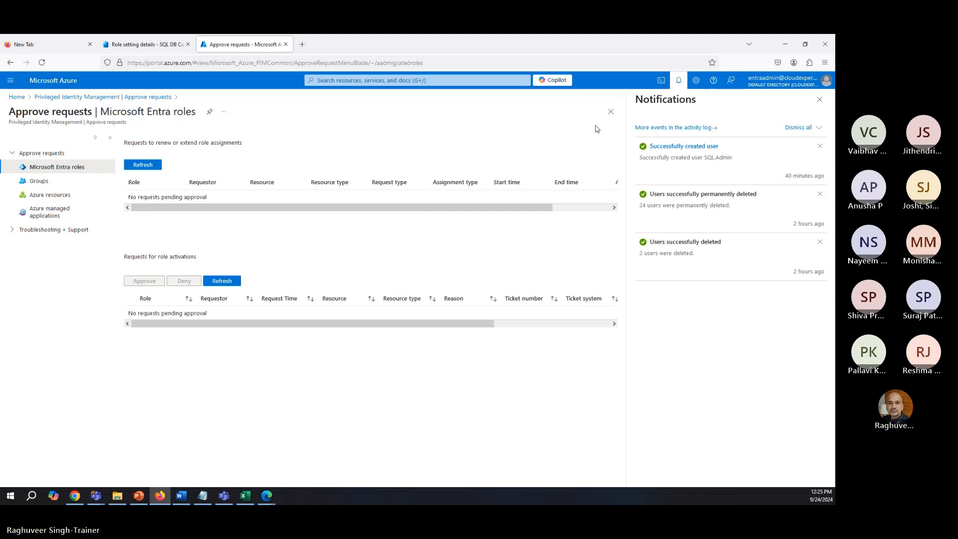
{"action": "left_click", "coordinate": [819, 99]}
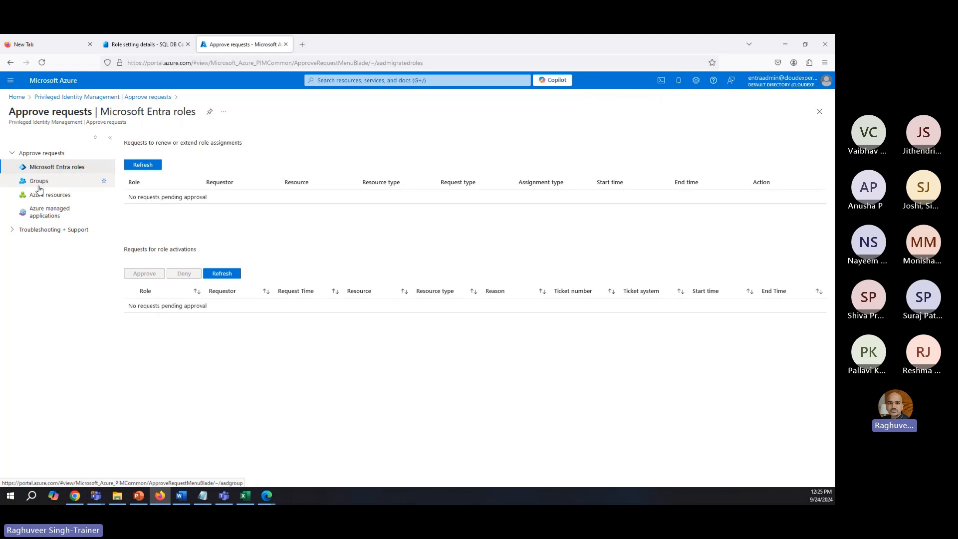
{"action": "left_click", "coordinate": [49, 198]}
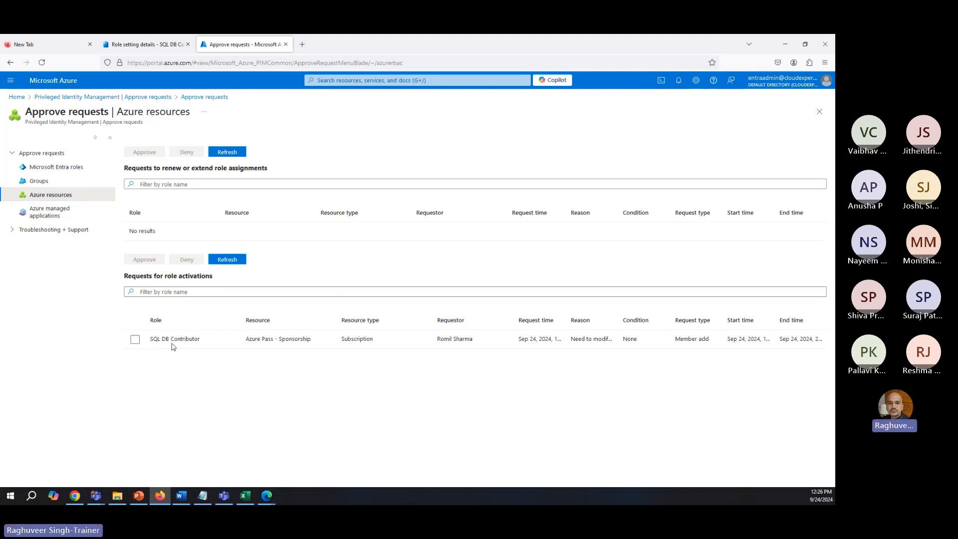
Select the SQL DB Contributor activation request and choose Approve.
{"action": "left_click", "coordinate": [135, 340]}
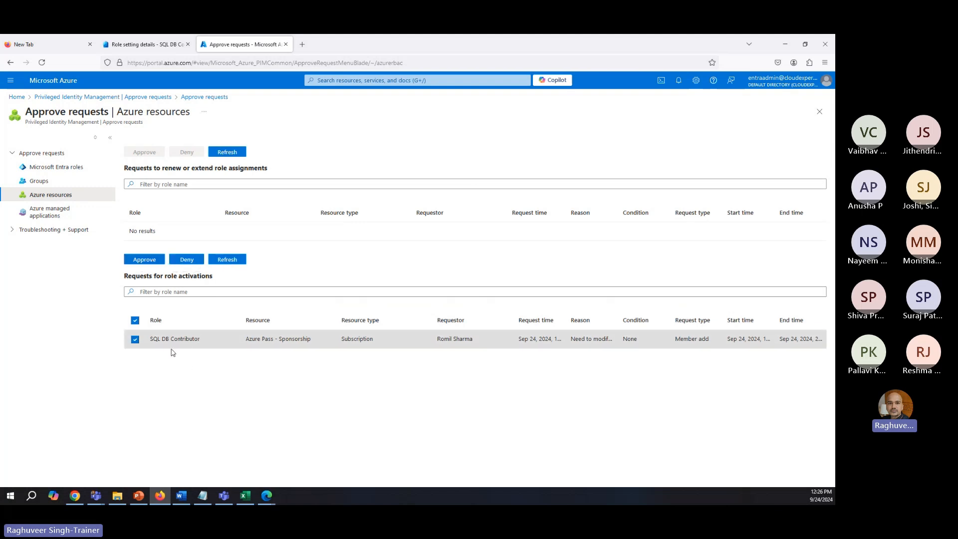
{"action": "left_click", "coordinate": [142, 264]}
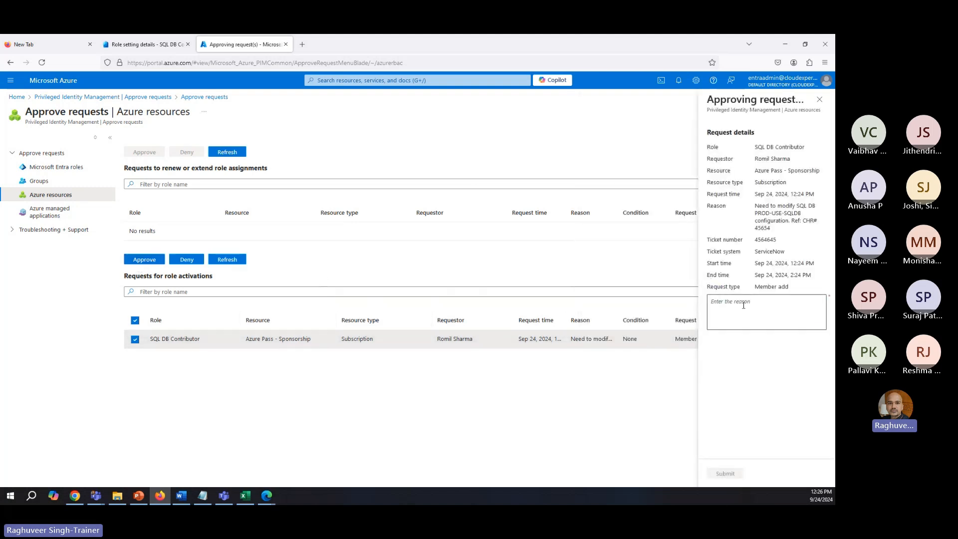
Enter the approver reason 'Approved as required for CHR# 45654 to complete.', copying the CHR reference.
{"action": "left_click", "coordinate": [802, 302]}
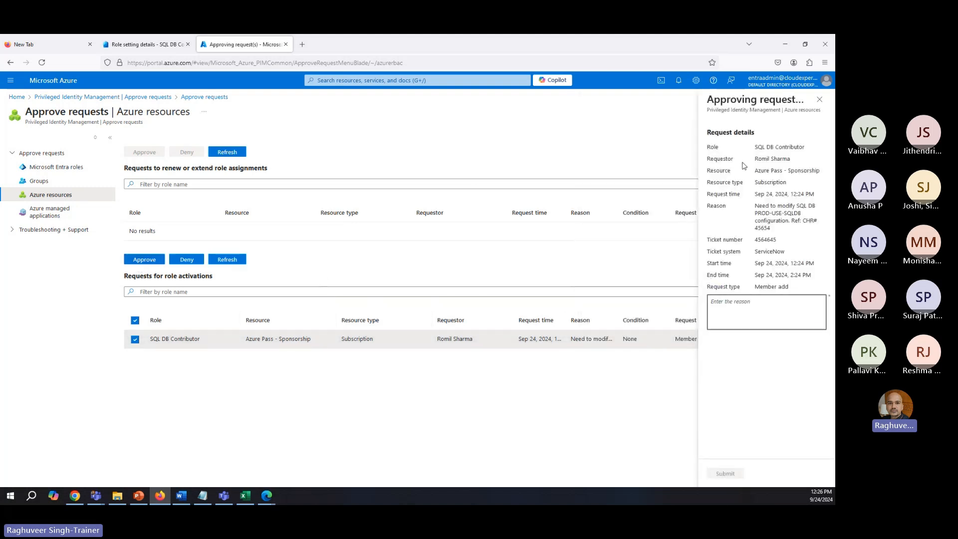
{"action": "left_click", "coordinate": [770, 320]}
{"action": "type", "text": "a"}
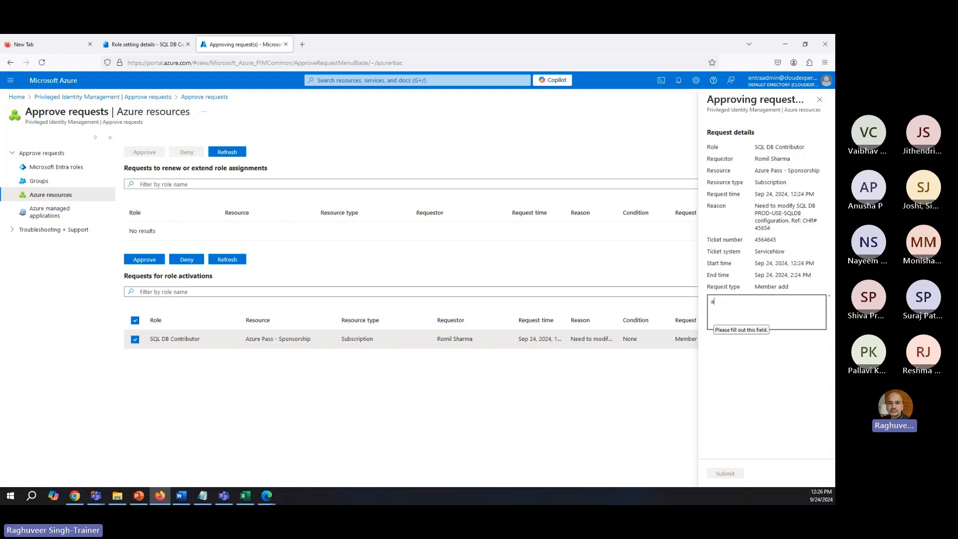
{"action": "key", "text": "BackSpace"}
{"action": "type", "text": "Approv"}
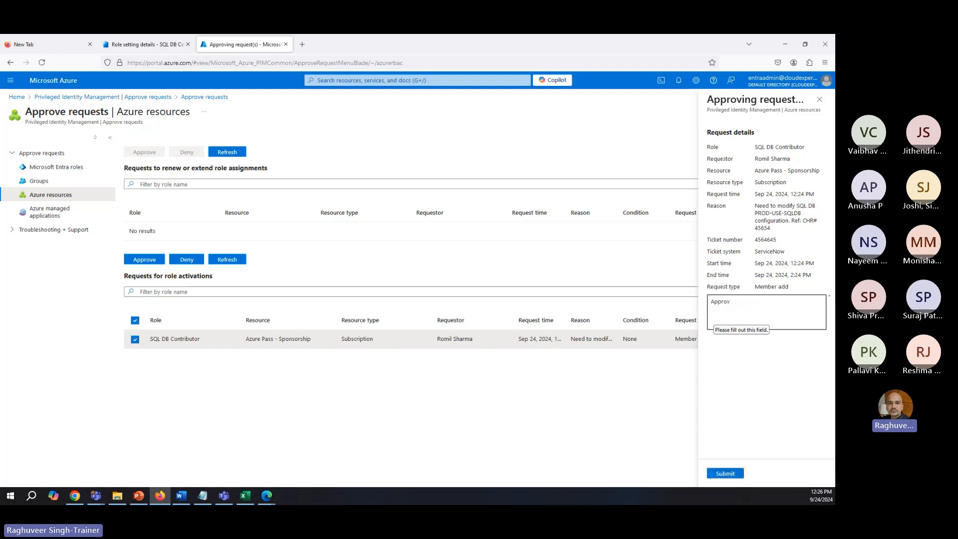
{"action": "type", "text": "ed as required"}
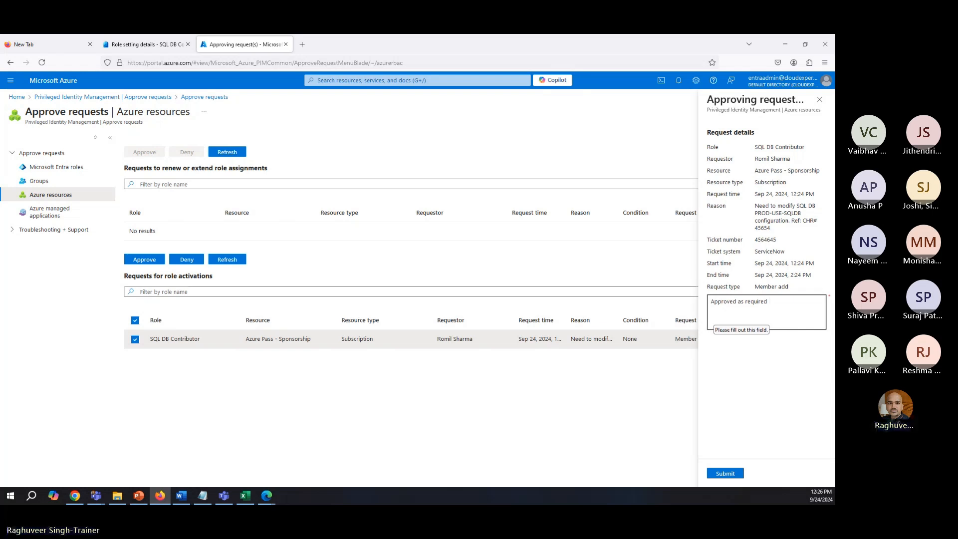
{"action": "type", "text": " for CHR"}
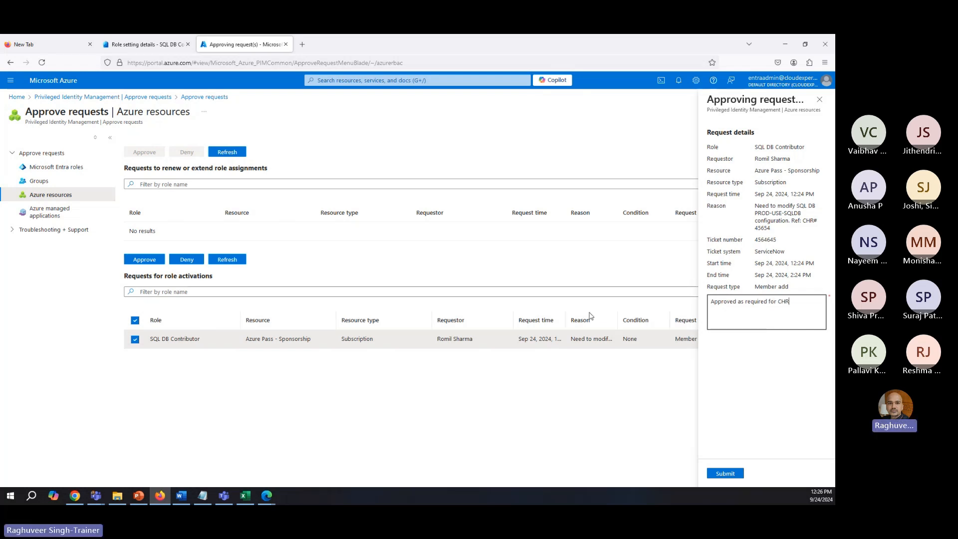
{"action": "mouse_move", "coordinate": [801, 220]}
{"action": "left_mouse_down"}
{"action": "mouse_move", "coordinate": [819, 223]}
{"action": "mouse_move", "coordinate": [772, 229]}
{"action": "mouse_move", "coordinate": [790, 231]}
{"action": "left_mouse_up"}
{"action": "key", "text": "ctrl+c"}
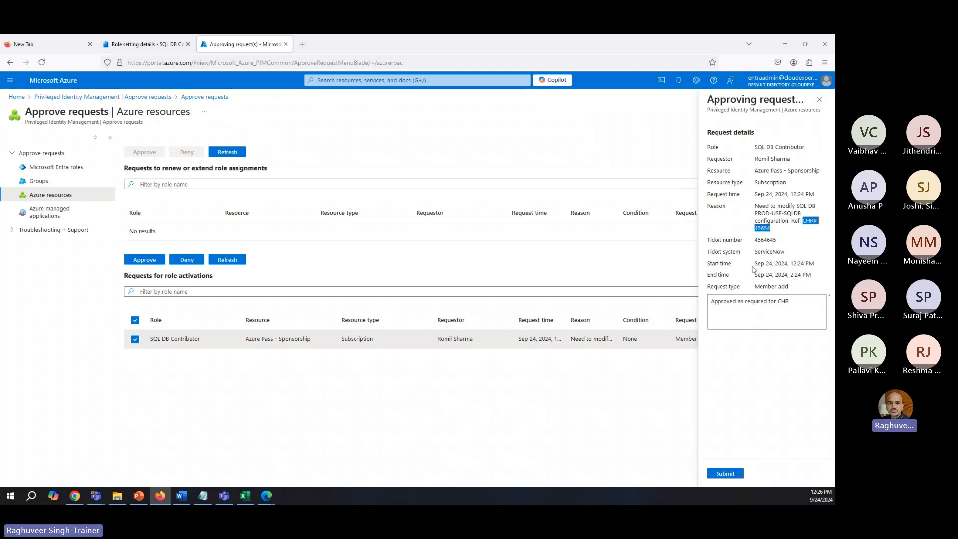
{"action": "left_click", "coordinate": [775, 311]}
{"action": "key", "text": "ctrl+v"}
{"action": "left_click", "coordinate": [789, 301]}
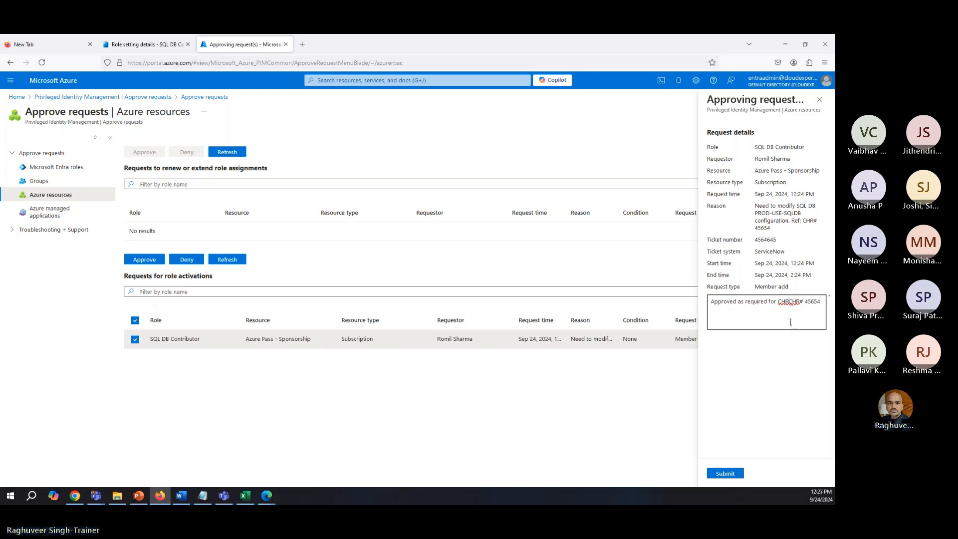
{"action": "key", "text": "BackSpace"}
{"action": "key", "text": "BackSpace"}
{"action": "key", "text": "BackSpace"}
{"action": "type", "text": "t"}
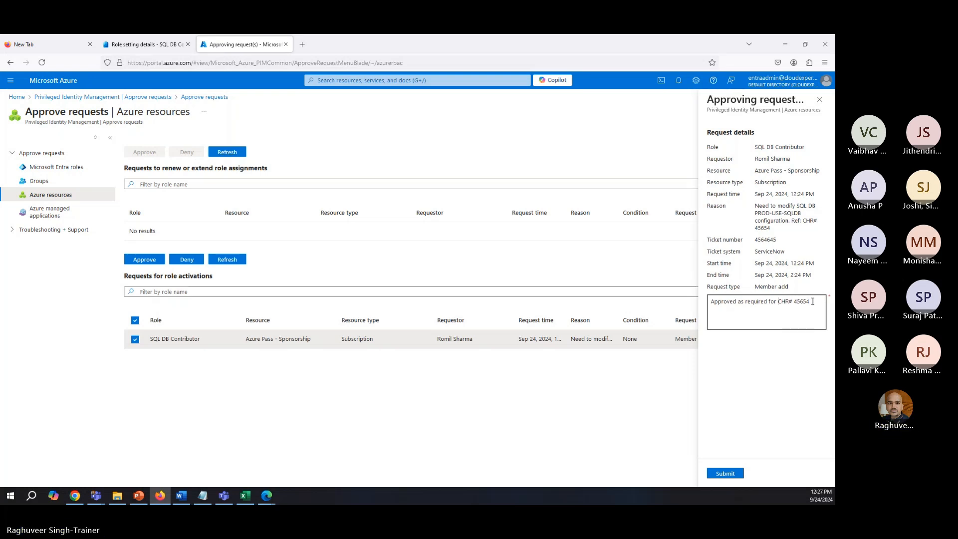
{"action": "type", "text": "o comp"}
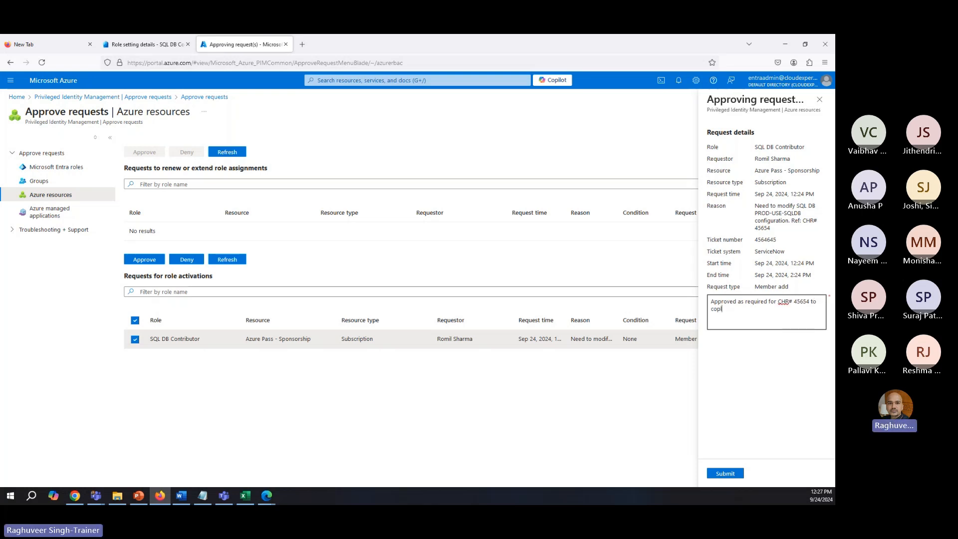
{"action": "type", "text": "lete."}
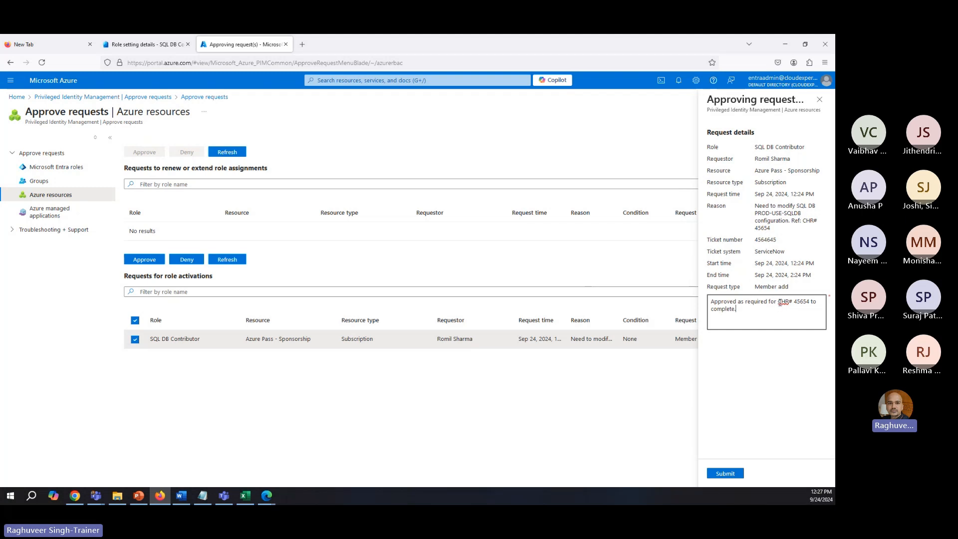
Highlight the CHR reference in the approval comment and submit the SQL DB Contributor approval.
{"action": "left_click_drag", "start_coordinate": [778, 302], "coordinate": [808, 303]}
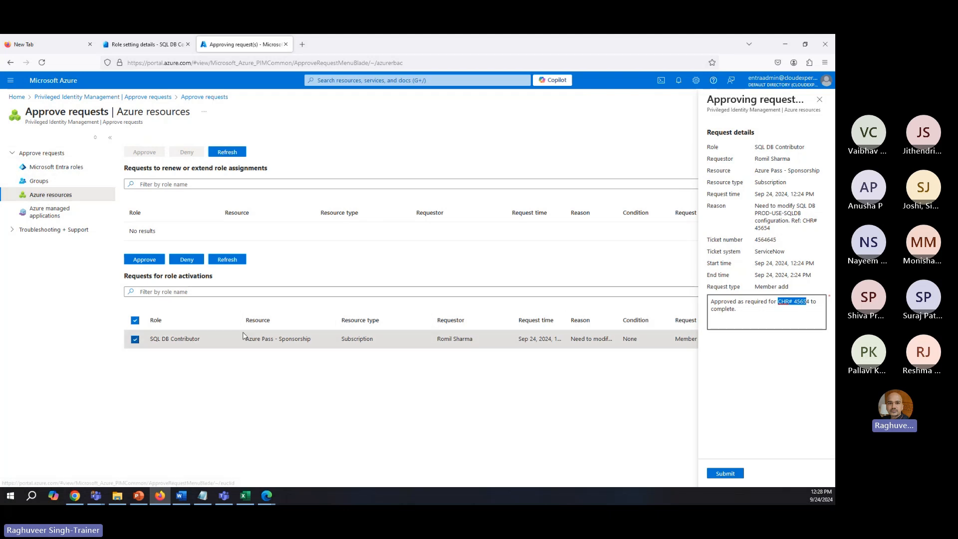
{"action": "left_click", "coordinate": [788, 307]}
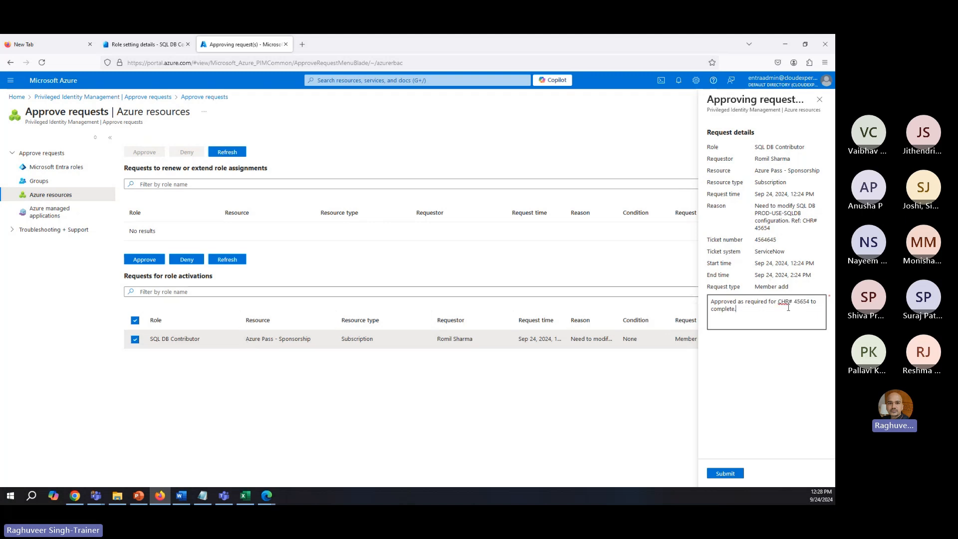
{"action": "left_click_drag", "start_coordinate": [777, 301], "coordinate": [808, 301]}
{"action": "left_click", "coordinate": [728, 475]}
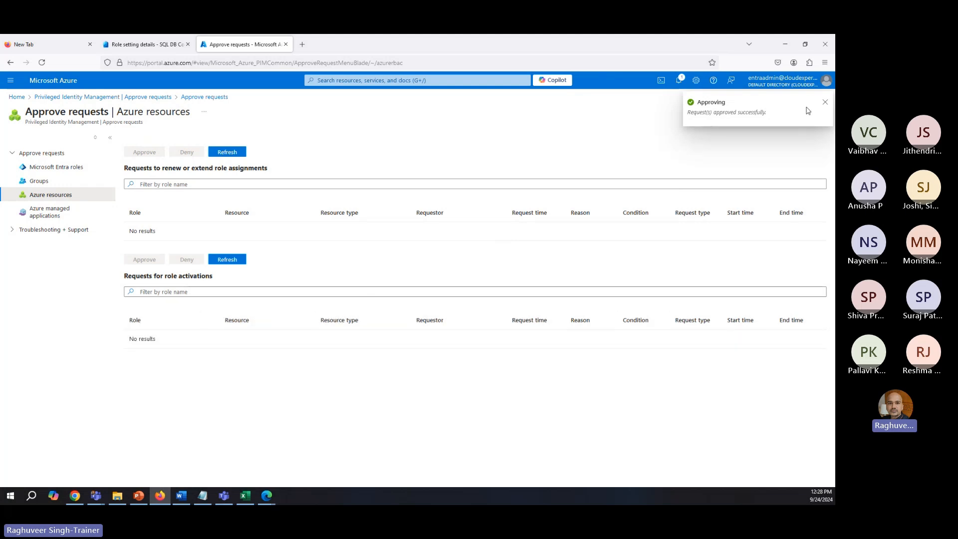
In the requester's InPrivate window, refresh My requests and open active Azure resource role assignments.
{"action": "left_click", "coordinate": [783, 46]}
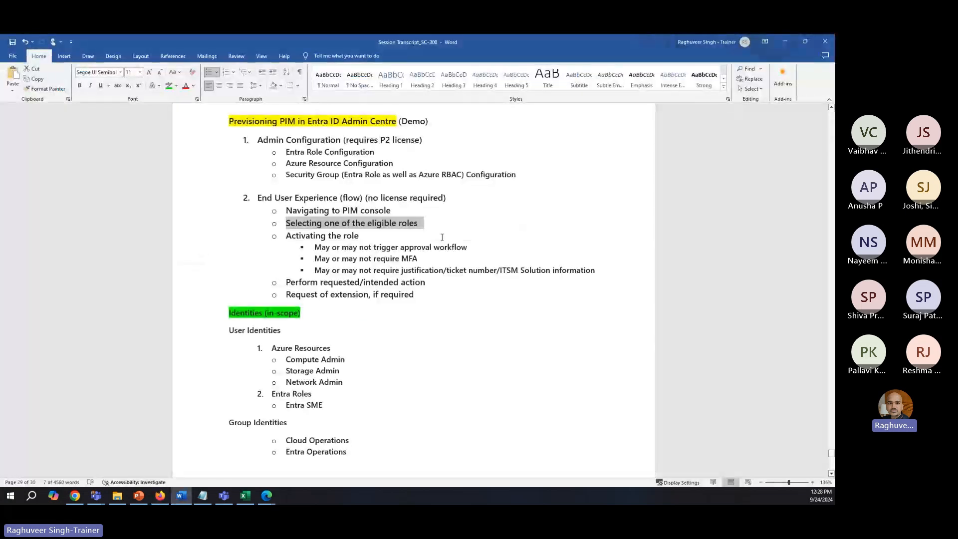
{"action": "key", "text": "alt+Tab"}
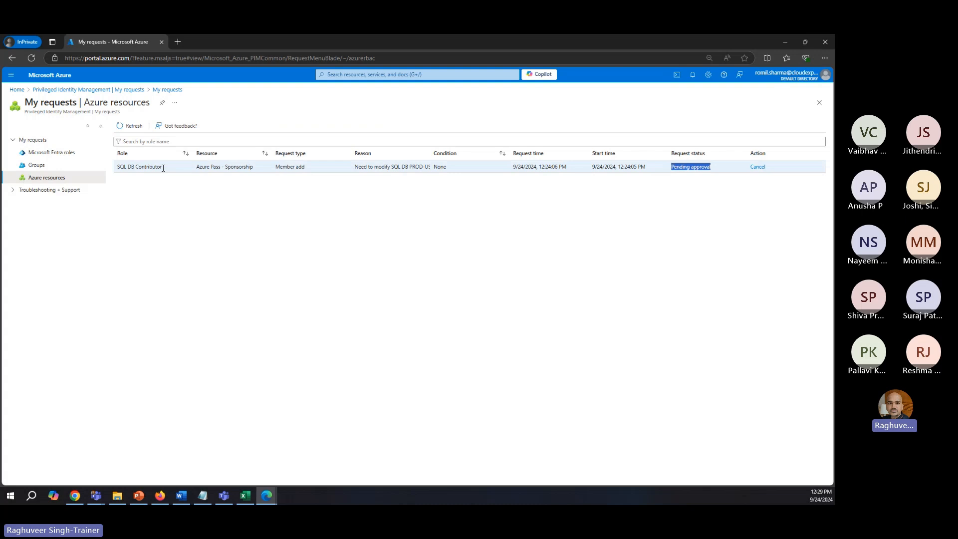
{"action": "left_click", "coordinate": [130, 125]}
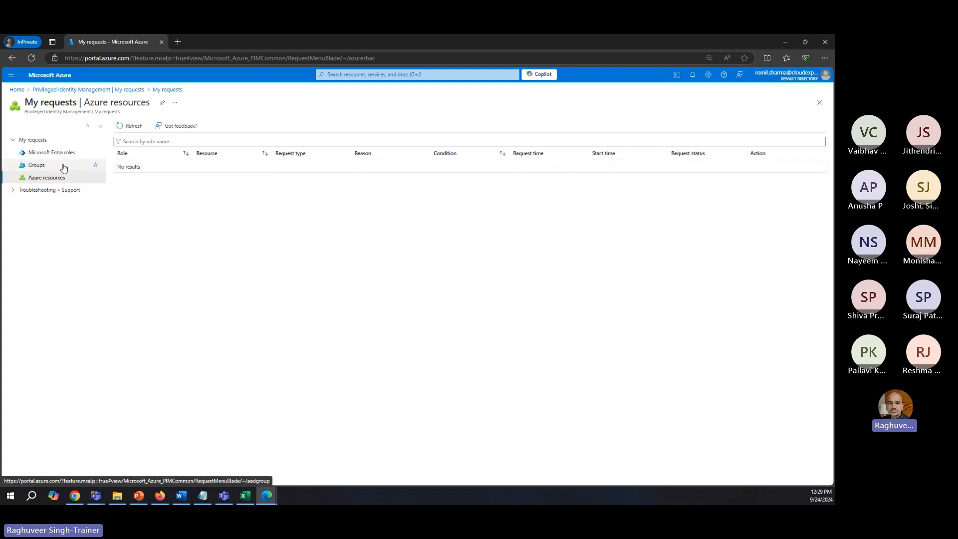
{"action": "left_click", "coordinate": [99, 90]}
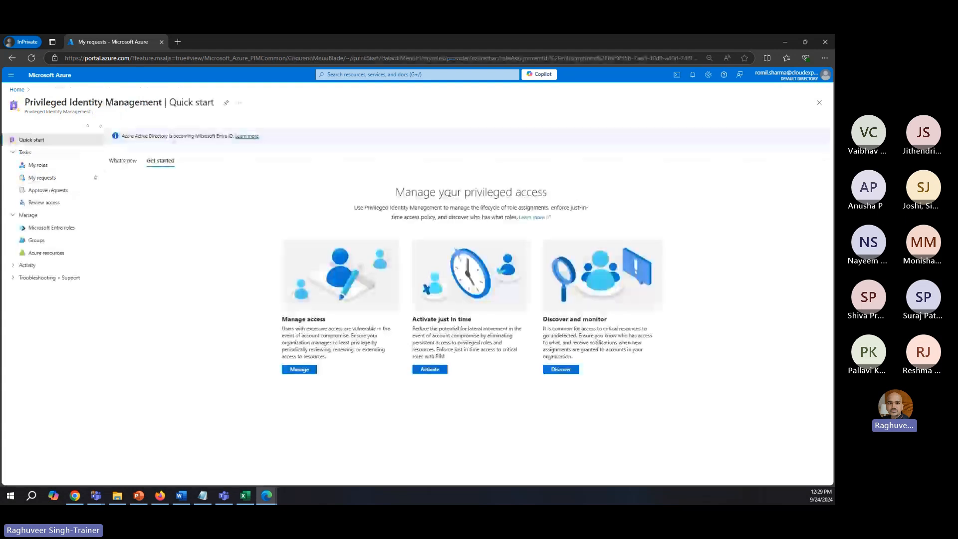
{"action": "left_click", "coordinate": [49, 166]}
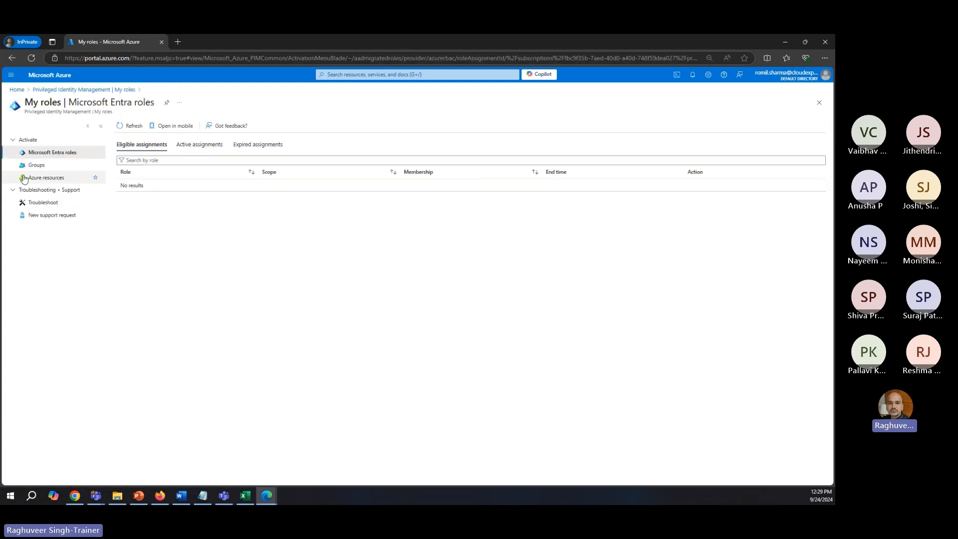
{"action": "left_click", "coordinate": [42, 178]}
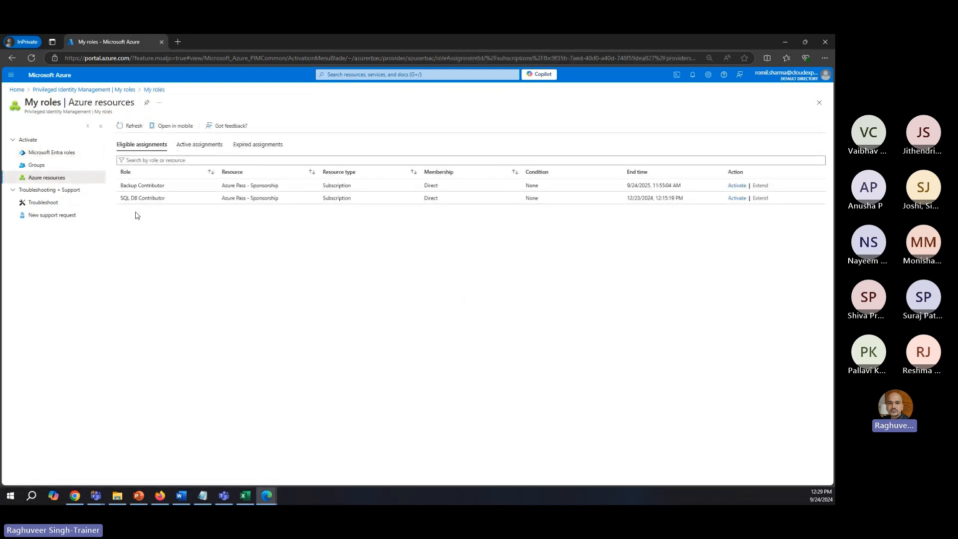
{"action": "left_click", "coordinate": [195, 152]}
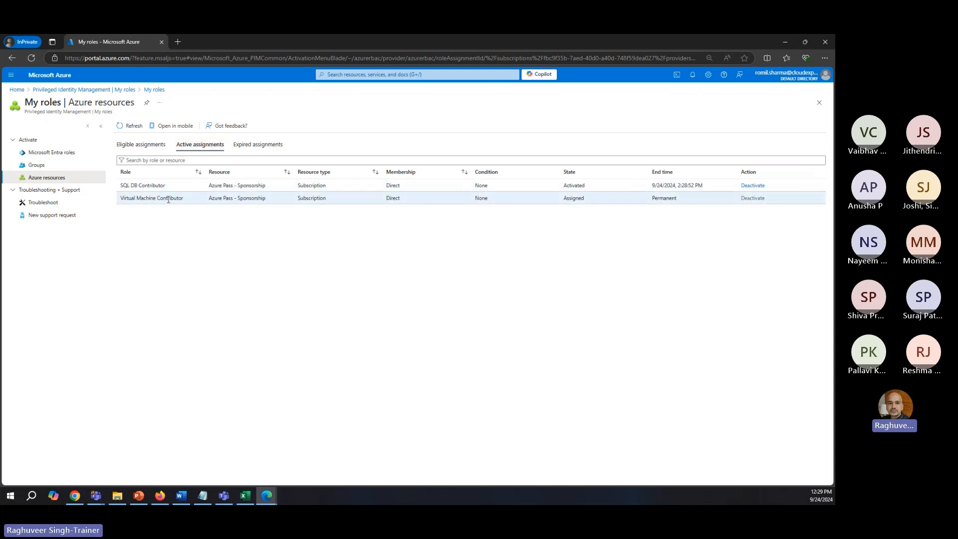
Highlight SQL DB Contributor as Activated until 9/24/2024 2:28:52 PM, then return to the admin window.
{"action": "left_click_drag", "start_coordinate": [384, 199], "coordinate": [419, 203]}
{"action": "left_click_drag", "start_coordinate": [654, 199], "coordinate": [684, 204]}
{"action": "left_click_drag", "start_coordinate": [121, 185], "coordinate": [160, 187]}
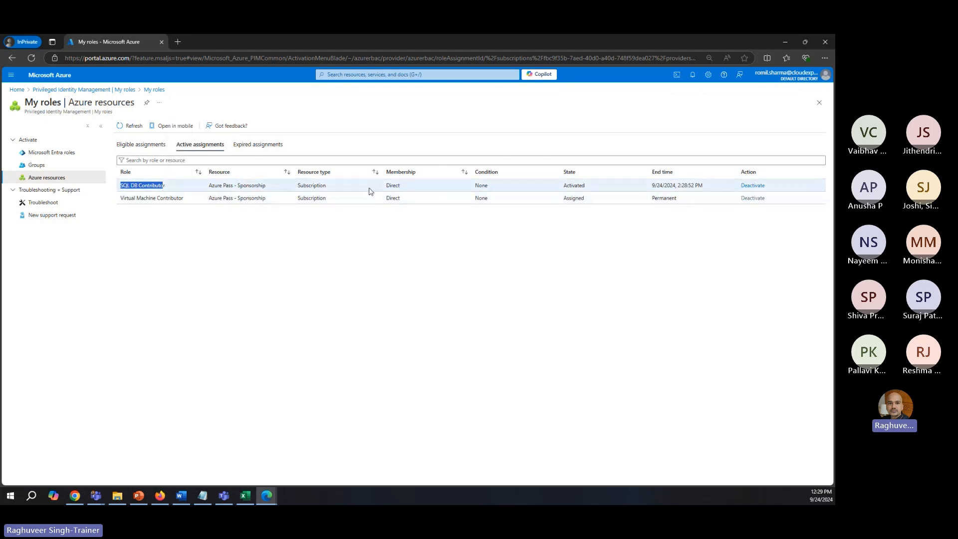
{"action": "left_click_drag", "start_coordinate": [561, 186], "coordinate": [588, 189]}
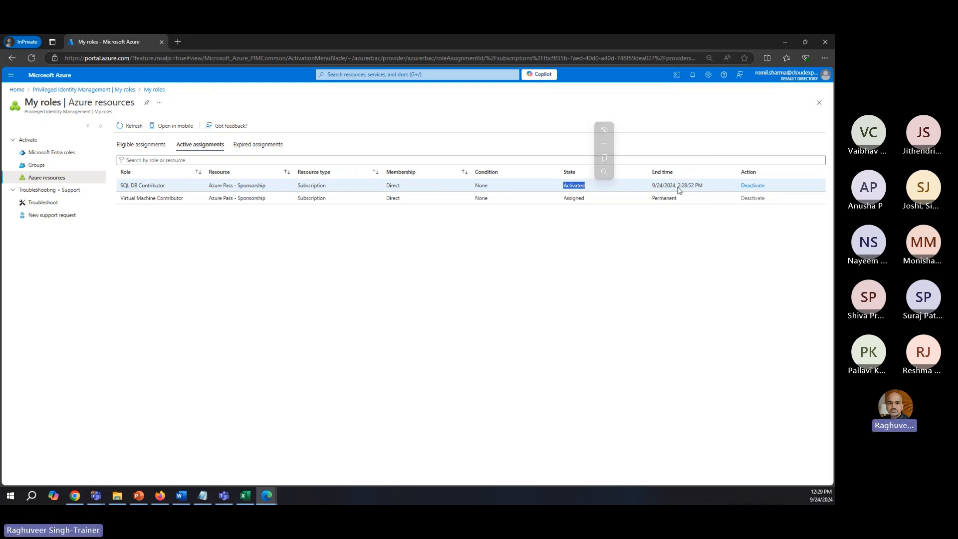
{"action": "left_click_drag", "start_coordinate": [678, 185], "coordinate": [687, 186]}
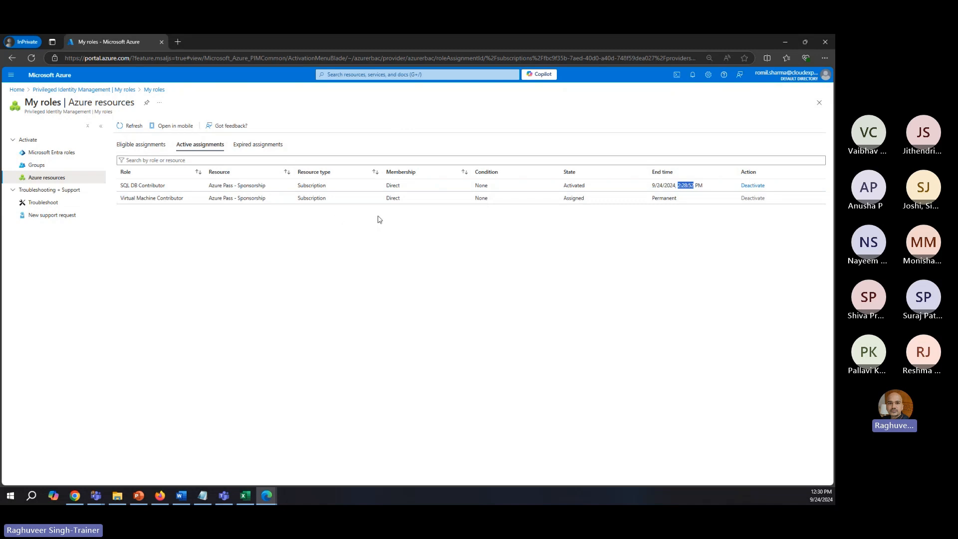
{"action": "left_click_drag", "start_coordinate": [649, 185], "coordinate": [690, 185]}
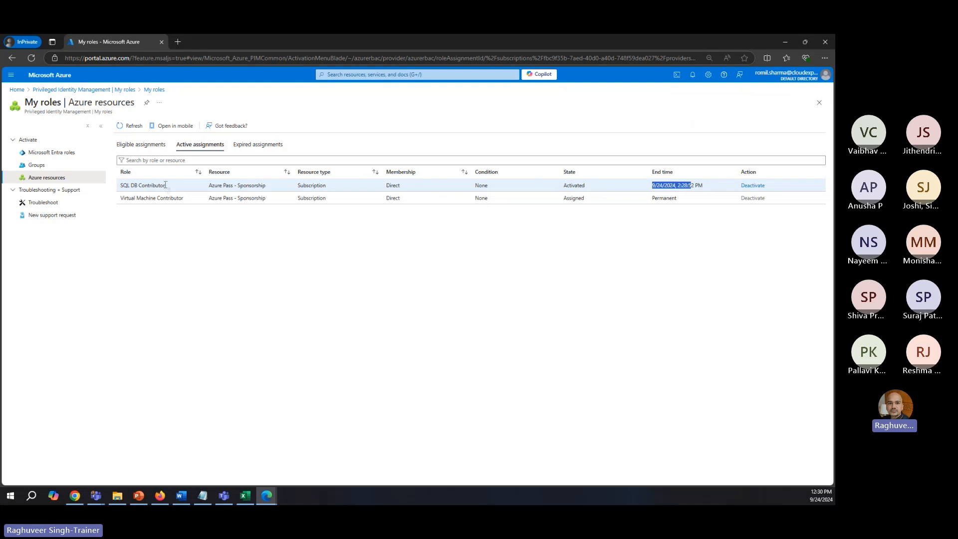
{"action": "key", "text": "alt+Tab"}
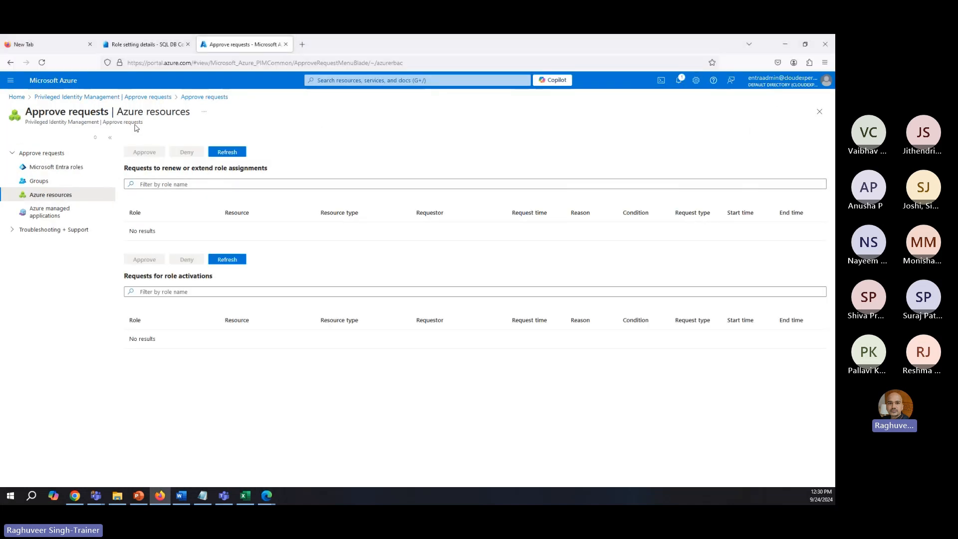
Open the Azure Pass - Sponsorship subscription from PIM Azure resources.
{"action": "left_click", "coordinate": [159, 98]}
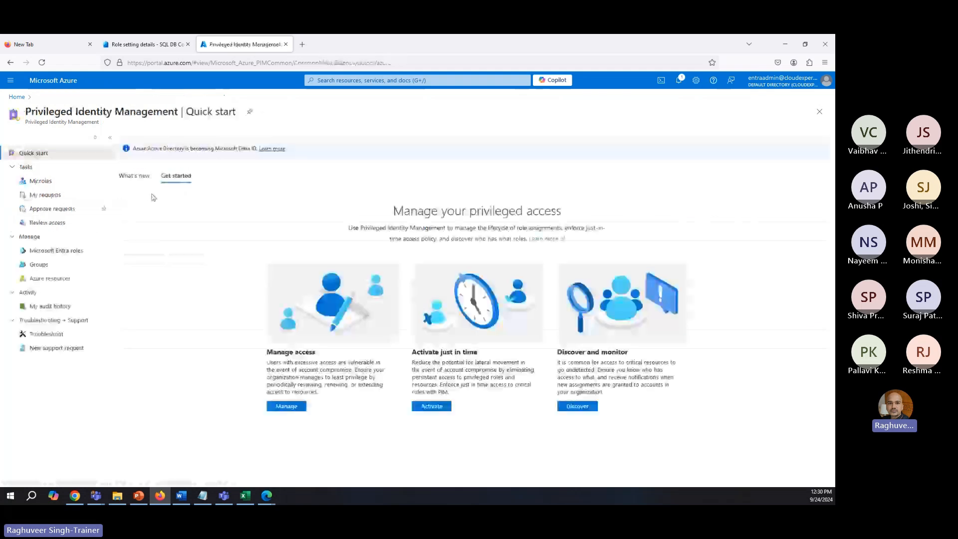
{"action": "left_click", "coordinate": [50, 279]}
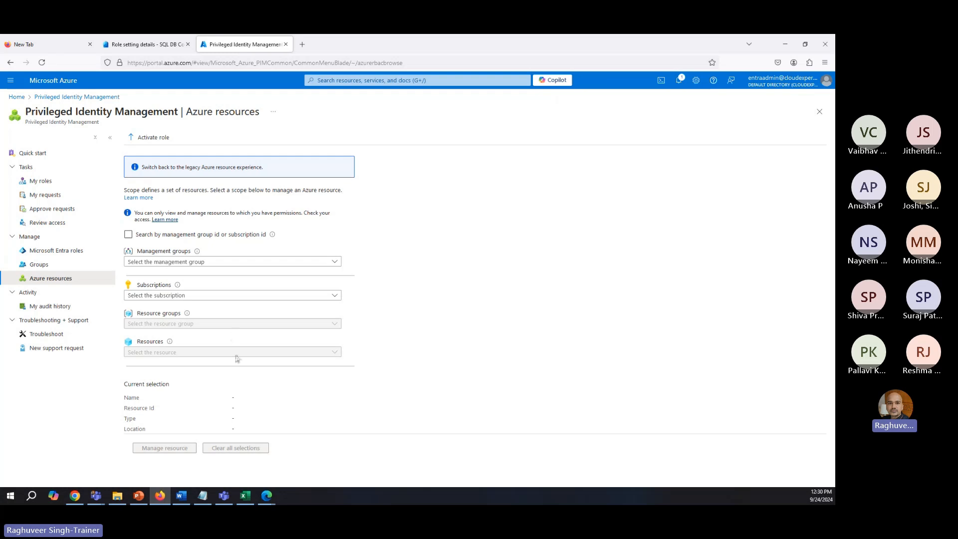
{"action": "left_click", "coordinate": [151, 295]}
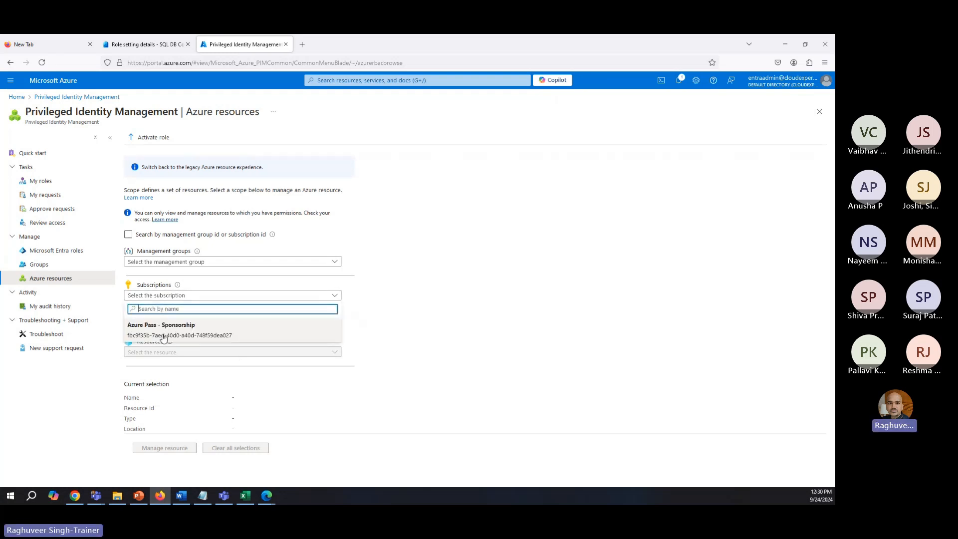
{"action": "left_click", "coordinate": [162, 323]}
{"action": "left_click", "coordinate": [165, 455]}
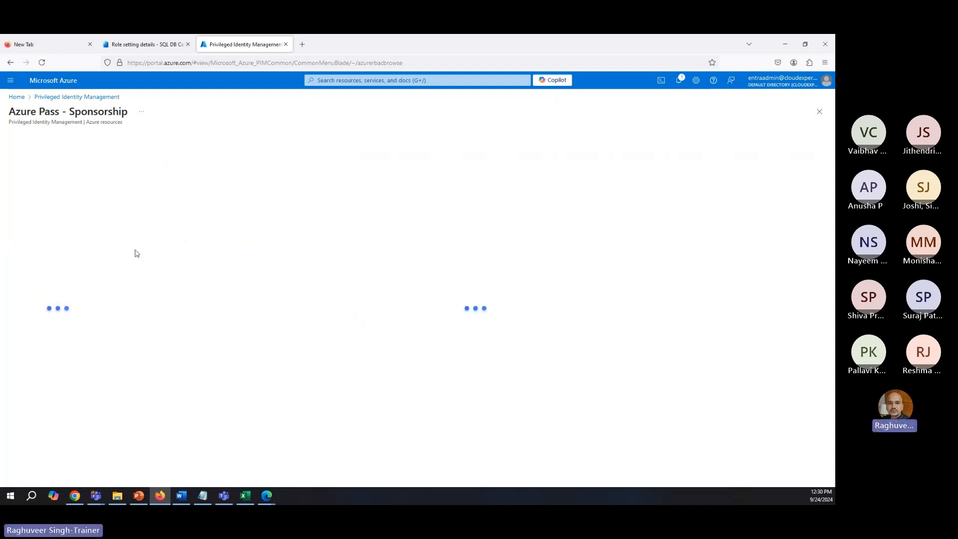
Show its active assignments and highlight SQL DB Contributor's Activated state and end time.
{"action": "left_click", "coordinate": [18, 181]}
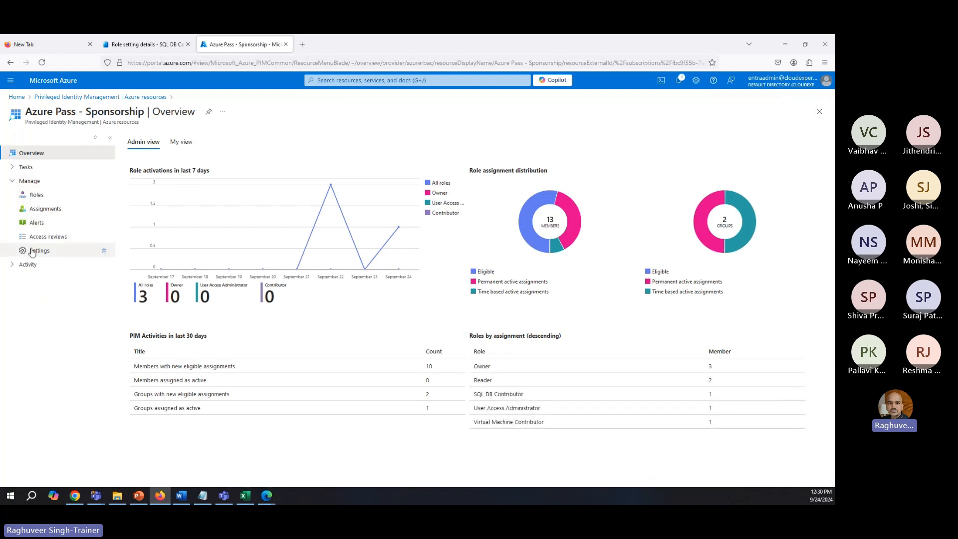
{"action": "left_click", "coordinate": [36, 210]}
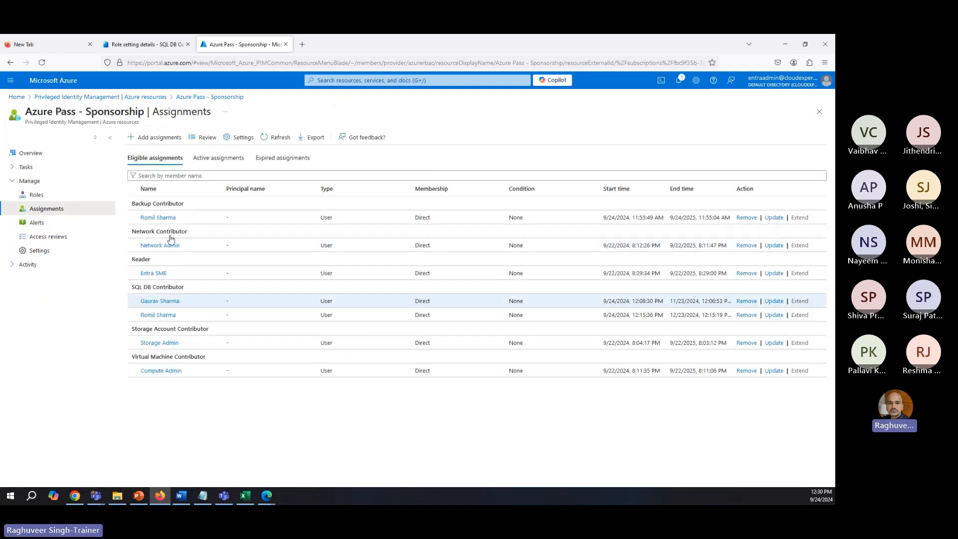
{"action": "left_click", "coordinate": [214, 159]}
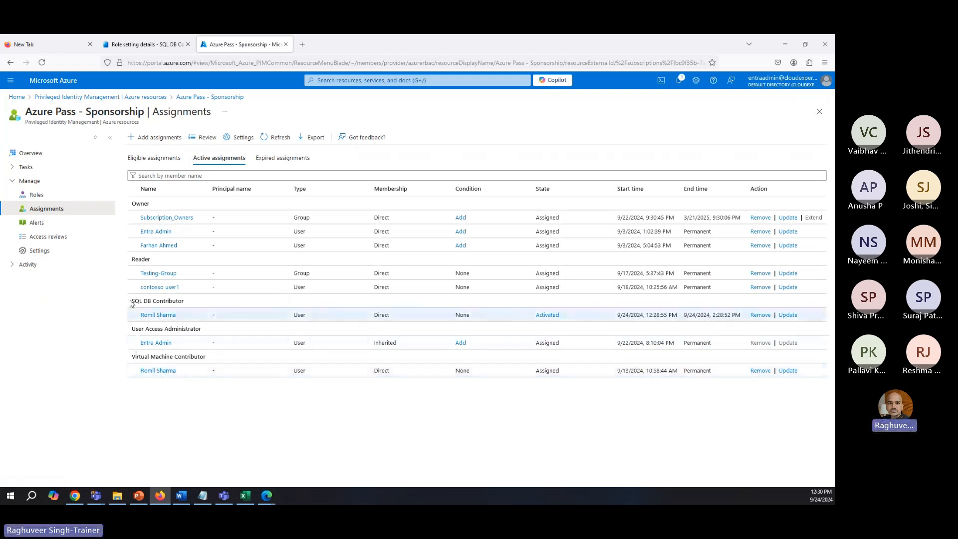
{"action": "left_click_drag", "start_coordinate": [132, 301], "coordinate": [188, 302]}
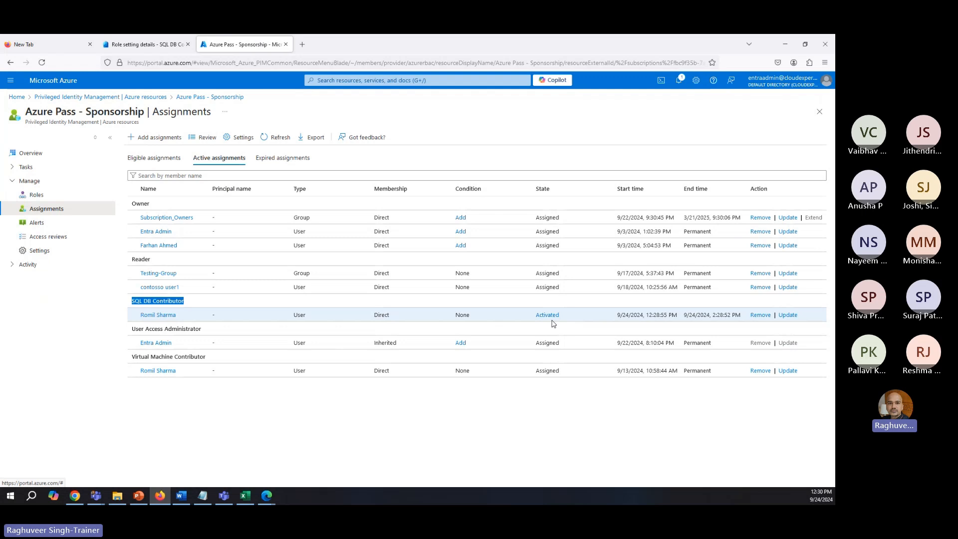
{"action": "left_click_drag", "start_coordinate": [536, 190], "coordinate": [557, 191]}
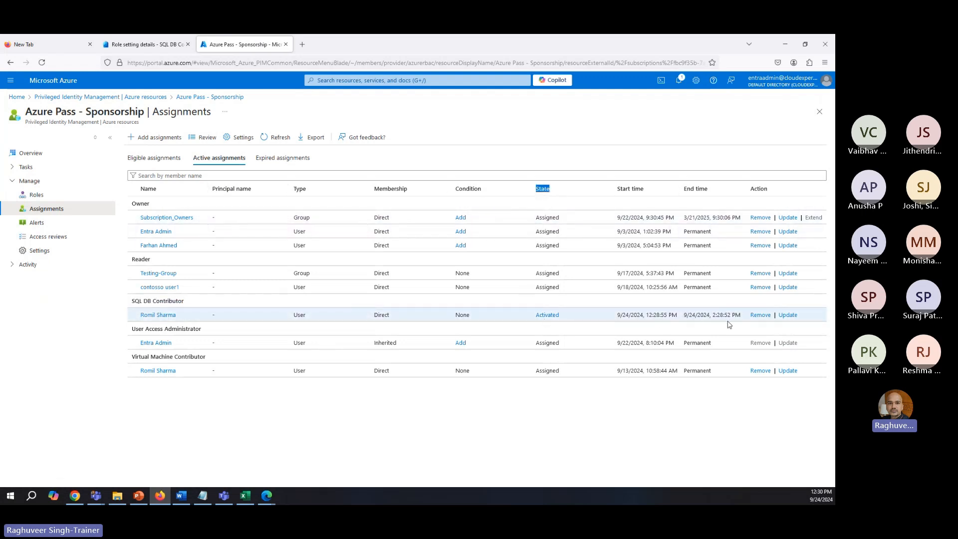
{"action": "left_click_drag", "start_coordinate": [713, 316], "coordinate": [731, 317]}
Remove the user's activated SQL DB Contributor assignment, confirm with Yes, and return to the requester's My roles.
{"action": "left_click", "coordinate": [759, 315]}
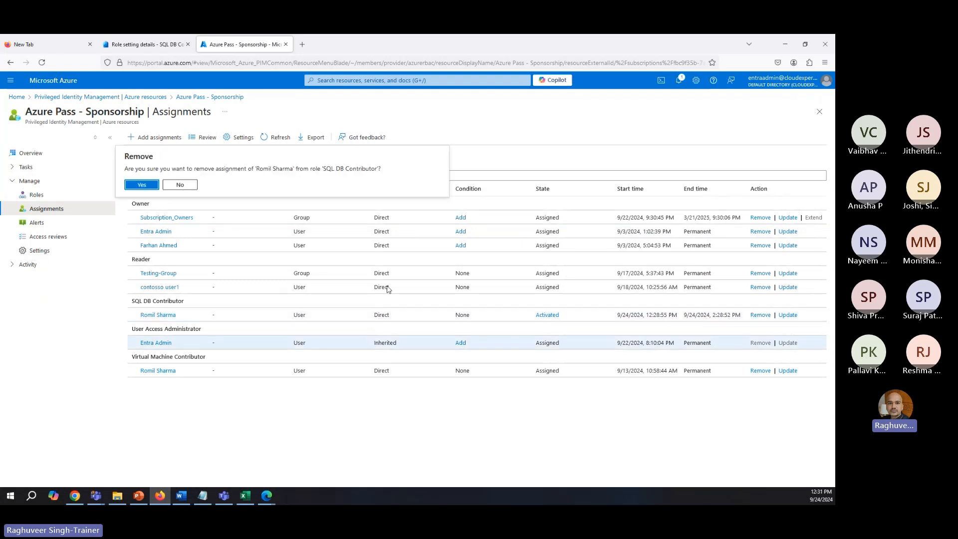
{"action": "left_click", "coordinate": [141, 184]}
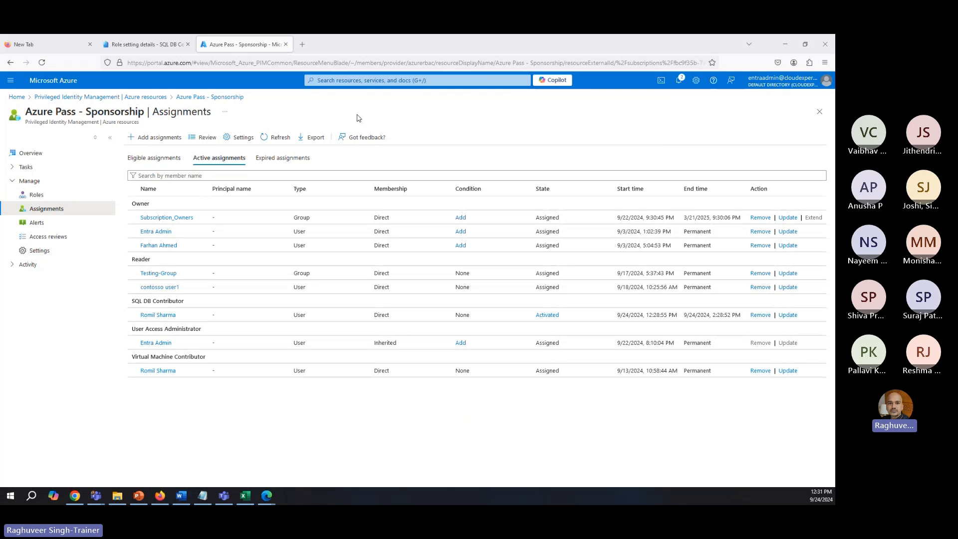
{"action": "key", "text": "alt+Tab"}
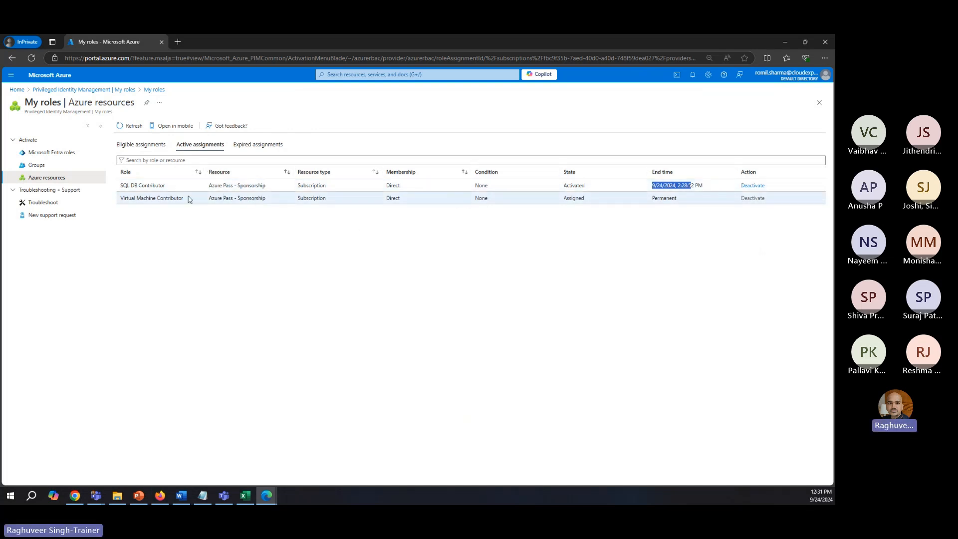
Try deactivating the requester's activated SQL DB Contributor role and confirm.
{"action": "left_click", "coordinate": [748, 186]}
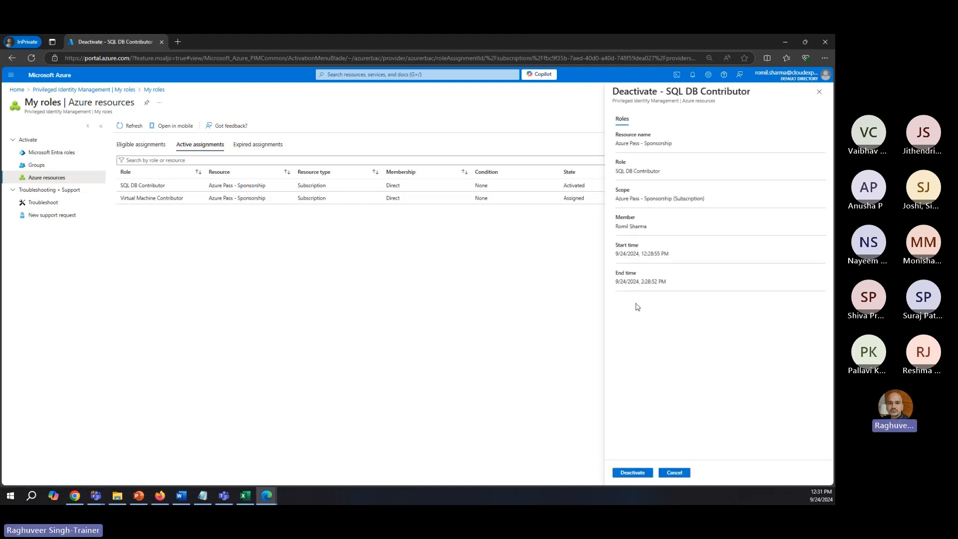
{"action": "left_click", "coordinate": [631, 472]}
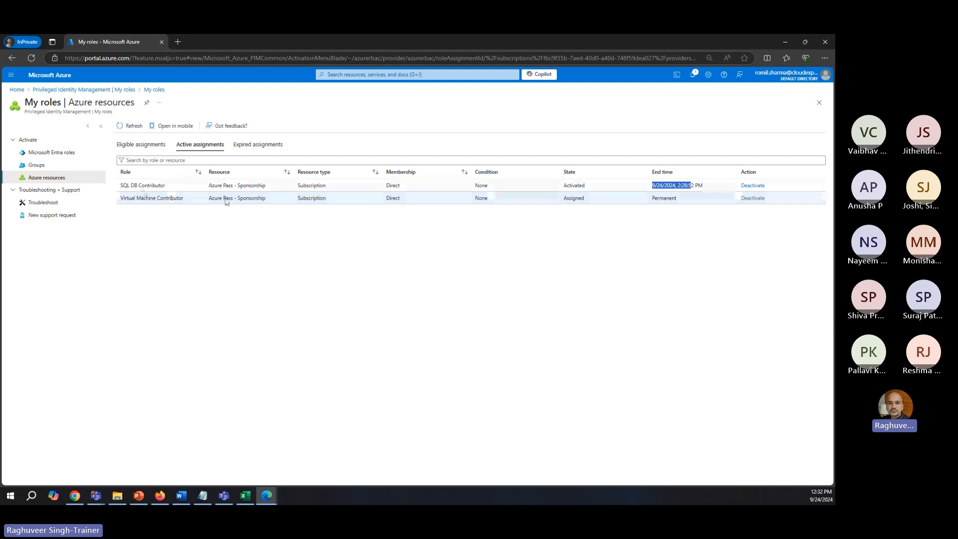
Search 'sql', open SQL databases, open and close the Create form, then minimize the window.
{"action": "left_click", "coordinate": [354, 75]}
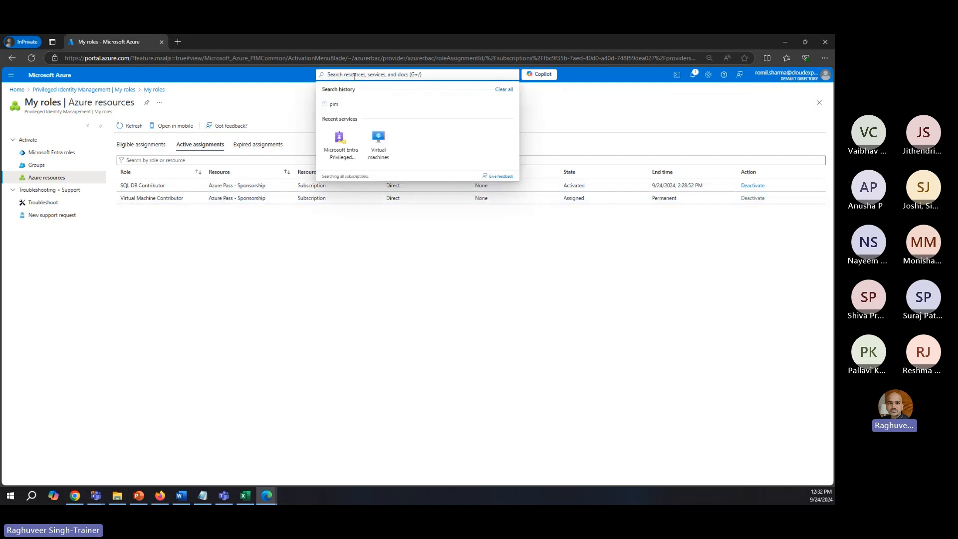
{"action": "type", "text": "sw"}
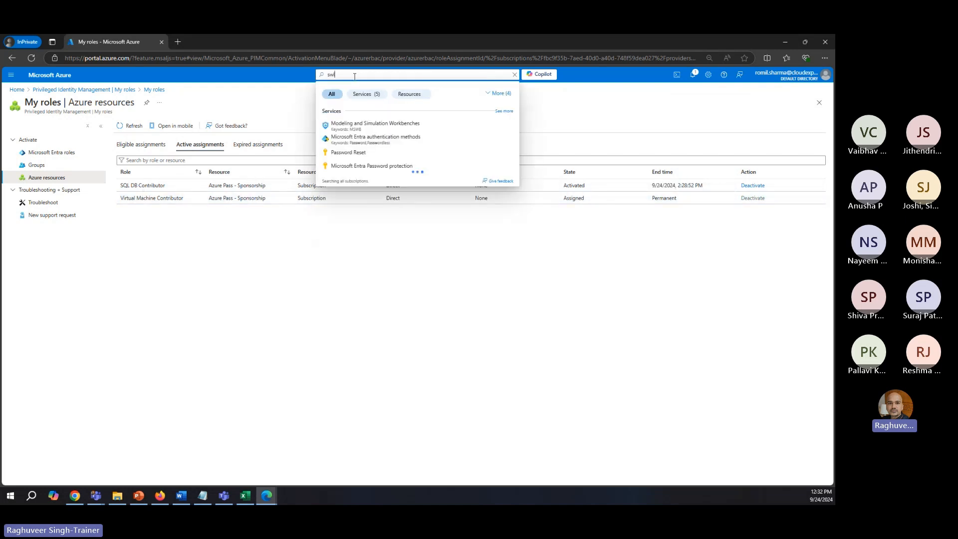
{"action": "key", "text": "BackSpace"}
{"action": "type", "text": "qa"}
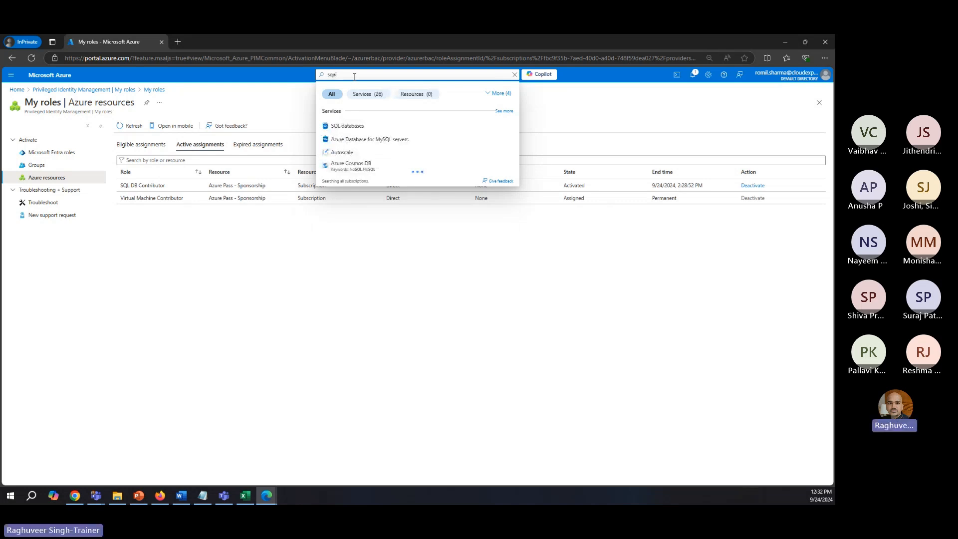
{"action": "left_click", "coordinate": [343, 129]}
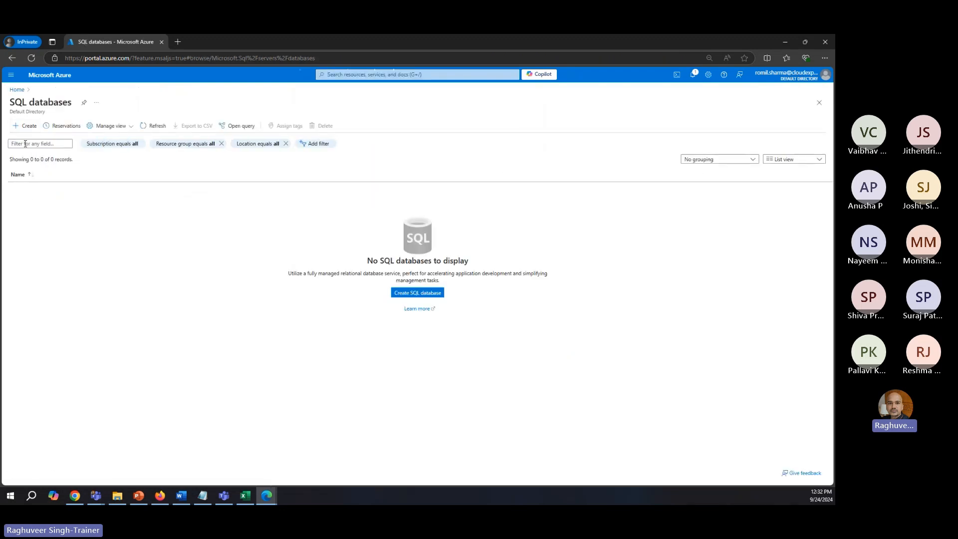
{"action": "left_click", "coordinate": [22, 126]}
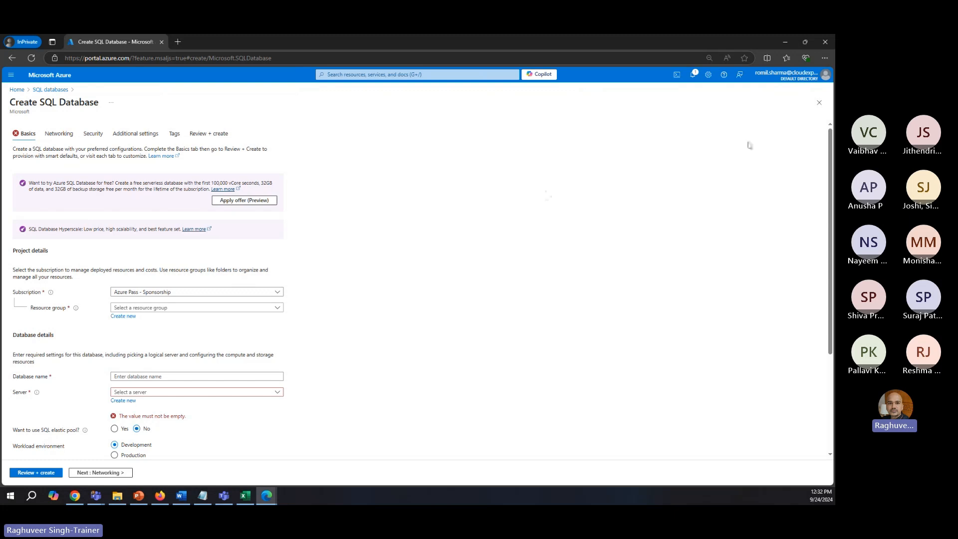
{"action": "left_click", "coordinate": [819, 103]}
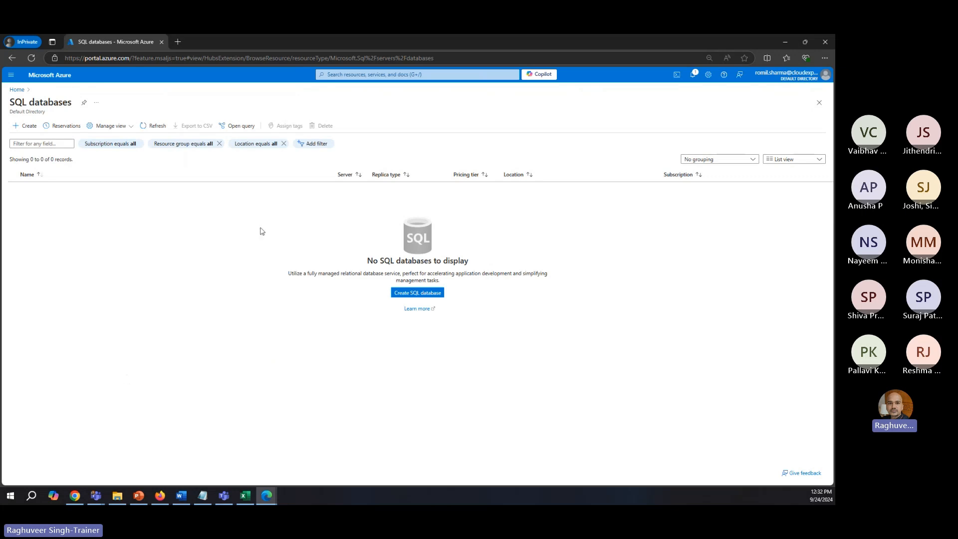
{"action": "left_click", "coordinate": [786, 43]}
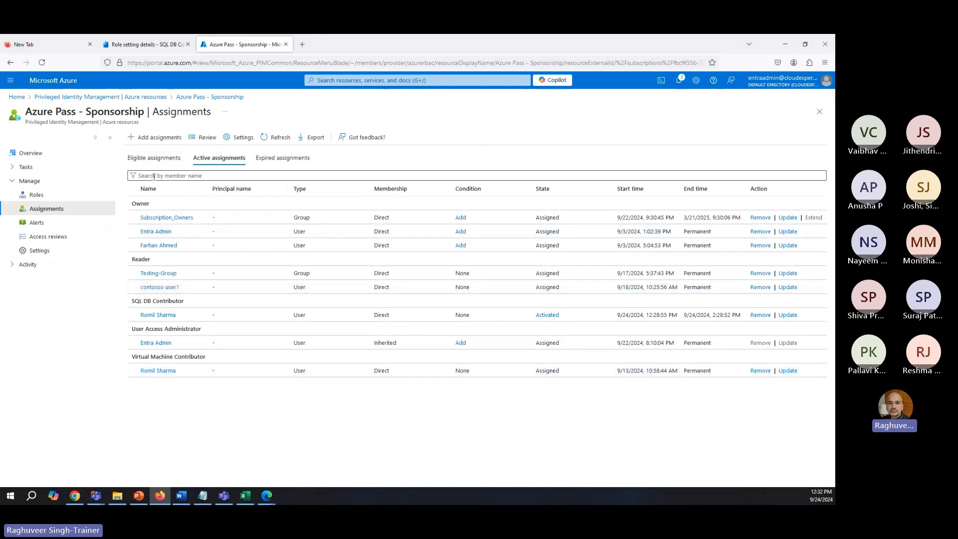
In eligible assignments, try switching SQL DB Contributor's assignment type to Active, then discard the edits.
{"action": "left_click", "coordinate": [148, 159]}
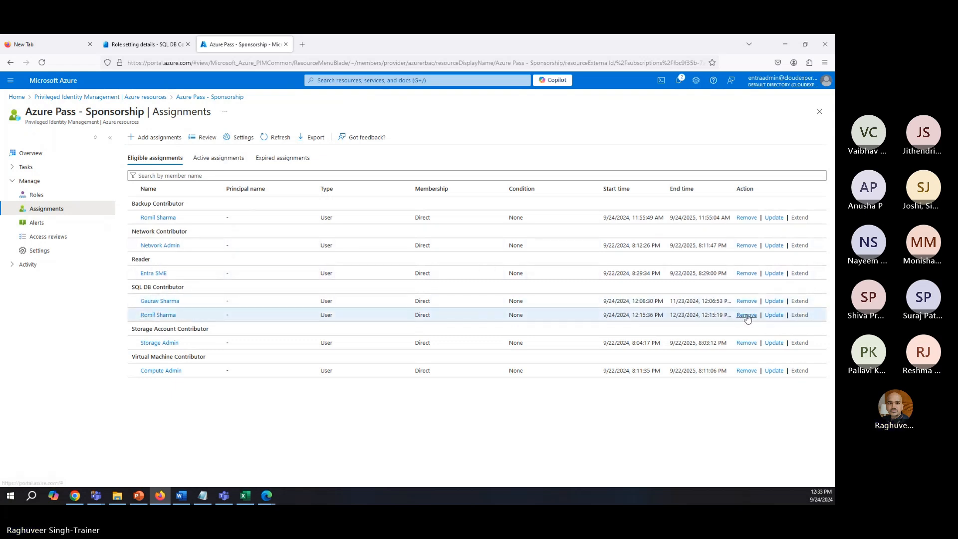
{"action": "left_click", "coordinate": [772, 316]}
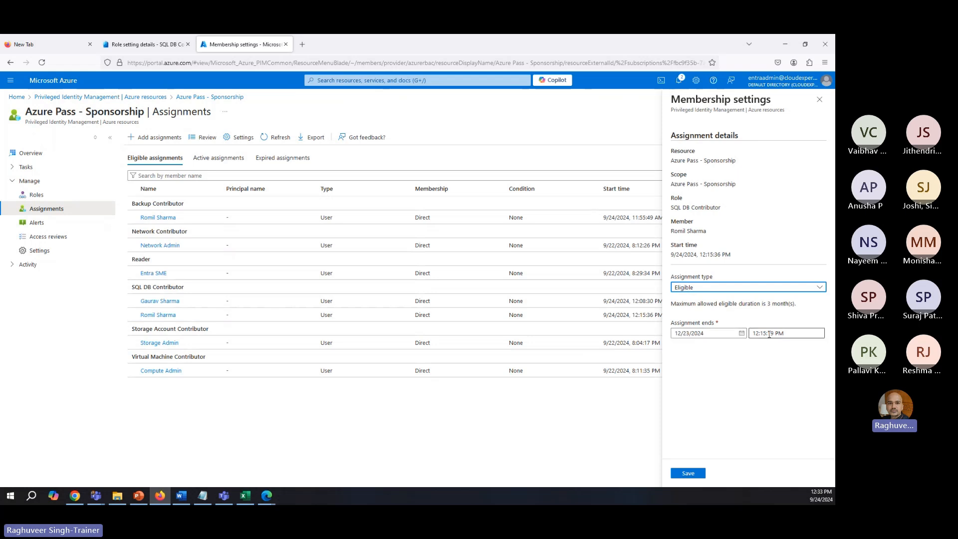
{"action": "left_click_drag", "start_coordinate": [767, 303], "coordinate": [776, 303]}
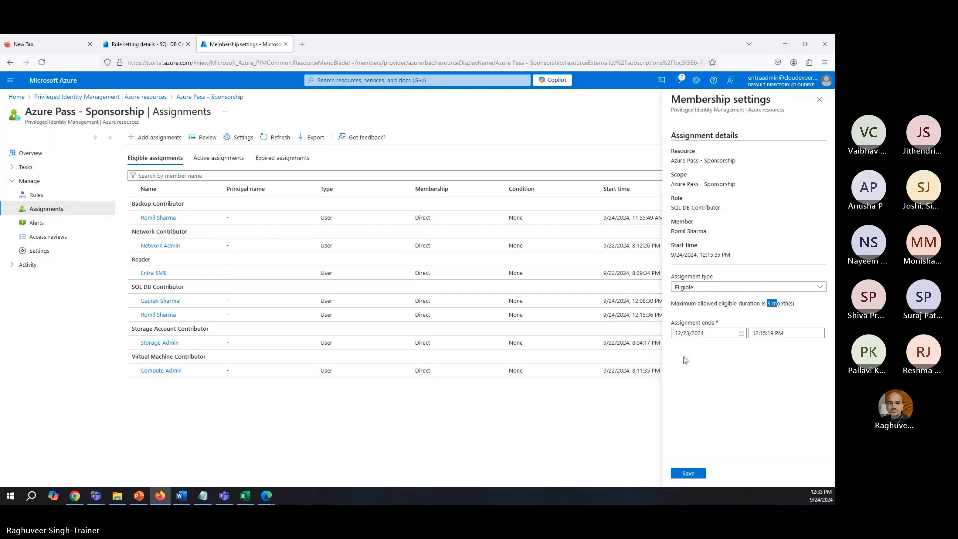
{"action": "left_click", "coordinate": [701, 288]}
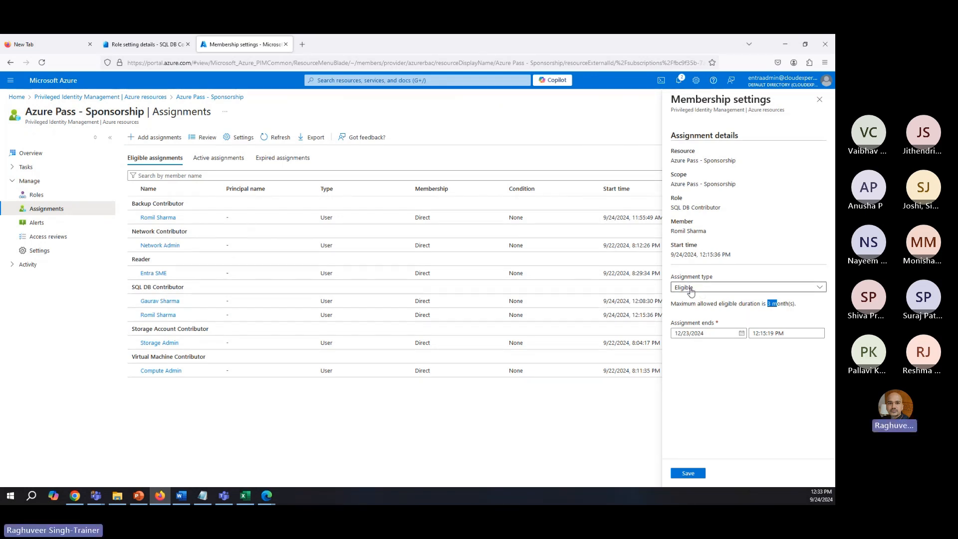
{"action": "left_click", "coordinate": [683, 312]}
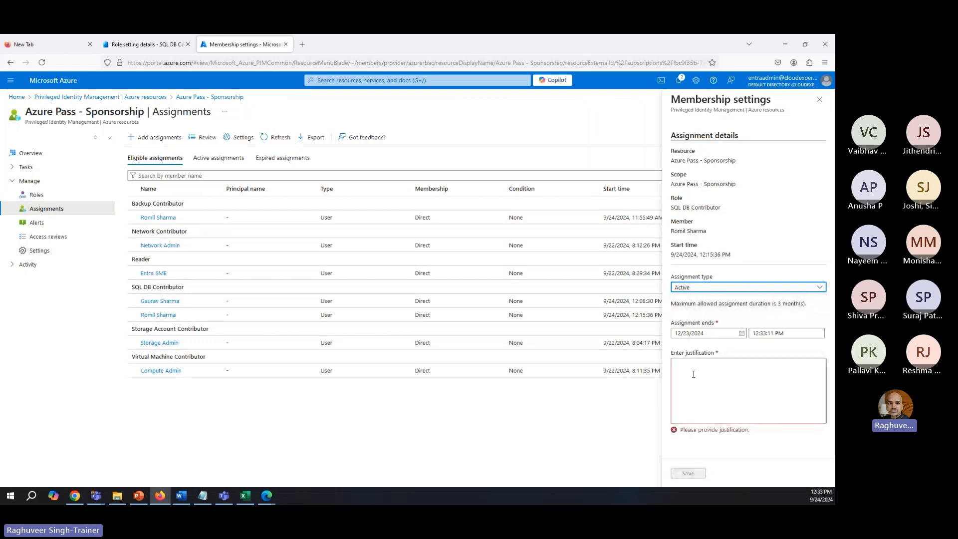
{"action": "left_click", "coordinate": [686, 377]}
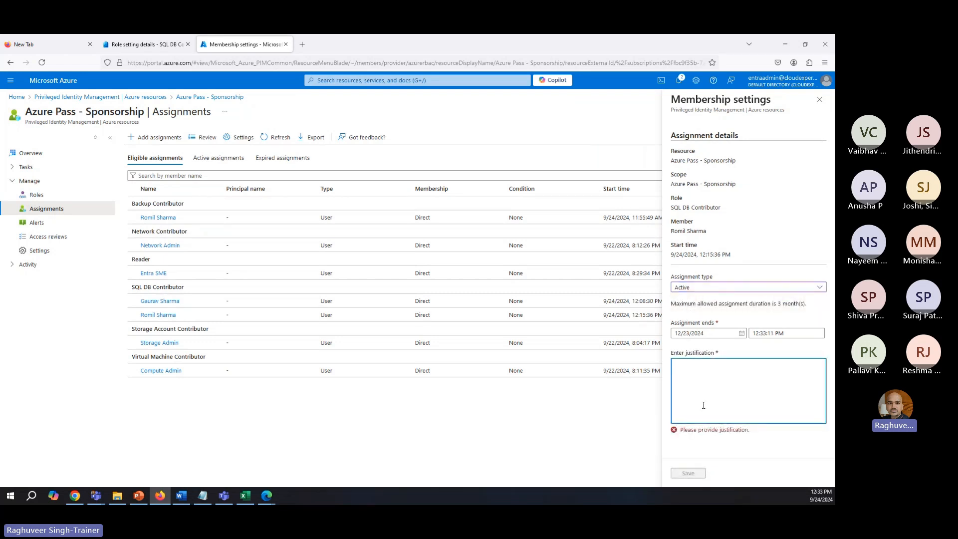
{"action": "left_click", "coordinate": [818, 99]}
{"action": "left_click", "coordinate": [459, 295]}
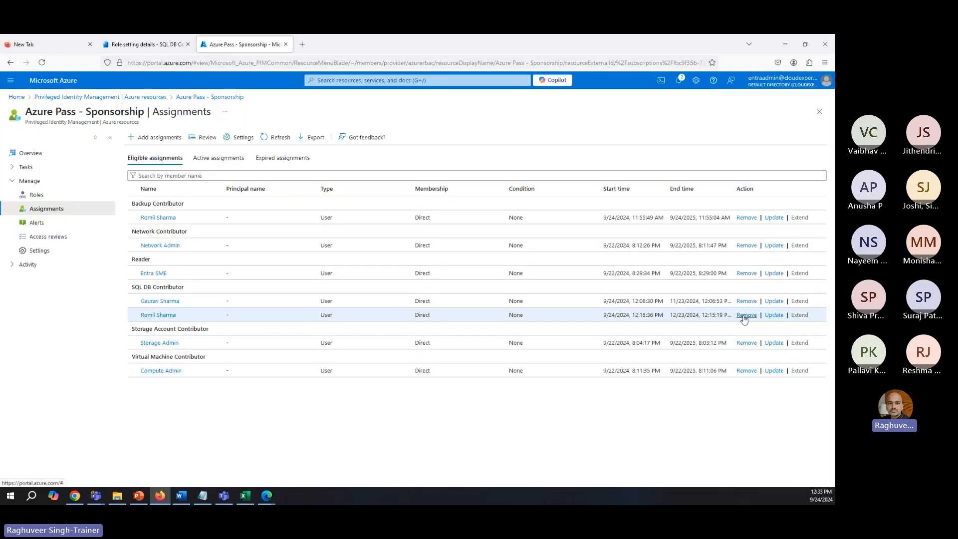
{"action": "left_click", "coordinate": [745, 315]}
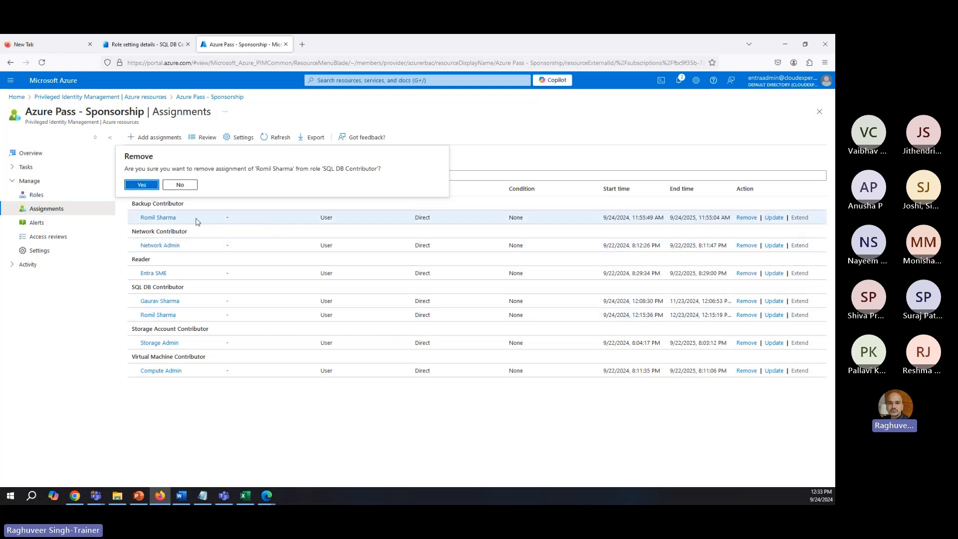
{"action": "left_click", "coordinate": [178, 185]}
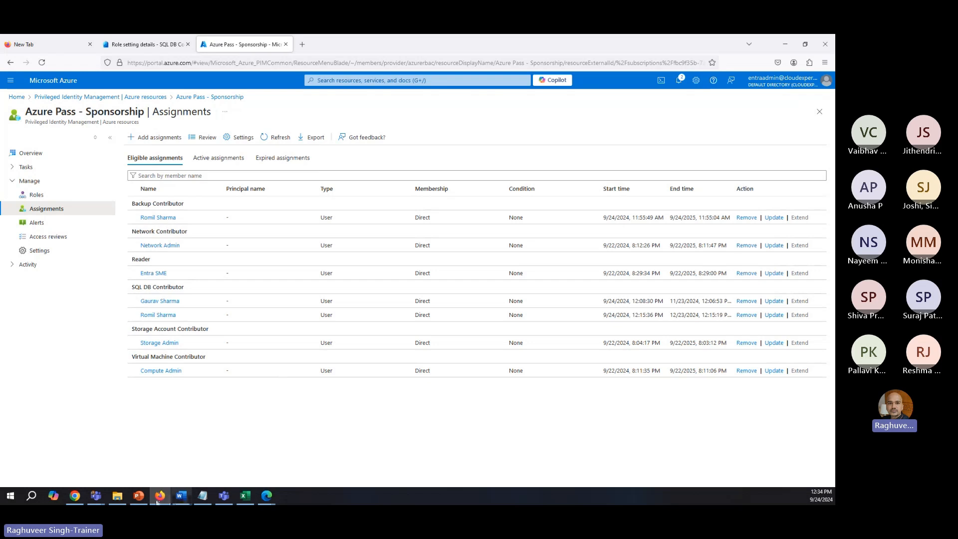
Check the InPrivate SQL databases window, minimize it, and open the subscription's PIM role settings.
{"action": "left_click", "coordinate": [267, 501]}
{"action": "left_click", "coordinate": [298, 454]}
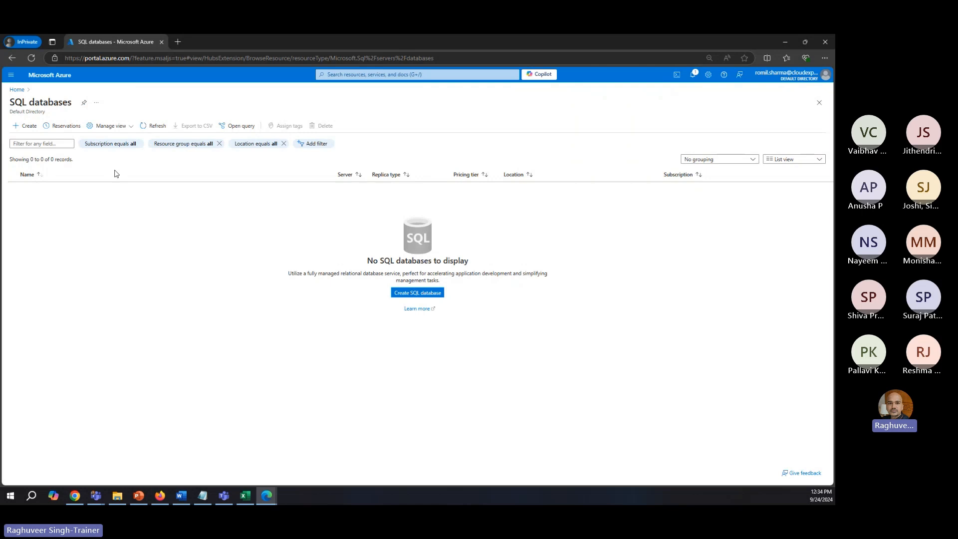
{"action": "left_click", "coordinate": [784, 42]}
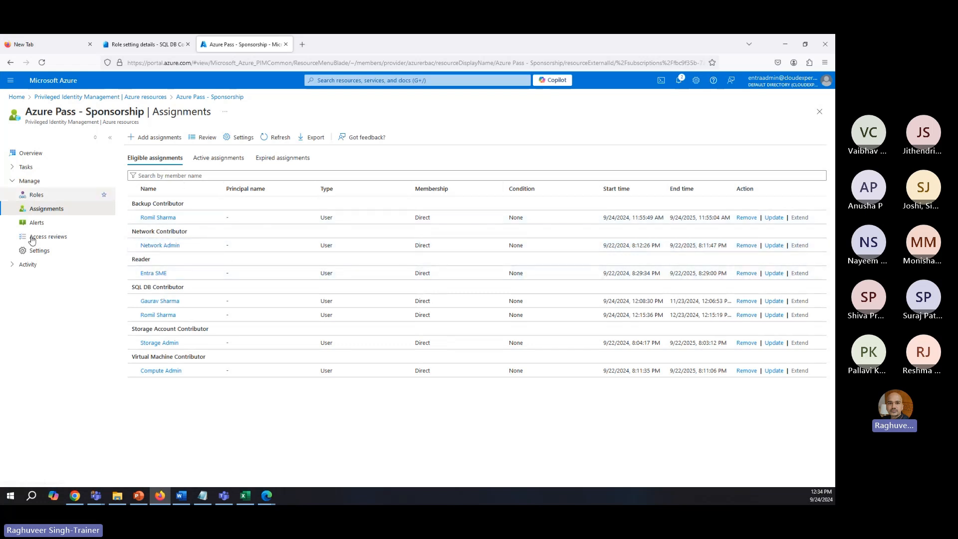
{"action": "left_click", "coordinate": [38, 255]}
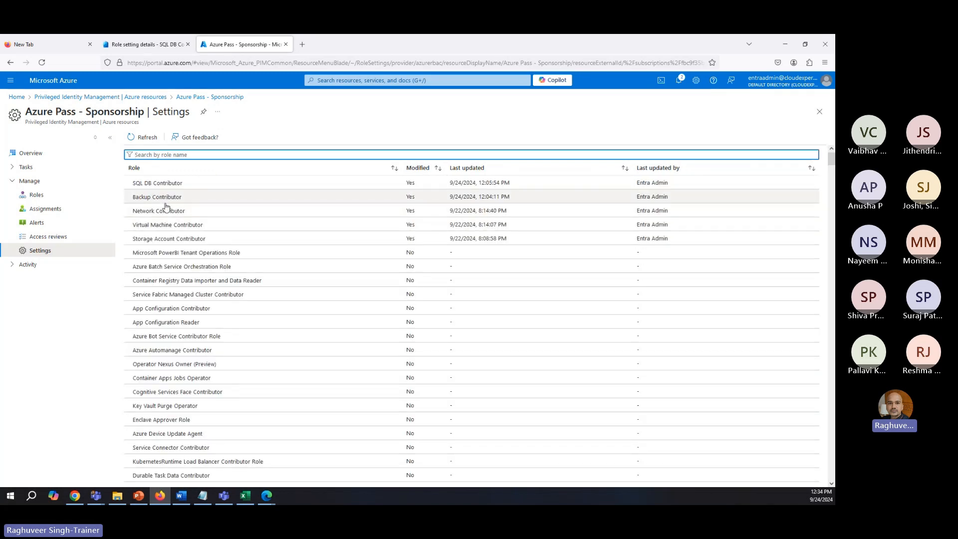
Review the Network, Storage Account and SQL DB Contributor role settings.
{"action": "left_click", "coordinate": [164, 211]}
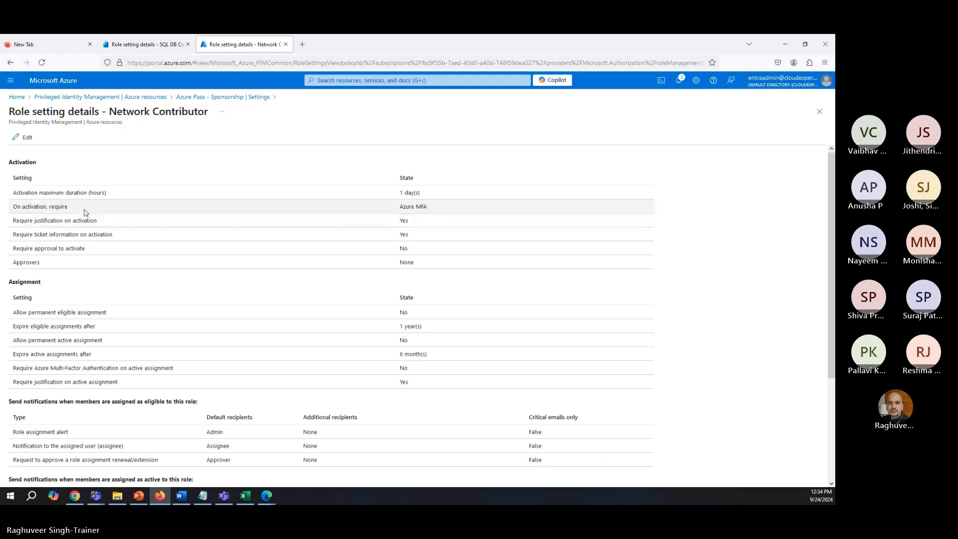
{"action": "left_click", "coordinate": [819, 112]}
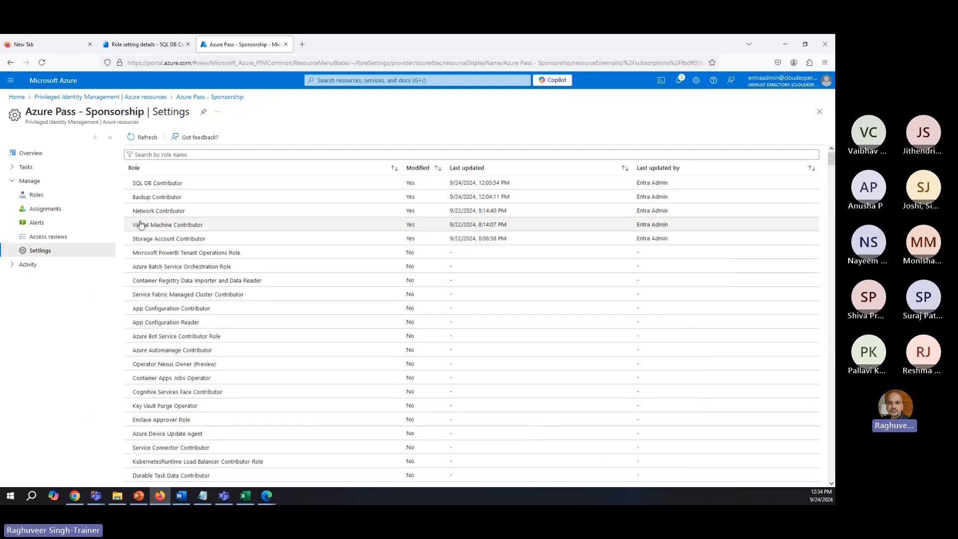
{"action": "left_click", "coordinate": [160, 239]}
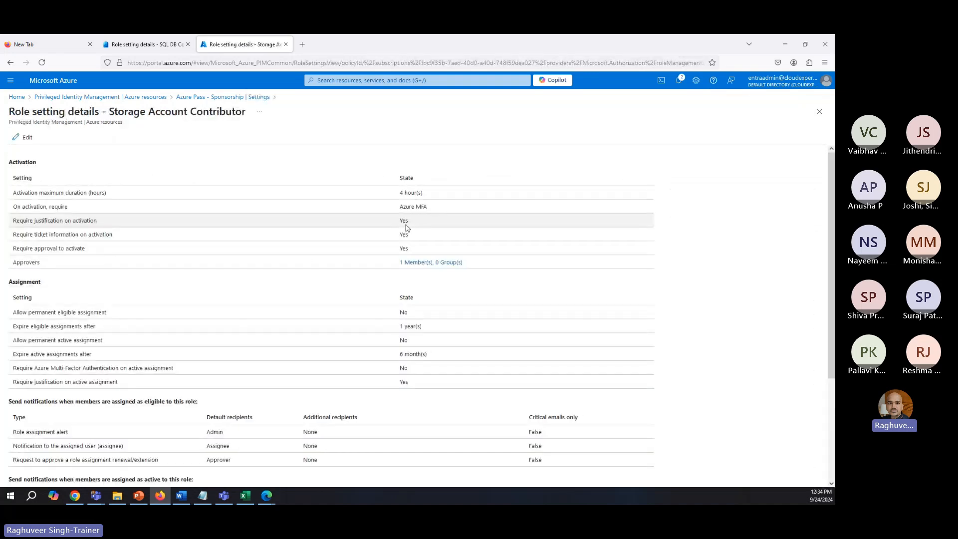
{"action": "left_click", "coordinate": [819, 111]}
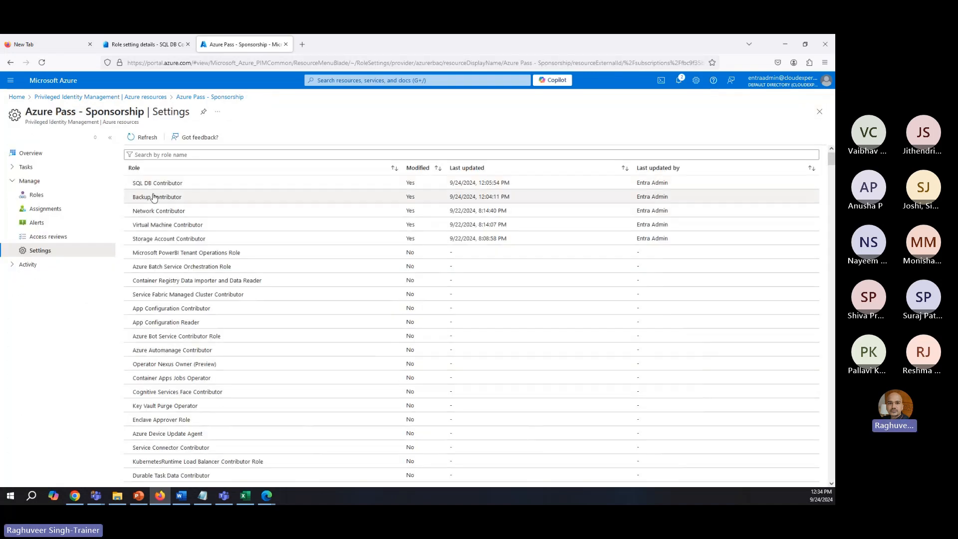
{"action": "left_click", "coordinate": [159, 185]}
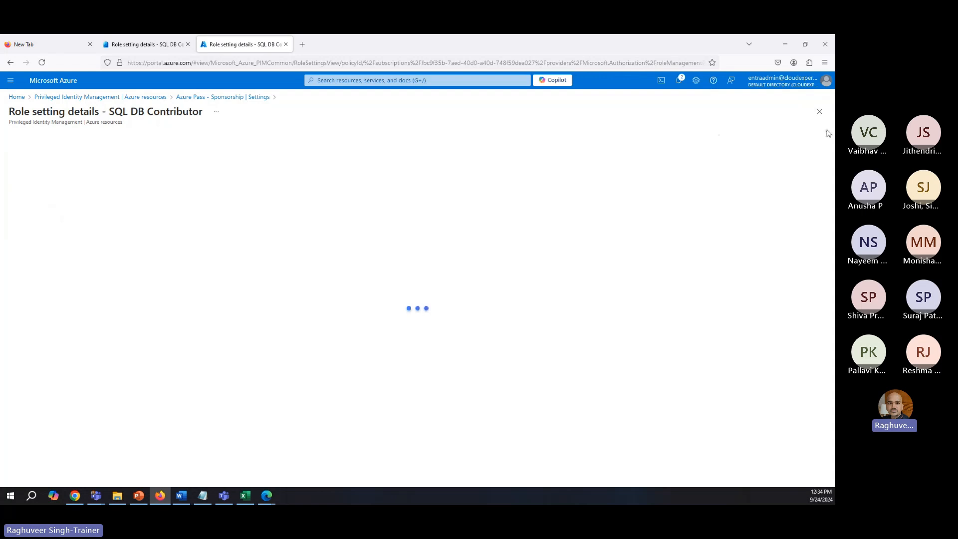
{"action": "left_click", "coordinate": [819, 112]}
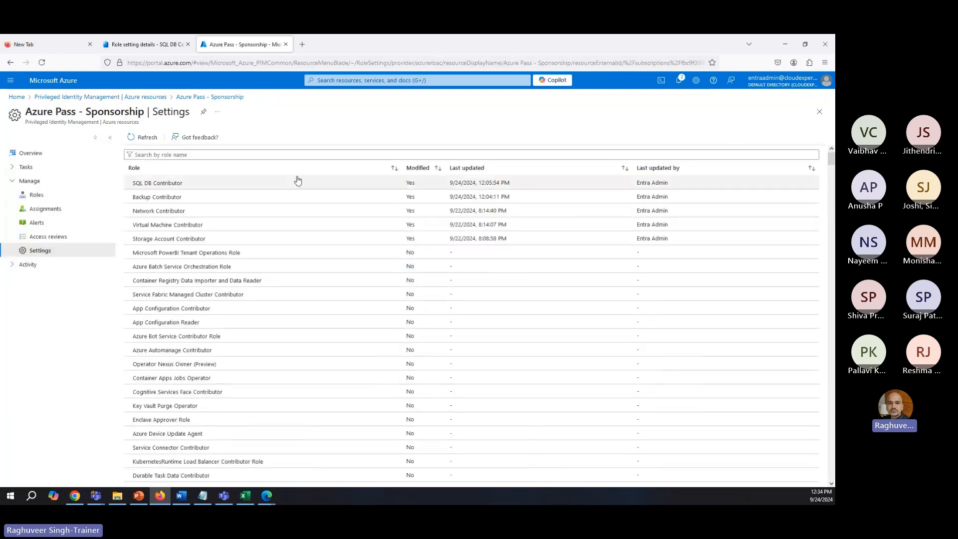
Review Virtual Machine Contributor settings, emphasizing activation requirement None and Approvers, then go to Roles.
{"action": "left_click", "coordinate": [156, 226]}
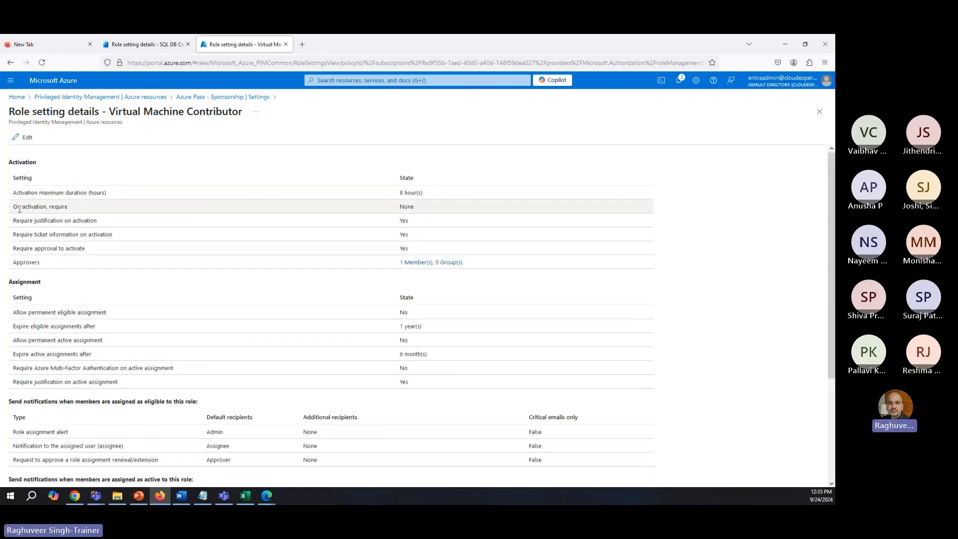
{"action": "left_click_drag", "start_coordinate": [20, 209], "coordinate": [427, 212]}
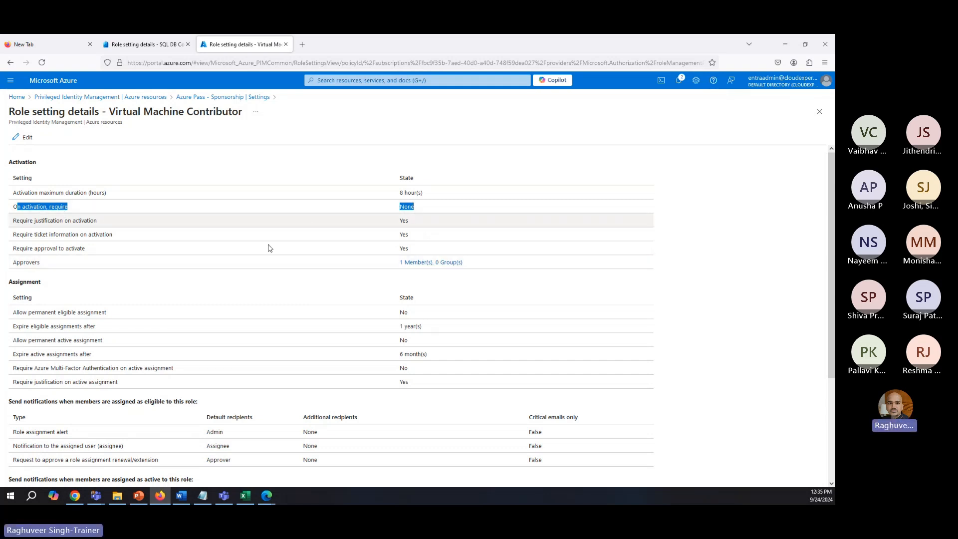
{"action": "double_click", "coordinate": [28, 262]}
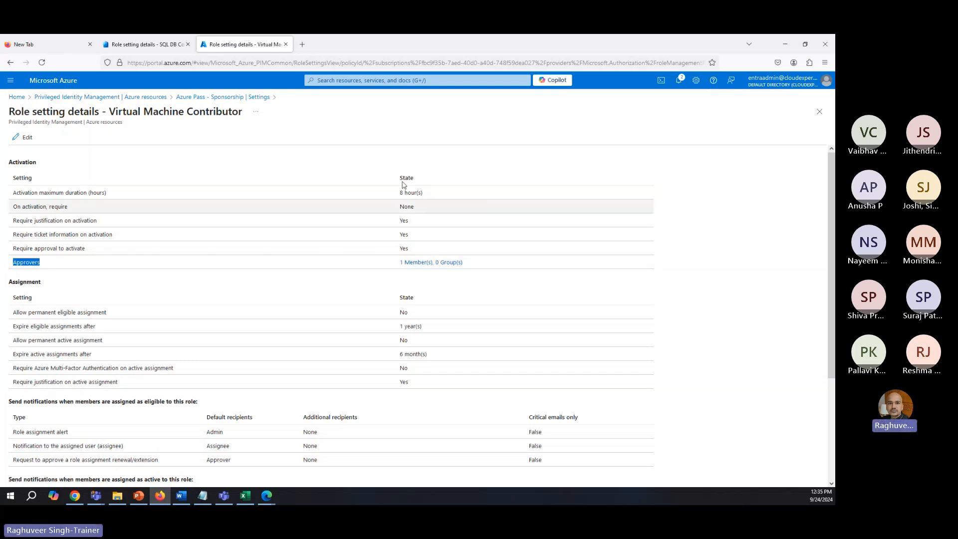
{"action": "left_click", "coordinate": [819, 111]}
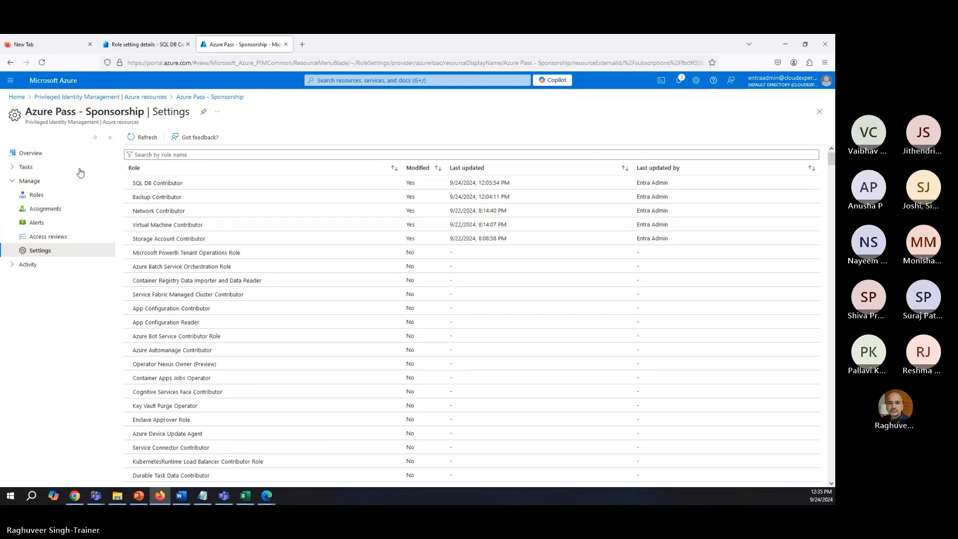
{"action": "left_click", "coordinate": [37, 195]}
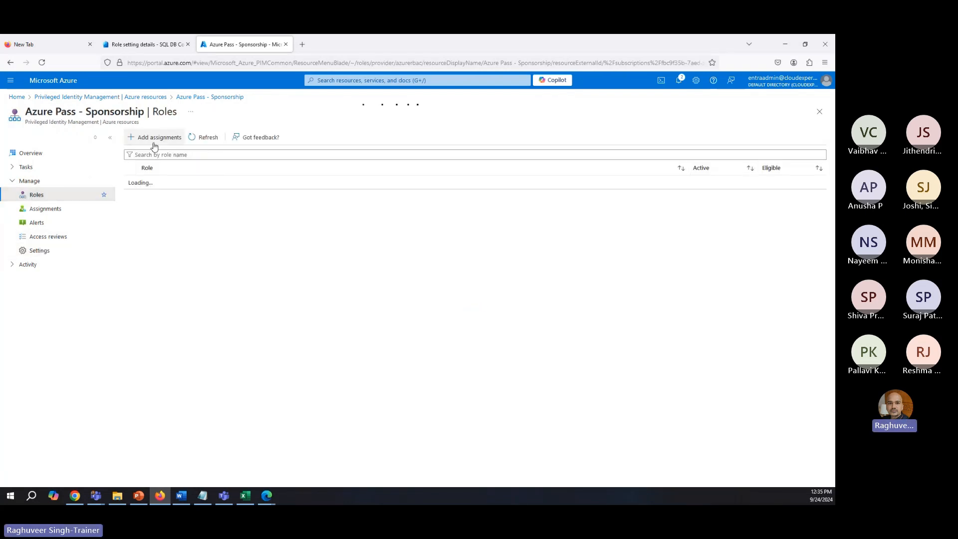
Assign the user Resource Policy Contributor as Eligible on Azure Pass - Sponsorship, 9/24/2024 to 9/24/2025.
{"action": "left_click", "coordinate": [153, 142]}
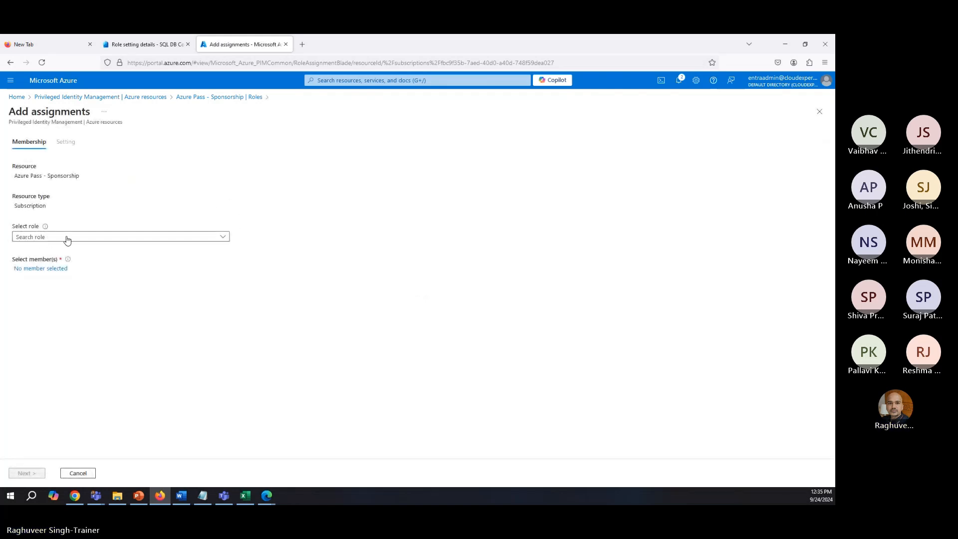
{"action": "left_click", "coordinate": [32, 242]}
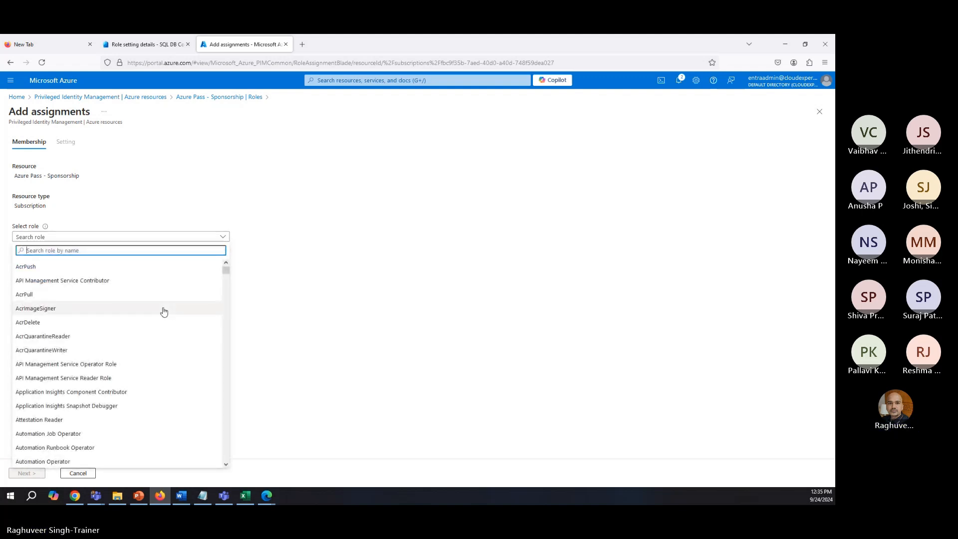
{"action": "type", "text": "pol"}
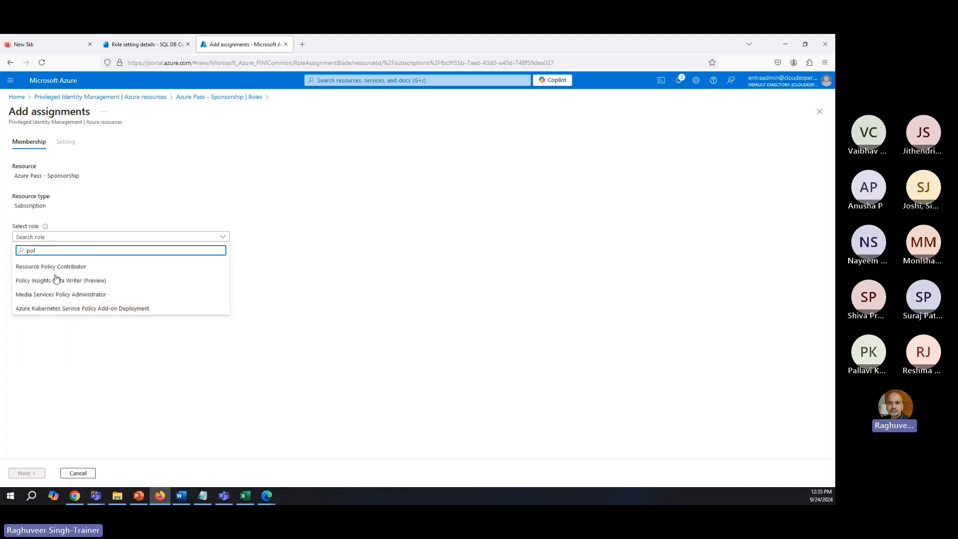
{"action": "left_click", "coordinate": [39, 267]}
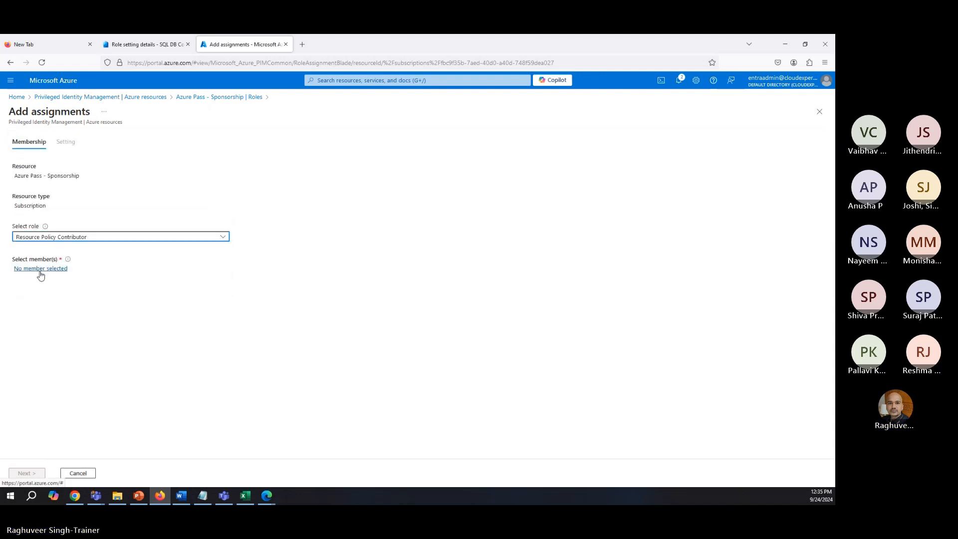
{"action": "left_click", "coordinate": [39, 269]}
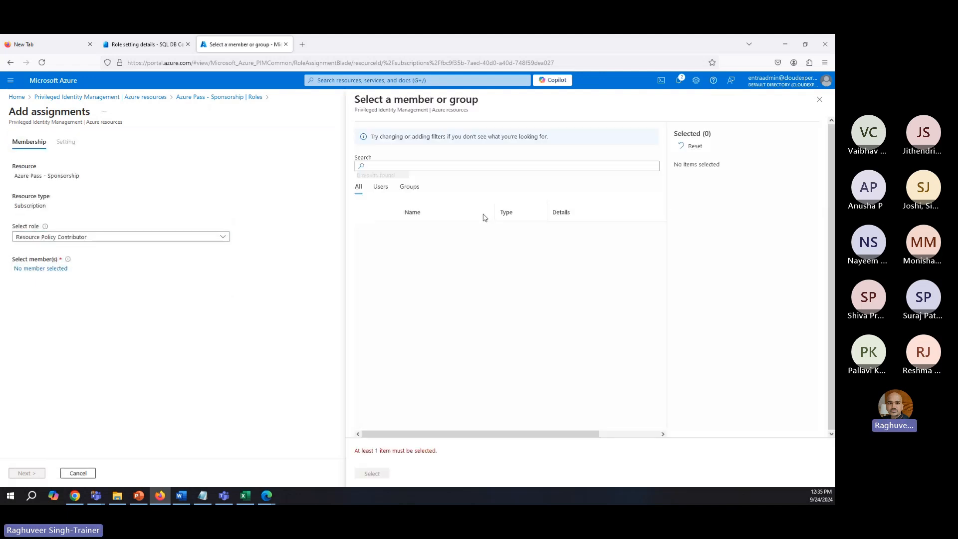
{"action": "type", "text": "romi"}
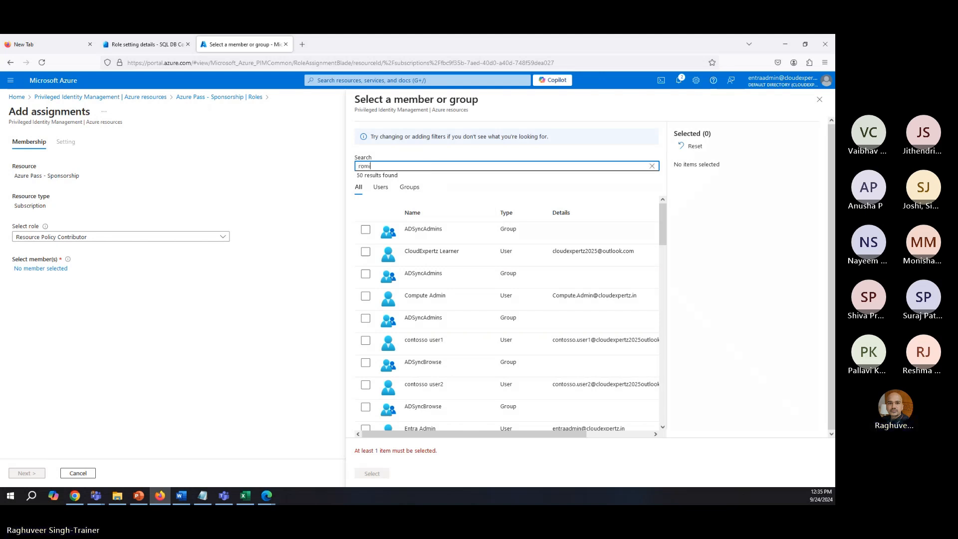
{"action": "type", "text": "l"}
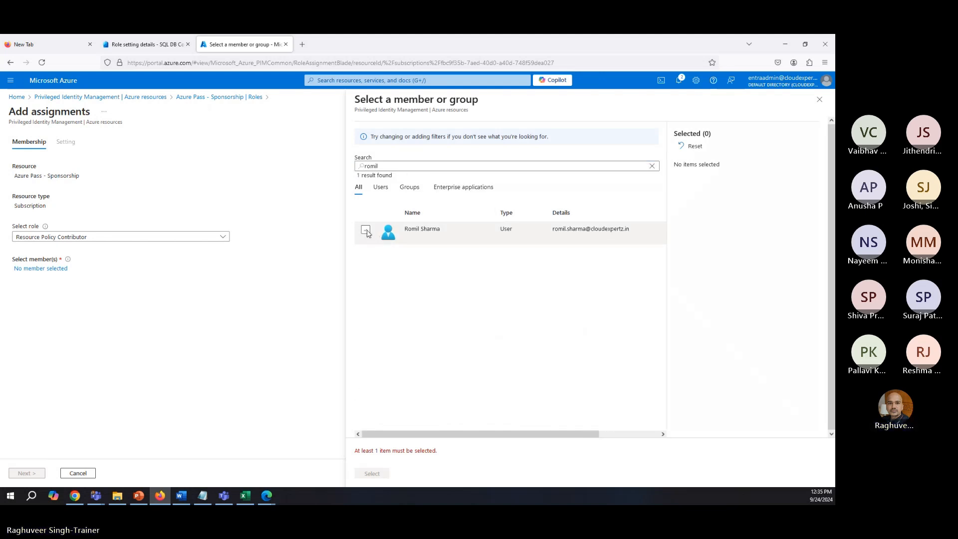
{"action": "left_click", "coordinate": [365, 229]}
{"action": "left_click", "coordinate": [371, 473]}
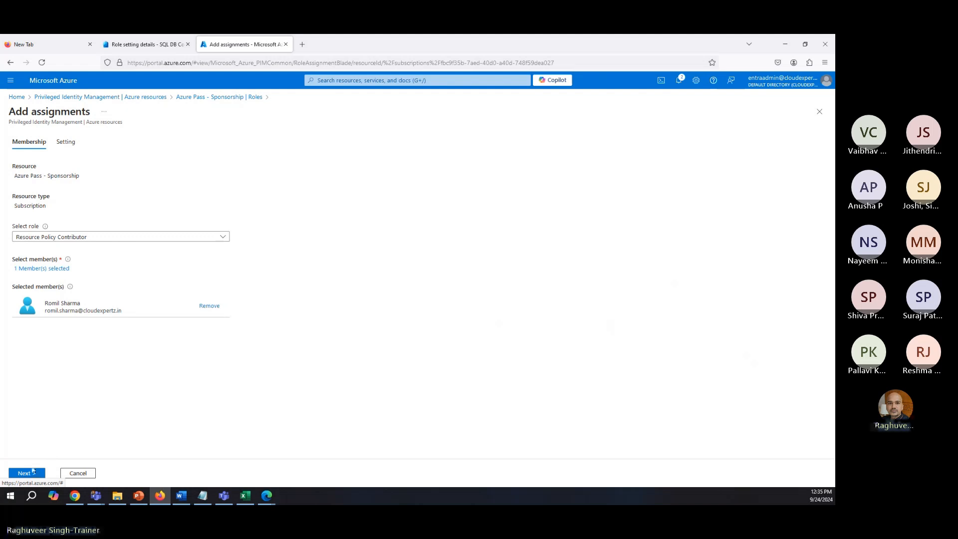
{"action": "left_click", "coordinate": [28, 472]}
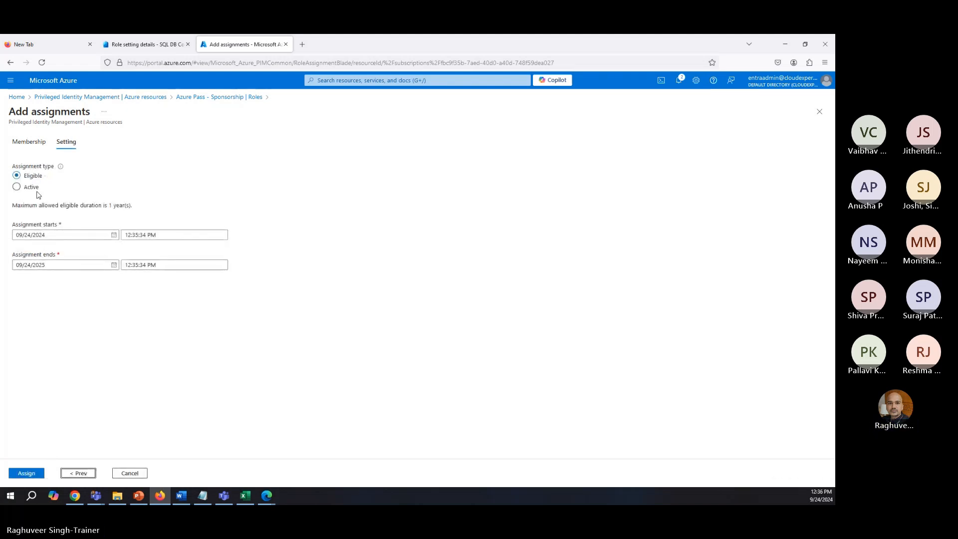
{"action": "left_click", "coordinate": [26, 472]}
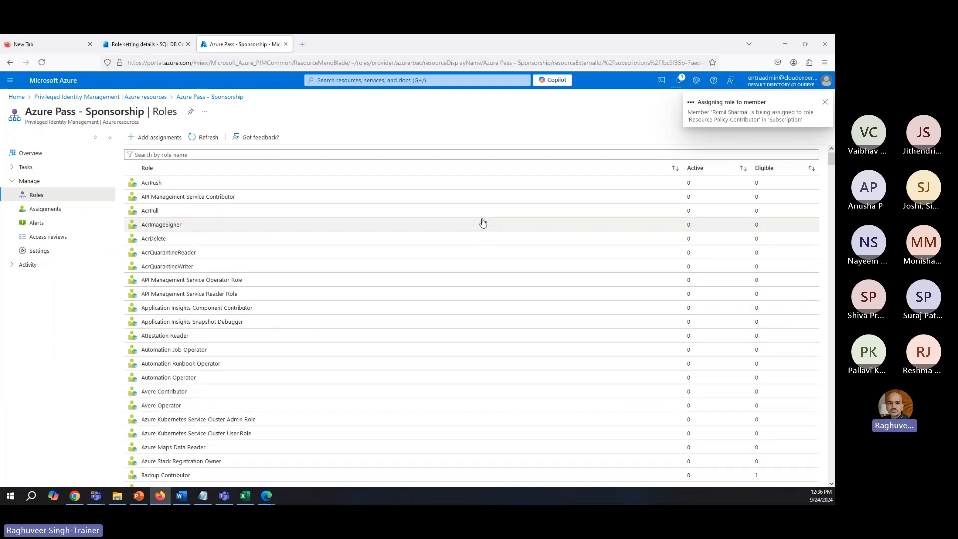
{"action": "left_click", "coordinate": [51, 212]}
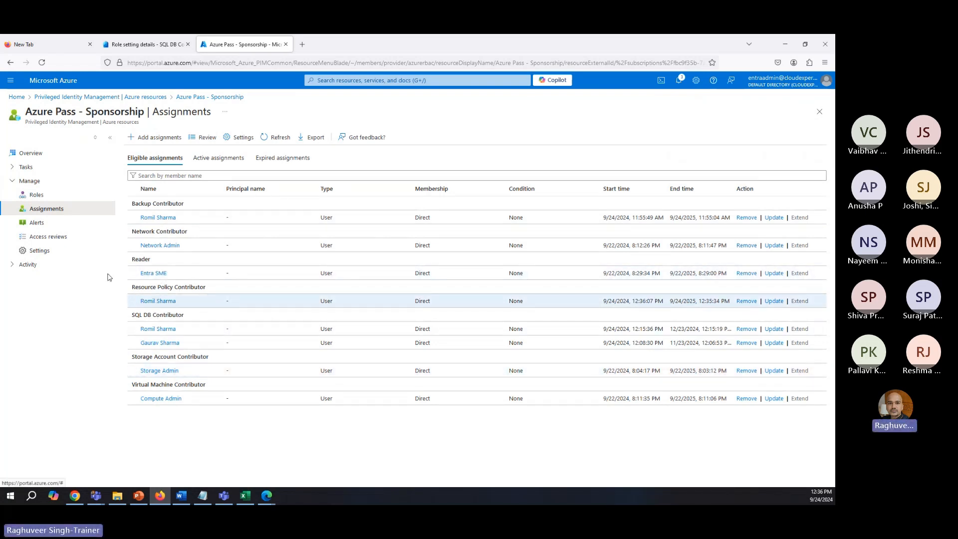
Reload Azure Pass - Sponsorship's role settings list, which shows five Modified roles.
{"action": "left_click", "coordinate": [39, 251]}
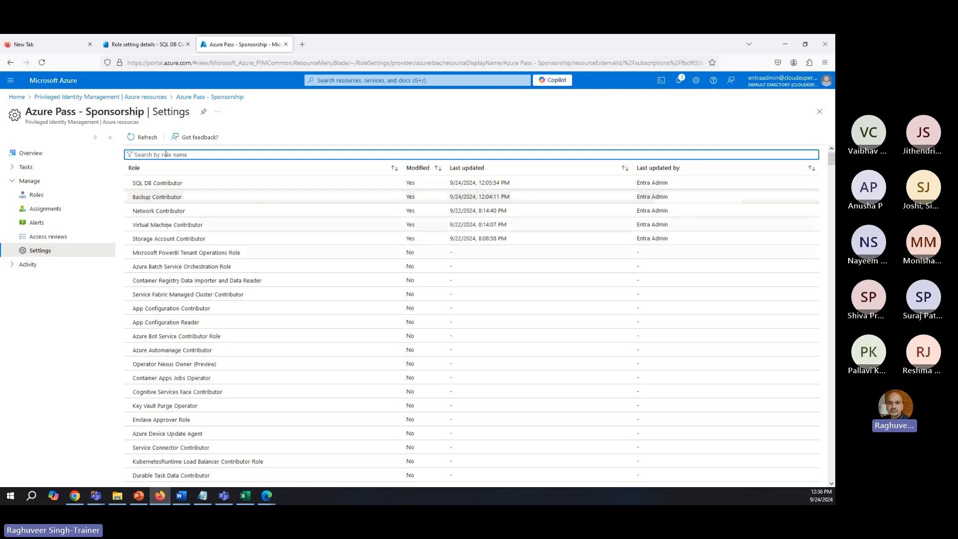
{"action": "left_click", "coordinate": [142, 136]}
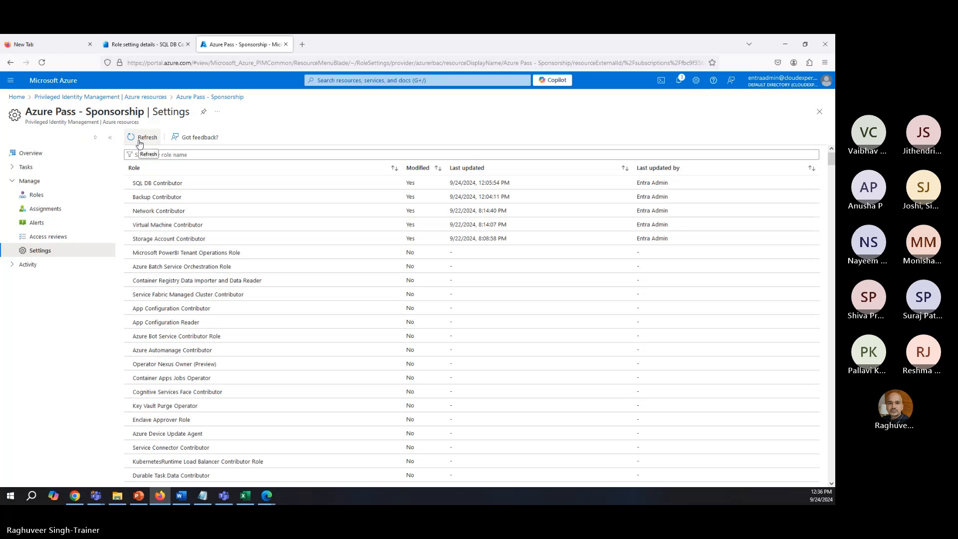
{"action": "left_click", "coordinate": [140, 141]}
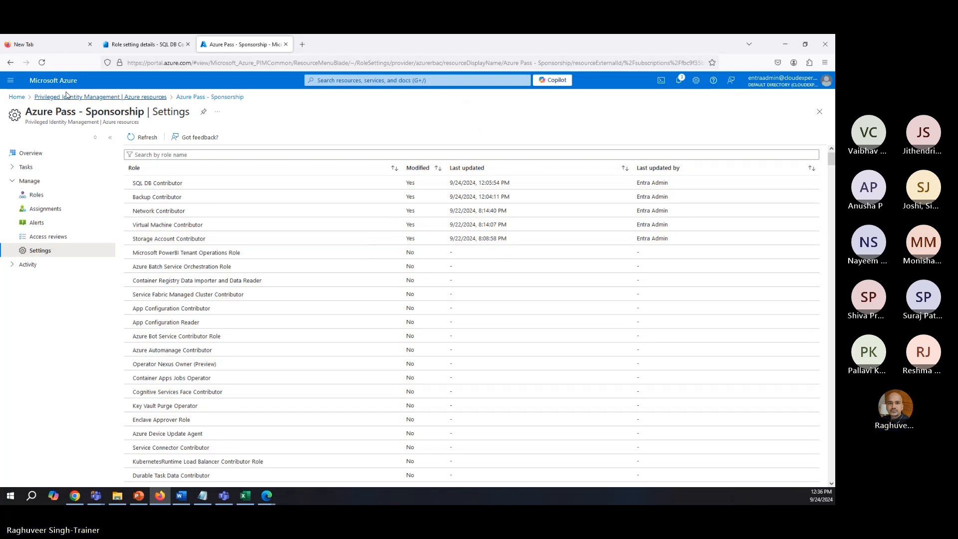
{"action": "left_click", "coordinate": [41, 62]}
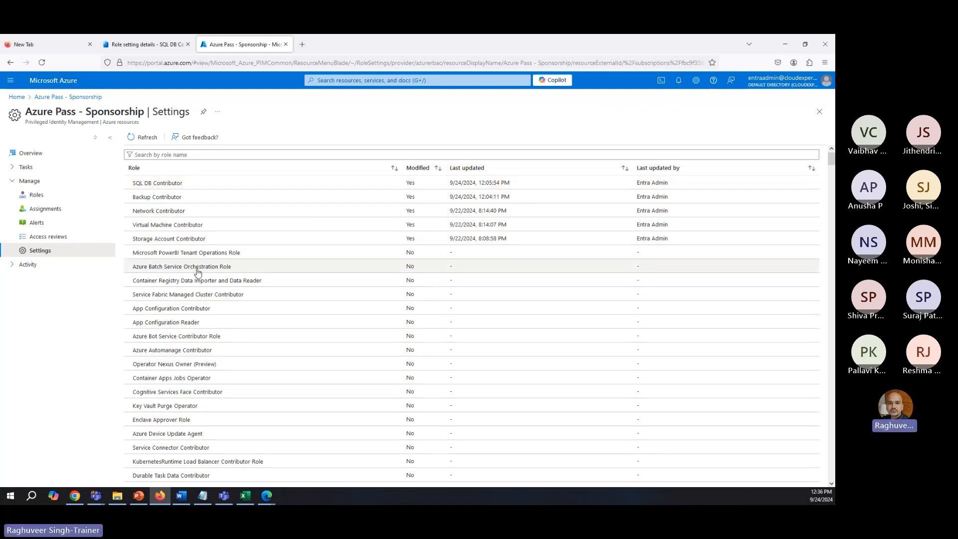
{"action": "scroll", "coordinate": [195, 279], "scroll_direction": "down", "scroll_amount": 15}
{"action": "scroll", "coordinate": [182, 186], "scroll_direction": "up", "scroll_amount": 15}
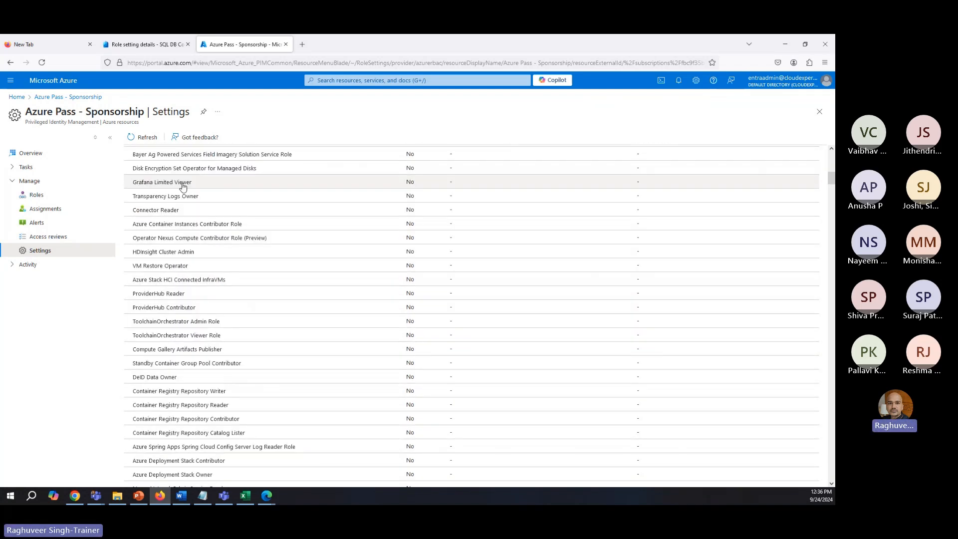
{"action": "left_click", "coordinate": [173, 154]}
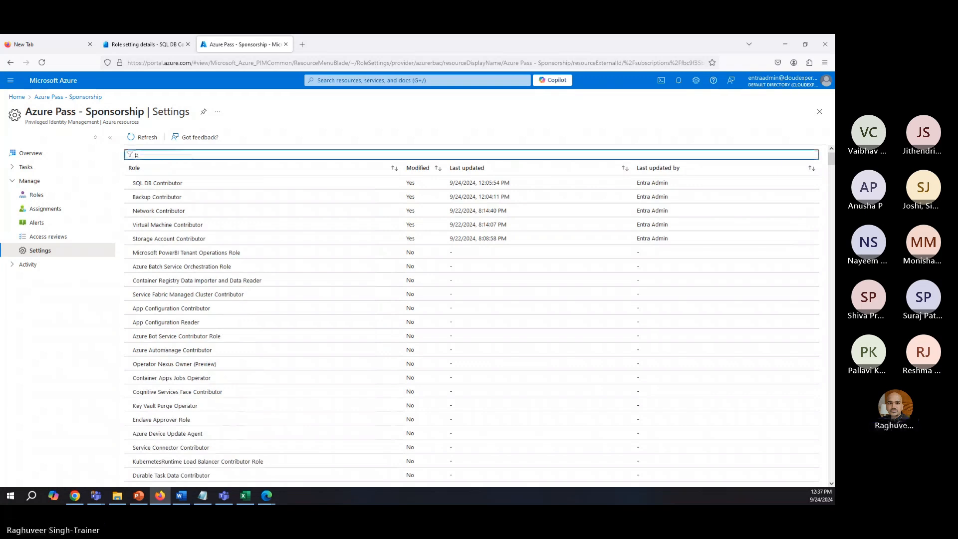
Make Resource Policy Contributor require ticket information on activation and save the settings.
{"action": "type", "text": "policy"}
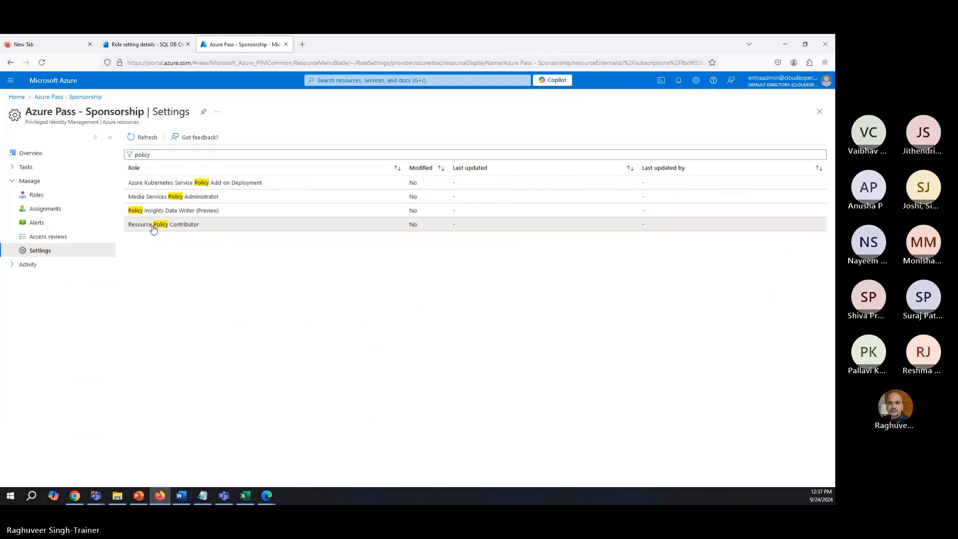
{"action": "left_click", "coordinate": [174, 228]}
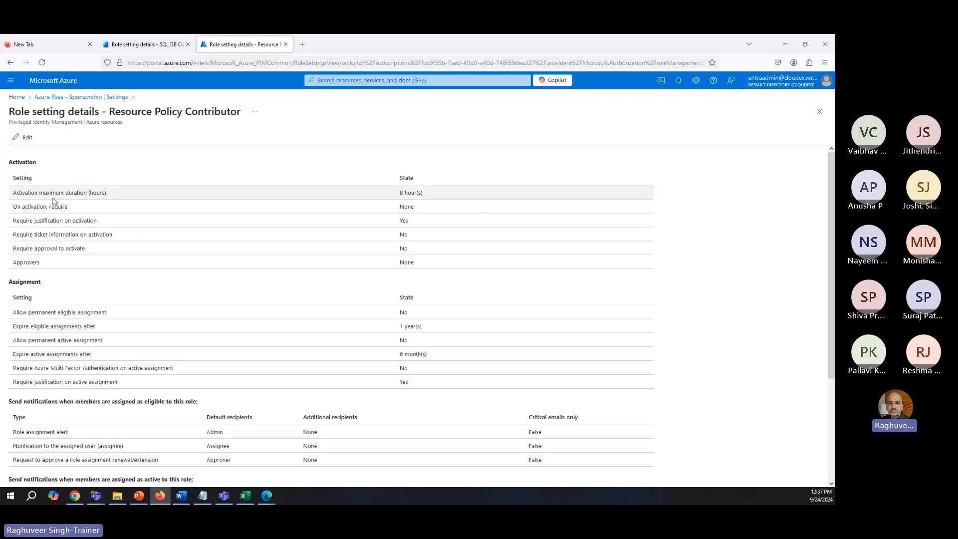
{"action": "left_click", "coordinate": [25, 142]}
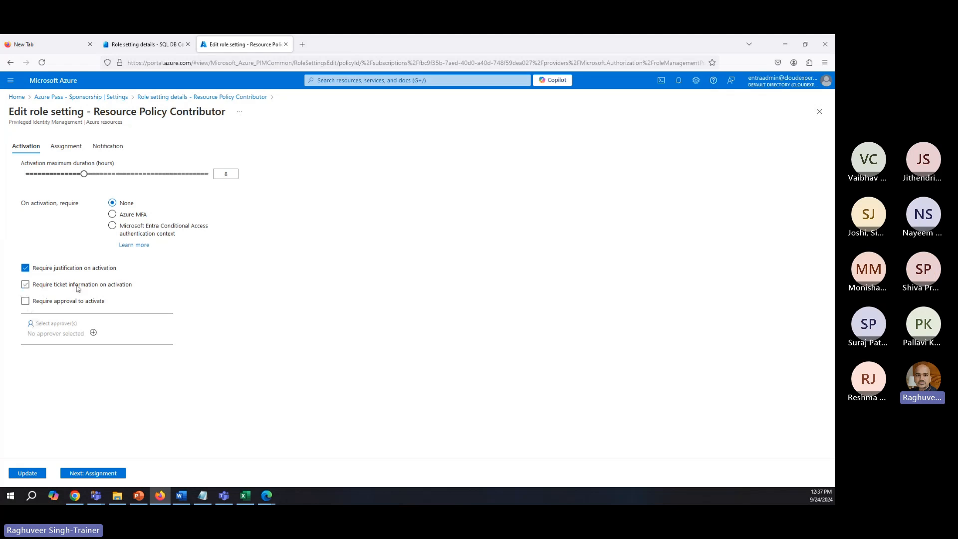
{"action": "left_click", "coordinate": [26, 285]}
{"action": "left_click", "coordinate": [82, 475]}
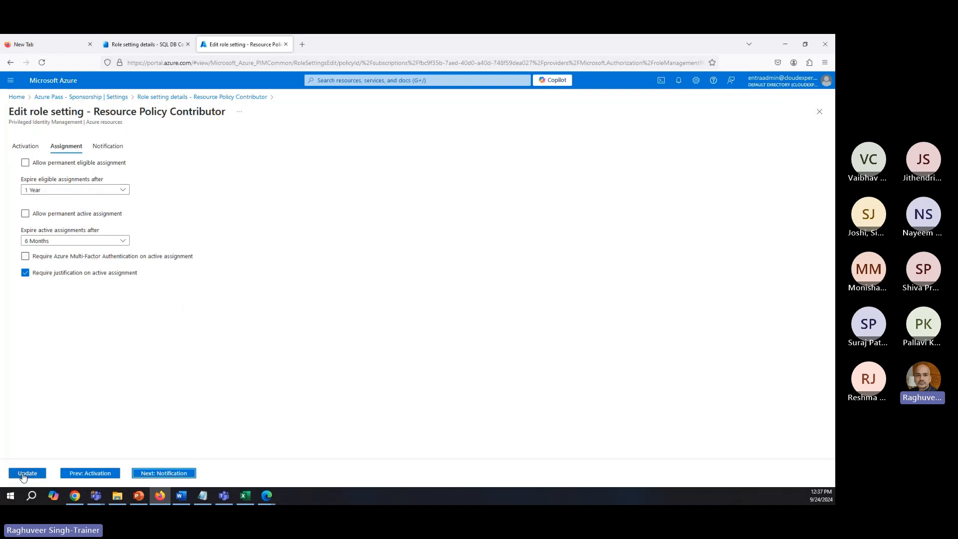
{"action": "left_click", "coordinate": [155, 473]}
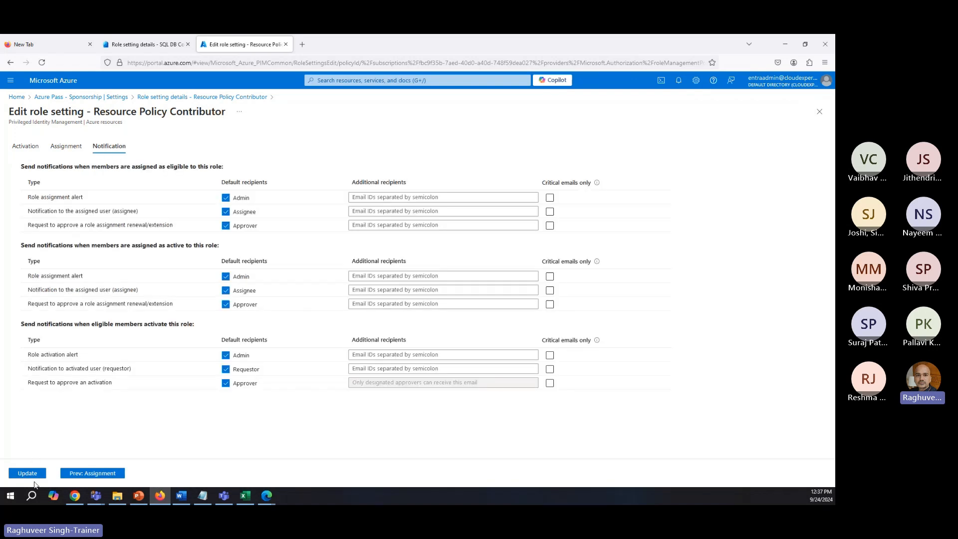
{"action": "left_click", "coordinate": [30, 473]}
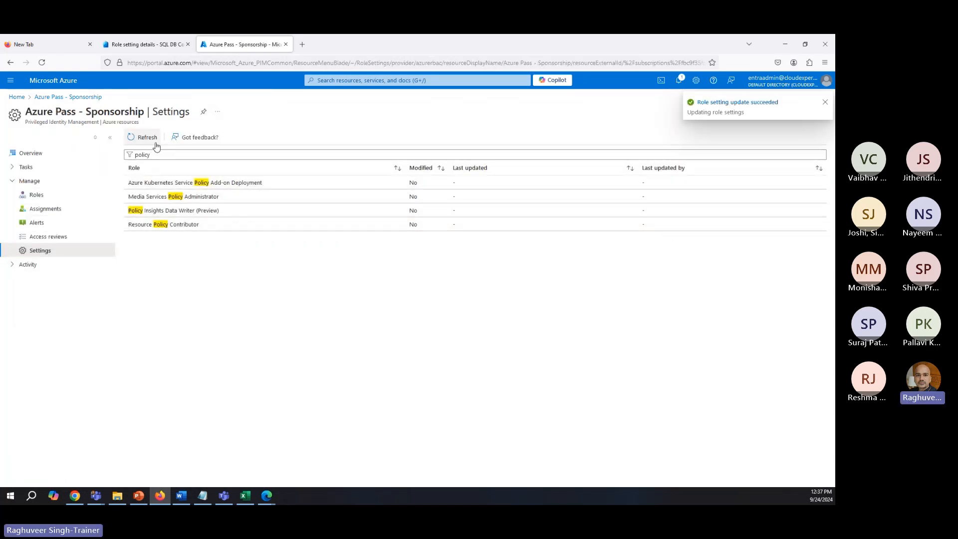
Clear the 'policy' filter, review the subscription's role assignments, then move to the requester's window.
{"action": "left_click_drag", "start_coordinate": [210, 156], "coordinate": [45, 154]}
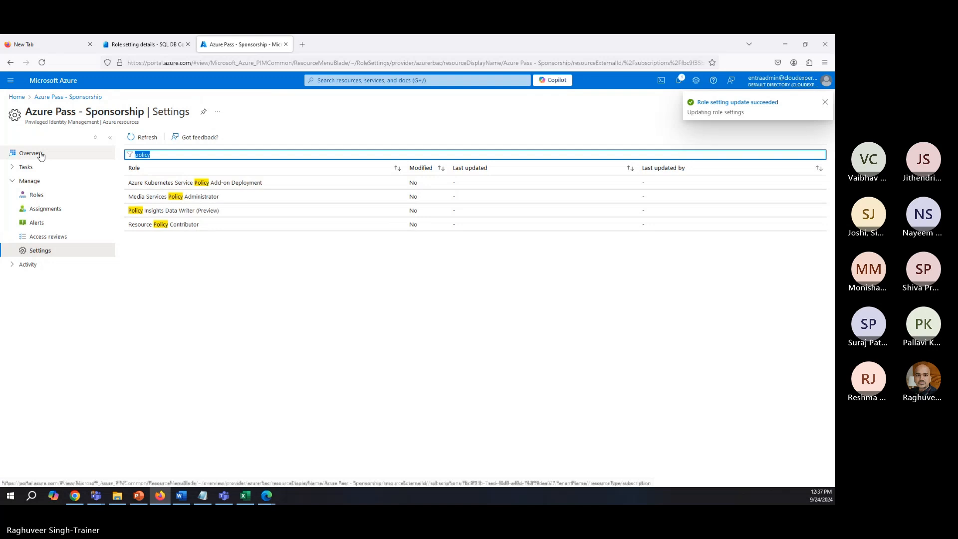
{"action": "key", "text": "BackSpace"}
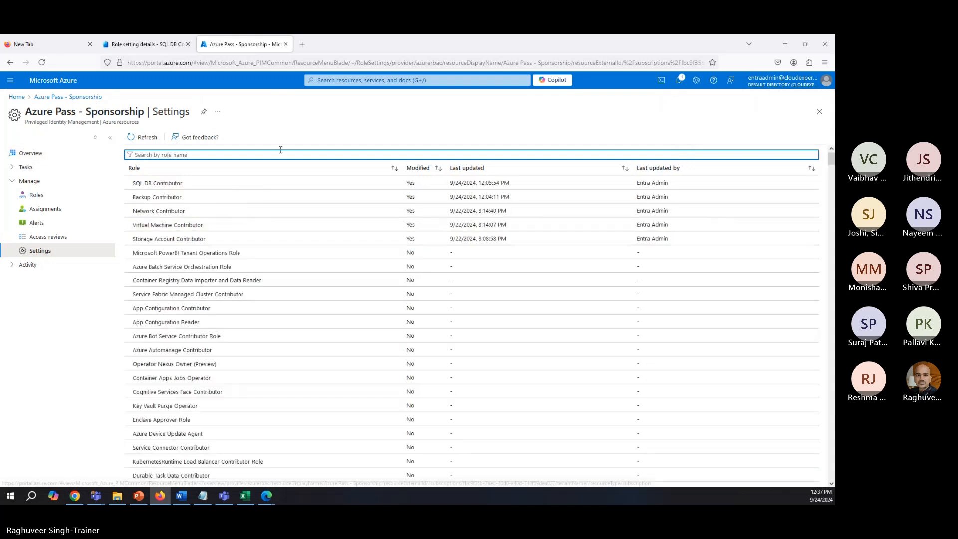
{"action": "left_click", "coordinate": [199, 202]}
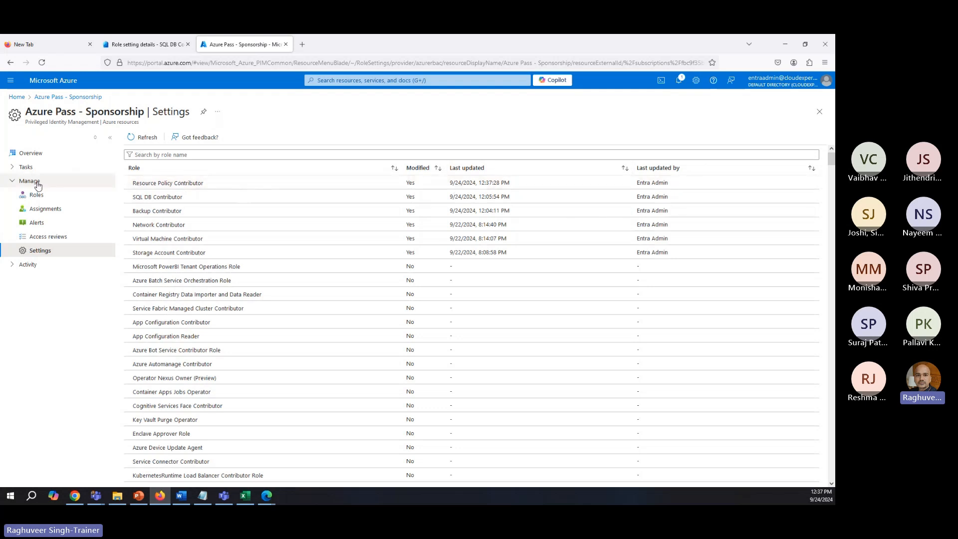
{"action": "left_click", "coordinate": [44, 208]}
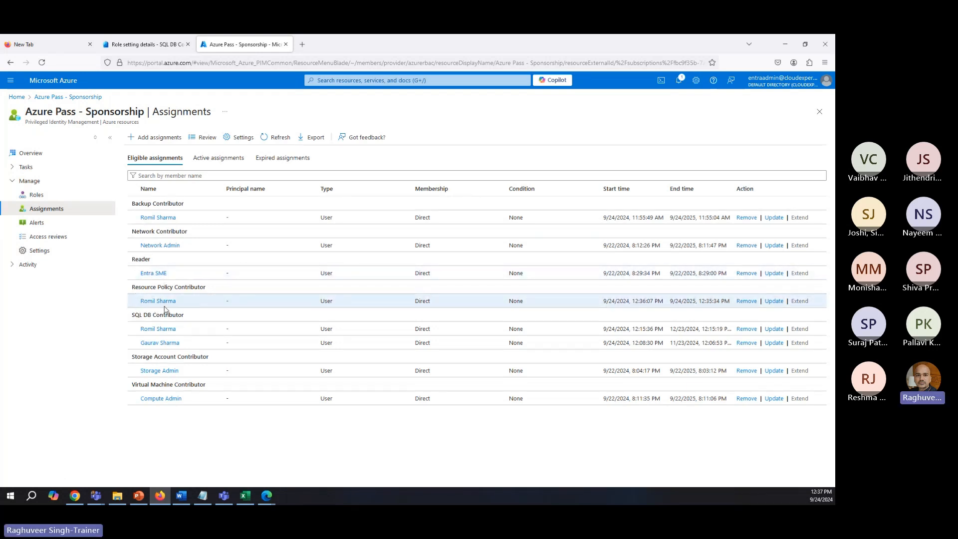
{"action": "mouse_move", "coordinate": [266, 496]}
{"action": "left_click", "coordinate": [313, 452]}
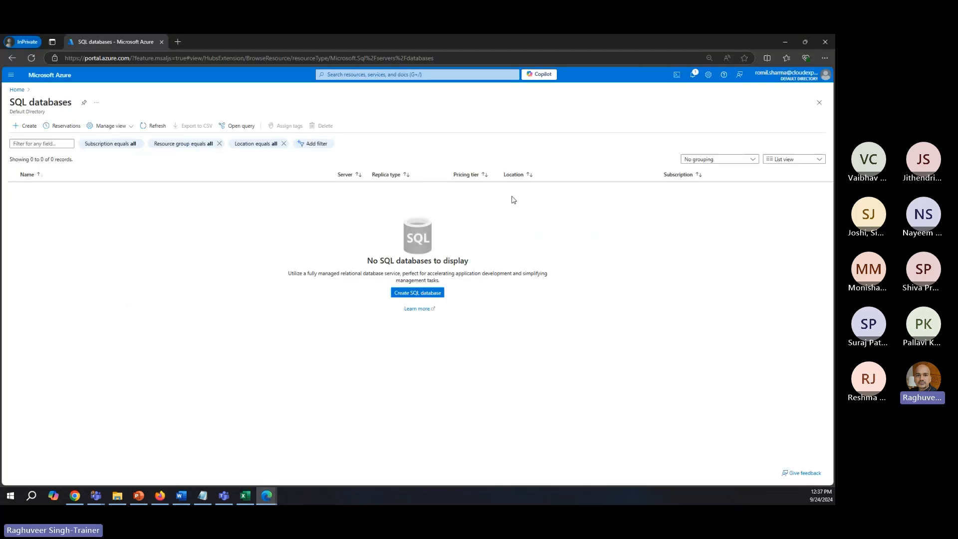
As the requester, open PIM My roles for Azure resources and start activating Resource Policy Contributor.
{"action": "left_click", "coordinate": [32, 58]}
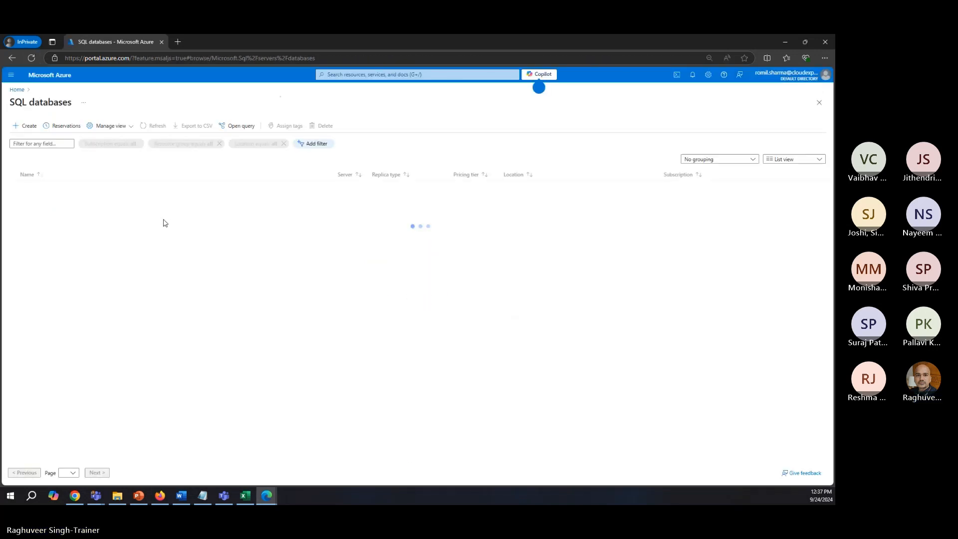
{"action": "left_click", "coordinate": [337, 75]}
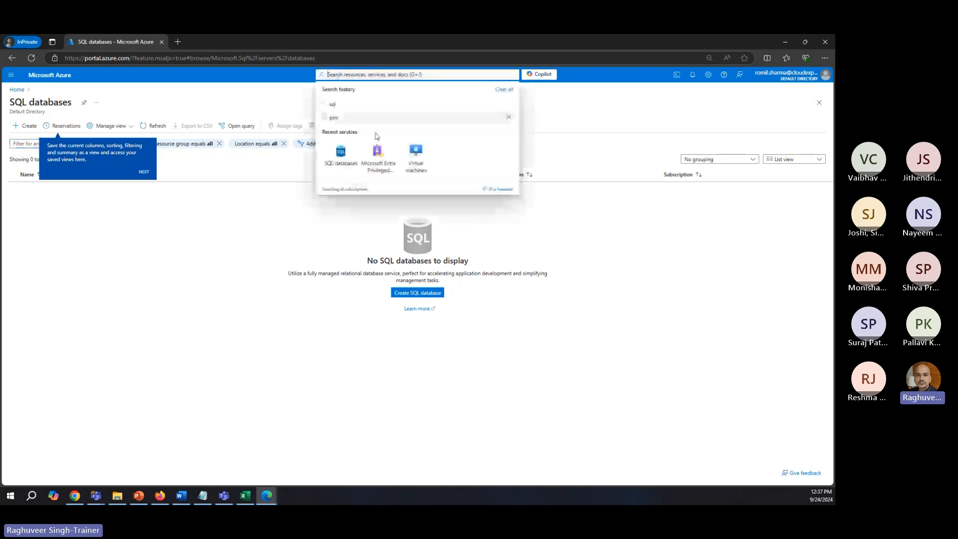
{"action": "left_click", "coordinate": [379, 145]}
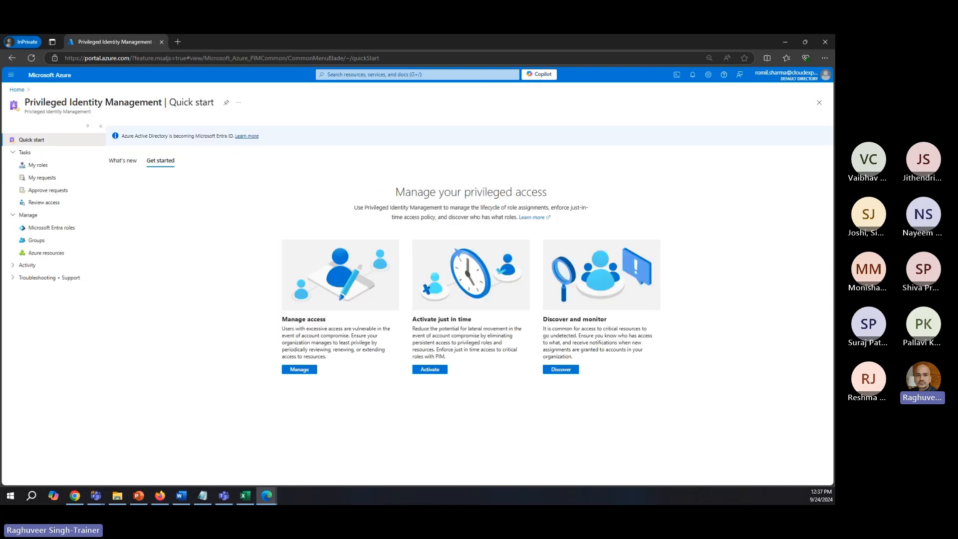
{"action": "left_click", "coordinate": [38, 165]}
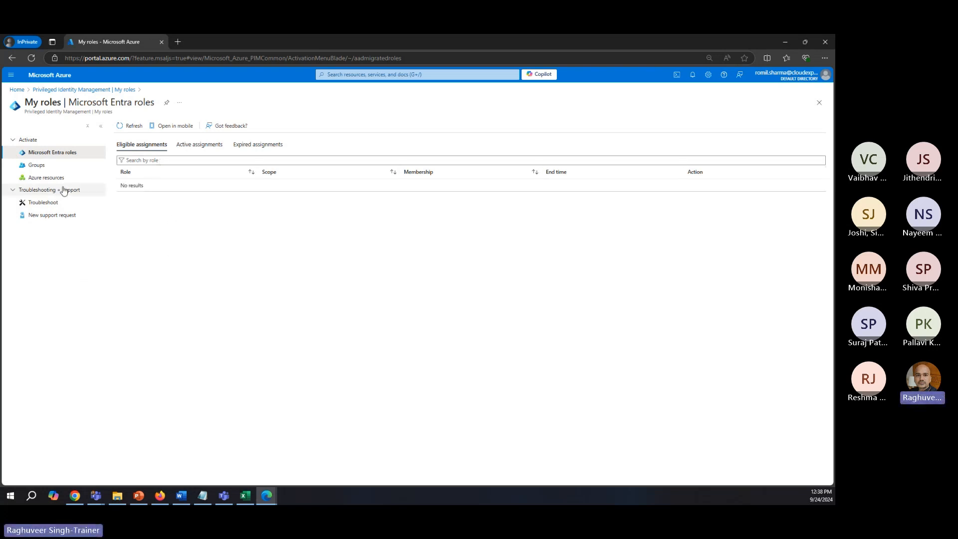
{"action": "left_click", "coordinate": [46, 178]}
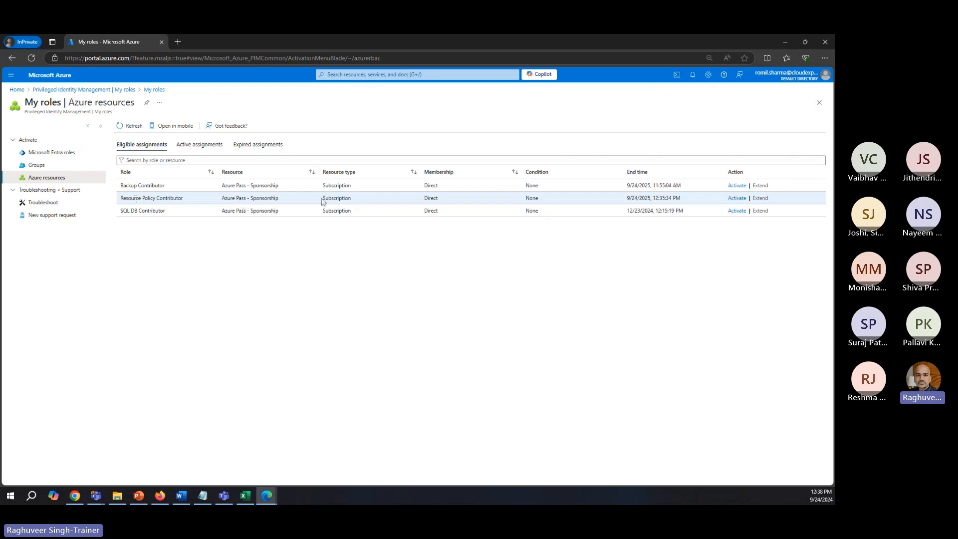
{"action": "left_click", "coordinate": [737, 199]}
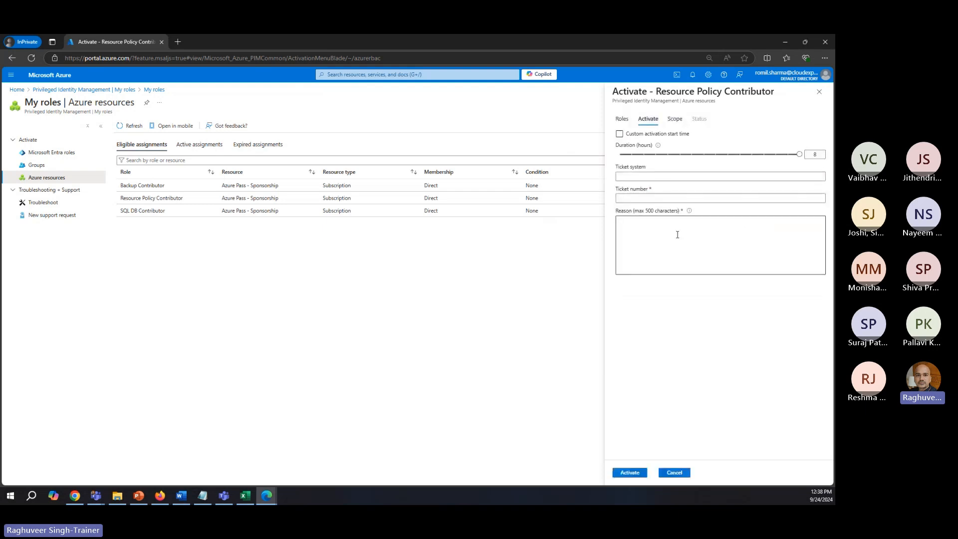
Set the activation duration to 3 hours with ticket system 'BMC Remedy'.
{"action": "left_click", "coordinate": [635, 177]}
{"action": "left_click", "coordinate": [683, 155]}
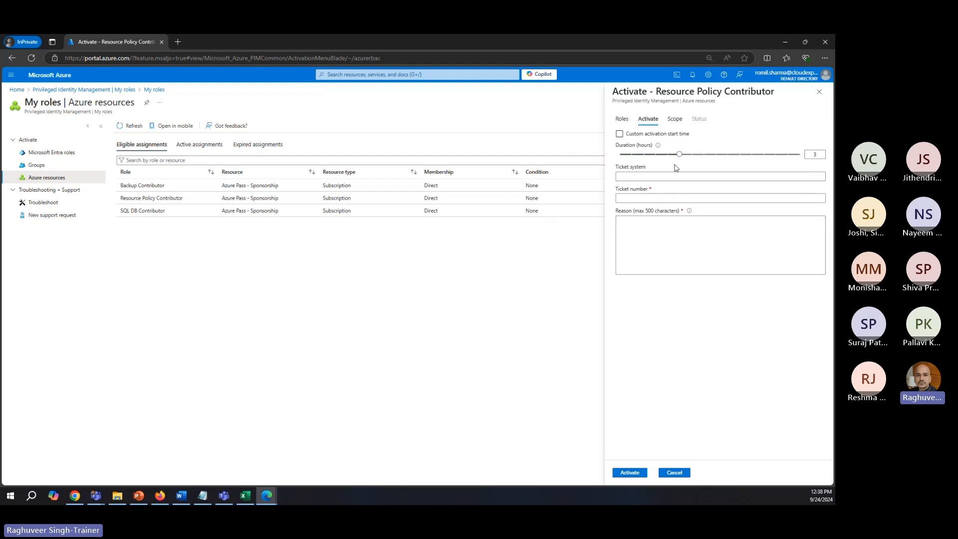
{"action": "left_click", "coordinate": [634, 177]}
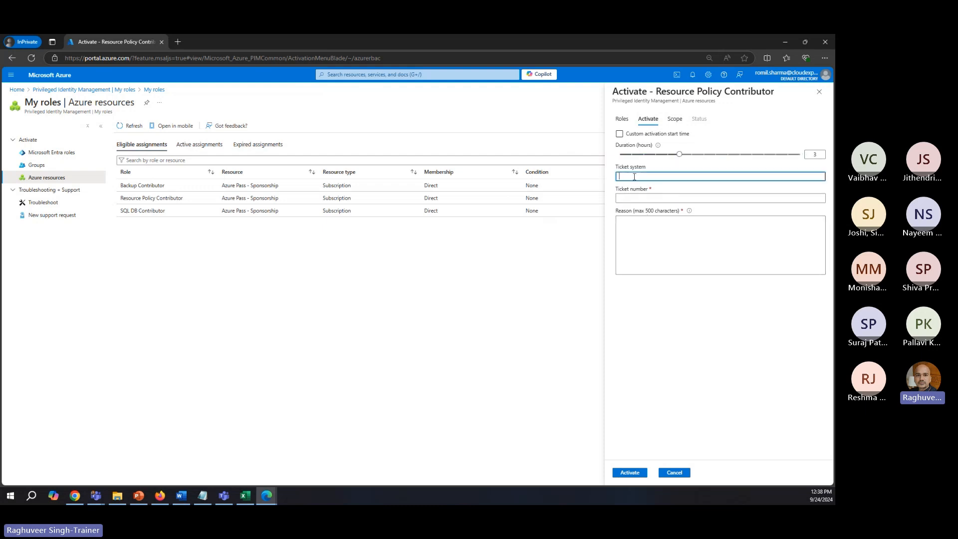
{"action": "type", "text": "Azu"}
{"action": "key", "text": "BackSpace"}
{"action": "key", "text": "BackSpace"}
{"action": "key", "text": "BackSpace"}
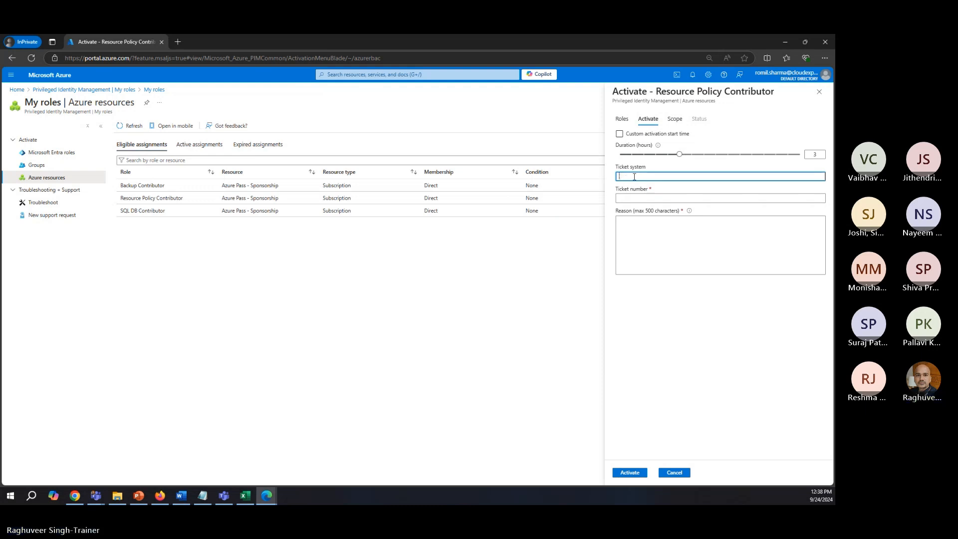
{"action": "type", "text": "BMC Re"}
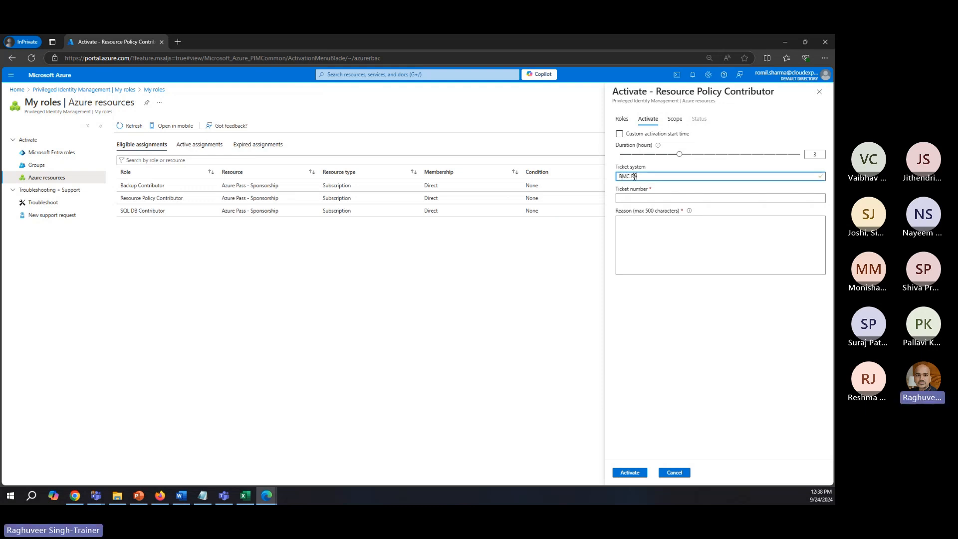
{"action": "type", "text": "medy"}
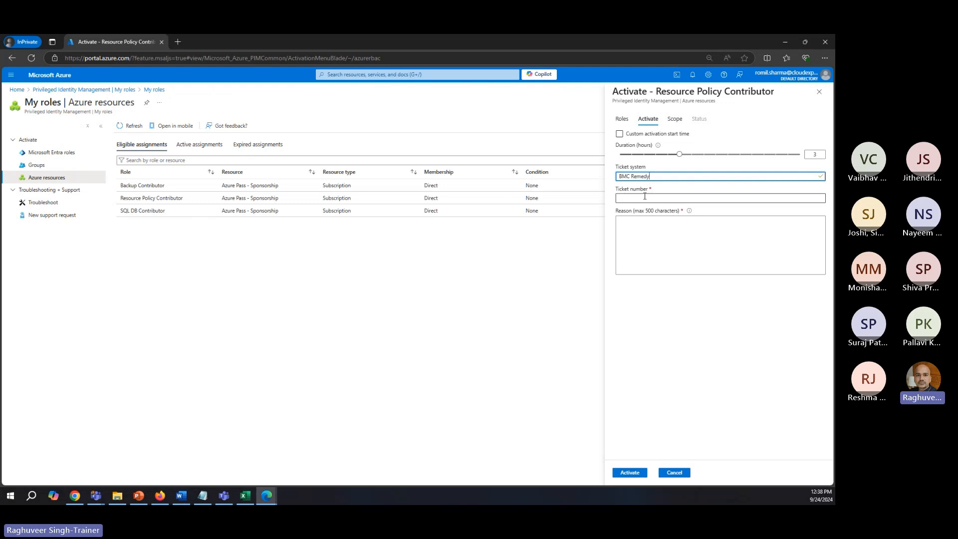
Enter the ticket number and reason 'Need to assign a policy', then submit the activation.
{"action": "left_click", "coordinate": [644, 197]}
{"action": "left_click", "coordinate": [645, 197]}
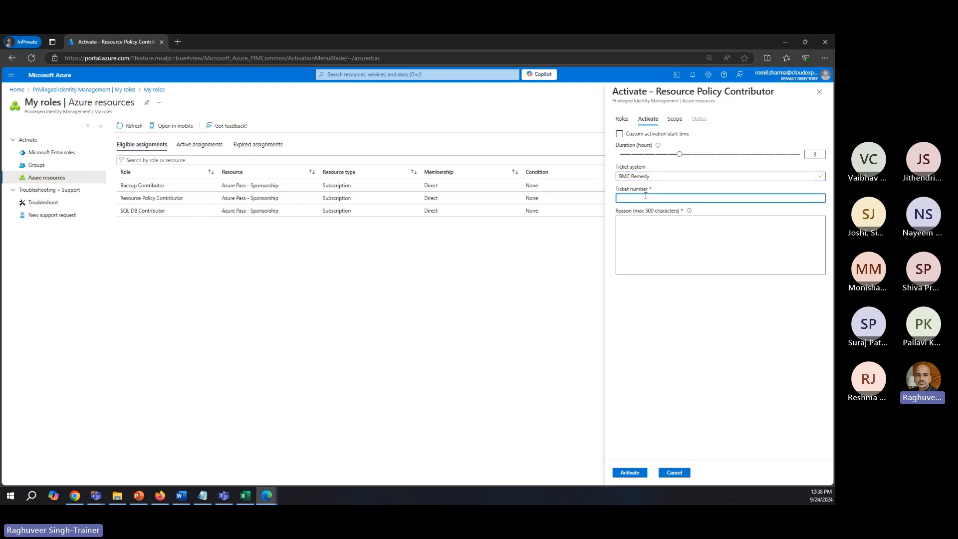
{"action": "type", "text": "3463454"}
{"action": "left_click", "coordinate": [644, 234]}
{"action": "type", "text": "test"}
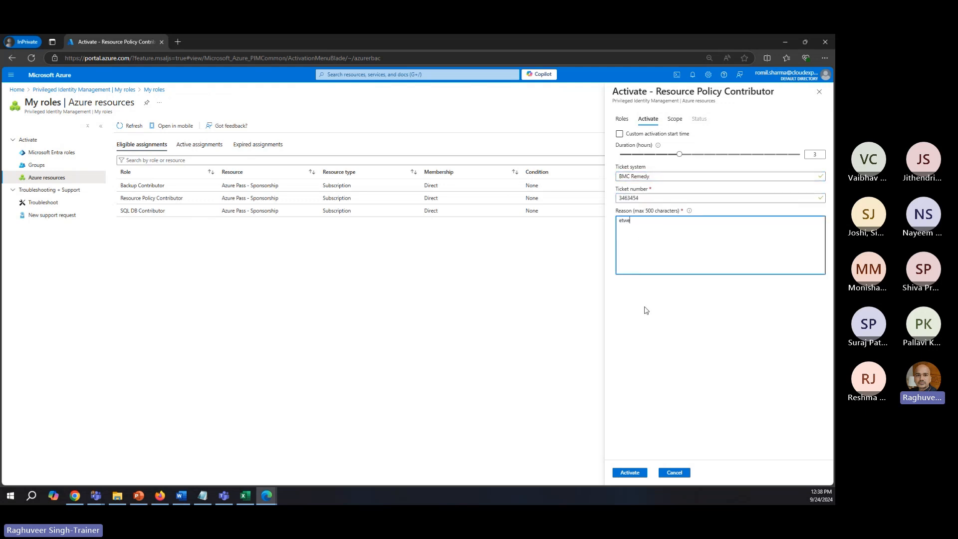
{"action": "key", "text": "BackSpace"}
{"action": "key", "text": "BackSpace"}
{"action": "key", "text": "BackSpace"}
{"action": "key", "text": "BackSpace"}
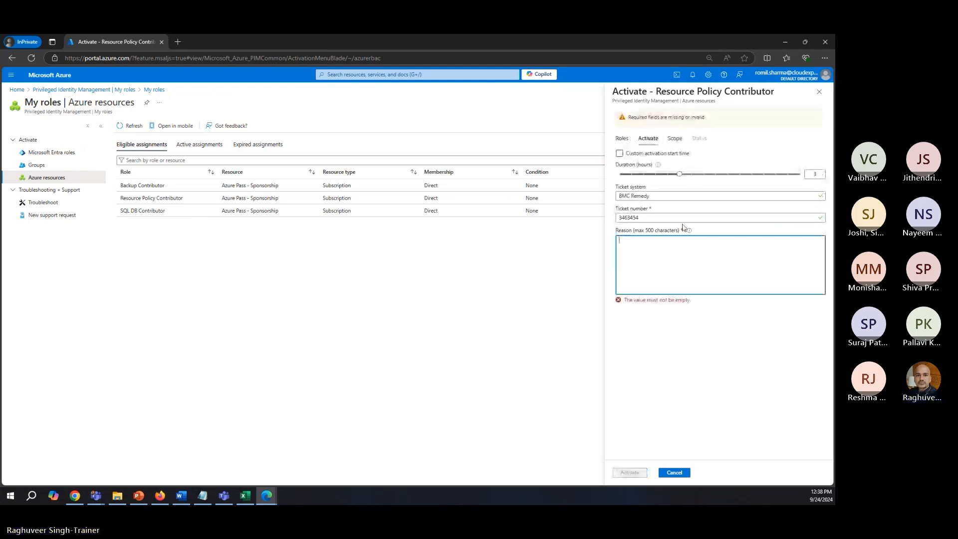
{"action": "type", "text": "Need to "}
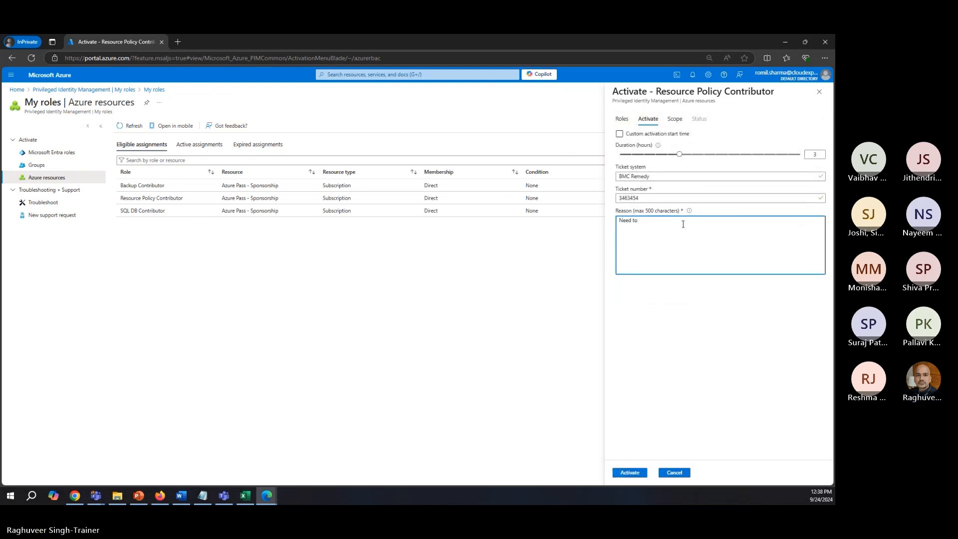
{"action": "type", "text": "assign "}
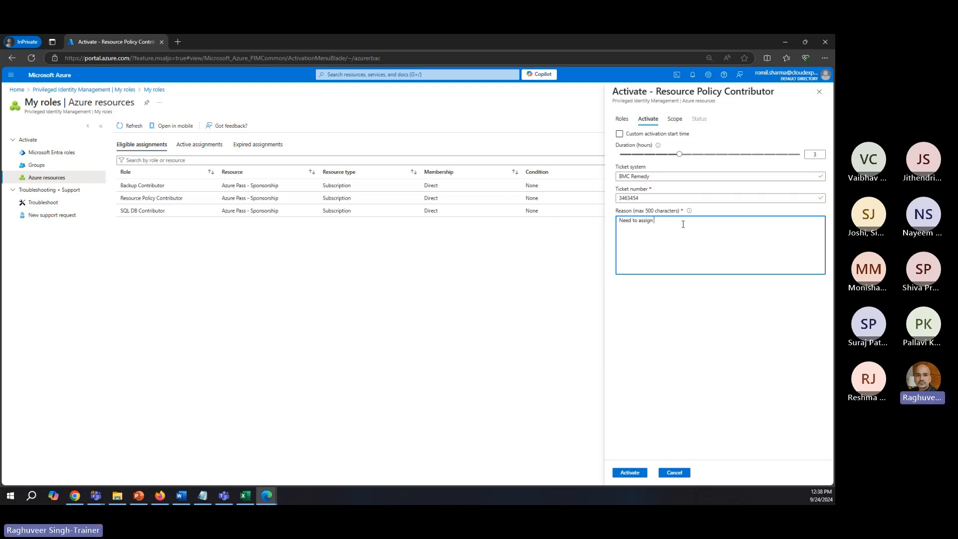
{"action": "type", "text": "a policy"}
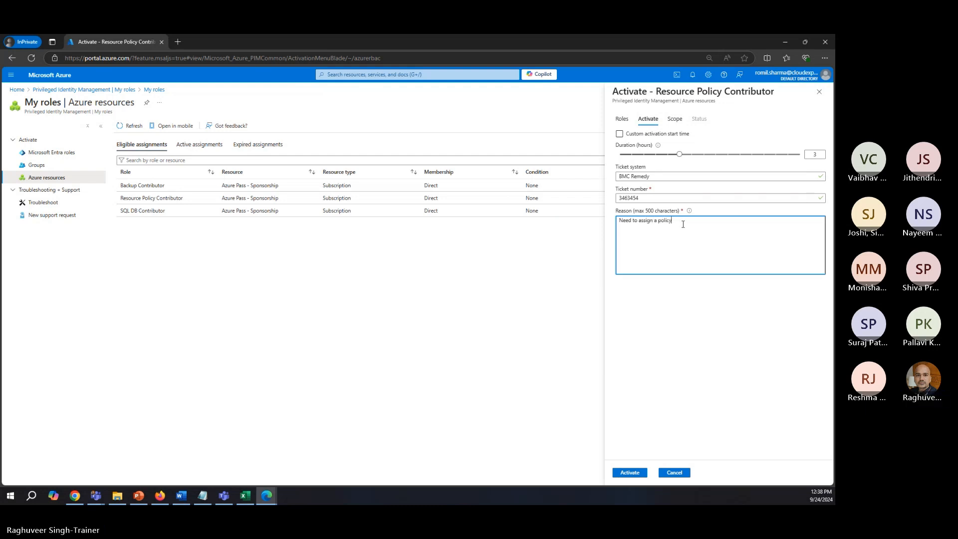
{"action": "left_click", "coordinate": [629, 472]}
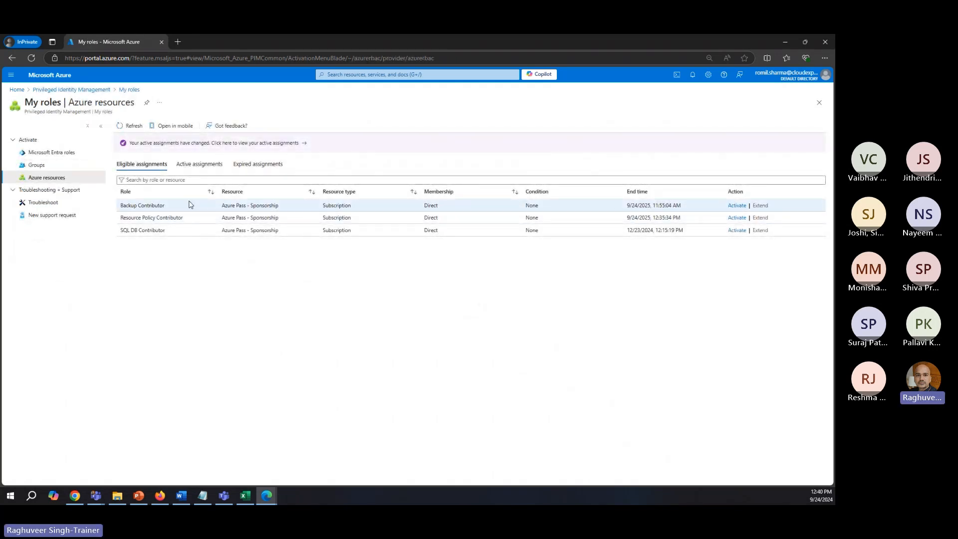
Confirm Resource Policy Contributor appears in Active assignments and check its end time.
{"action": "left_click", "coordinate": [197, 165]}
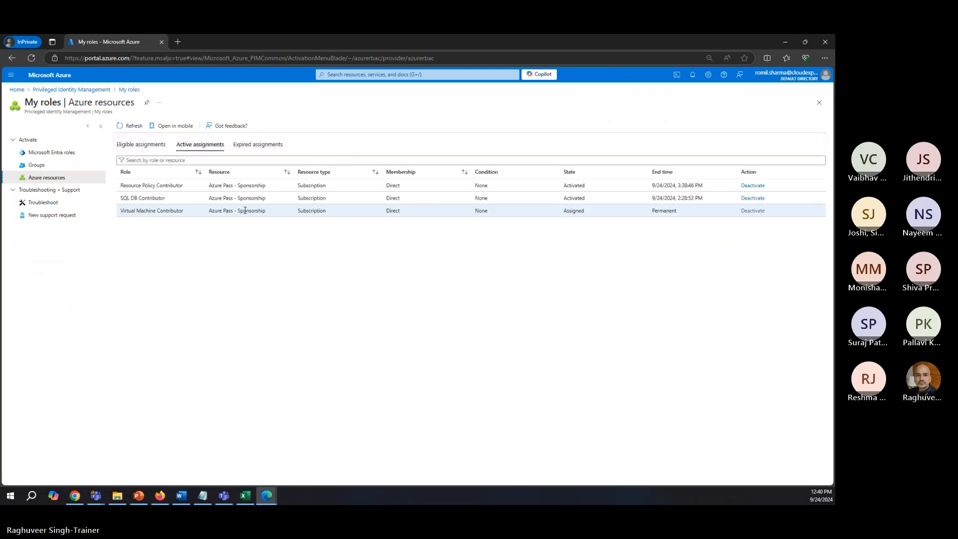
{"action": "left_click_drag", "start_coordinate": [121, 186], "coordinate": [184, 186]}
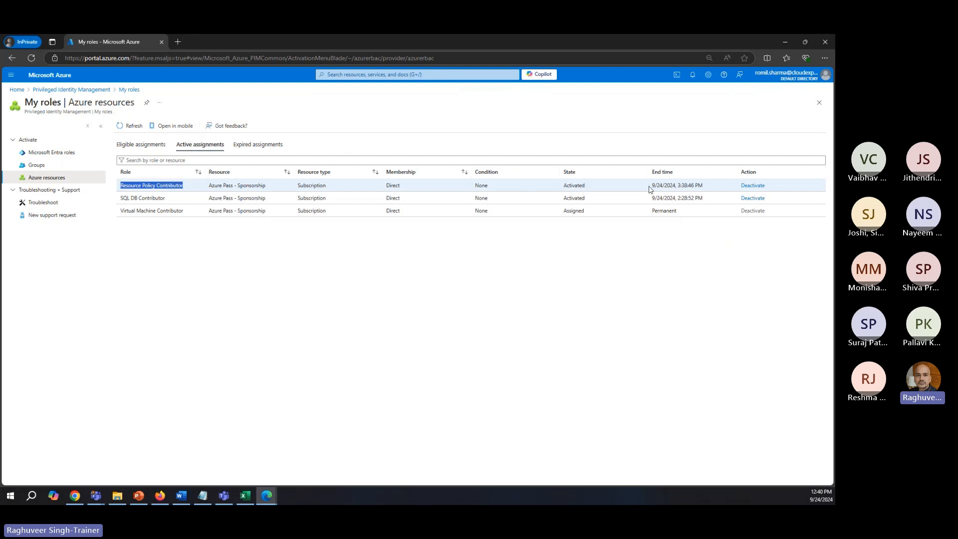
{"action": "left_click_drag", "start_coordinate": [651, 185], "coordinate": [703, 185]}
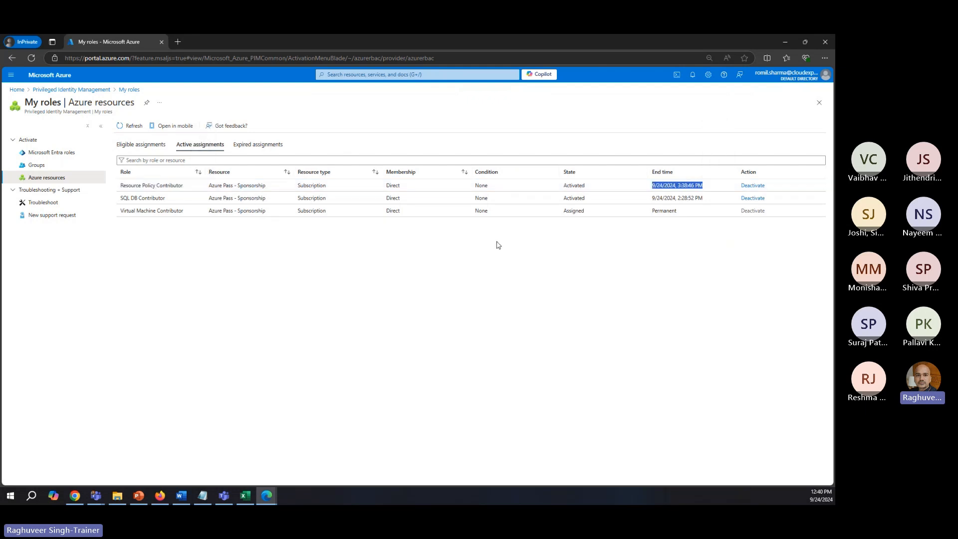
{"action": "key", "text": "alt+Tab"}
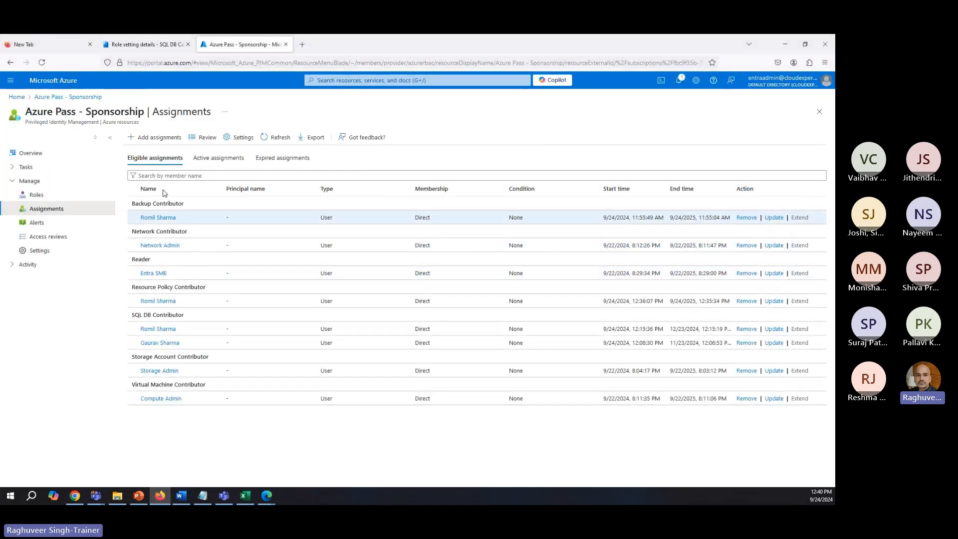
Remove the activated Resource Policy Contributor assignment, check eligible assignments, and close the view.
{"action": "left_click", "coordinate": [218, 158]}
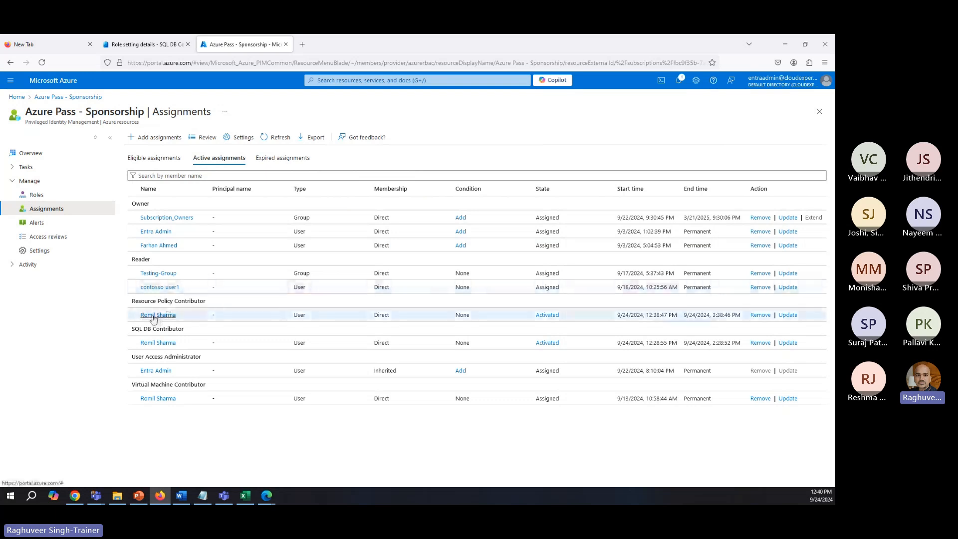
{"action": "left_click_drag", "start_coordinate": [525, 316], "coordinate": [573, 317]}
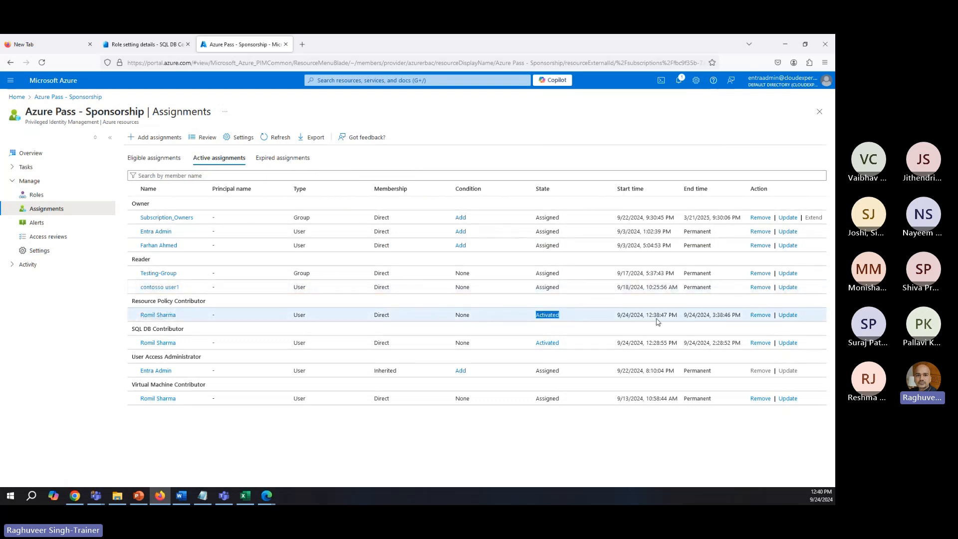
{"action": "left_click", "coordinate": [760, 315]}
{"action": "left_click", "coordinate": [142, 184]}
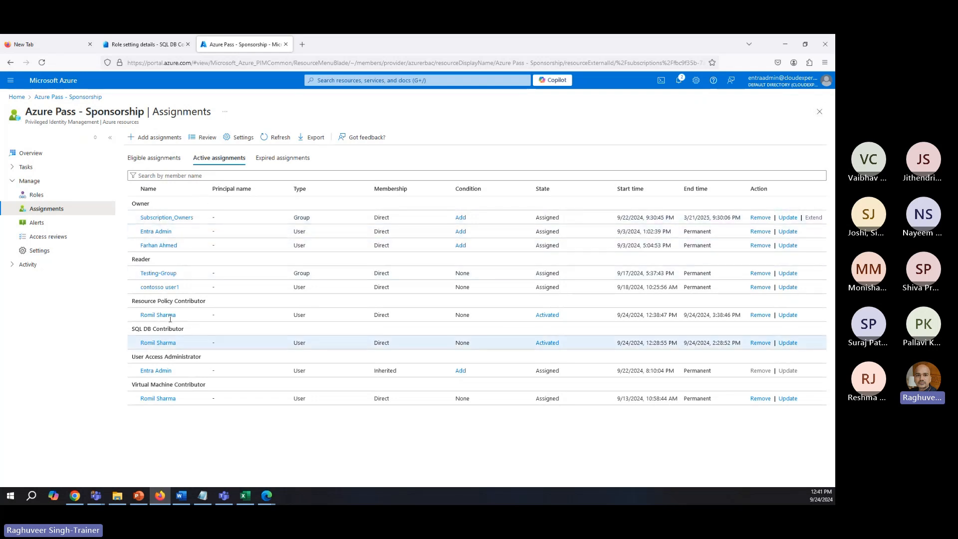
{"action": "left_click", "coordinate": [148, 160]}
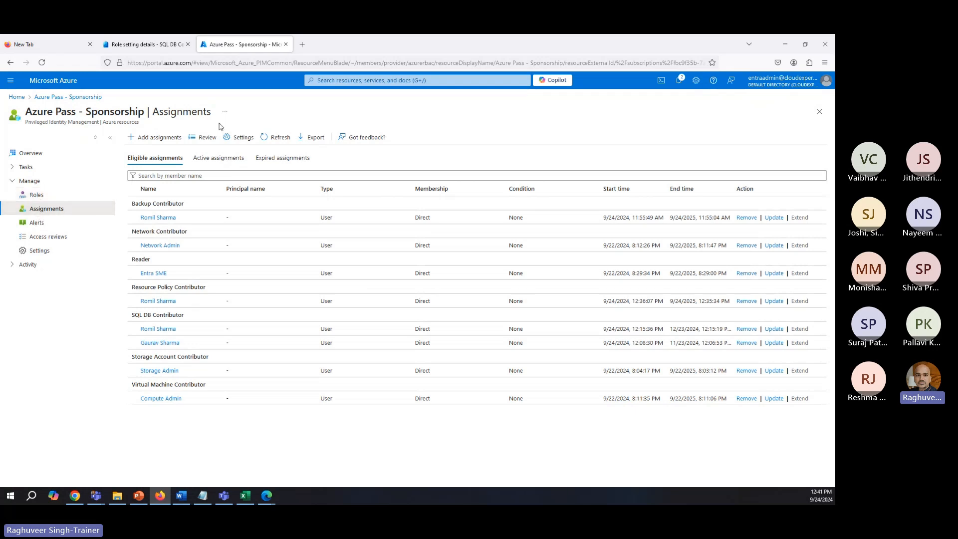
{"action": "left_click", "coordinate": [819, 112]}
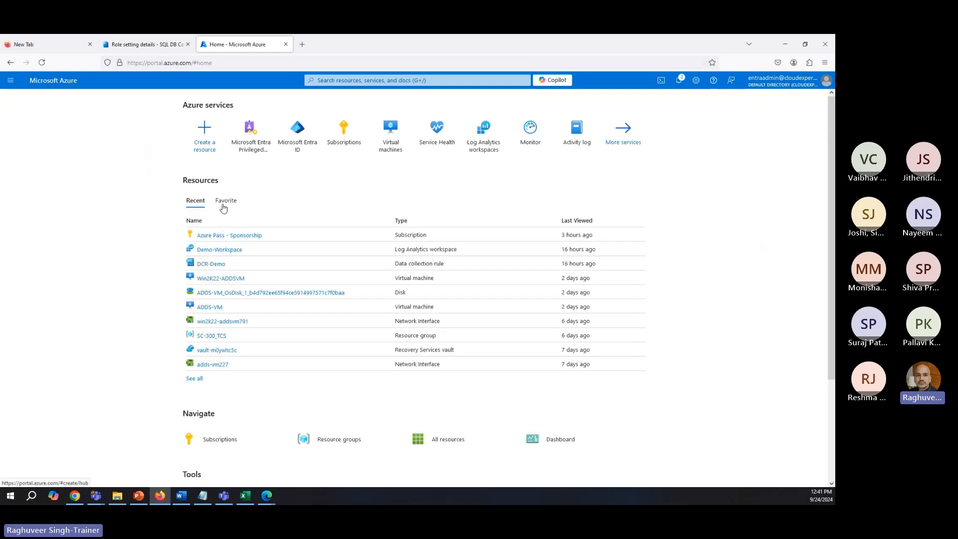
Look at the Entra roles eligibility assignment in PIM, then go to Azure resources.
{"action": "left_click", "coordinate": [253, 140]}
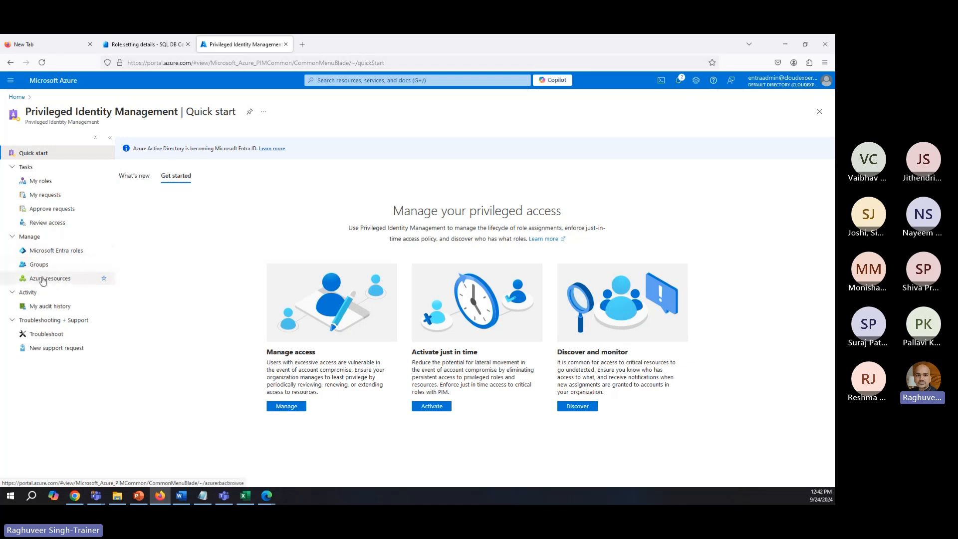
{"action": "left_click", "coordinate": [43, 251]}
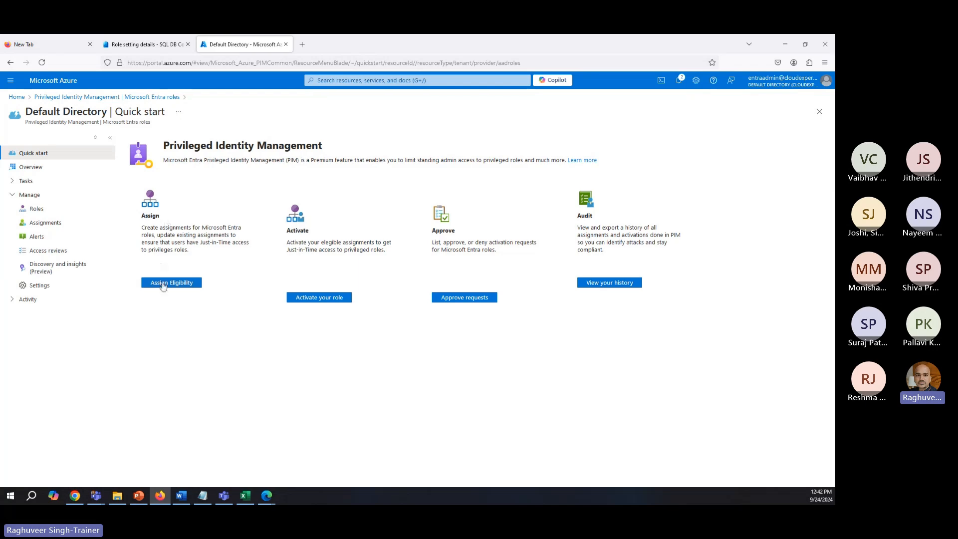
{"action": "left_click", "coordinate": [162, 285]}
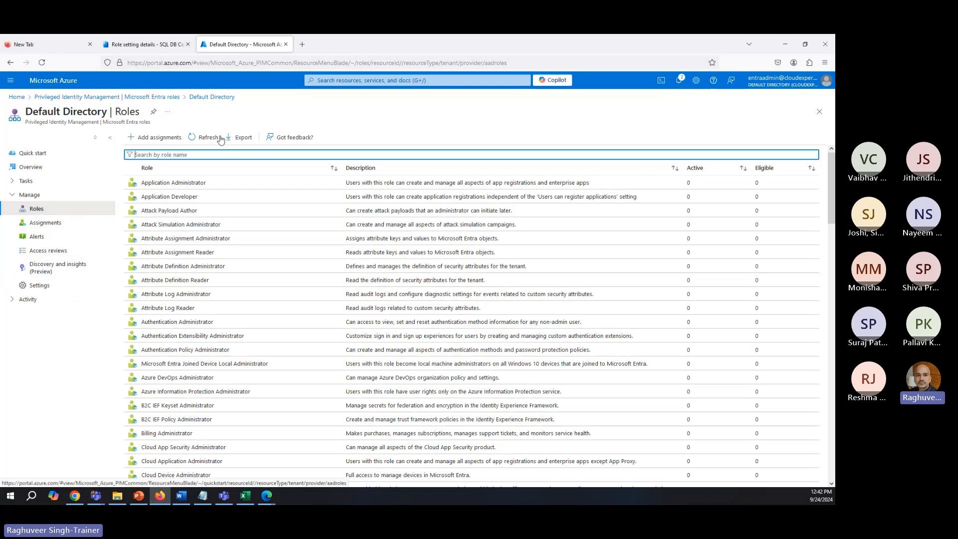
{"action": "left_click", "coordinate": [819, 112]}
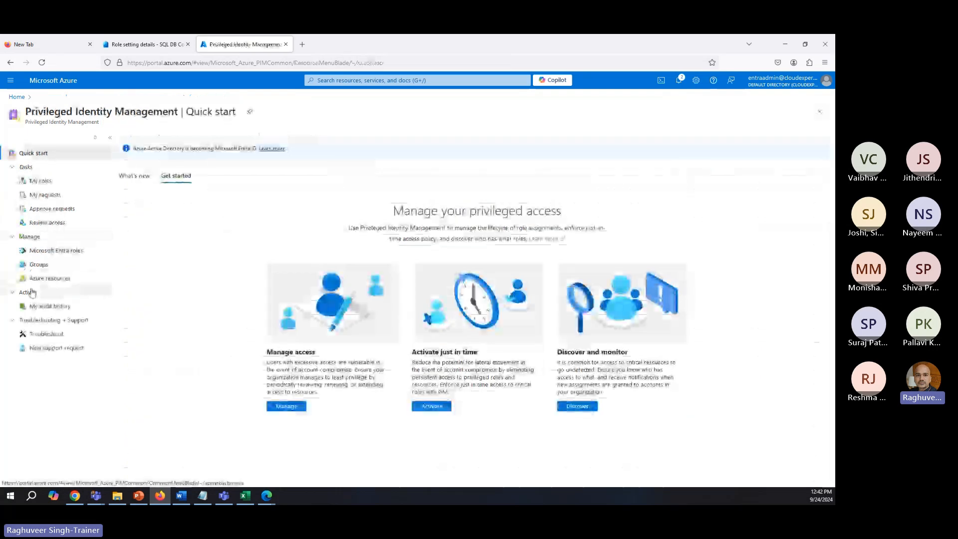
{"action": "left_click", "coordinate": [36, 283]}
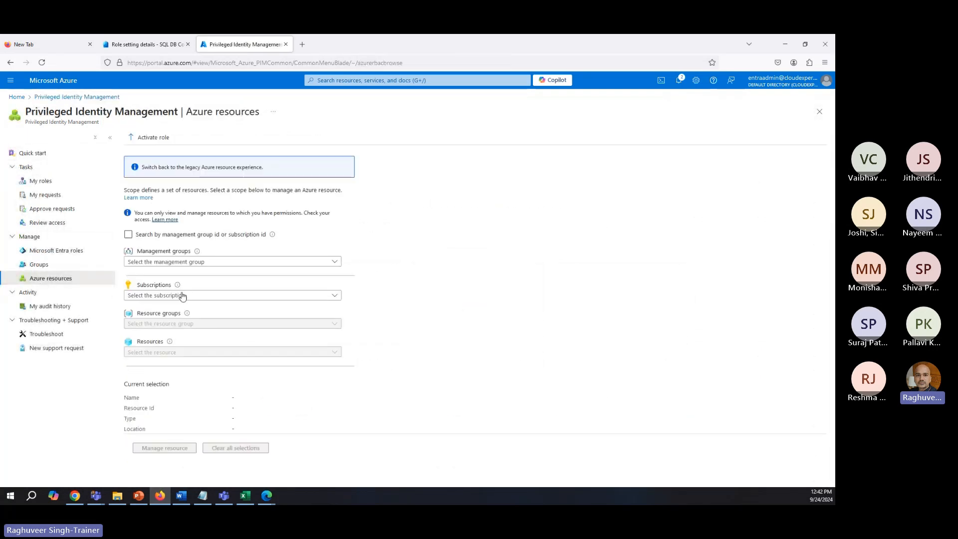
Scope PIM to the Azure Pass - Sponsorship subscription, review its activity options, and return.
{"action": "left_click", "coordinate": [155, 296]}
{"action": "left_click", "coordinate": [160, 323]}
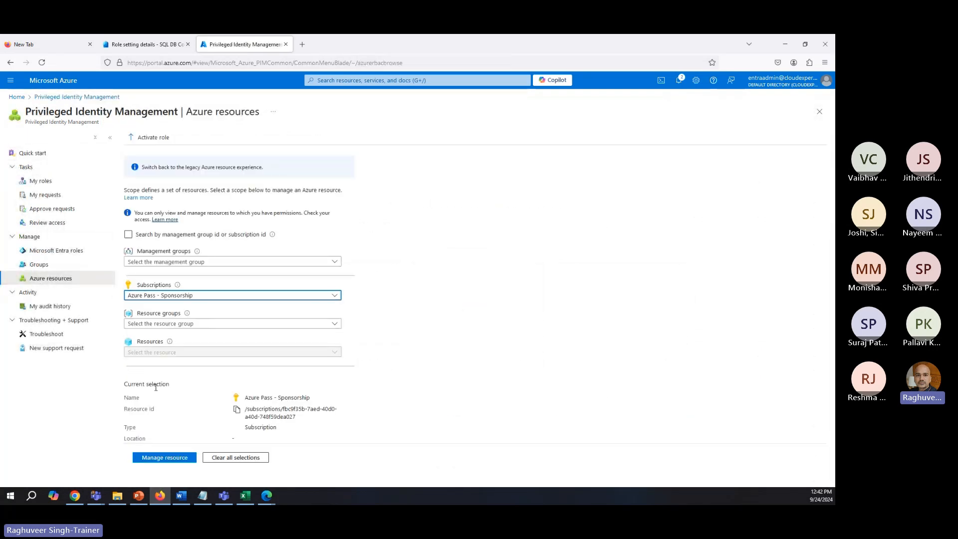
{"action": "left_click", "coordinate": [155, 457]}
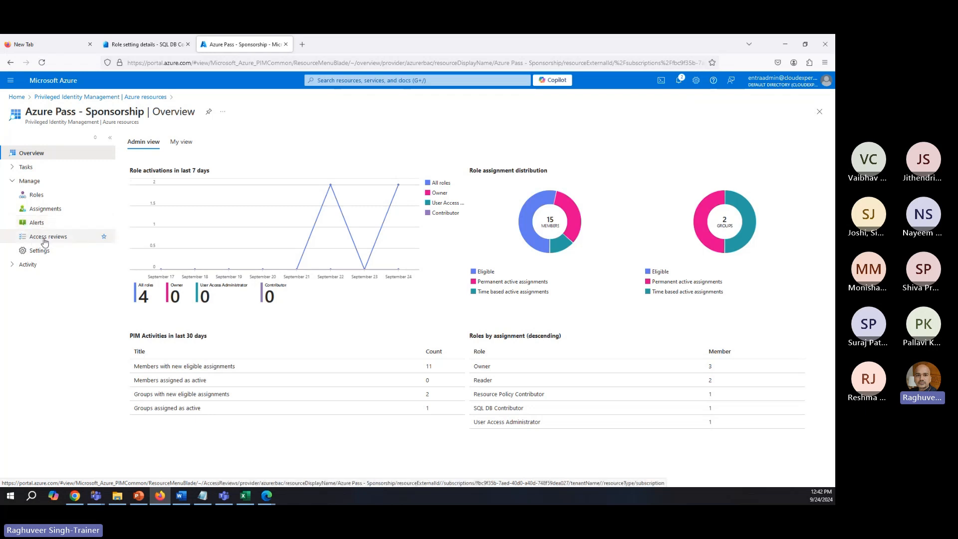
{"action": "left_click", "coordinate": [21, 264]}
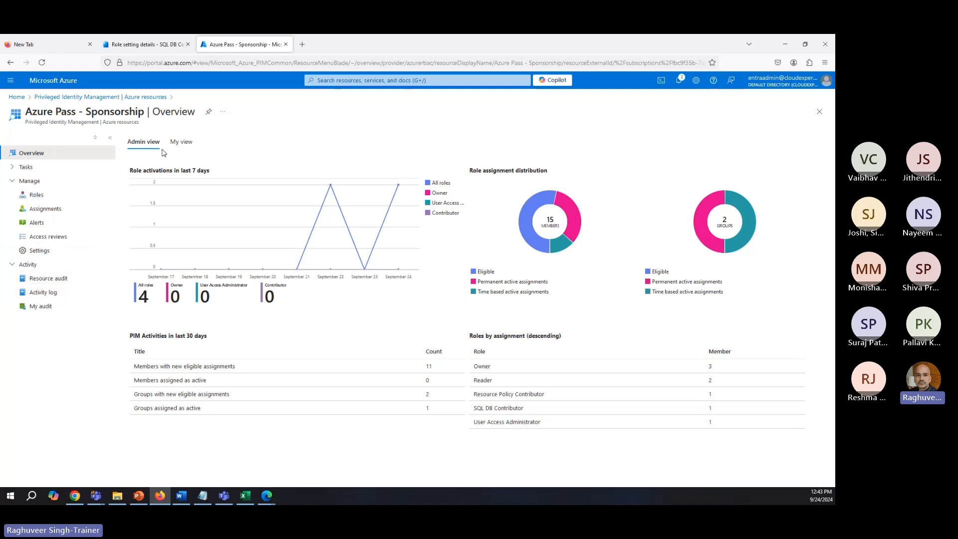
{"action": "left_click", "coordinate": [124, 97]}
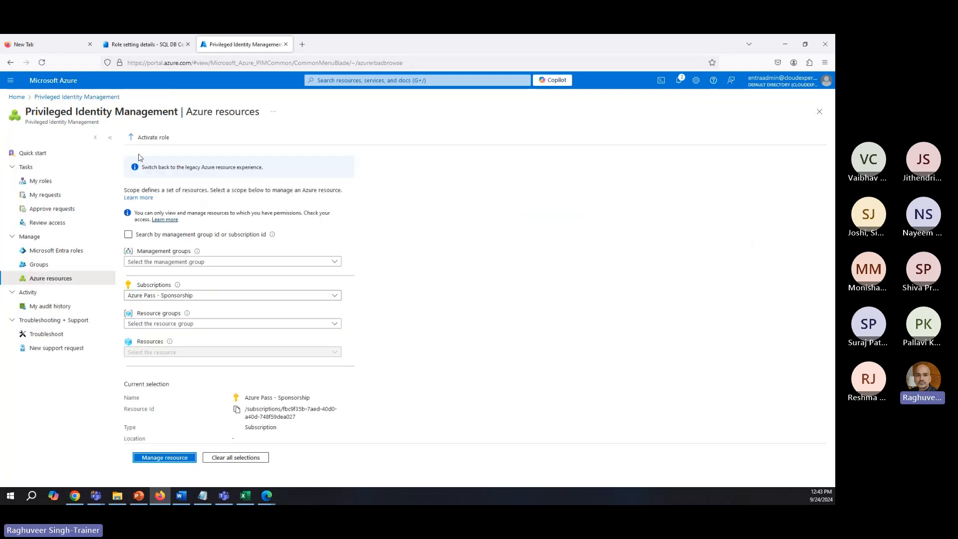
{"action": "left_click", "coordinate": [49, 251]}
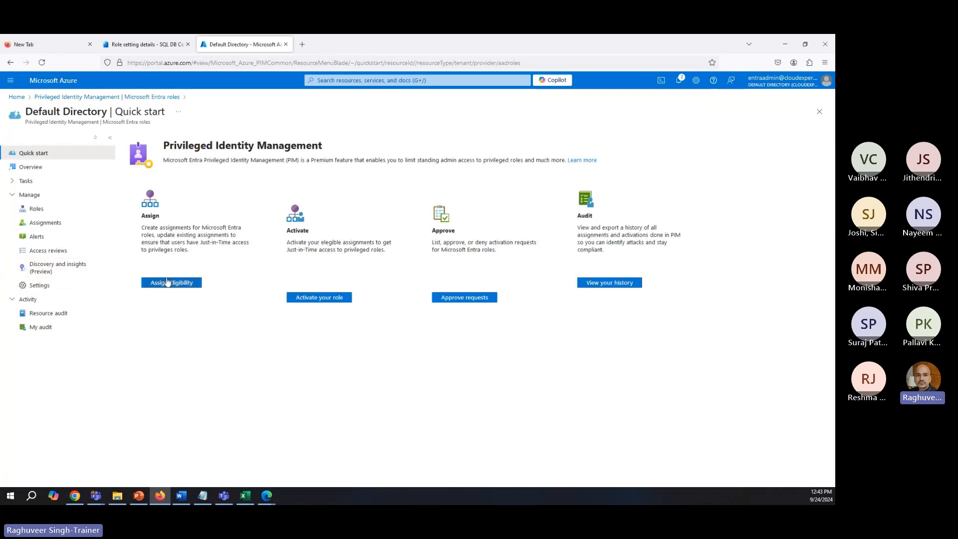
Show Entra role eligibility assignment and the PIM Groups list, then return to the Word notes.
{"action": "left_click", "coordinate": [171, 277]}
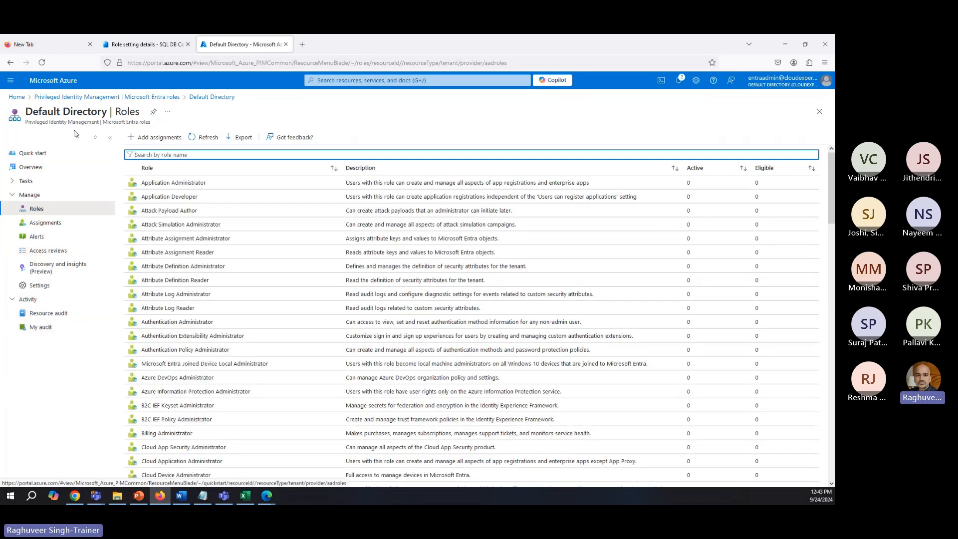
{"action": "left_click", "coordinate": [153, 97]}
{"action": "left_click", "coordinate": [75, 264]}
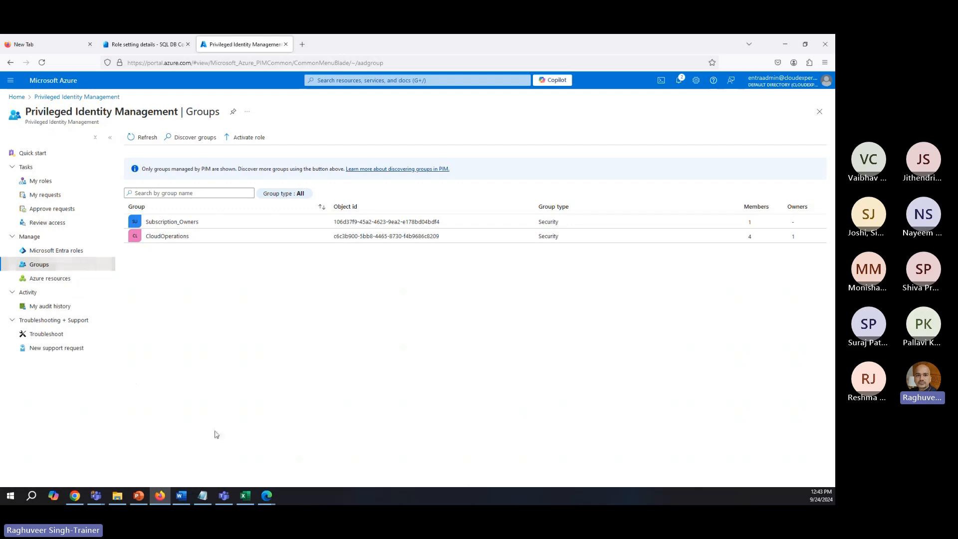
{"action": "left_click", "coordinate": [182, 496]}
{"action": "scroll", "coordinate": [259, 363], "scroll_direction": "down", "scroll_amount": 5}
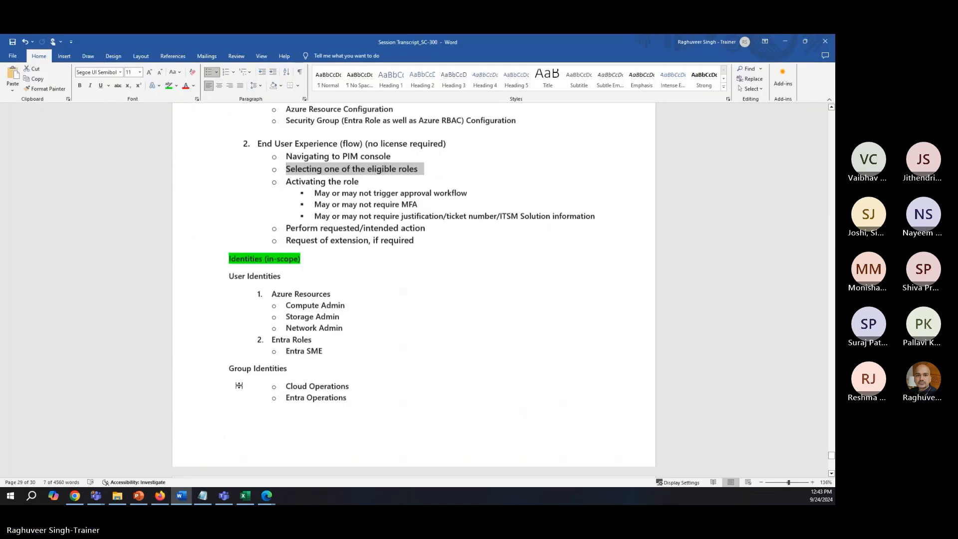
Below Step2, add 'Agenda for tomorrow' with 'Resume with PIM (covered Entra Roles, Group and additional admin tasks)'.
{"action": "scroll", "coordinate": [257, 361], "scroll_direction": "down", "scroll_amount": 3}
{"action": "left_click", "coordinate": [229, 285]}
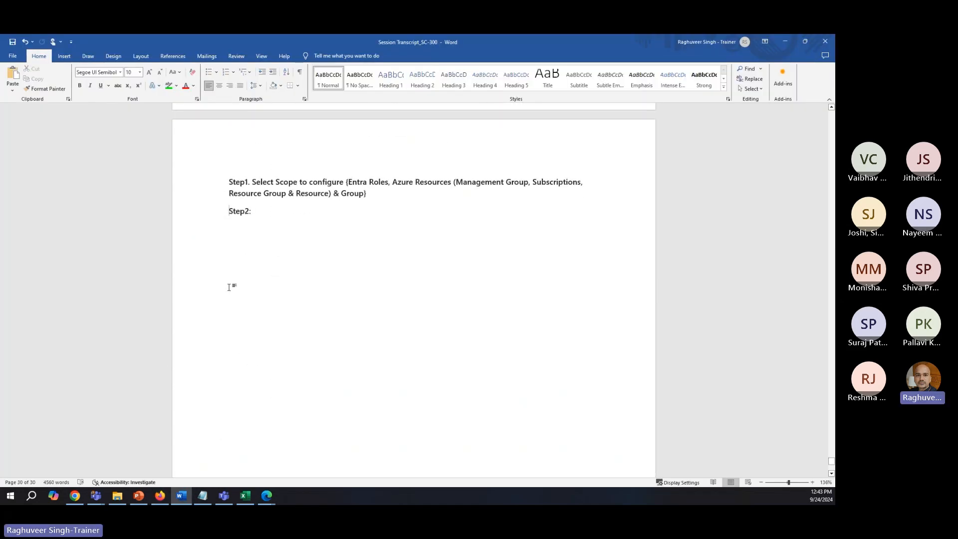
{"action": "left_click", "coordinate": [260, 211]}
{"action": "key", "text": "Return"}
{"action": "key", "text": "Return"}
{"action": "key", "text": "Return"}
{"action": "key", "text": "Return"}
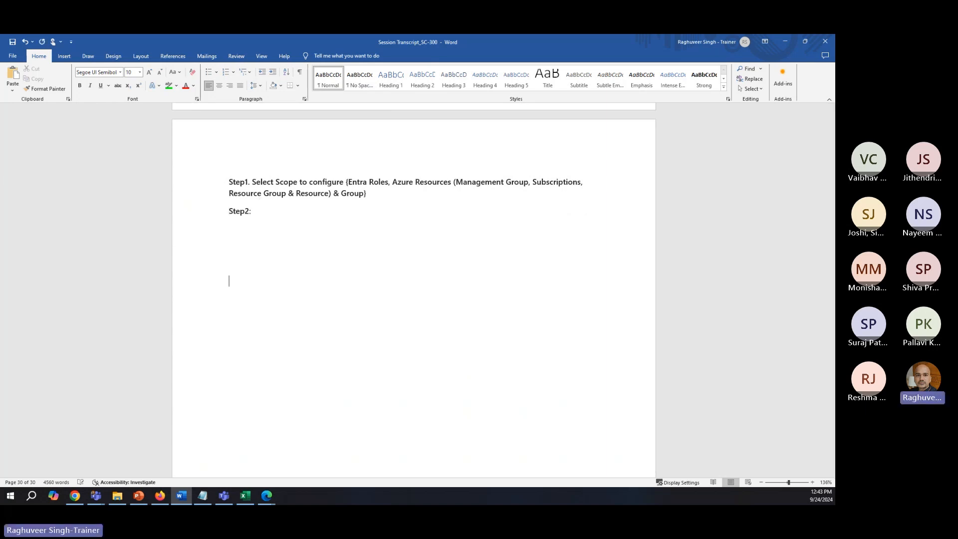
{"action": "type", "text": "Age"}
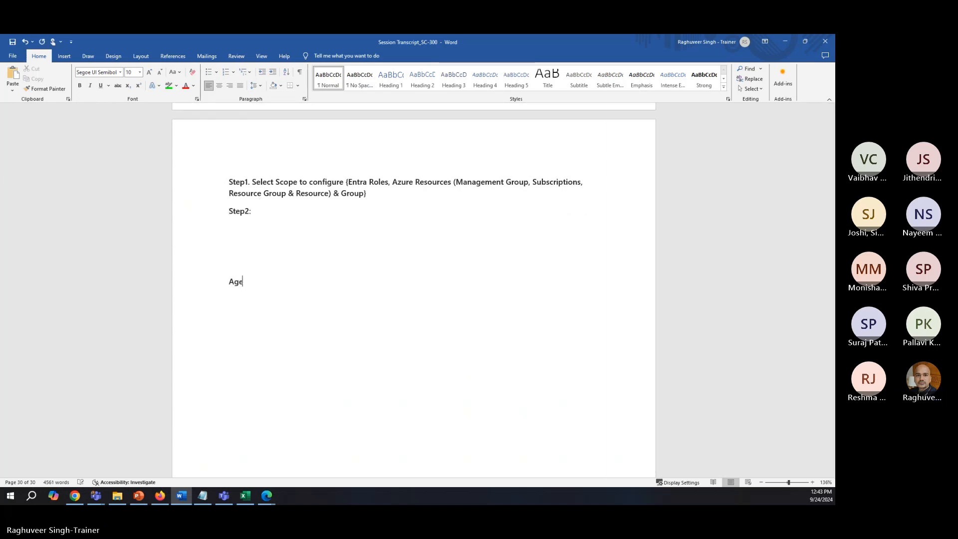
{"action": "type", "text": "nda for tomor"}
{"action": "type", "text": " Resume with PK"}
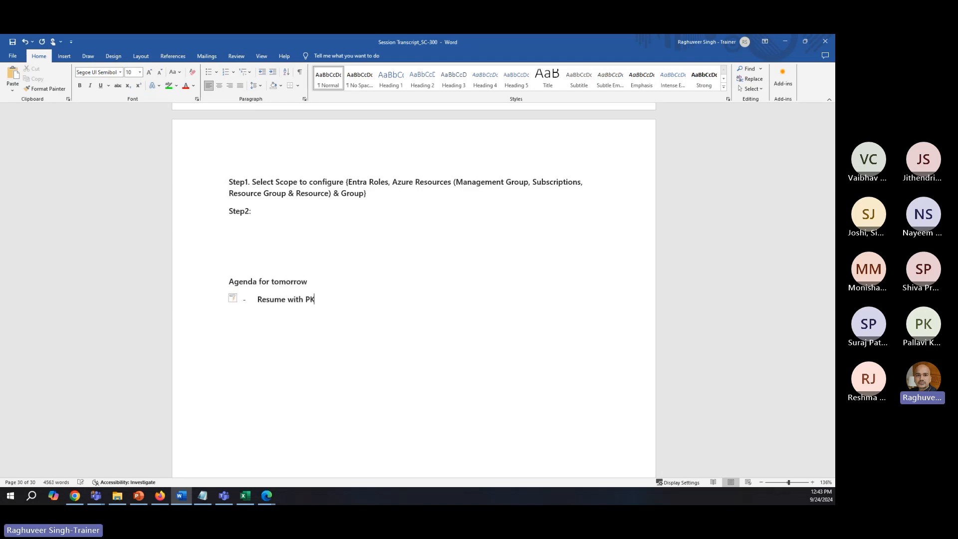
{"action": "key", "text": "BackSpace"}
{"action": "type", "text": "IM "}
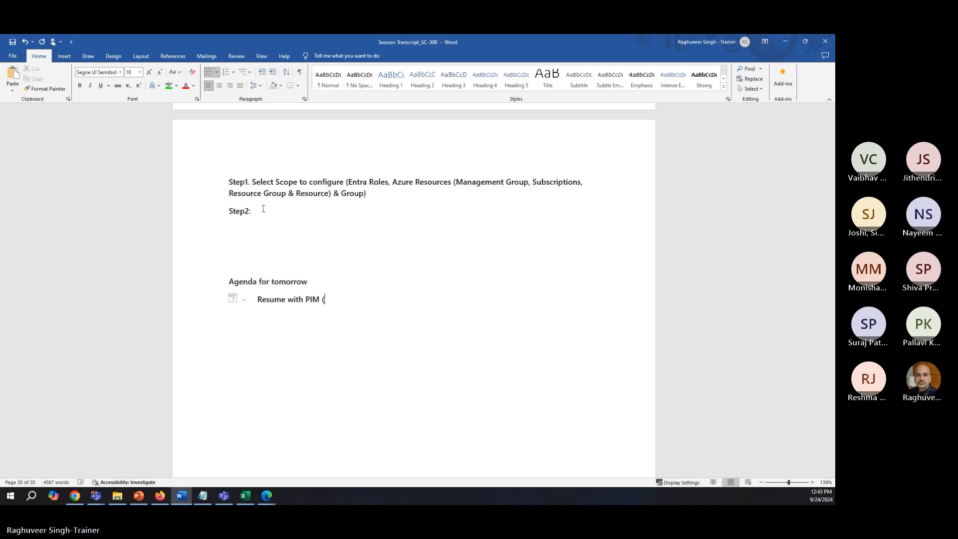
{"action": "type", "text": "(covered "}
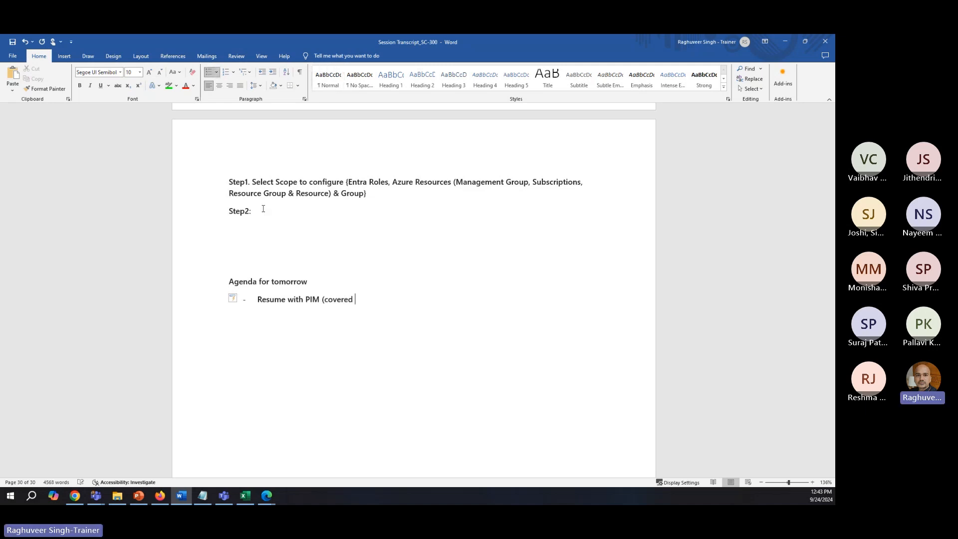
{"action": "type", "text": "Entra RO"}
{"action": "type", "text": "les, Group and addtional admi"}
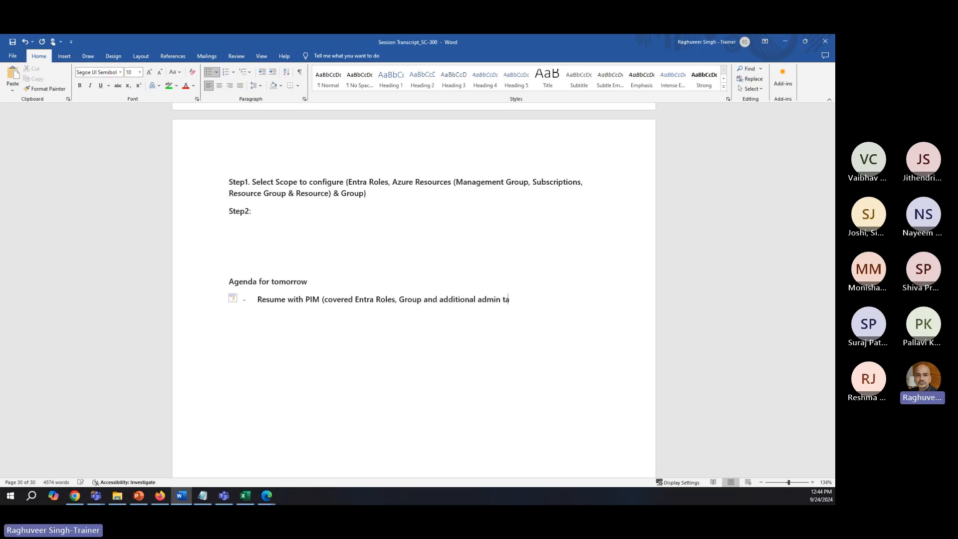
{"action": "type", "text": "n taks"}
{"action": "key", "text": "BackSpace"}
{"action": "key", "text": "BackSpace"}
{"action": "type", "text": "sks)"}
{"action": "key", "text": "Return"}
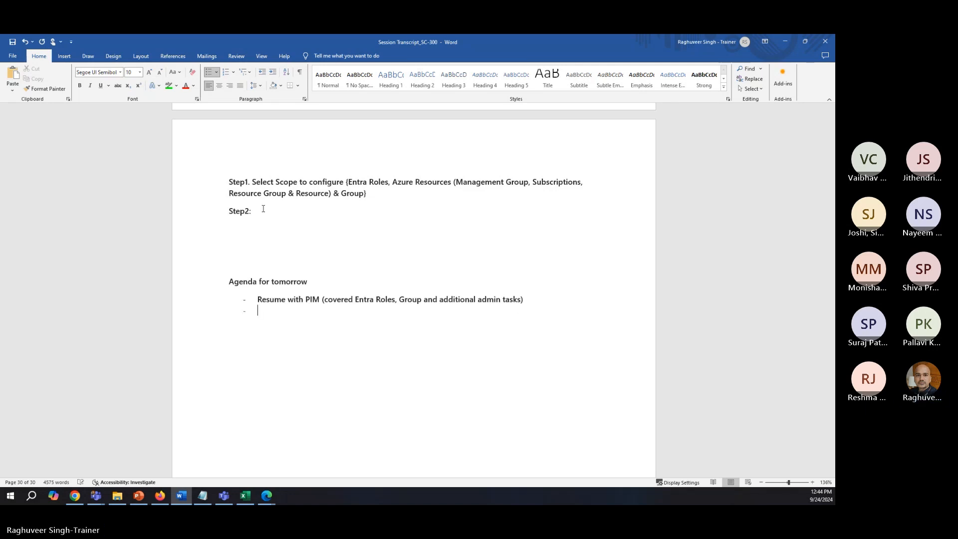
Add a second agenda bullet, 'Start with Entitlement Management'.
{"action": "type", "text": "Start with Eng"}
{"action": "key", "text": "BackSpace"}
{"action": "type", "text": "titlement "}
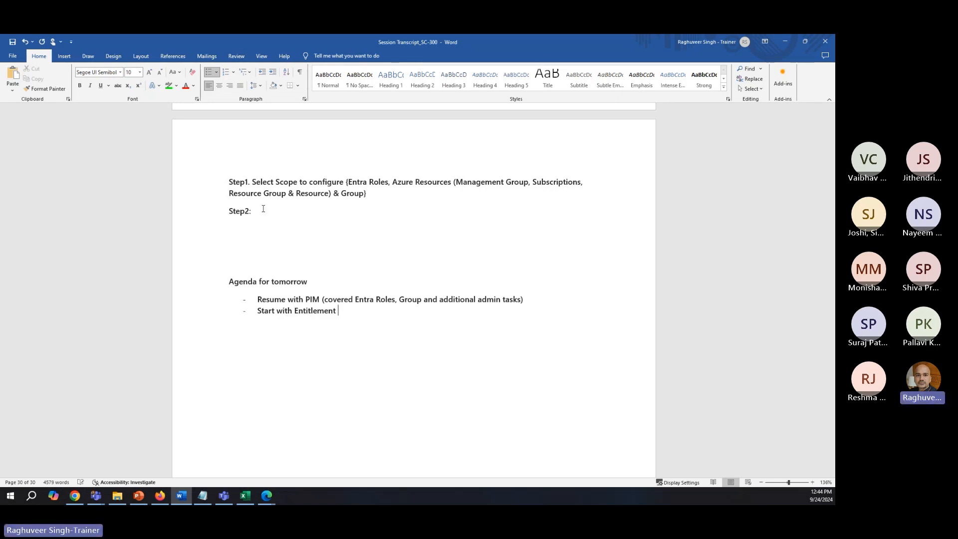
{"action": "type", "text": "Management"}
{"action": "key", "text": "Return"}
{"action": "key", "text": "BackSpace"}
{"action": "scroll", "coordinate": [299, 242], "scroll_direction": "up", "scroll_amount": 6}
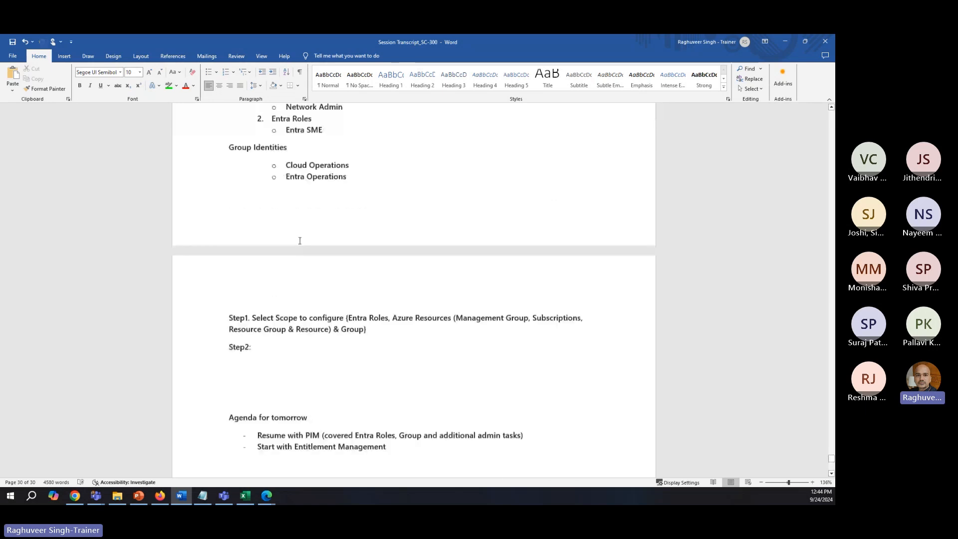
{"action": "scroll", "coordinate": [402, 165], "scroll_direction": "up", "scroll_amount": 3}
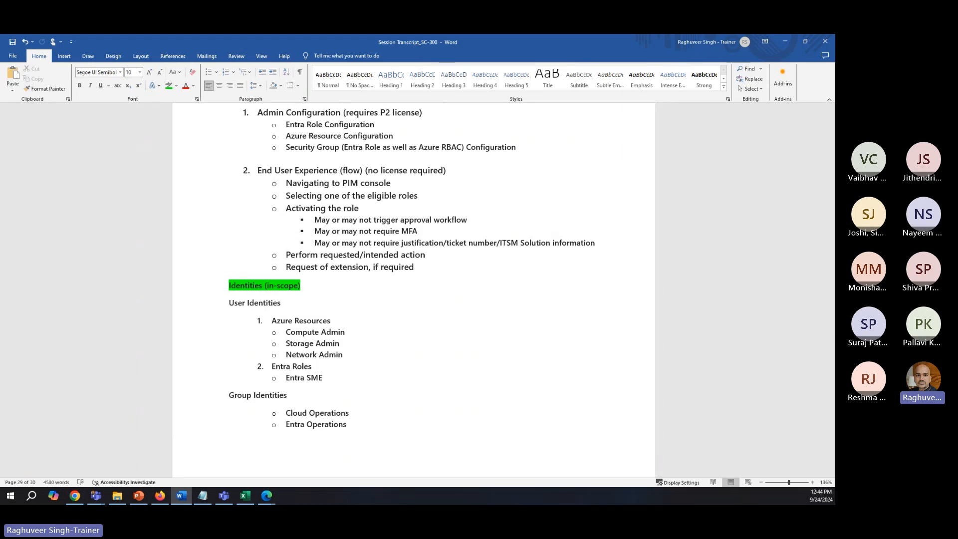
{"action": "key", "text": "alt+Tab"}
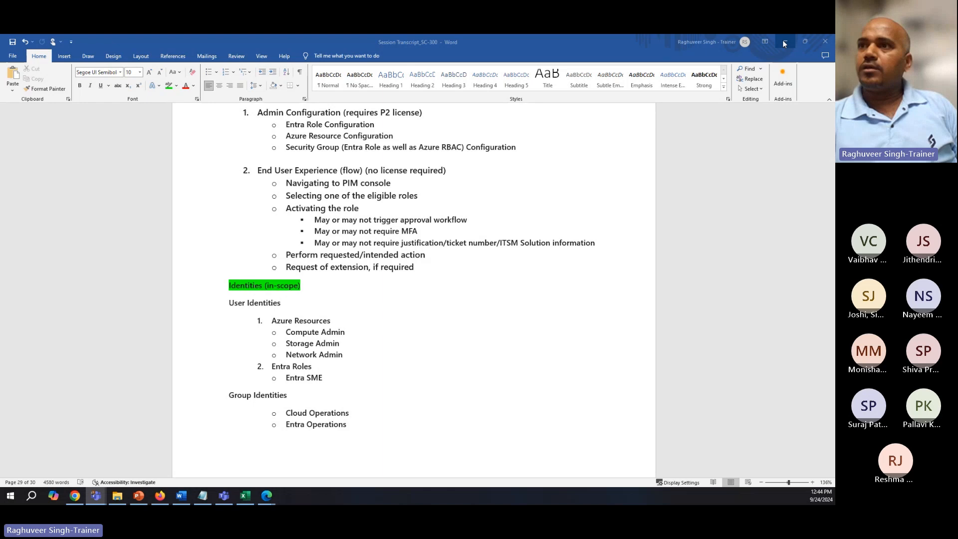
{"action": "scroll", "coordinate": [476, 329], "scroll_direction": "up", "scroll_amount": 6}
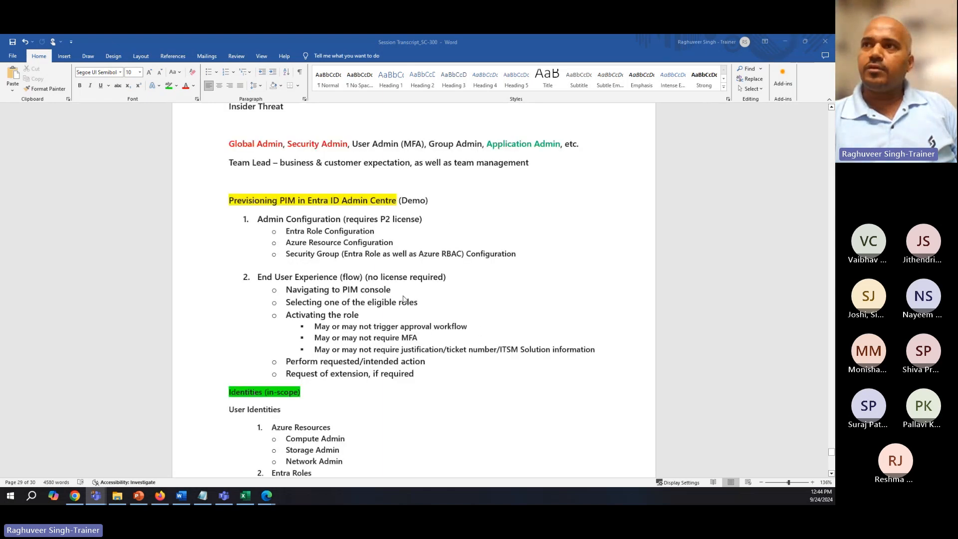
{"action": "scroll", "coordinate": [347, 241], "scroll_direction": "down", "scroll_amount": 4}
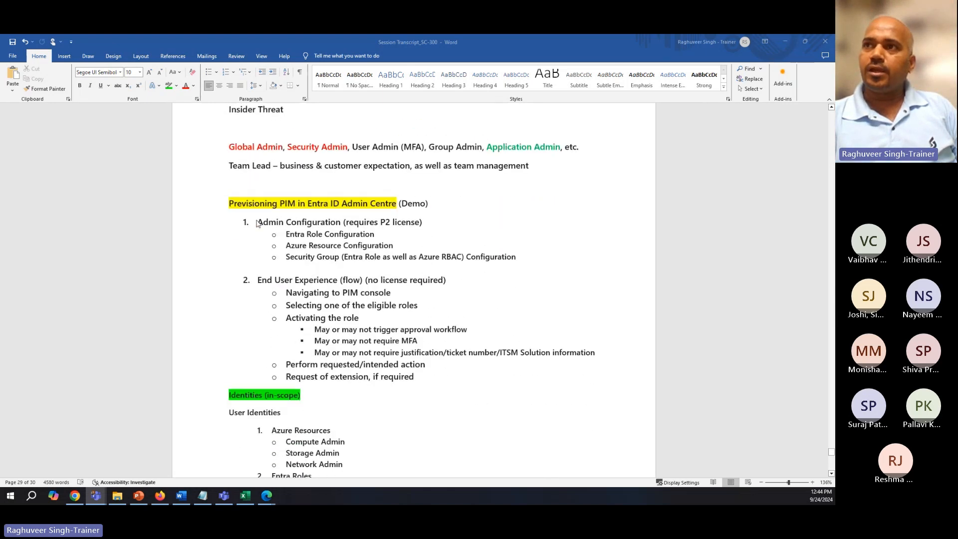
{"action": "left_click_drag", "start_coordinate": [241, 149], "coordinate": [274, 432]}
{"action": "left_click", "coordinate": [325, 426]}
{"action": "scroll", "coordinate": [326, 427], "scroll_direction": "down", "scroll_amount": 2}
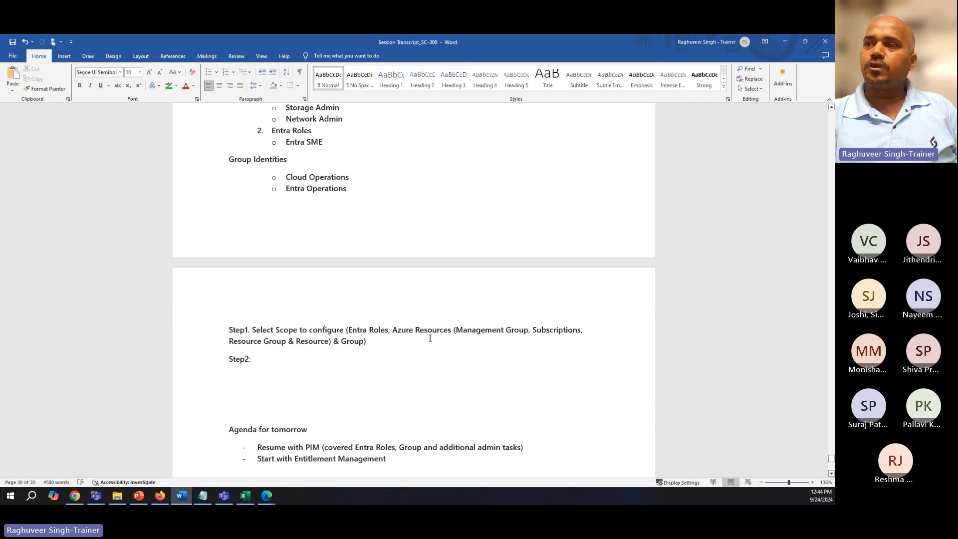
Add 'Assignment -- Select Role' to the Step2 line.
{"action": "left_click", "coordinate": [266, 357]}
{"action": "type", "text": "Co"}
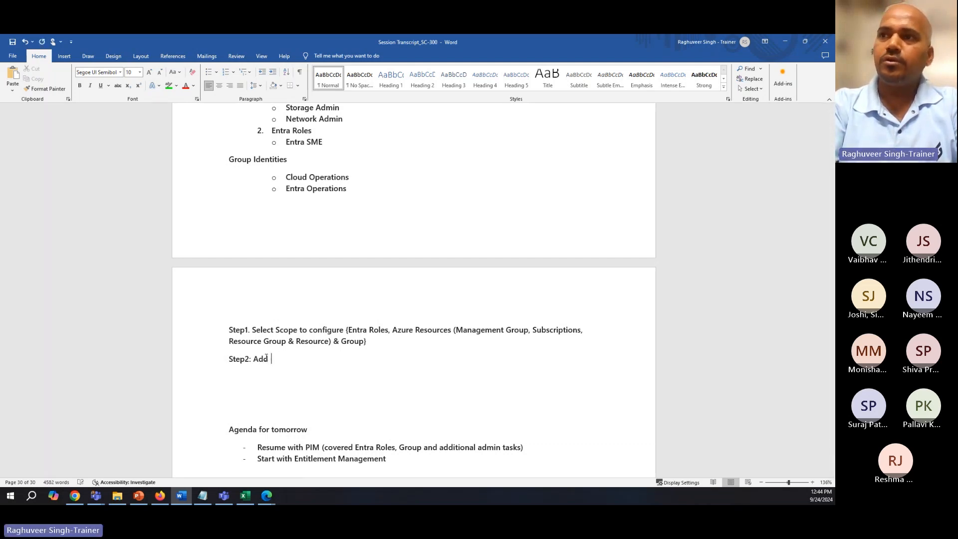
{"action": "key", "text": "BackSpace"}
{"action": "key", "text": "BackSpace"}
{"action": "type", "text": "A"}
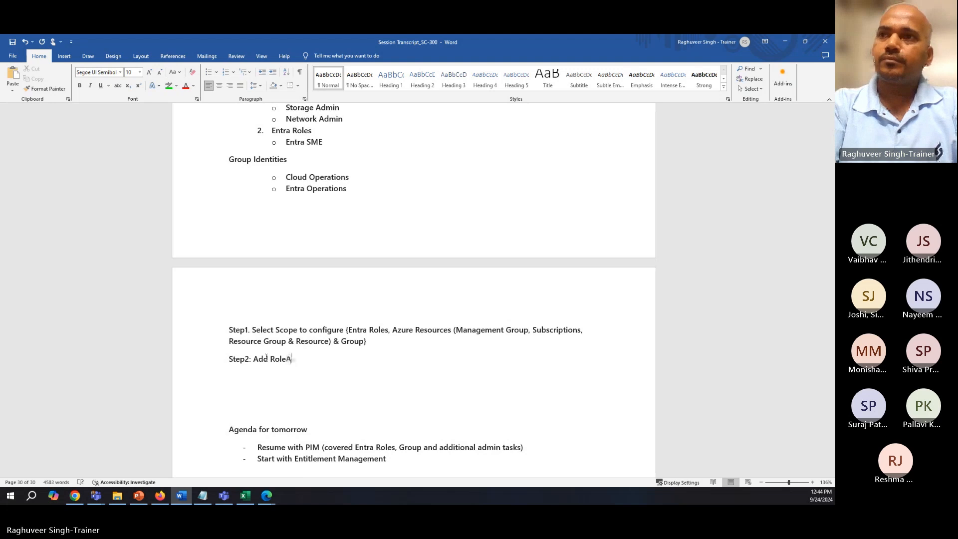
{"action": "type", "text": "ss"}
{"action": "type", "text": "ment"}
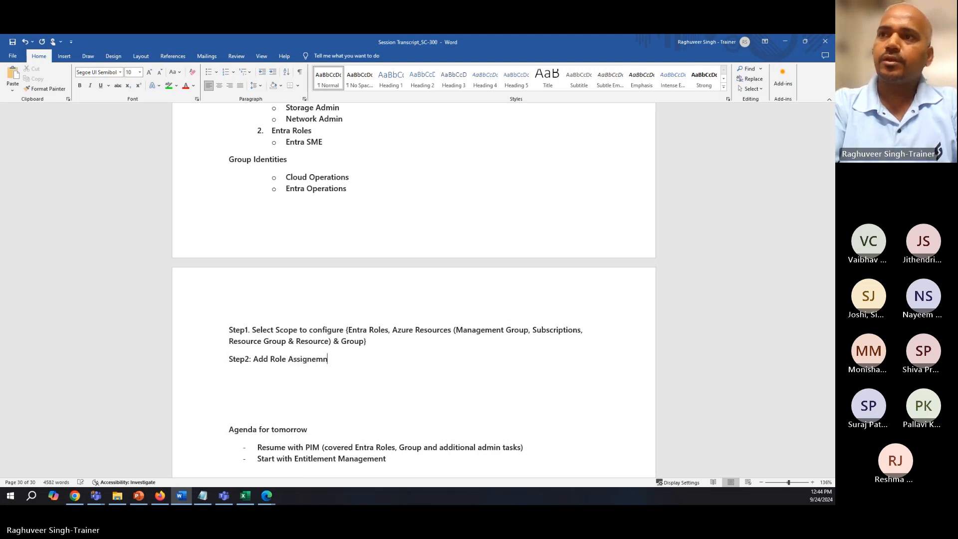
{"action": "key", "text": "BackSpace"}
{"action": "key", "text": "BackSpace"}
{"action": "key", "text": "BackSpace"}
{"action": "key", "text": "BackSpace"}
{"action": "key", "text": "BackSpace"}
{"action": "type", "text": "ment -- "}
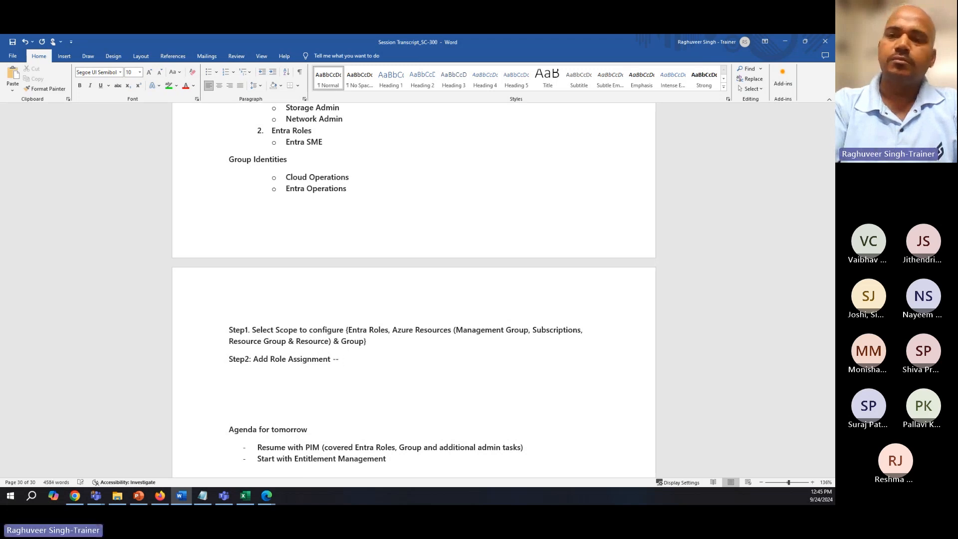
{"action": "type", "text": "Select Role"}
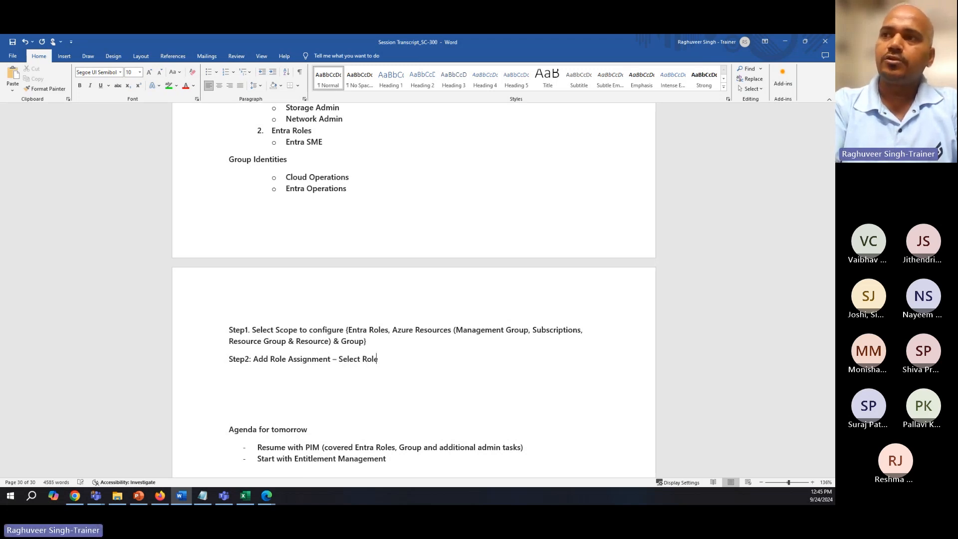
{"action": "type", "text": " and"}
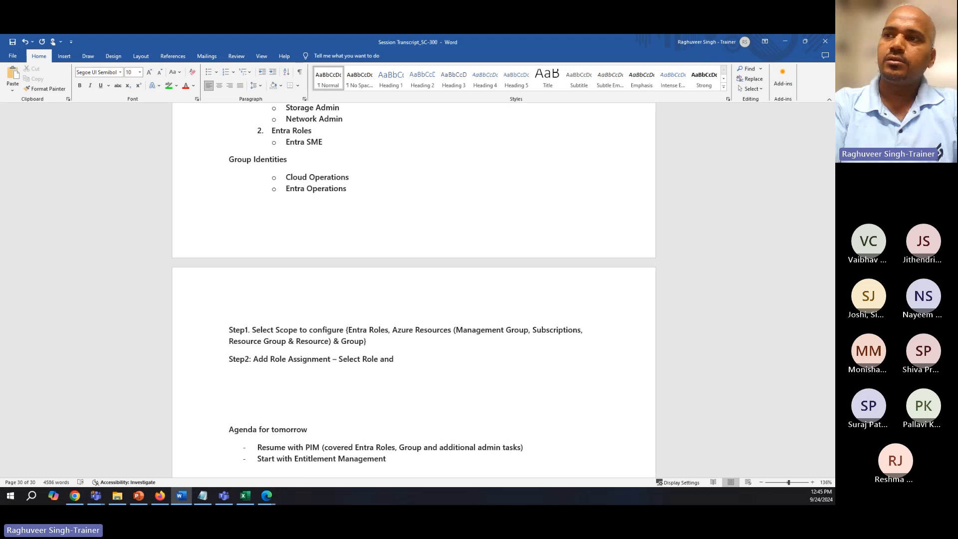
{"action": "key", "text": "BackSpace"}
{"action": "key", "text": "BackSpace"}
{"action": "key", "text": "BackSpace"}
{"action": "key", "text": "BackSpace"}
{"action": "key", "text": "BackSpace"}
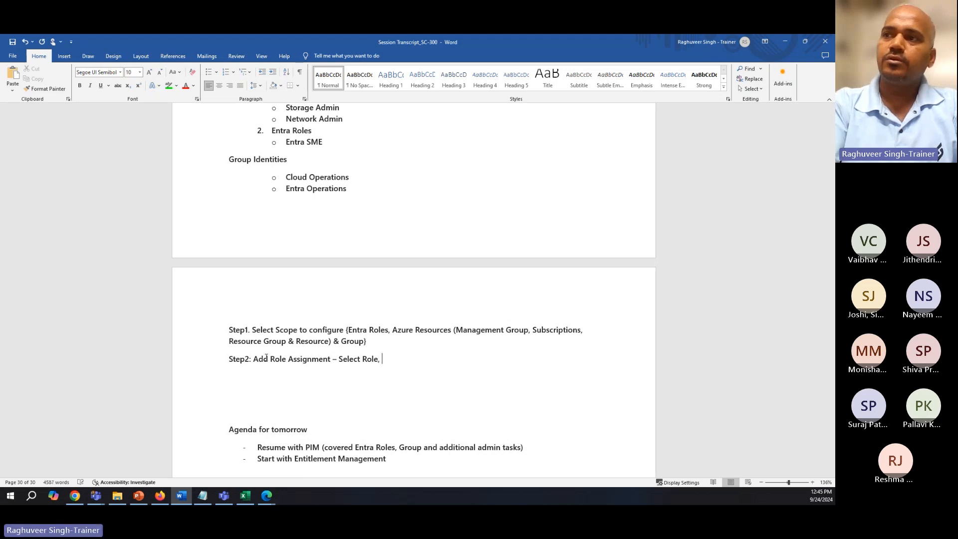
Continue Step2 with Select Identity (User/Group), Assignment Type (Eligible and/or Active/permanent), Select Duration, etc.
{"action": "type", "text": ", Selec"}
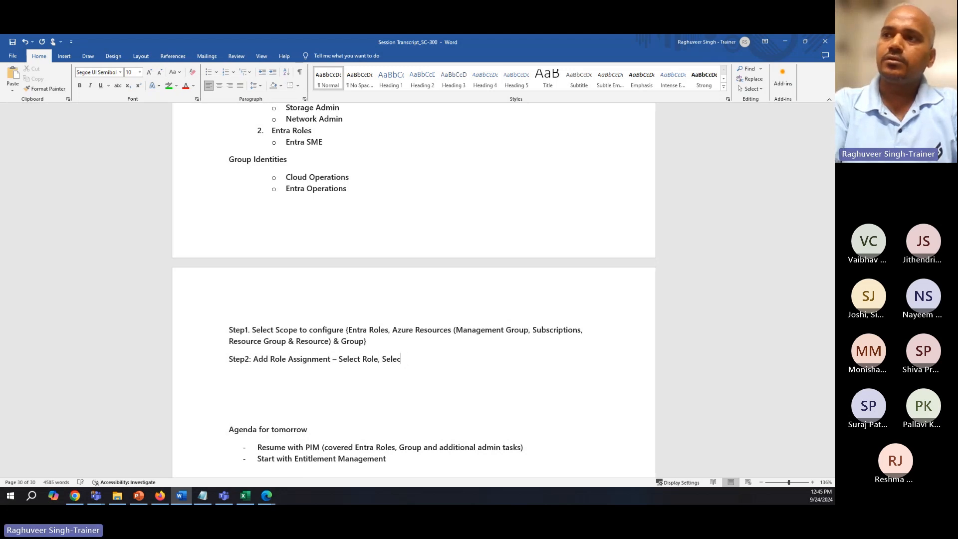
{"action": "type", "text": "t Iden"}
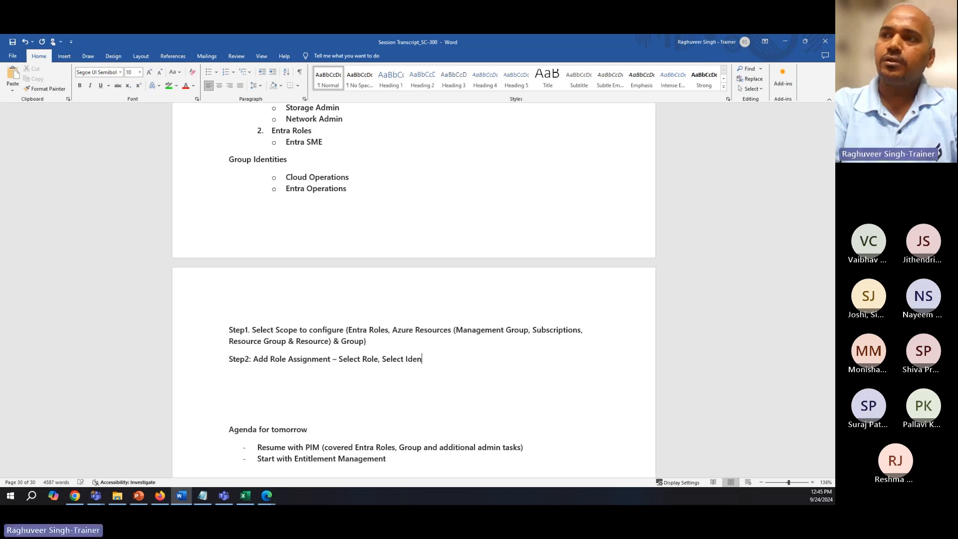
{"action": "type", "text": "tity (User"}
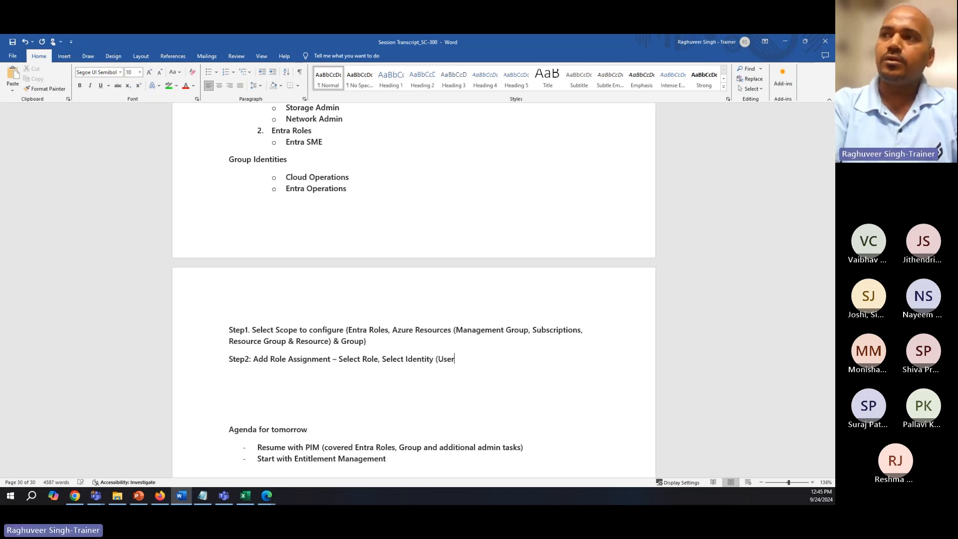
{"action": "type", "text": "/Group) "}
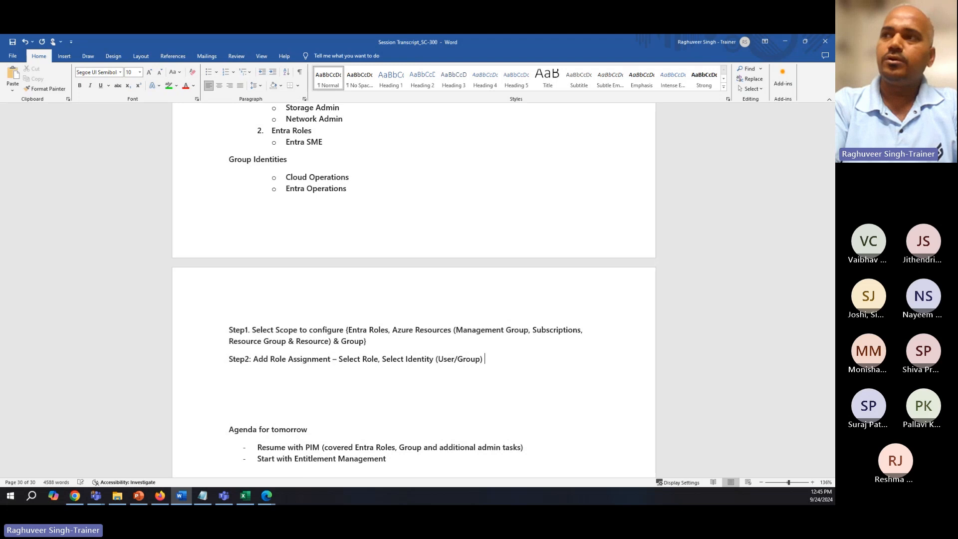
{"action": "type", "text": ", selec"}
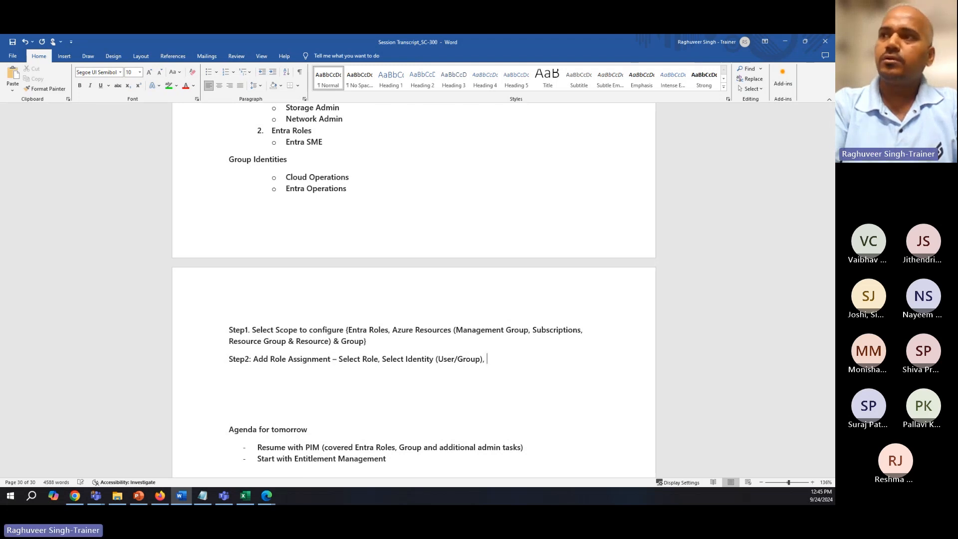
{"action": "type", "text": "t Assignmen"}
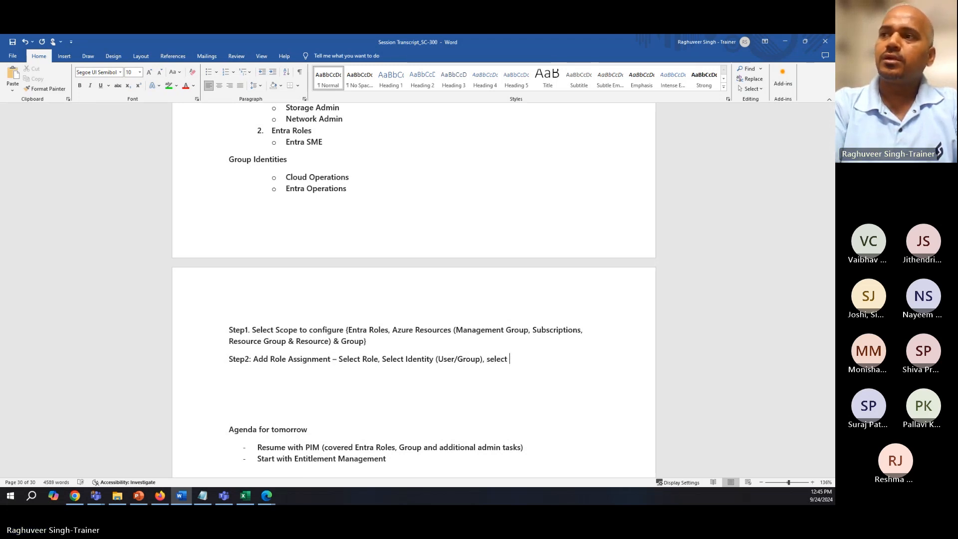
{"action": "type", "text": "t Type (En"}
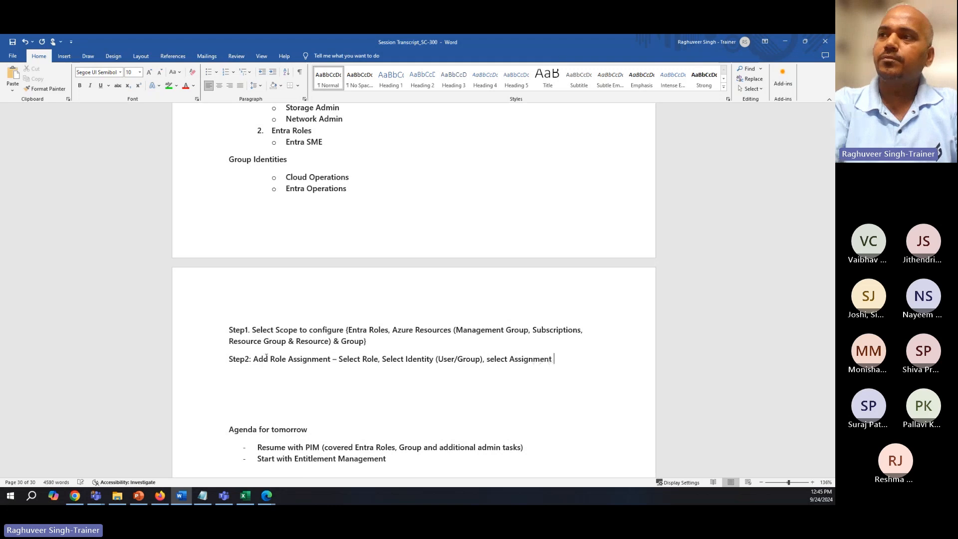
{"action": "key", "text": "BackSpace"}
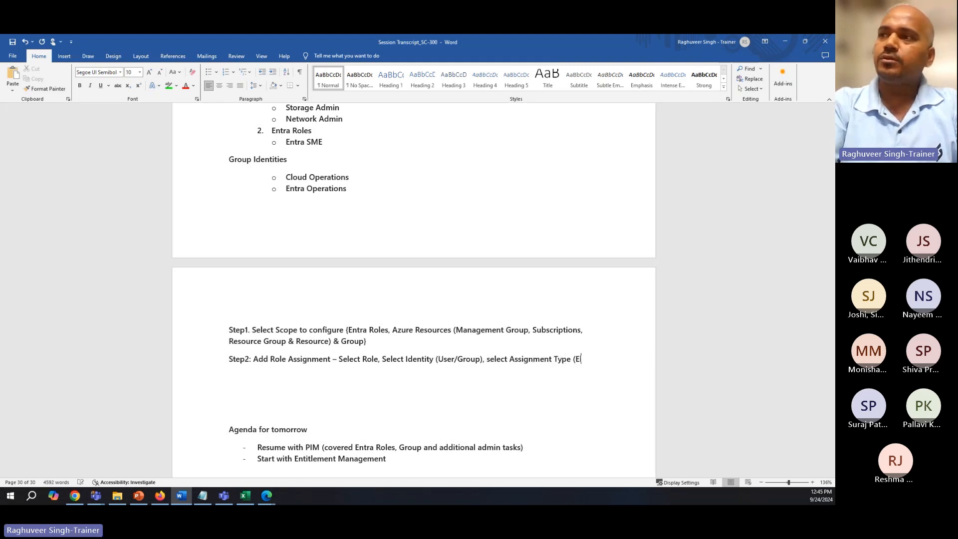
{"action": "type", "text": "ligible"}
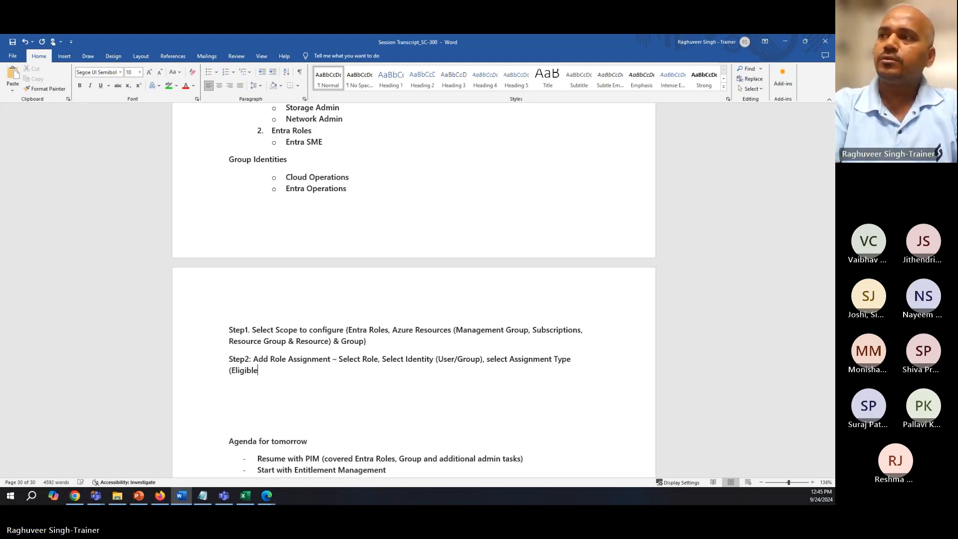
{"action": "type", "text": " and/or par"}
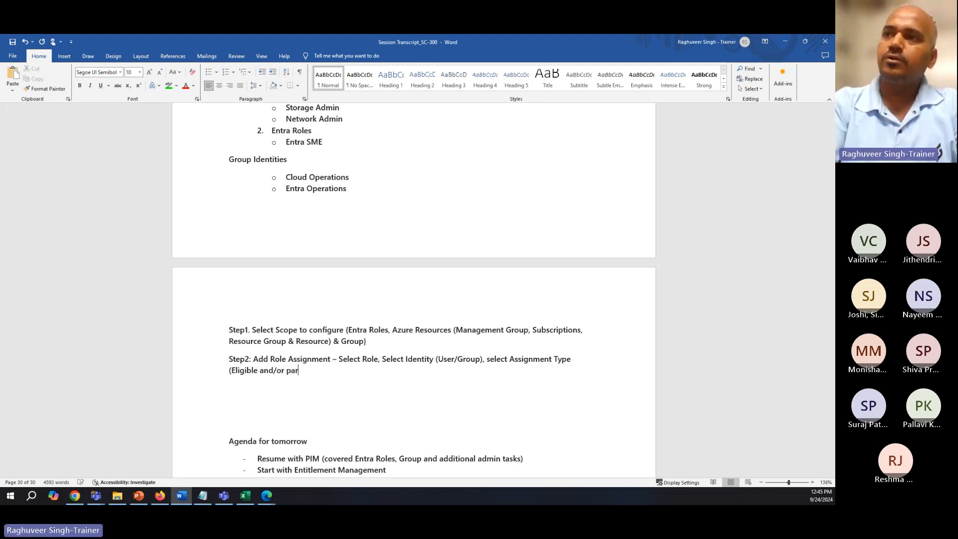
{"action": "key", "text": "BackSpace"}
{"action": "key", "text": "BackSpace"}
{"action": "type", "text": "erm"}
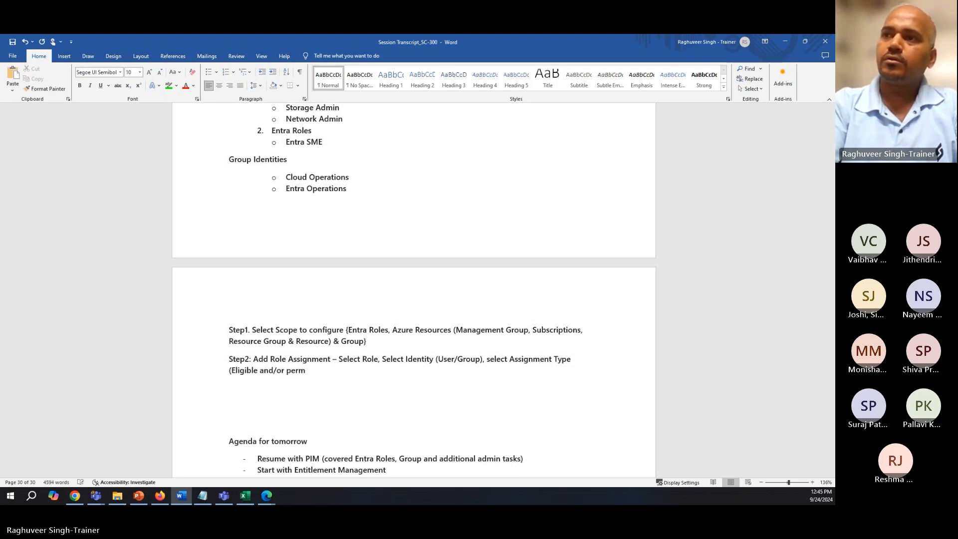
{"action": "key", "text": "BackSpace"}
{"action": "key", "text": "BackSpace"}
{"action": "key", "text": "BackSpace"}
{"action": "key", "text": "BackSpace"}
{"action": "type", "text": "Act"}
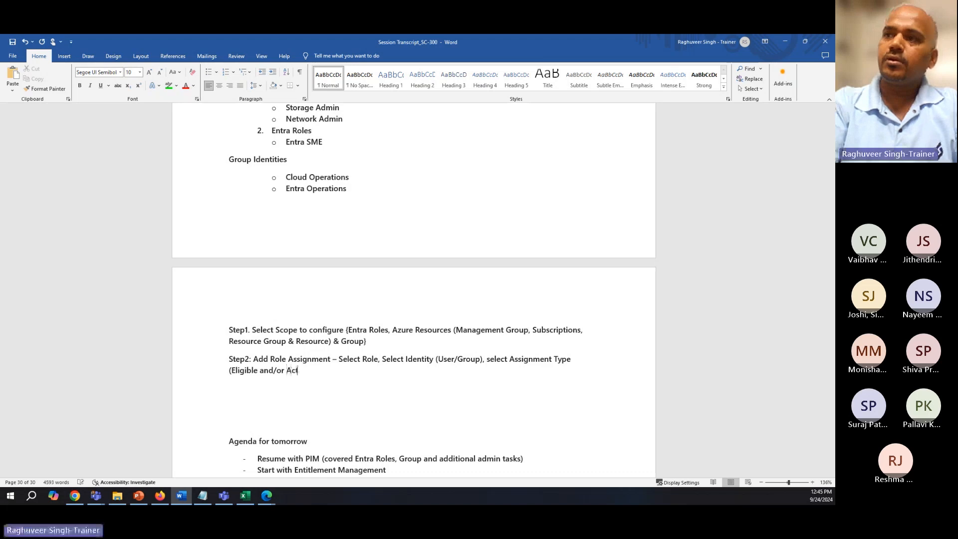
{"action": "type", "text": "ive"}
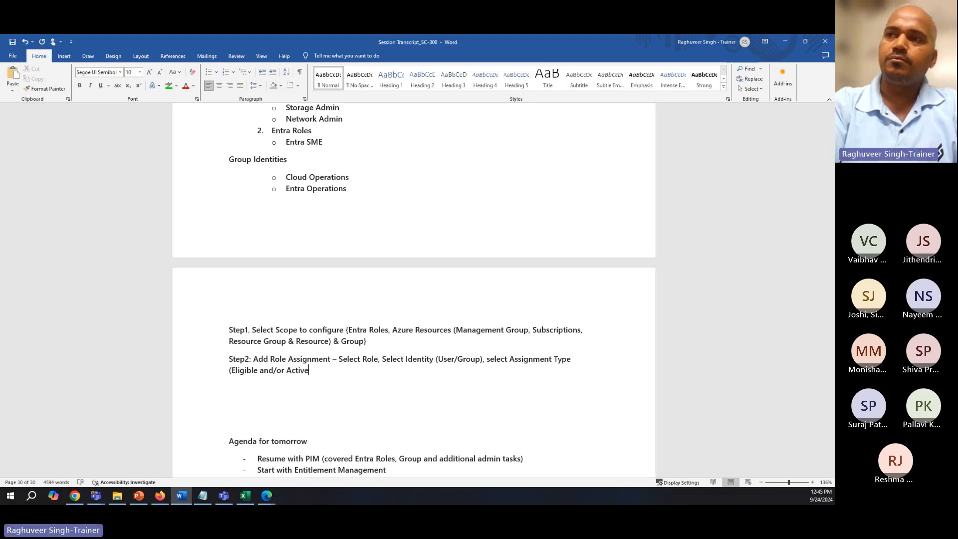
{"action": "type", "text": "/perman"}
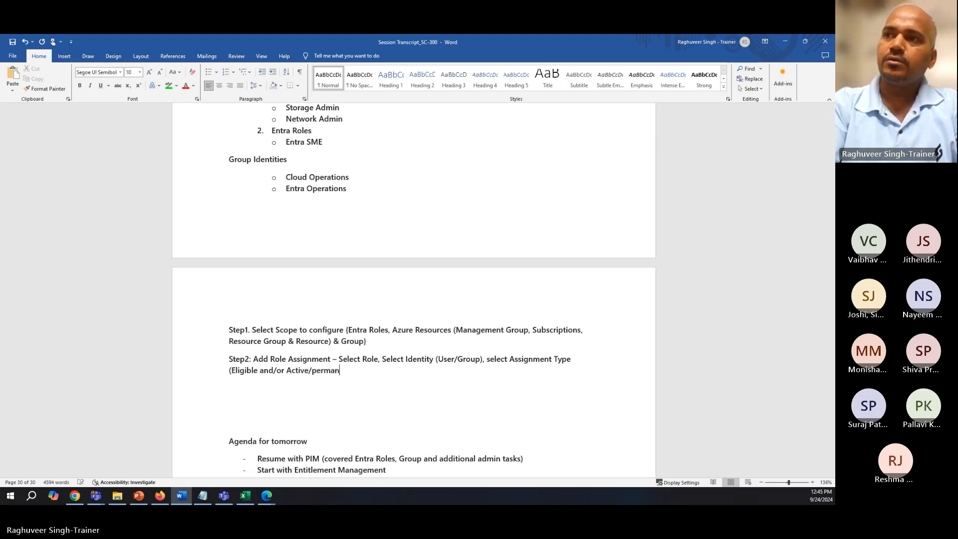
{"action": "type", "text": "ent"}
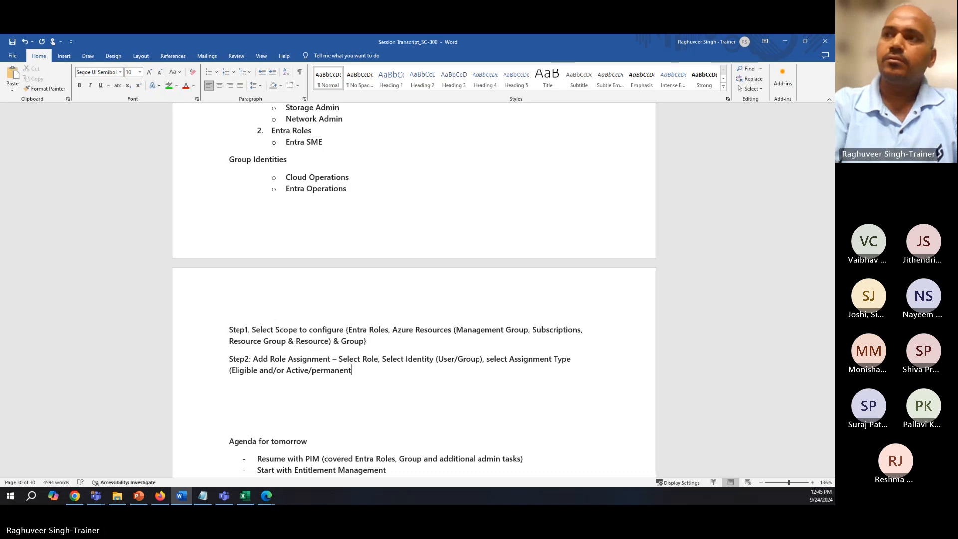
{"action": "type", "text": ") ,"}
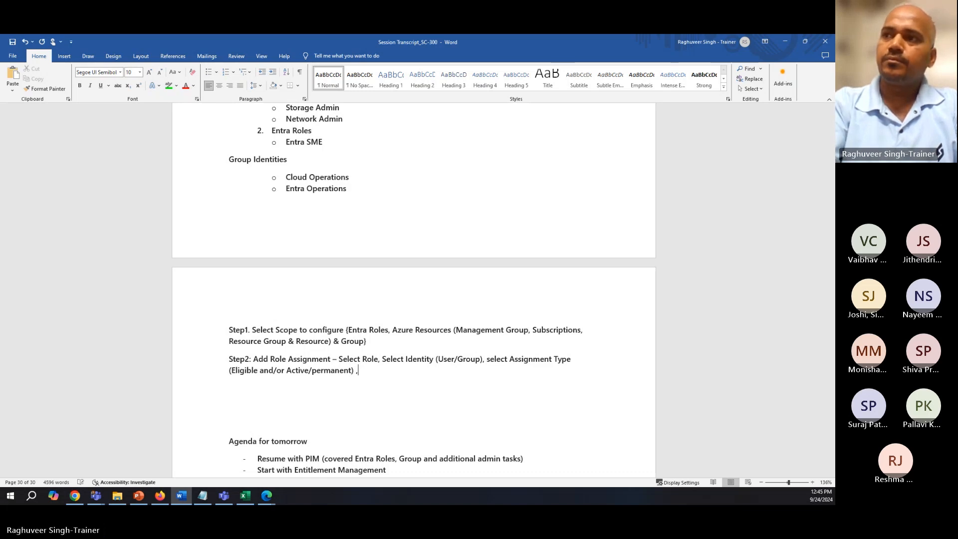
{"action": "type", "text": " S, Select"}
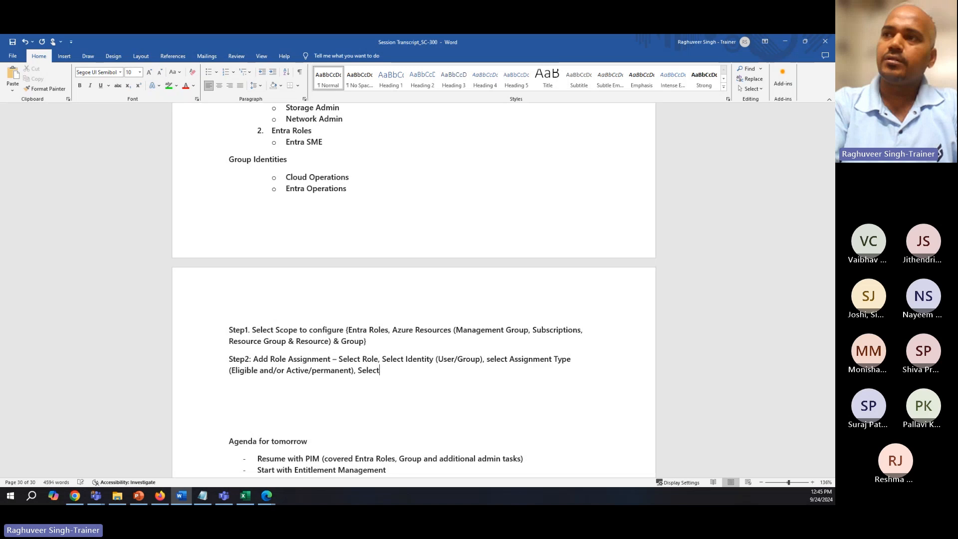
{"action": "type", "text": " Duratoin"}
{"action": "key", "text": "BackSpace"}
{"action": "key", "text": "BackSpace"}
{"action": "key", "text": "BackSpace"}
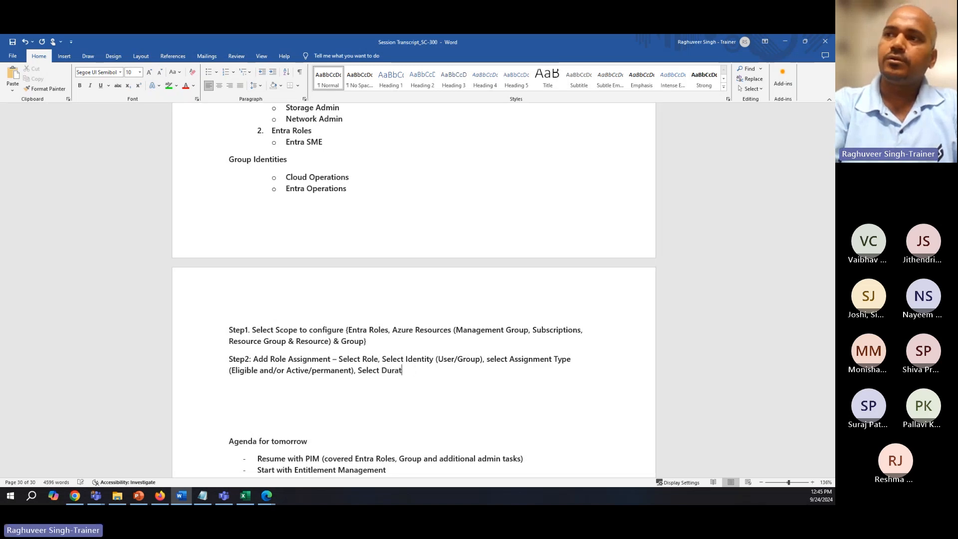
{"action": "type", "text": "ion, "}
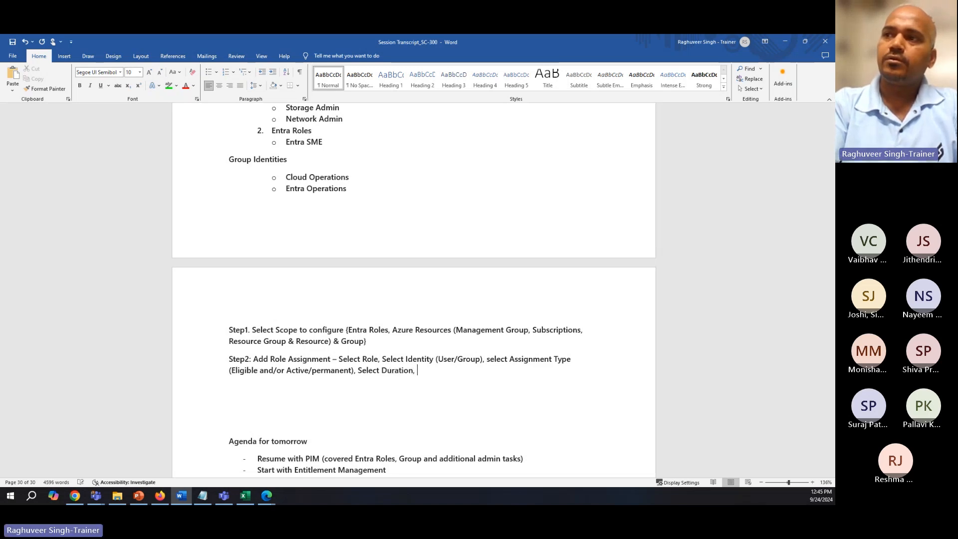
{"action": "type", "text": "etc."}
{"action": "key", "text": "Return"}
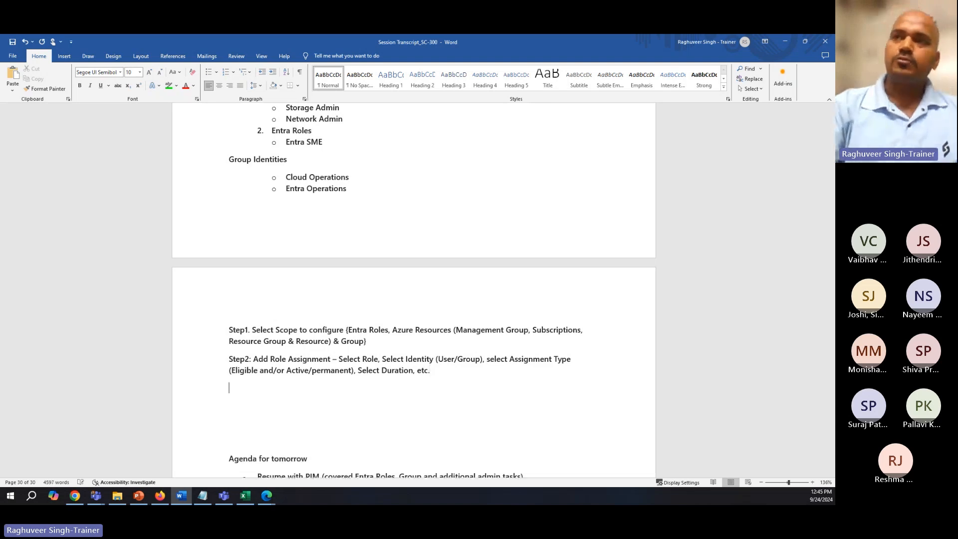
Start the Step3 line as 'Step3: Select Role Setting - configure', correcting typos.
{"action": "scroll", "coordinate": [414, 290], "scroll_direction": "down", "scroll_amount": 2}
{"action": "type", "text": "Set"}
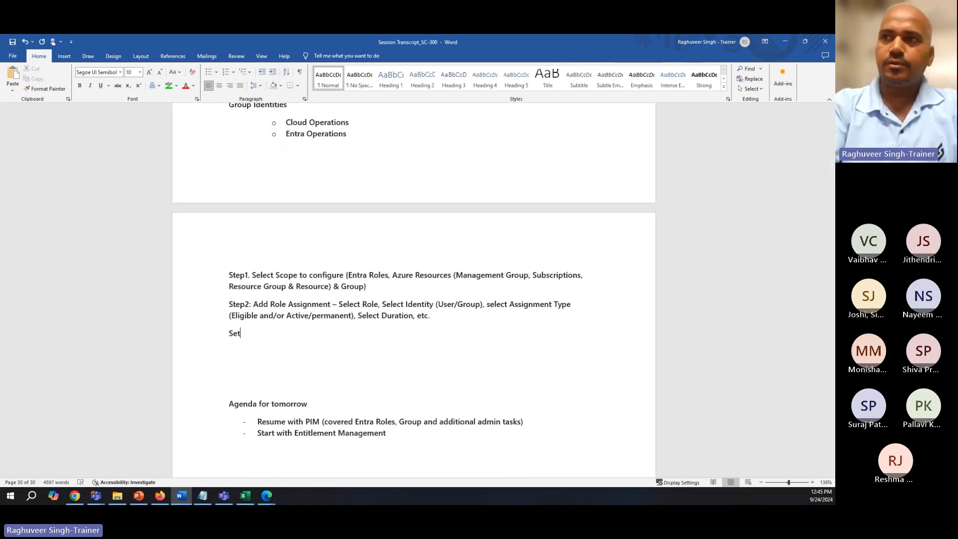
{"action": "key", "text": "BackSpace"}
{"action": "type", "text": "tep3: "}
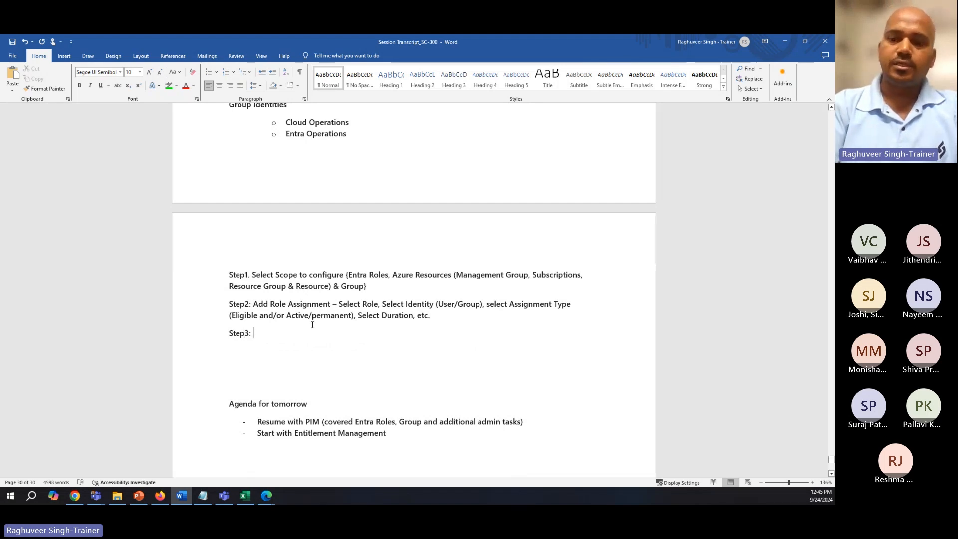
{"action": "type", "text": "Navi"}
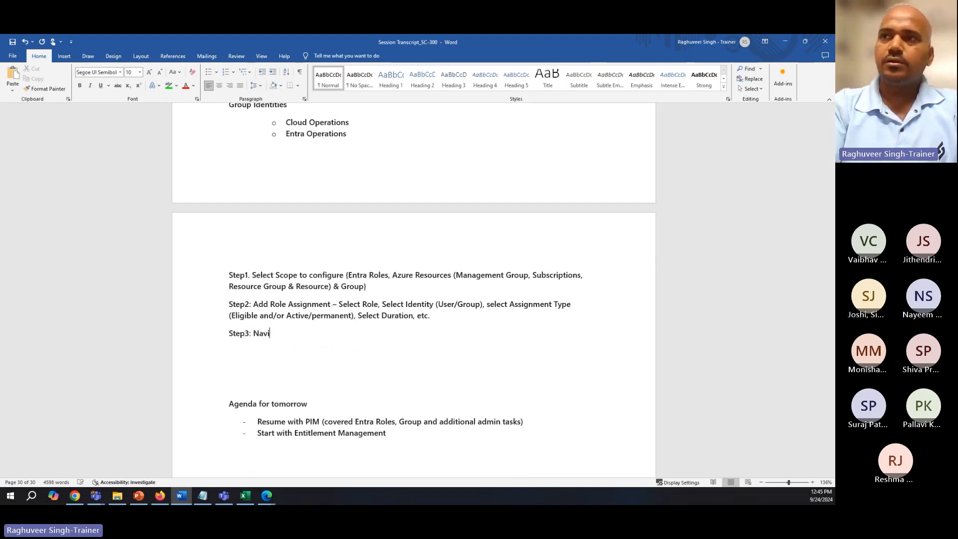
{"action": "type", "text": "g"}
{"action": "key", "text": "BackSpace"}
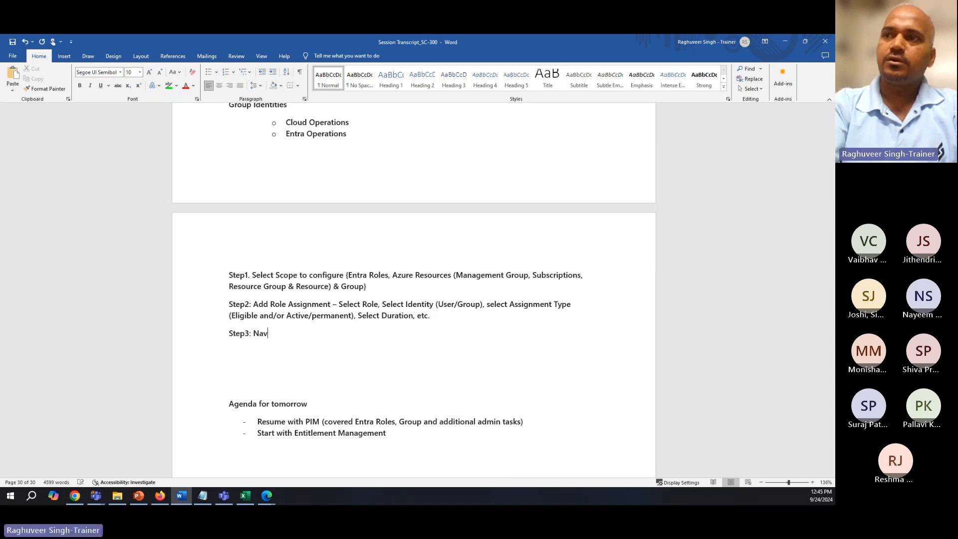
{"action": "key", "text": "BackSpace"}
{"action": "key", "text": "BackSpace"}
{"action": "key", "text": "BackSpace"}
{"action": "key", "text": "BackSpace"}
{"action": "type", "text": "Select Role Ser"}
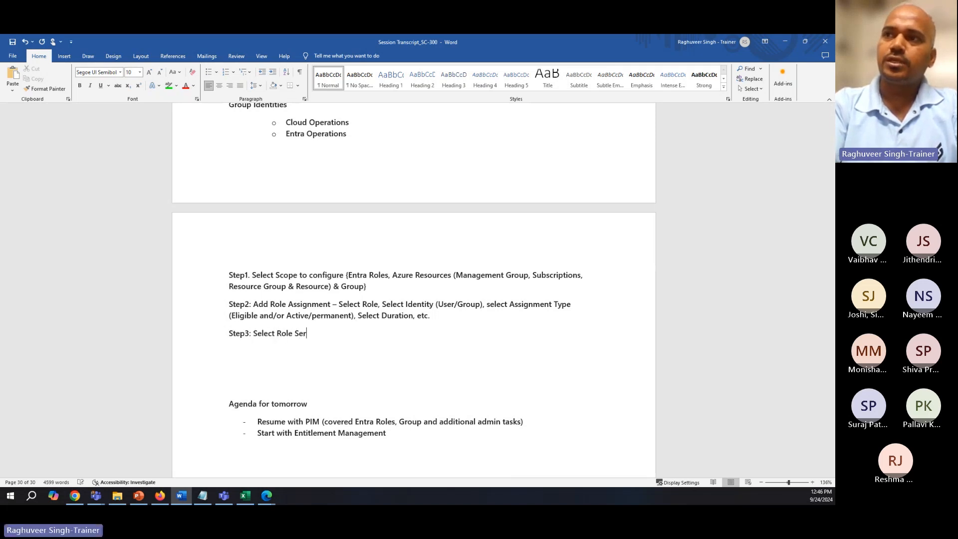
{"action": "key", "text": "BackSpace"}
{"action": "type", "text": "etting "}
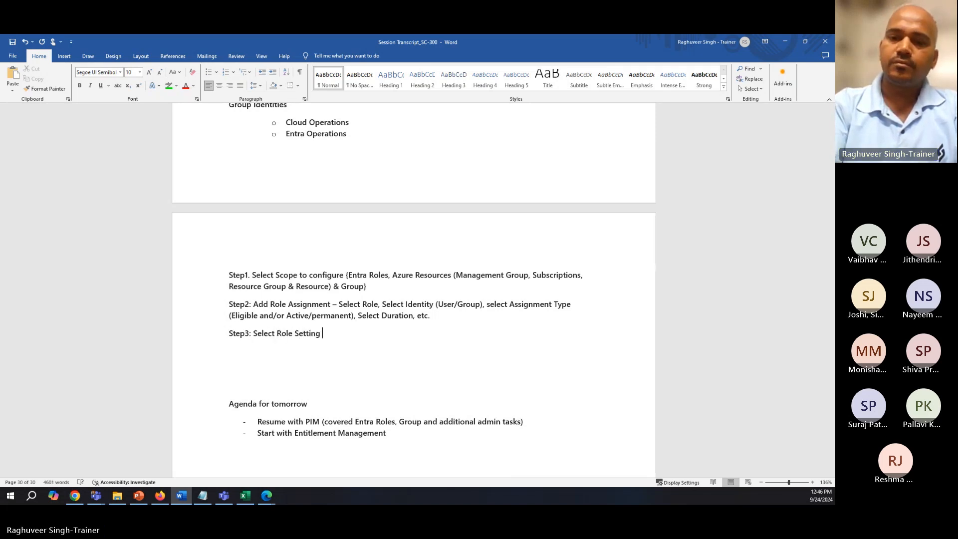
{"action": "type", "text": "- configure "}
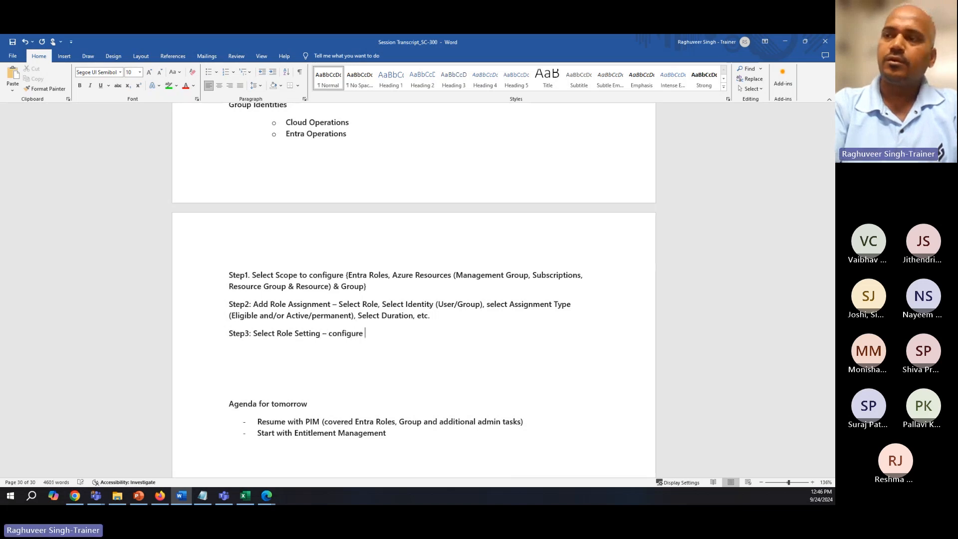
{"action": "type", "text": "con"}
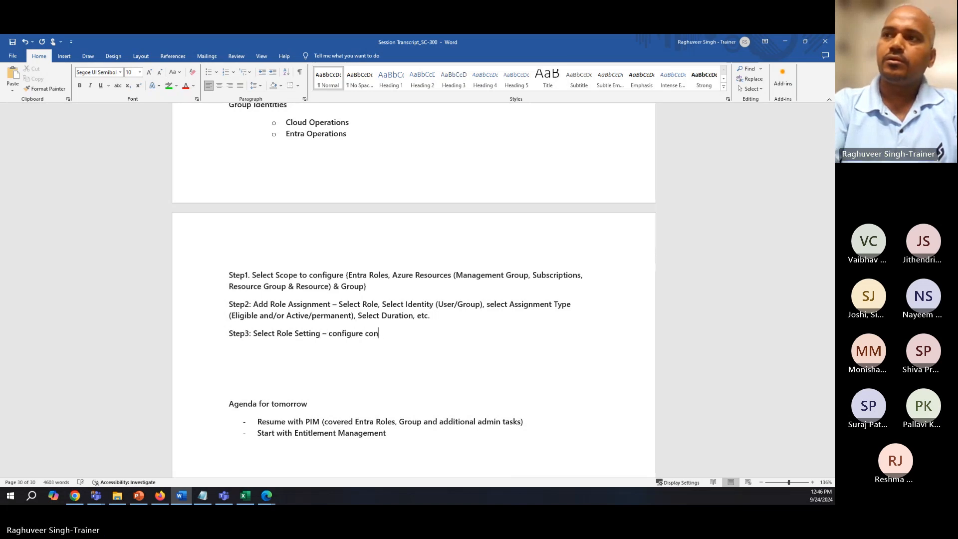
Finish it with 'role settings i.e. duration, approval conditional, approvers, notification, etc.'.
{"action": "key", "text": "BackSpace"}
{"action": "key", "text": "BackSpace"}
{"action": "key", "text": "BackSpace"}
{"action": "type", "text": "rol"}
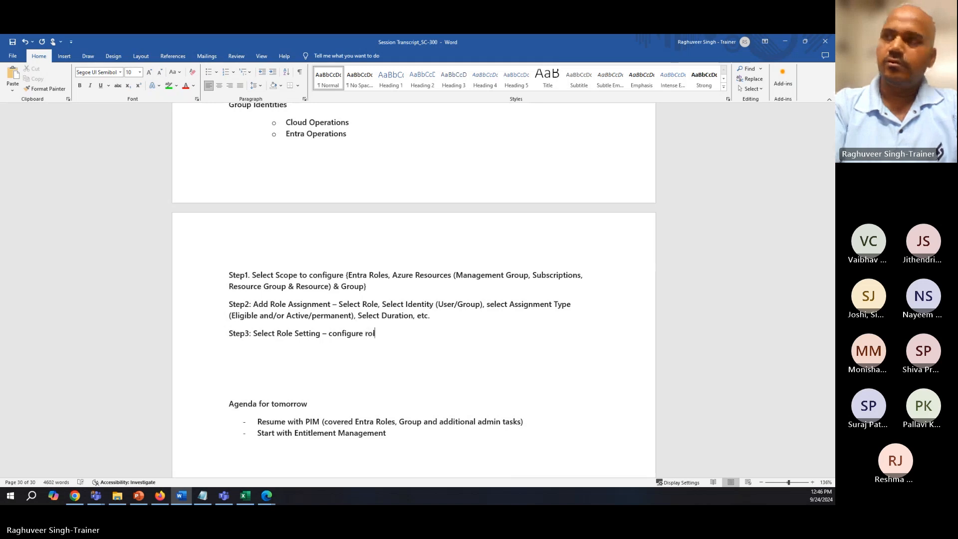
{"action": "type", "text": "e settting"}
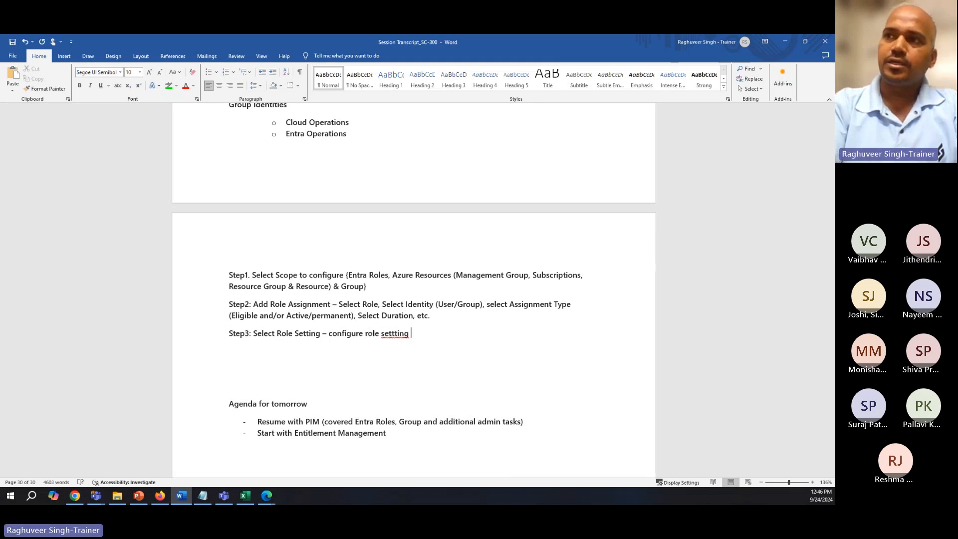
{"action": "key", "text": "BackSpace"}
{"action": "key", "text": "BackSpace"}
{"action": "key", "text": "BackSpace"}
{"action": "key", "text": "BackSpace"}
{"action": "key", "text": "BackSpace"}
{"action": "type", "text": "ings"}
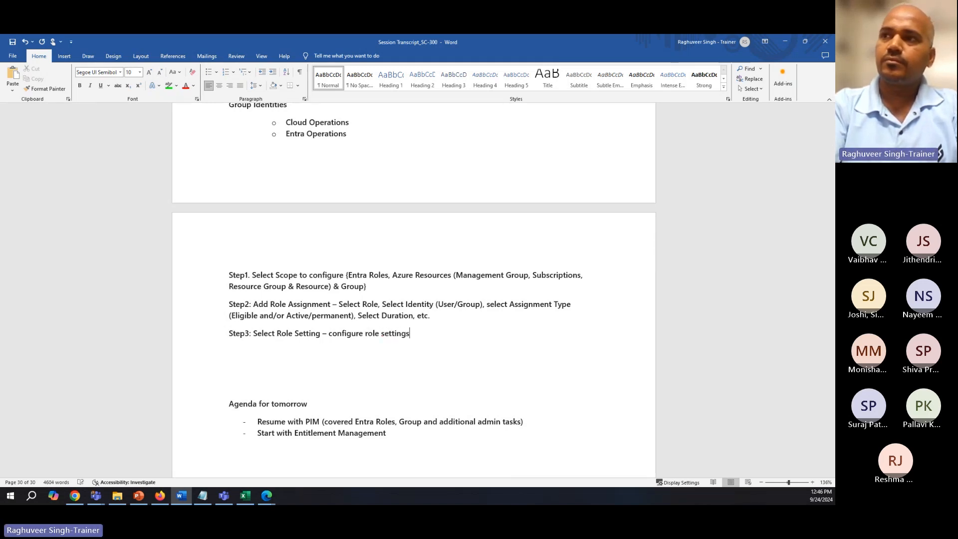
{"action": "type", "text": " i.e. "}
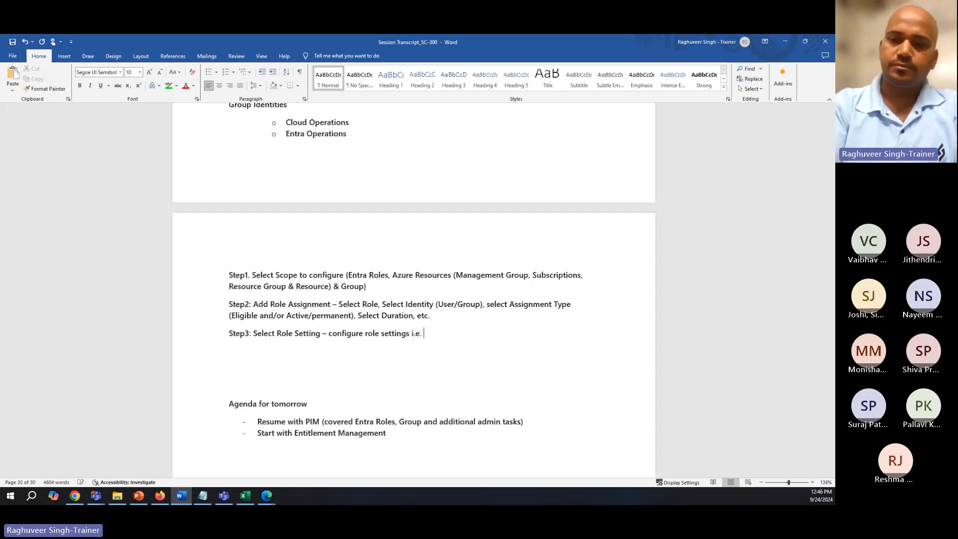
{"action": "type", "text": "duration,"}
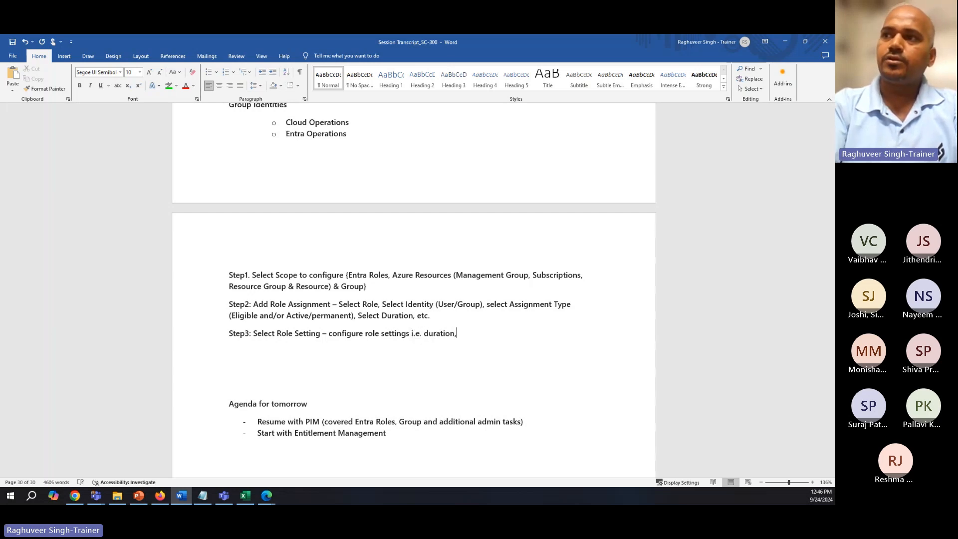
{"action": "type", "text": " approval "}
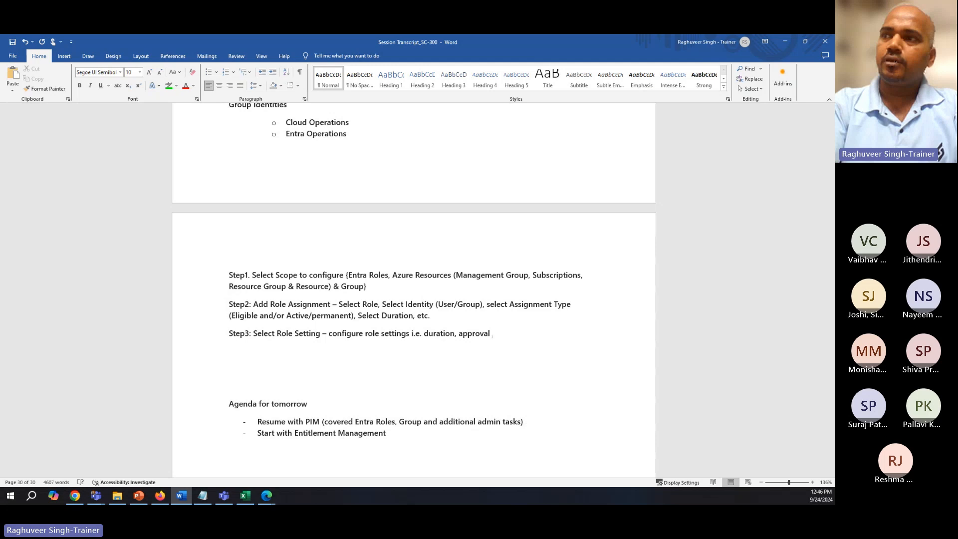
{"action": "type", "text": "conditional, n"}
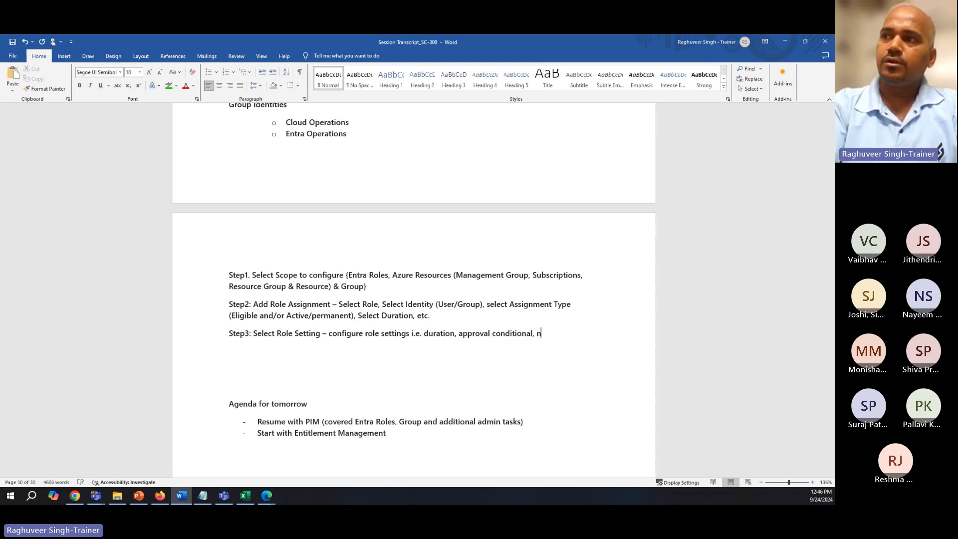
{"action": "type", "text": "n"}
{"action": "key", "text": "BackSpace"}
{"action": "key", "text": "BackSpace"}
{"action": "type", "text": "mf"}
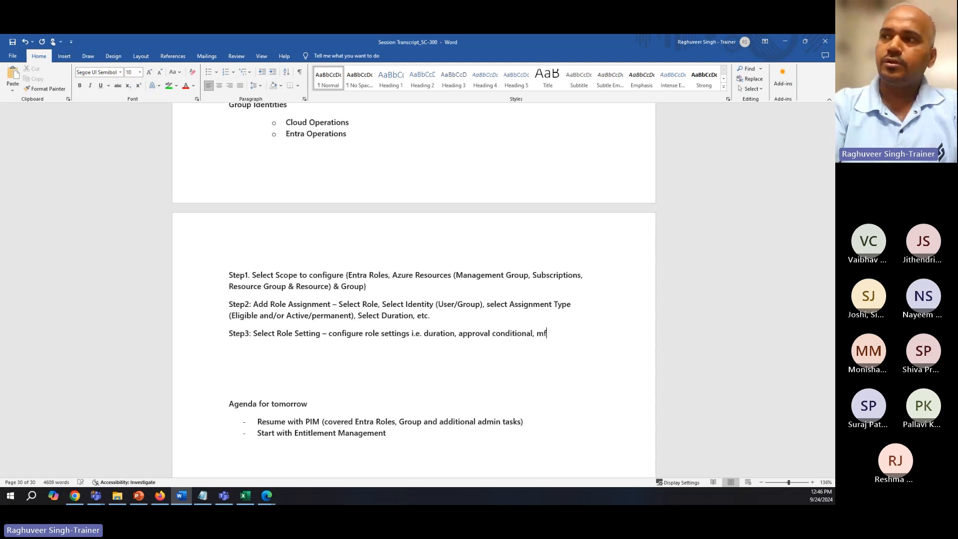
{"action": "type", "text": "a"}
{"action": "key", "text": "BackSpace"}
{"action": "key", "text": "BackSpace"}
{"action": "key", "text": "BackSpace"}
{"action": "key", "text": "BackSpace"}
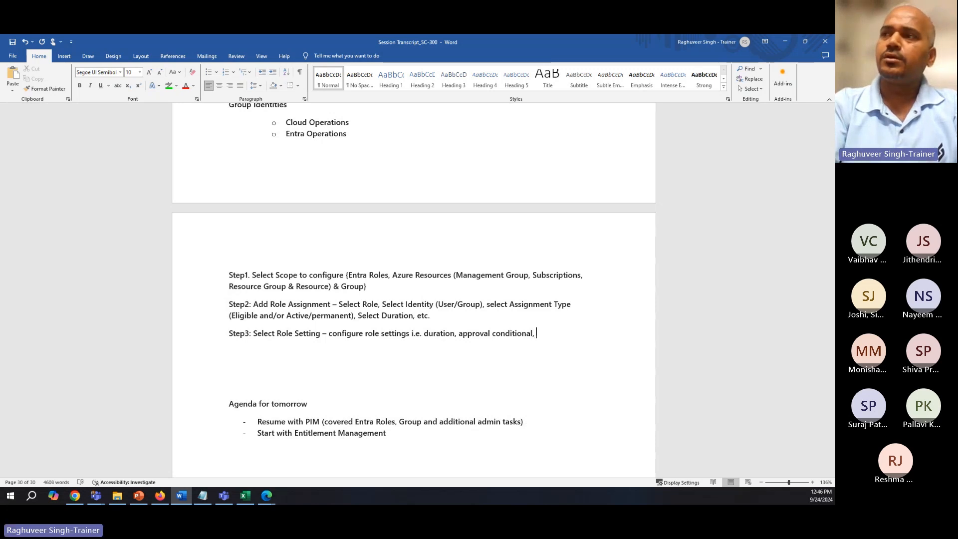
{"action": "type", "text": "approvers"}
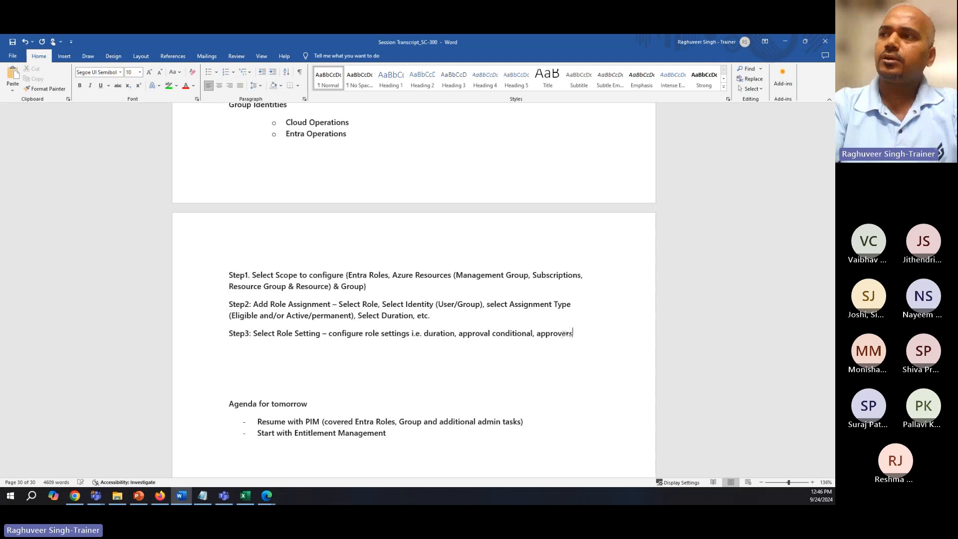
{"action": "type", "text": ", "}
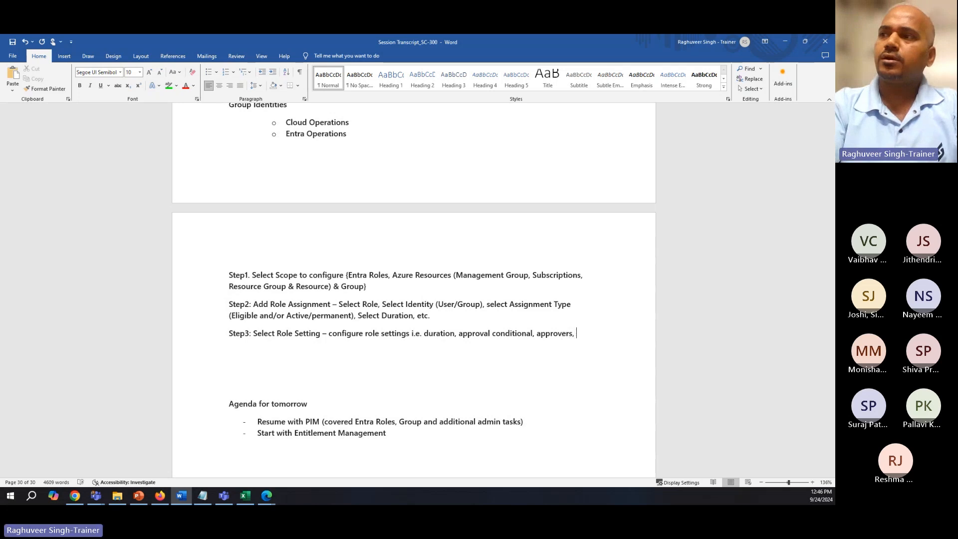
{"action": "type", "text": "notification, etc."}
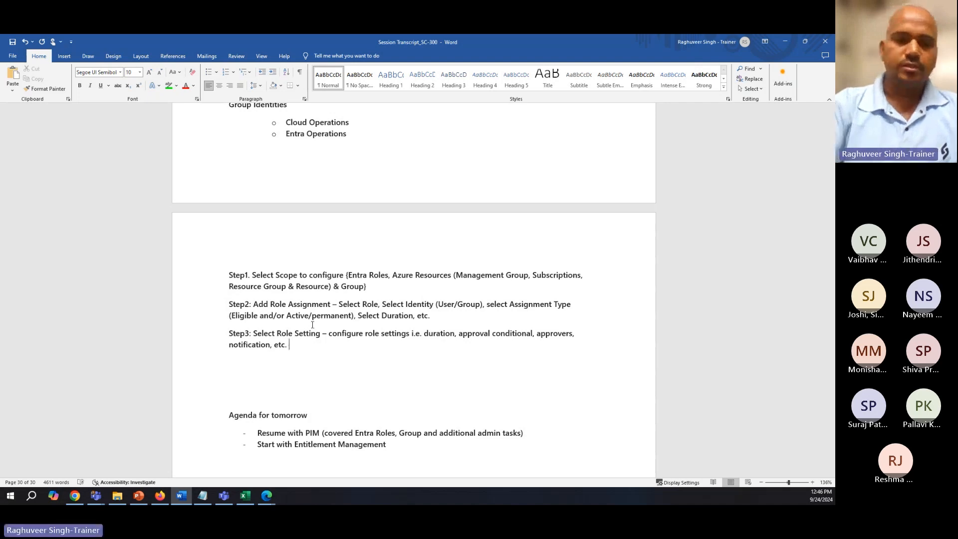
{"action": "scroll", "coordinate": [254, 256], "scroll_direction": "down", "scroll_amount": 3}
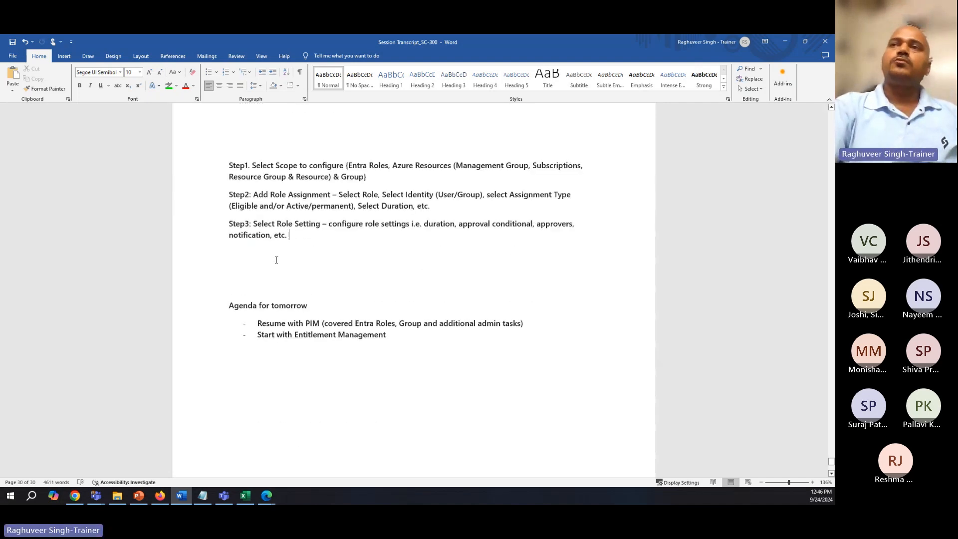
{"action": "scroll", "coordinate": [276, 257], "scroll_direction": "up", "scroll_amount": 6}
{"action": "scroll", "coordinate": [367, 151], "scroll_direction": "up", "scroll_amount": 2}
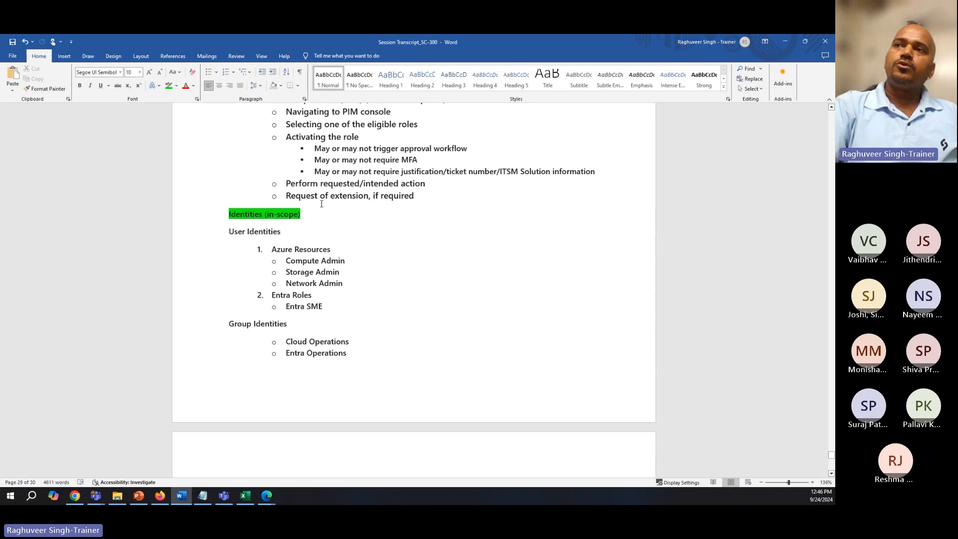
{"action": "scroll", "coordinate": [336, 213], "scroll_direction": "down", "scroll_amount": 4}
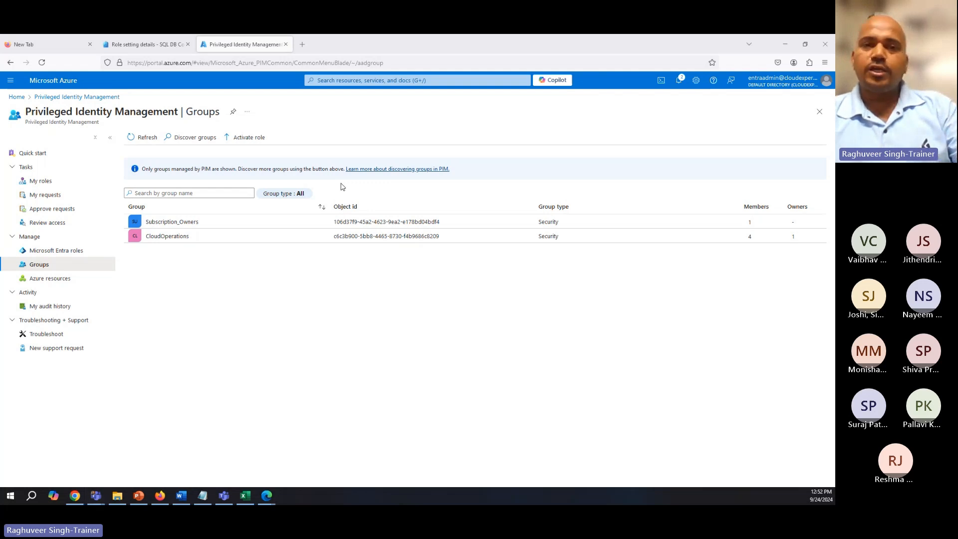
{"action": "key", "text": "alt+Tab"}
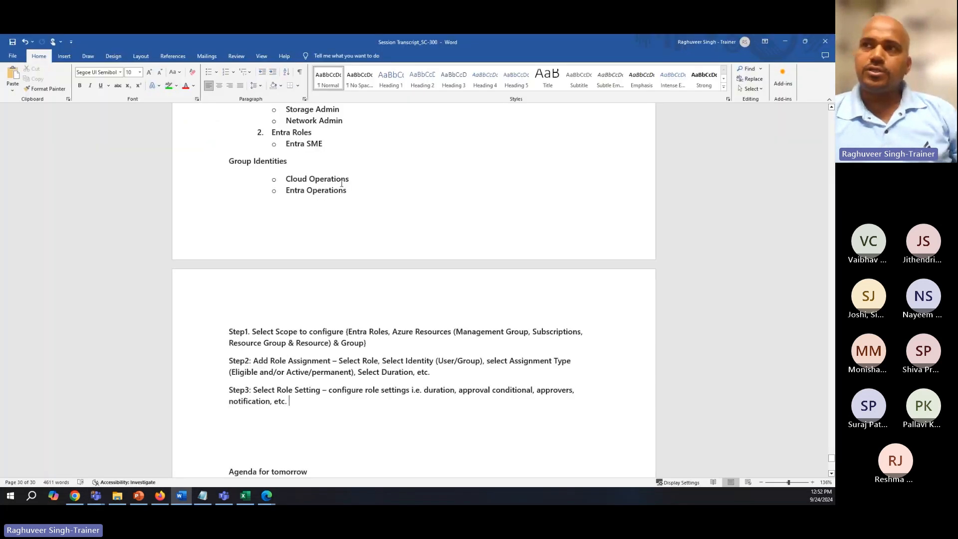
{"action": "scroll", "coordinate": [341, 184], "scroll_direction": "up", "scroll_amount": 5}
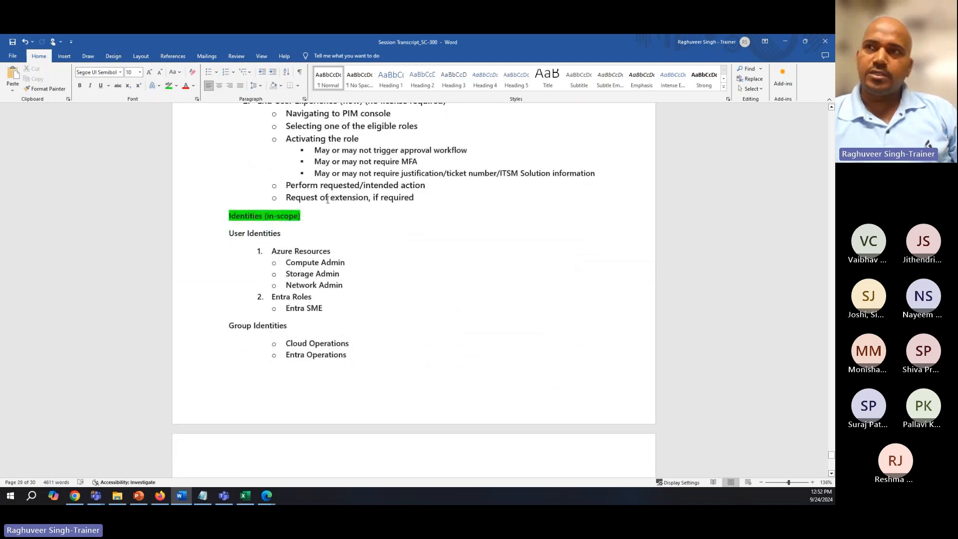
{"action": "scroll", "coordinate": [359, 230], "scroll_direction": "down", "scroll_amount": 3}
{"action": "scroll", "coordinate": [363, 247], "scroll_direction": "down", "scroll_amount": 4}
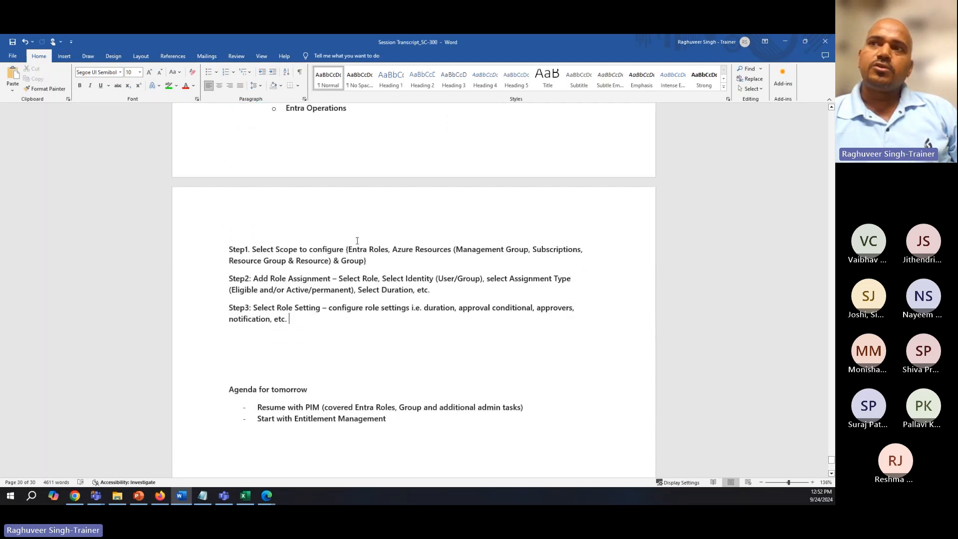
{"action": "scroll", "coordinate": [333, 259], "scroll_direction": "up", "scroll_amount": 4}
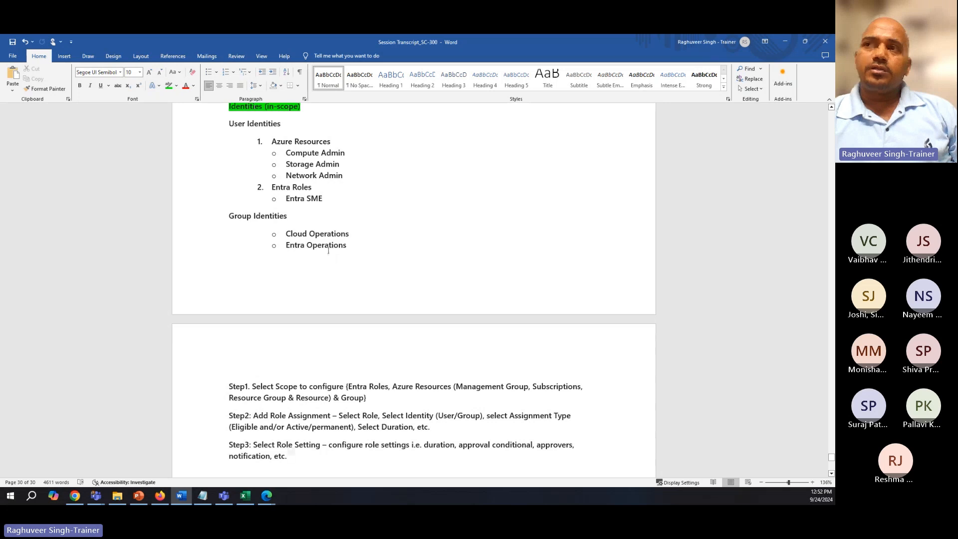
{"action": "scroll", "coordinate": [296, 248], "scroll_direction": "down", "scroll_amount": 8}
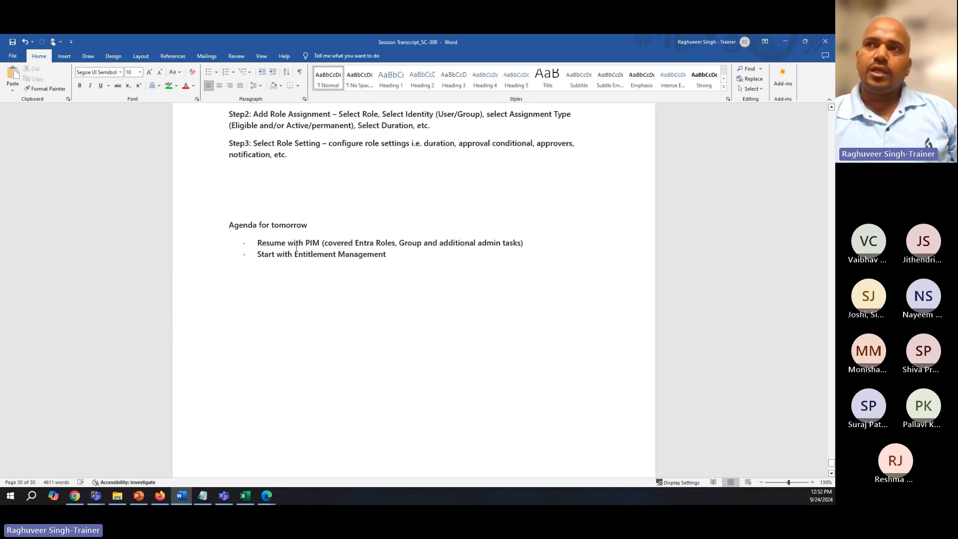
Delete the blank line above 'Agenda for tomorrow' and select text in the agenda bullets.
{"action": "left_click", "coordinate": [264, 197]}
{"action": "key", "text": "BackSpace"}
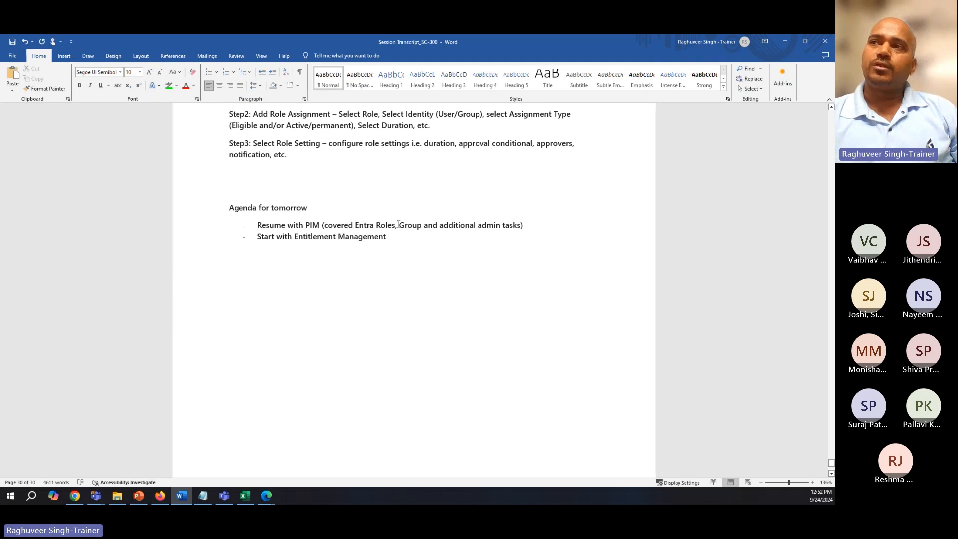
{"action": "left_click_drag", "start_coordinate": [398, 225], "coordinate": [477, 225]}
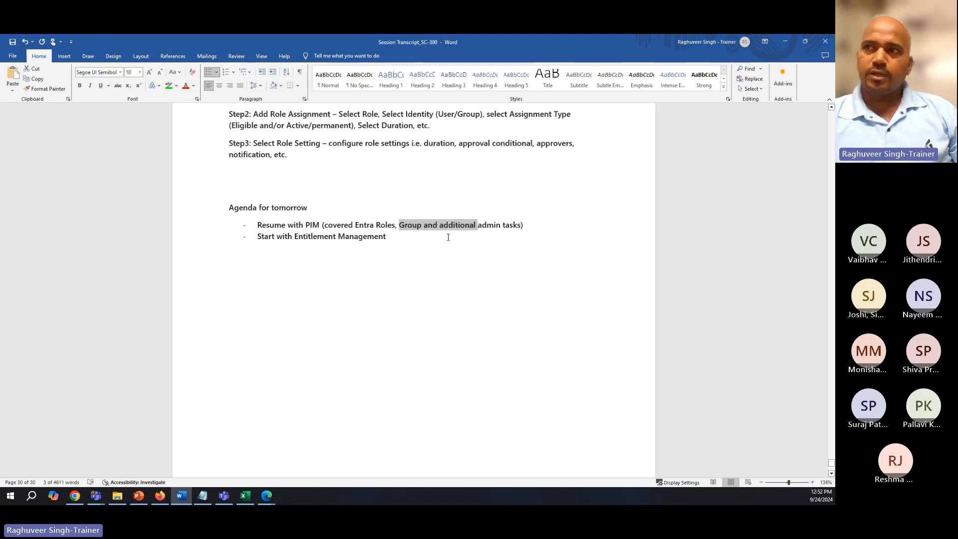
{"action": "left_click_drag", "start_coordinate": [257, 231], "coordinate": [392, 237]}
{"action": "scroll", "coordinate": [397, 266], "scroll_direction": "up", "scroll_amount": 10}
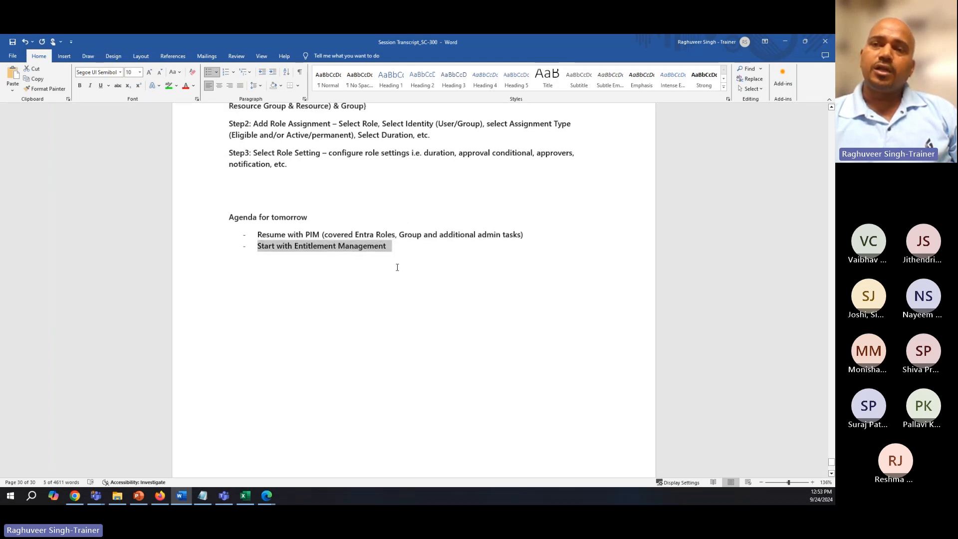
{"action": "scroll", "coordinate": [397, 266], "scroll_direction": "up", "scroll_amount": 9}
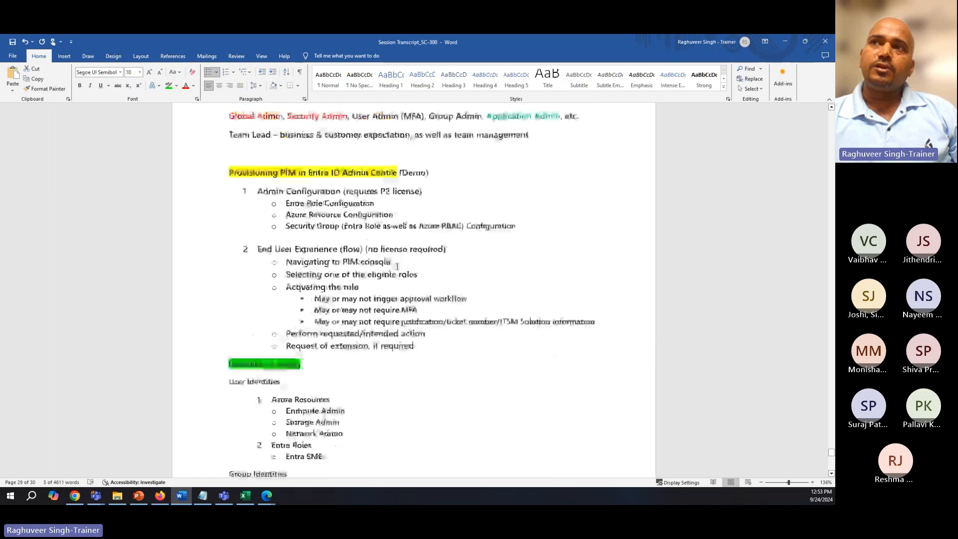
{"action": "scroll", "coordinate": [397, 267], "scroll_direction": "down", "scroll_amount": 13}
{"action": "scroll", "coordinate": [397, 266], "scroll_direction": "down", "scroll_amount": 5}
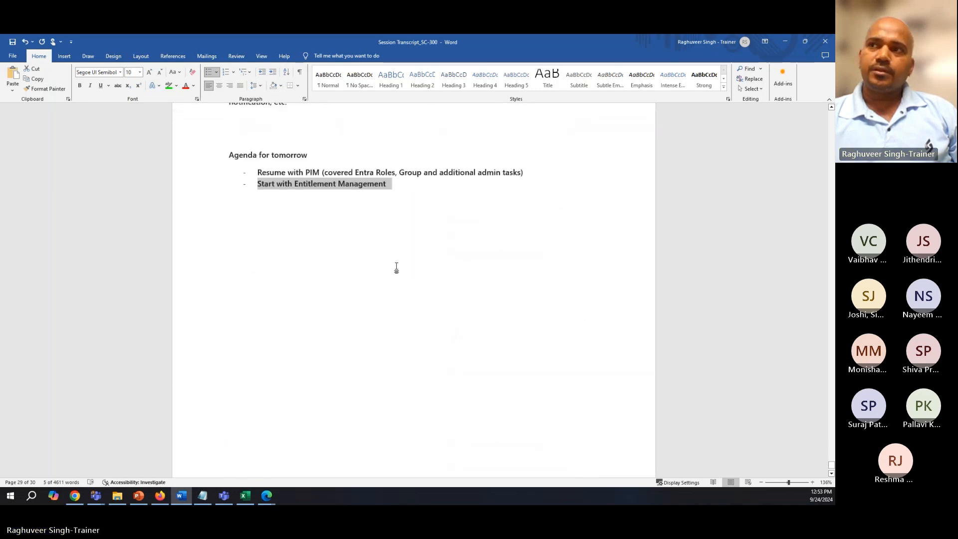
{"action": "scroll", "coordinate": [327, 268], "scroll_direction": "down", "scroll_amount": 1}
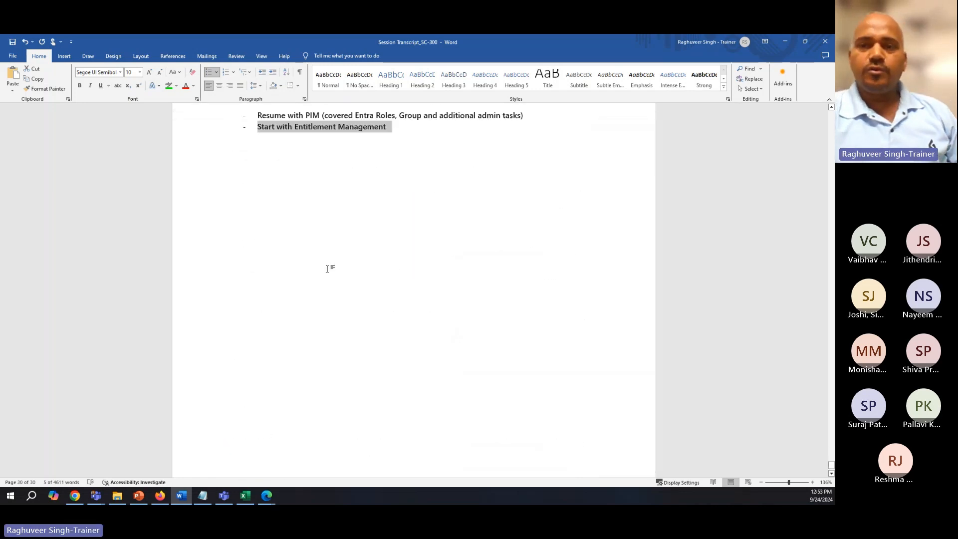